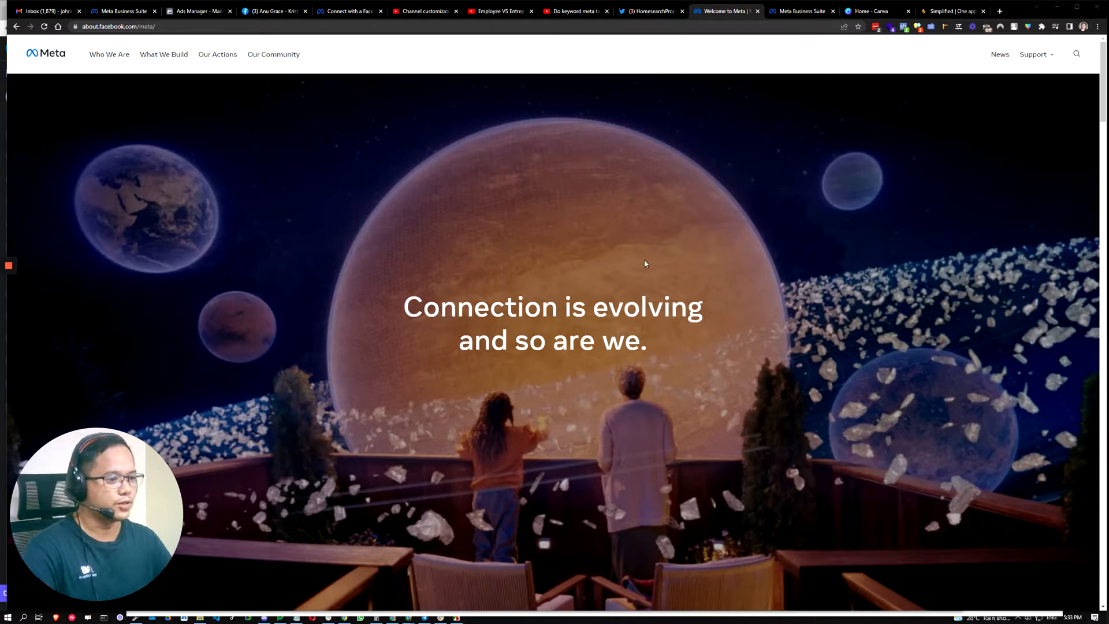
Go to business.facebook.com to load the Meta Business Suite home page
{"action": "left_click", "coordinate": [794, 12]}
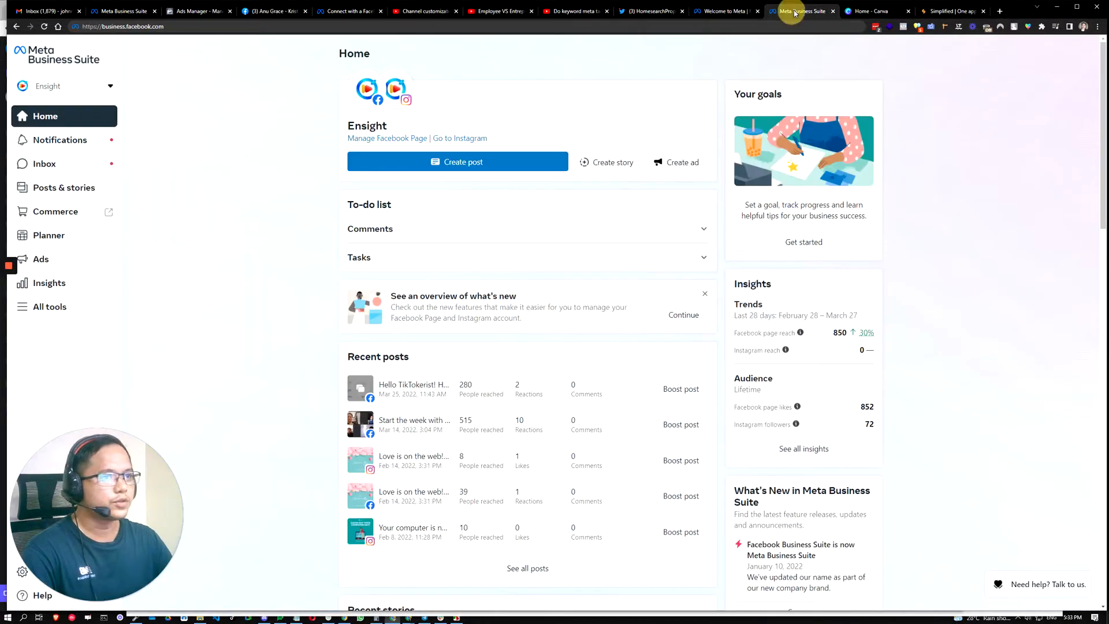
{"action": "left_click", "coordinate": [178, 27]}
{"action": "type", "text": "busine"}
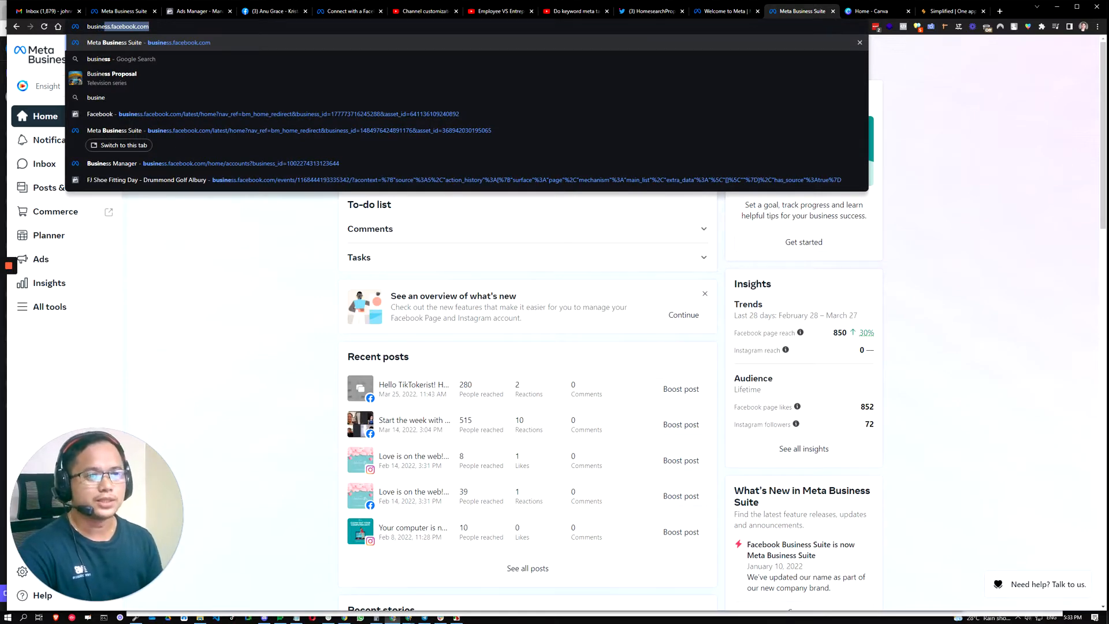
{"action": "key", "text": "Return"}
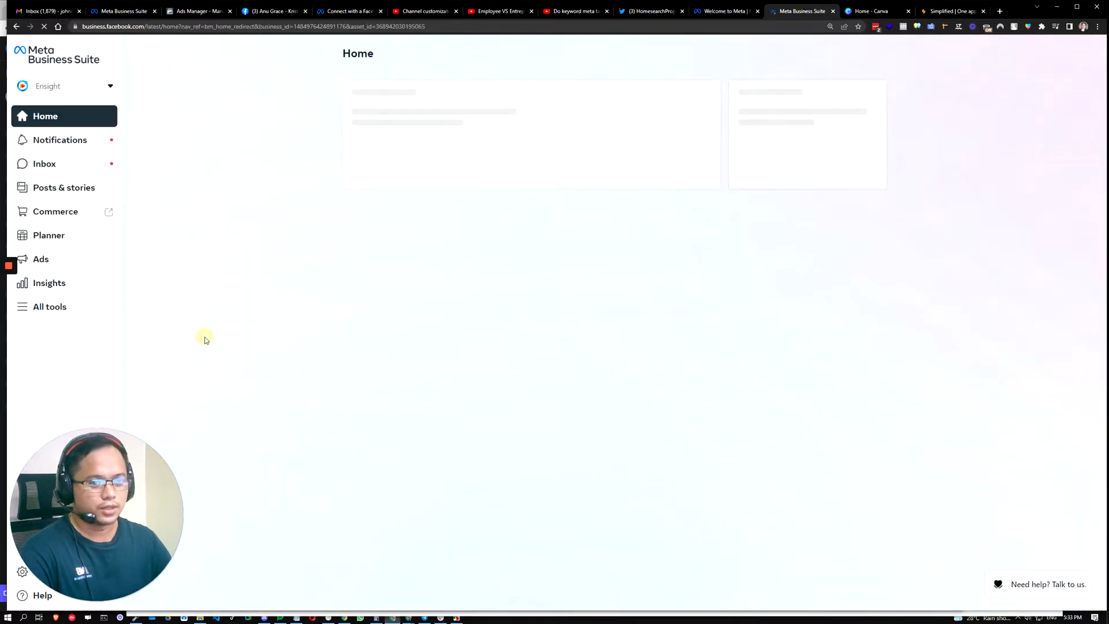
{"action": "left_click", "coordinate": [247, 287]}
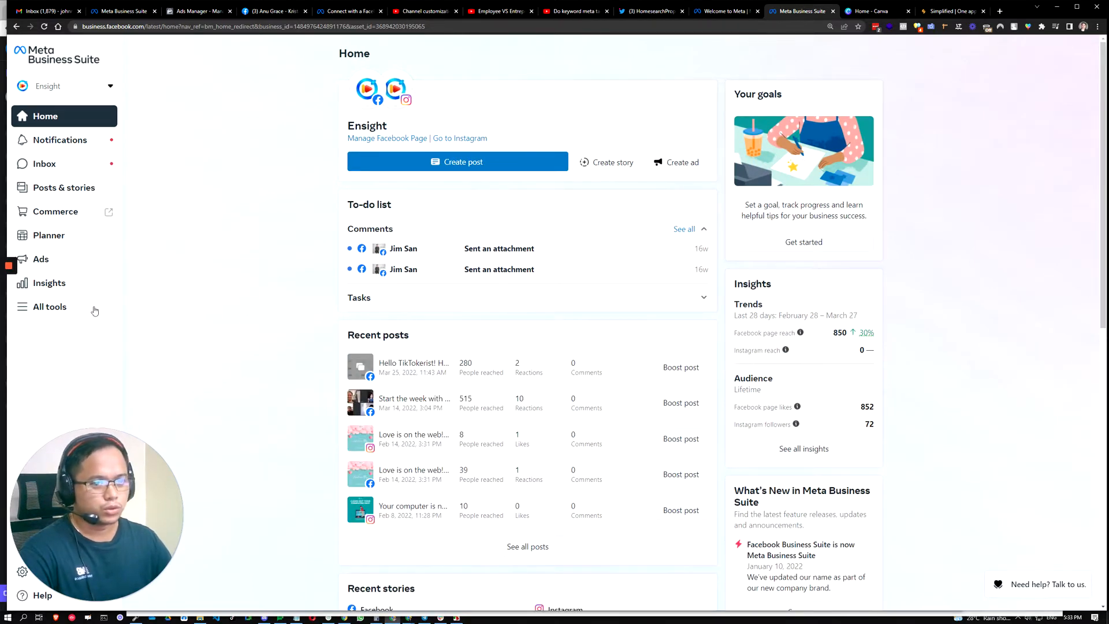
Open Ads Manager from the full list of Meta Business Suite tools
{"action": "left_click", "coordinate": [46, 313]}
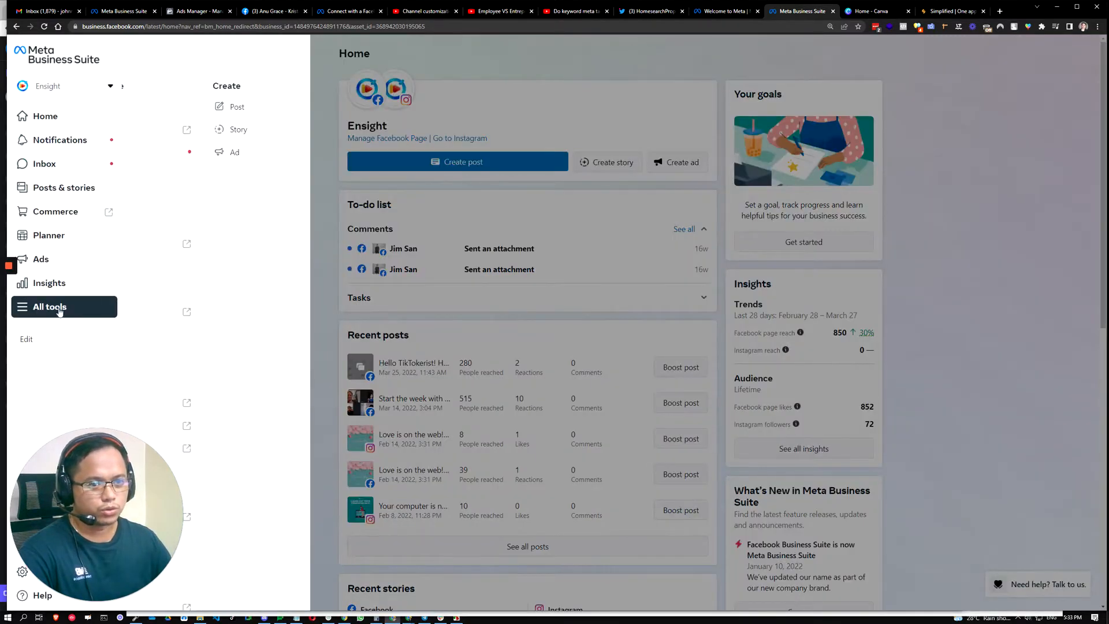
{"action": "left_click", "coordinate": [1095, 26]}
{"action": "left_click", "coordinate": [1036, 107]}
{"action": "left_click", "coordinate": [1035, 107]}
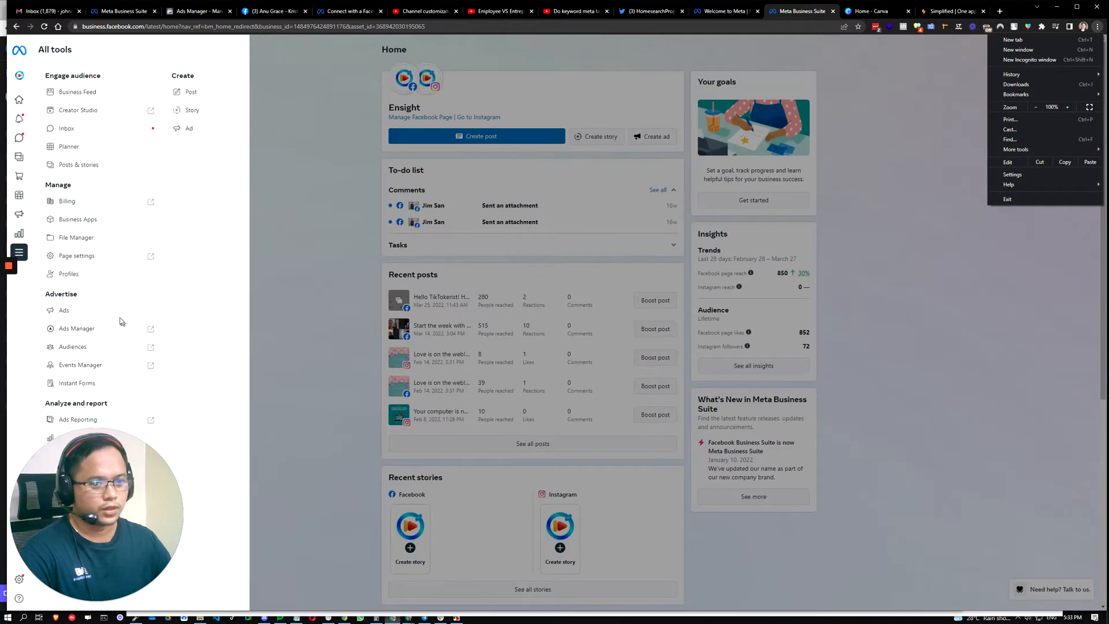
{"action": "left_click", "coordinate": [200, 319]}
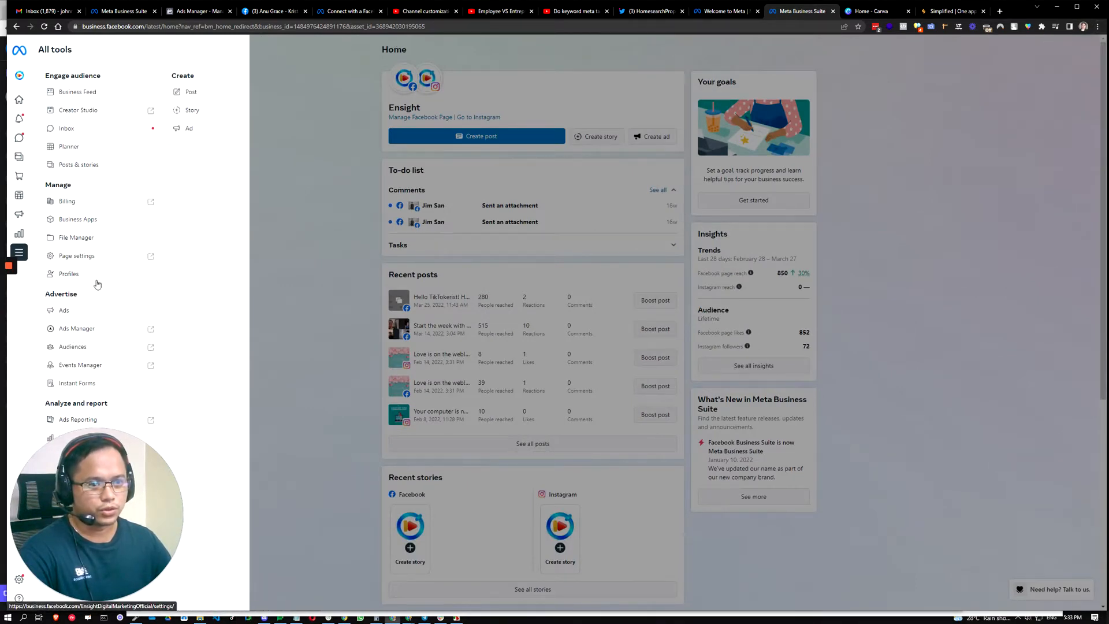
{"action": "left_click", "coordinate": [150, 329]}
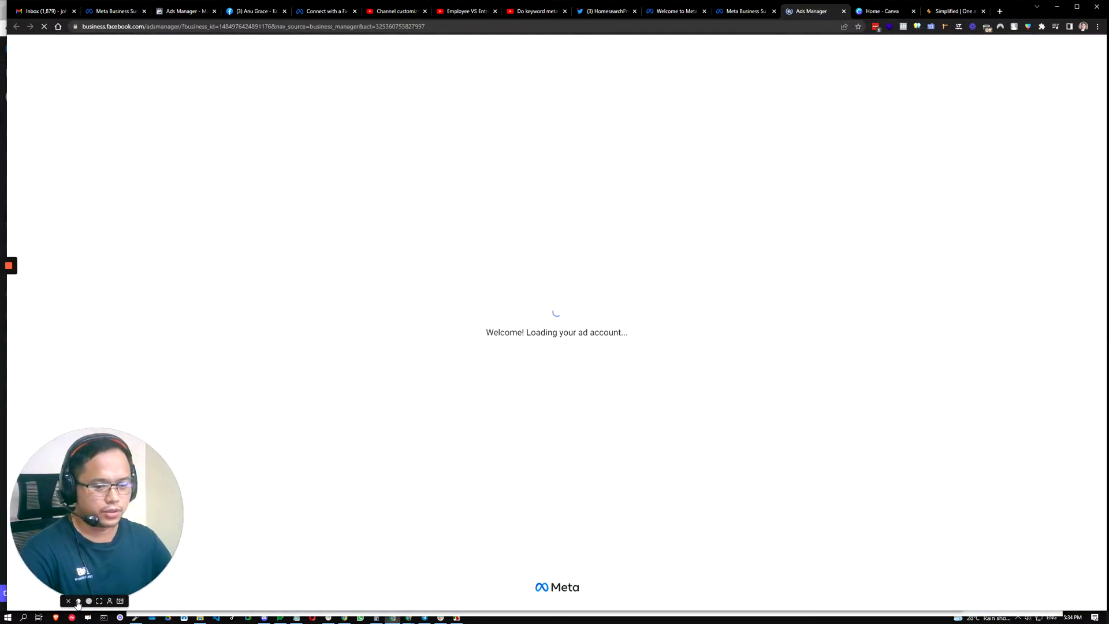
{"action": "left_click", "coordinate": [79, 601]}
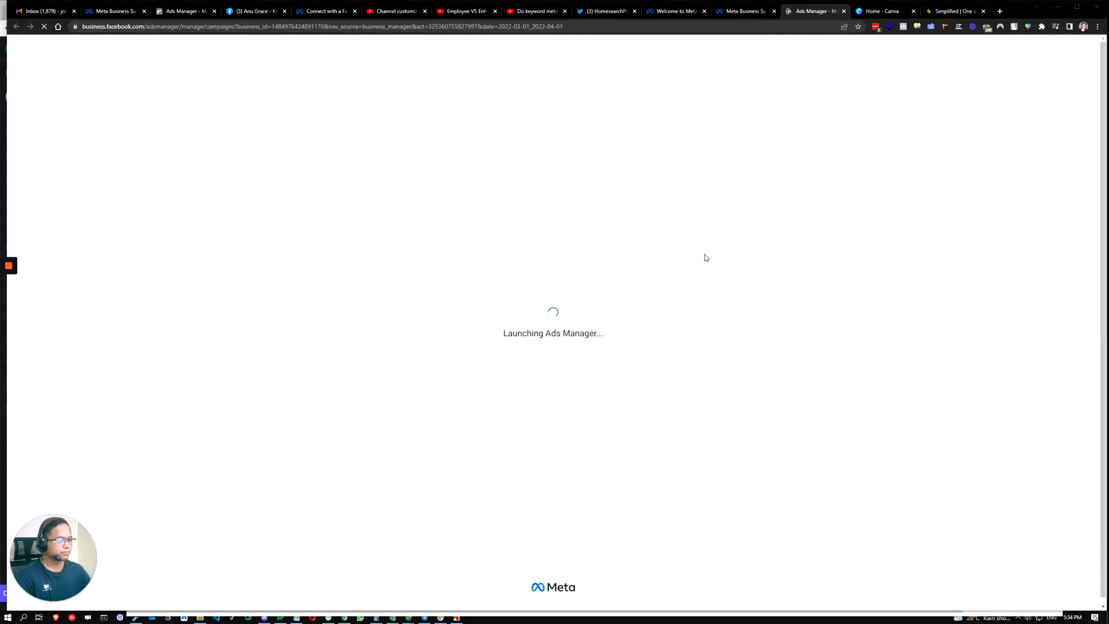
{"action": "mouse_move", "coordinate": [12, 292]}
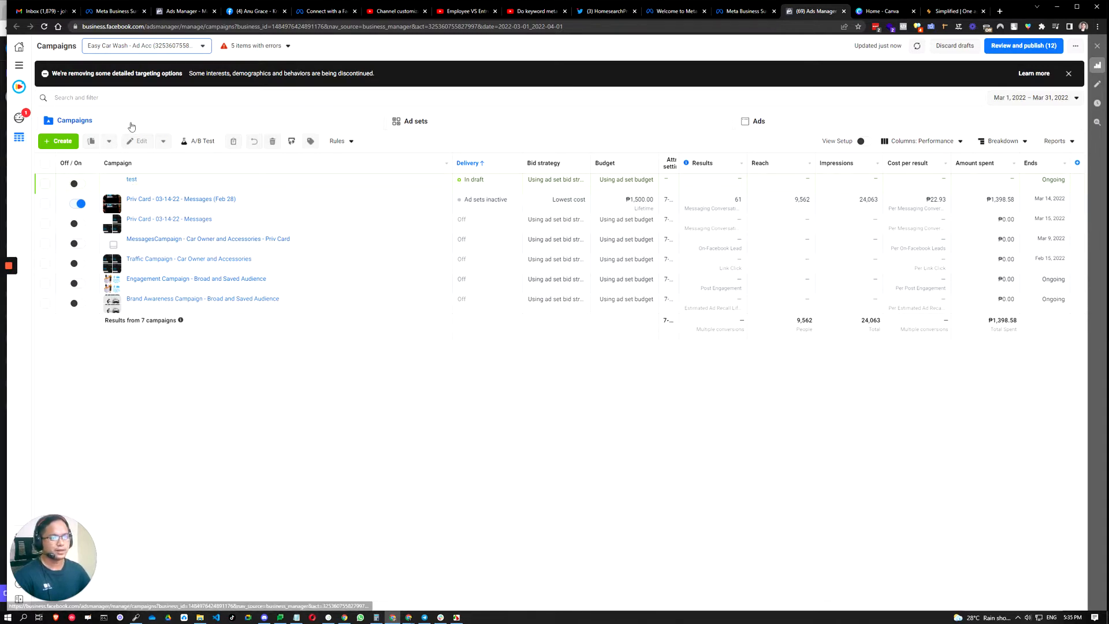
Start creating a new campaign and select Engagement as its objective
{"action": "left_click", "coordinate": [61, 143]}
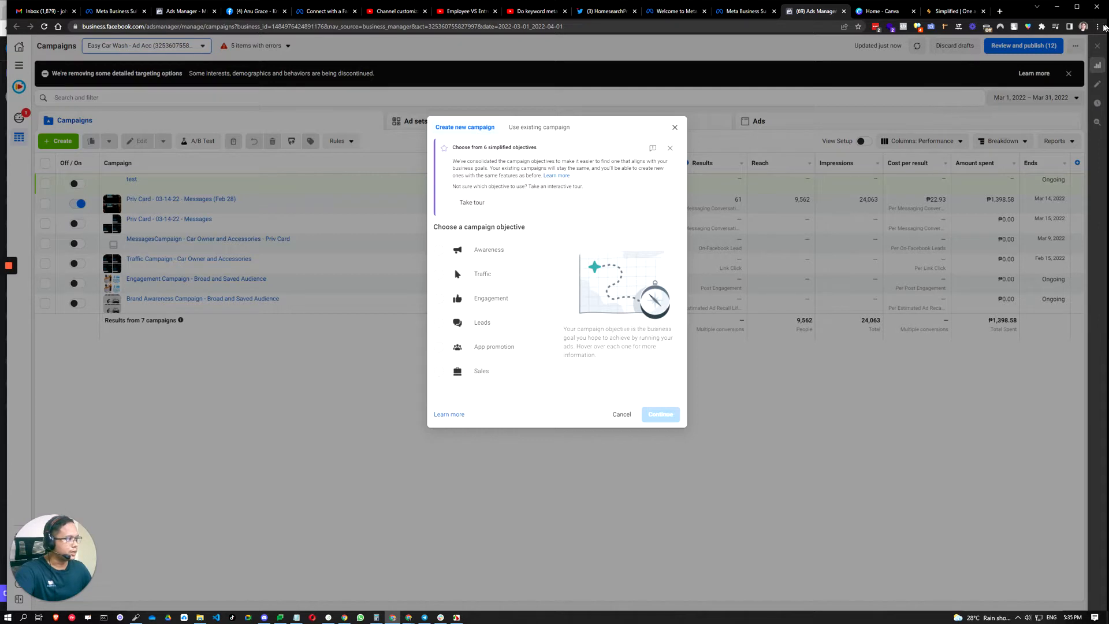
{"action": "left_click", "coordinate": [1097, 26]}
{"action": "left_click", "coordinate": [1067, 109]}
{"action": "left_click", "coordinate": [1067, 110]}
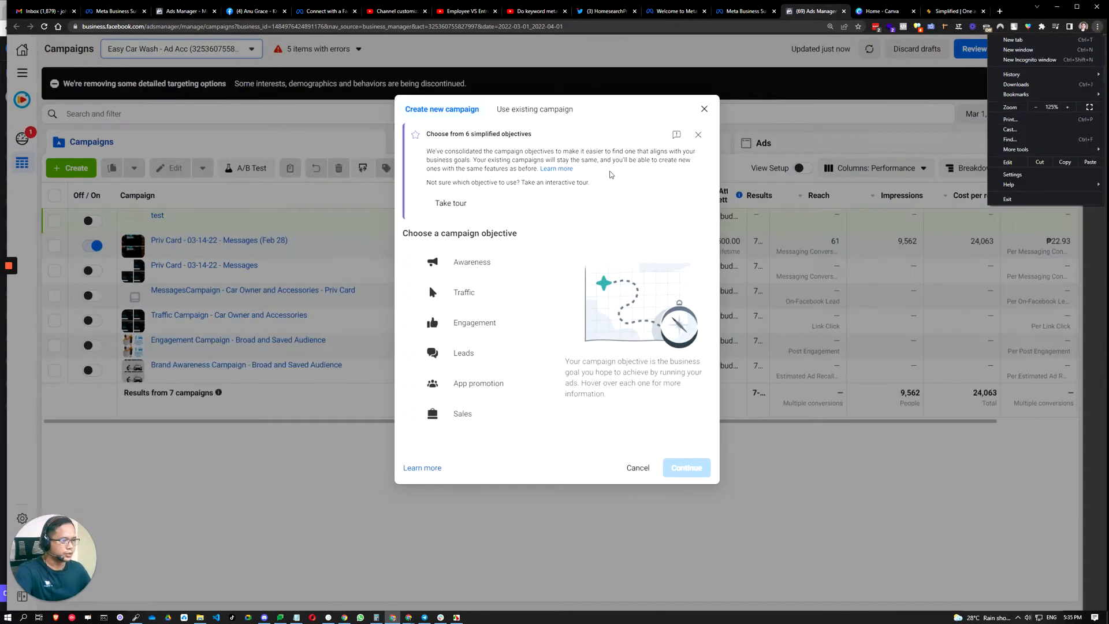
{"action": "left_click", "coordinate": [611, 172]}
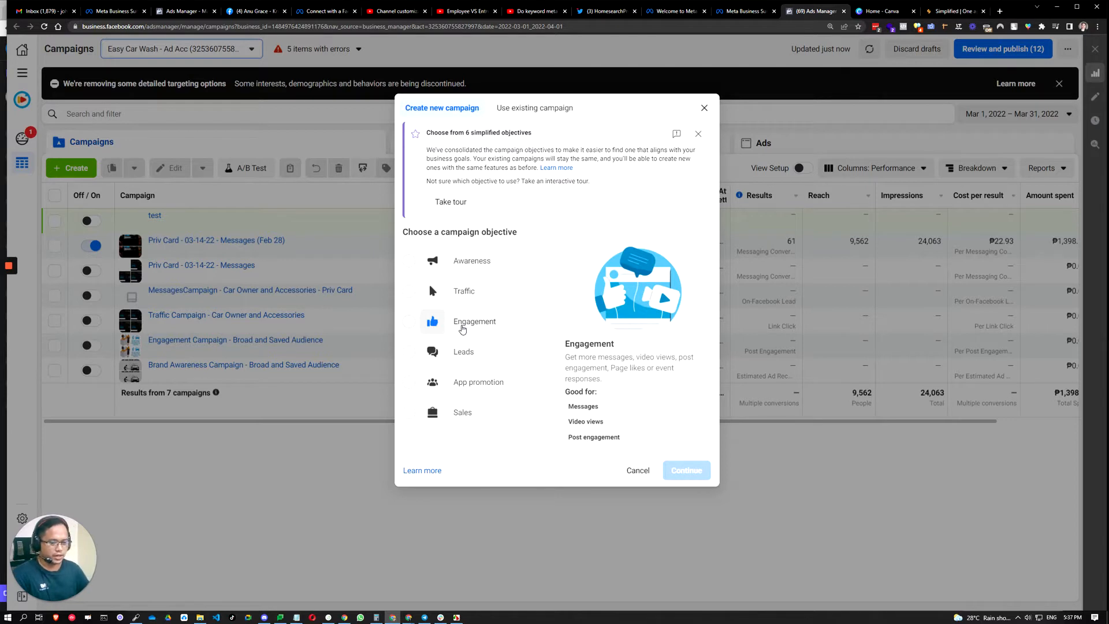
{"action": "left_click", "coordinate": [483, 327]}
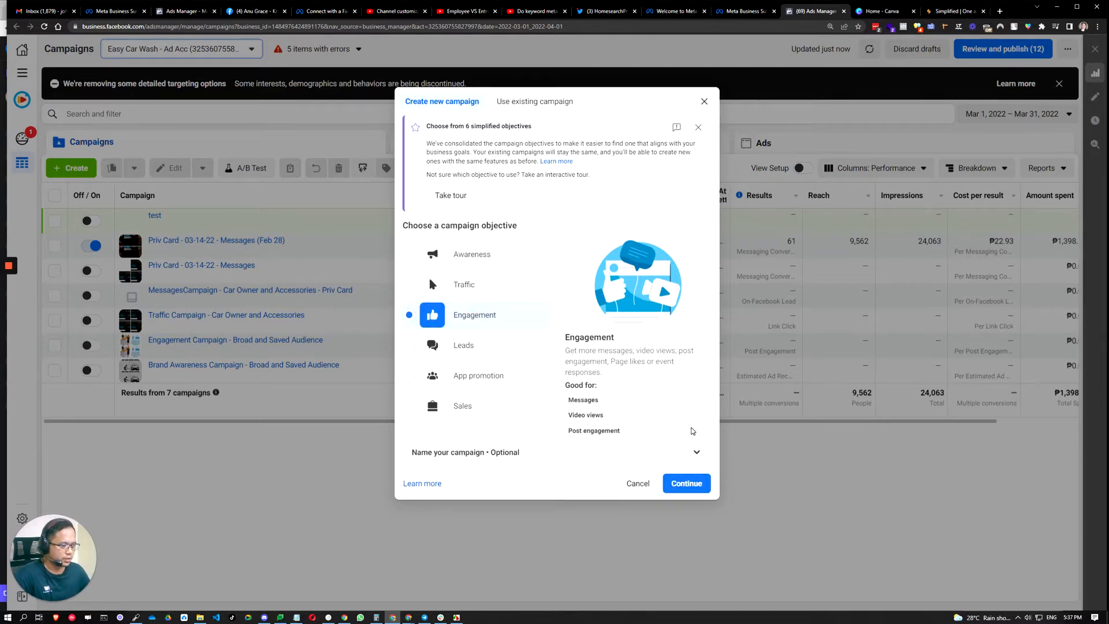
Expand the optional naming section and name the campaign "T-shirt 10% Discount"
{"action": "left_click", "coordinate": [697, 454]}
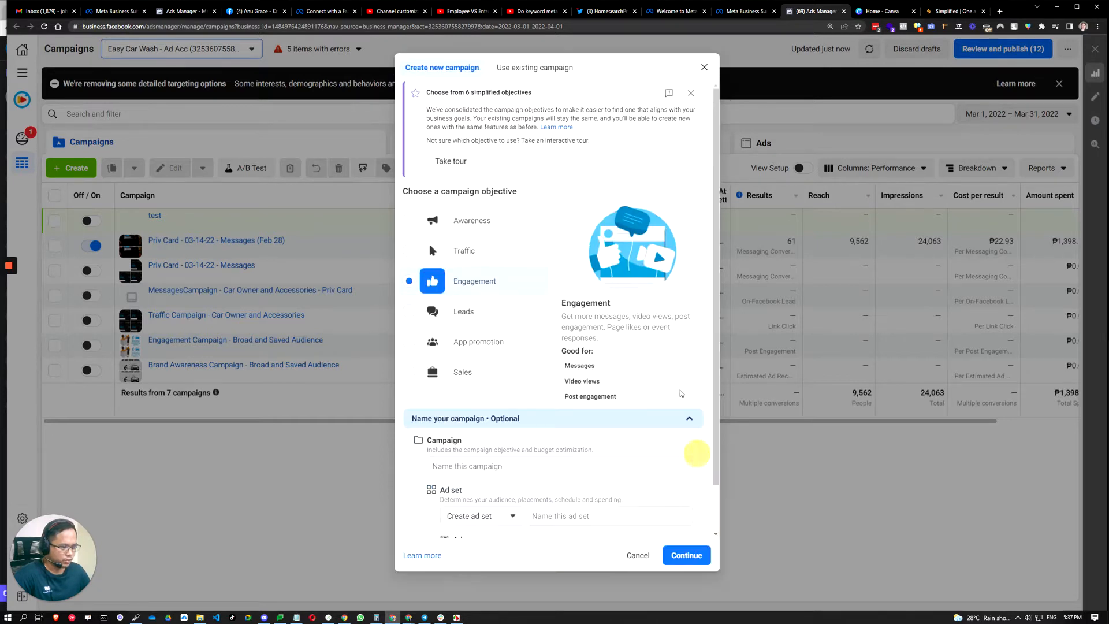
{"action": "scroll", "coordinate": [605, 435], "scroll_direction": "down", "scroll_amount": 1}
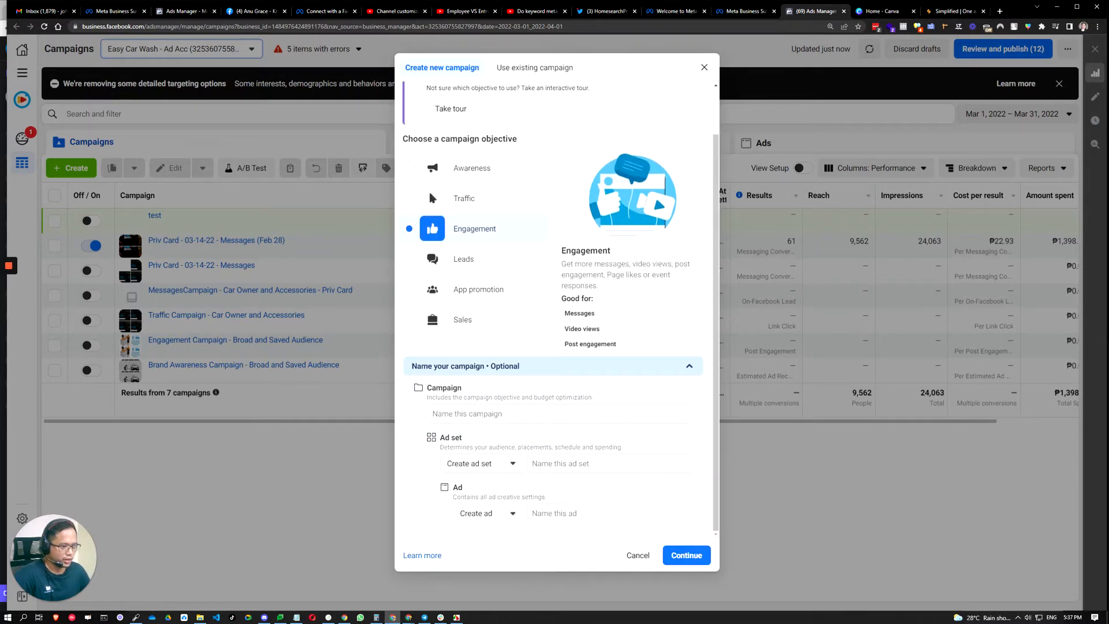
{"action": "left_click", "coordinate": [542, 413]}
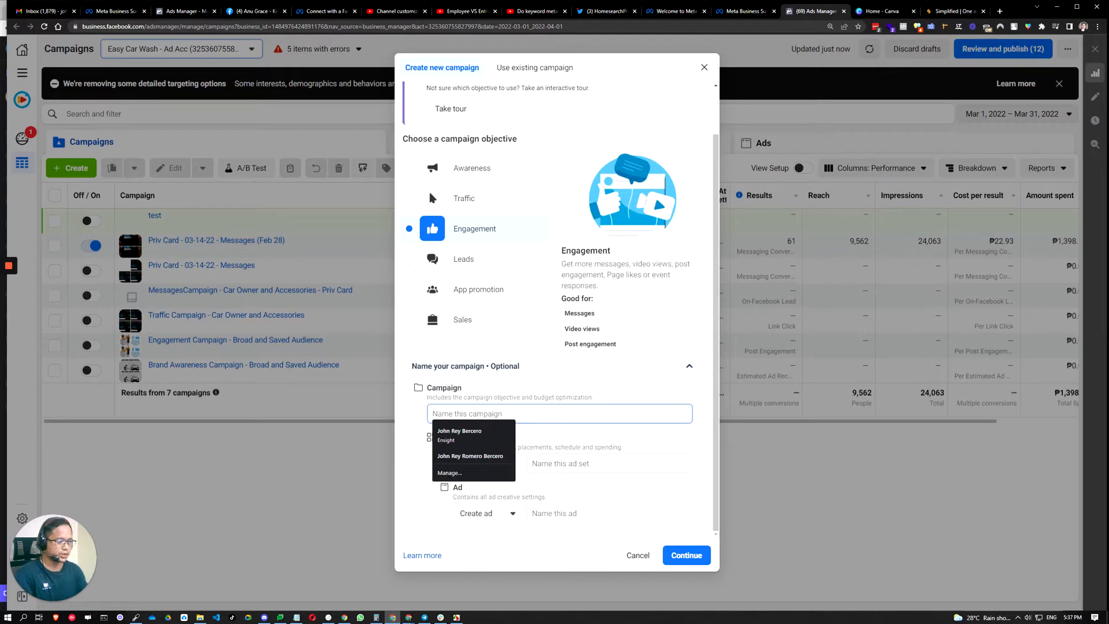
{"action": "type", "text": "Te"}
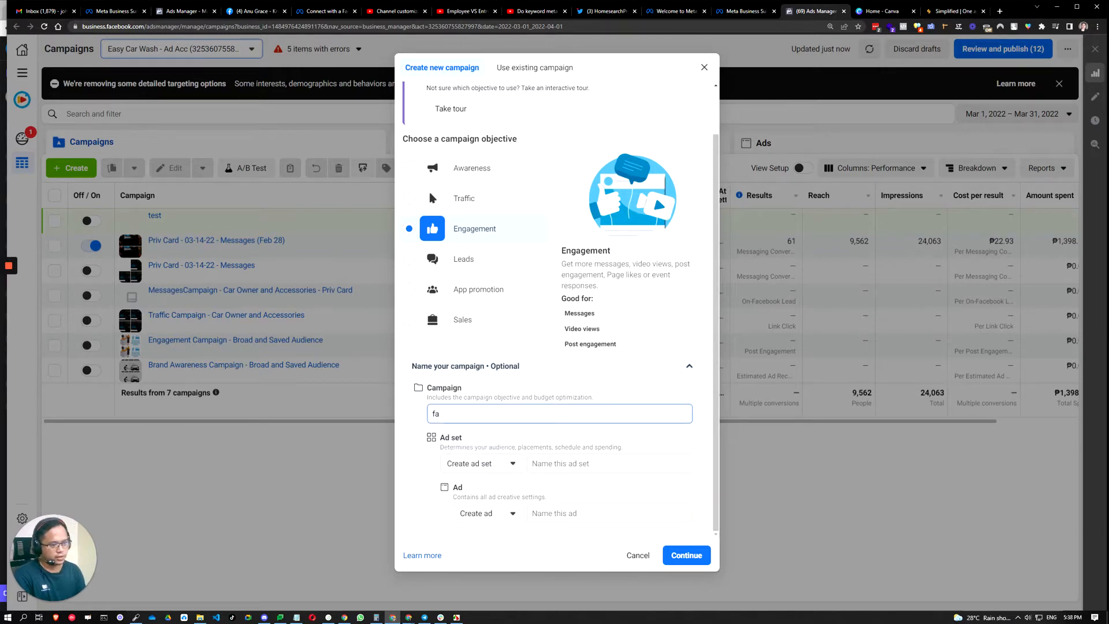
{"action": "key", "text": "BackSpace"}
{"action": "key", "text": "BackSpace"}
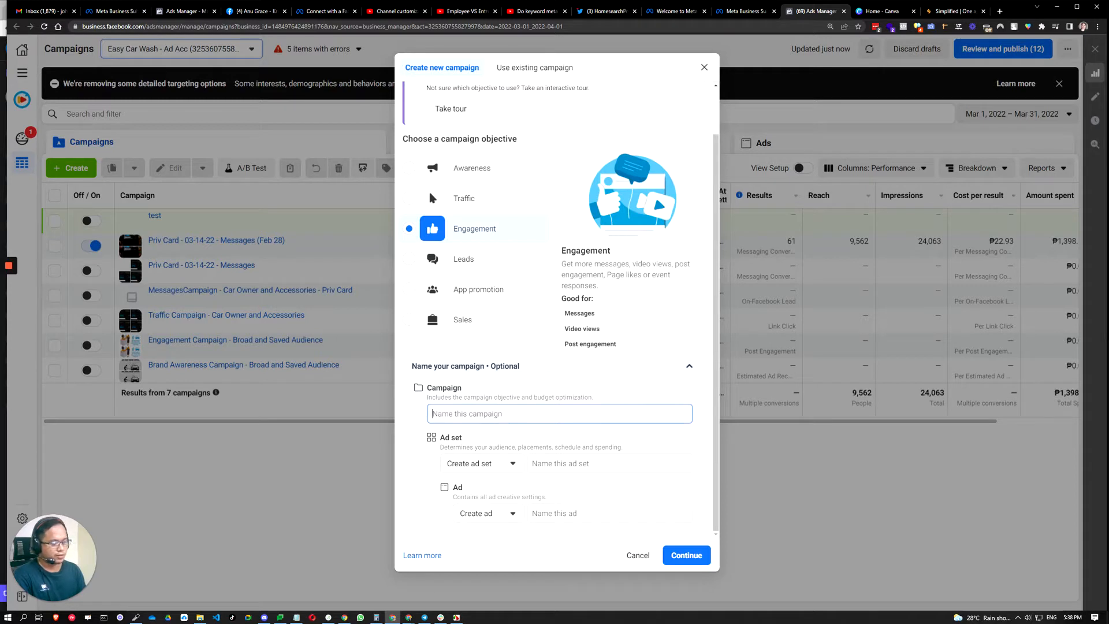
{"action": "type", "text": "T-shirt"}
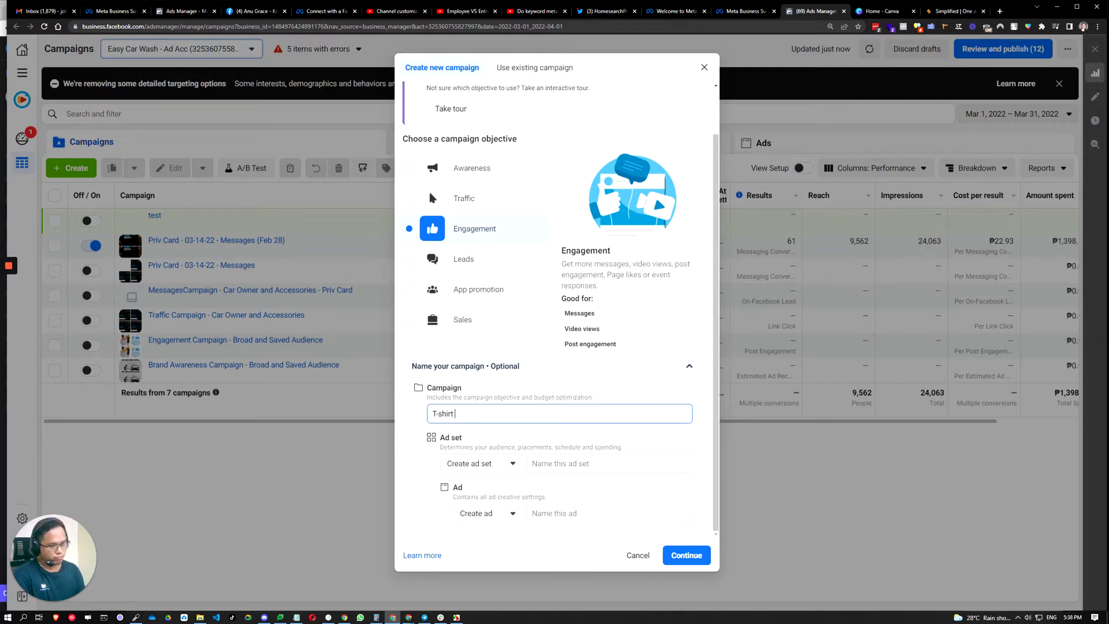
{"action": "type", "text": " gi"}
{"action": "key", "text": "BackSpace"}
{"action": "key", "text": "BackSpace"}
{"action": "type", "text": "1"}
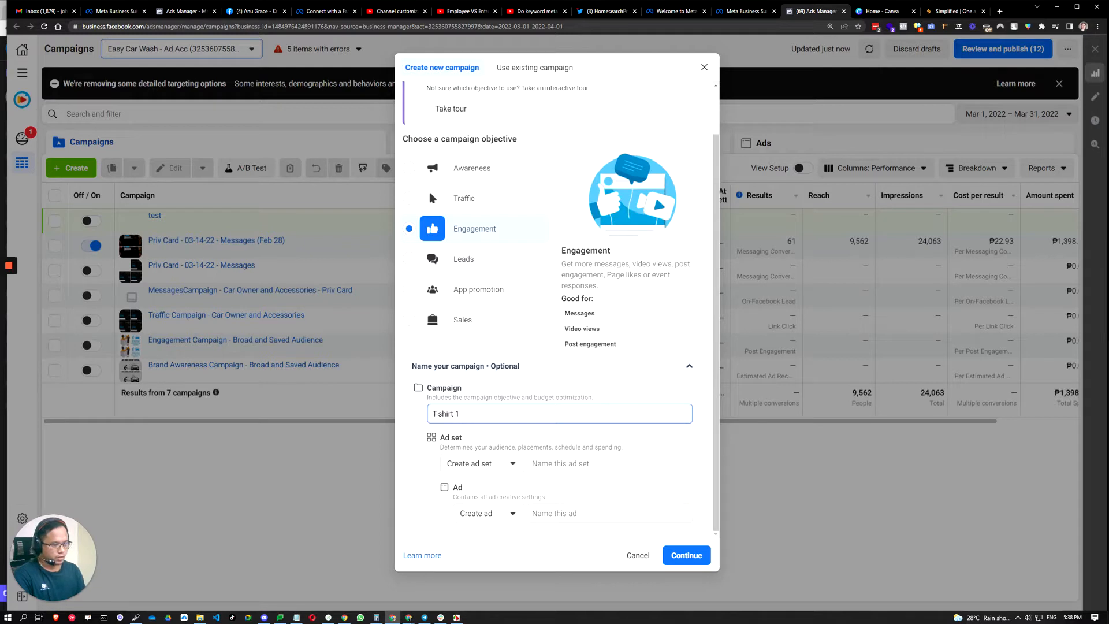
{"action": "type", "text": "-0"}
{"action": "key", "text": "BackSpace"}
{"action": "key", "text": "BackSpace"}
{"action": "type", "text": "0"}
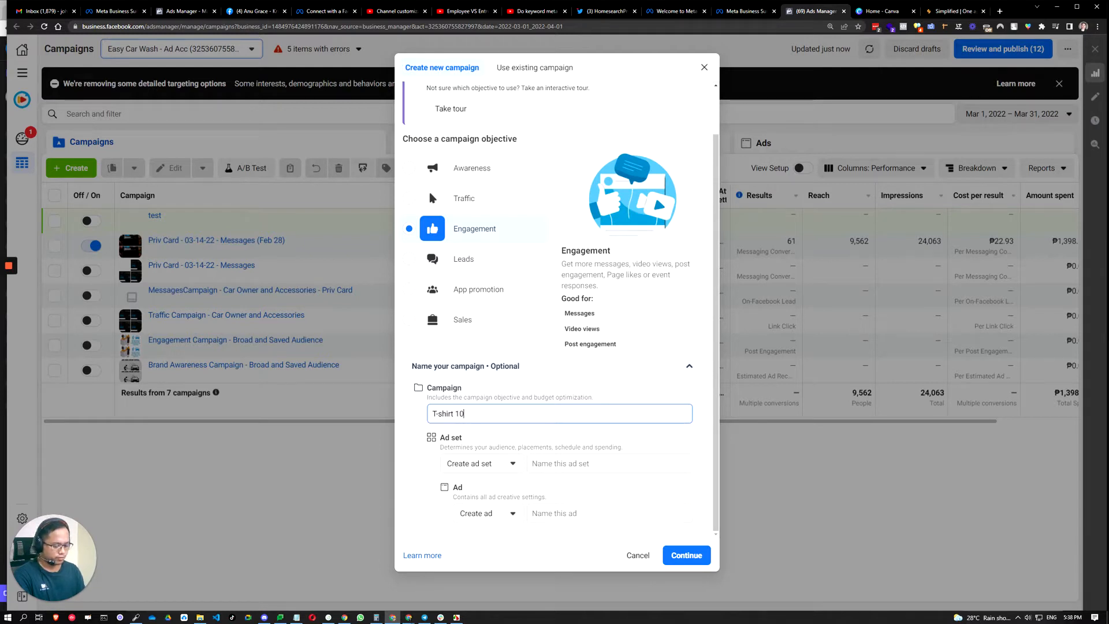
{"action": "type", "text": "% Dsic"}
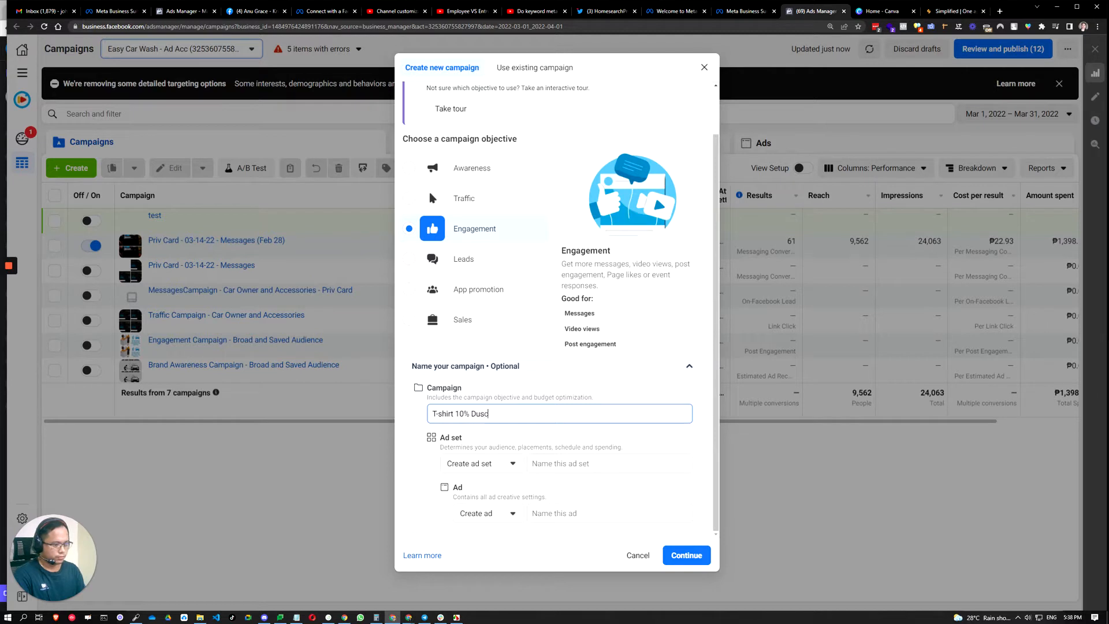
{"action": "key", "text": "BackSpace"}
{"action": "key", "text": "BackSpace"}
{"action": "key", "text": "BackSpace"}
{"action": "type", "text": "s"}
{"action": "key", "text": "BackSpace"}
{"action": "type", "text": "iscou"}
{"action": "key", "text": "BackSpace"}
{"action": "key", "text": "BackSpace"}
{"action": "key", "text": "BackSpace"}
{"action": "key", "text": "BackSpace"}
{"action": "key", "text": "BackSpace"}
{"action": "type", "text": "sscount"}
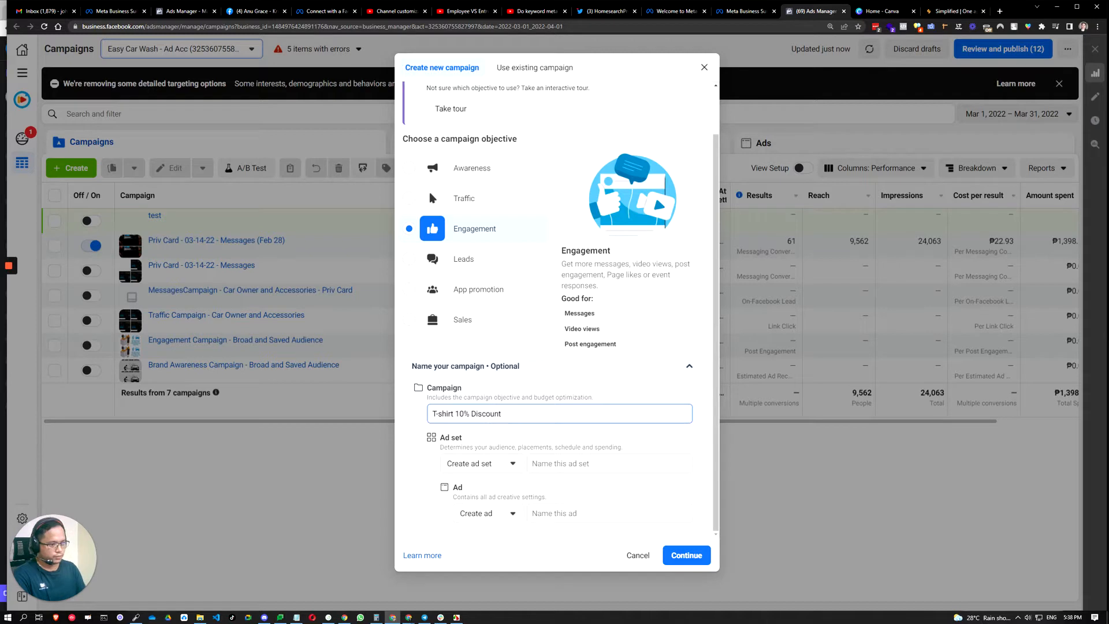
Name the ad set "Interested in T-shirt | 18-28 | Philippines"
{"action": "key", "text": "Tab"}
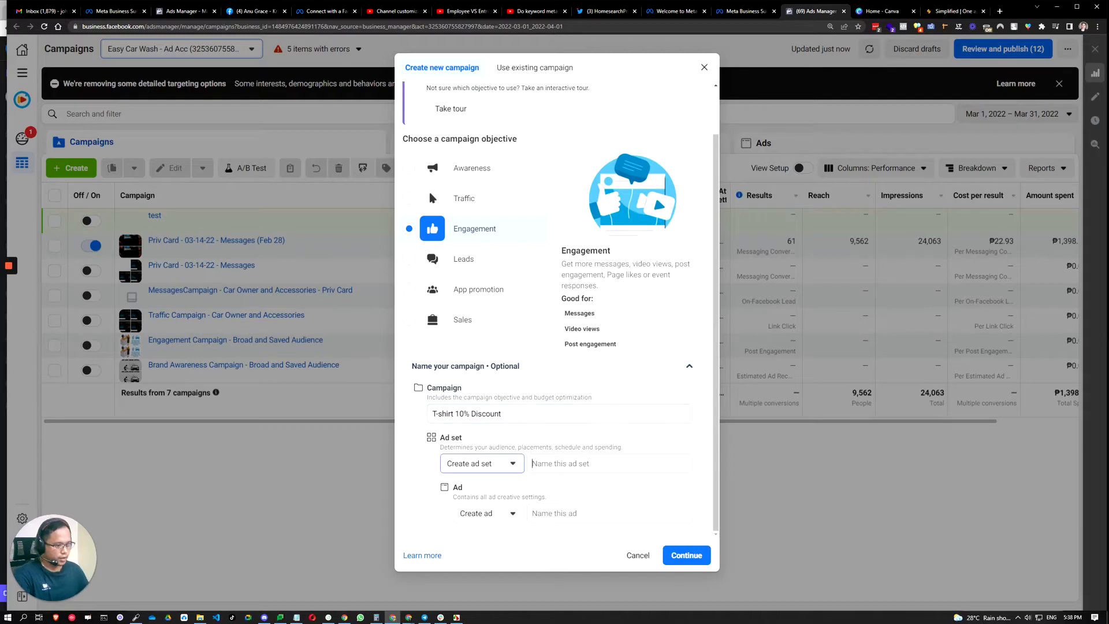
{"action": "key", "text": "Tab"}
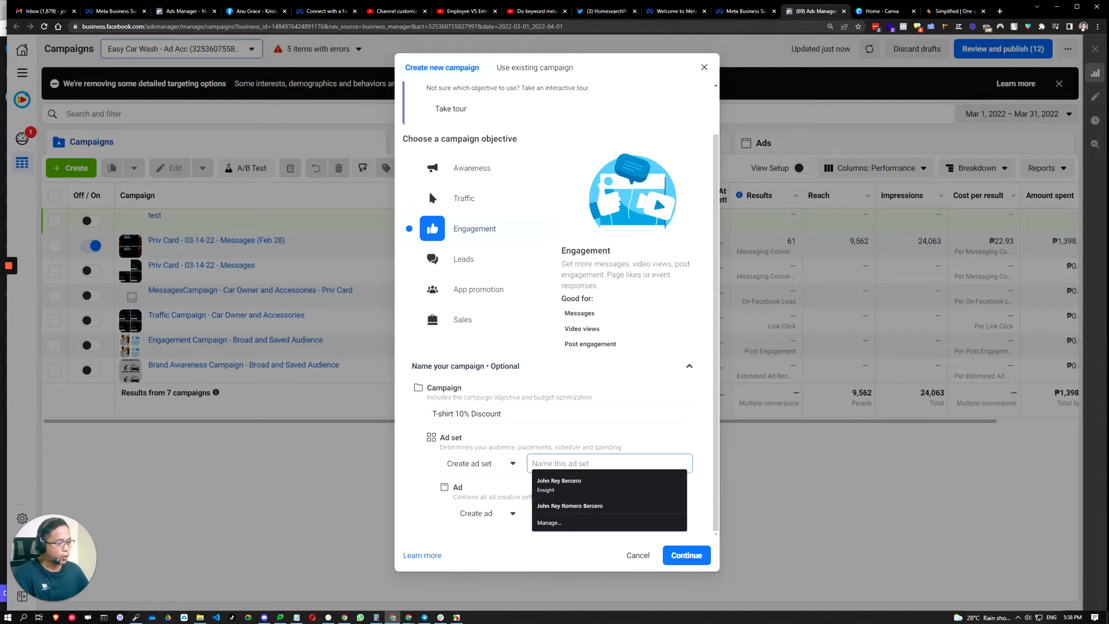
{"action": "type", "text": "Interes"}
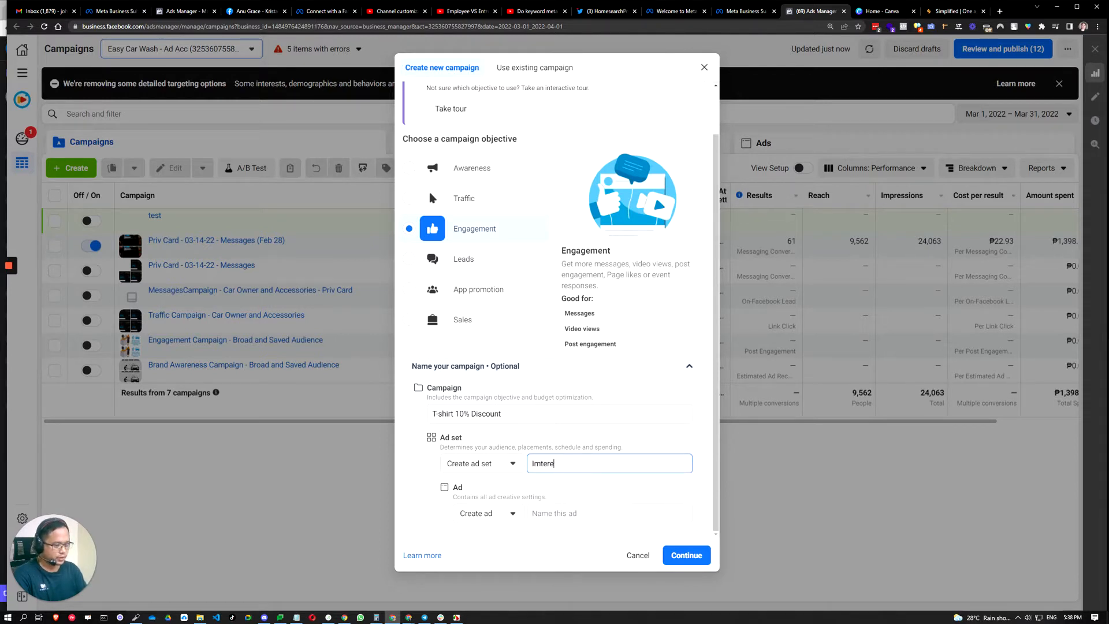
{"action": "key", "text": "BackSpace"}
{"action": "key", "text": "BackSpace"}
{"action": "key", "text": "BackSpace"}
{"action": "key", "text": "BackSpace"}
{"action": "key", "text": "BackSpace"}
{"action": "key", "text": "BackSpace"}
{"action": "type", "text": "nt"}
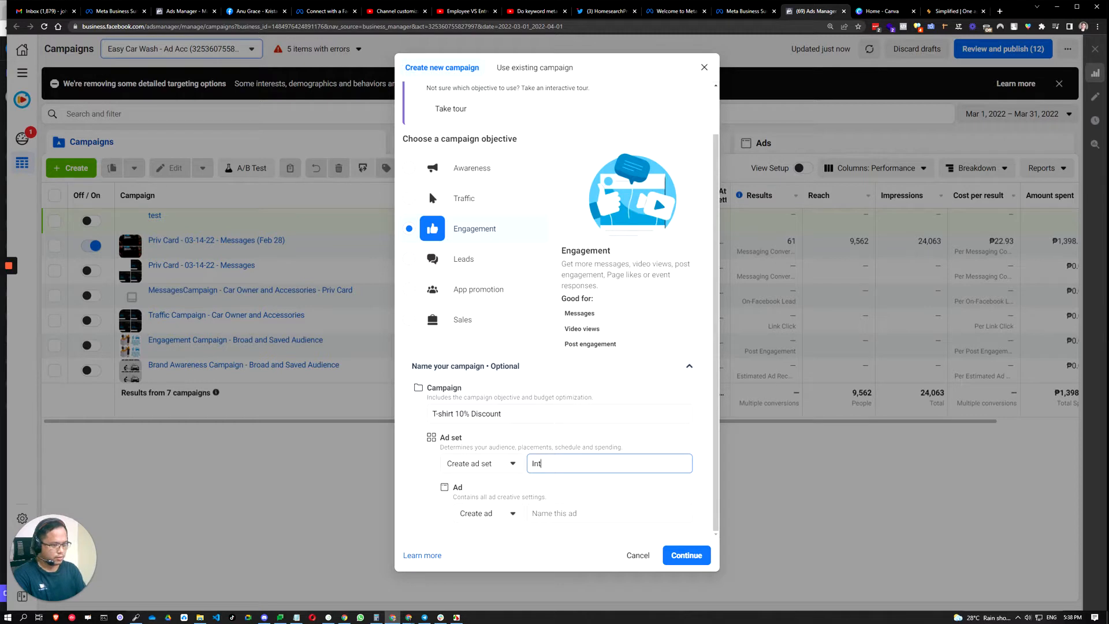
{"action": "type", "text": "erest I"}
{"action": "key", "text": "BackSpace"}
{"action": "type", "text": "ed in"}
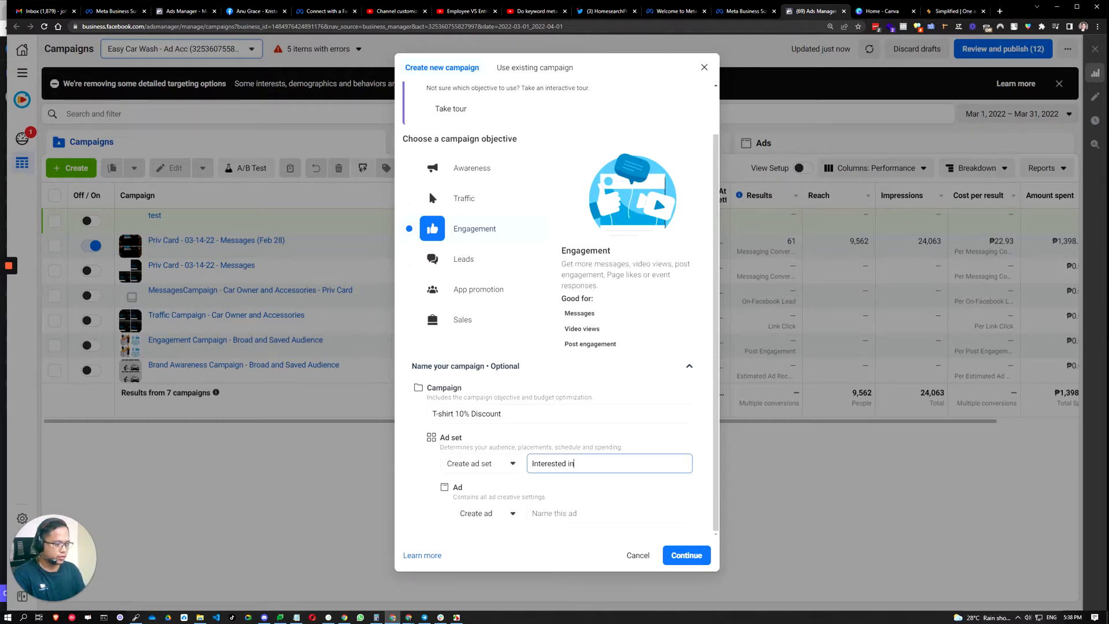
{"action": "type", "text": " T-shirt"}
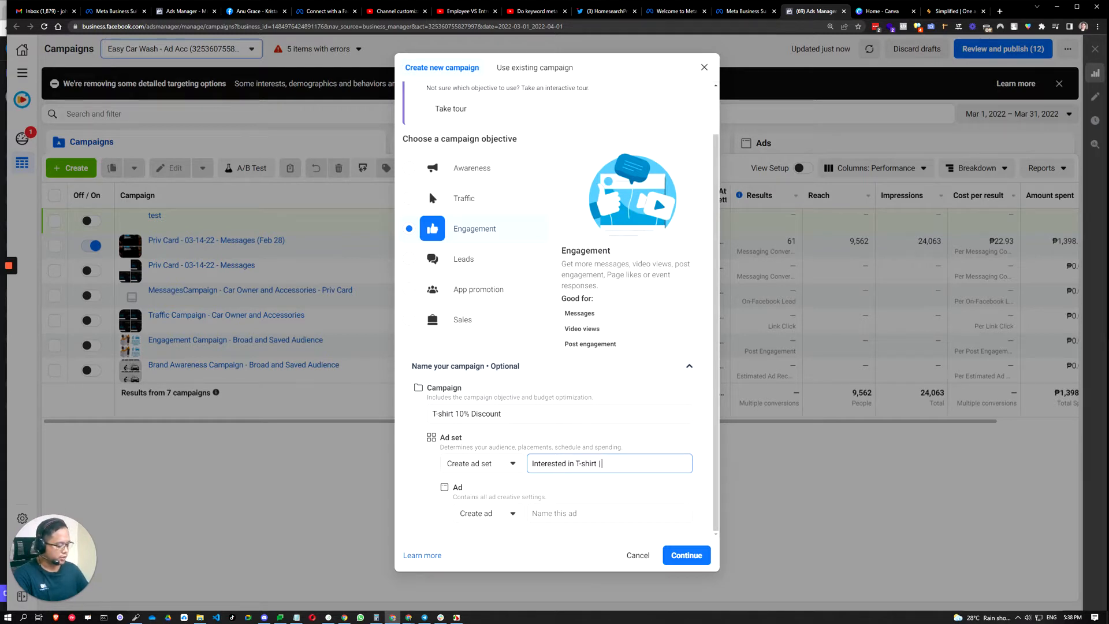
{"action": "type", "text": "| 18"}
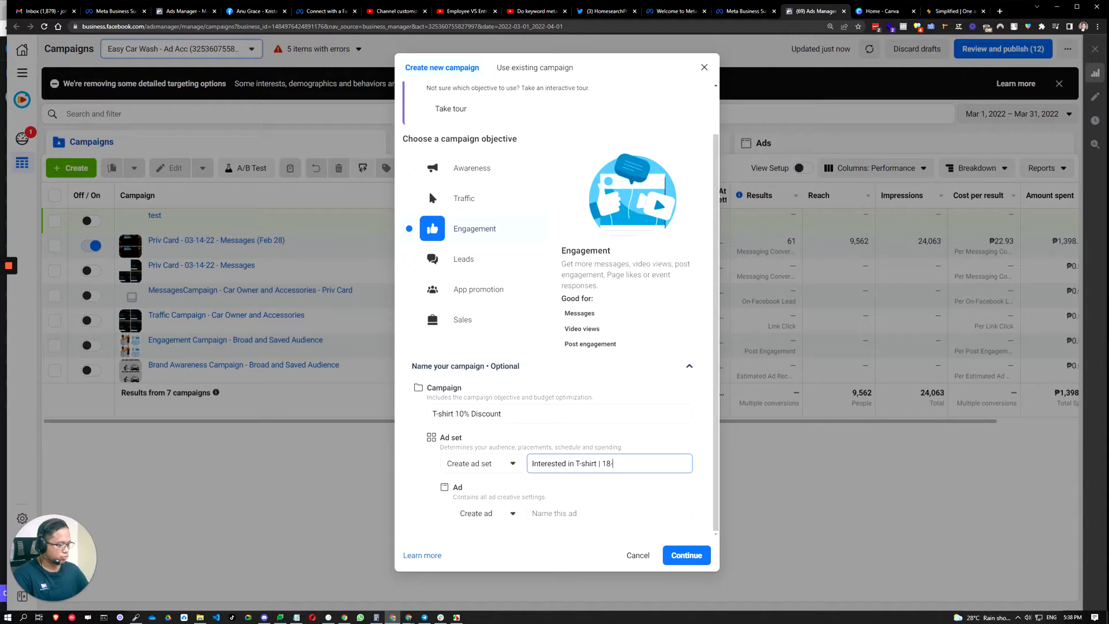
{"action": "type", "text": "-28"}
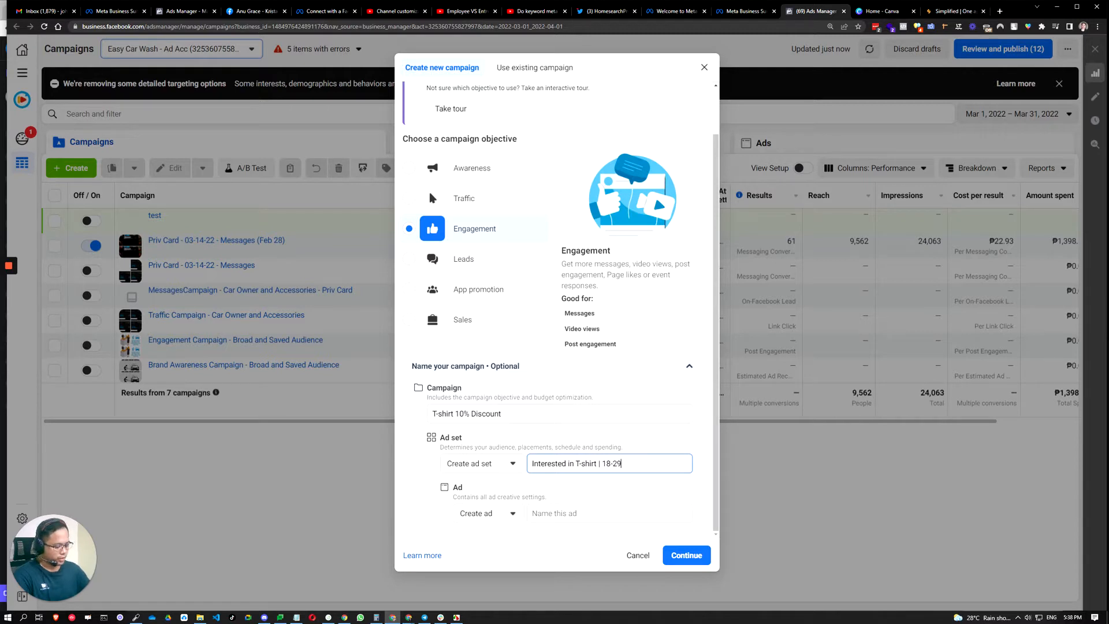
{"action": "type", "text": " |"}
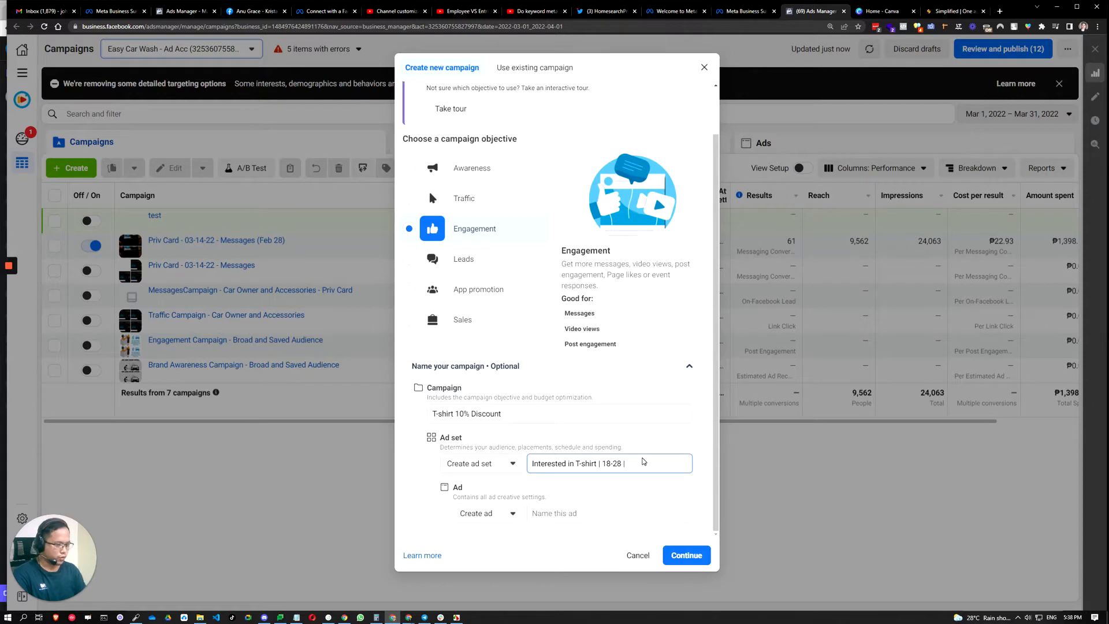
{"action": "type", "text": " P"}
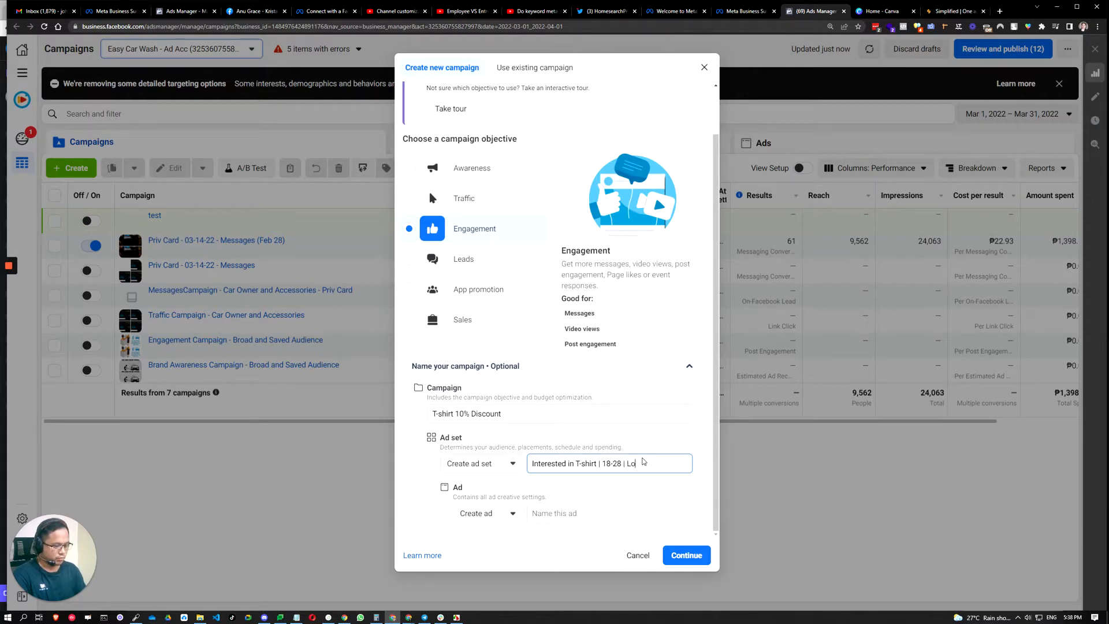
{"action": "type", "text": "hili"}
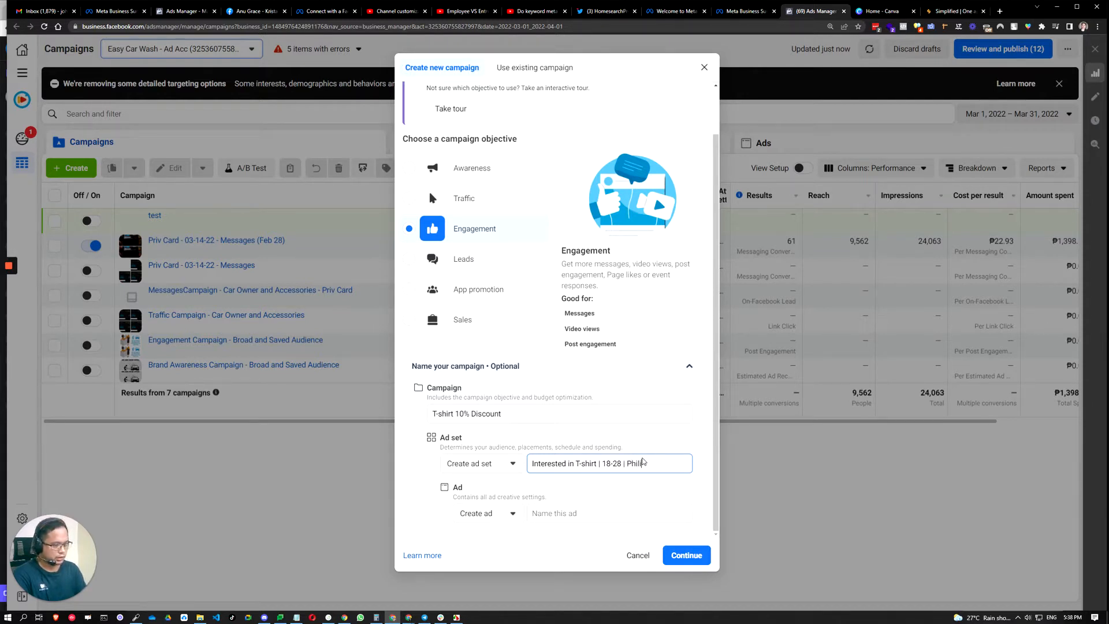
{"action": "type", "text": "ppines"}
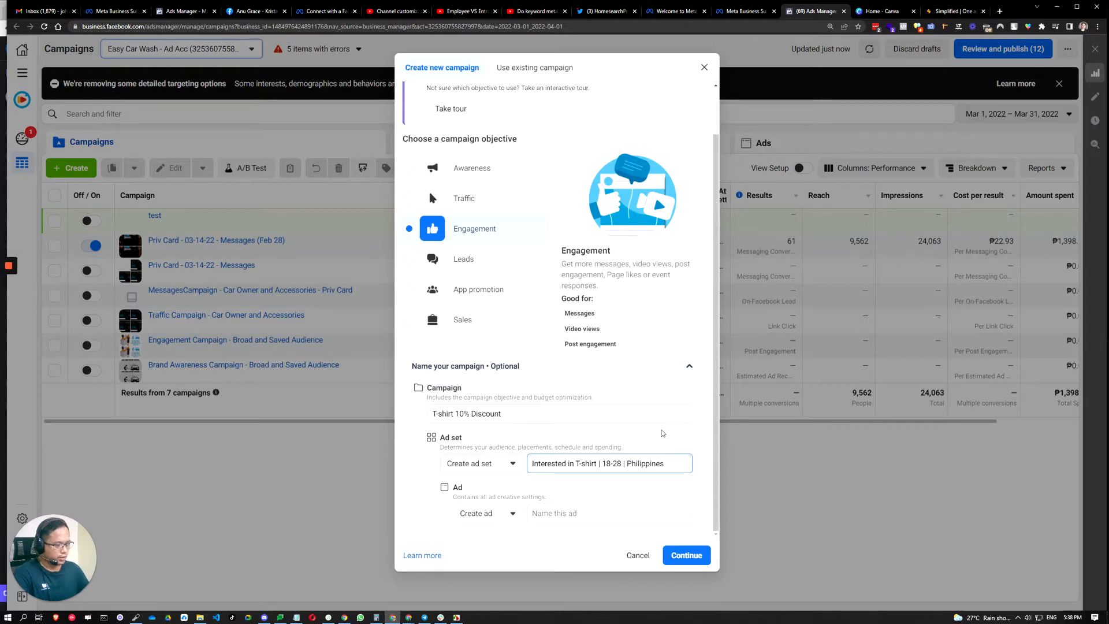
Name the ad "Ad test 1" and continue to the settings of the new campaign draft
{"action": "left_click", "coordinate": [562, 512]}
{"action": "left_click", "coordinate": [631, 496]}
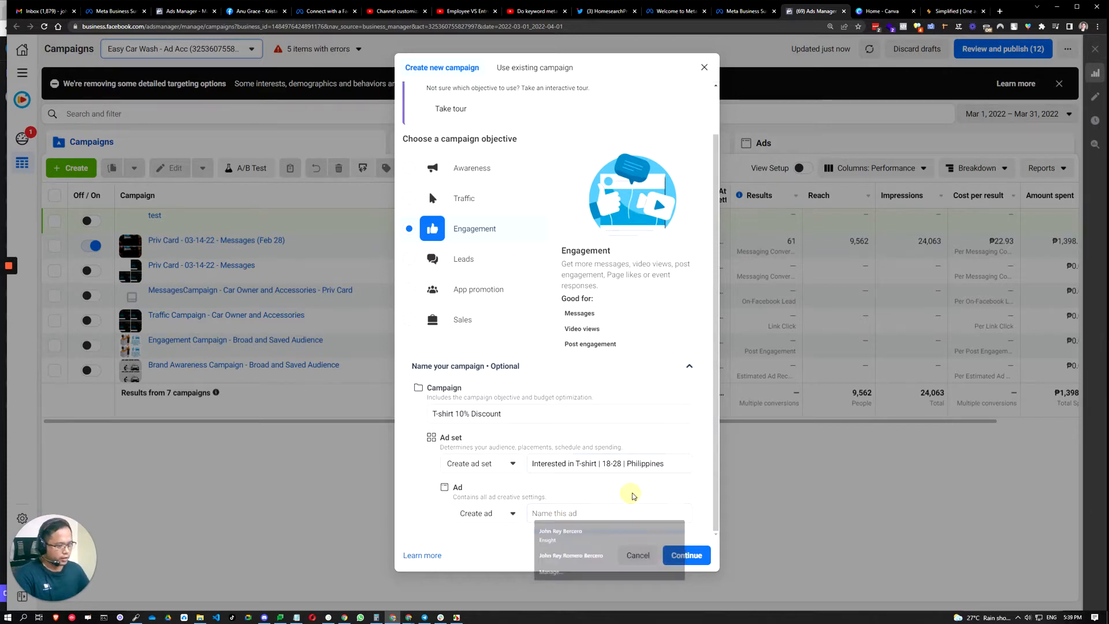
{"action": "left_click", "coordinate": [560, 513]}
{"action": "type", "text": "Ts"}
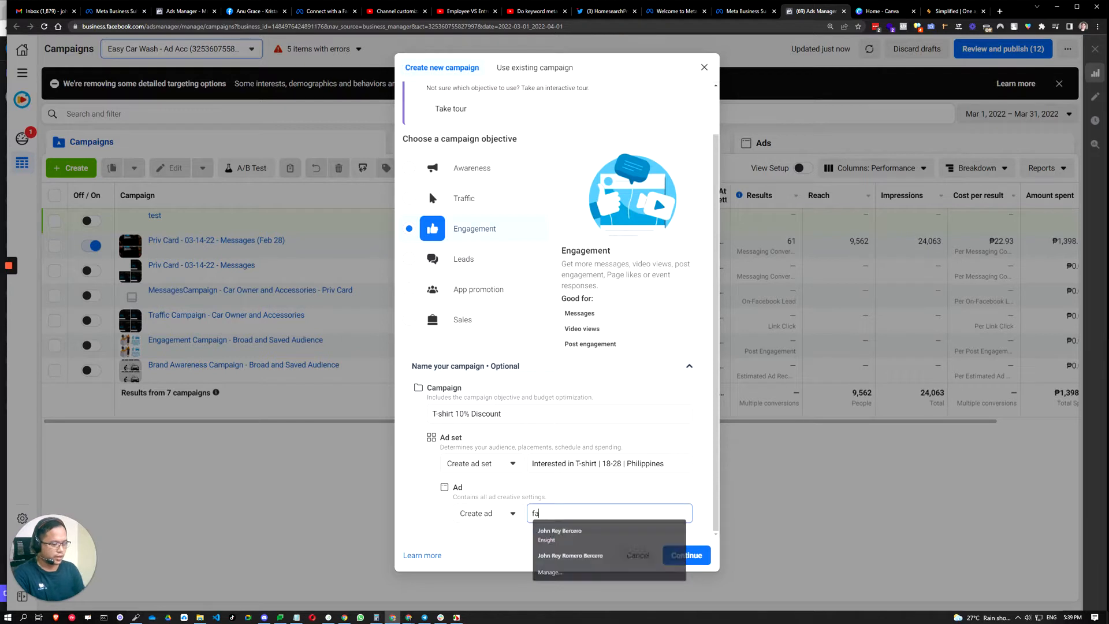
{"action": "key", "text": "BackSpace"}
{"action": "key", "text": "BackSpace"}
{"action": "type", "text": "Ad test 1"}
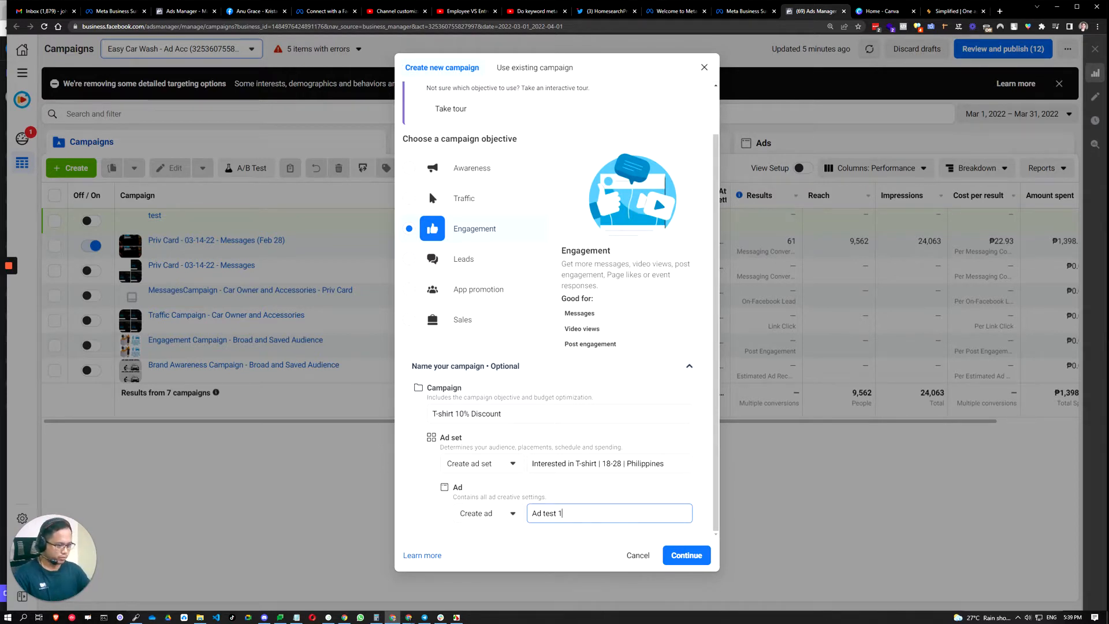
{"action": "left_click", "coordinate": [603, 488]}
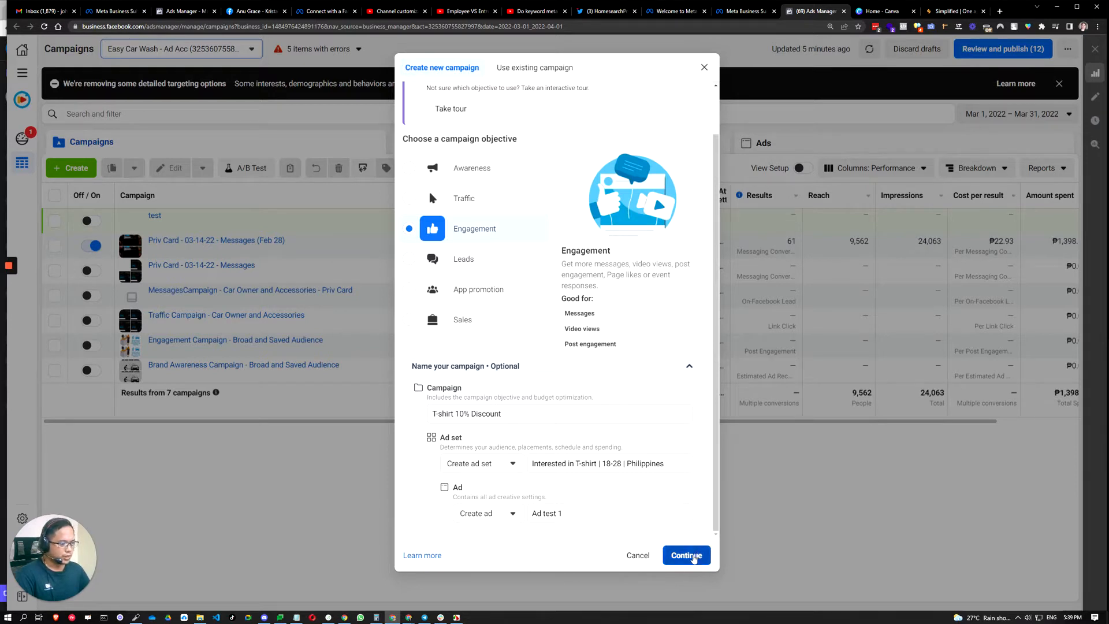
{"action": "left_click", "coordinate": [693, 556]}
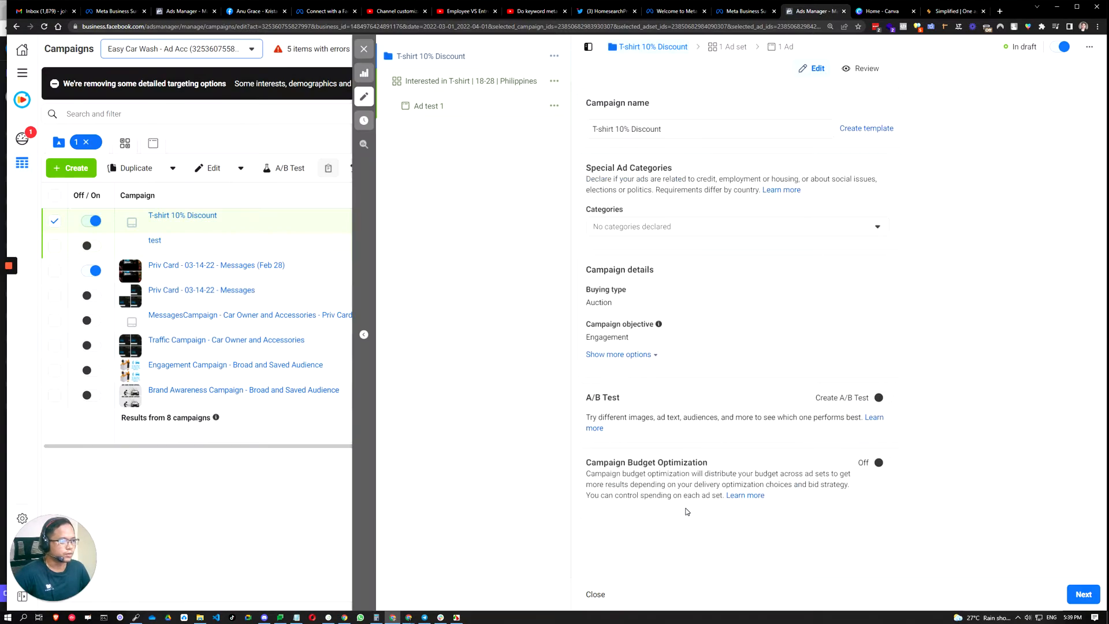
Enlarge the browser's page zoom by one level so the campaign settings are easier to read
{"action": "left_click", "coordinate": [1097, 27]}
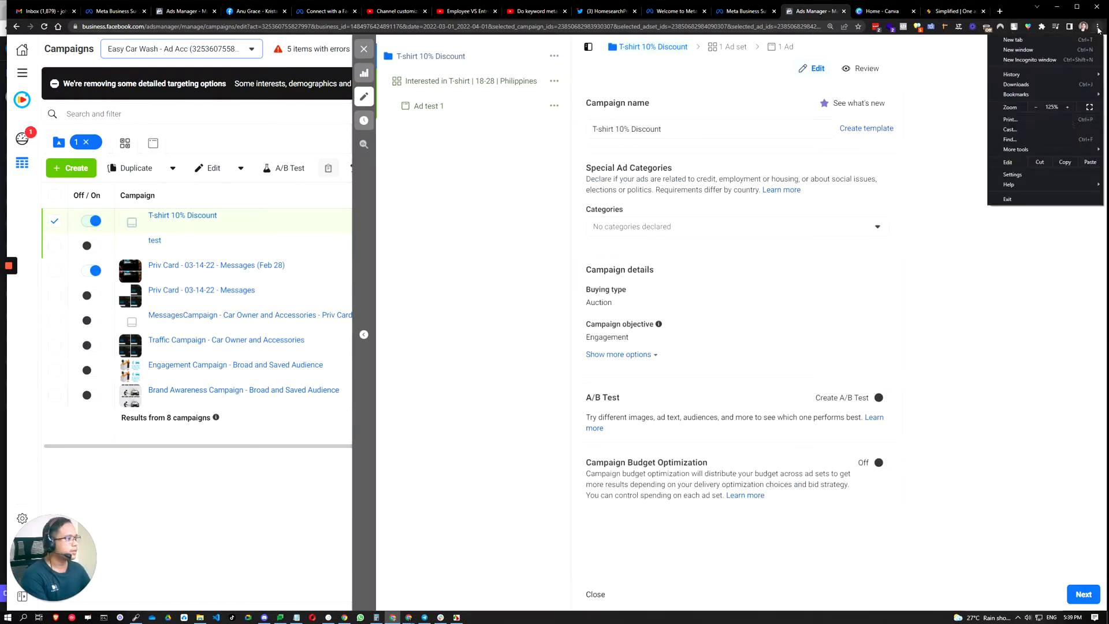
{"action": "left_click", "coordinate": [1067, 106]}
{"action": "left_click", "coordinate": [1004, 312]}
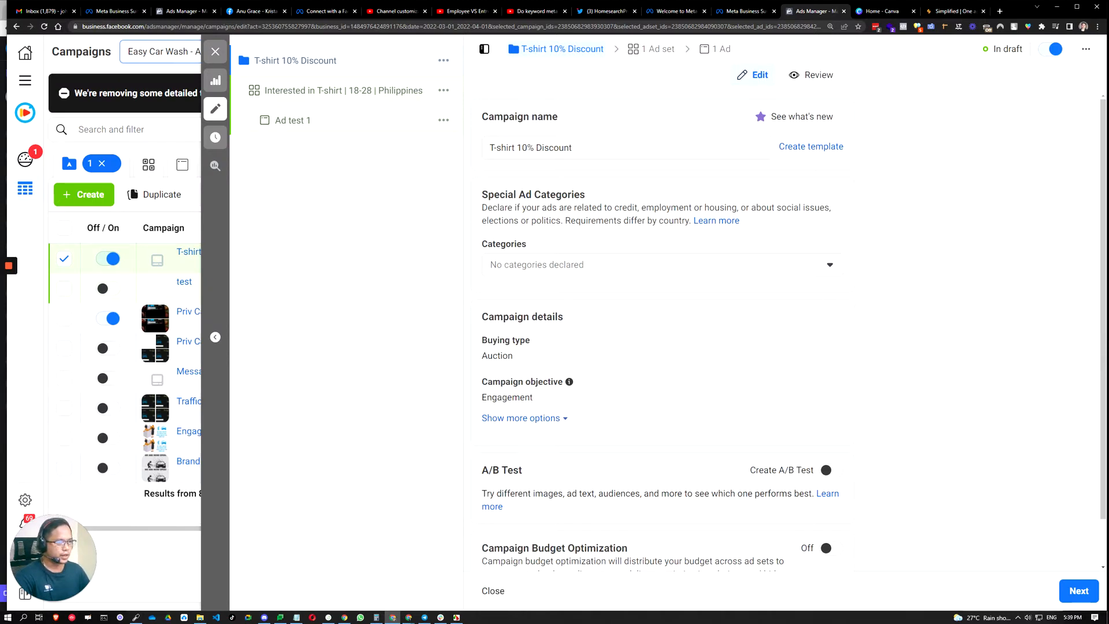
Examine the special ad categories, the buying type and the campaign objective choices in the campaign settings
{"action": "left_click", "coordinate": [800, 271]}
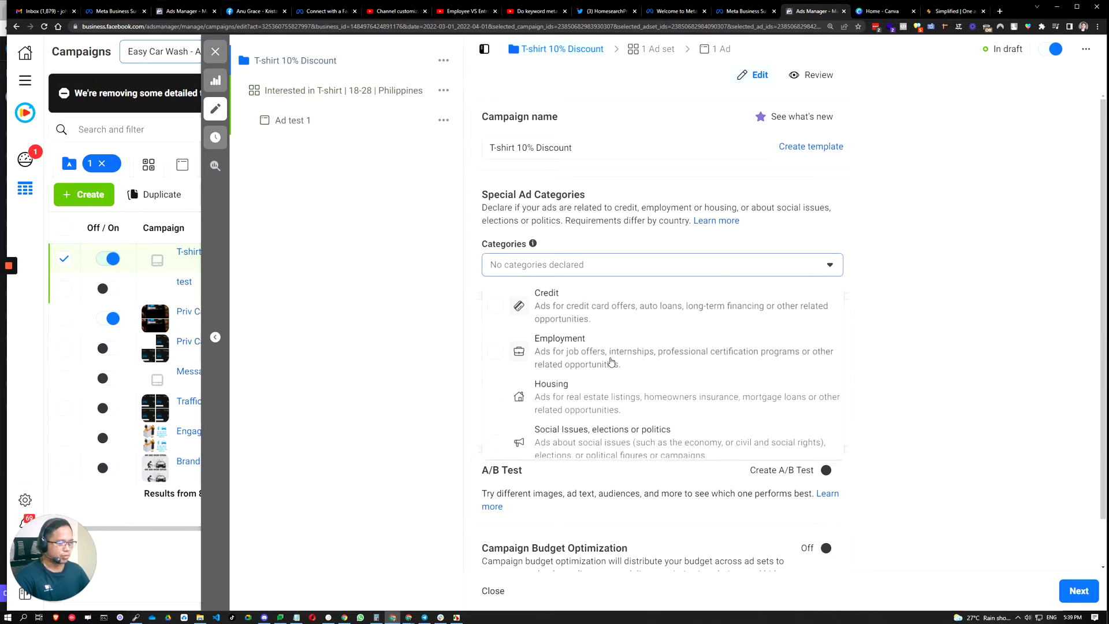
{"action": "left_click", "coordinate": [929, 420]}
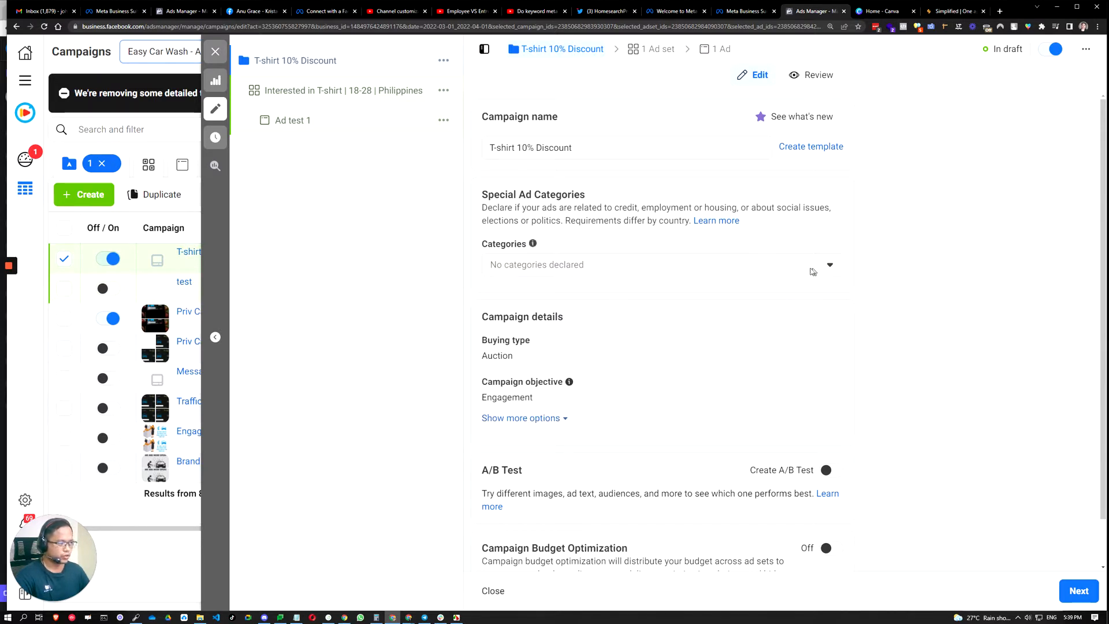
{"action": "scroll", "coordinate": [803, 345], "scroll_direction": "down", "scroll_amount": 1}
{"action": "scroll", "coordinate": [527, 394], "scroll_direction": "up", "scroll_amount": 1}
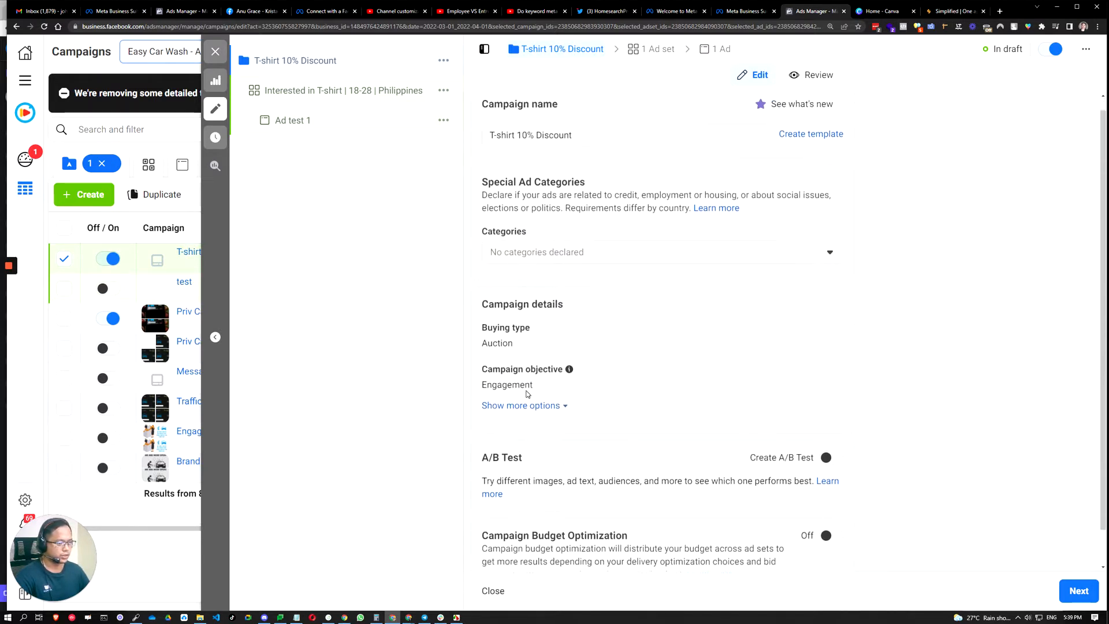
{"action": "scroll", "coordinate": [826, 381], "scroll_direction": "down", "scroll_amount": 1}
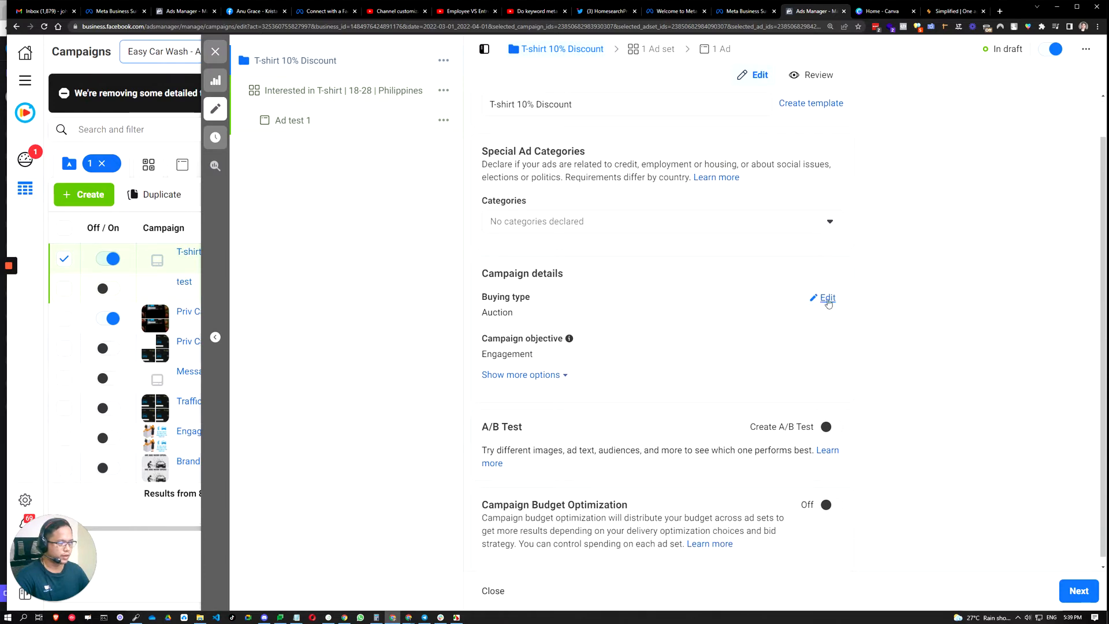
{"action": "left_click", "coordinate": [826, 299]}
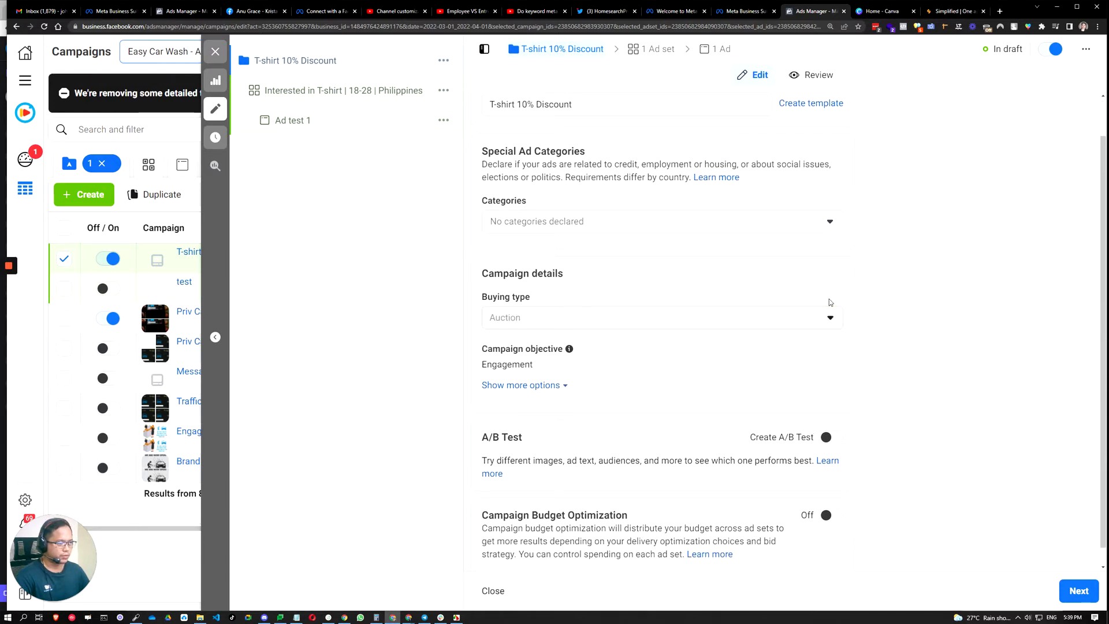
{"action": "scroll", "coordinate": [884, 367], "scroll_direction": "down", "scroll_amount": 1}
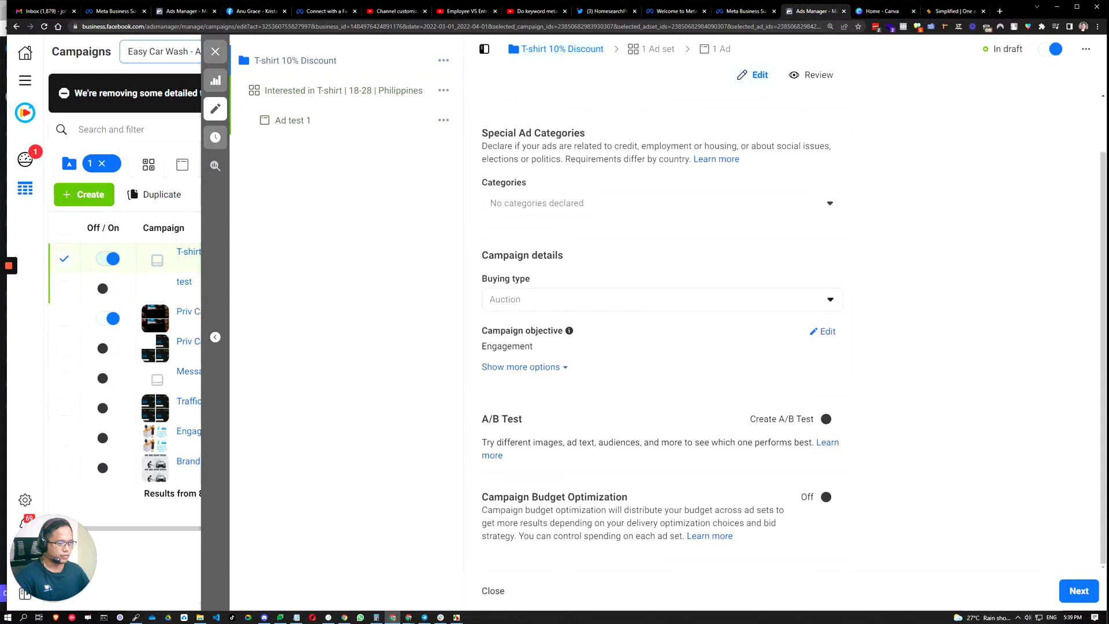
{"action": "left_click", "coordinate": [827, 334]}
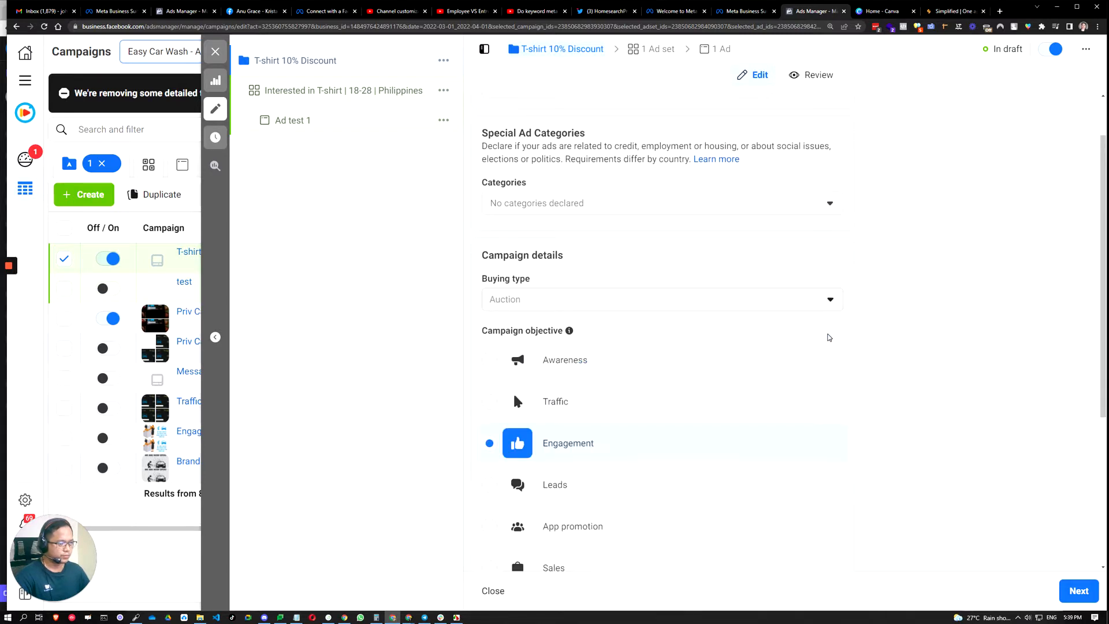
{"action": "scroll", "coordinate": [901, 393], "scroll_direction": "down", "scroll_amount": 3}
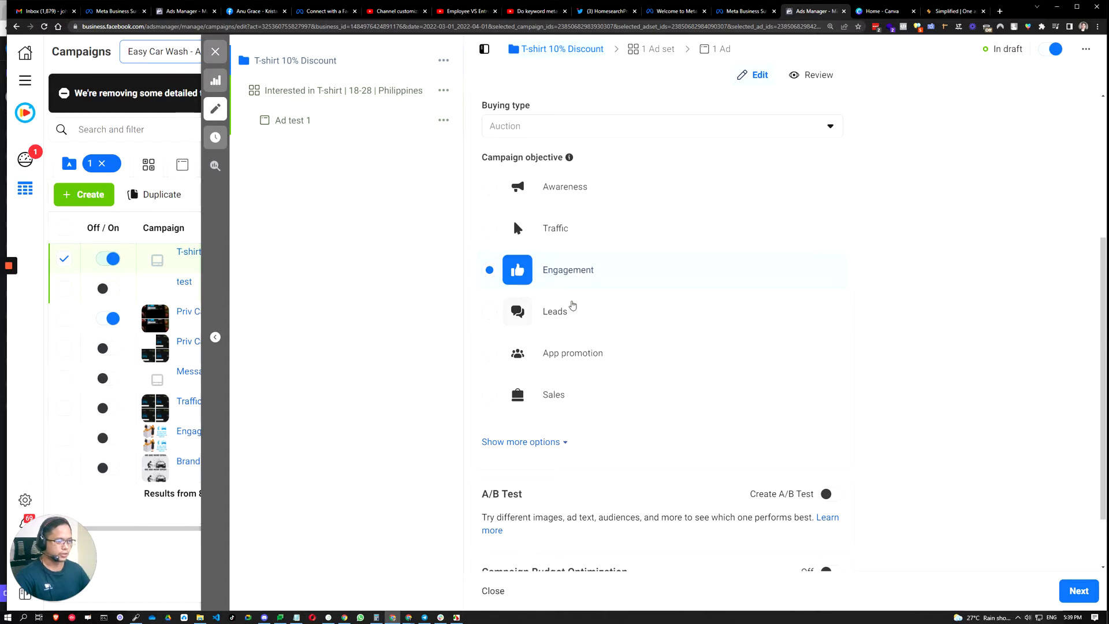
{"action": "scroll", "coordinate": [682, 348], "scroll_direction": "down", "scroll_amount": 1}
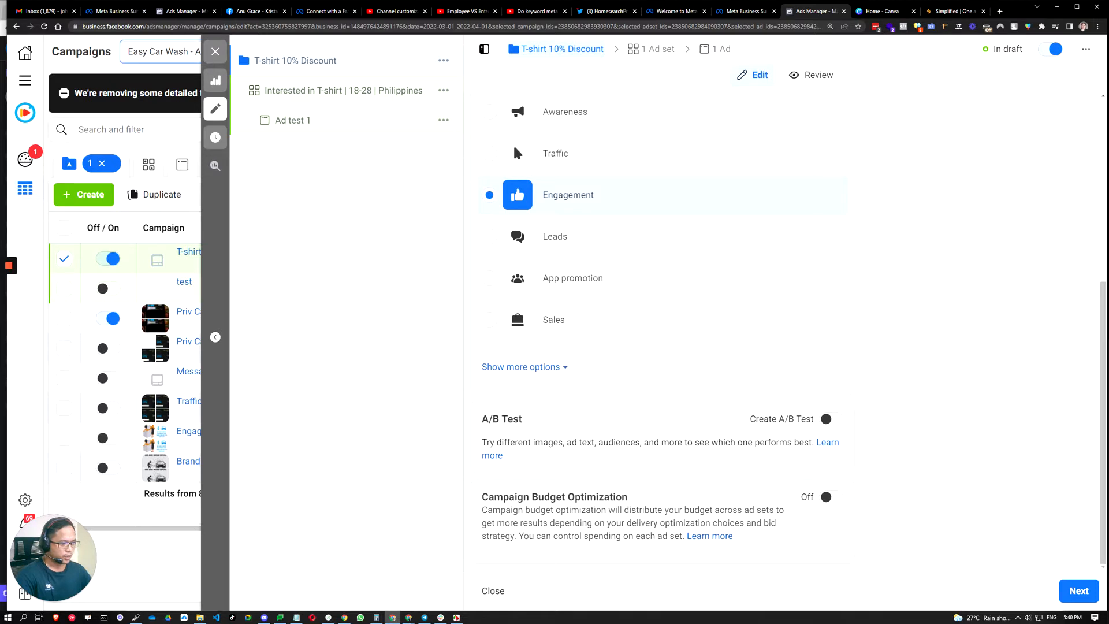
Turn on Campaign Budget Optimization for the campaign and proceed to the ad set settings
{"action": "left_click_drag", "start_coordinate": [482, 496], "coordinate": [631, 497]}
{"action": "left_click", "coordinate": [519, 426]}
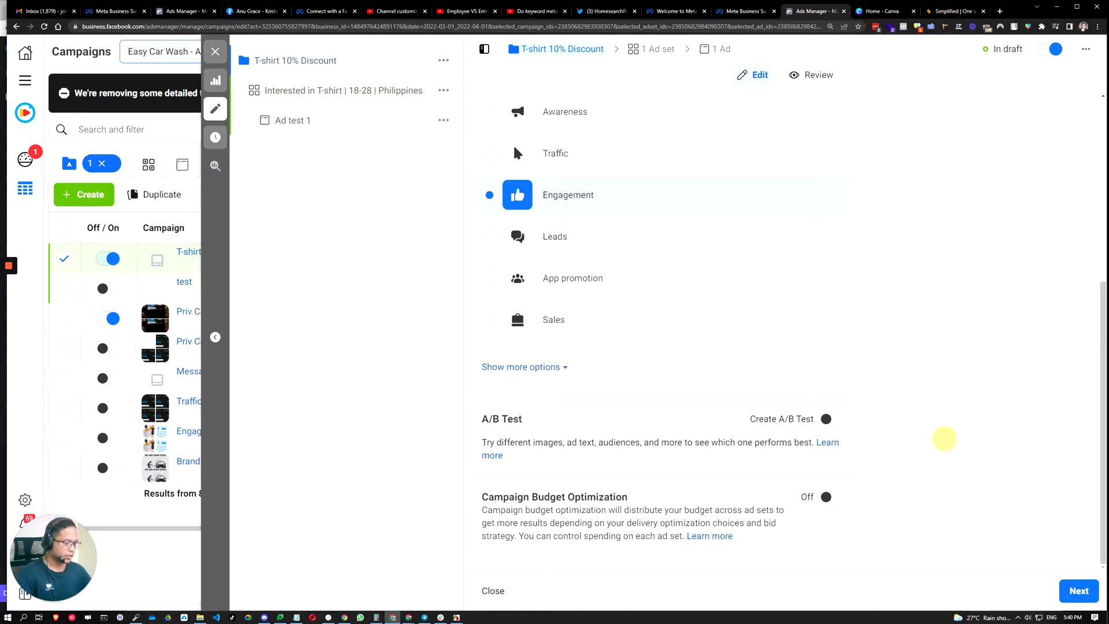
{"action": "left_click_drag", "start_coordinate": [493, 497], "coordinate": [630, 496]}
{"action": "left_click", "coordinate": [638, 517]}
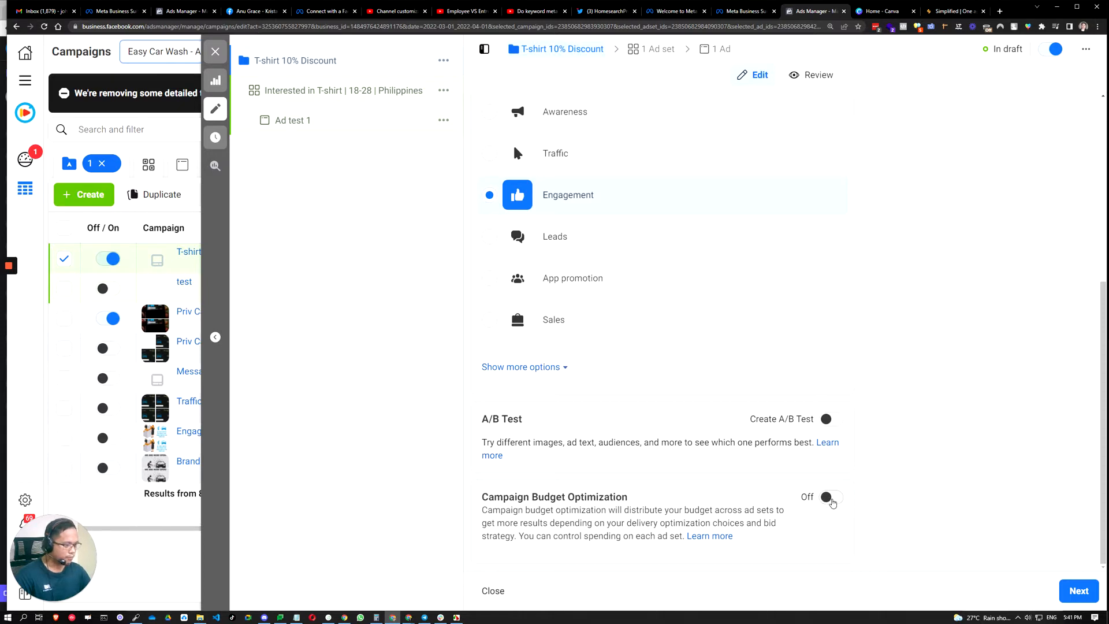
{"action": "left_click", "coordinate": [830, 498]}
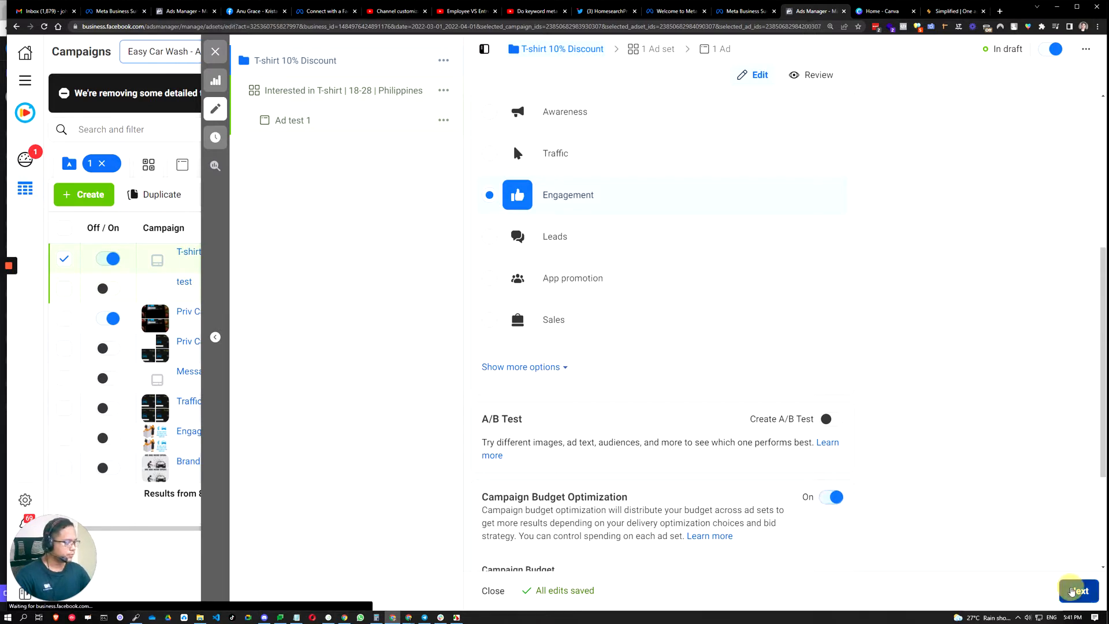
{"action": "left_click", "coordinate": [1071, 591]}
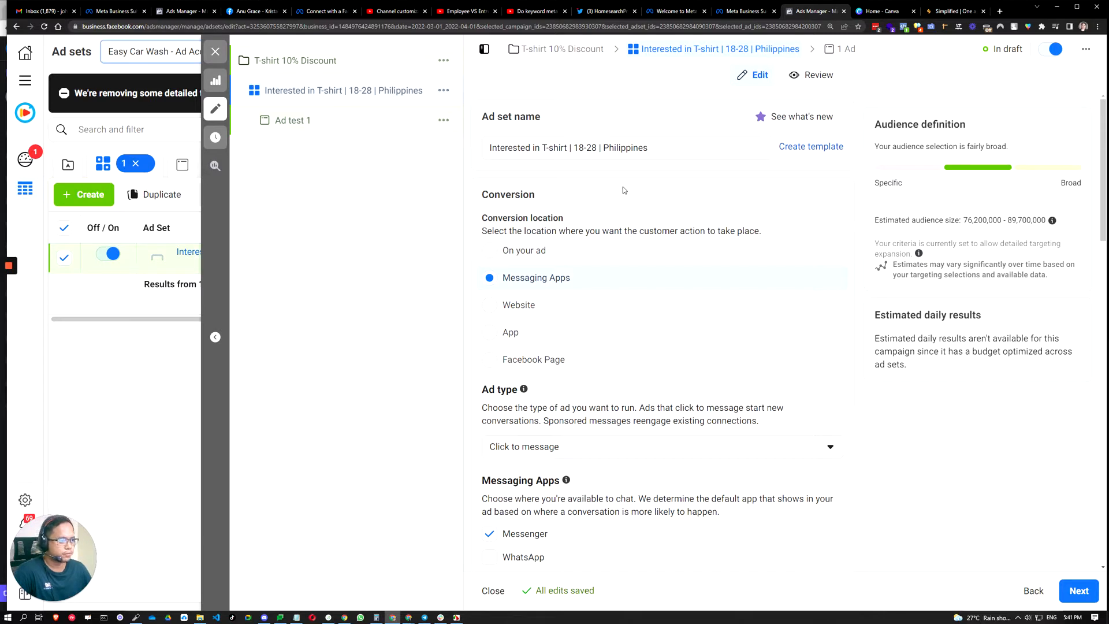
{"action": "triple_click", "coordinate": [491, 148]}
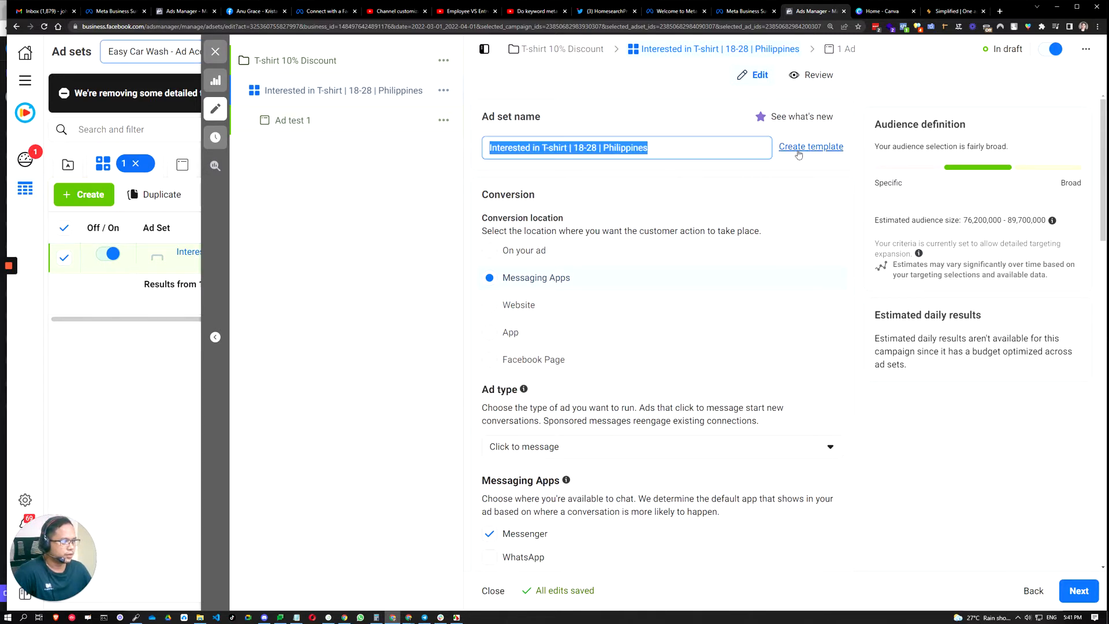
{"action": "left_click", "coordinate": [961, 450]}
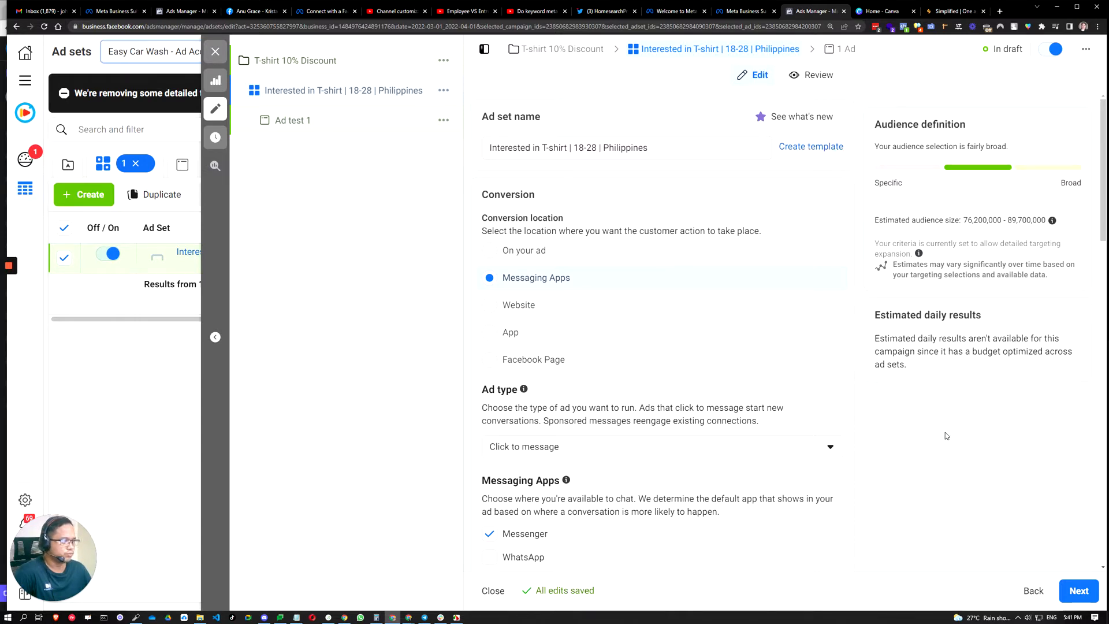
{"action": "scroll", "coordinate": [664, 406], "scroll_direction": "down", "scroll_amount": 3}
{"action": "scroll", "coordinate": [661, 409], "scroll_direction": "up", "scroll_amount": 3}
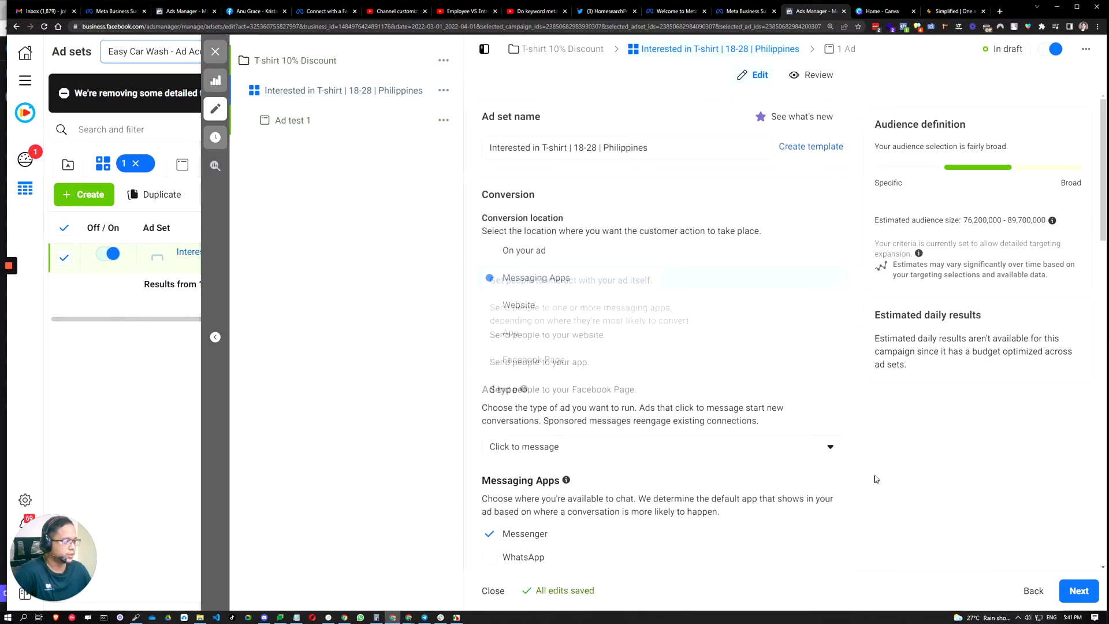
Look over the ad set settings and choose Click to message as the ad type
{"action": "scroll", "coordinate": [873, 480], "scroll_direction": "down", "scroll_amount": 3}
{"action": "scroll", "coordinate": [629, 351], "scroll_direction": "down", "scroll_amount": 10}
{"action": "scroll", "coordinate": [629, 352], "scroll_direction": "up", "scroll_amount": 13}
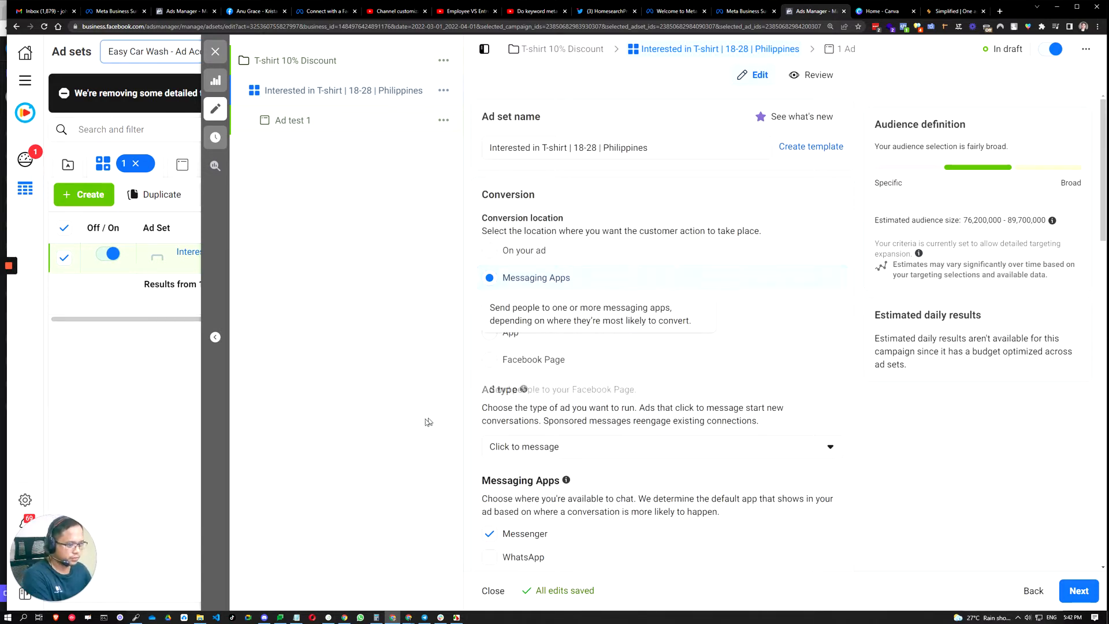
{"action": "scroll", "coordinate": [829, 428], "scroll_direction": "down", "scroll_amount": 2}
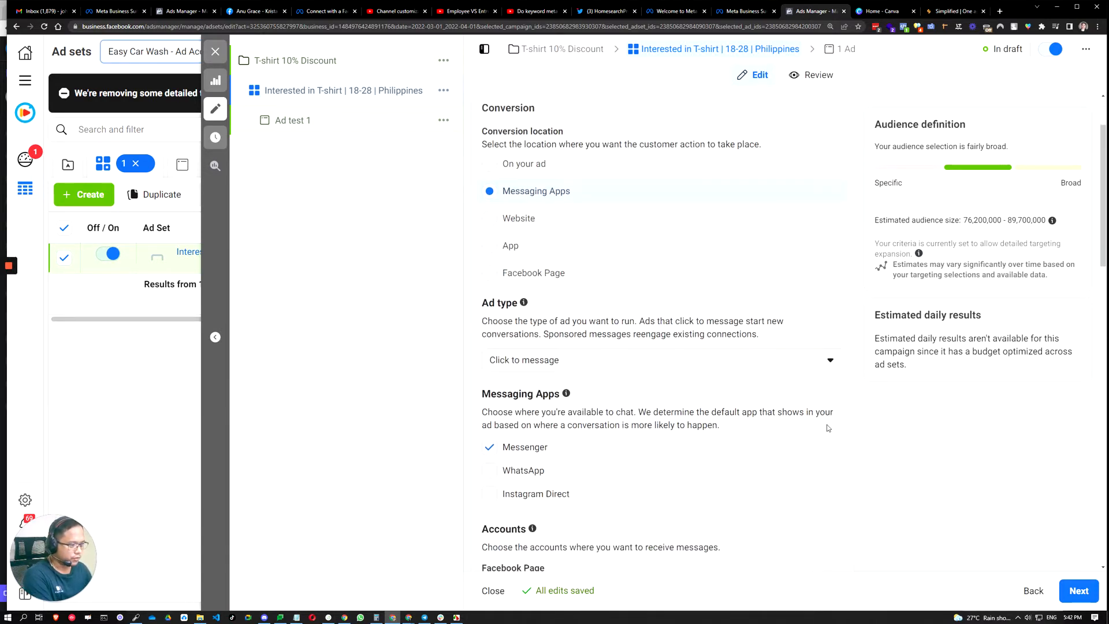
{"action": "left_click", "coordinate": [826, 364]}
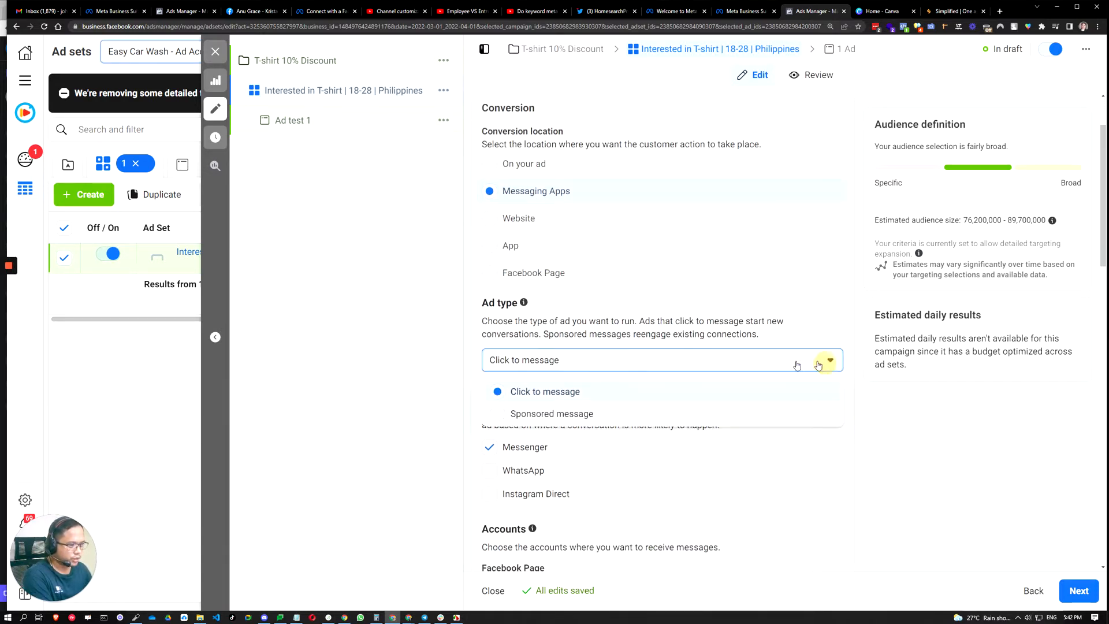
{"action": "left_click", "coordinate": [547, 396]}
{"action": "scroll", "coordinate": [961, 449], "scroll_direction": "down", "scroll_amount": 3}
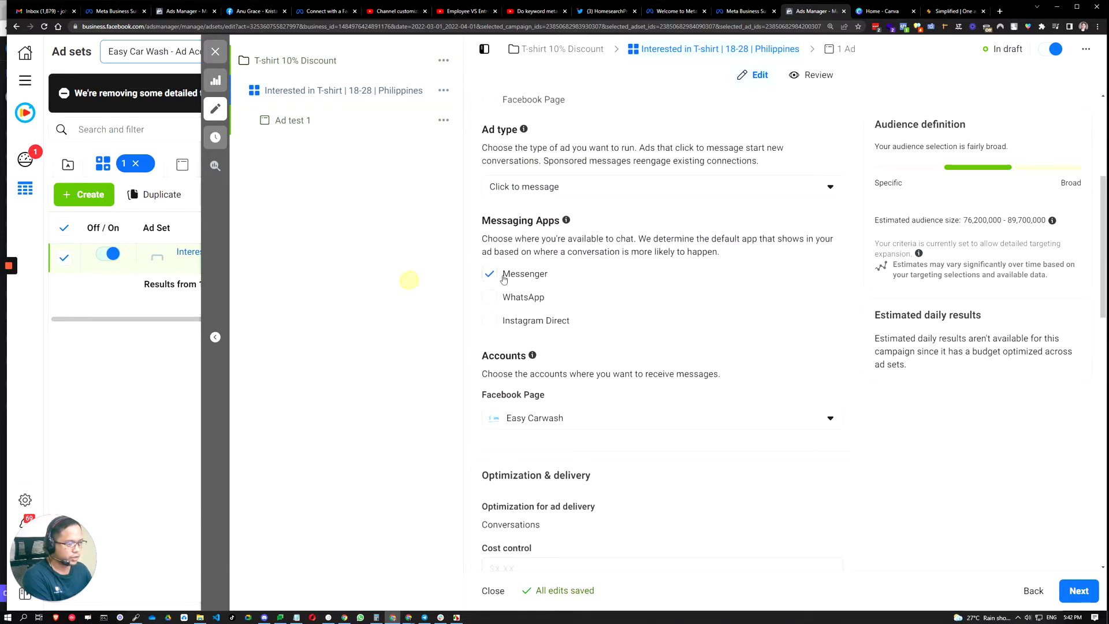
Try deselecting Messenger as the messaging app, and set the conversion location back to Messaging Apps
{"action": "left_click", "coordinate": [489, 276]}
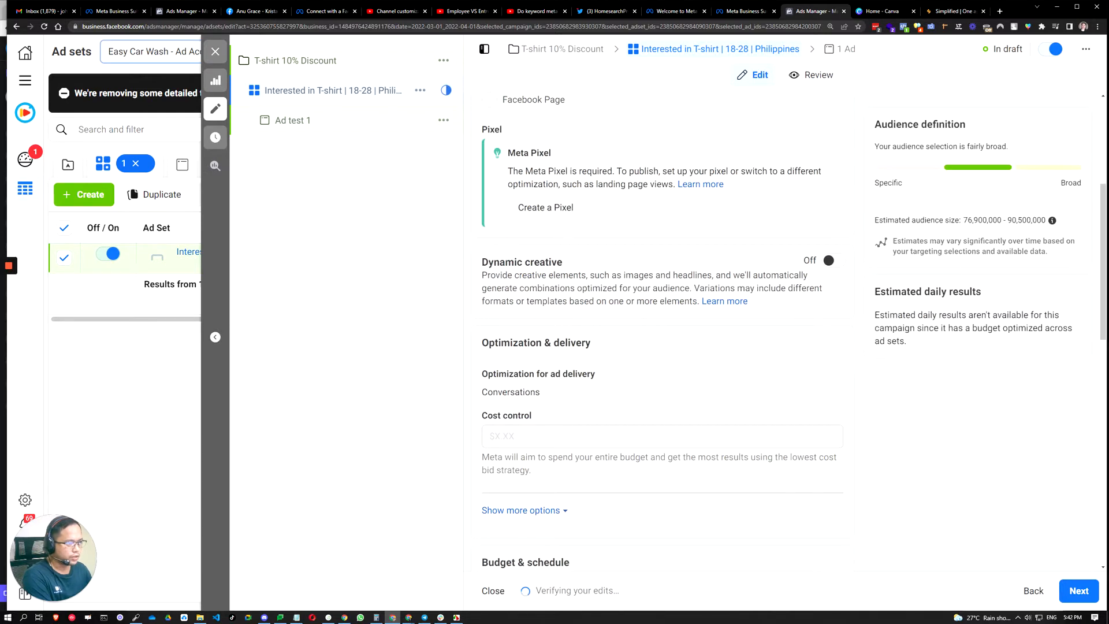
{"action": "scroll", "coordinate": [480, 358], "scroll_direction": "up", "scroll_amount": 5}
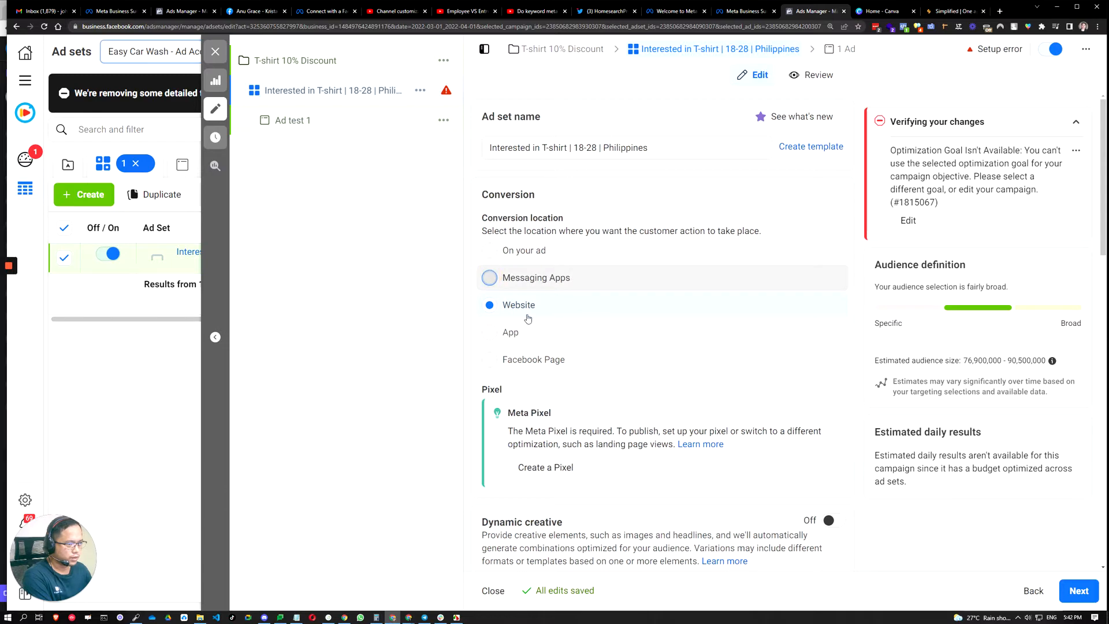
{"action": "left_click", "coordinate": [519, 278]}
Try out Instagram Direct and WhatsApp as messaging apps, and return the selection to Messenger only
{"action": "scroll", "coordinate": [527, 323], "scroll_direction": "down", "scroll_amount": 4}
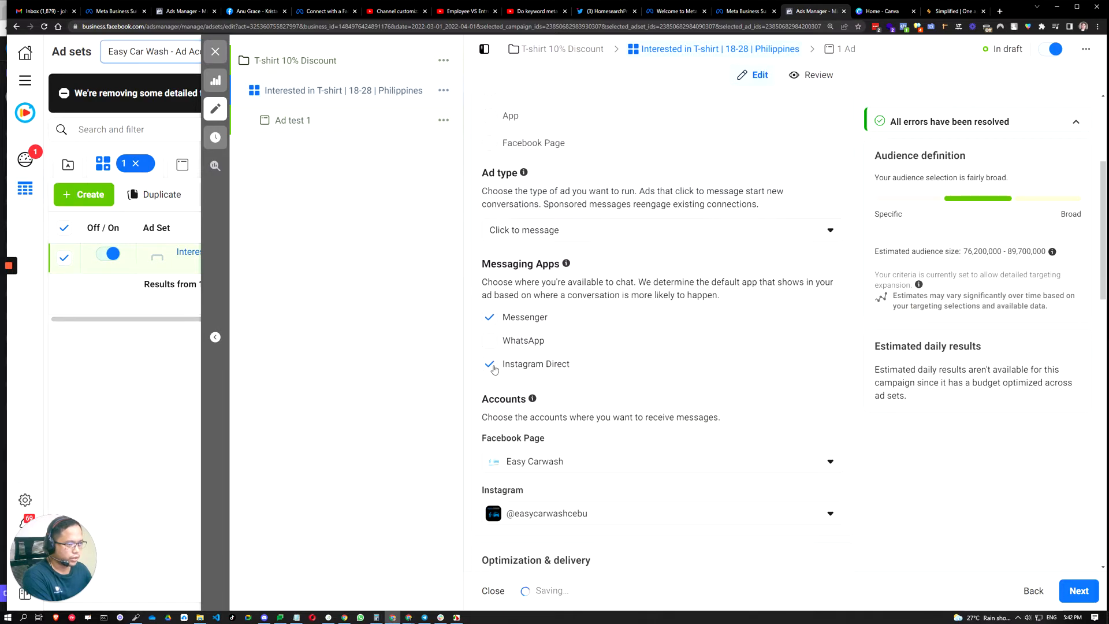
{"action": "left_click", "coordinate": [489, 317]}
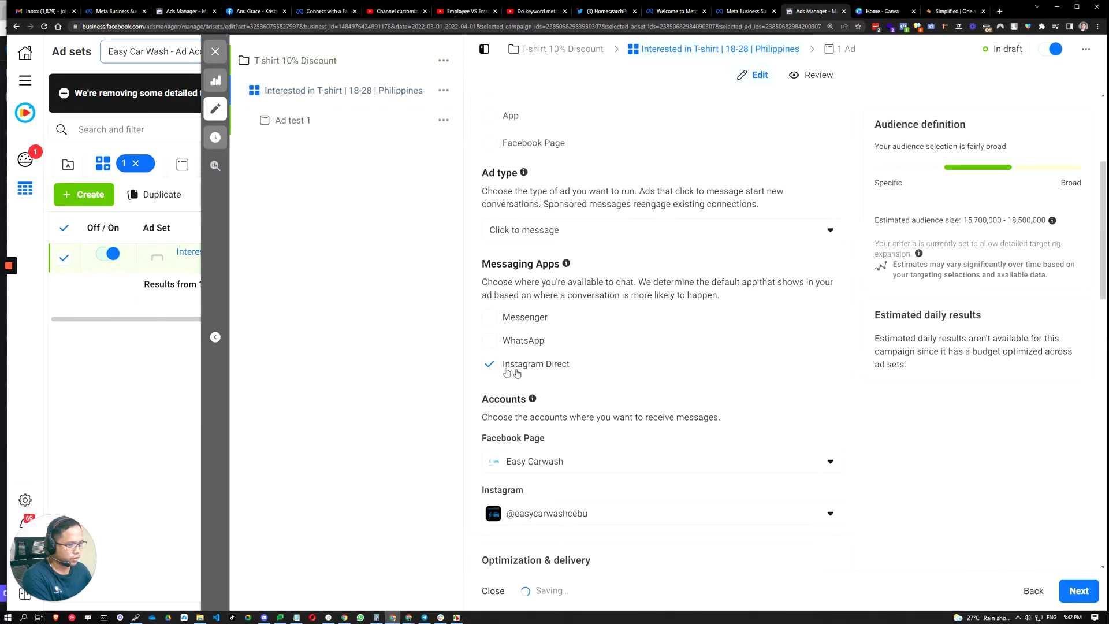
{"action": "left_click", "coordinate": [489, 341]}
{"action": "left_click", "coordinate": [490, 365]}
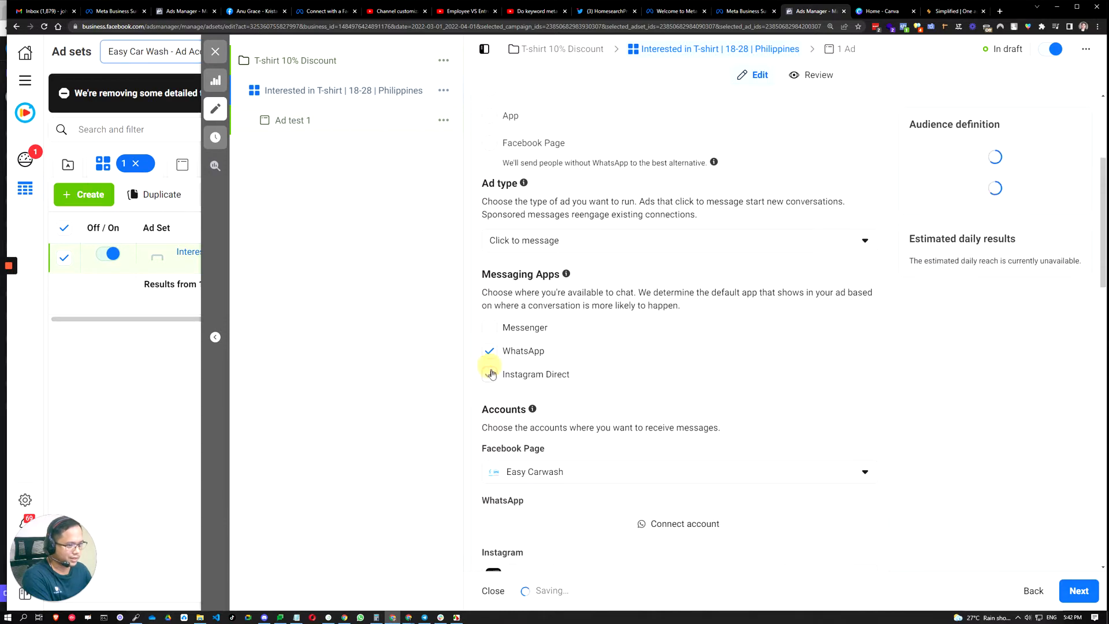
{"action": "left_click", "coordinate": [489, 329]}
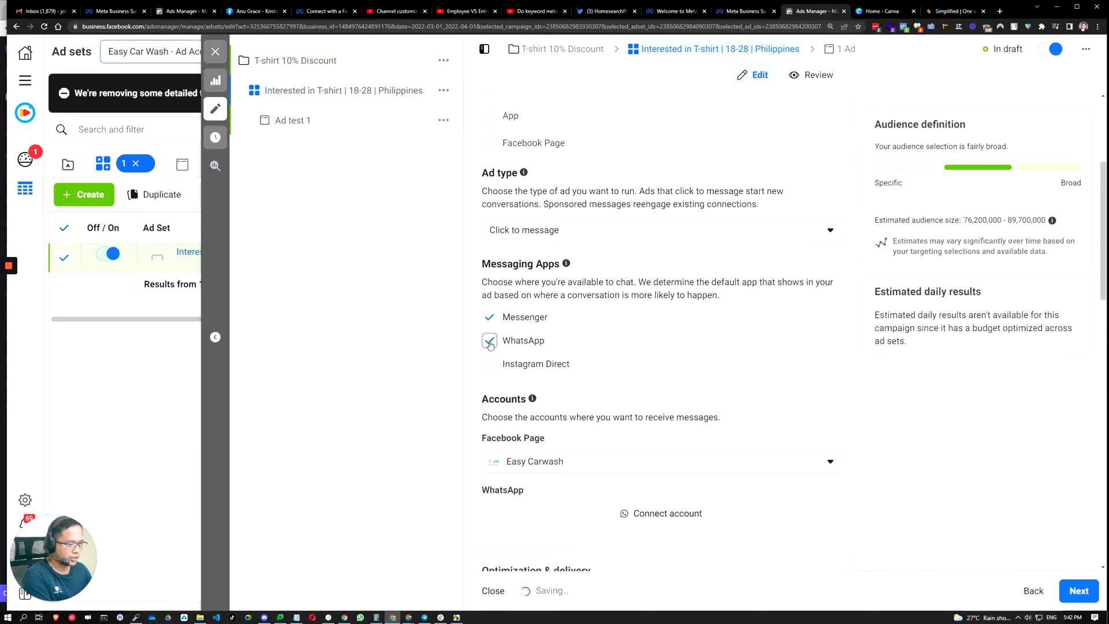
{"action": "left_click", "coordinate": [485, 343]}
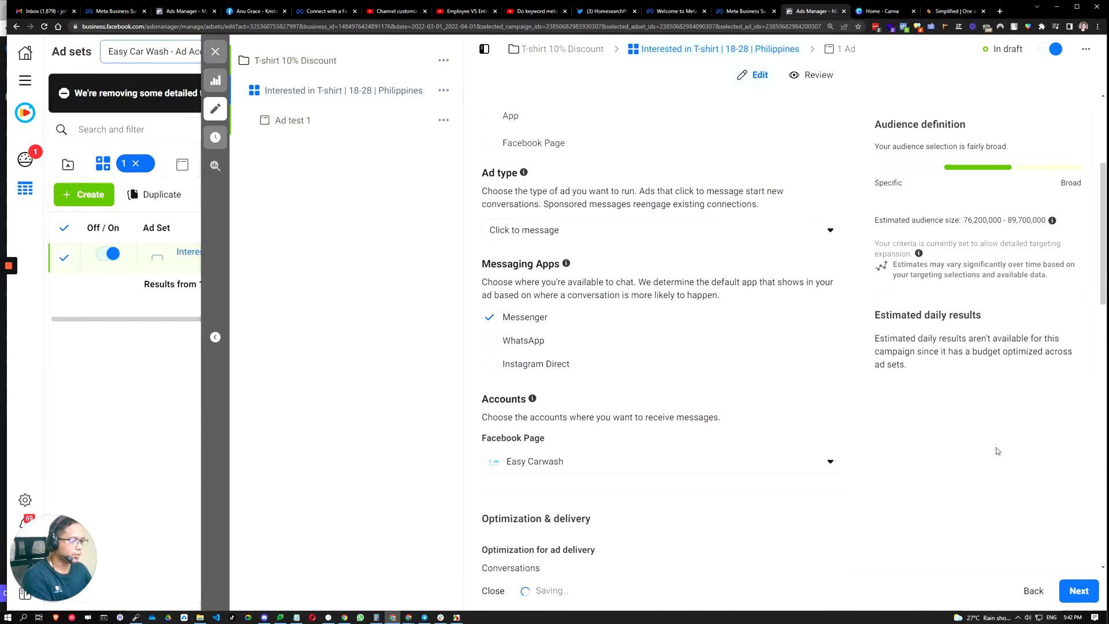
Choose Ensight as the Facebook Page that receives the ad set's messages
{"action": "scroll", "coordinate": [990, 450], "scroll_direction": "down", "scroll_amount": 1}
{"action": "left_click", "coordinate": [769, 381]}
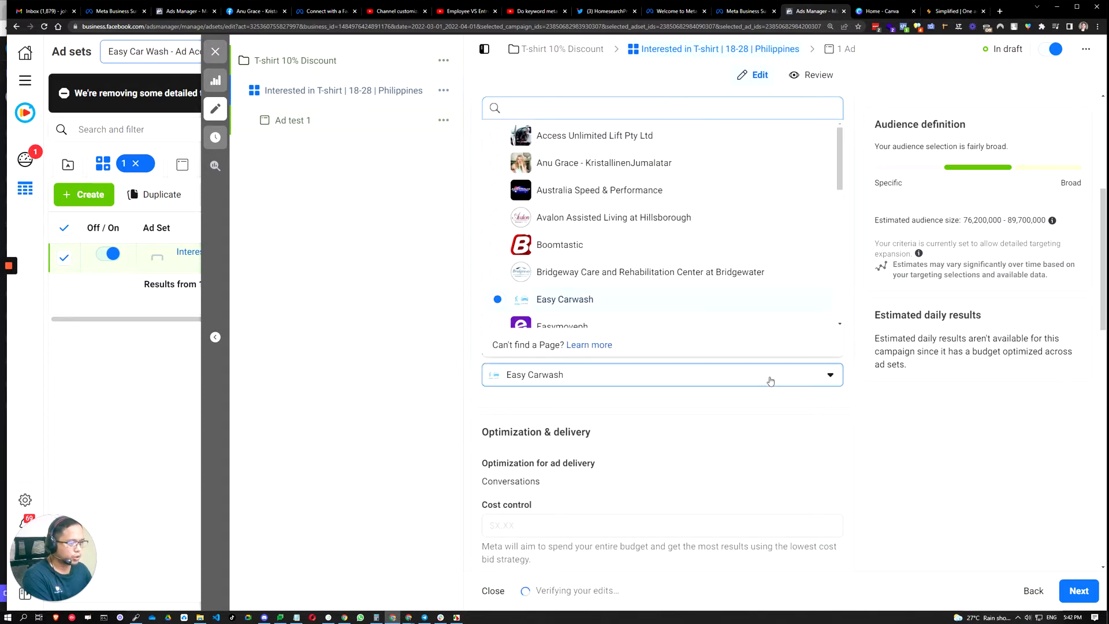
{"action": "left_click_drag", "start_coordinate": [839, 154], "coordinate": [847, 213]}
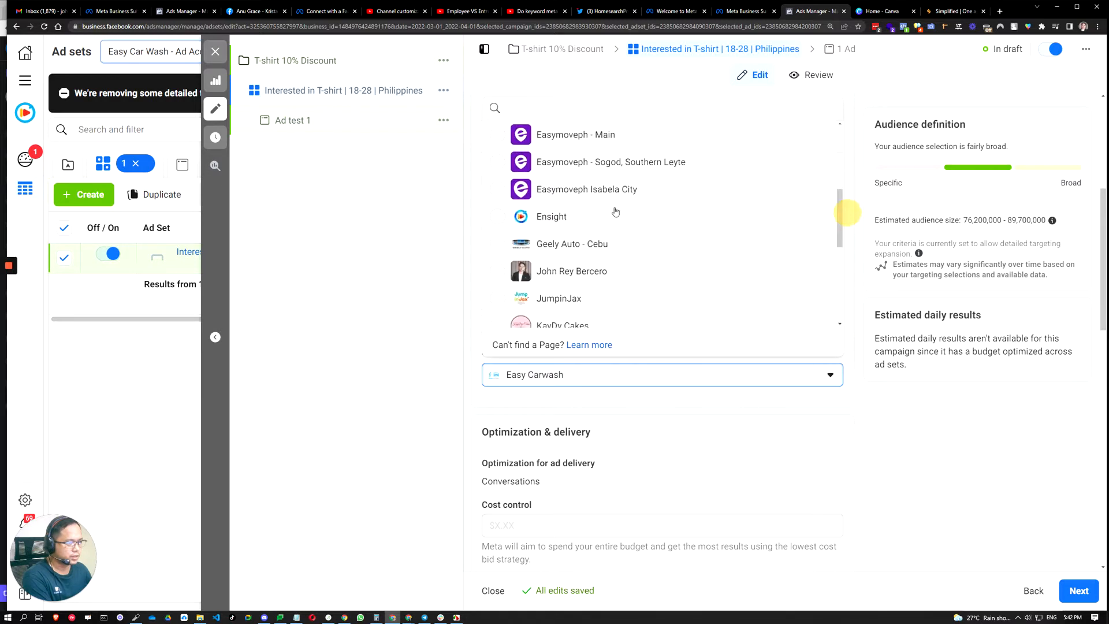
{"action": "left_click", "coordinate": [582, 216]}
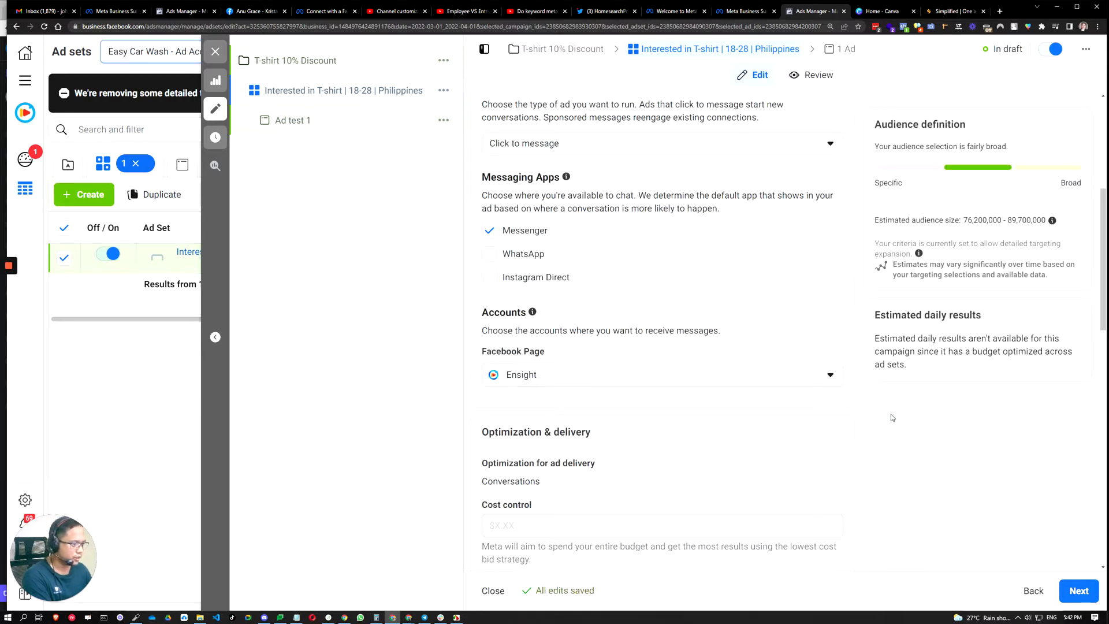
{"action": "left_click", "coordinate": [925, 418]}
Examine the optimization choices for ad delivery and the additional options on when charges apply
{"action": "scroll", "coordinate": [922, 449], "scroll_direction": "down", "scroll_amount": 1}
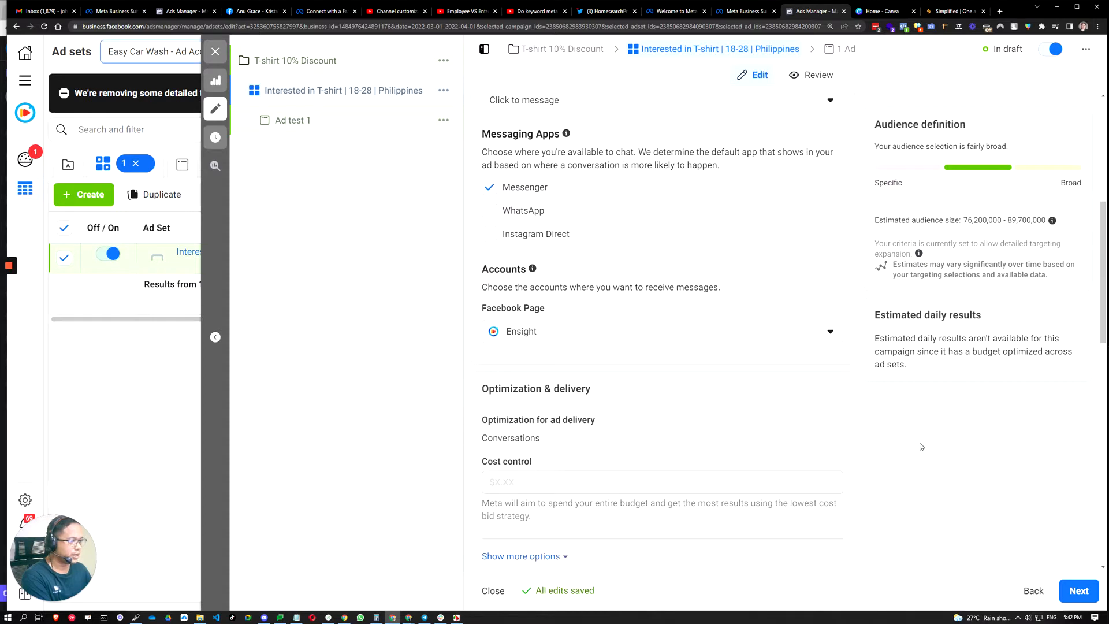
{"action": "scroll", "coordinate": [912, 454], "scroll_direction": "down", "scroll_amount": 1}
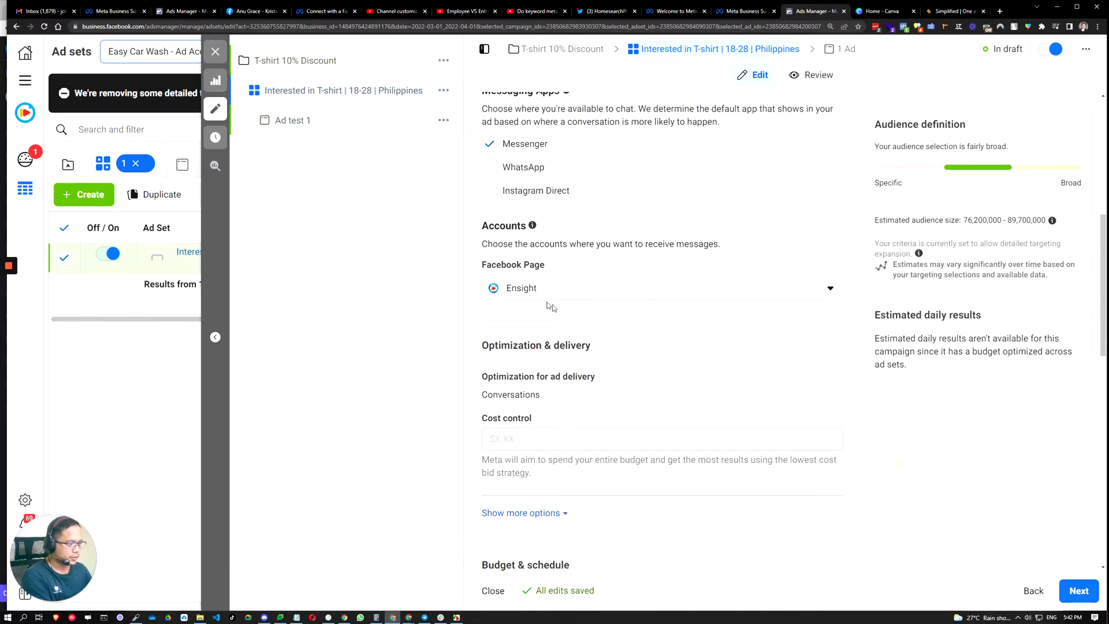
{"action": "scroll", "coordinate": [930, 454], "scroll_direction": "down", "scroll_amount": 1}
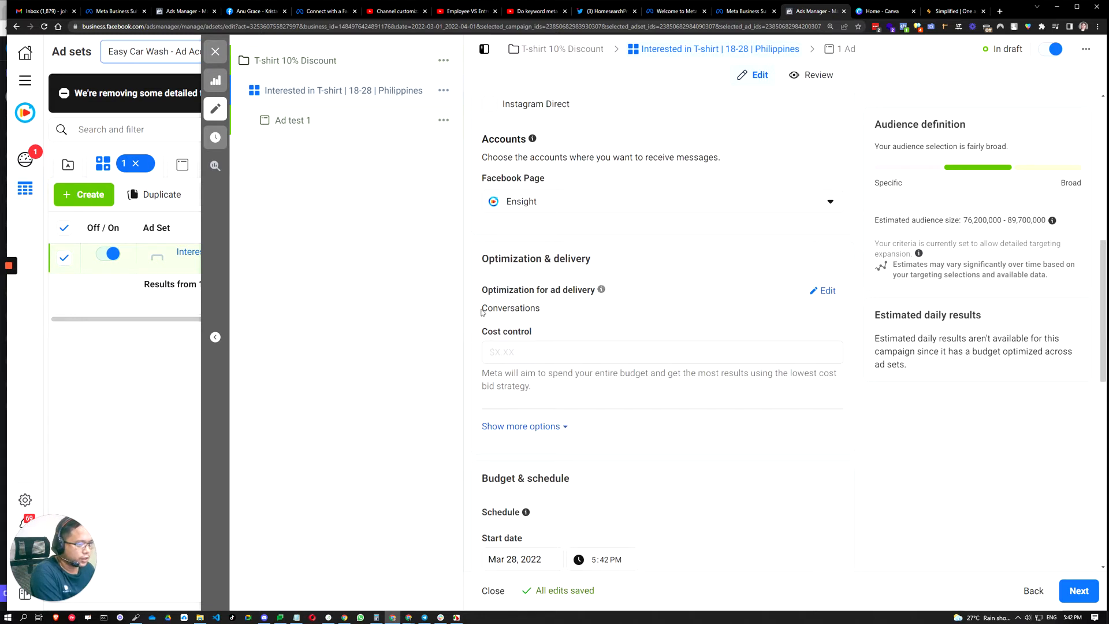
{"action": "left_click", "coordinate": [823, 290]}
{"action": "left_click", "coordinate": [559, 315]}
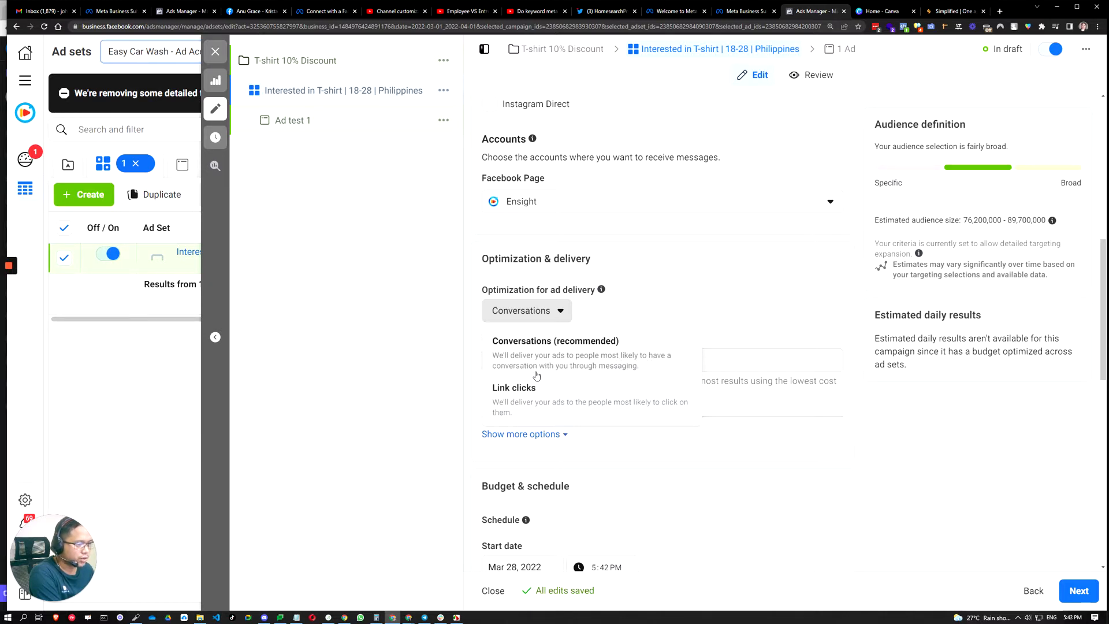
{"action": "left_click", "coordinate": [947, 446]}
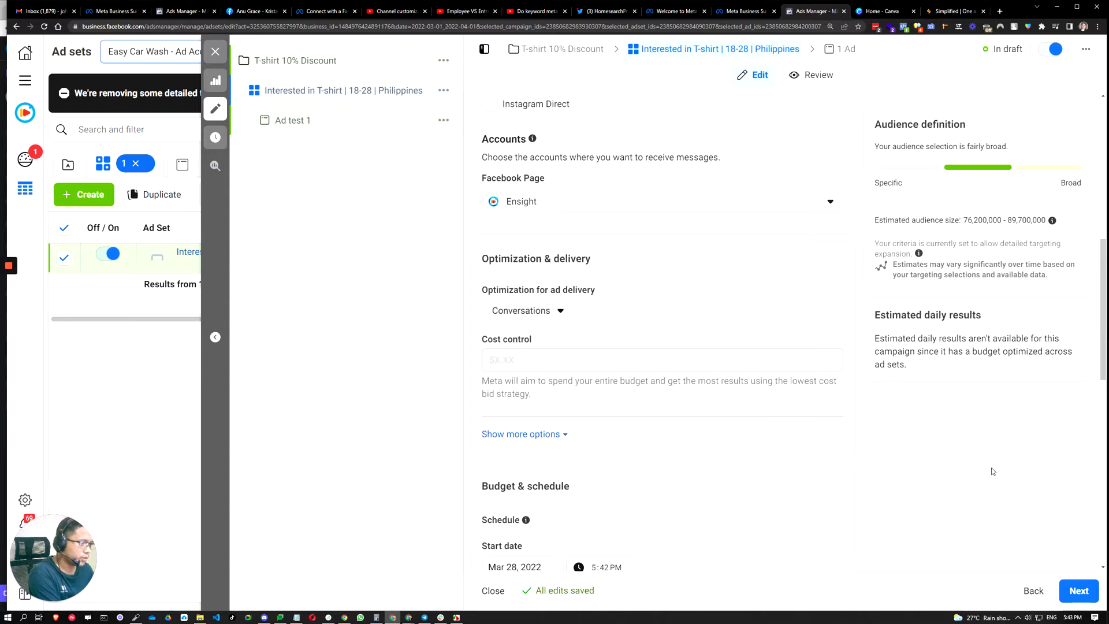
{"action": "left_click", "coordinate": [548, 314]}
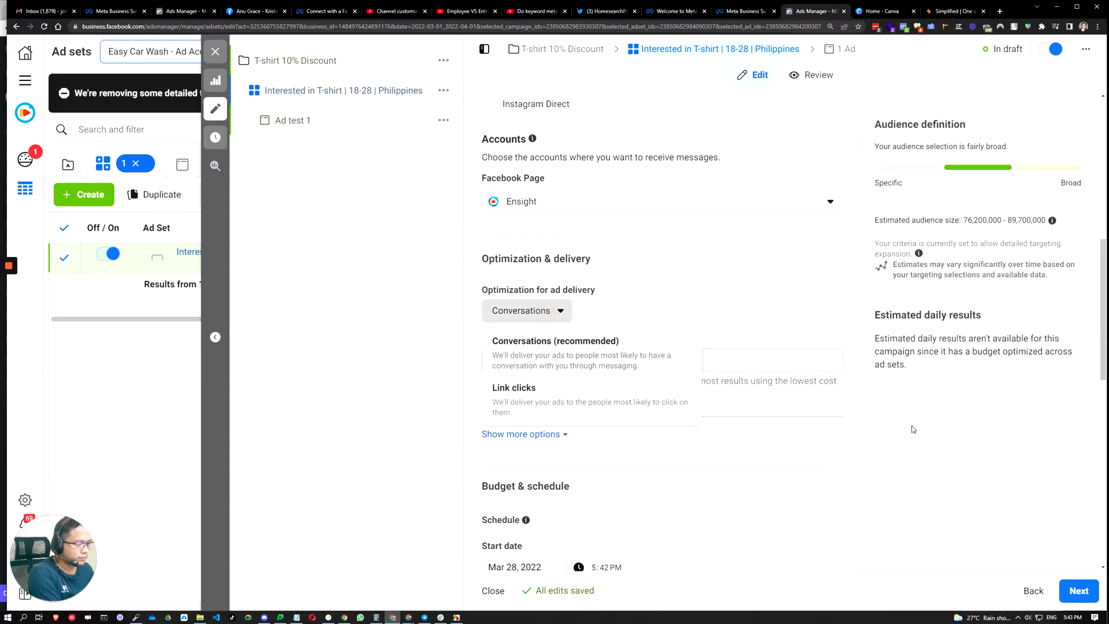
{"action": "left_click", "coordinate": [953, 440]}
{"action": "scroll", "coordinate": [969, 440], "scroll_direction": "down", "scroll_amount": 2}
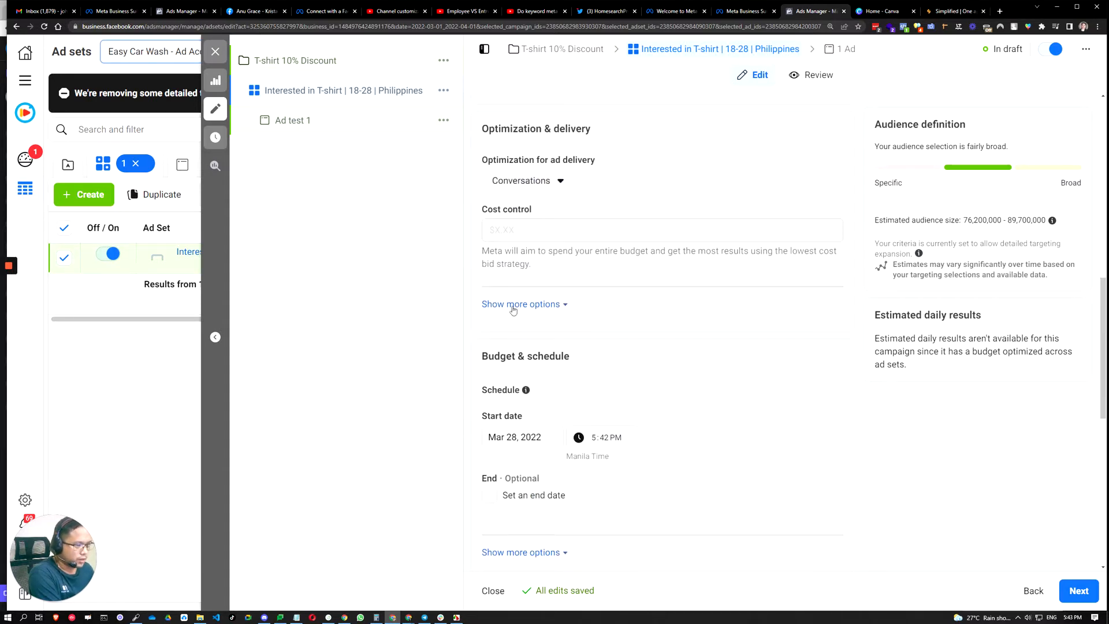
{"action": "left_click", "coordinate": [513, 306]}
{"action": "scroll", "coordinate": [884, 427], "scroll_direction": "down", "scroll_amount": 1}
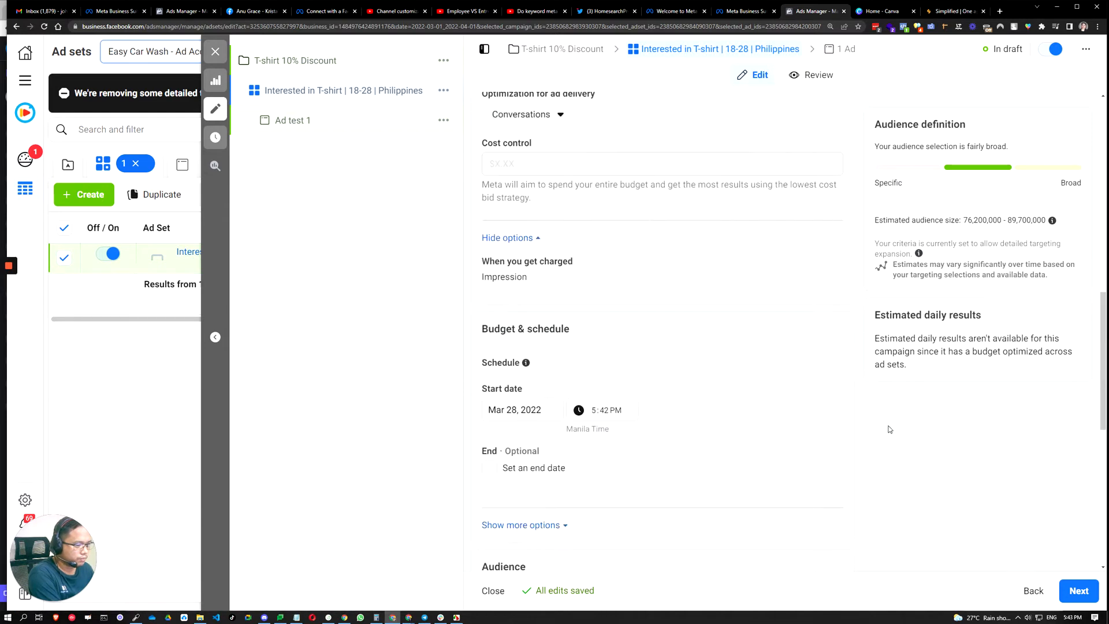
Schedule the ad set to start on March 29, 2022 at 6:42 AM
{"action": "scroll", "coordinate": [890, 429], "scroll_direction": "down", "scroll_amount": 1}
{"action": "left_click_drag", "start_coordinate": [483, 325], "coordinate": [531, 330]}
{"action": "left_click", "coordinate": [512, 345]}
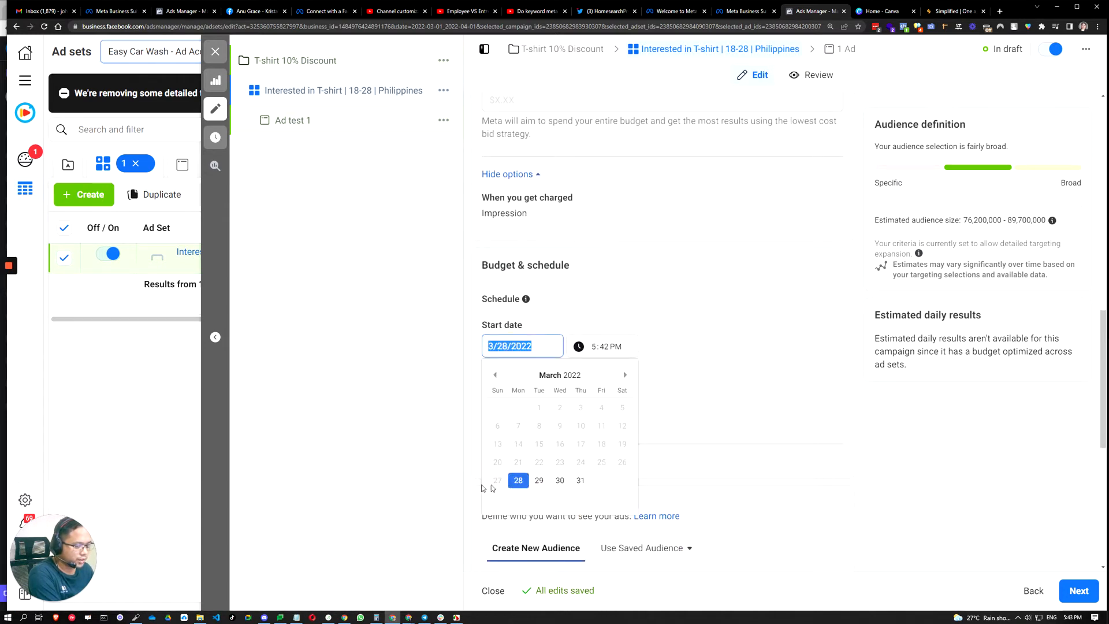
{"action": "left_click", "coordinate": [538, 482]}
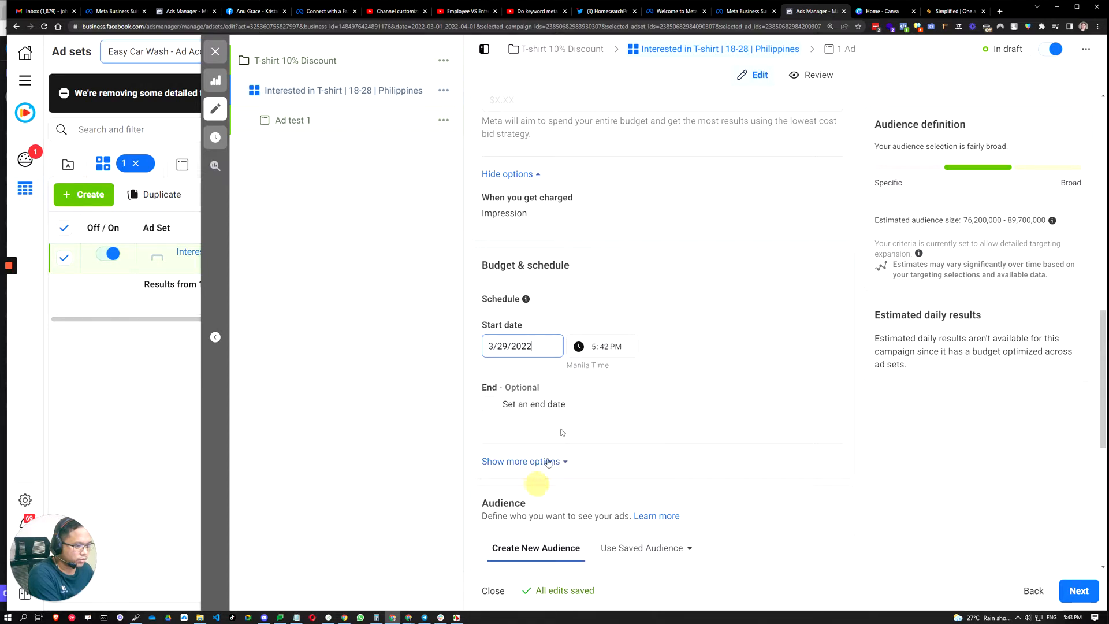
{"action": "left_click", "coordinate": [595, 346]}
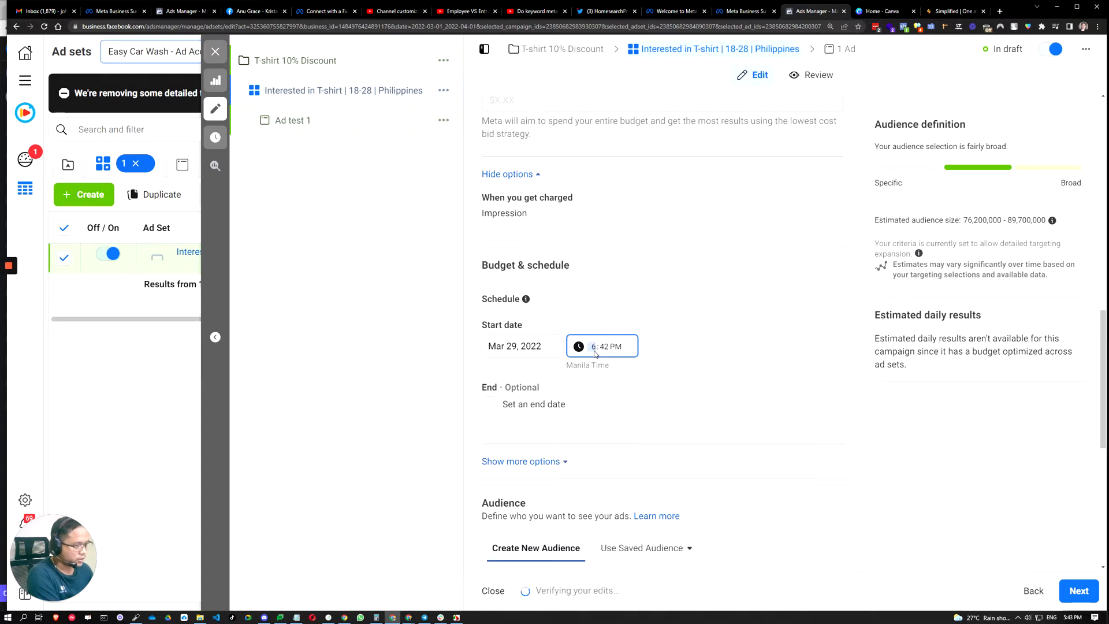
{"action": "type", "text": "642a"}
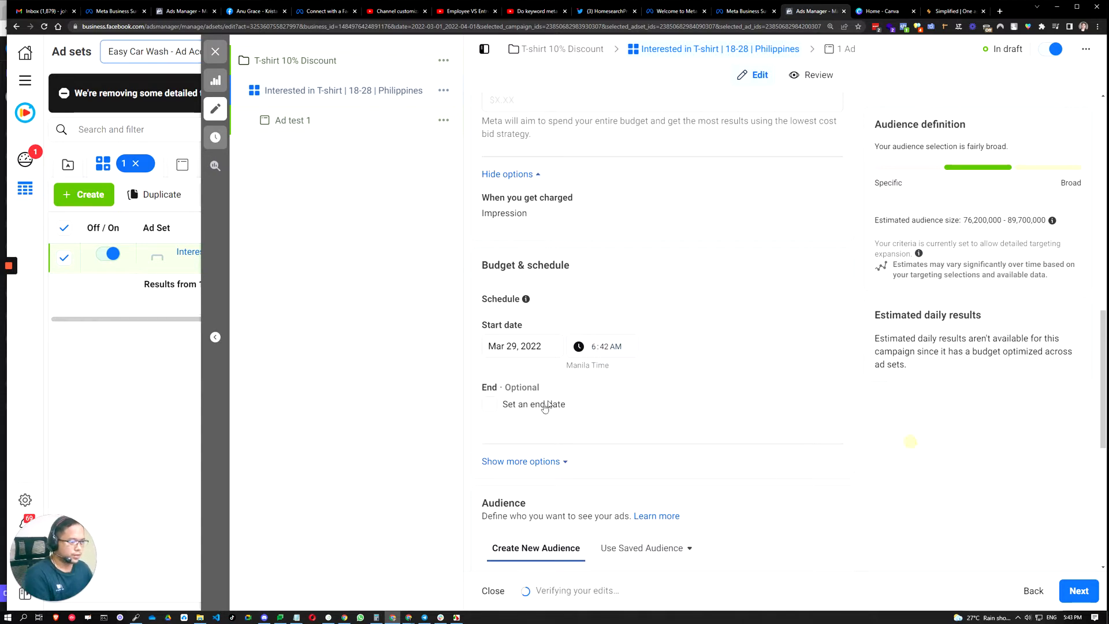
Add an end date of March 31, 2022 at 11:00 PM to the ad set's schedule
{"action": "left_click", "coordinate": [537, 403]}
{"action": "left_click", "coordinate": [513, 435]}
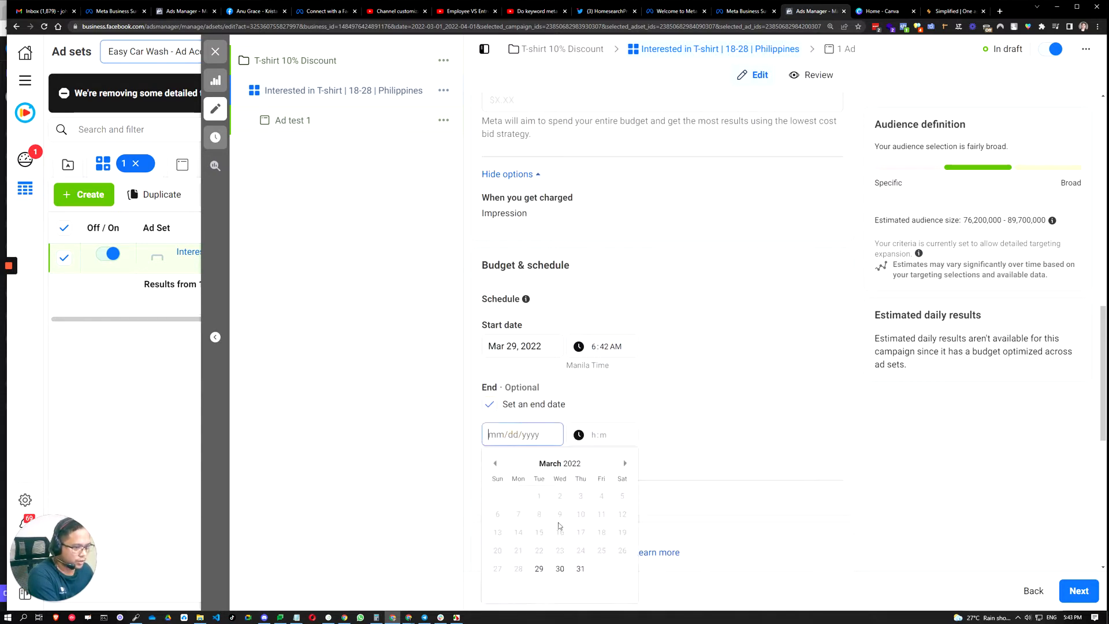
{"action": "left_click", "coordinate": [624, 462]}
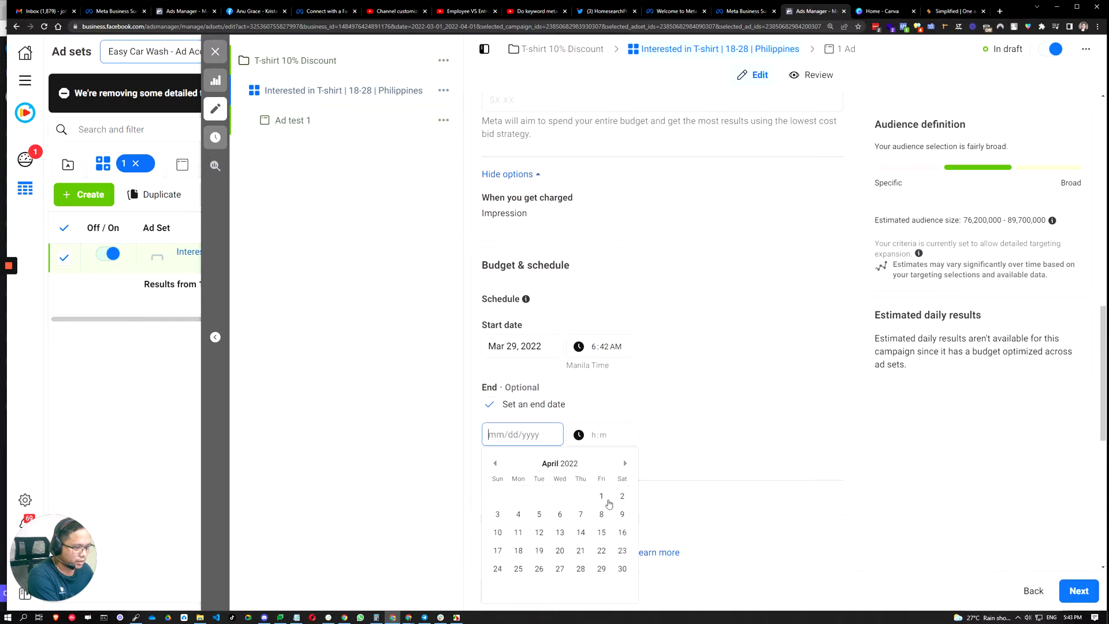
{"action": "left_click", "coordinate": [494, 462]}
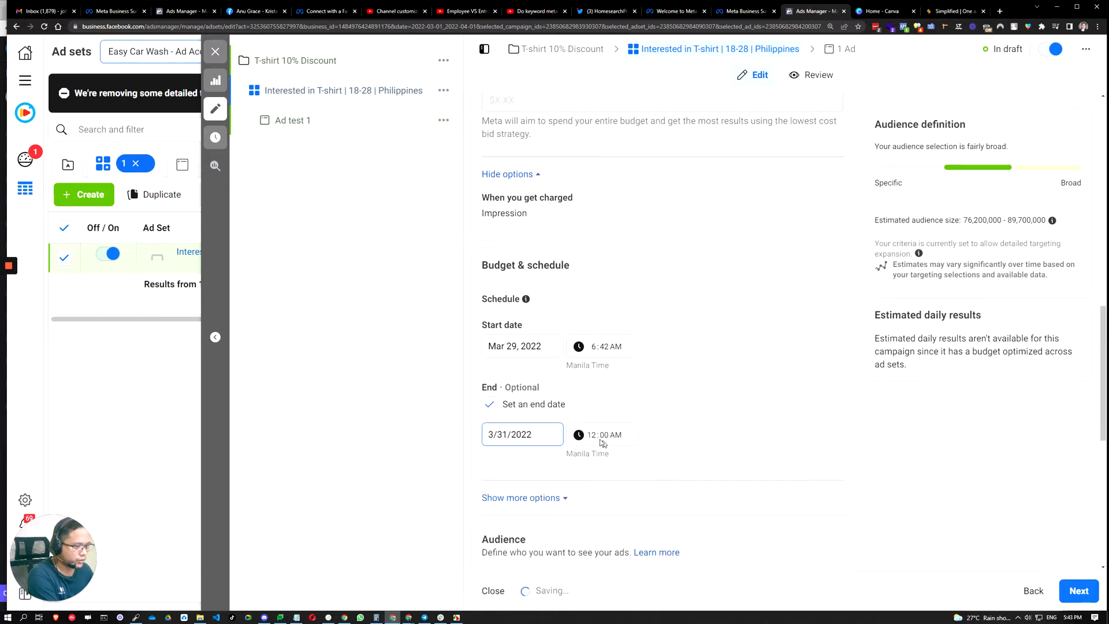
{"action": "left_click", "coordinate": [578, 434]}
{"action": "key", "text": "Down"}
{"action": "left_click", "coordinate": [616, 434]}
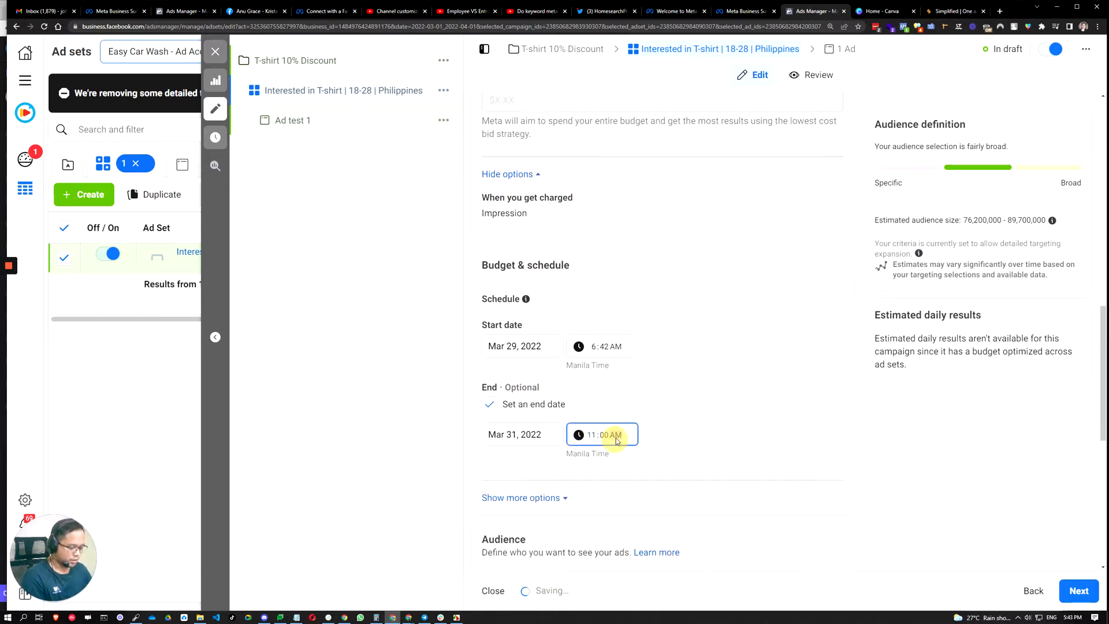
{"action": "key", "text": "Down"}
Review the start and end schedule and reveal the additional budget options with the ad set spend limits
{"action": "scroll", "coordinate": [955, 473], "scroll_direction": "down", "scroll_amount": 3}
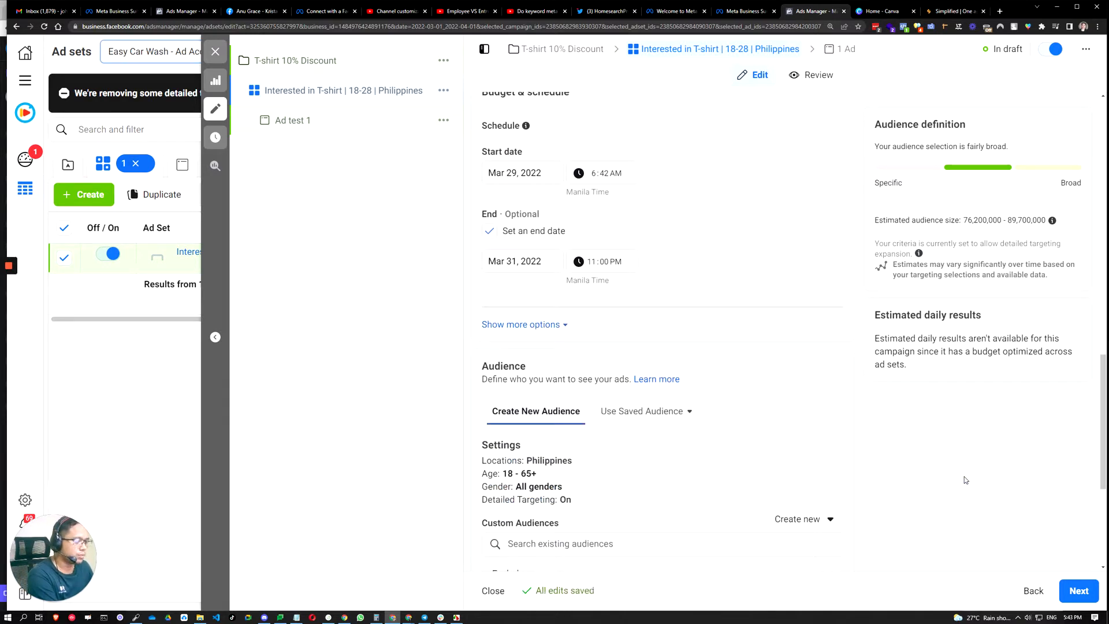
{"action": "scroll", "coordinate": [964, 480], "scroll_direction": "up", "scroll_amount": 2}
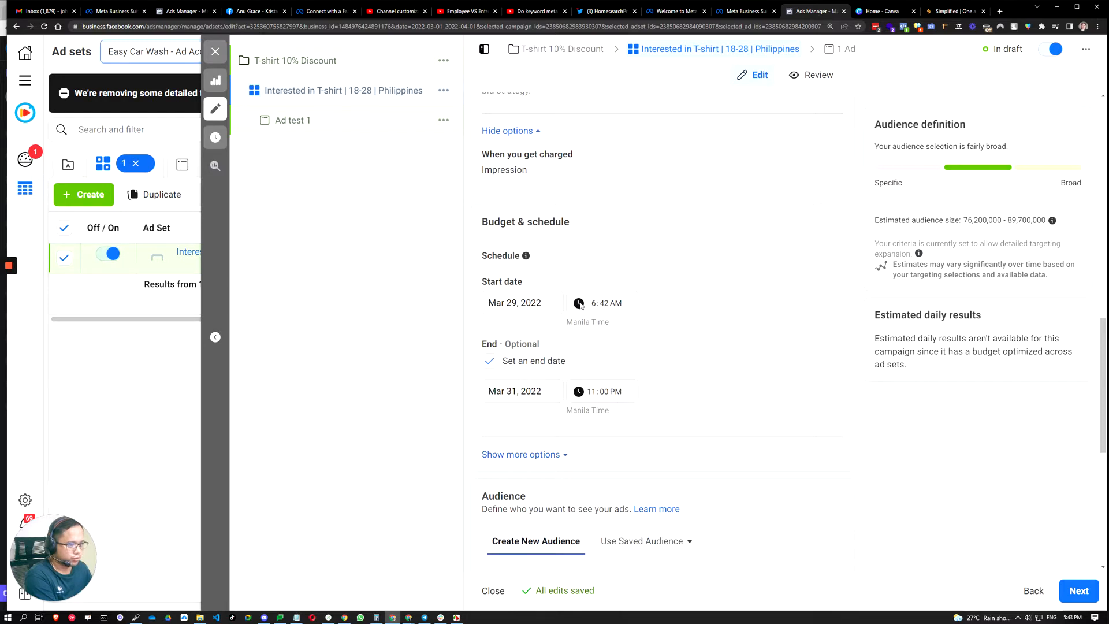
{"action": "scroll", "coordinate": [997, 466], "scroll_direction": "down", "scroll_amount": 2}
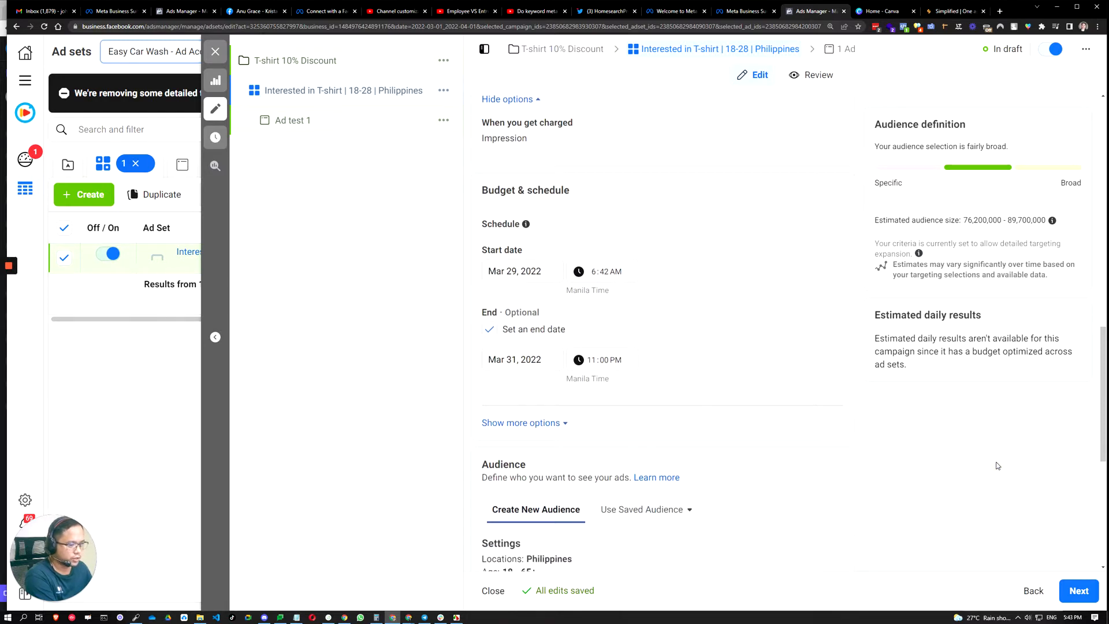
{"action": "scroll", "coordinate": [997, 466], "scroll_direction": "up", "scroll_amount": 3}
{"action": "scroll", "coordinate": [996, 465], "scroll_direction": "down", "scroll_amount": 3}
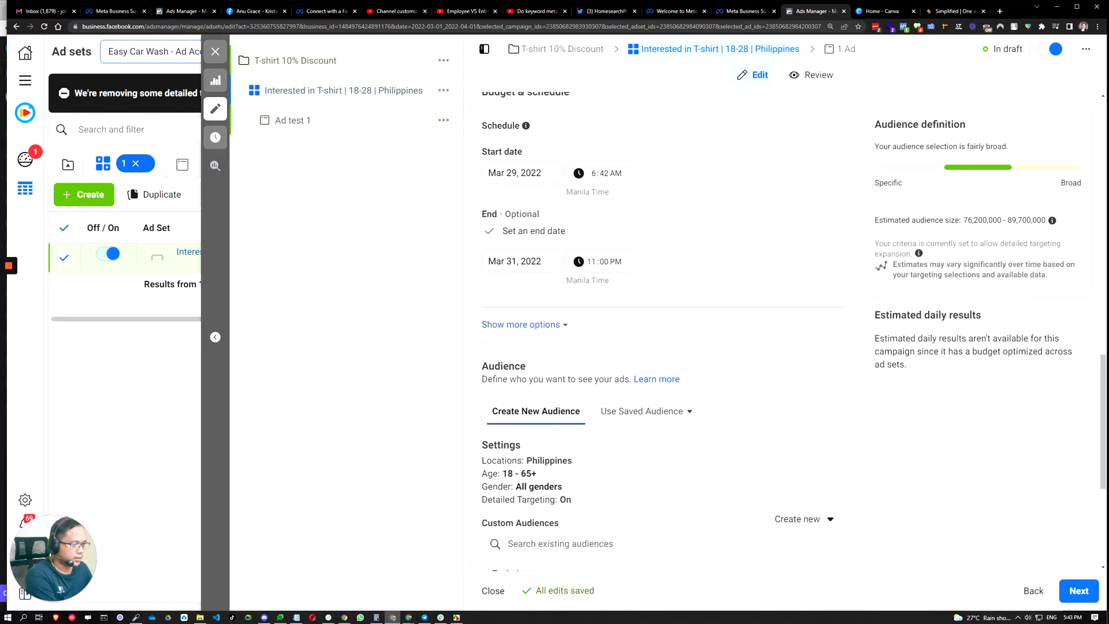
{"action": "left_click", "coordinate": [520, 324]}
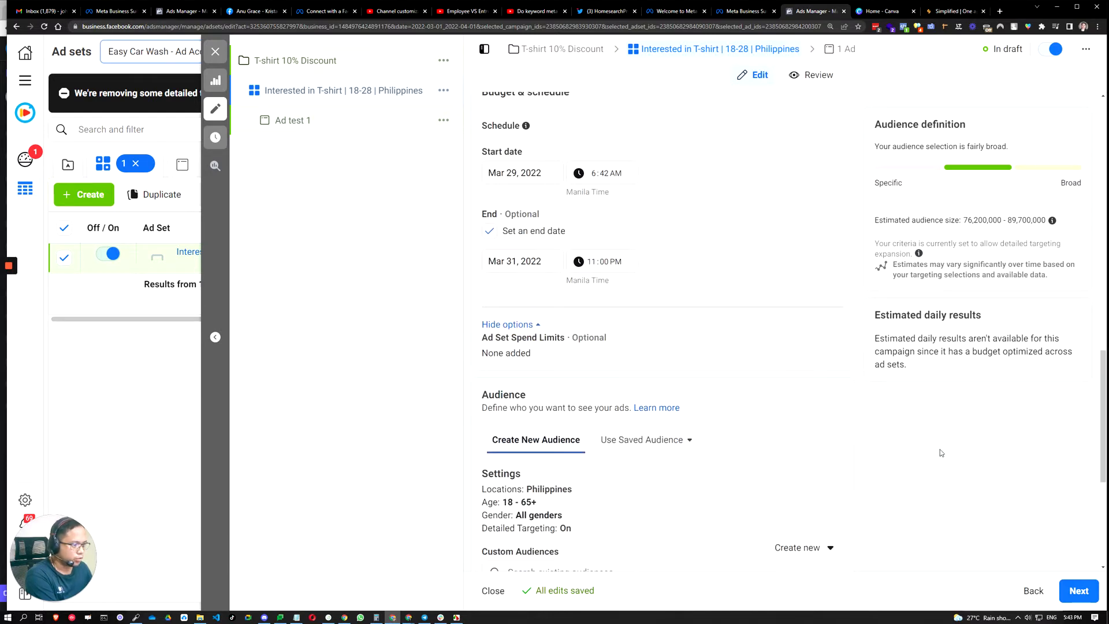
Open the new audience's settings for editing and look over its location, age, gender and detailed targeting
{"action": "scroll", "coordinate": [947, 452], "scroll_direction": "down", "scroll_amount": 1}
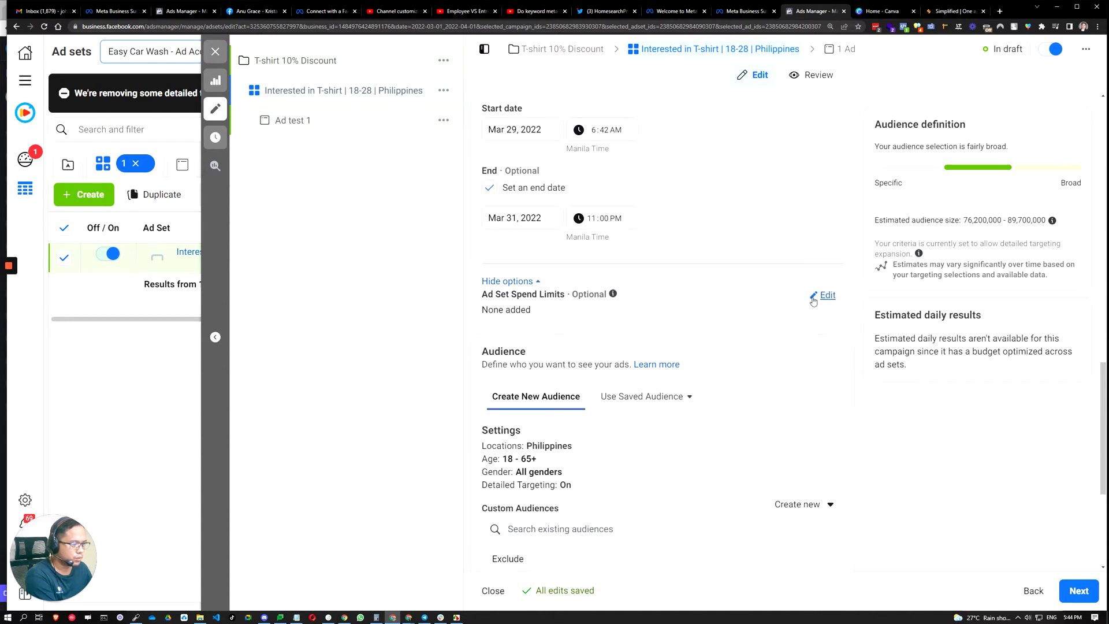
{"action": "scroll", "coordinate": [580, 341], "scroll_direction": "down", "scroll_amount": 2}
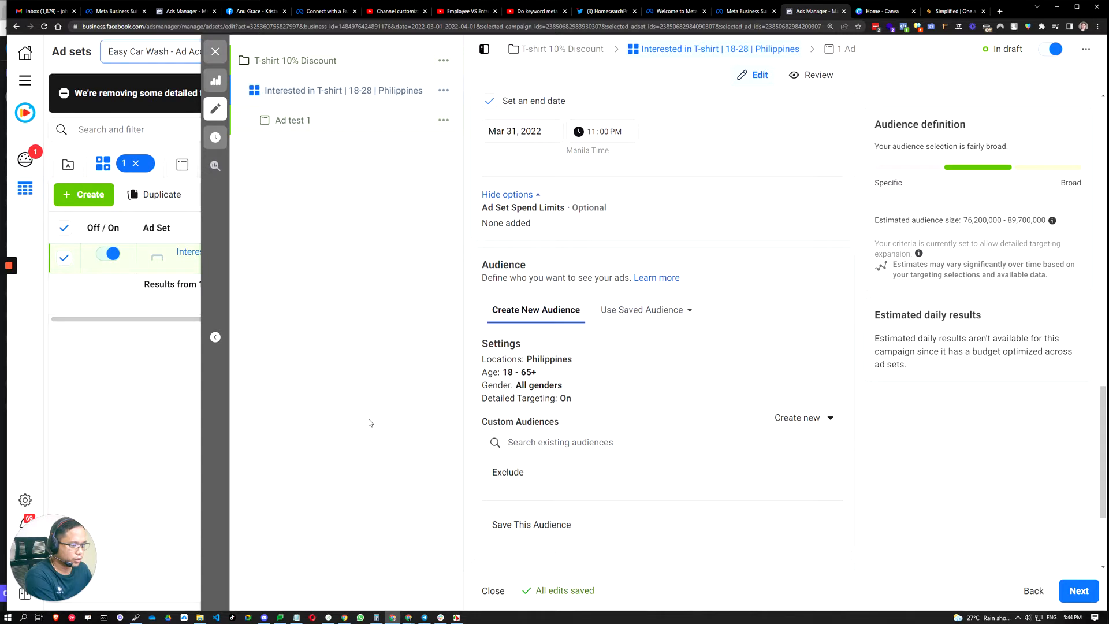
{"action": "scroll", "coordinate": [691, 420], "scroll_direction": "down", "scroll_amount": 1}
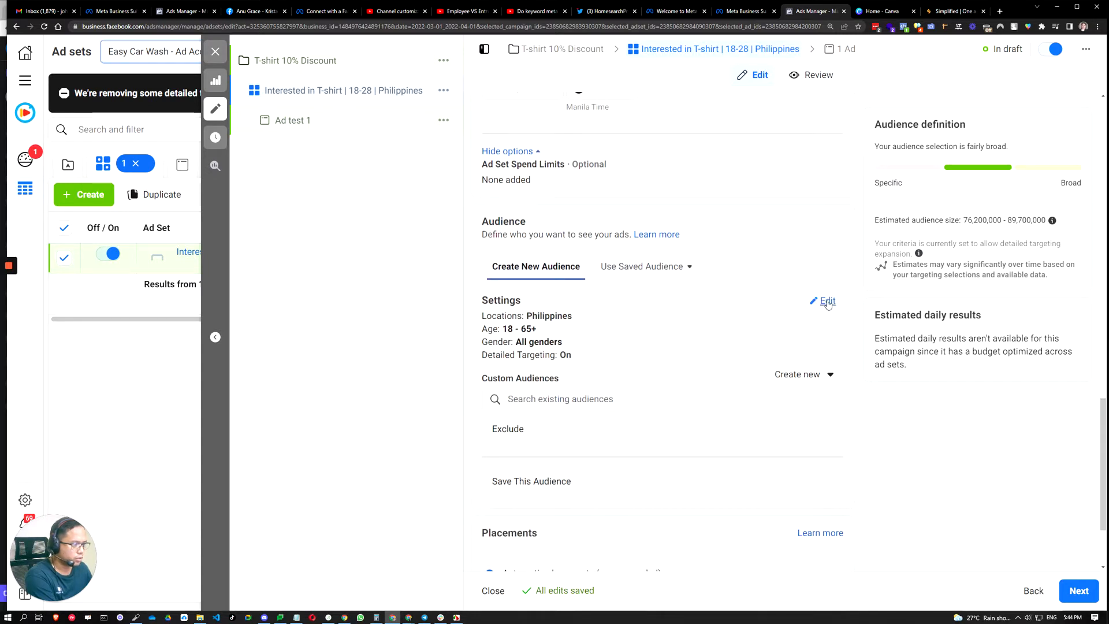
{"action": "left_click", "coordinate": [827, 302]}
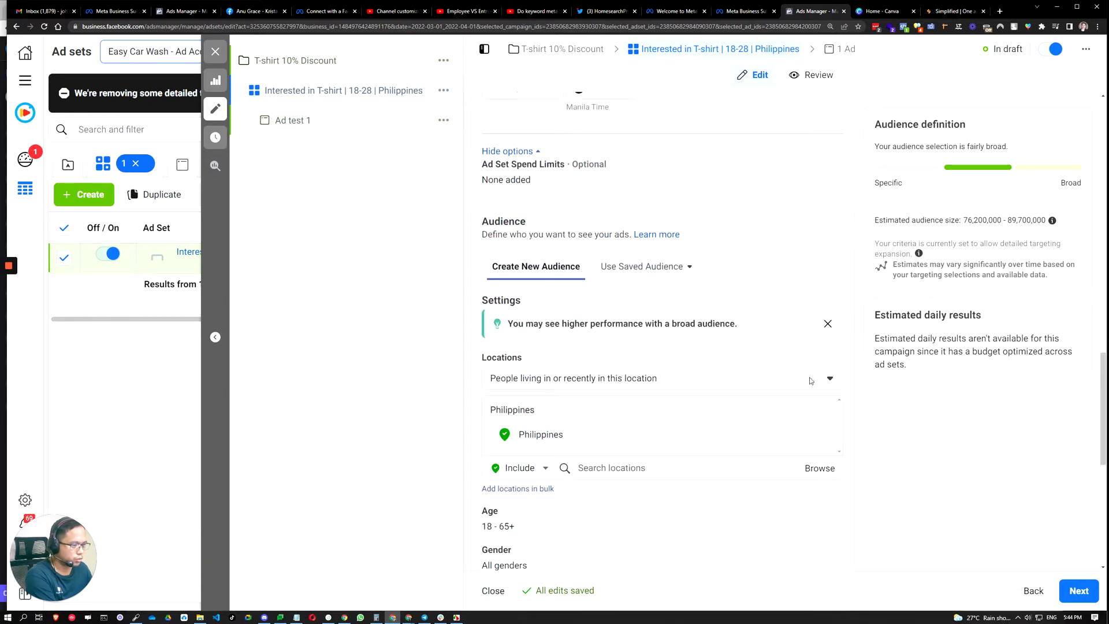
{"action": "left_click", "coordinate": [809, 380]}
{"action": "left_click", "coordinate": [360, 400]}
{"action": "scroll", "coordinate": [973, 458], "scroll_direction": "down", "scroll_amount": 1}
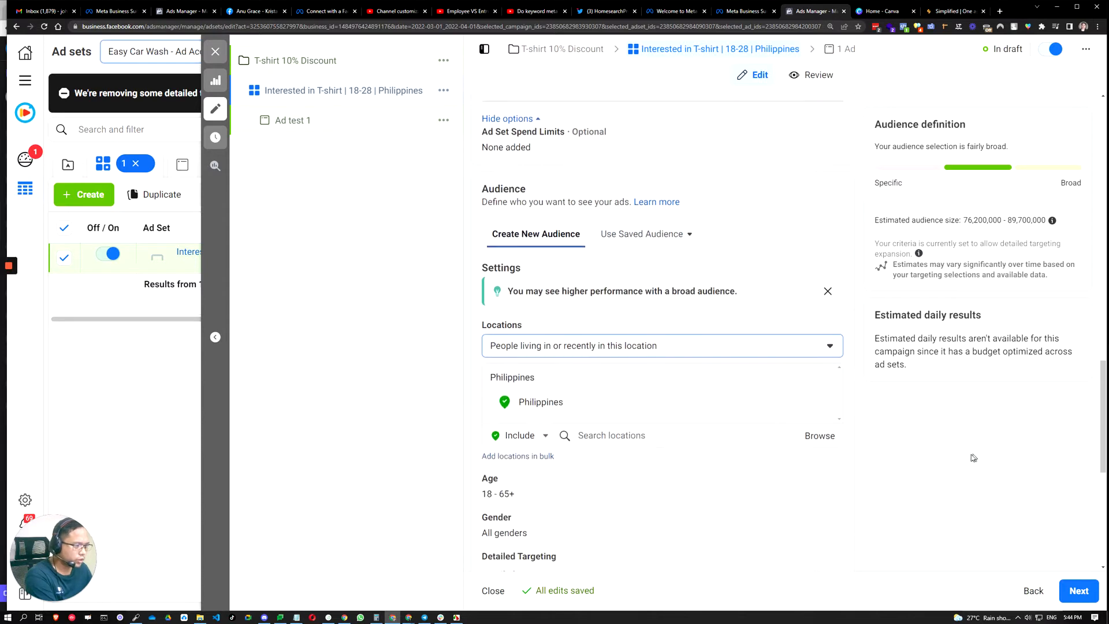
{"action": "scroll", "coordinate": [969, 457], "scroll_direction": "down", "scroll_amount": 1}
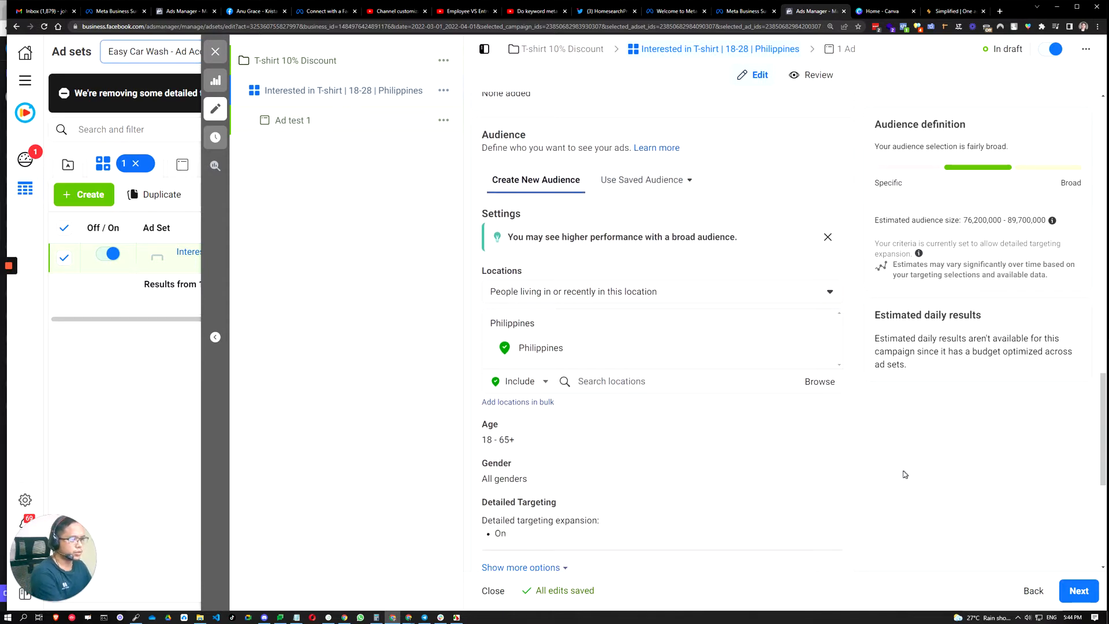
{"action": "scroll", "coordinate": [892, 470], "scroll_direction": "down", "scroll_amount": 1}
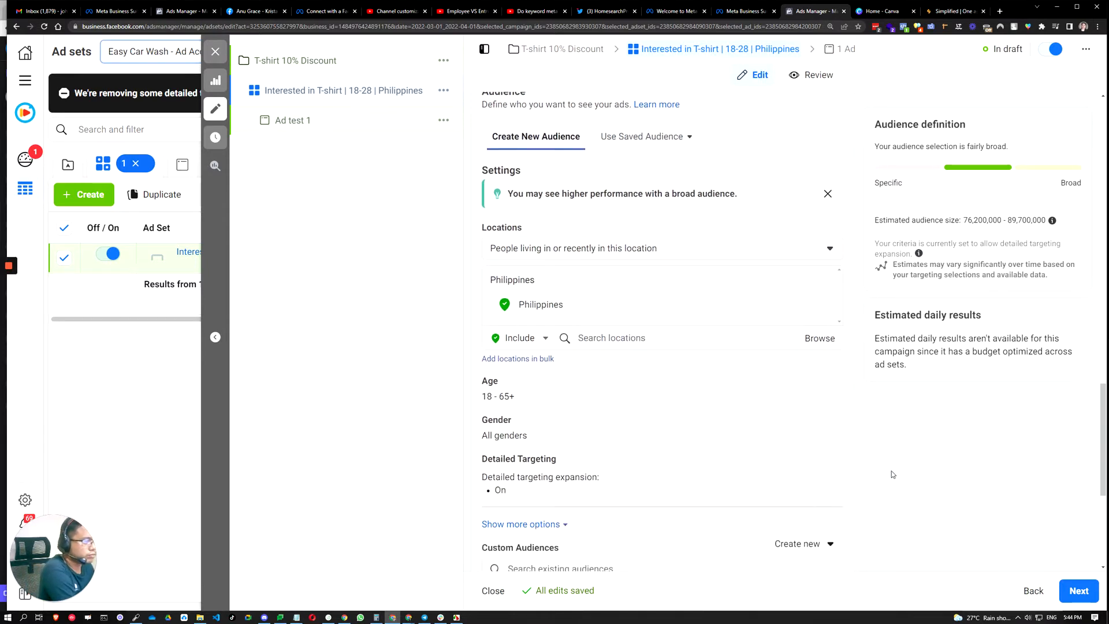
Review the location targeting choices and set the Philippines audience to "People living in this location"
{"action": "left_click", "coordinate": [542, 250]}
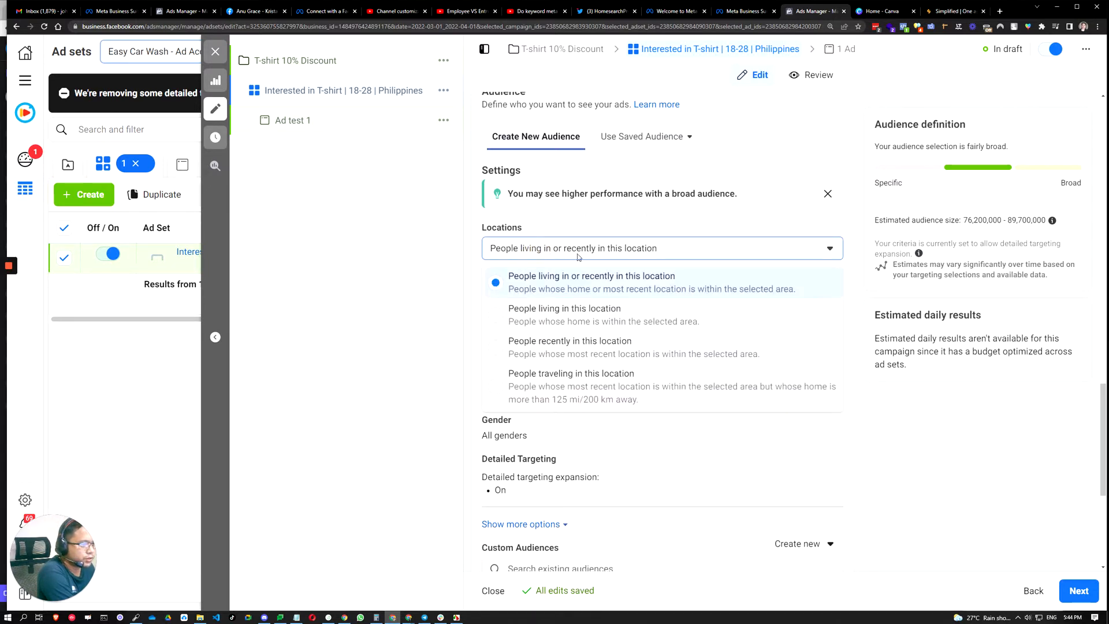
{"action": "left_click", "coordinate": [393, 313]}
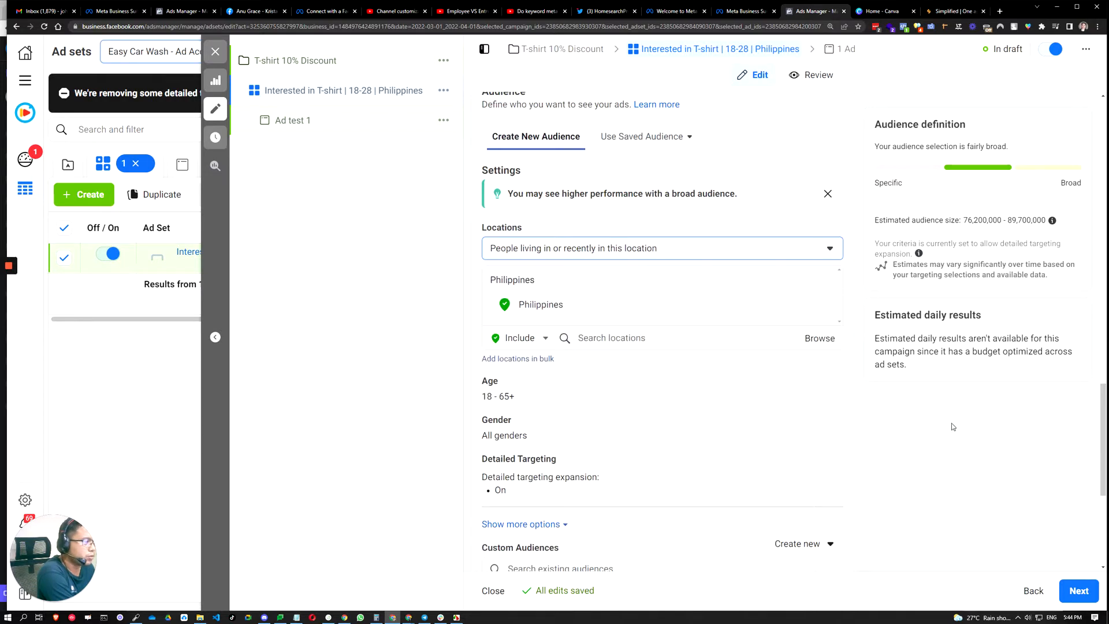
{"action": "left_click", "coordinate": [606, 249]}
{"action": "left_click", "coordinate": [418, 333]}
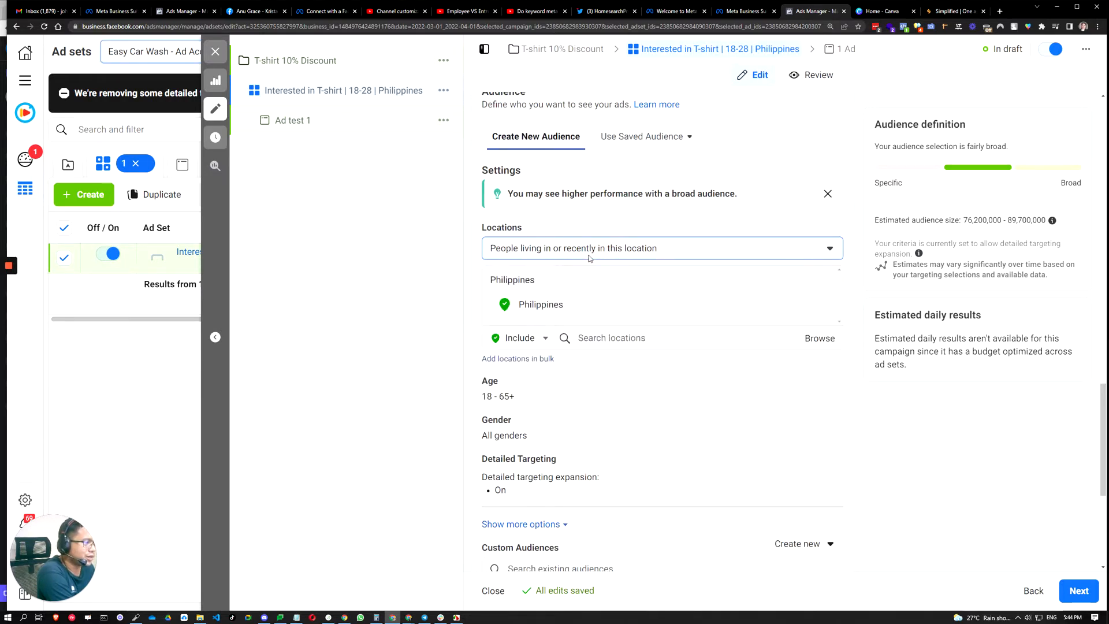
{"action": "left_click", "coordinate": [594, 252]}
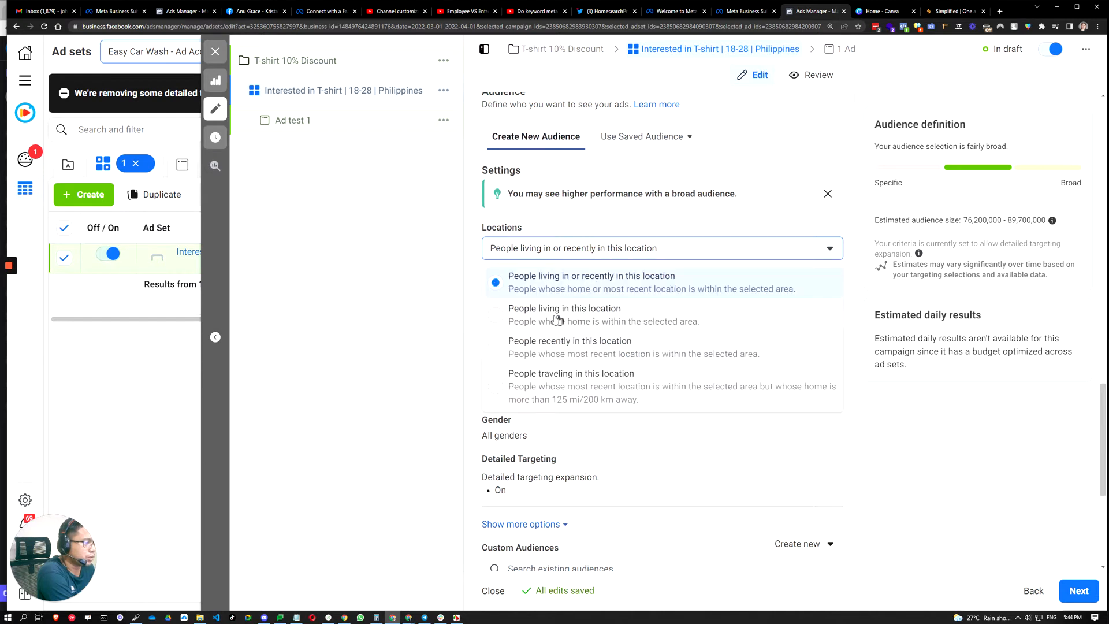
{"action": "left_click", "coordinate": [503, 321]}
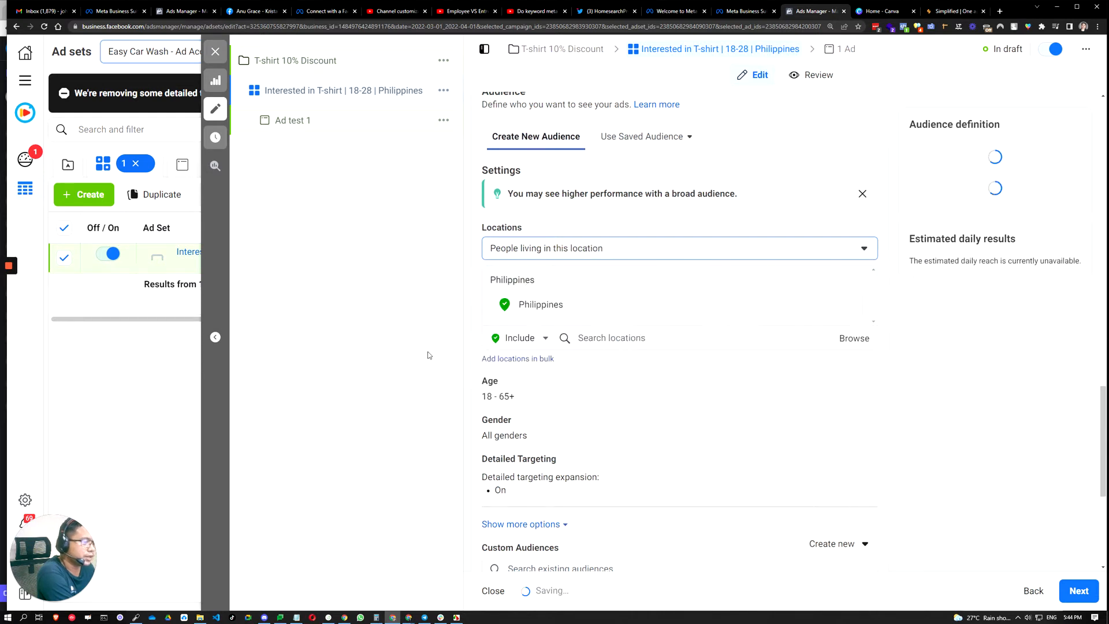
{"action": "left_click", "coordinate": [399, 367]}
Open the audience's age range for editing and check the intended ages in the ad set's name
{"action": "scroll", "coordinate": [829, 418], "scroll_direction": "down", "scroll_amount": 1}
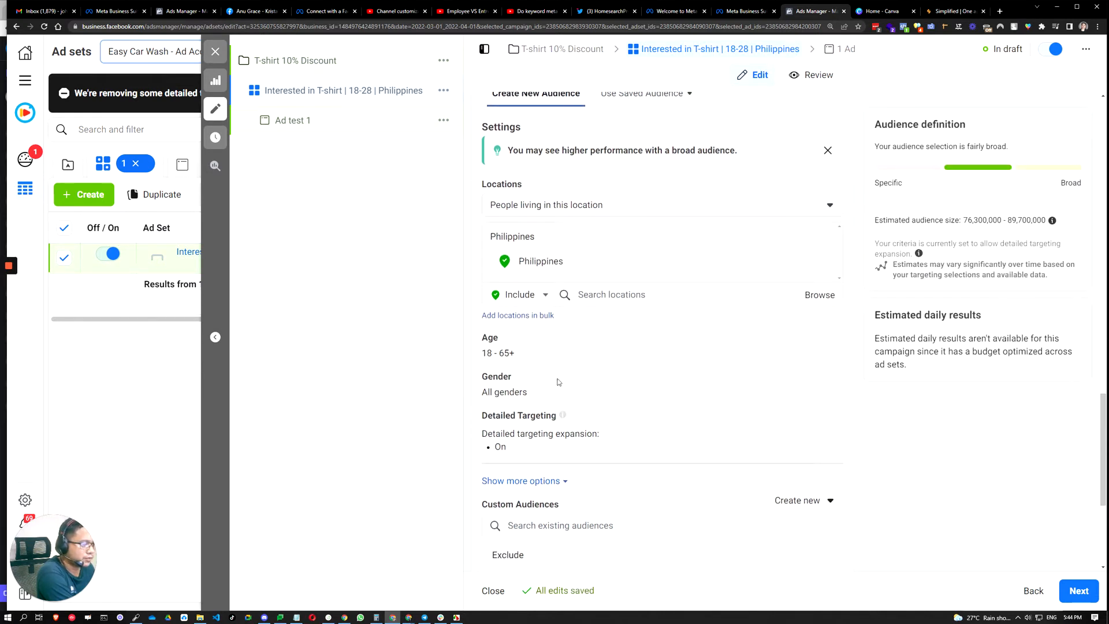
{"action": "left_click", "coordinate": [824, 338]}
{"action": "left_click", "coordinate": [525, 358]}
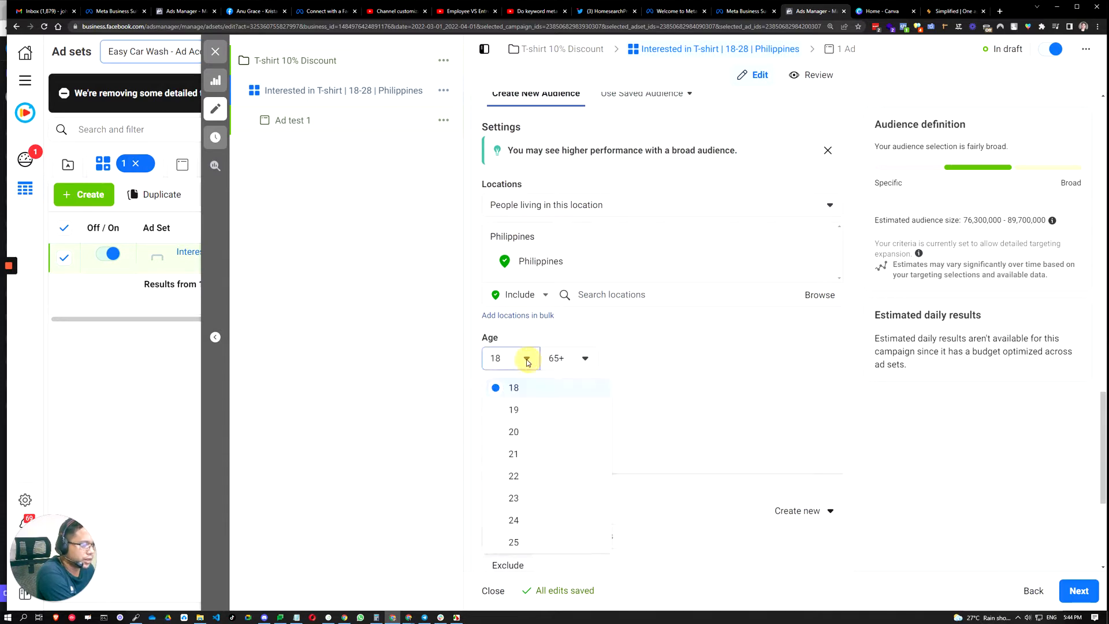
{"action": "left_click", "coordinate": [911, 420]}
{"action": "scroll", "coordinate": [906, 478], "scroll_direction": "up", "scroll_amount": 15}
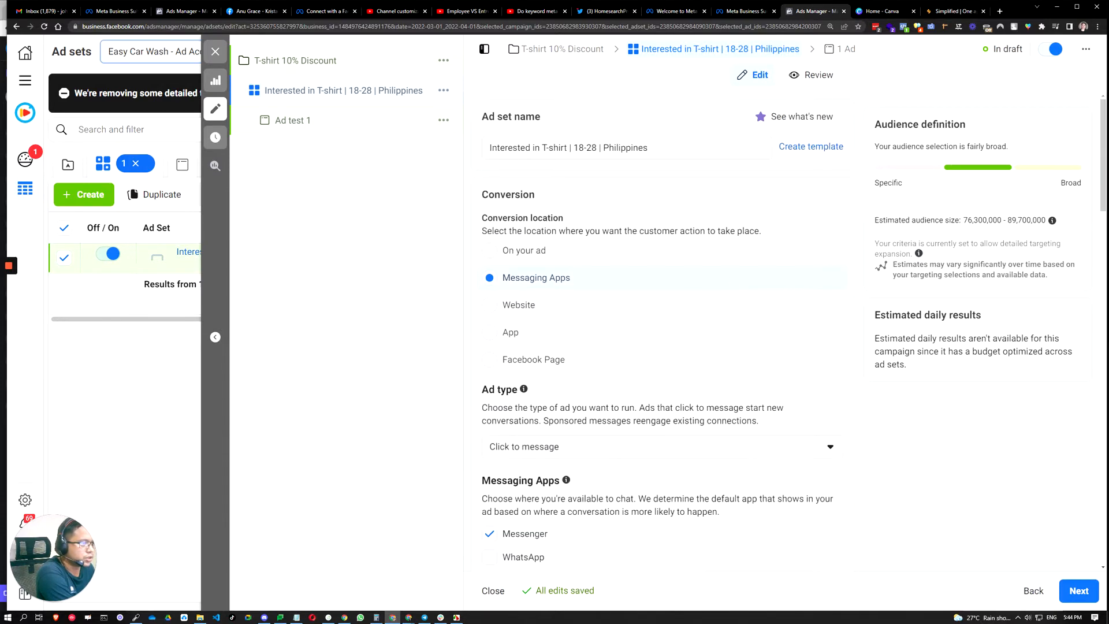
{"action": "scroll", "coordinate": [663, 441], "scroll_direction": "down", "scroll_amount": 8}
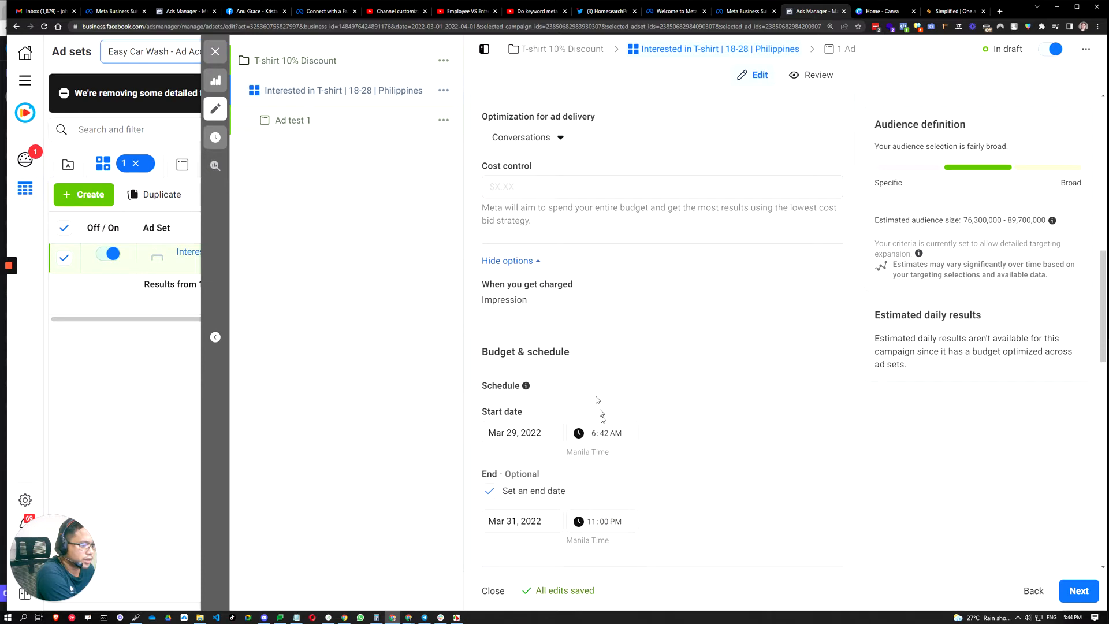
{"action": "scroll", "coordinate": [593, 408], "scroll_direction": "down", "scroll_amount": 4}
{"action": "scroll", "coordinate": [568, 389], "scroll_direction": "down", "scroll_amount": 5}
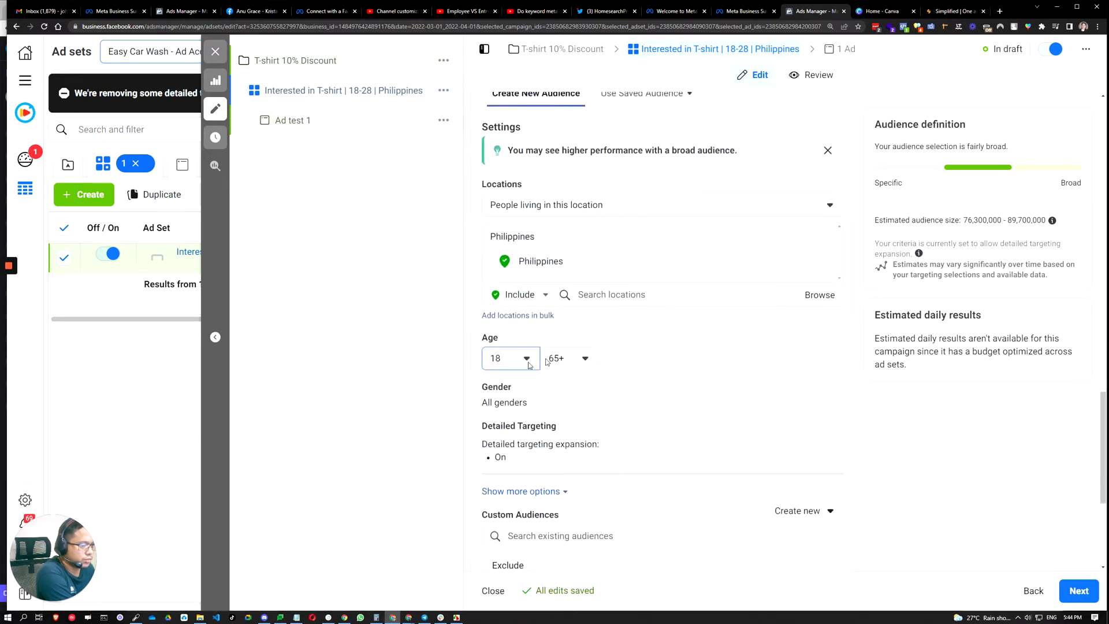
Set the audience's age range from 18 to 28
{"action": "left_click", "coordinate": [514, 364]}
{"action": "left_click", "coordinate": [513, 391]}
{"action": "left_click", "coordinate": [569, 358]}
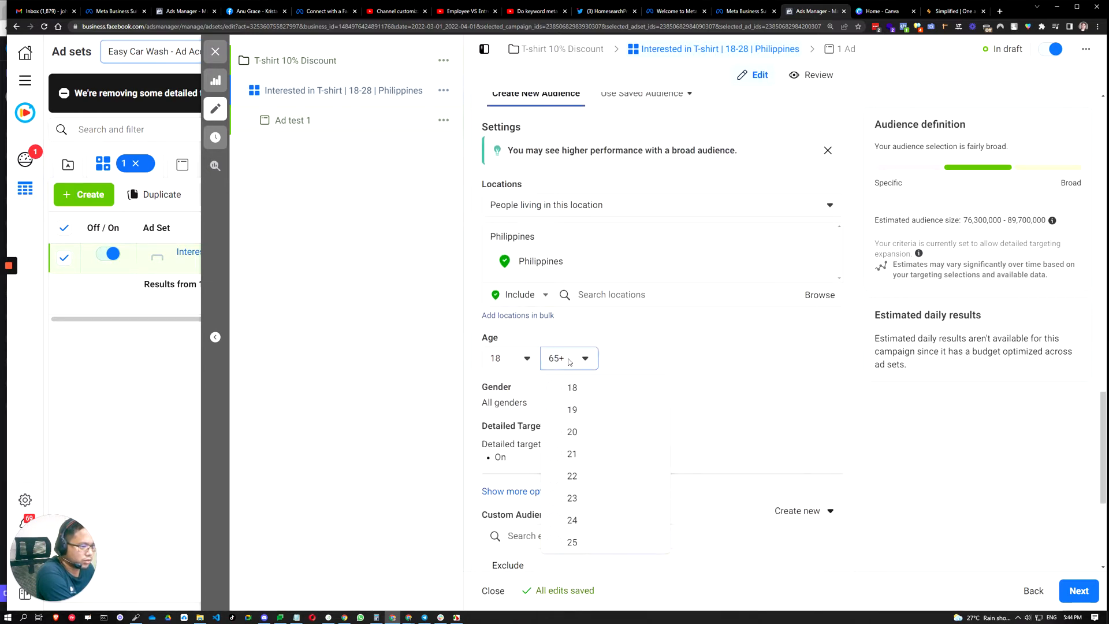
{"action": "scroll", "coordinate": [598, 427], "scroll_direction": "up", "scroll_amount": 12}
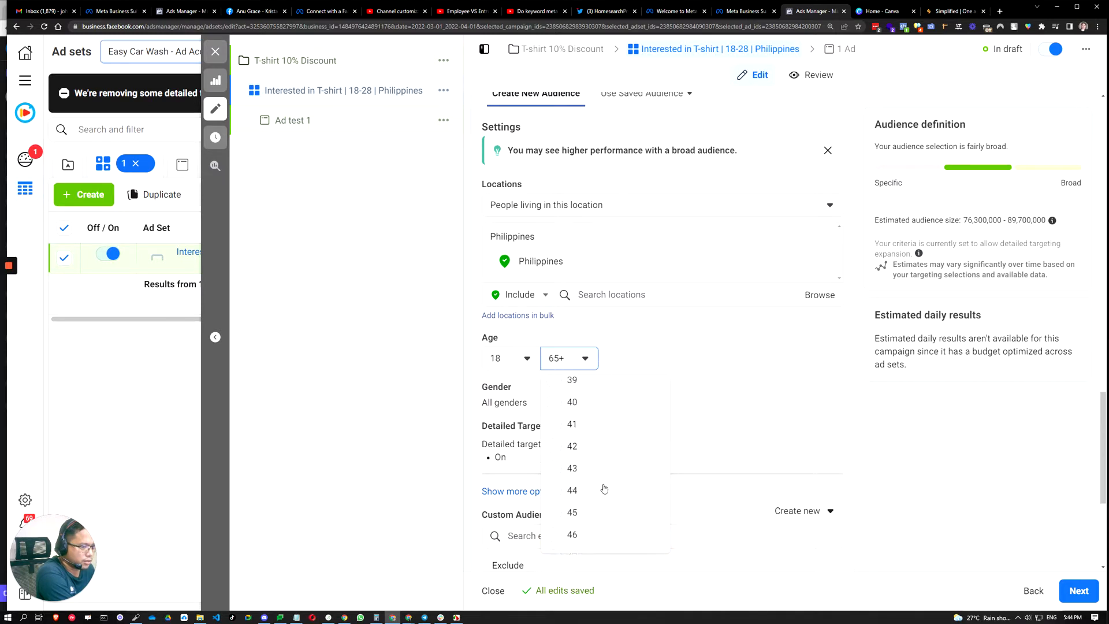
{"action": "scroll", "coordinate": [600, 489], "scroll_direction": "up", "scroll_amount": 2}
{"action": "left_click", "coordinate": [573, 503]}
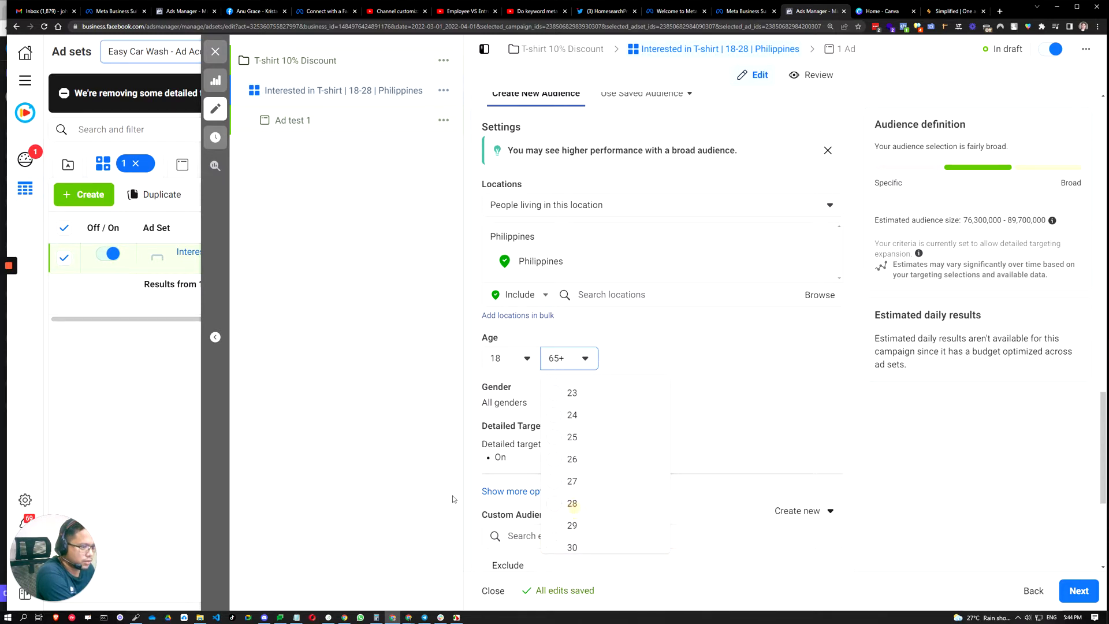
Check the estimated audience size in the audience definition
{"action": "scroll", "coordinate": [956, 449], "scroll_direction": "down", "scroll_amount": 2}
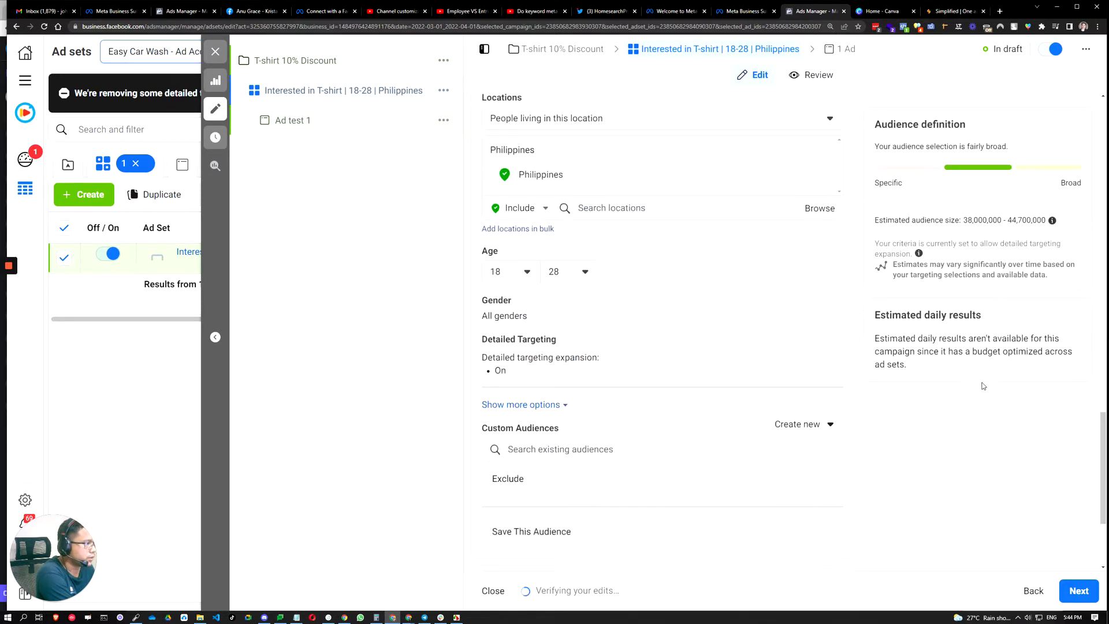
{"action": "left_click_drag", "start_coordinate": [873, 220], "coordinate": [1047, 221]}
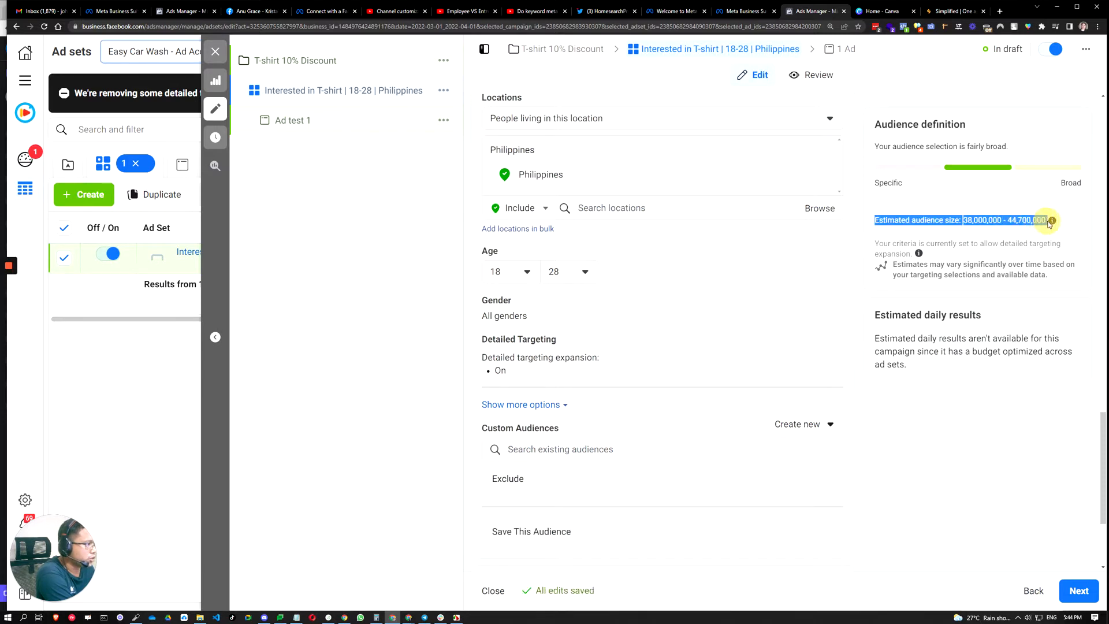
{"action": "left_click", "coordinate": [1008, 434]}
{"action": "left_click_drag", "start_coordinate": [963, 220], "coordinate": [1048, 220]}
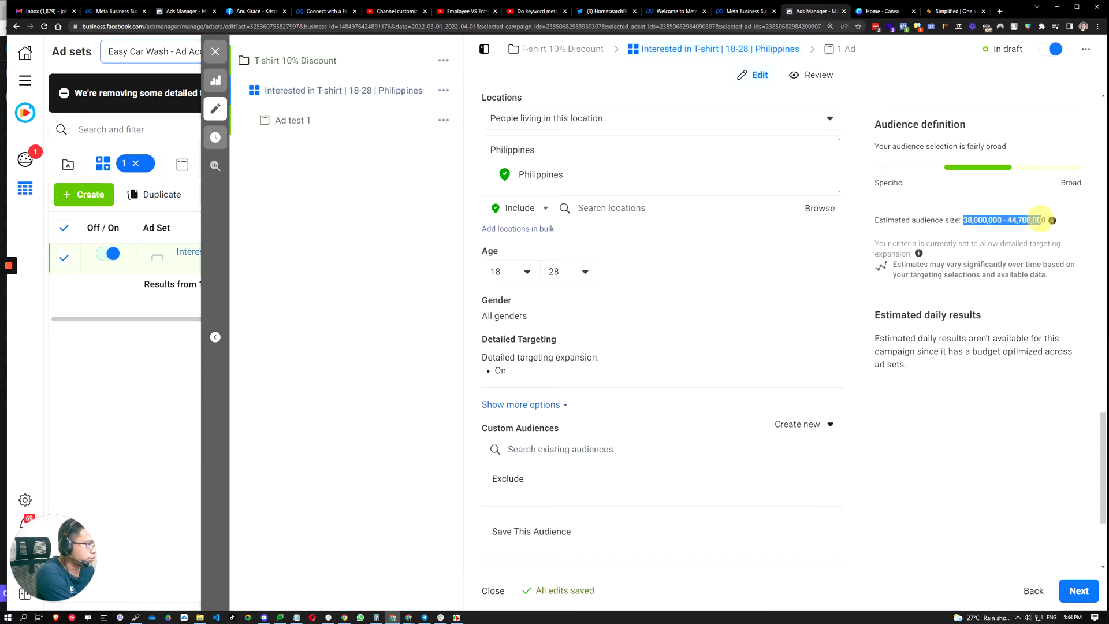
{"action": "left_click", "coordinate": [984, 233]}
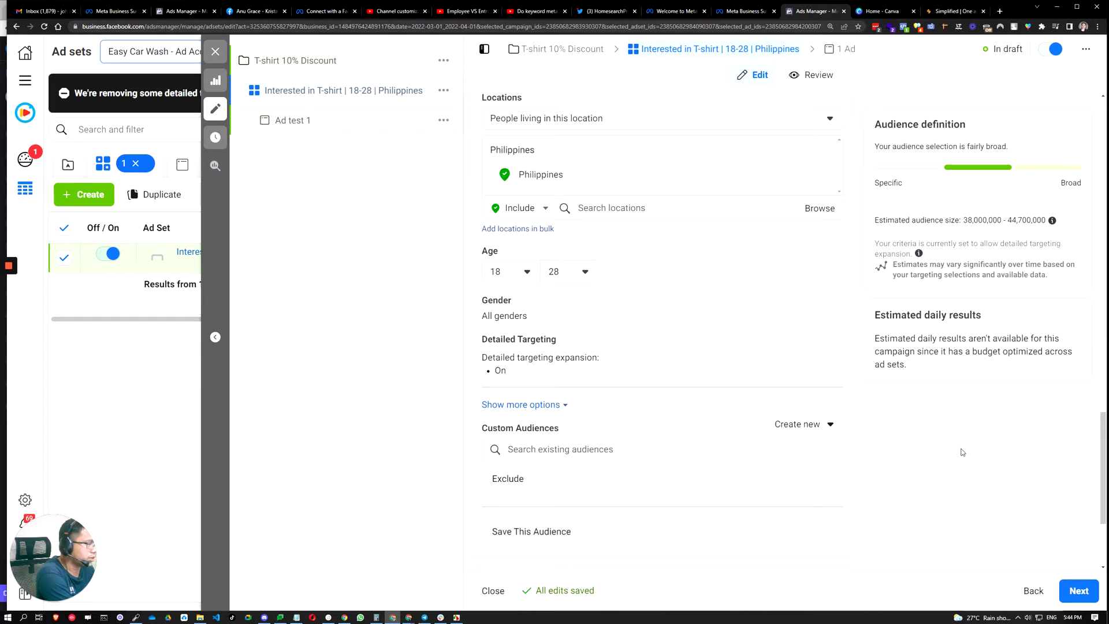
{"action": "left_click", "coordinate": [358, 416]}
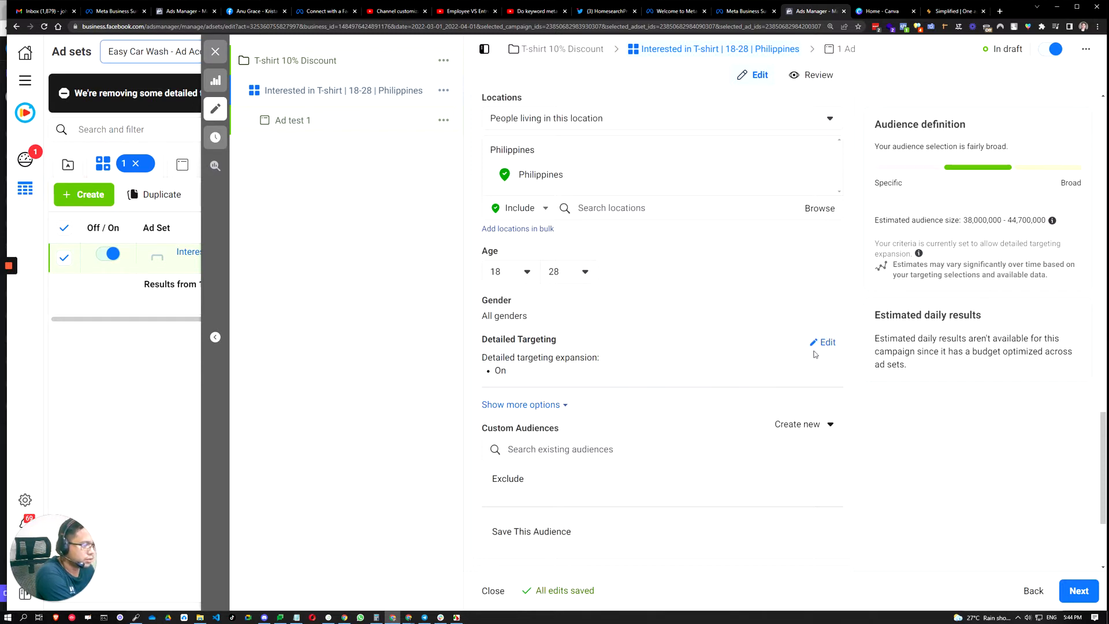
Open the detailed targeting for editing and turn off Detailed Targeting Expansion
{"action": "left_click", "coordinate": [821, 344]}
{"action": "left_click", "coordinate": [490, 449]}
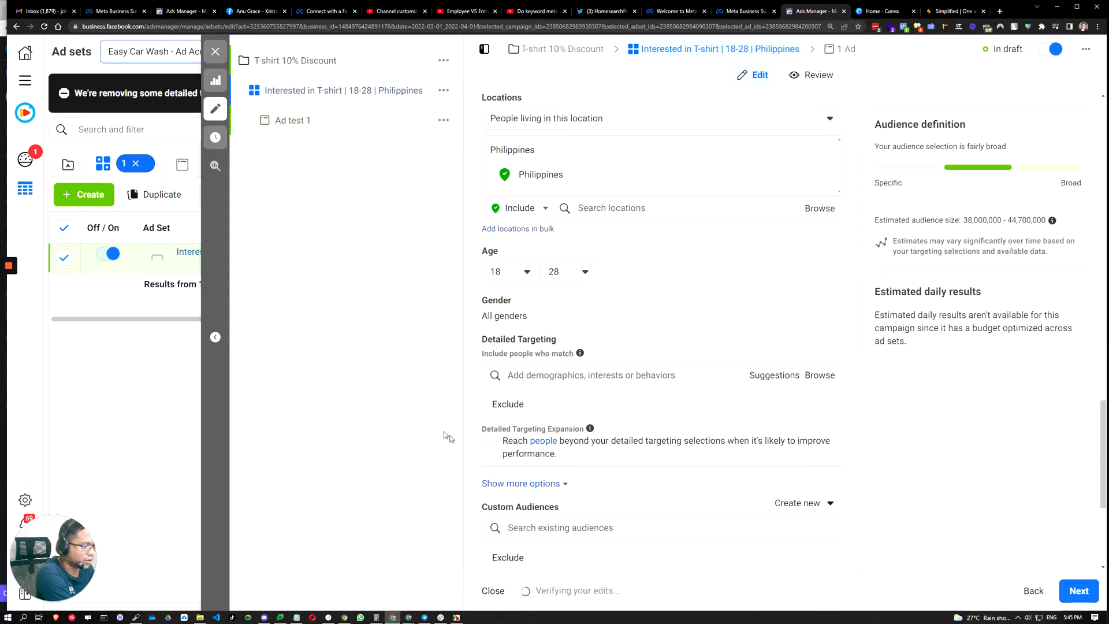
{"action": "left_click", "coordinate": [414, 405]}
{"action": "left_click", "coordinate": [574, 376]}
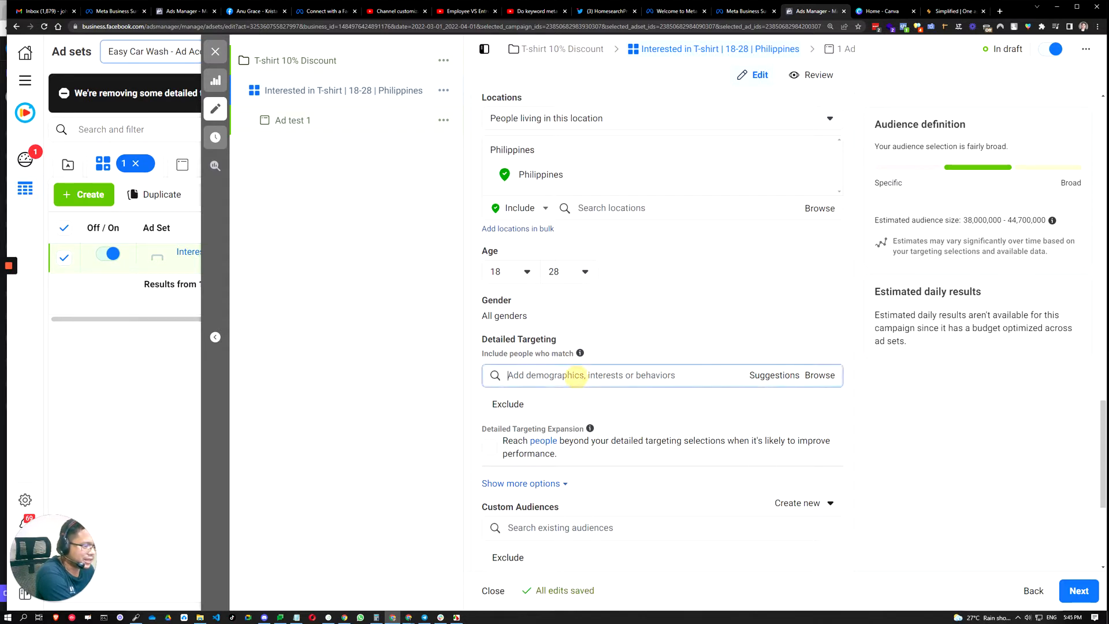
{"action": "left_click", "coordinate": [556, 374]}
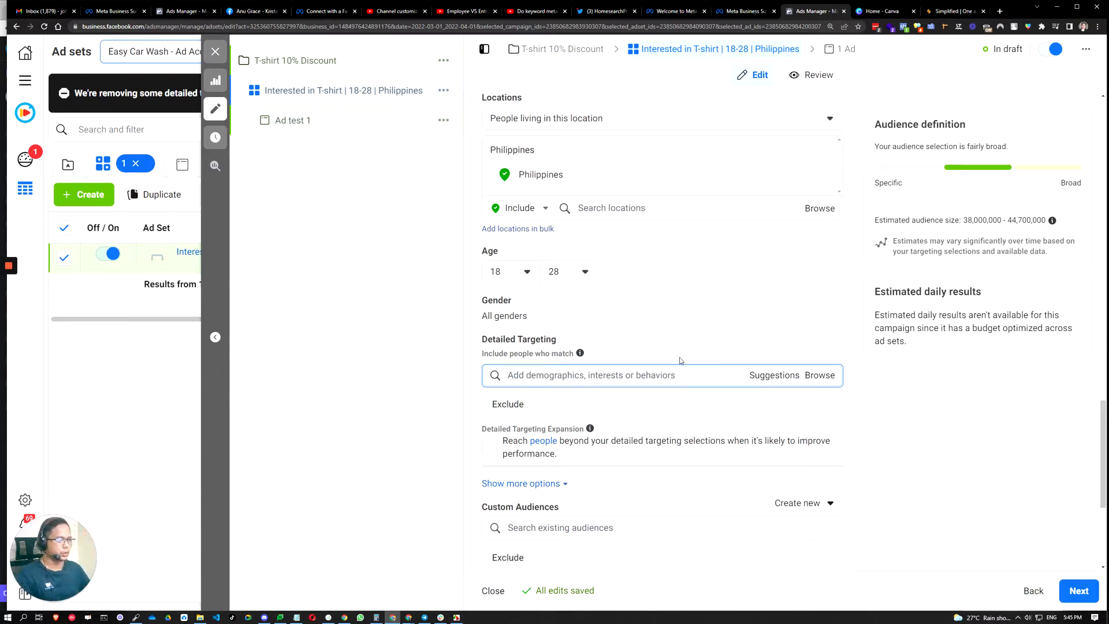
{"action": "left_click", "coordinate": [936, 407]}
{"action": "left_click", "coordinate": [569, 376]}
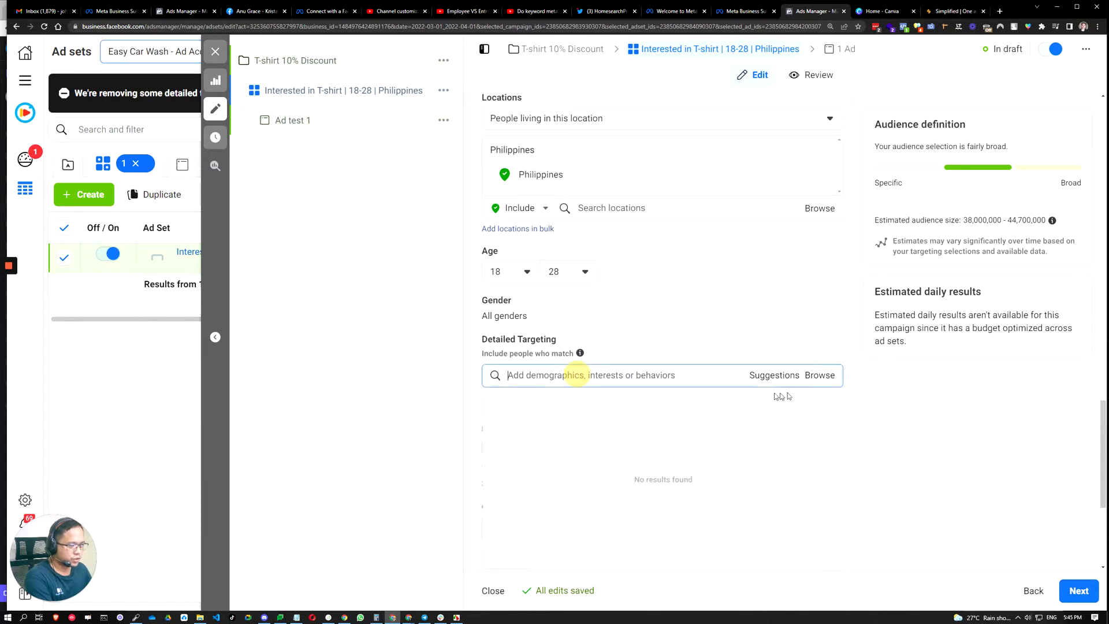
{"action": "left_click", "coordinate": [900, 402]}
Search the detailed targeting for "T shirt" and add the T-shirt and Couple T-Shirt interests
{"action": "left_click", "coordinate": [581, 376]}
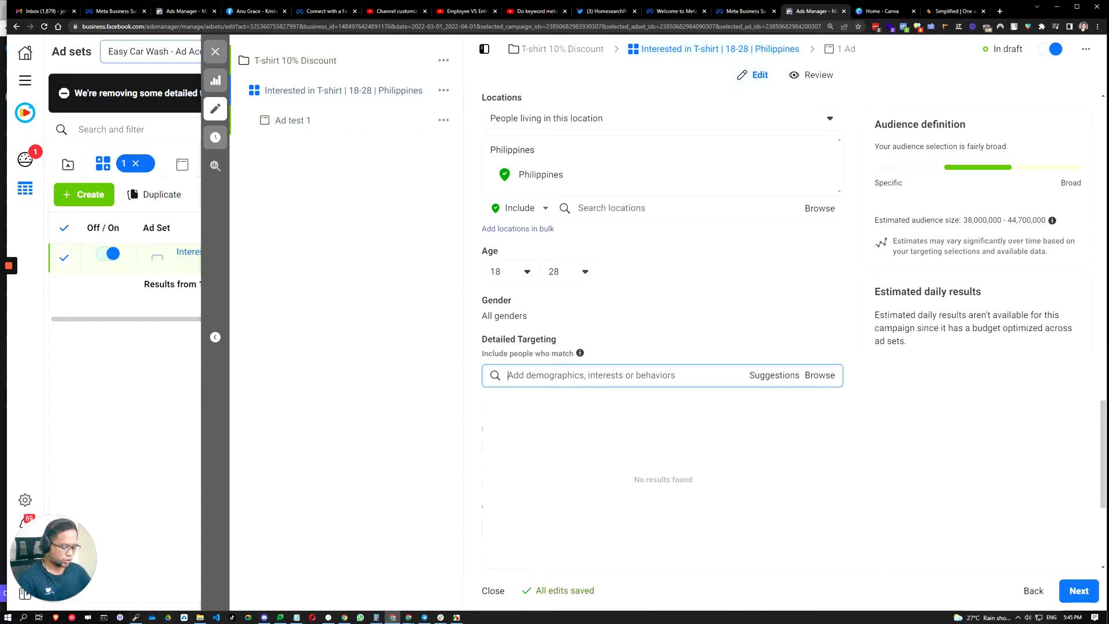
{"action": "type", "text": "T s"}
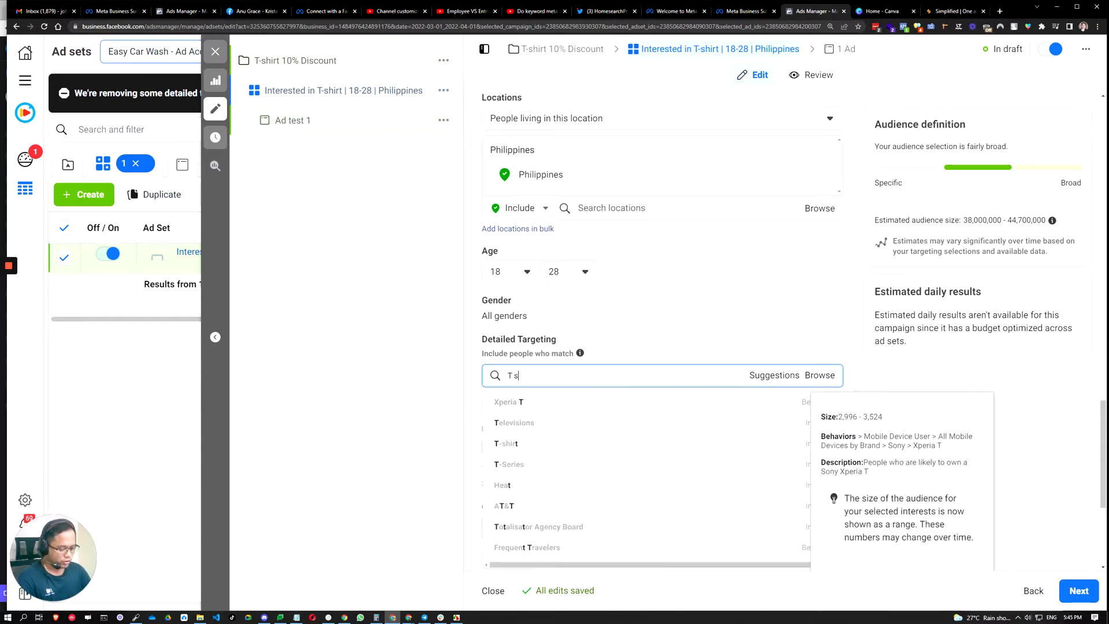
{"action": "type", "text": "hirt"}
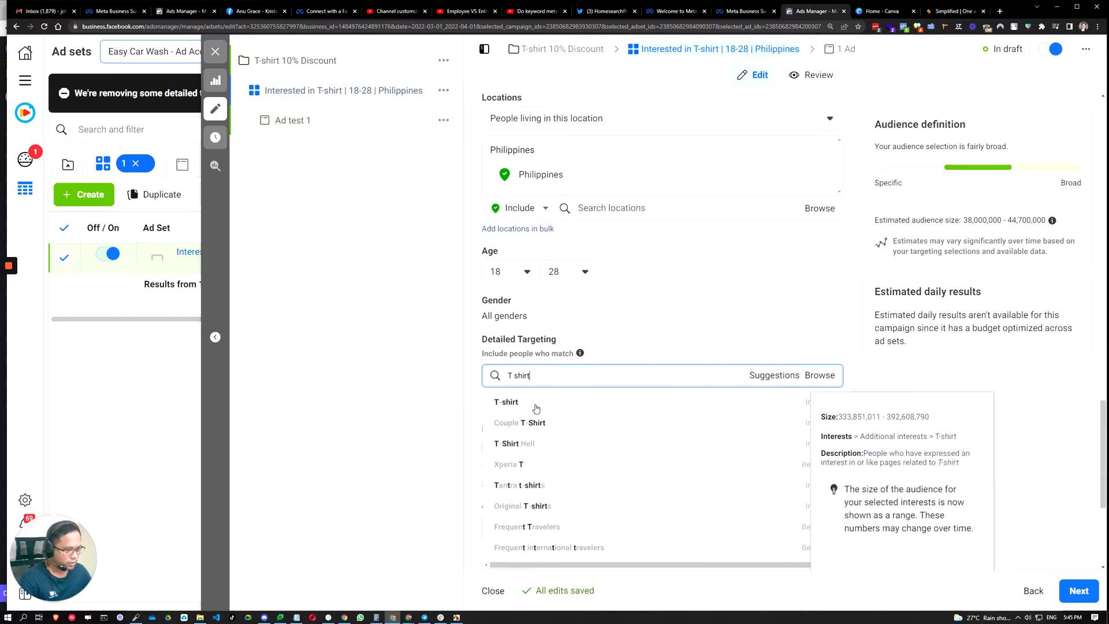
{"action": "key", "text": "ctrl+a"}
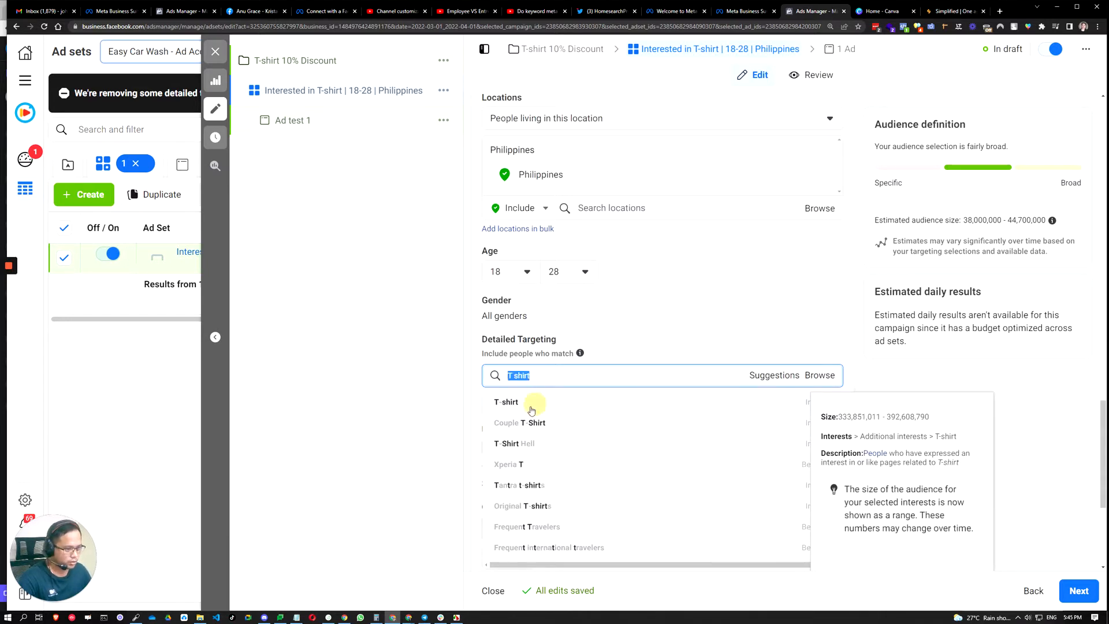
{"action": "left_click", "coordinate": [536, 409]}
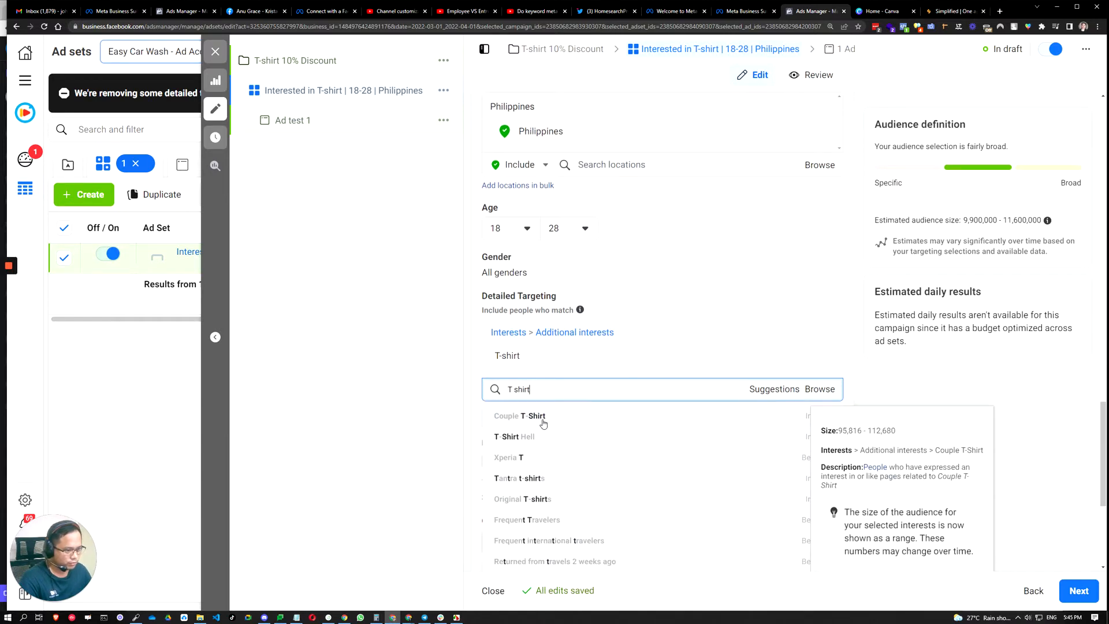
{"action": "left_click", "coordinate": [531, 416]}
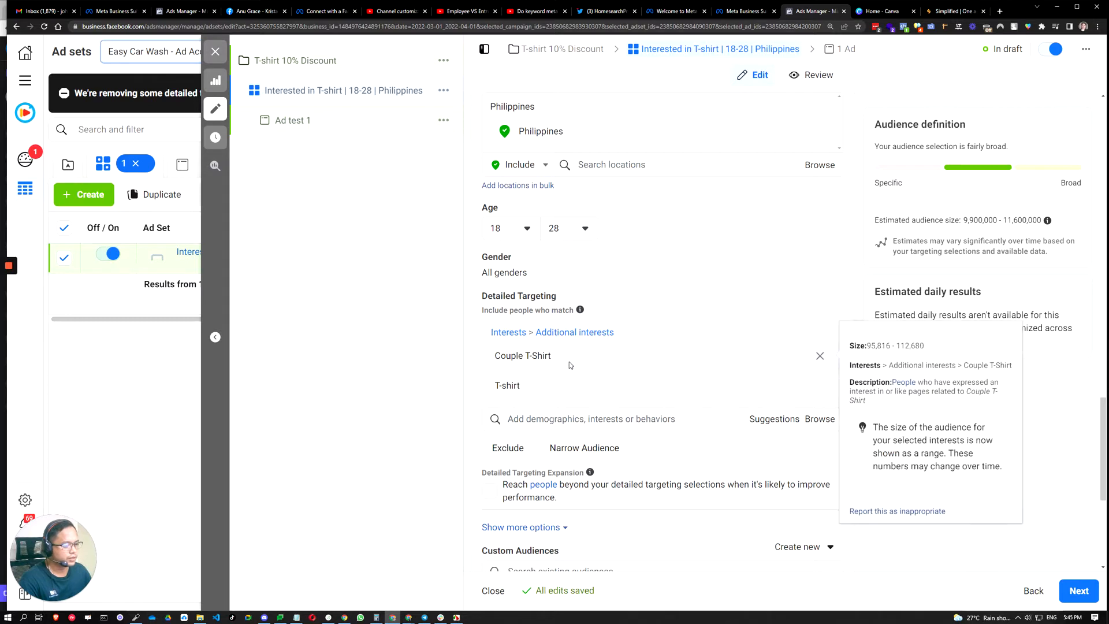
Search the detailed targeting for "Cryptocurrency" and clear the search
{"action": "left_click", "coordinate": [532, 422]}
{"action": "type", "text": "c"}
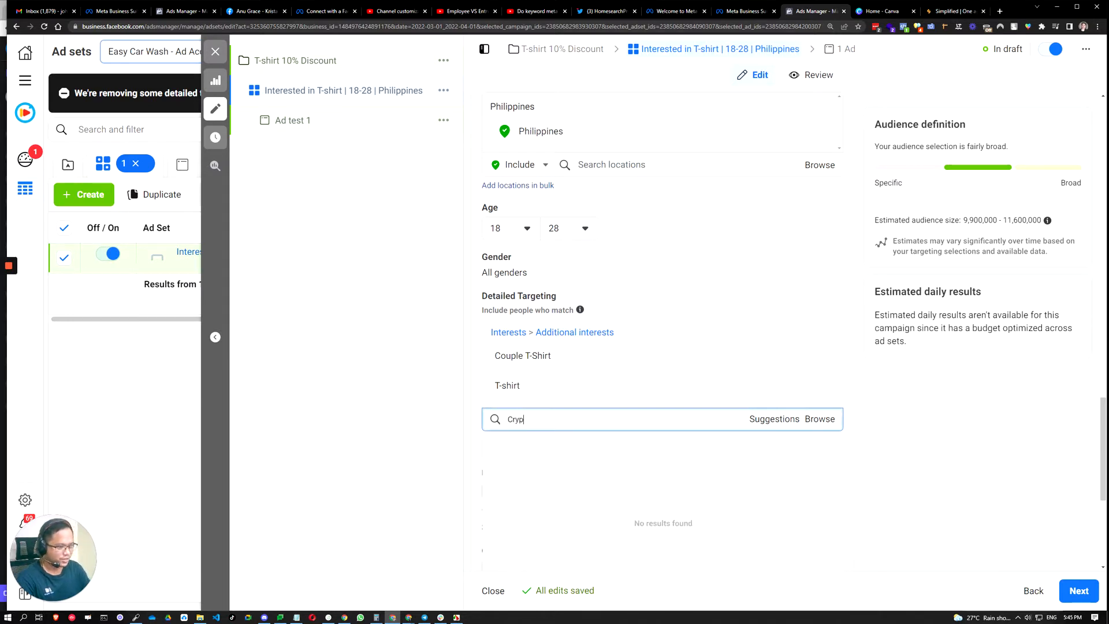
{"action": "type", "text": "ryptocurrency"}
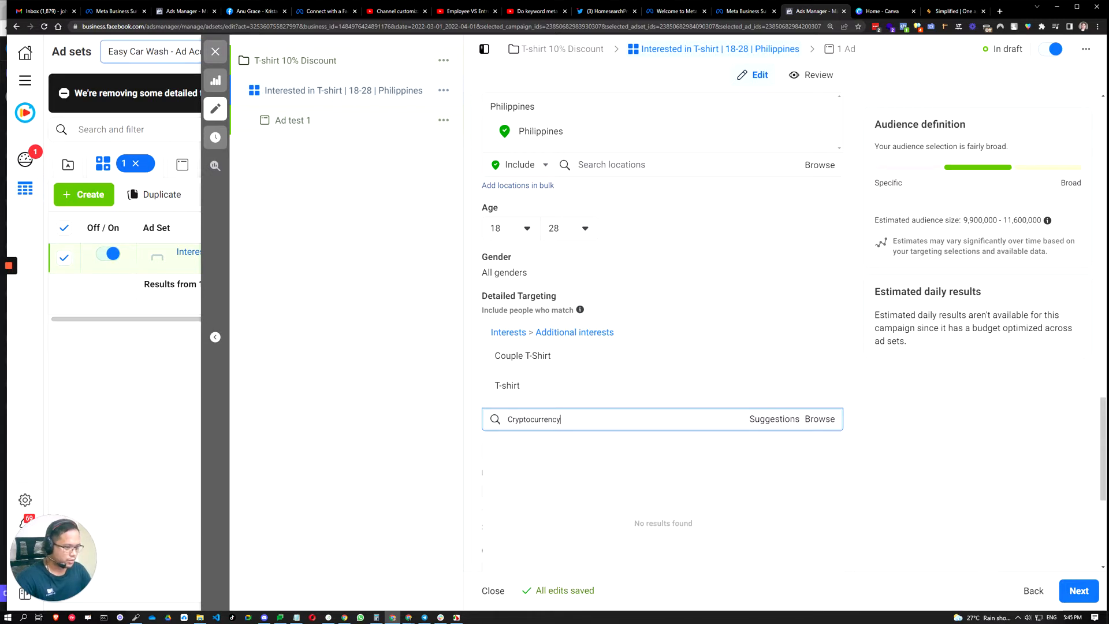
{"action": "key", "text": "ctrl+a"}
{"action": "key", "text": "BackSpace"}
{"action": "left_click", "coordinate": [968, 426]}
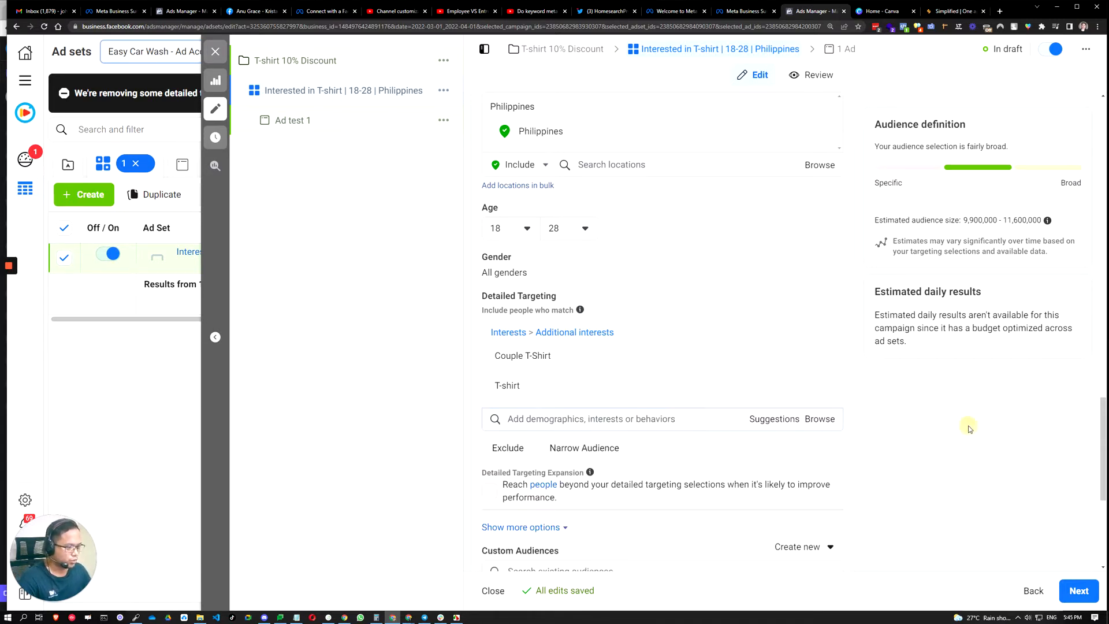
Try adding the Business interest to the main detailed targeting list and remove it again
{"action": "scroll", "coordinate": [634, 437], "scroll_direction": "down", "scroll_amount": 1}
{"action": "left_click", "coordinate": [580, 381]}
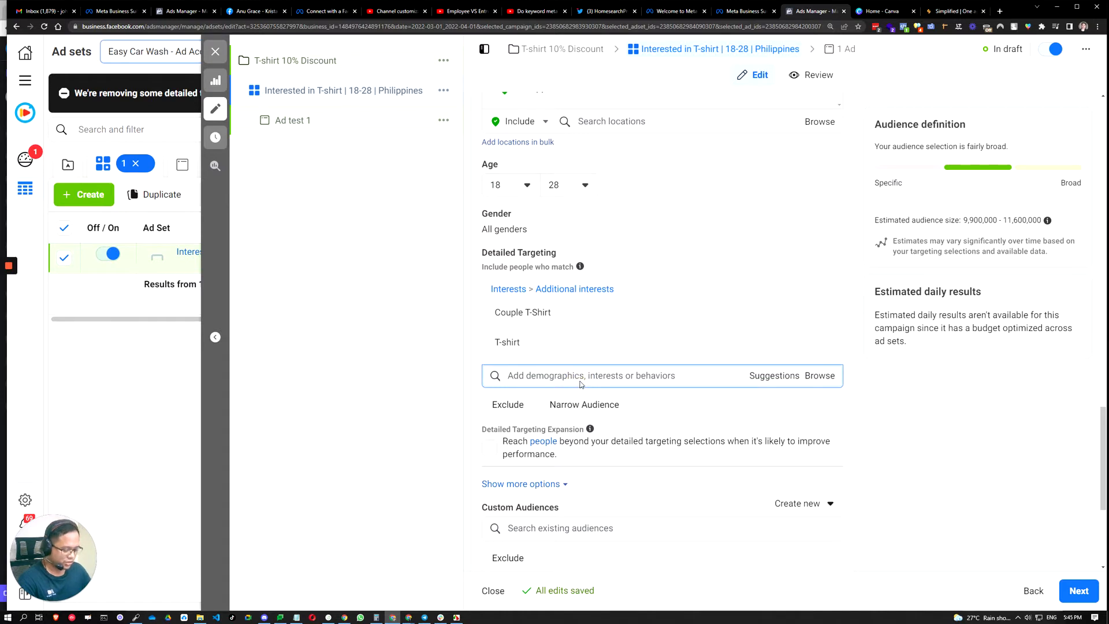
{"action": "type", "text": "Business"}
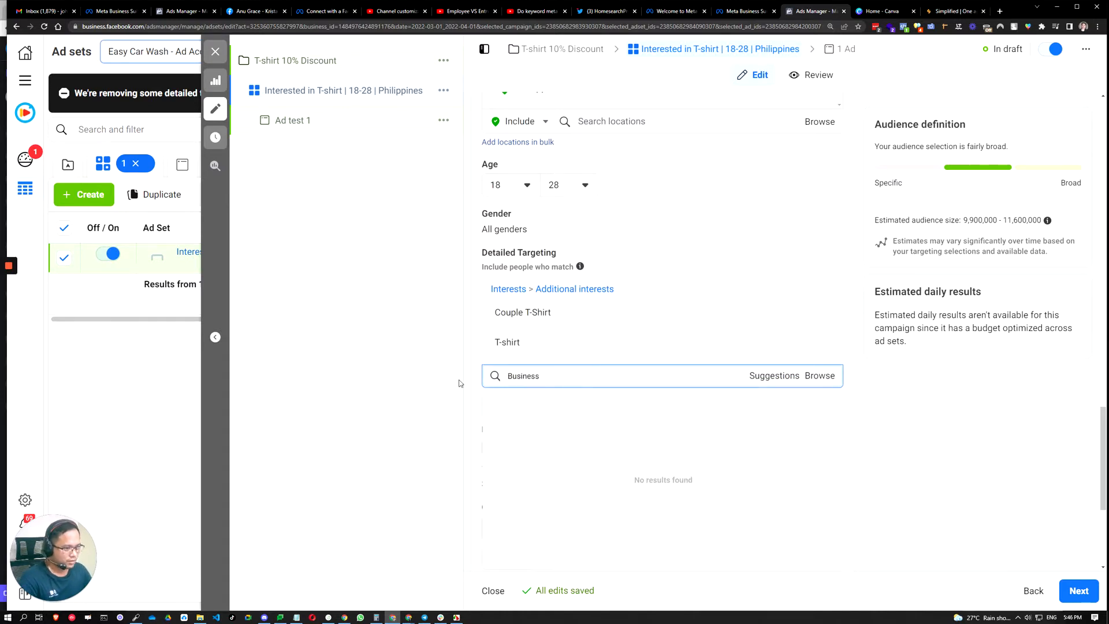
{"action": "left_click", "coordinate": [541, 402]}
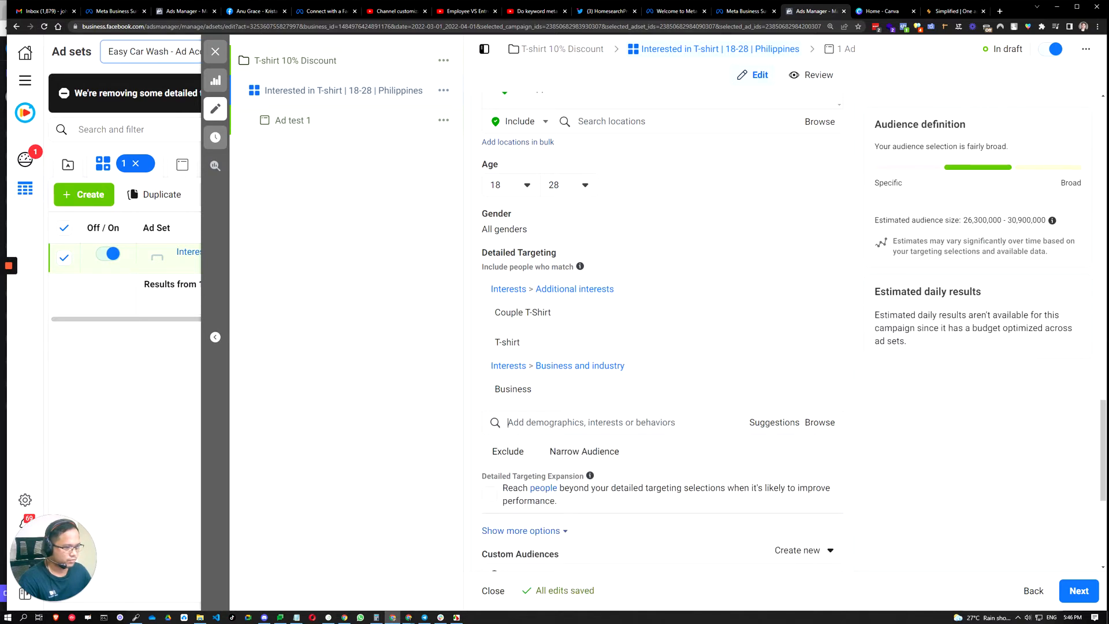
{"action": "left_click", "coordinate": [579, 423]}
{"action": "mouse_move", "coordinate": [820, 392]}
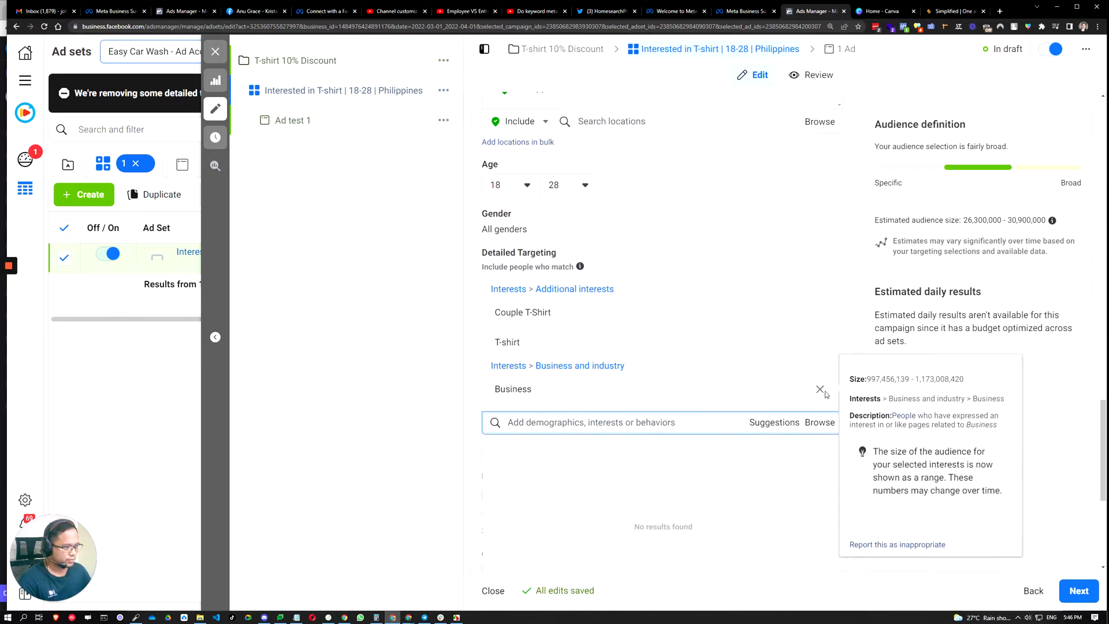
{"action": "left_click", "coordinate": [439, 443]}
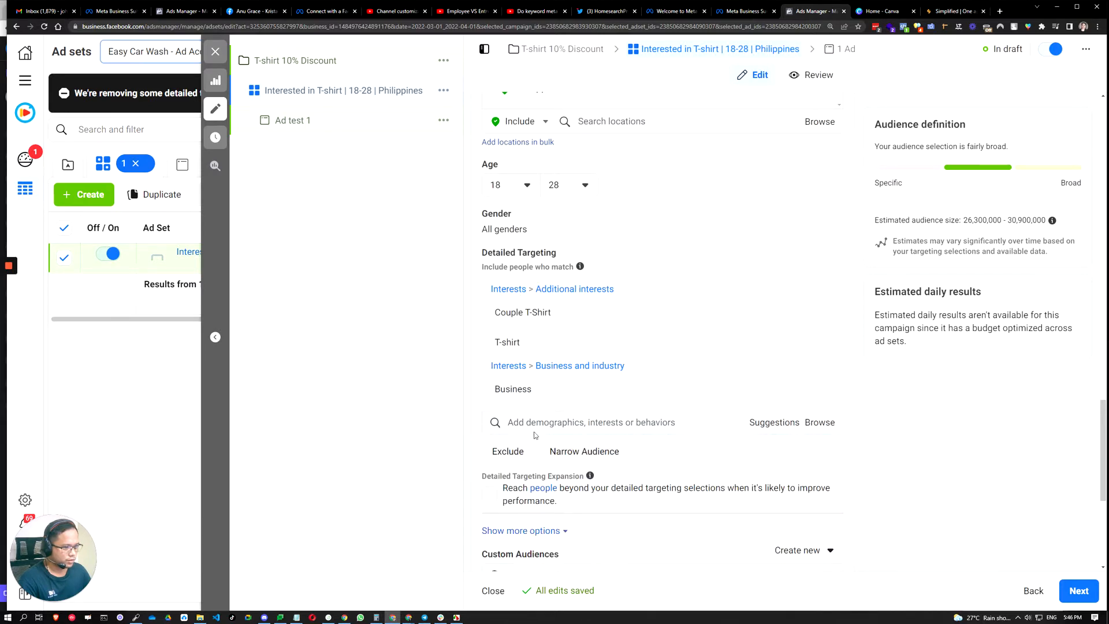
{"action": "left_click", "coordinate": [821, 388]}
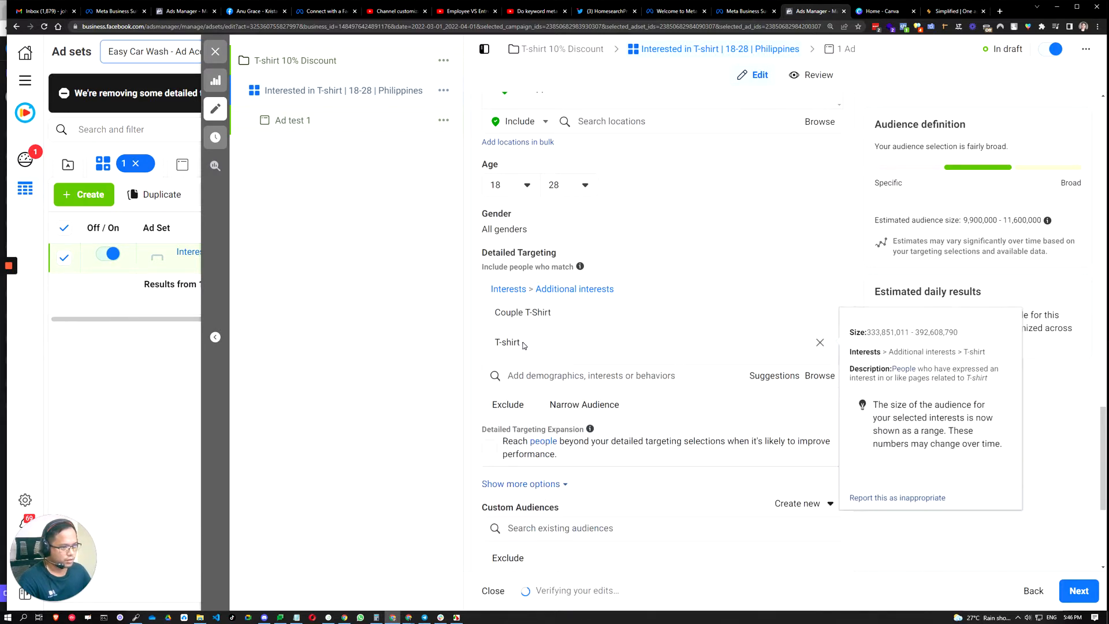
Search the detailed targeting for "T shirt" and add the Original T-shirts interest
{"action": "left_click", "coordinate": [533, 377]}
{"action": "type", "text": "T shor"}
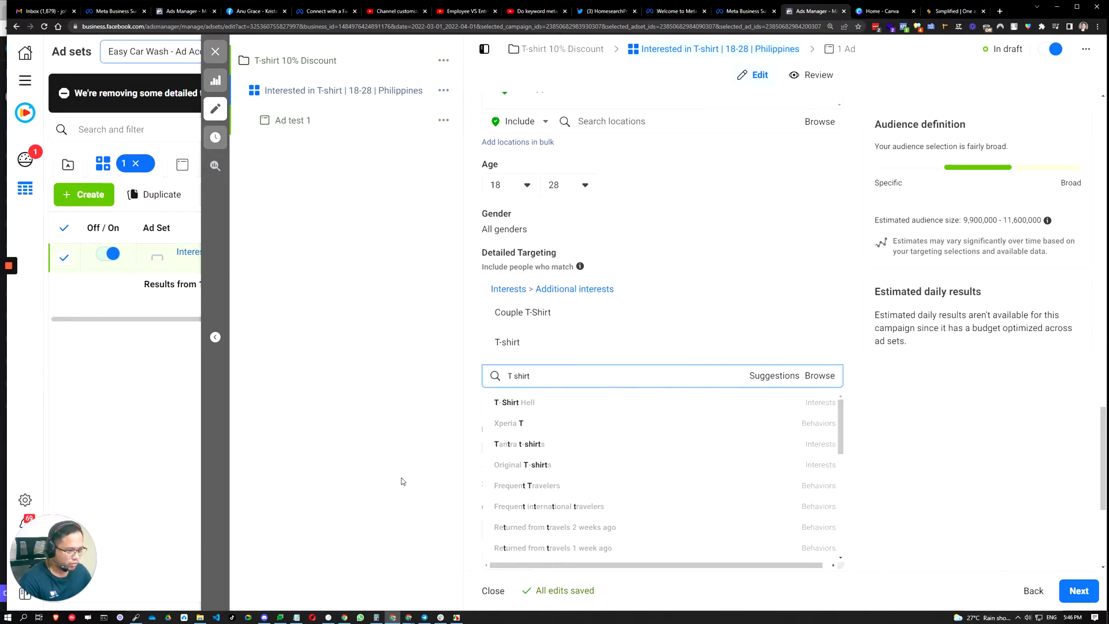
{"action": "left_click", "coordinate": [565, 473]}
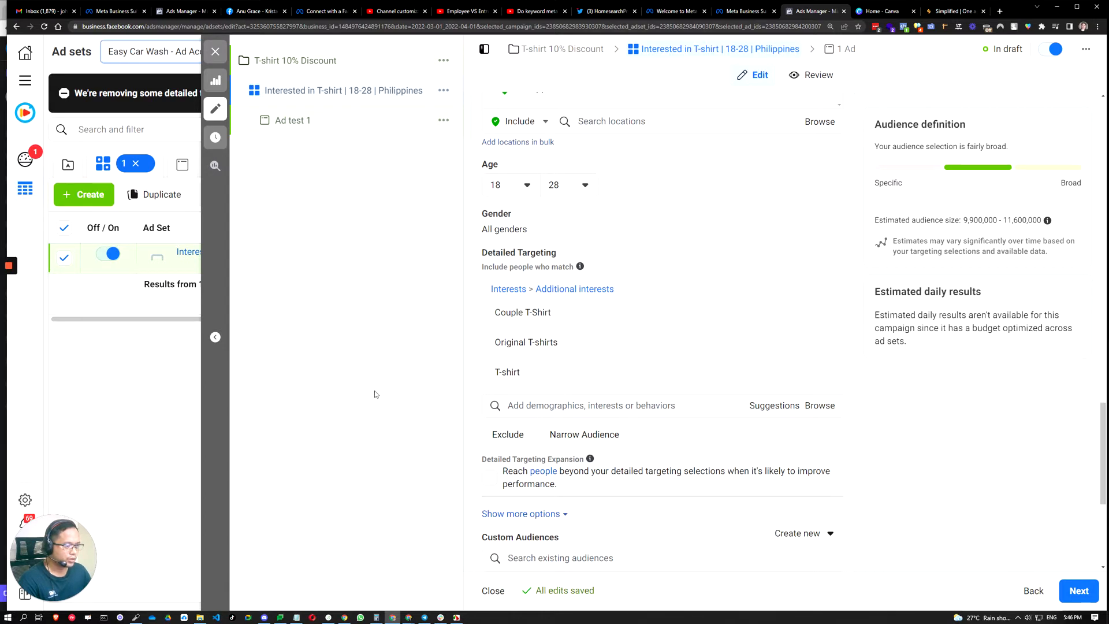
Narrow the audience to people who must also match the Business or Entrepreneurship interests
{"action": "mouse_move", "coordinate": [523, 322]}
{"action": "mouse_move", "coordinate": [540, 368]}
{"action": "mouse_move", "coordinate": [557, 303]}
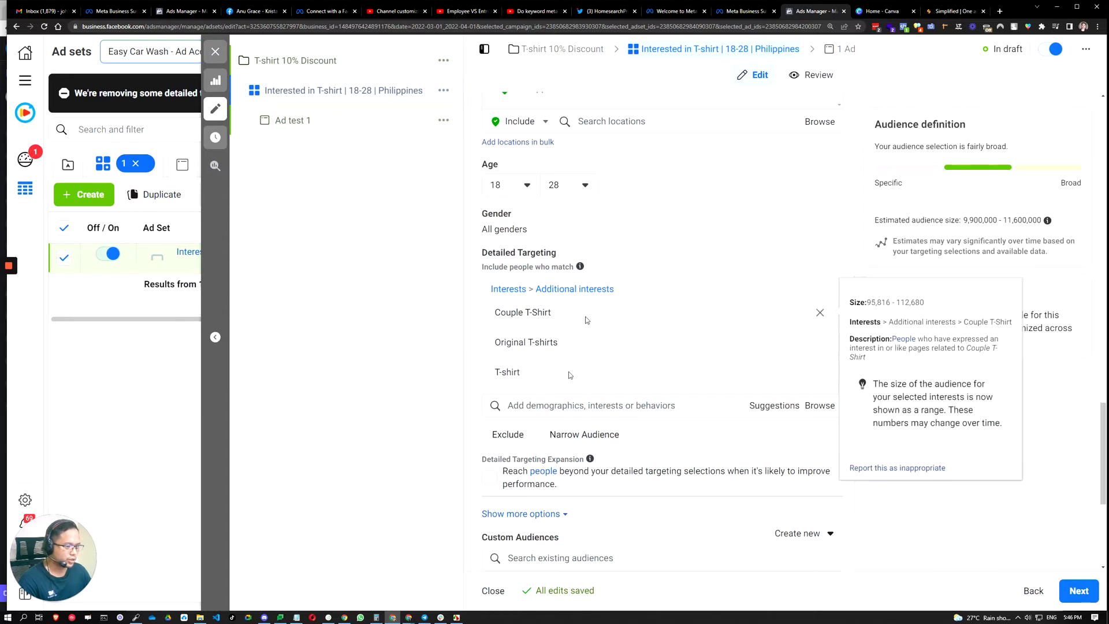
{"action": "left_click", "coordinate": [578, 435]}
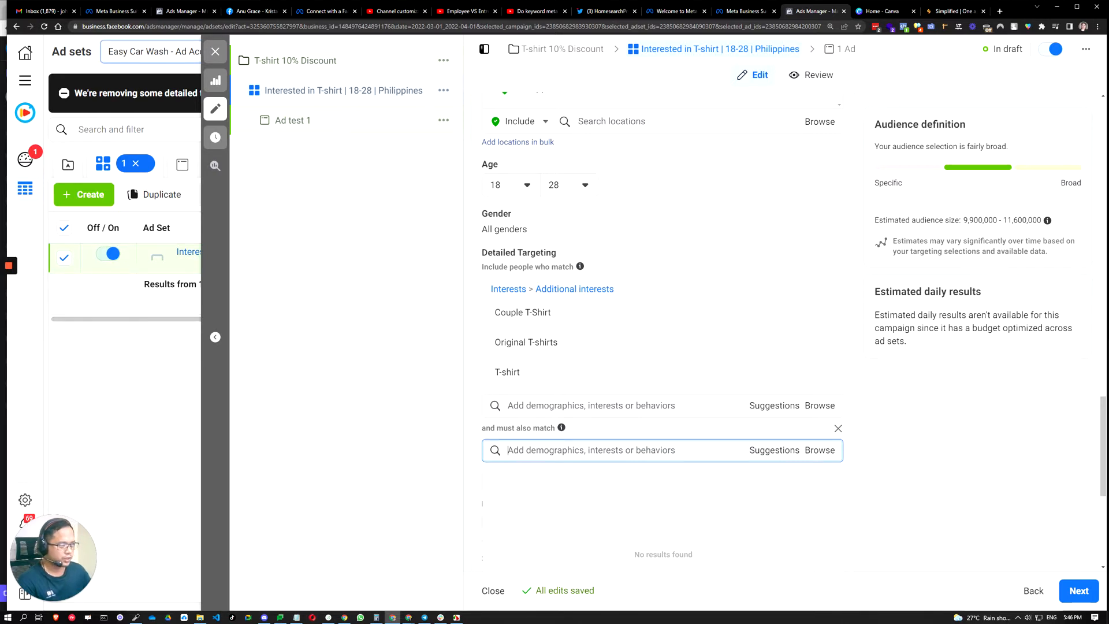
{"action": "type", "text": "Busin"}
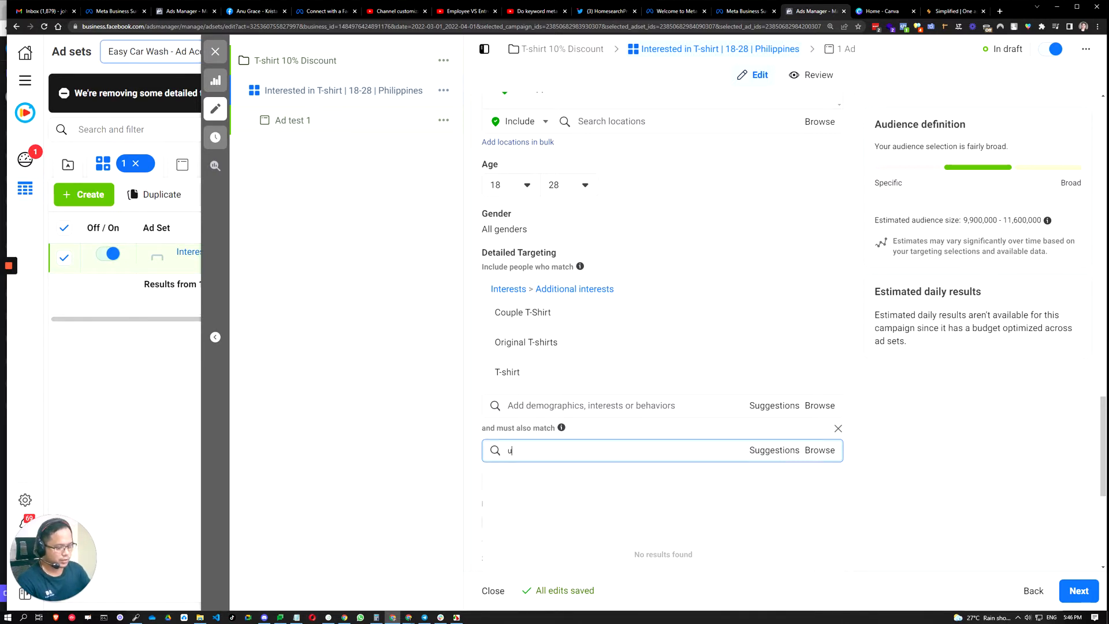
{"action": "type", "text": "ess"}
{"action": "scroll", "coordinate": [709, 410], "scroll_direction": "down", "scroll_amount": 2}
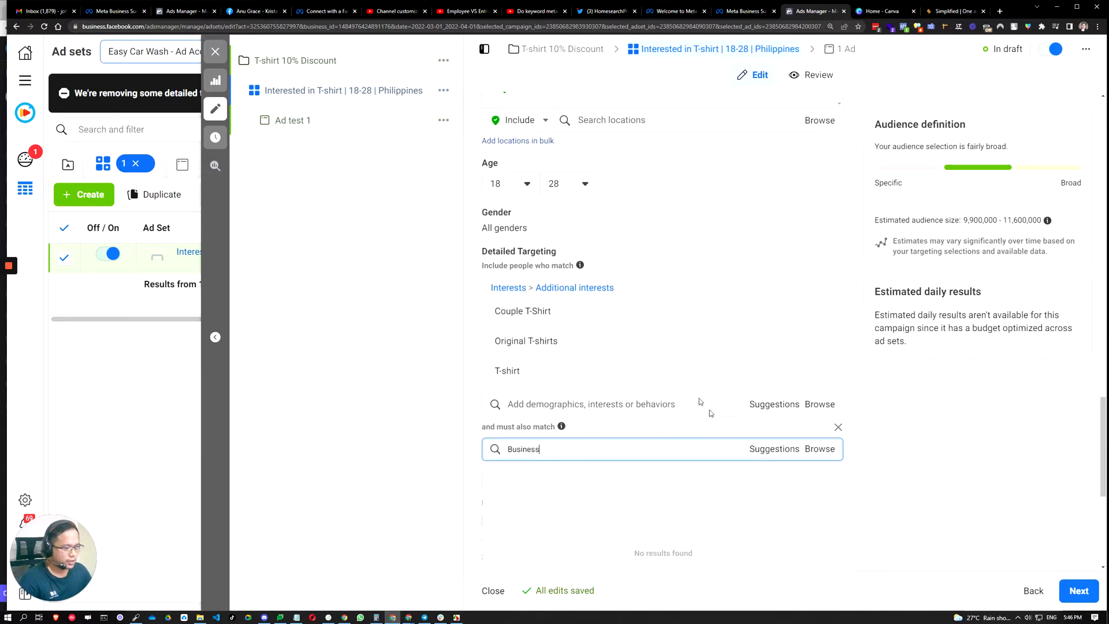
{"action": "left_click", "coordinate": [540, 351]}
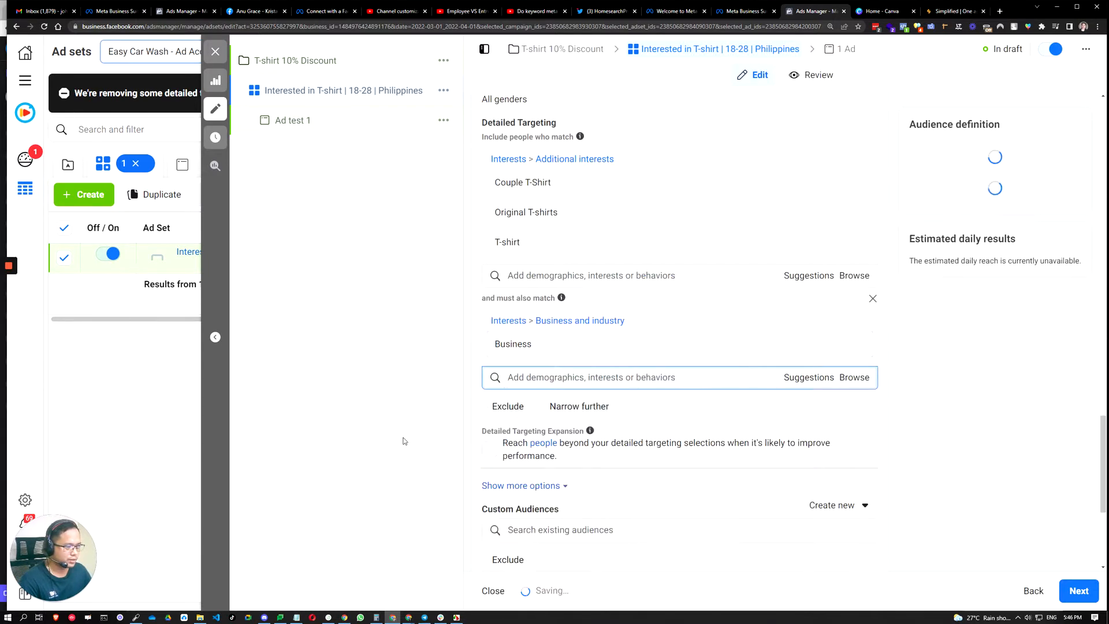
{"action": "type", "text": "entrep"}
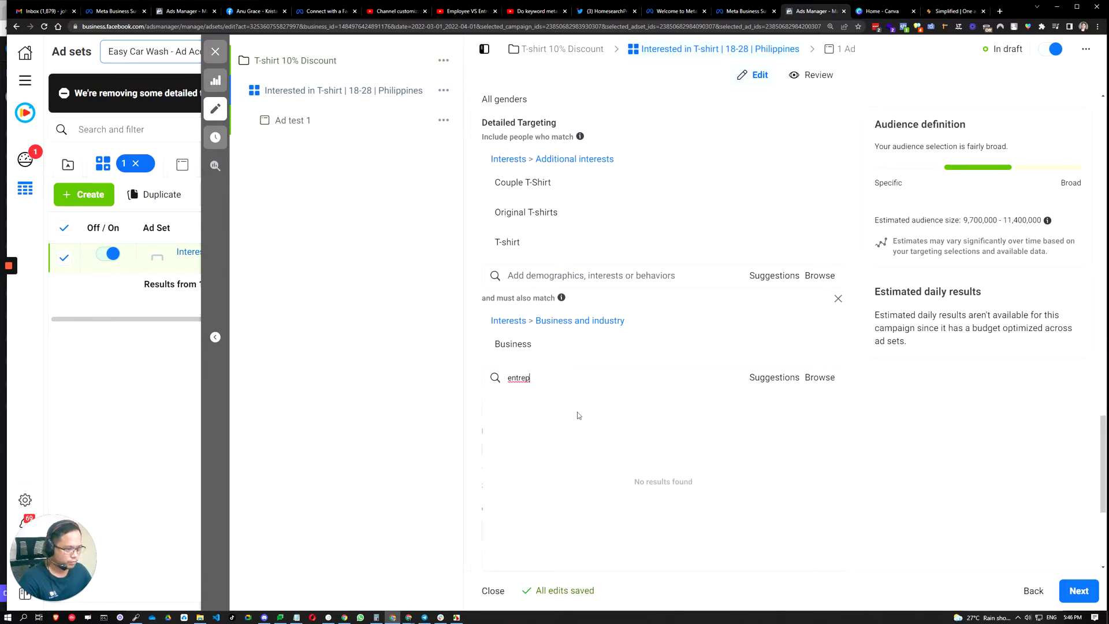
{"action": "left_click", "coordinate": [551, 414]}
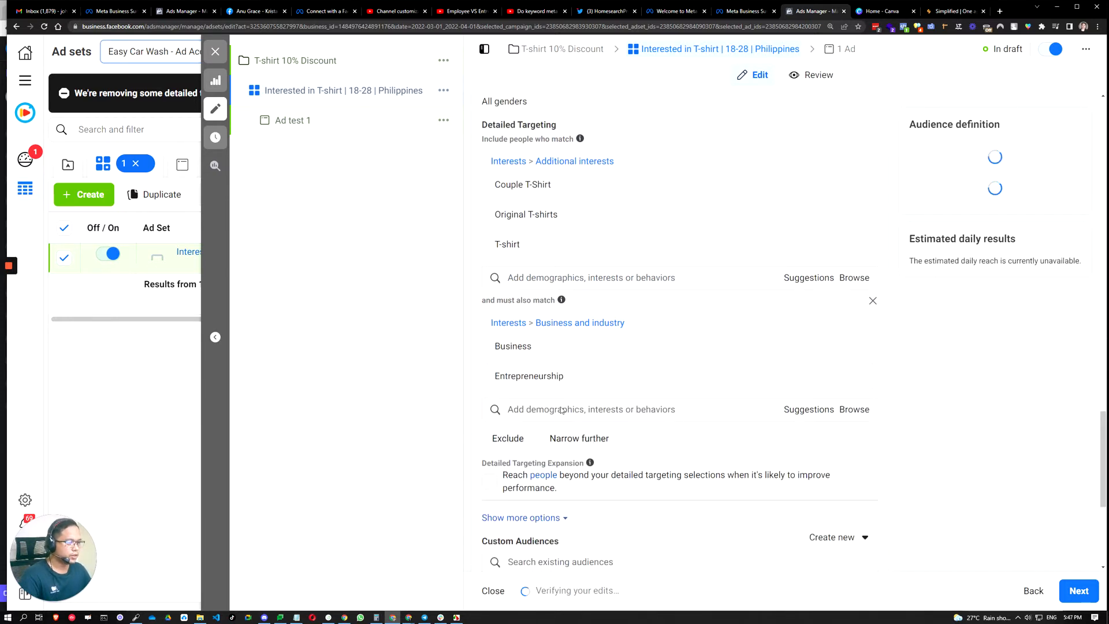
{"action": "scroll", "coordinate": [562, 410], "scroll_direction": "up", "scroll_amount": 2}
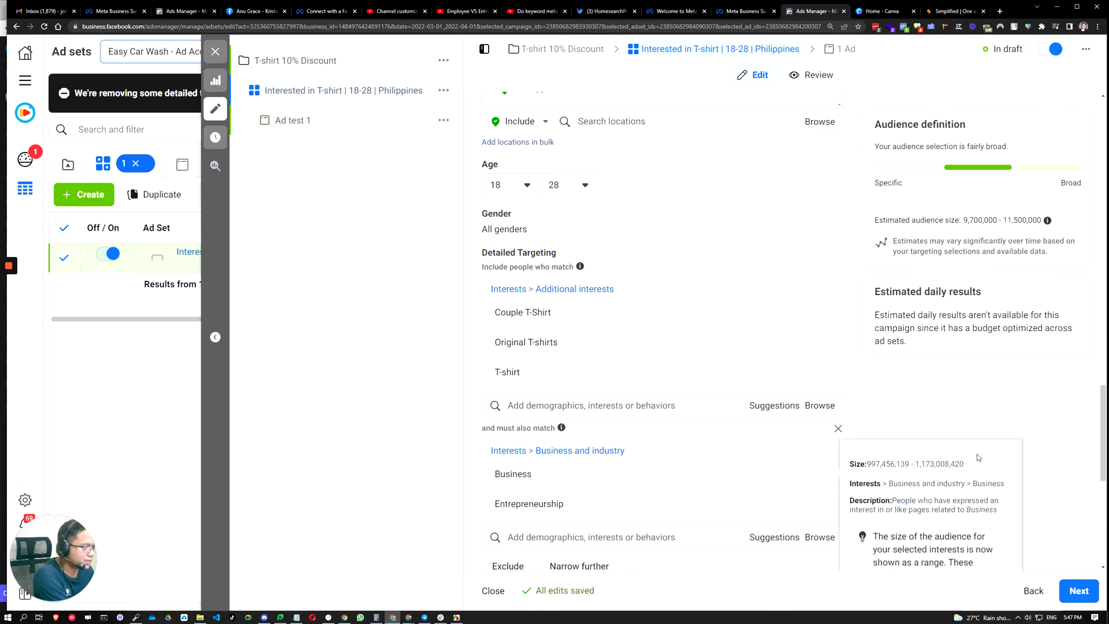
{"action": "scroll", "coordinate": [982, 427], "scroll_direction": "down", "scroll_amount": 2}
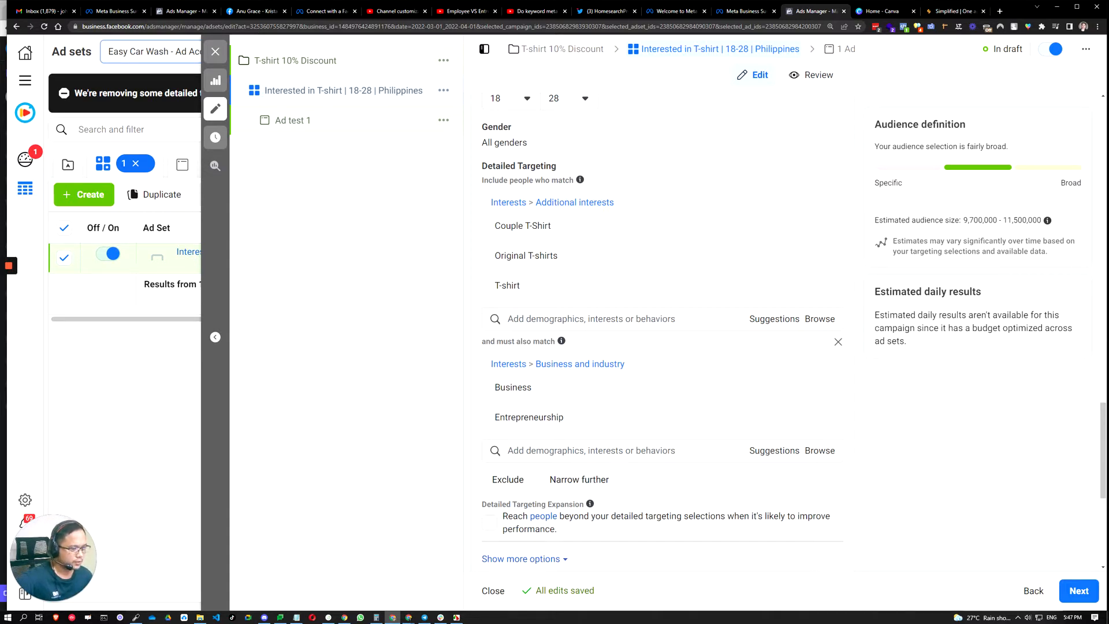
{"action": "left_click", "coordinate": [552, 451]}
{"action": "left_click", "coordinate": [415, 379]}
{"action": "left_click", "coordinate": [541, 319]}
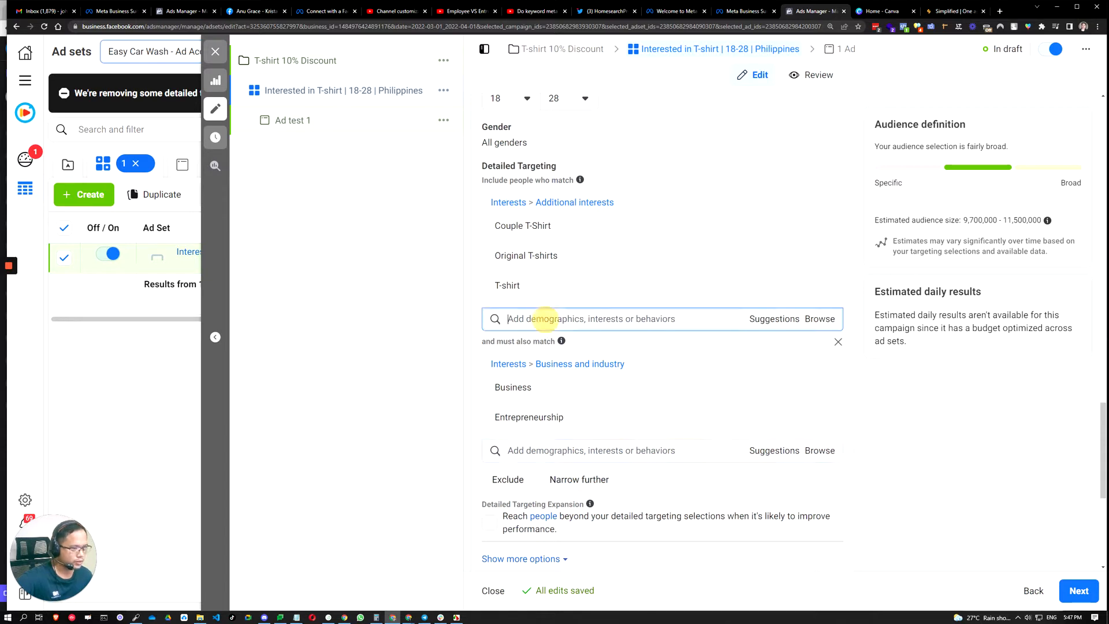
{"action": "left_click", "coordinate": [377, 404]}
{"action": "scroll", "coordinate": [943, 485], "scroll_direction": "down", "scroll_amount": 2}
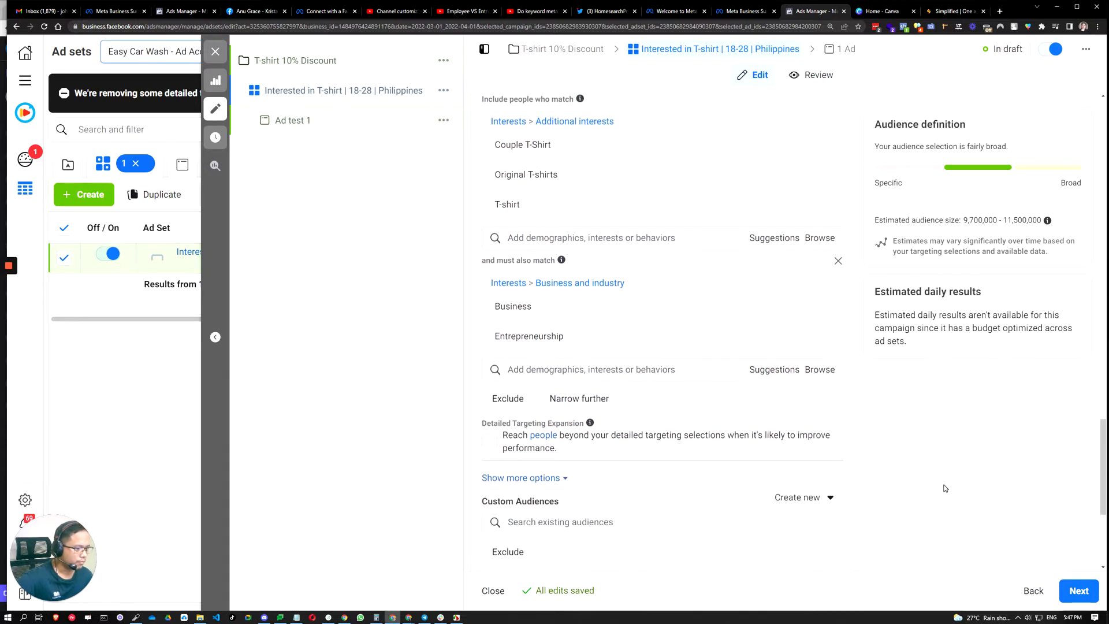
Browse the targeting categories for the narrowed audience and examine the subcategories under Demographics
{"action": "left_click", "coordinate": [821, 368]}
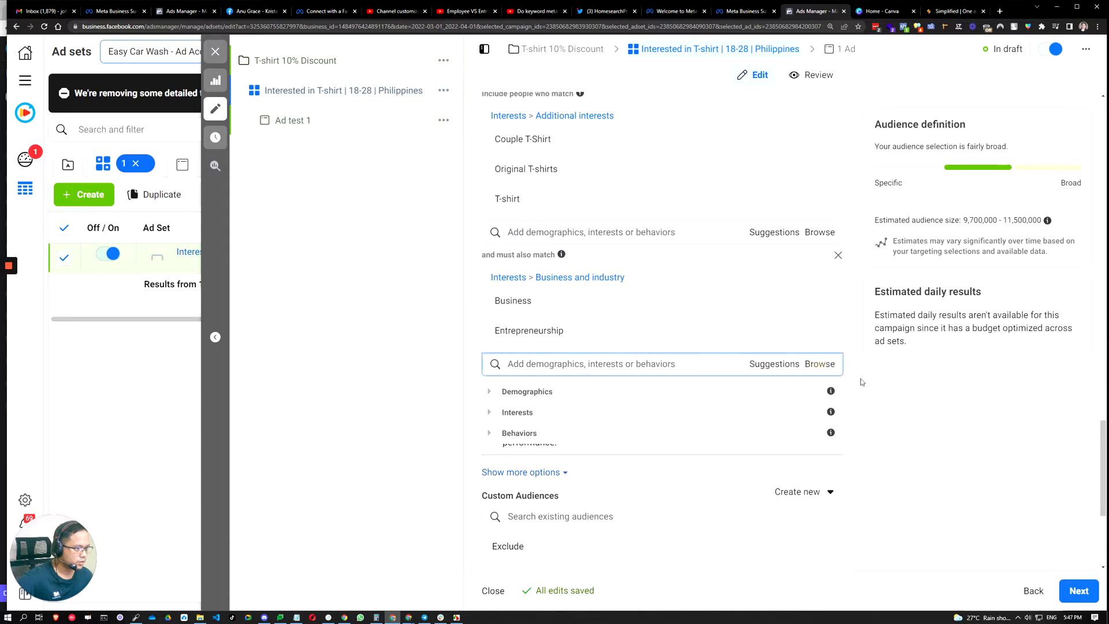
{"action": "left_click", "coordinate": [489, 393]}
{"action": "left_click", "coordinate": [490, 394]}
{"action": "left_click", "coordinate": [927, 405]}
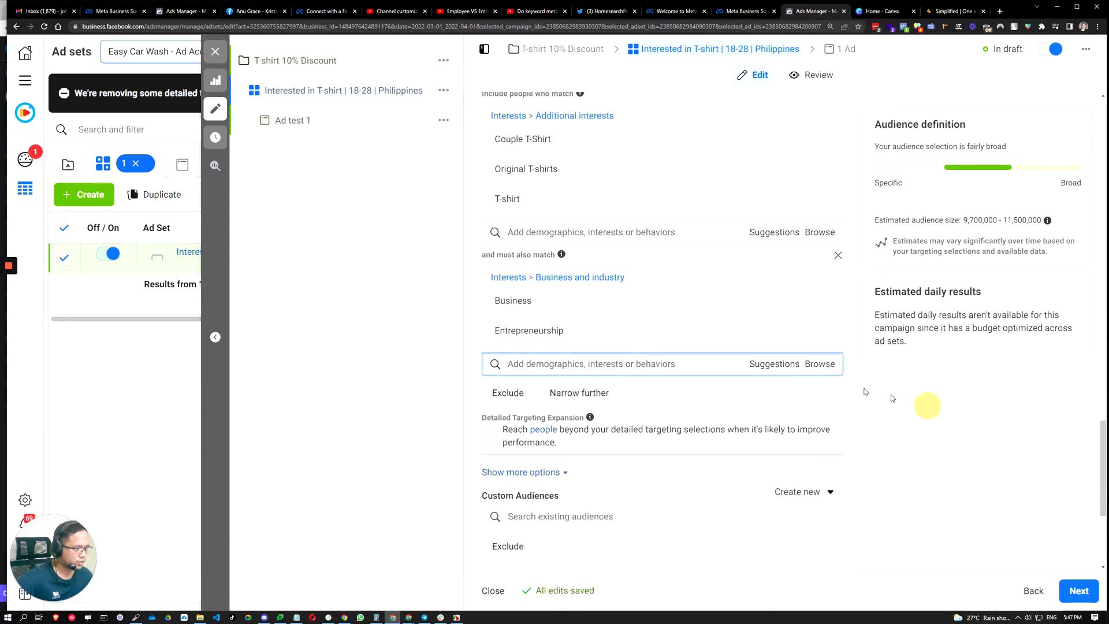
{"action": "left_click", "coordinate": [827, 369]}
{"action": "left_click", "coordinate": [490, 392]}
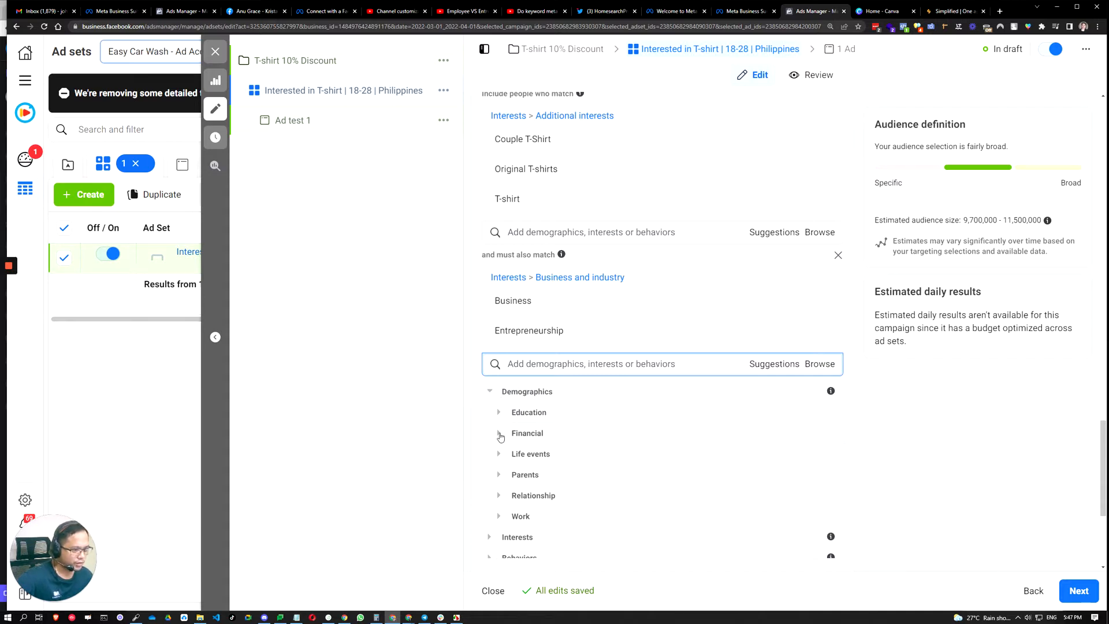
{"action": "left_click", "coordinate": [490, 391]}
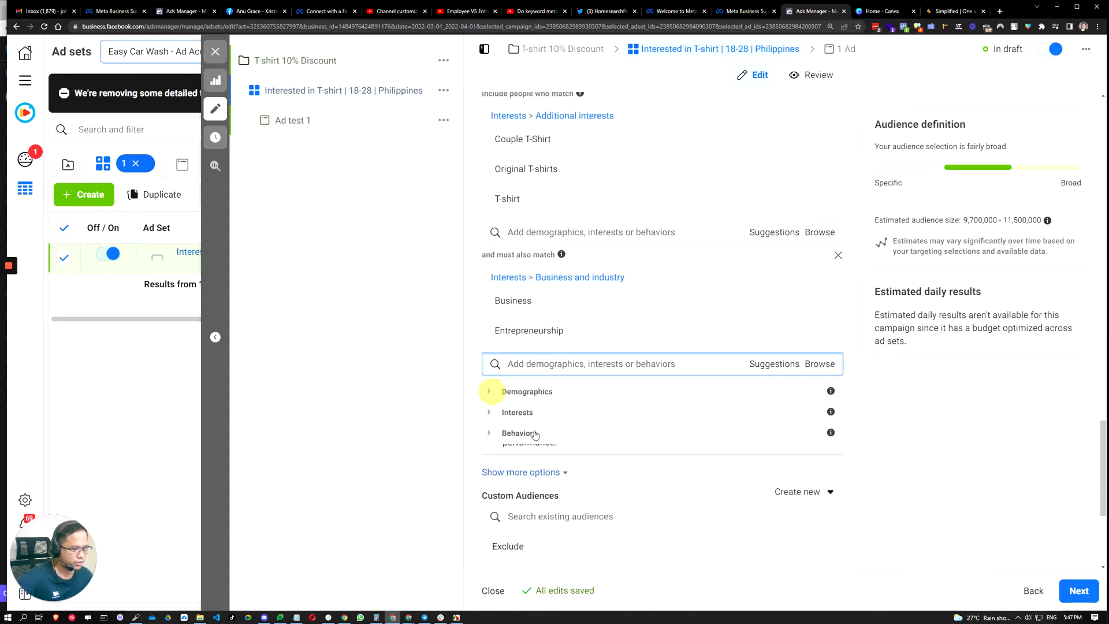
Browse the Business and industry interests and add Marketing to the must-also-match group
{"action": "left_click", "coordinate": [489, 414]}
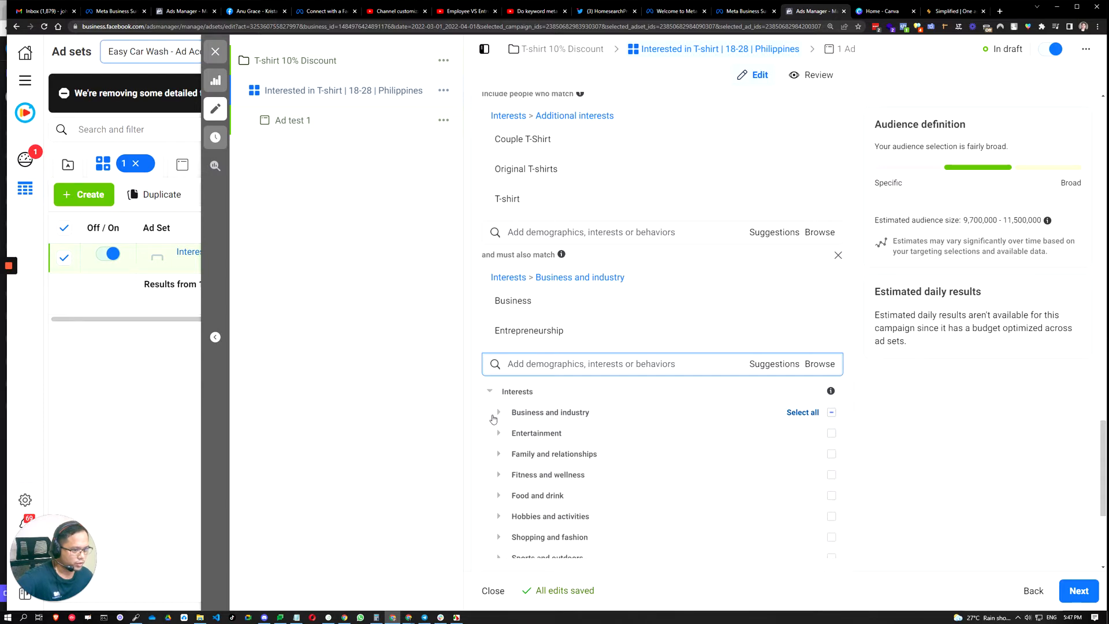
{"action": "left_click", "coordinate": [499, 413]}
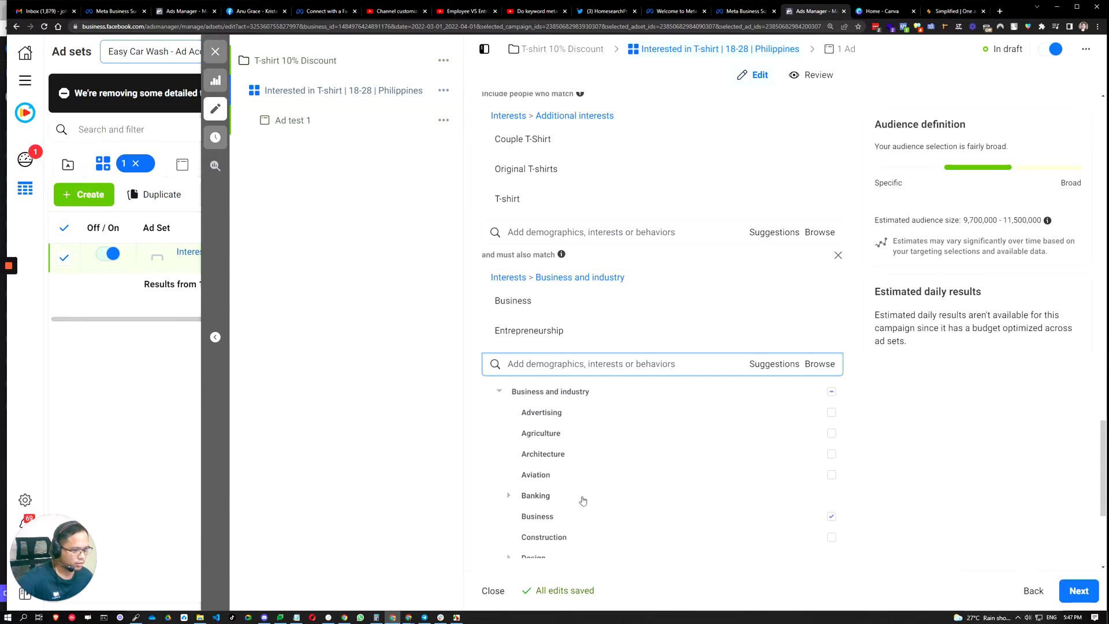
{"action": "scroll", "coordinate": [581, 500], "scroll_direction": "down", "scroll_amount": 1}
{"action": "scroll", "coordinate": [577, 497], "scroll_direction": "down", "scroll_amount": 1}
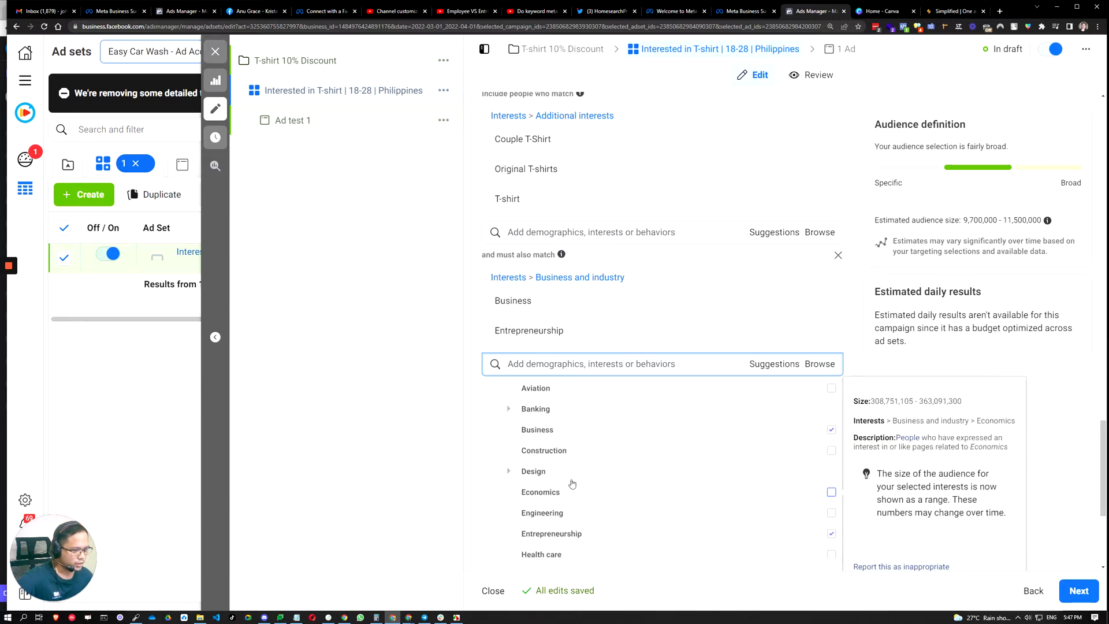
{"action": "scroll", "coordinate": [563, 499], "scroll_direction": "down", "scroll_amount": 1}
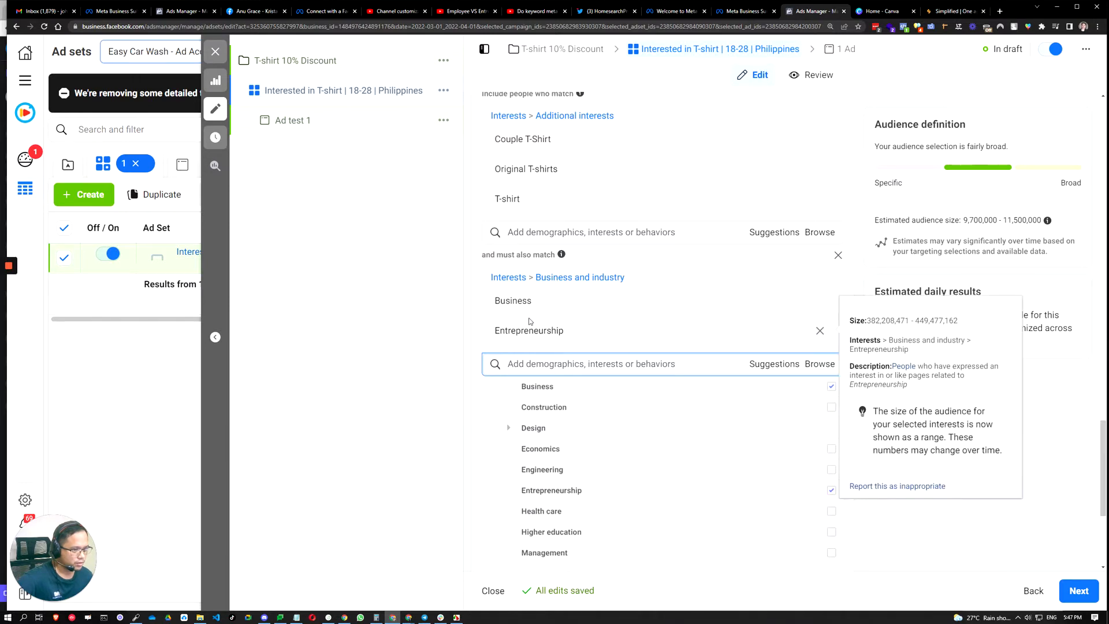
{"action": "scroll", "coordinate": [602, 491], "scroll_direction": "down", "scroll_amount": 1}
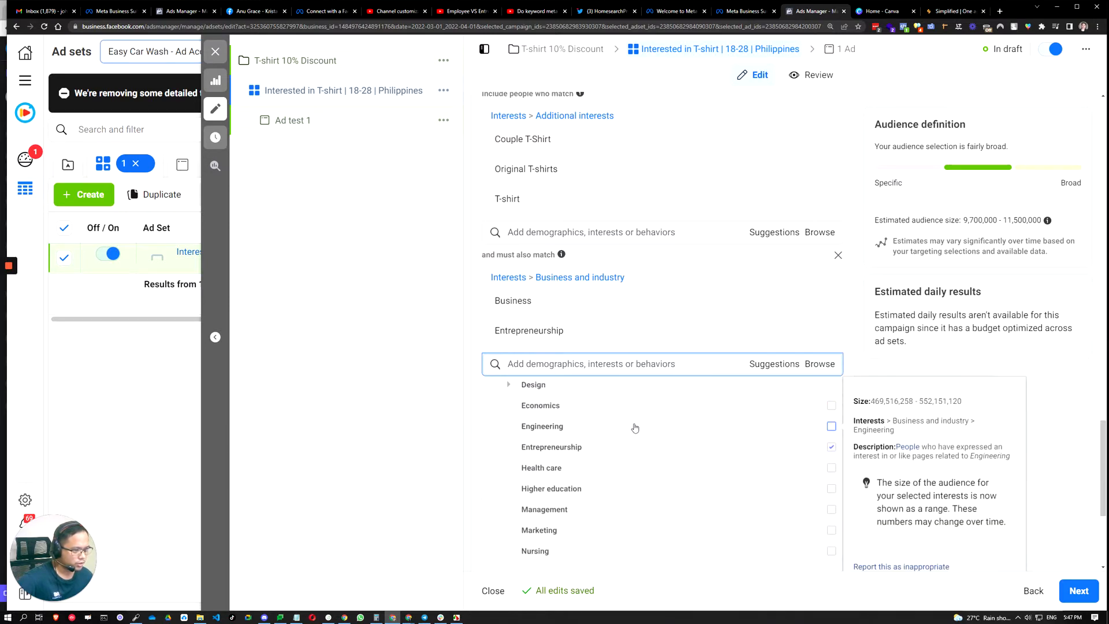
{"action": "scroll", "coordinate": [710, 474], "scroll_direction": "down", "scroll_amount": 2}
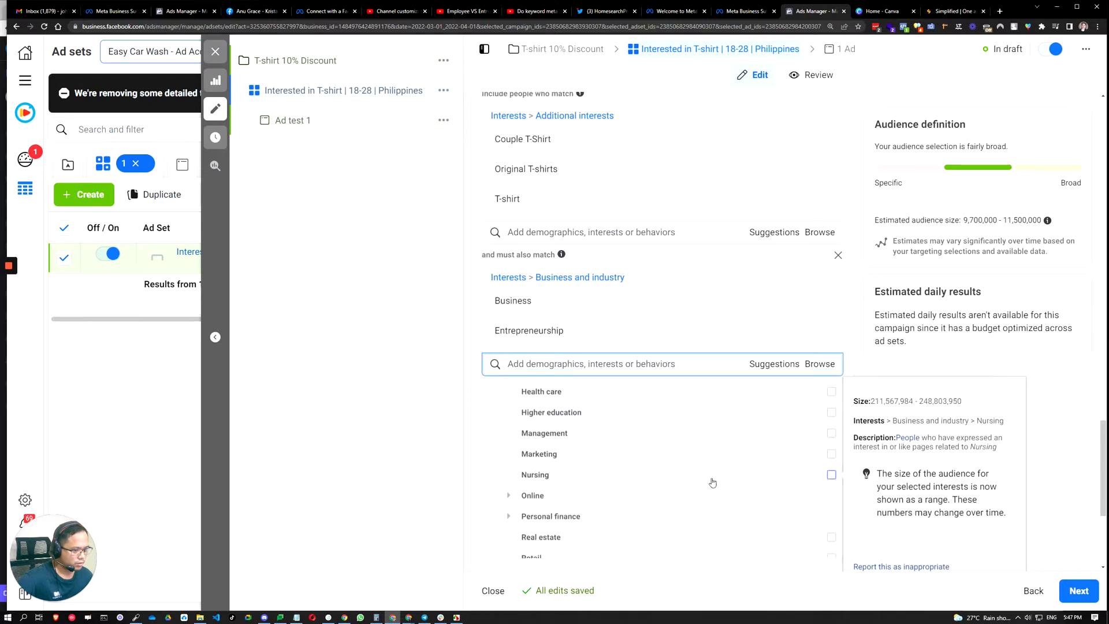
{"action": "left_click", "coordinate": [832, 443]}
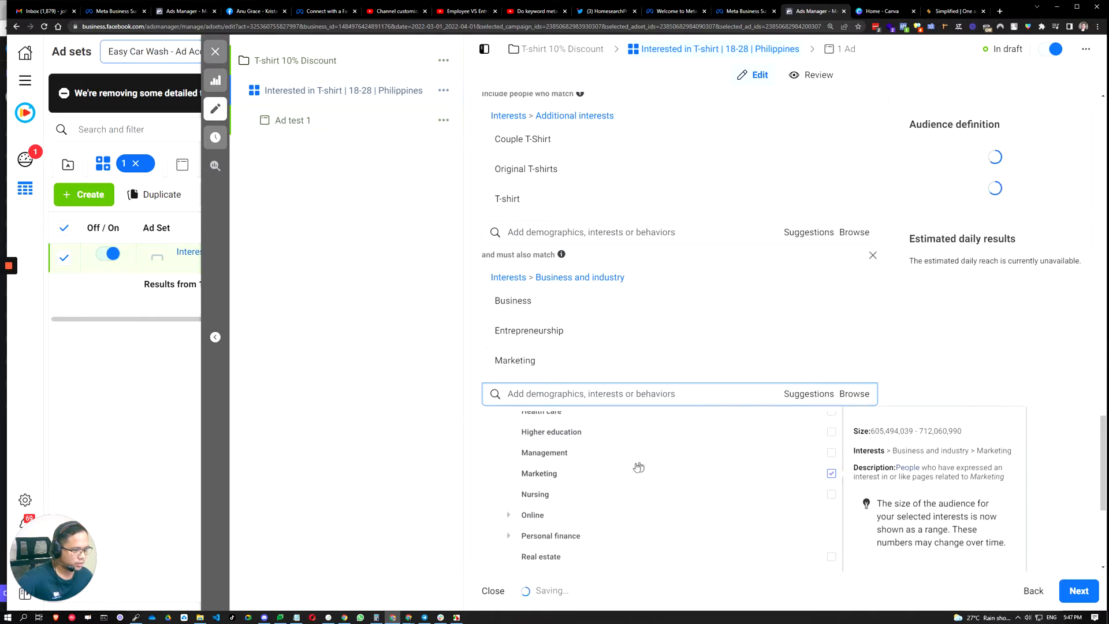
Add the Digital marketing interest from the Online subcategory to the must-also-match group
{"action": "left_click", "coordinate": [509, 515]}
{"action": "scroll", "coordinate": [606, 470], "scroll_direction": "down", "scroll_amount": 2}
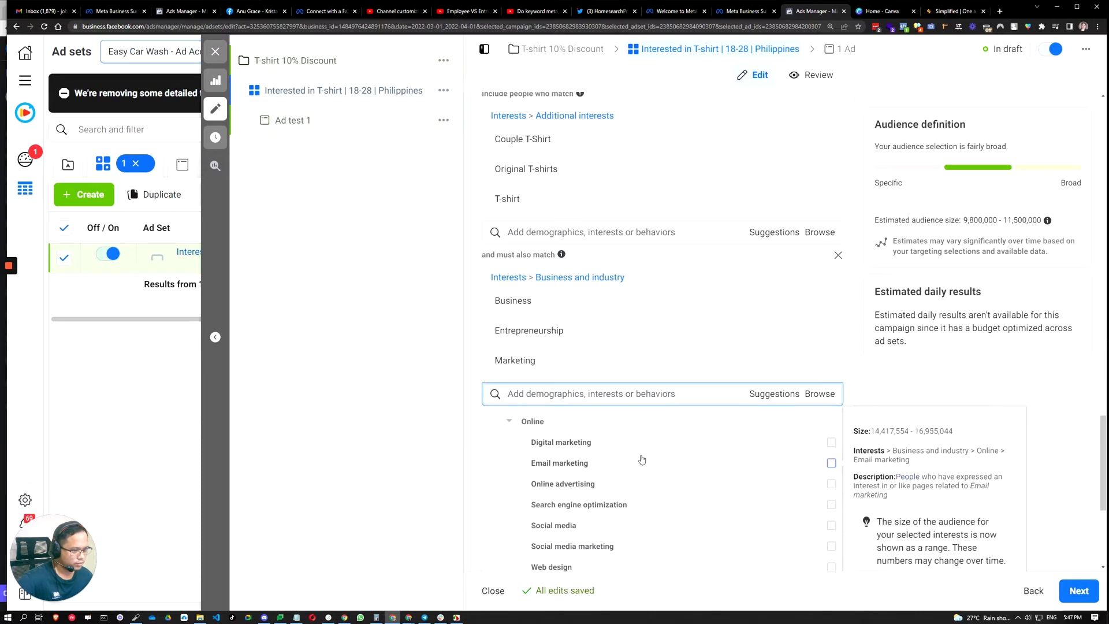
{"action": "left_click", "coordinate": [831, 442]}
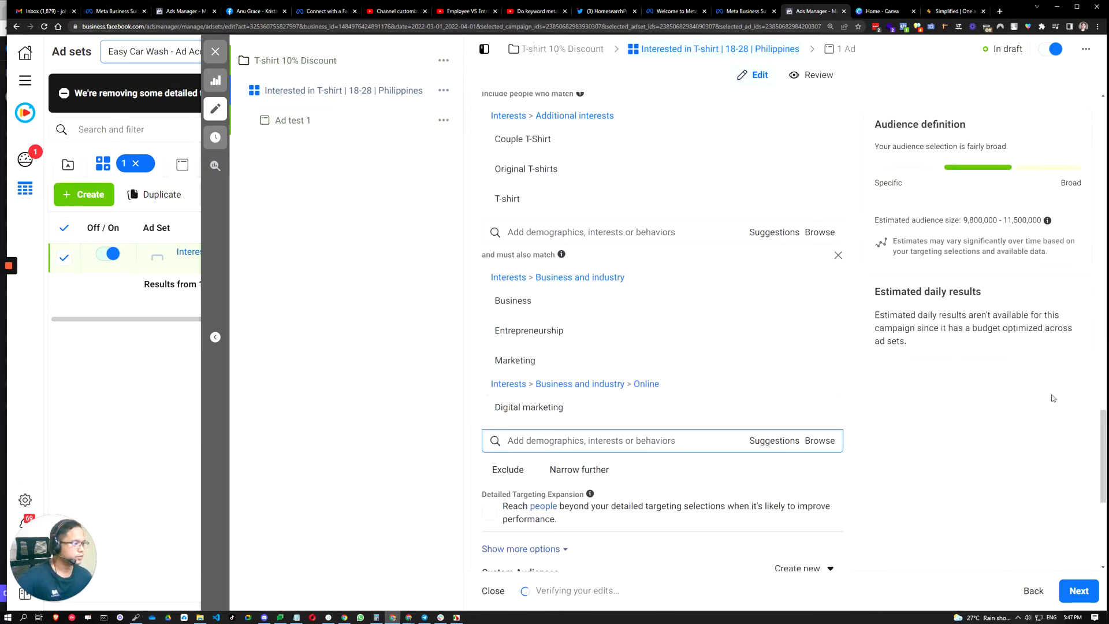
Review the included and must-also-match interests together with the estimated audience size in the audience definition
{"action": "scroll", "coordinate": [614, 442], "scroll_direction": "down", "scroll_amount": 1}
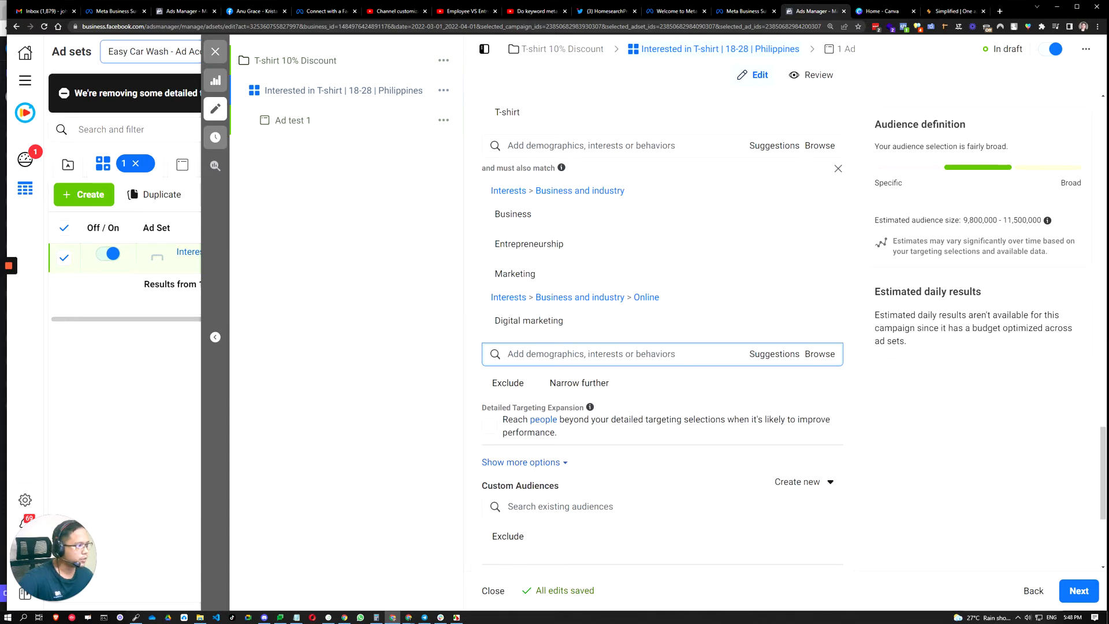
{"action": "scroll", "coordinate": [975, 425], "scroll_direction": "up", "scroll_amount": 3}
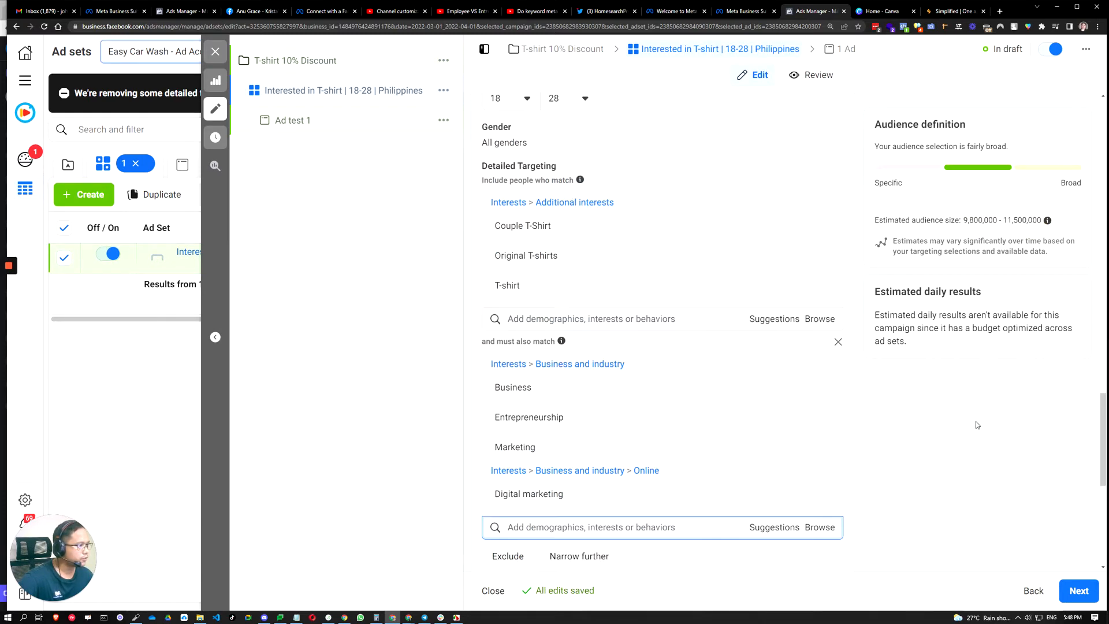
{"action": "scroll", "coordinate": [975, 425], "scroll_direction": "down", "scroll_amount": 3}
{"action": "left_click_drag", "start_coordinate": [963, 221], "coordinate": [1050, 228]}
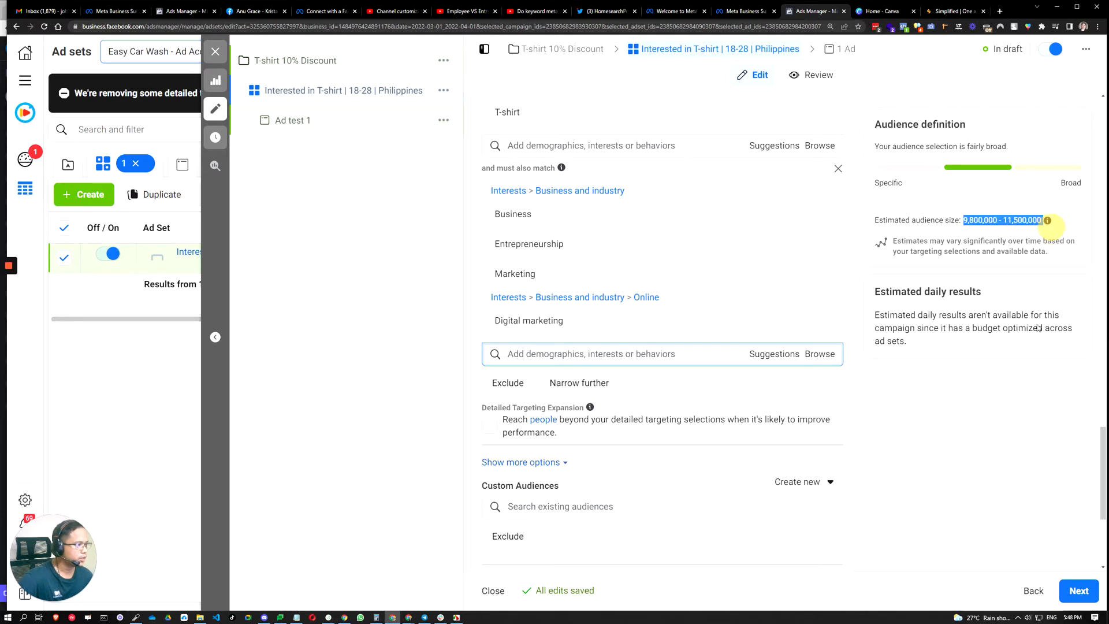
{"action": "left_click", "coordinate": [1007, 406]}
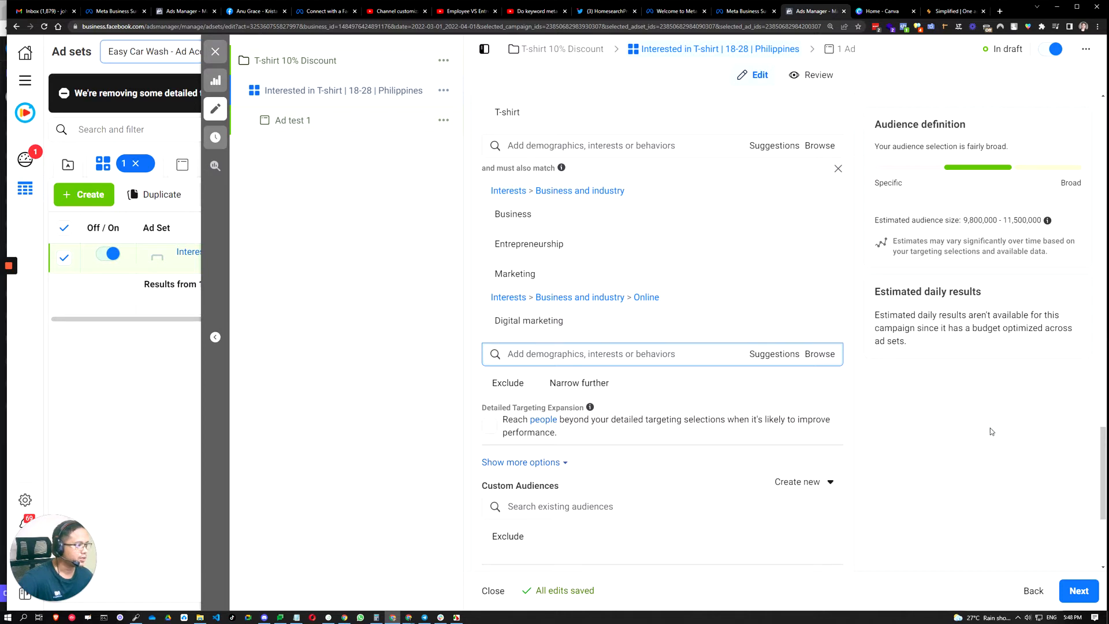
{"action": "scroll", "coordinate": [979, 483], "scroll_direction": "up", "scroll_amount": 1}
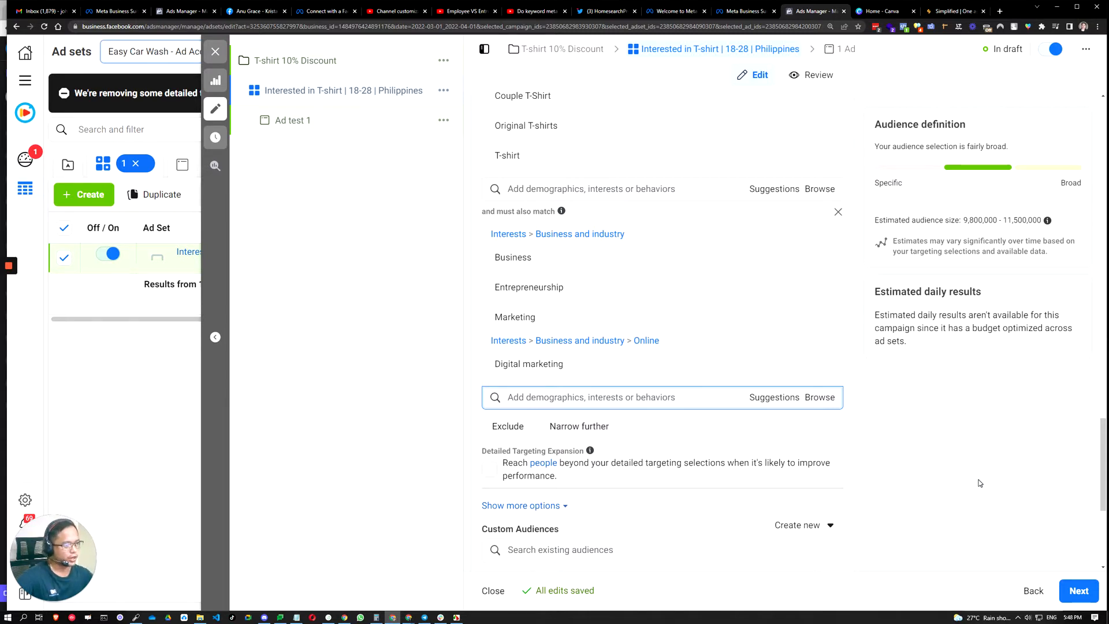
{"action": "scroll", "coordinate": [980, 483], "scroll_direction": "down", "scroll_amount": 3}
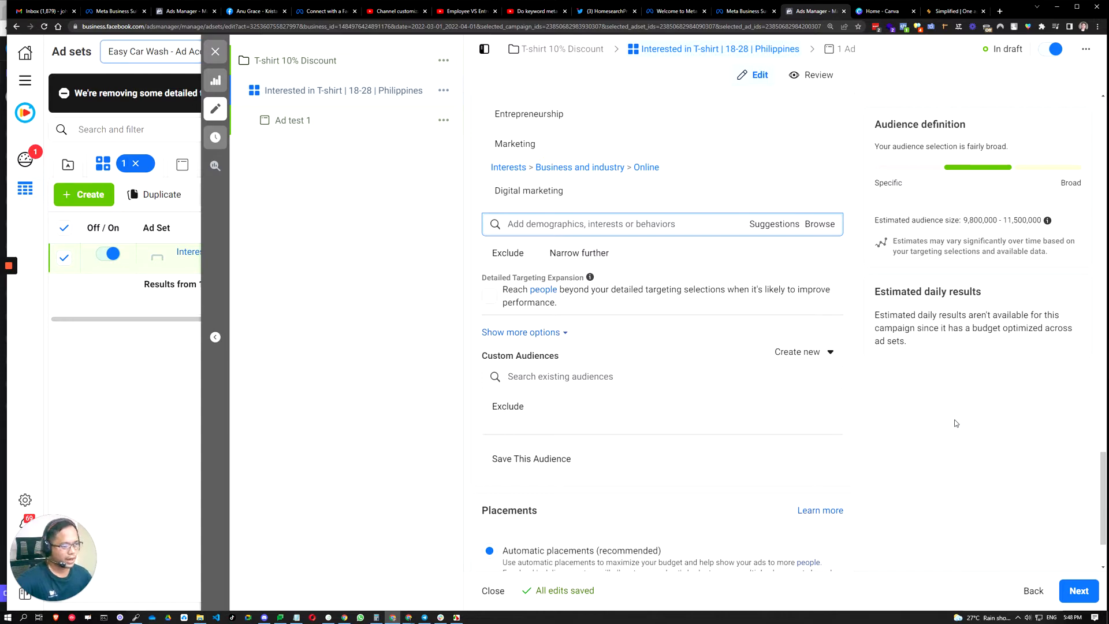
{"action": "left_click", "coordinate": [619, 253]}
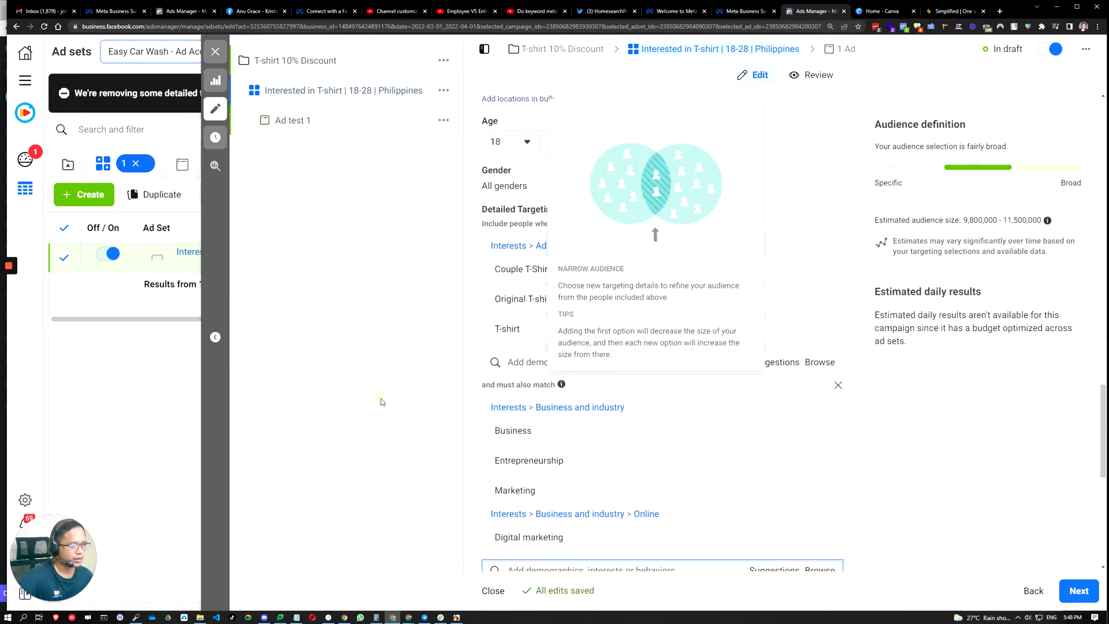
{"action": "scroll", "coordinate": [954, 451], "scroll_direction": "down", "scroll_amount": 6}
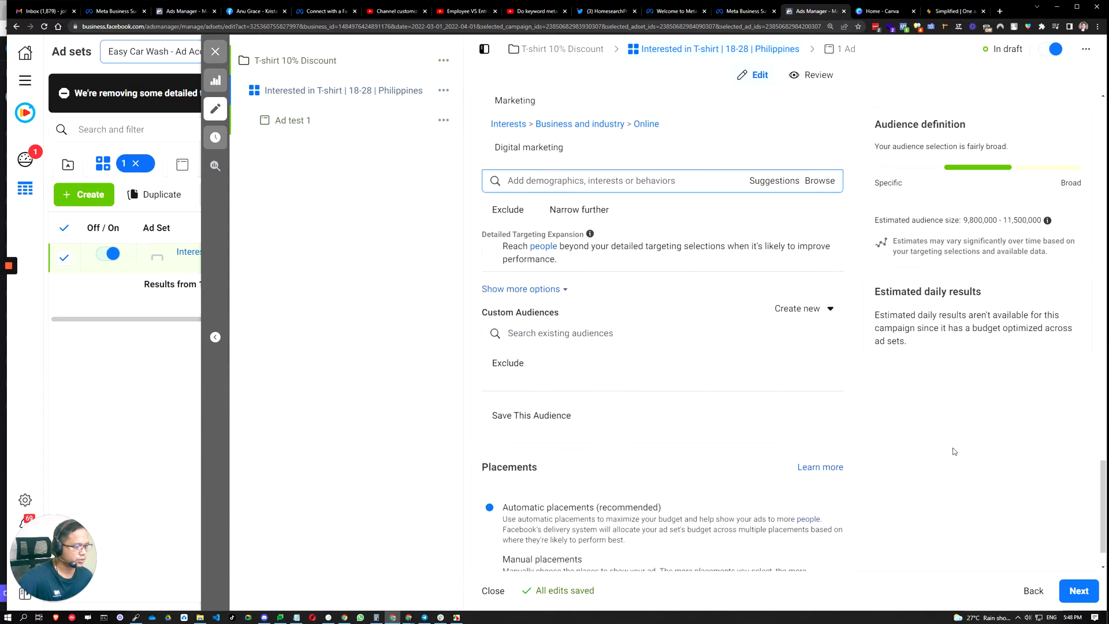
Switch the ad set's placements to Manual placements
{"action": "scroll", "coordinate": [958, 457], "scroll_direction": "down", "scroll_amount": 1}
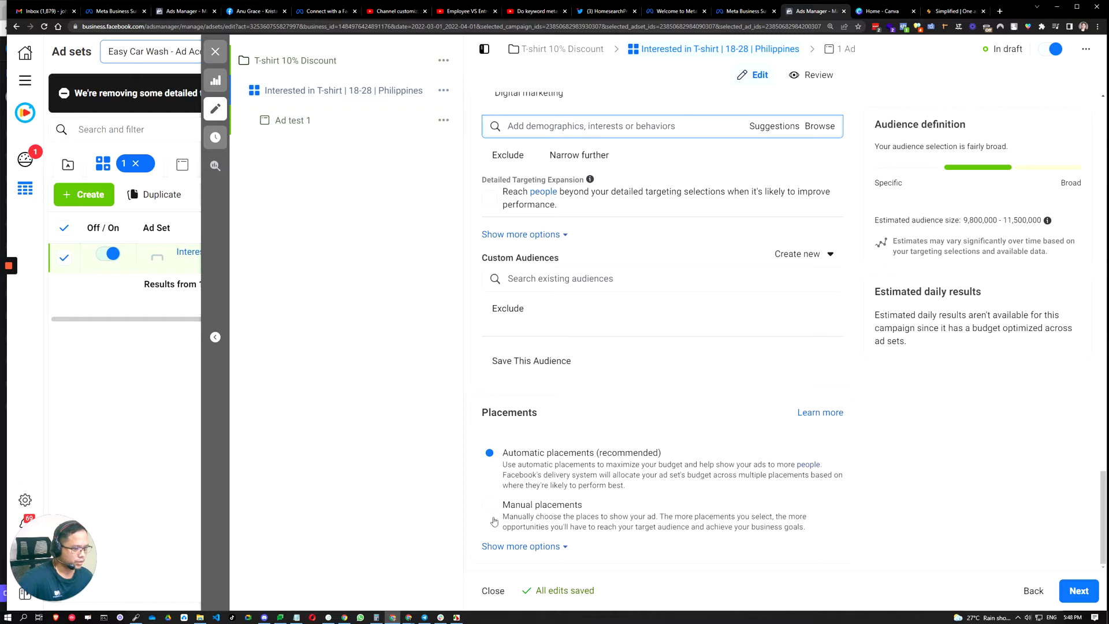
{"action": "left_click_drag", "start_coordinate": [534, 412], "coordinate": [482, 415]}
{"action": "left_click", "coordinate": [923, 437]}
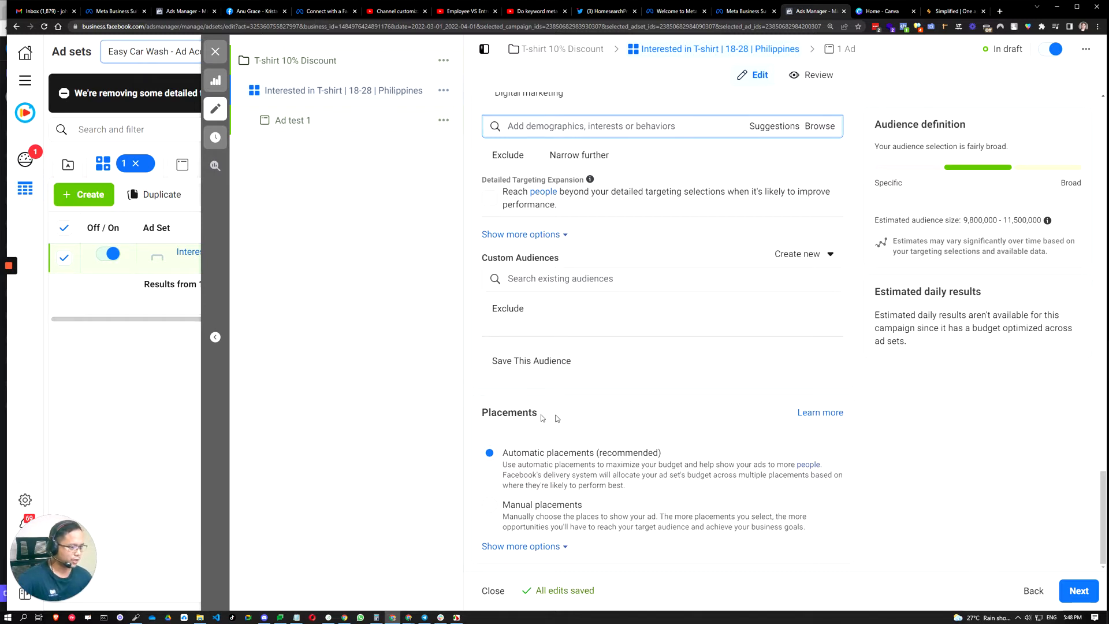
{"action": "left_click_drag", "start_coordinate": [543, 417], "coordinate": [460, 416]}
{"action": "left_click", "coordinate": [906, 448]}
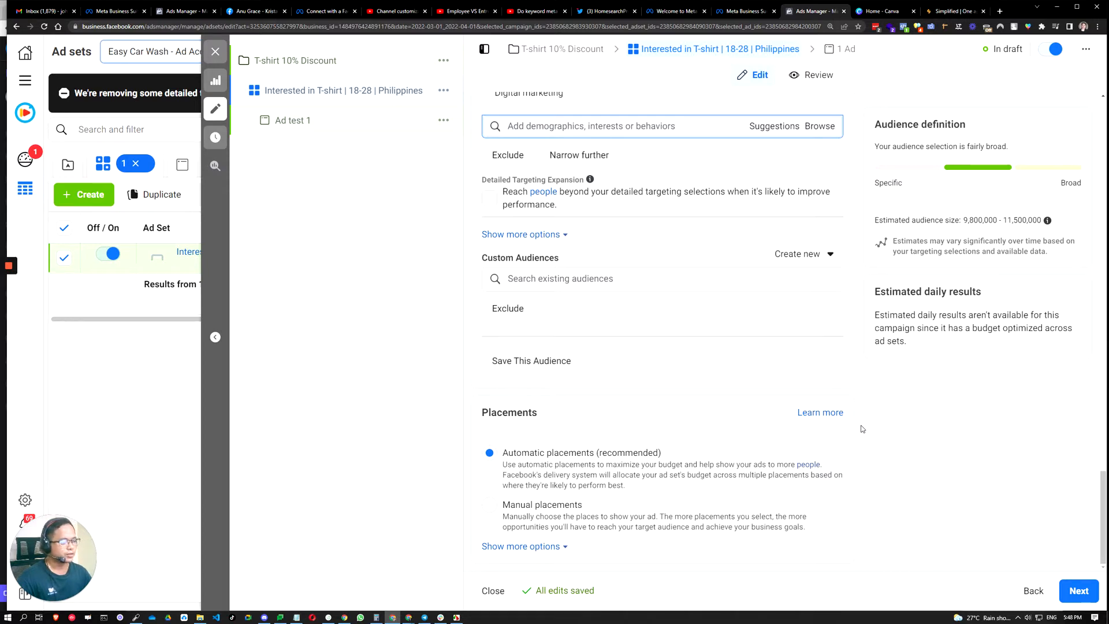
{"action": "left_click", "coordinate": [489, 504]}
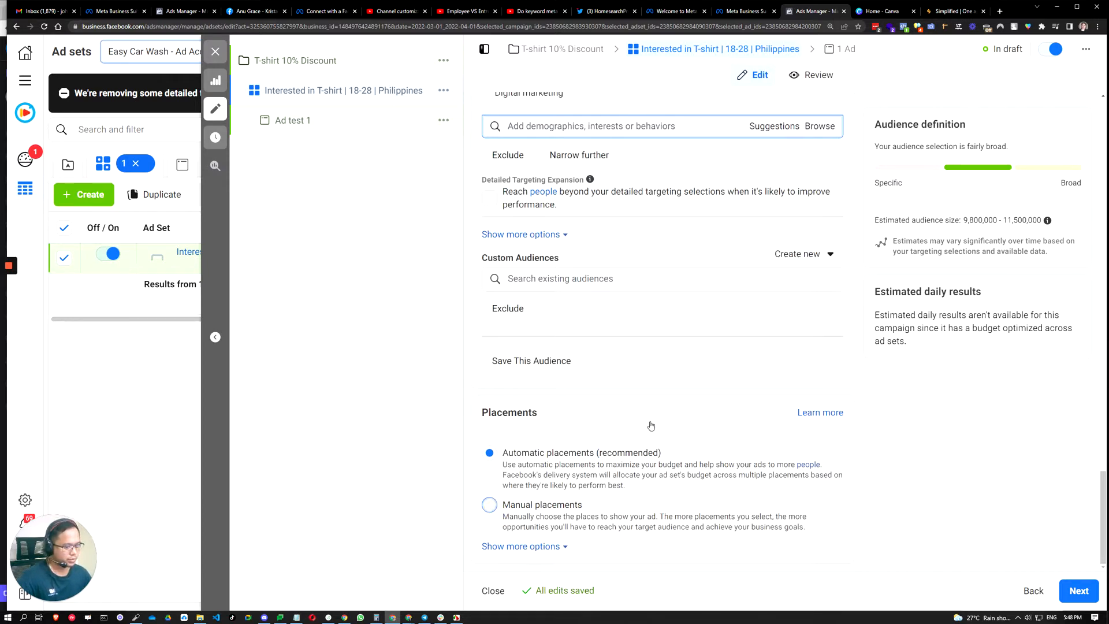
Examine the manual placement options, from the platforms and Feeds through Stories and Reels, Search and Messages to Apps and sites
{"action": "scroll", "coordinate": [722, 428], "scroll_direction": "down", "scroll_amount": 1}
{"action": "scroll", "coordinate": [790, 428], "scroll_direction": "down", "scroll_amount": 5}
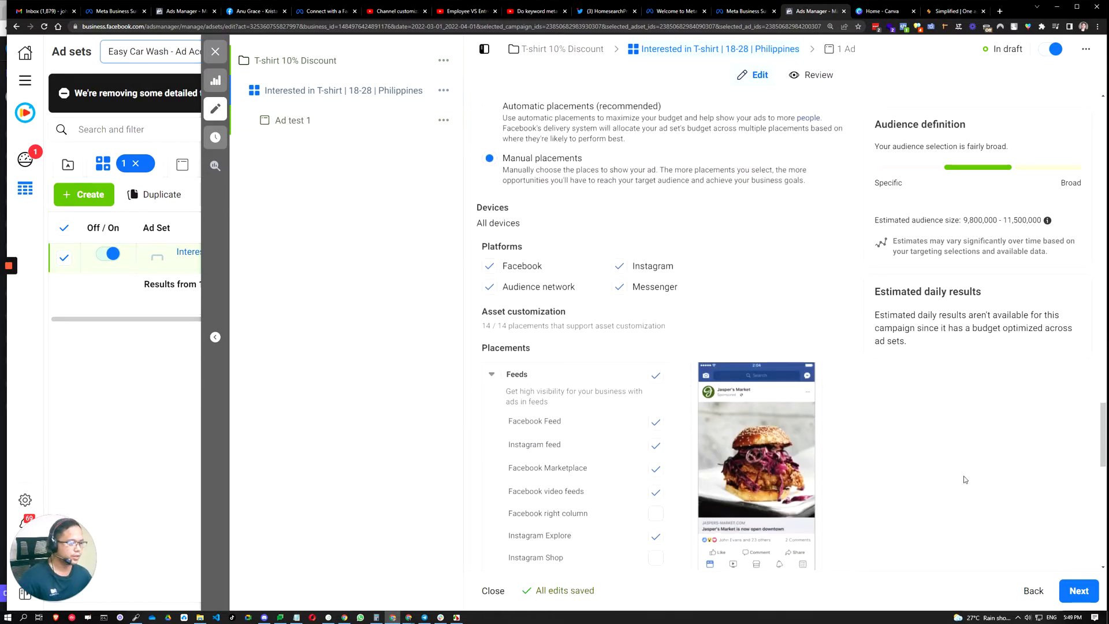
{"action": "scroll", "coordinate": [617, 400], "scroll_direction": "down", "scroll_amount": 1}
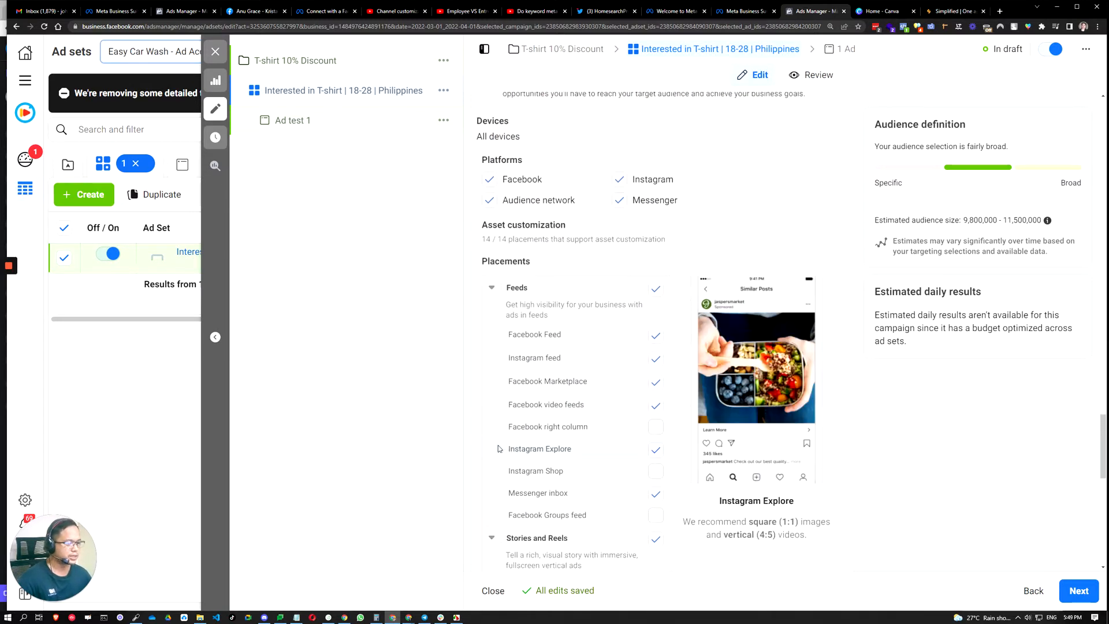
{"action": "scroll", "coordinate": [483, 453], "scroll_direction": "down", "scroll_amount": 2}
{"action": "scroll", "coordinate": [556, 474], "scroll_direction": "down", "scroll_amount": 3}
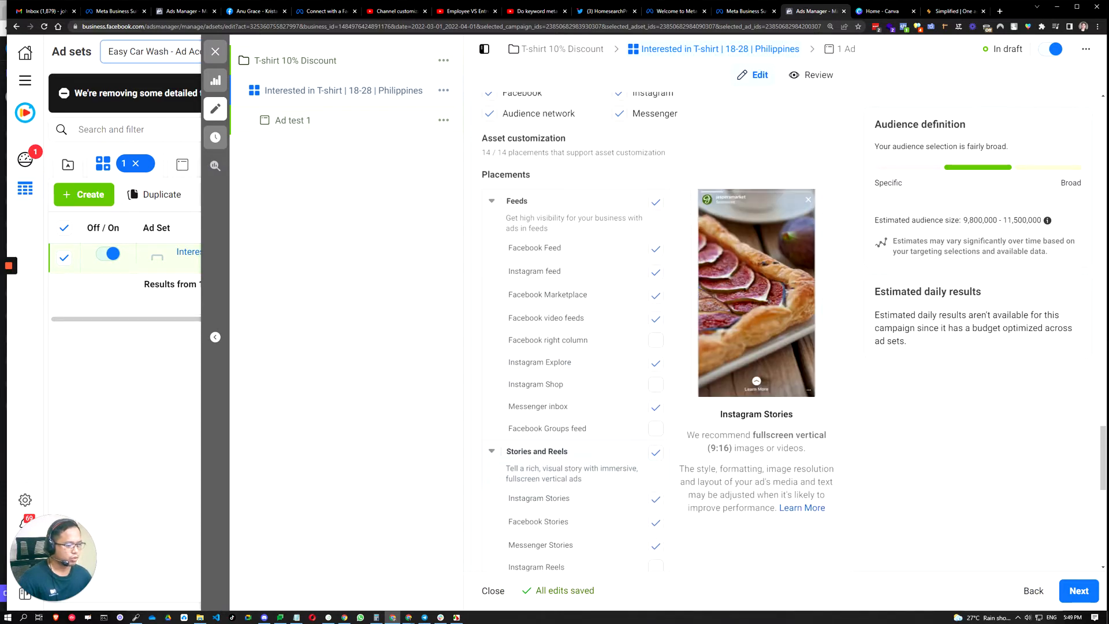
{"action": "scroll", "coordinate": [555, 473], "scroll_direction": "down", "scroll_amount": 6}
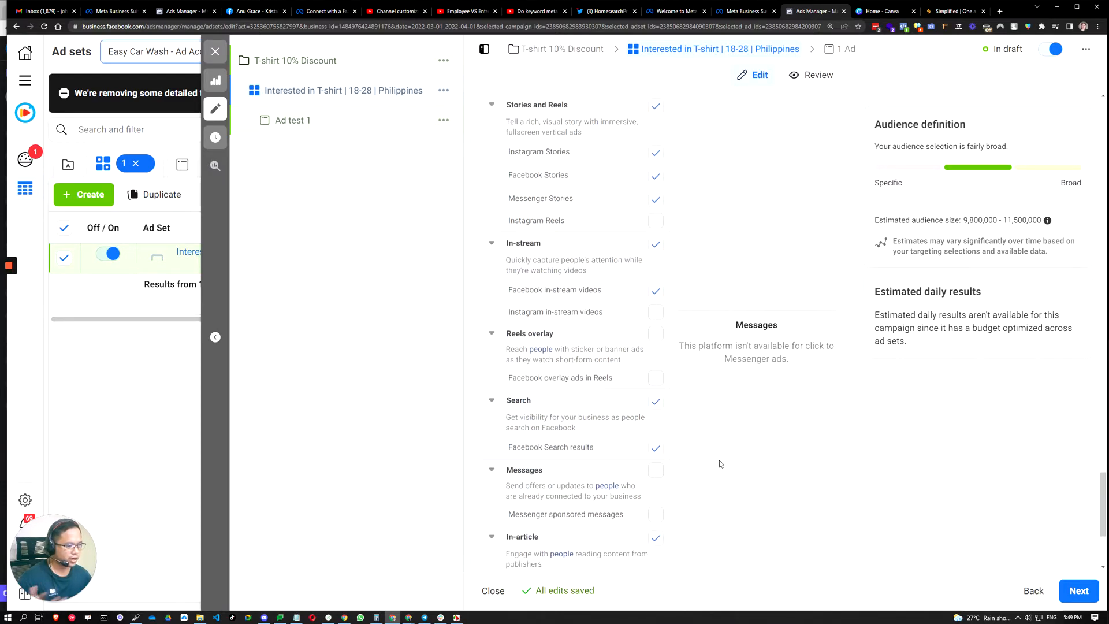
{"action": "scroll", "coordinate": [558, 520], "scroll_direction": "up", "scroll_amount": 10}
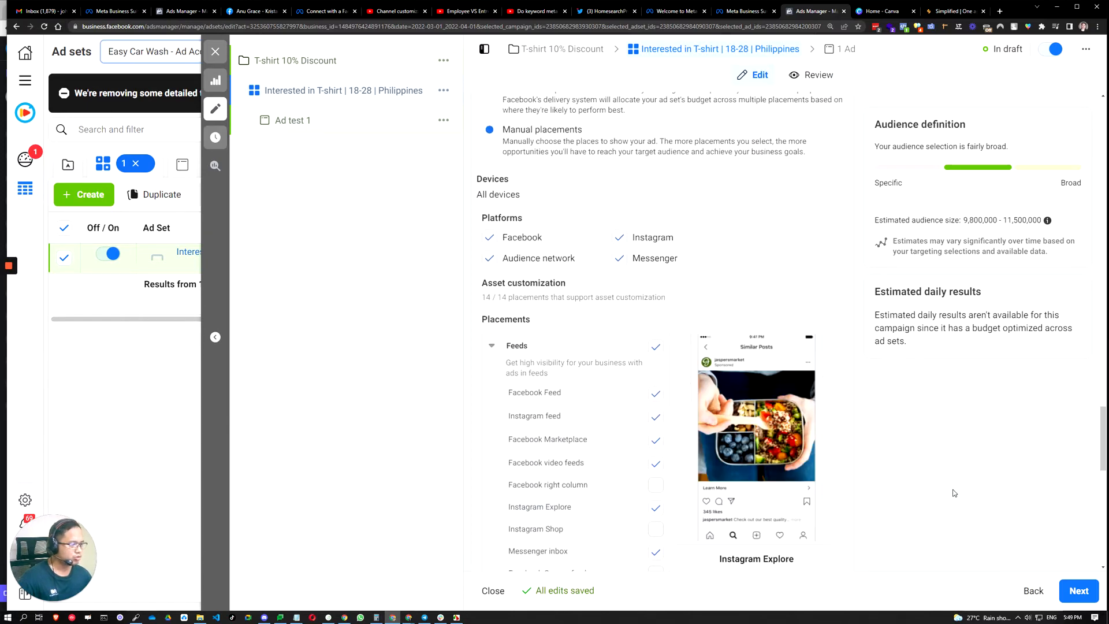
{"action": "scroll", "coordinate": [954, 493], "scroll_direction": "down", "scroll_amount": 2}
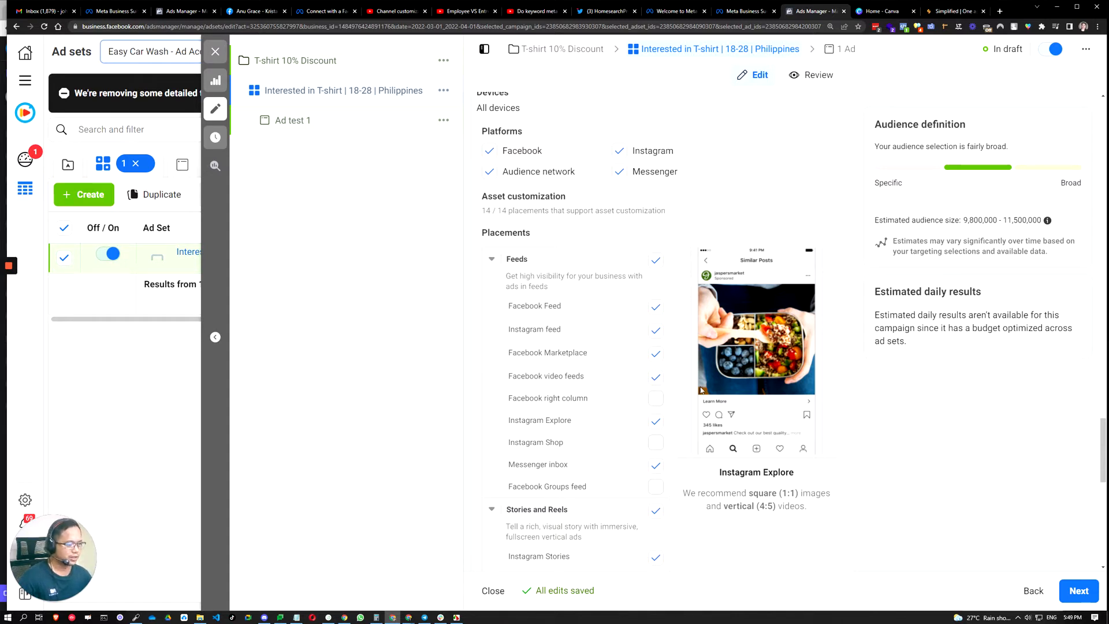
{"action": "scroll", "coordinate": [581, 356], "scroll_direction": "down", "scroll_amount": 8}
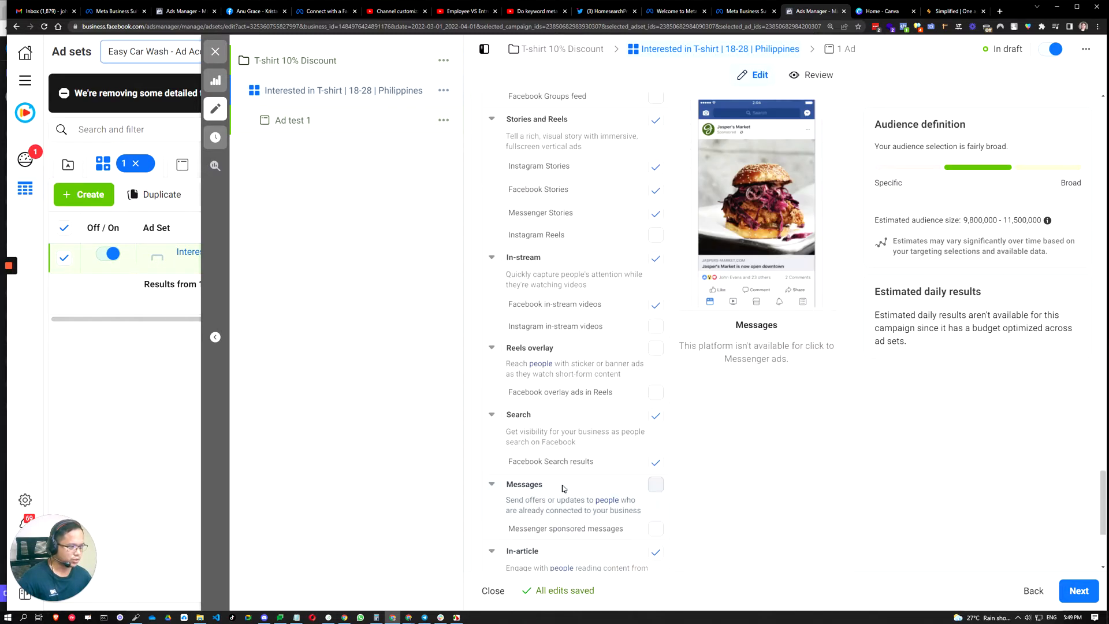
{"action": "scroll", "coordinate": [563, 488], "scroll_direction": "up", "scroll_amount": 8}
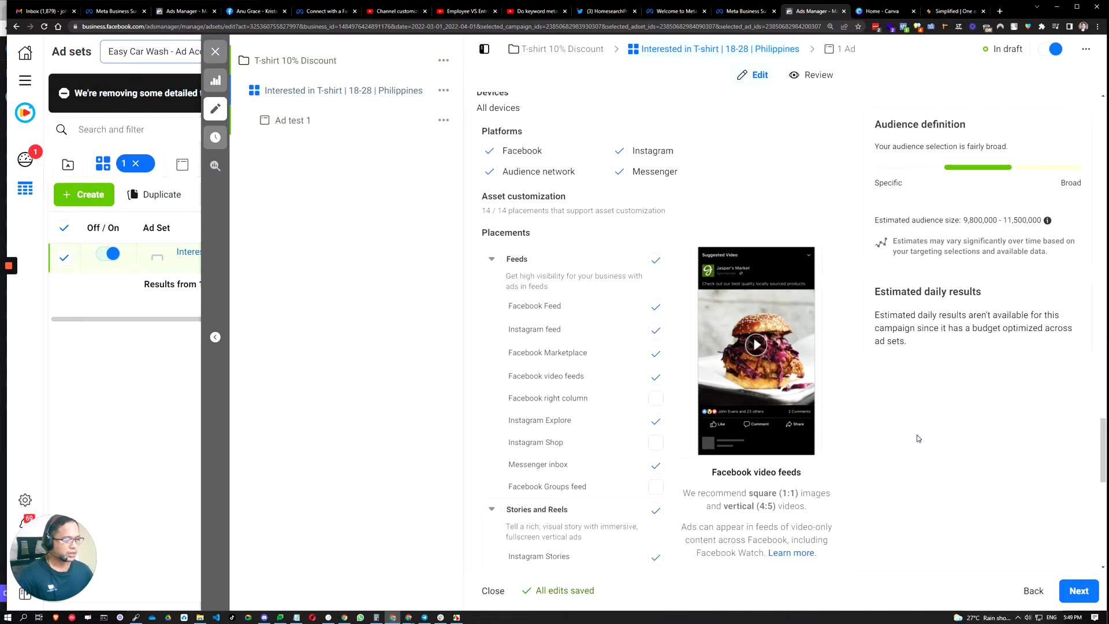
{"action": "scroll", "coordinate": [904, 427], "scroll_direction": "down", "scroll_amount": 4}
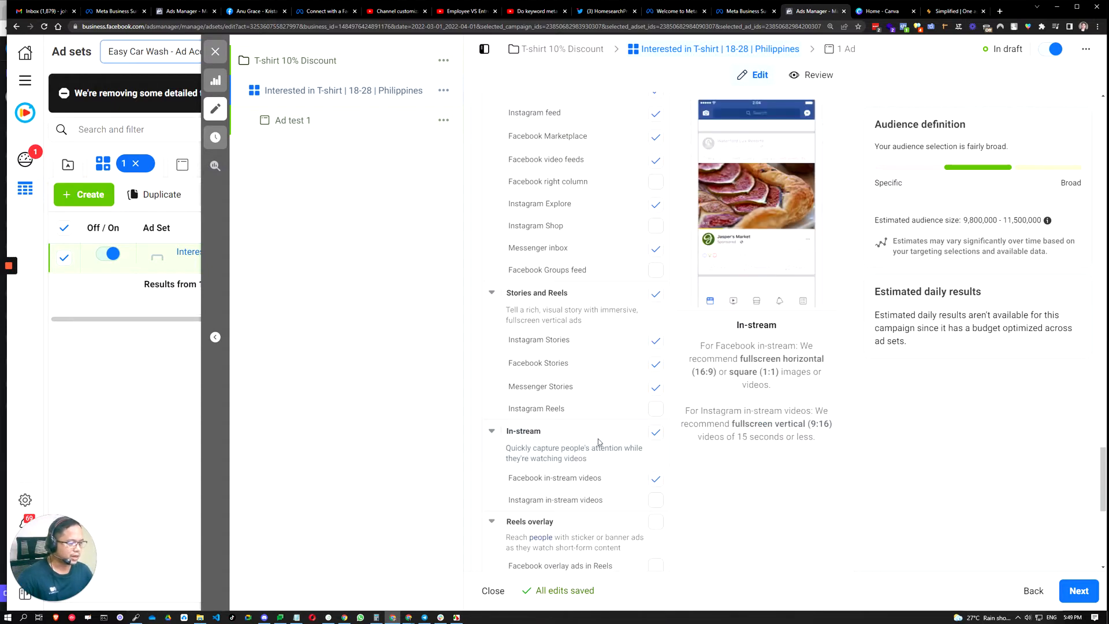
{"action": "scroll", "coordinate": [599, 441], "scroll_direction": "down", "scroll_amount": 3}
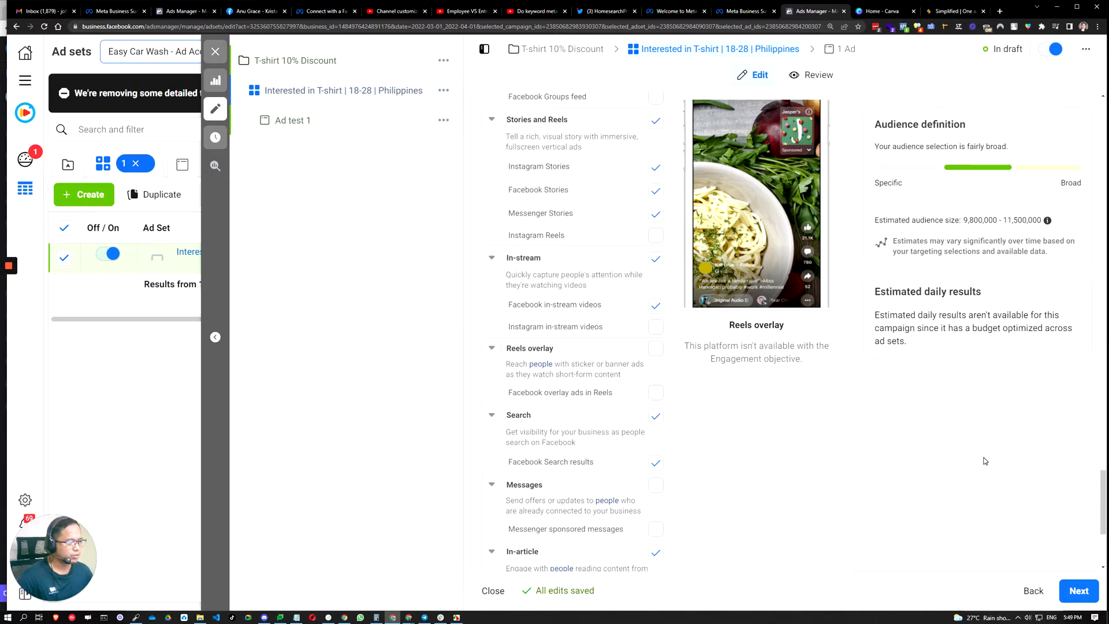
{"action": "scroll", "coordinate": [472, 377], "scroll_direction": "down", "scroll_amount": 2}
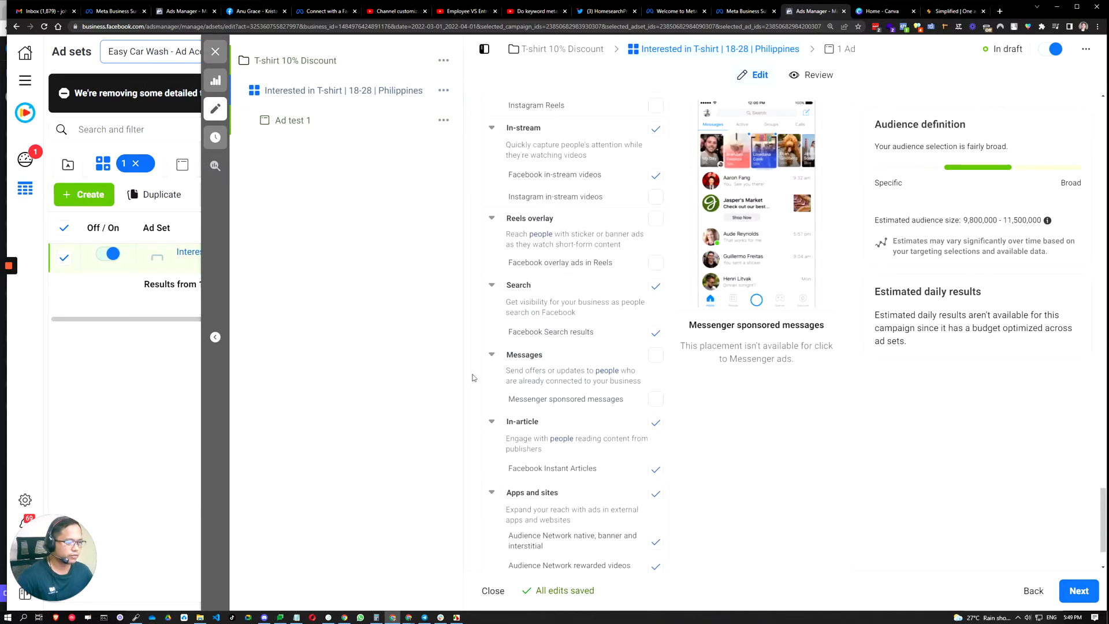
{"action": "scroll", "coordinate": [476, 379], "scroll_direction": "down", "scroll_amount": 1}
{"action": "scroll", "coordinate": [476, 379], "scroll_direction": "up", "scroll_amount": 5}
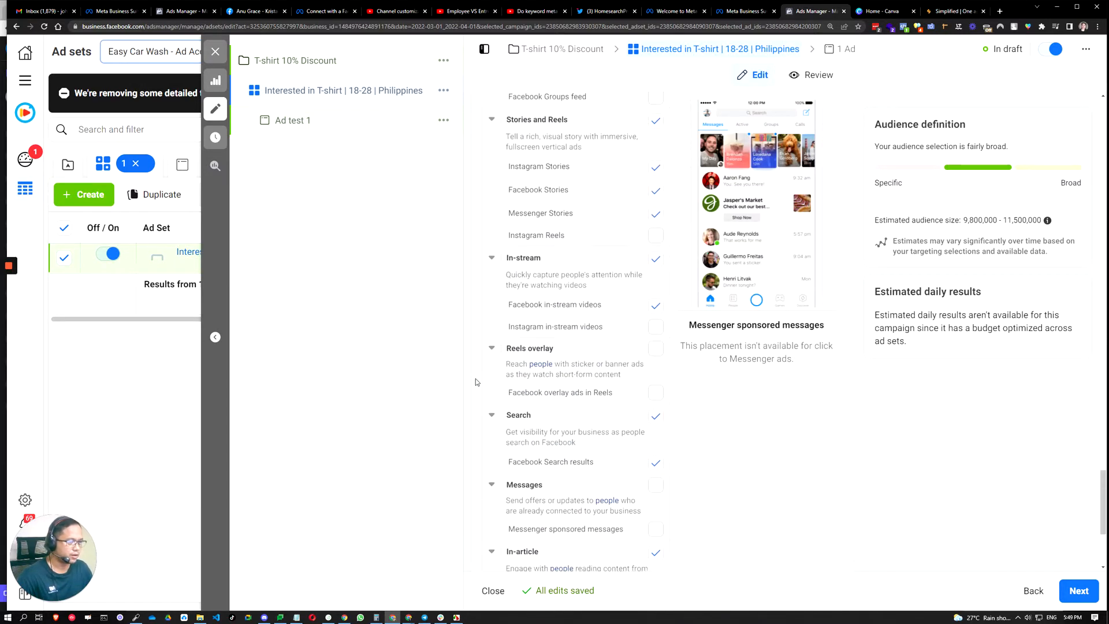
{"action": "scroll", "coordinate": [476, 378], "scroll_direction": "up", "scroll_amount": 3}
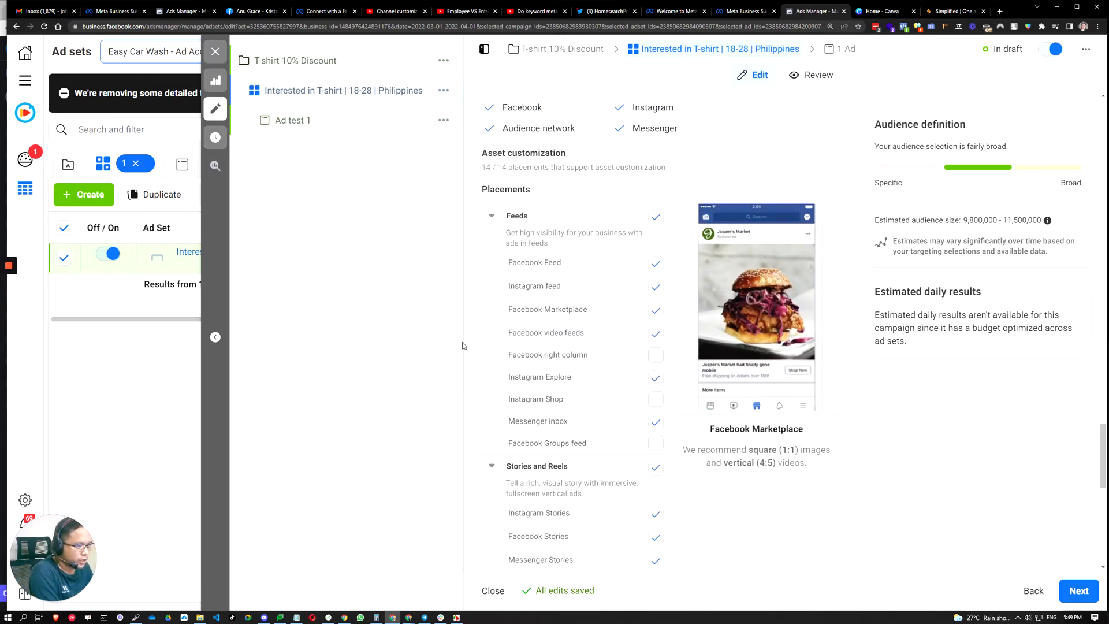
{"action": "scroll", "coordinate": [467, 341], "scroll_direction": "down", "scroll_amount": 1}
{"action": "scroll", "coordinate": [452, 369], "scroll_direction": "down", "scroll_amount": 1}
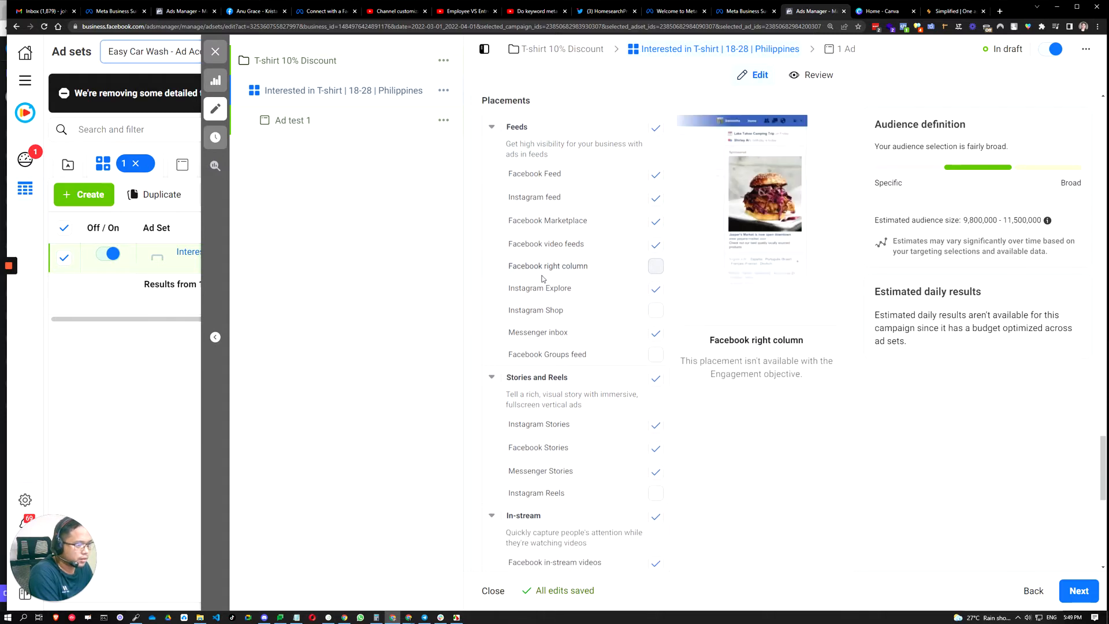
Exclude the In-stream placement group from the ad set's manual placements
{"action": "scroll", "coordinate": [453, 370], "scroll_direction": "down", "scroll_amount": 1}
{"action": "scroll", "coordinate": [573, 339], "scroll_direction": "down", "scroll_amount": 3}
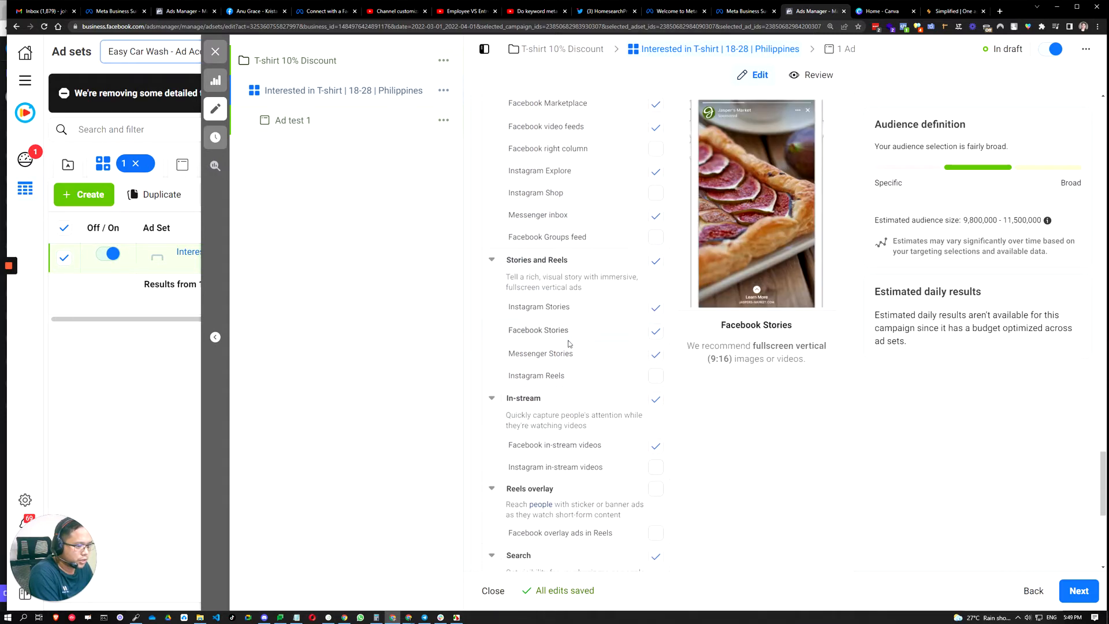
{"action": "left_click", "coordinate": [654, 347]}
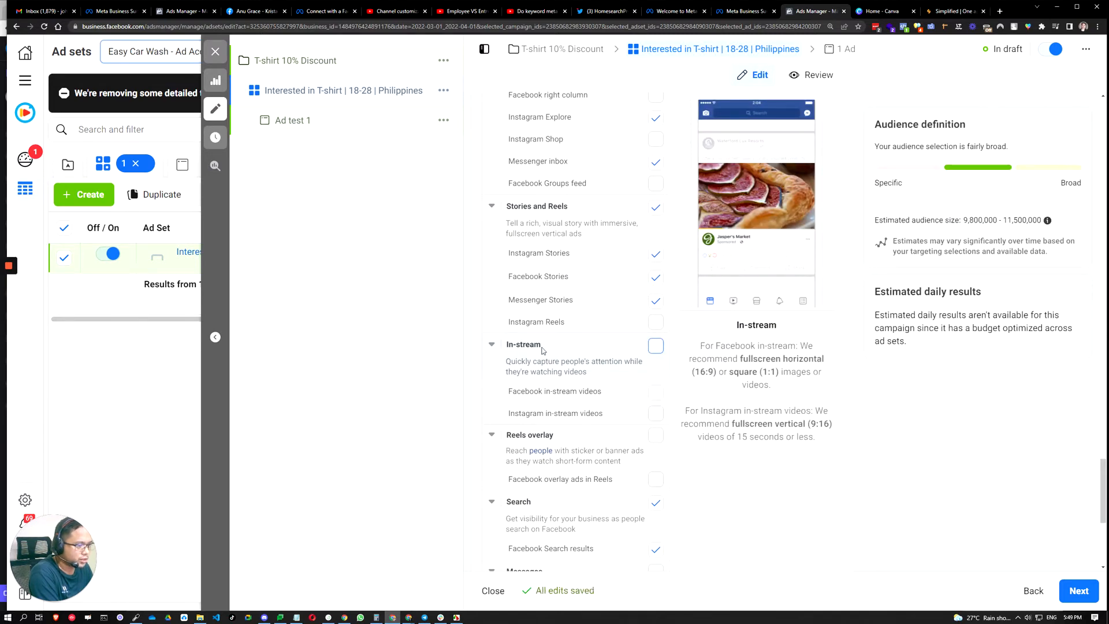
{"action": "scroll", "coordinate": [817, 500], "scroll_direction": "down", "scroll_amount": 3}
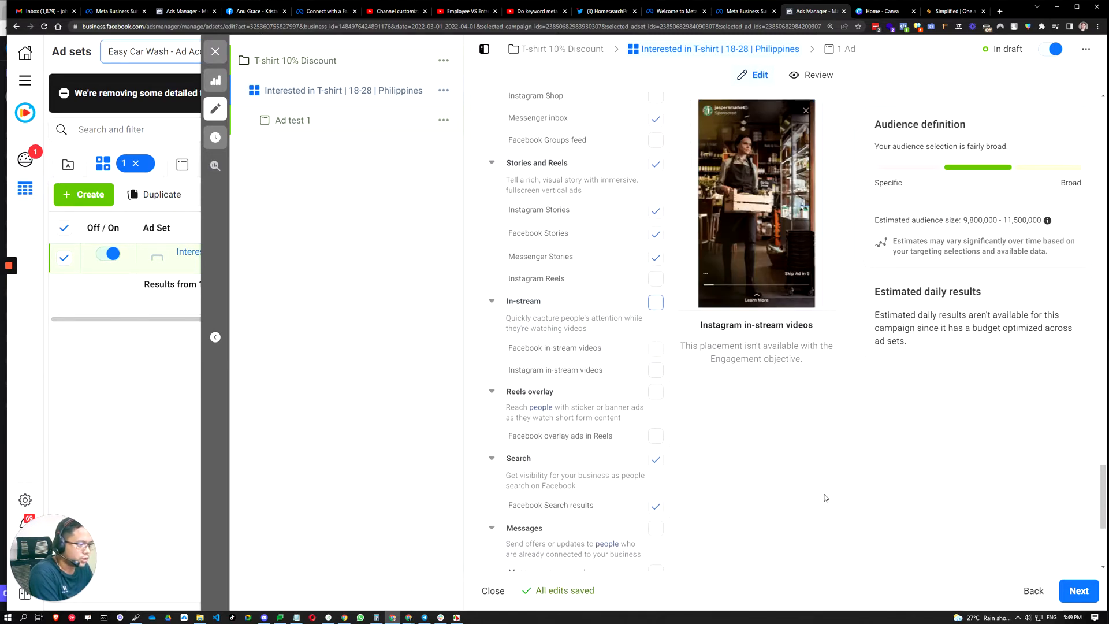
{"action": "left_click", "coordinate": [777, 462]}
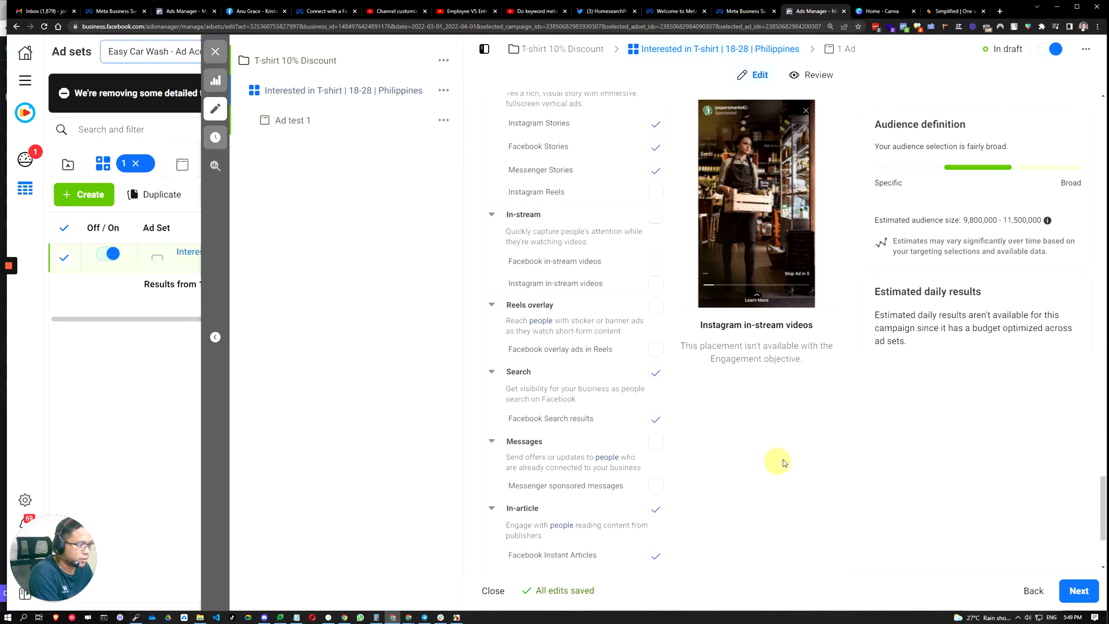
Exclude the In-article and Apps and sites placement groups from the manual placements
{"action": "scroll", "coordinate": [752, 482], "scroll_direction": "down", "scroll_amount": 2}
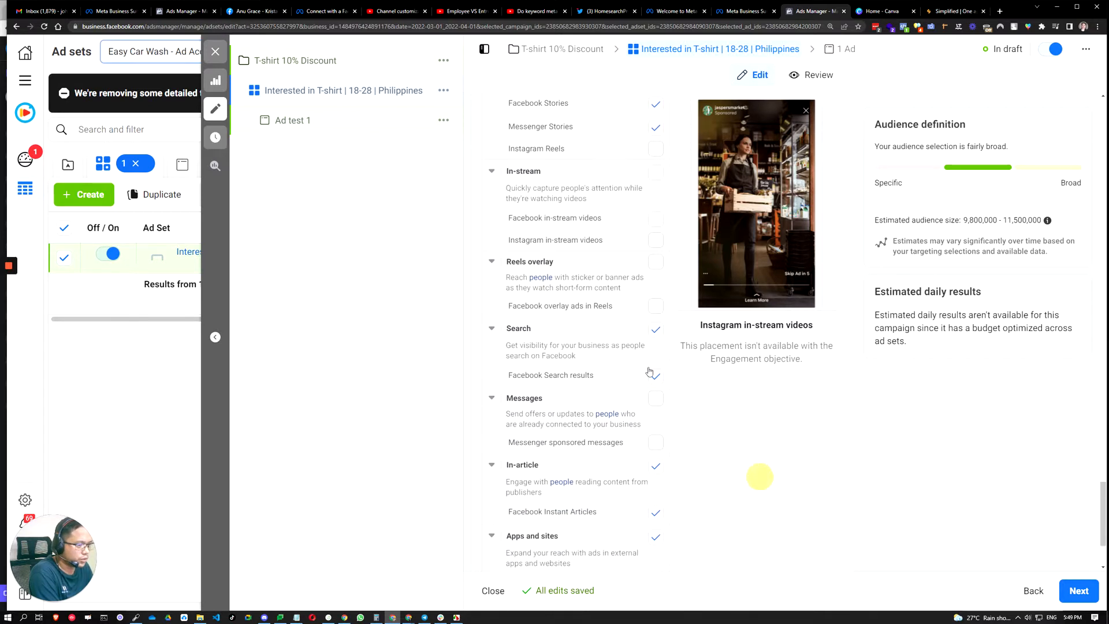
{"action": "scroll", "coordinate": [760, 442], "scroll_direction": "down", "scroll_amount": 1}
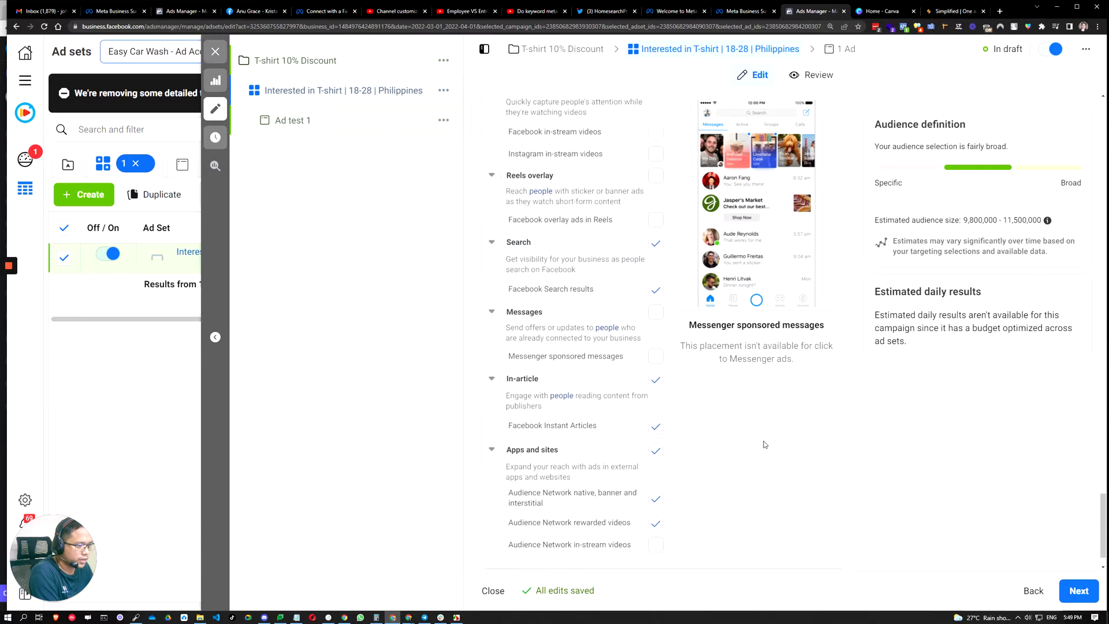
{"action": "left_click", "coordinate": [656, 381]}
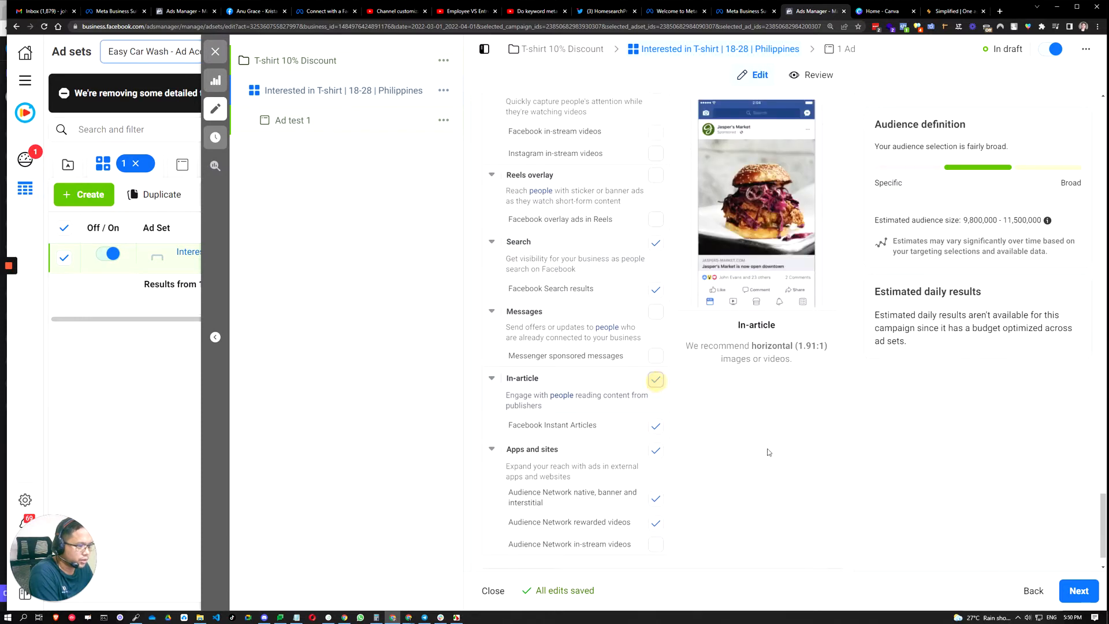
{"action": "scroll", "coordinate": [792, 465], "scroll_direction": "down", "scroll_amount": 1}
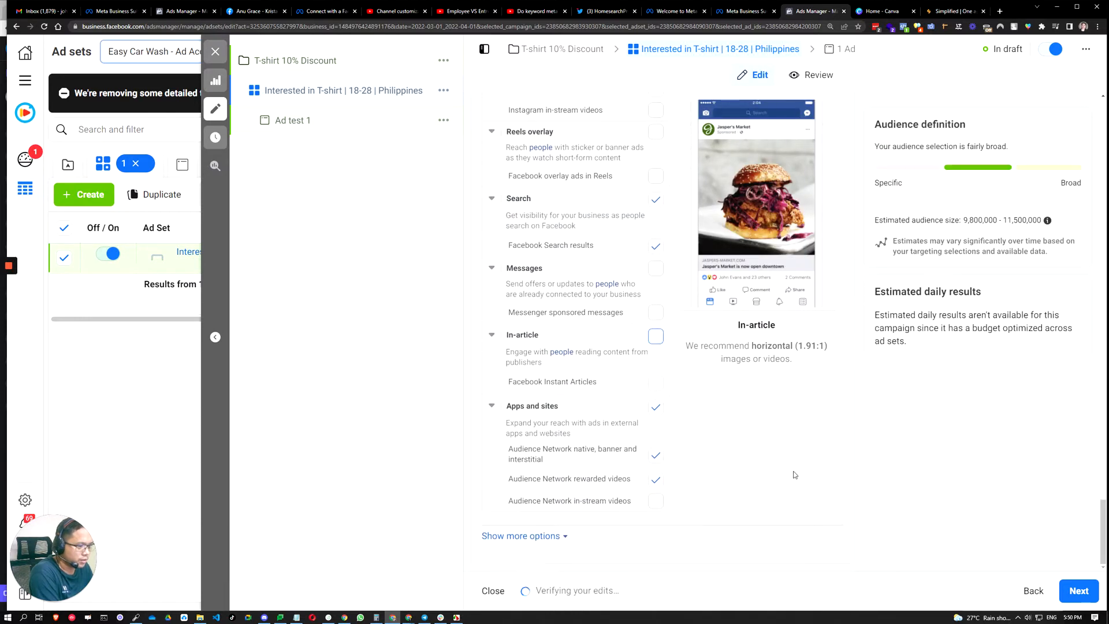
{"action": "left_click", "coordinate": [655, 407]}
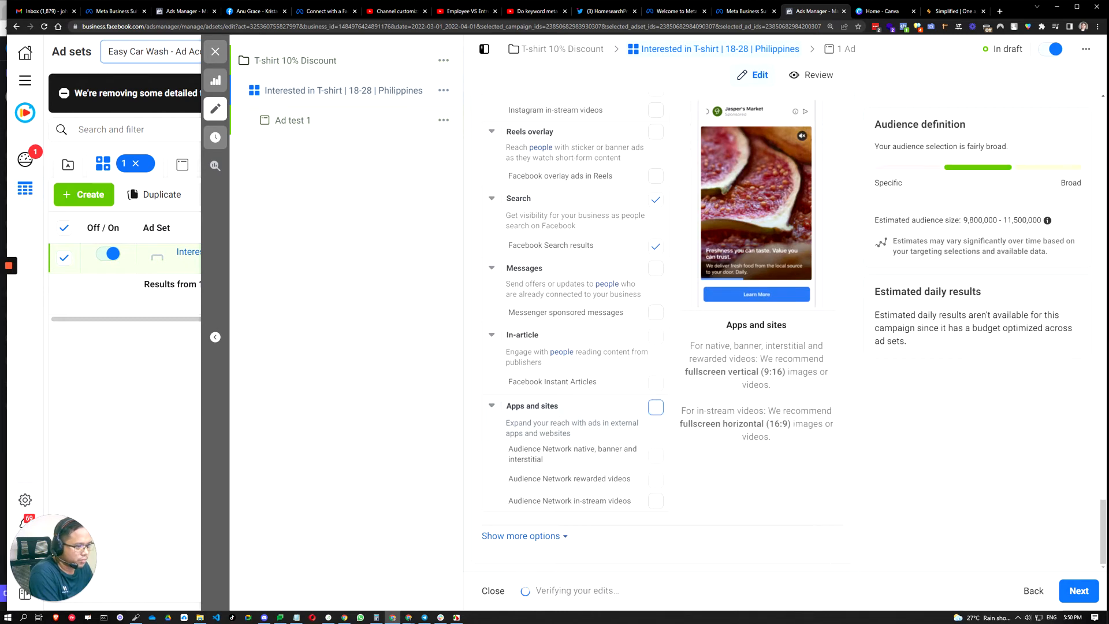
Review the chosen placements, expand the additional placement options down to Brand Safety, and continue to the ad's settings
{"action": "left_click_drag", "start_coordinate": [512, 406], "coordinate": [563, 407]}
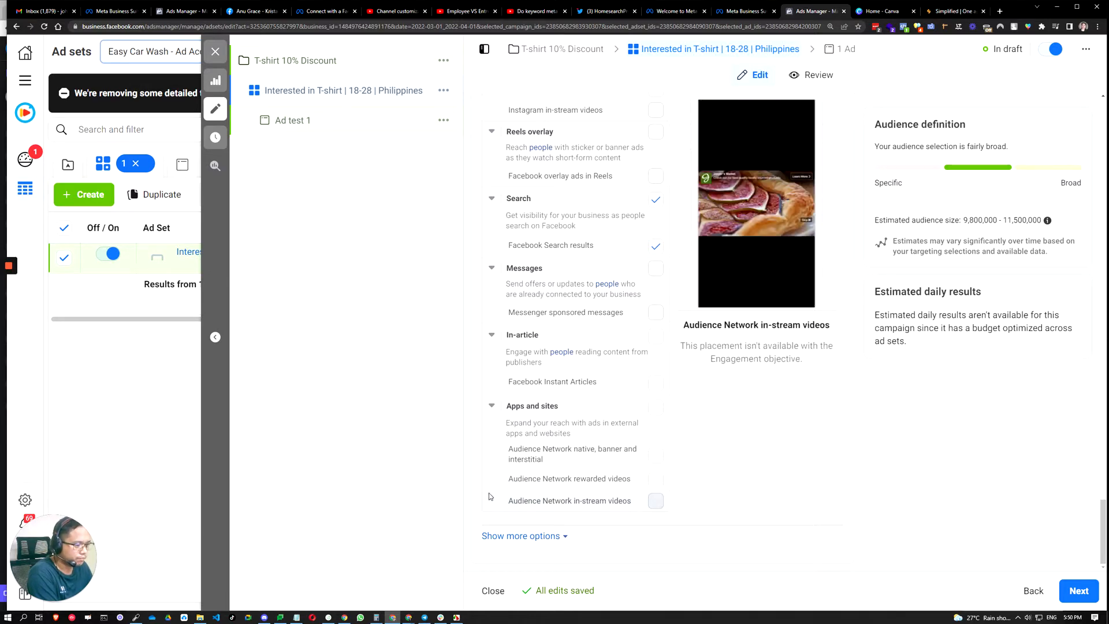
{"action": "scroll", "coordinate": [489, 493], "scroll_direction": "up", "scroll_amount": 4}
{"action": "scroll", "coordinate": [478, 471], "scroll_direction": "up", "scroll_amount": 8}
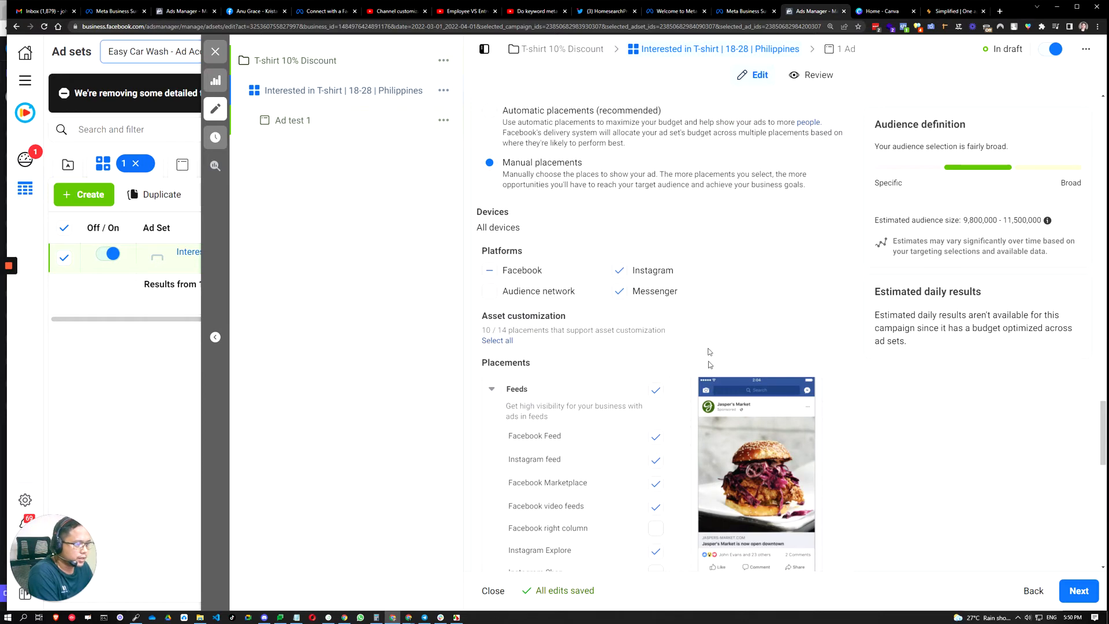
{"action": "scroll", "coordinate": [677, 378], "scroll_direction": "down", "scroll_amount": 10}
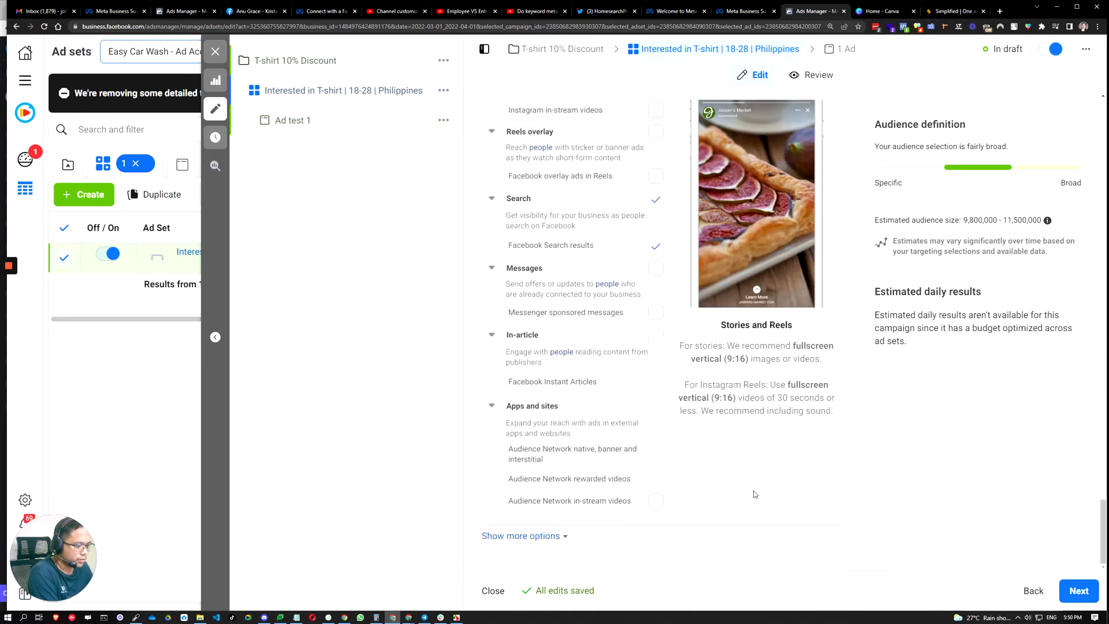
{"action": "left_click", "coordinate": [569, 535]}
{"action": "scroll", "coordinate": [767, 457], "scroll_direction": "down", "scroll_amount": 5}
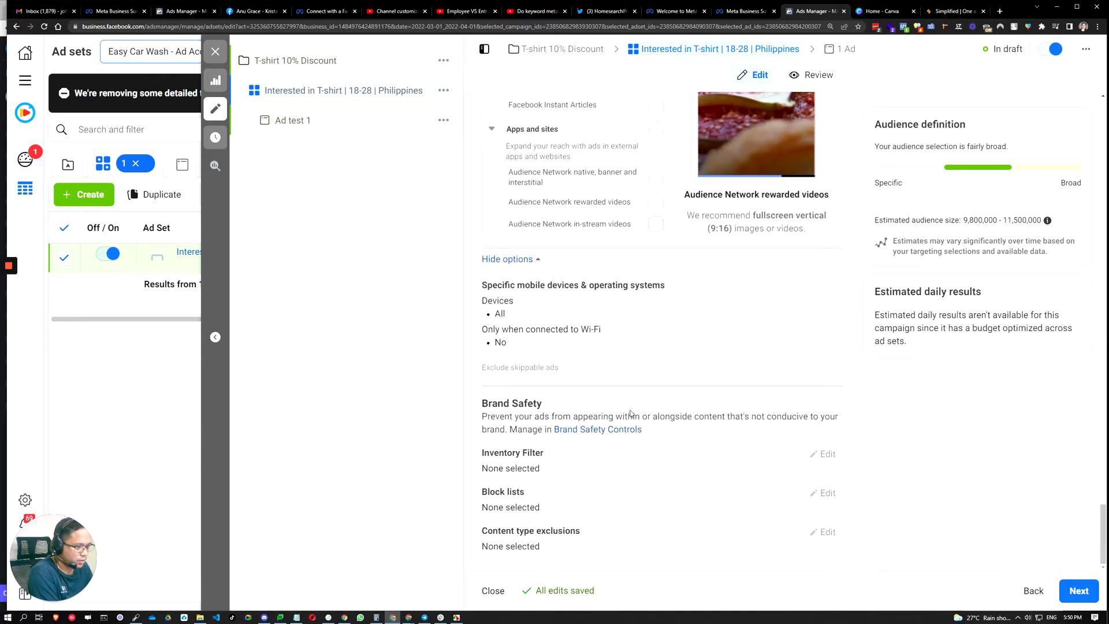
{"action": "left_click", "coordinate": [1078, 591]}
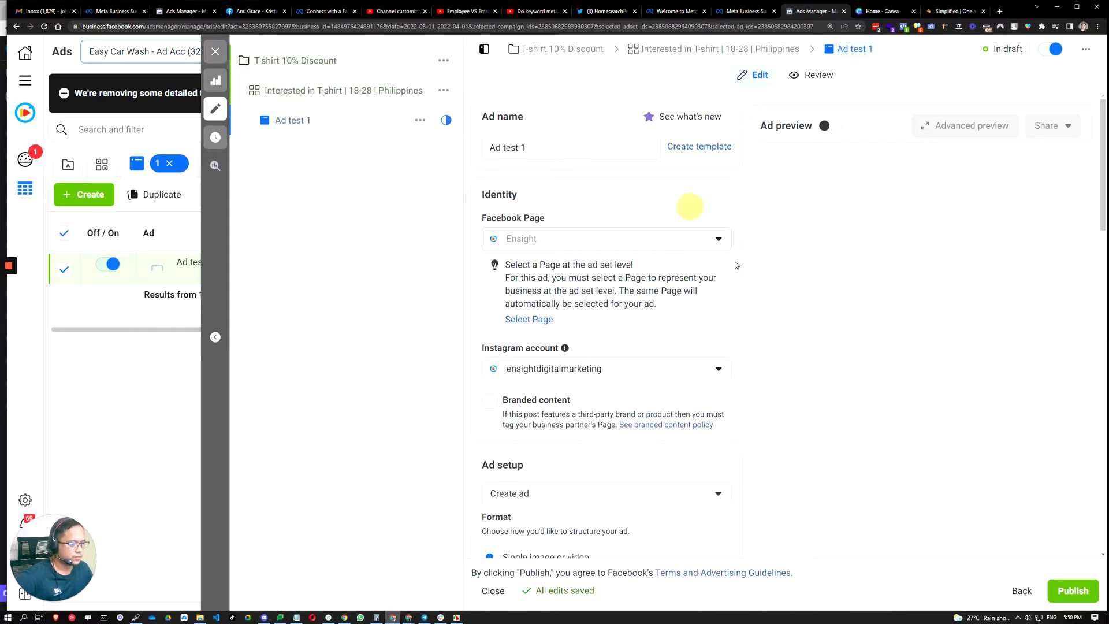
Examine the ad's identity, ad setup and format choices, along with the Media, Primary text and Headline fields of the ad creative
{"action": "scroll", "coordinate": [676, 306], "scroll_direction": "down", "scroll_amount": 2}
{"action": "scroll", "coordinate": [615, 349], "scroll_direction": "down", "scroll_amount": 1}
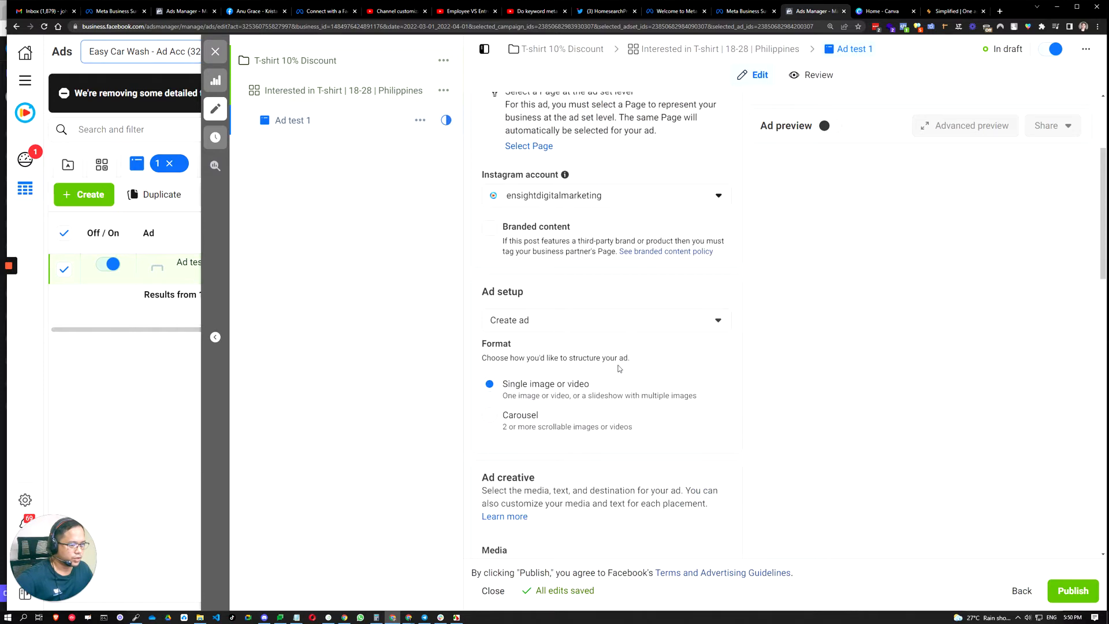
{"action": "left_click", "coordinate": [657, 323]}
{"action": "left_click", "coordinate": [443, 389]}
{"action": "scroll", "coordinate": [640, 402], "scroll_direction": "down", "scroll_amount": 5}
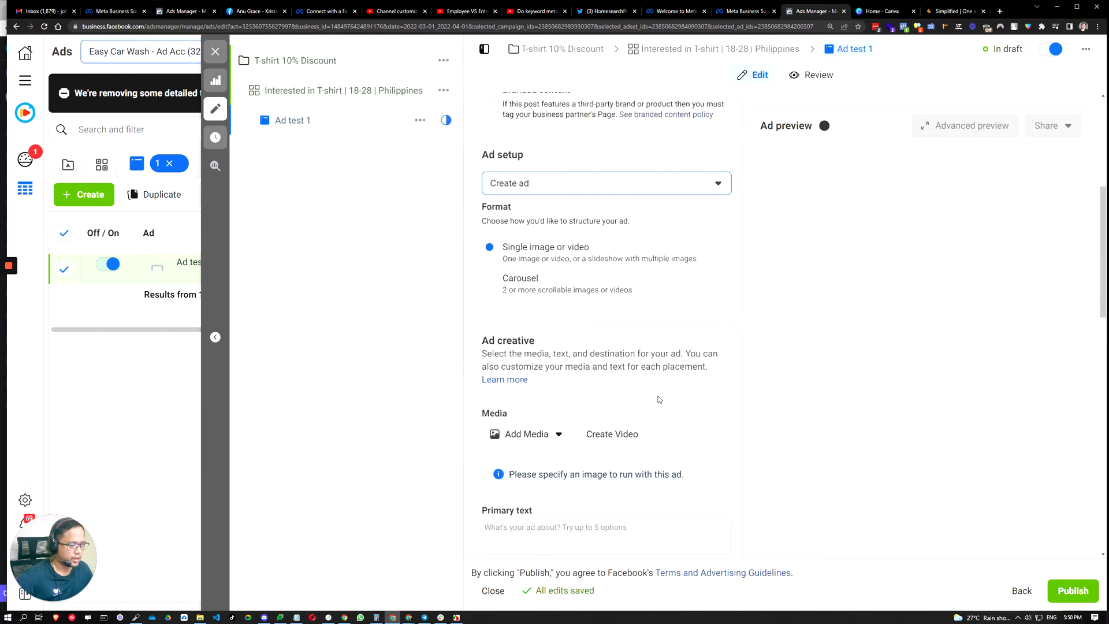
{"action": "left_click", "coordinate": [567, 329]}
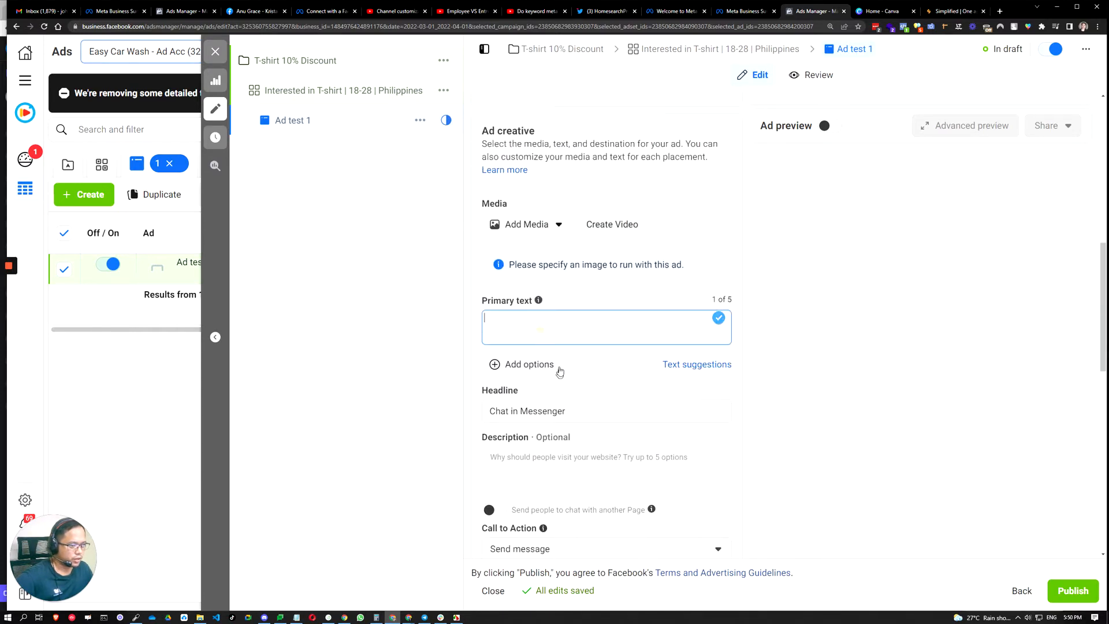
{"action": "left_click", "coordinate": [411, 394]}
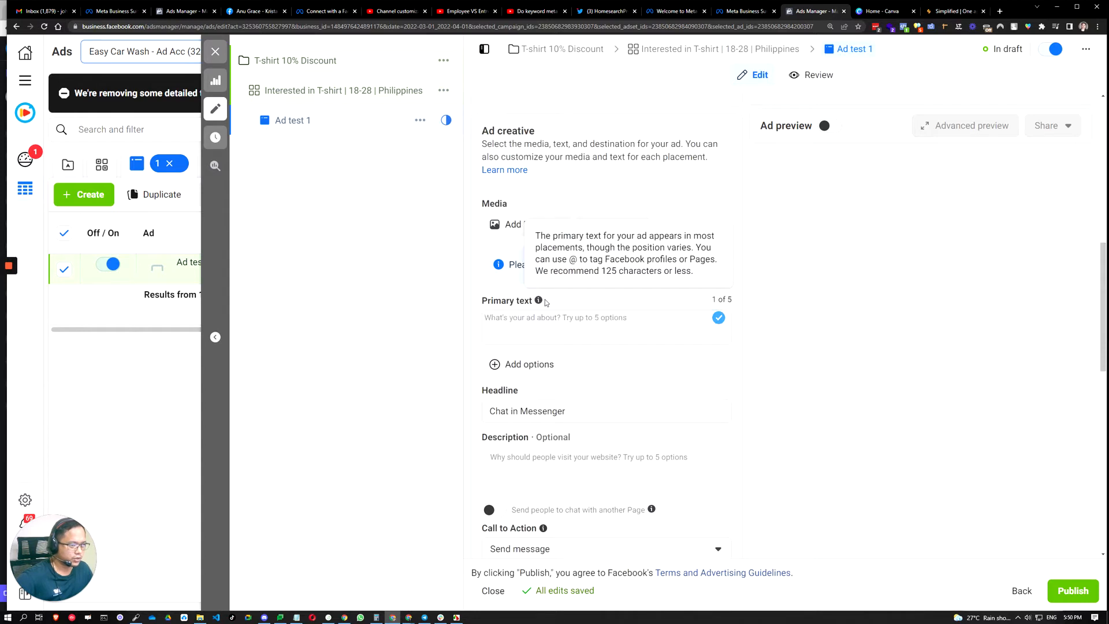
{"action": "left_click_drag", "start_coordinate": [480, 304], "coordinate": [535, 300]}
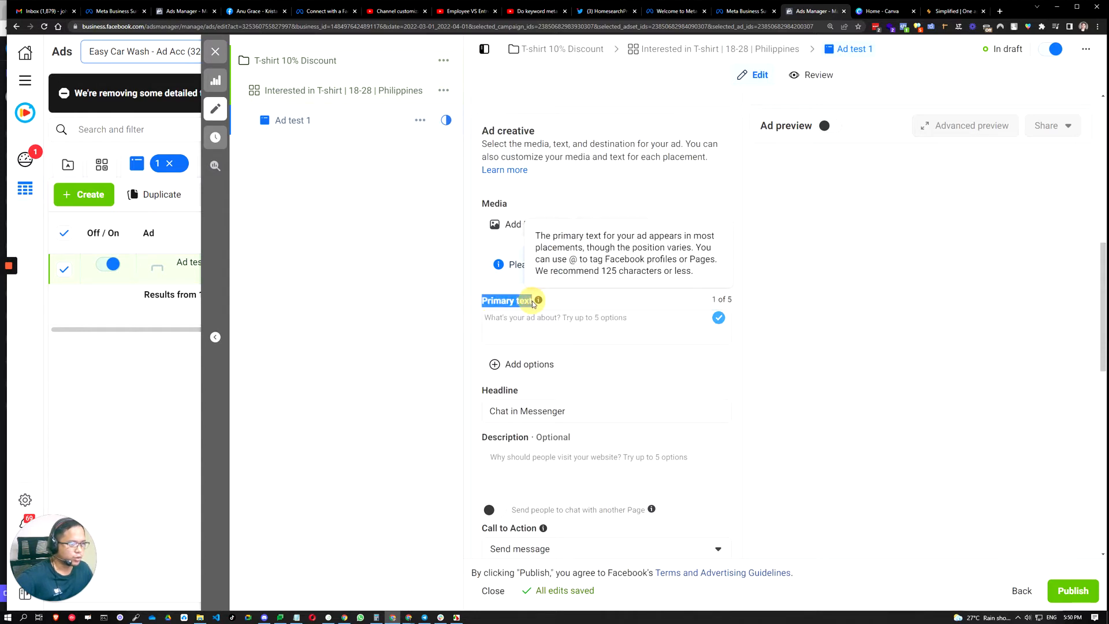
{"action": "left_click", "coordinate": [405, 354]}
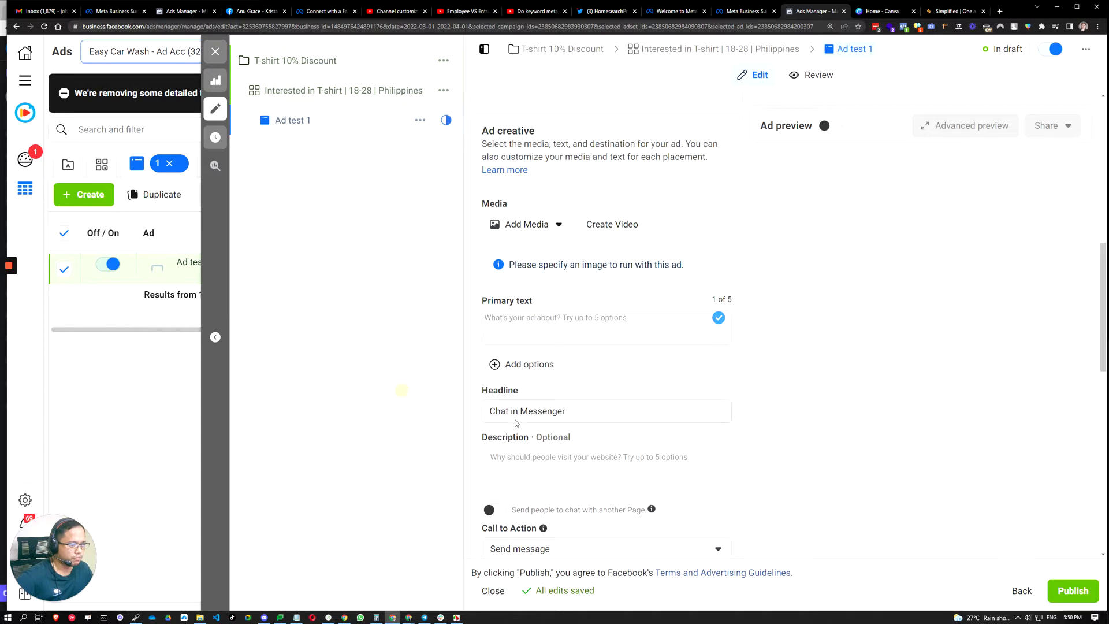
{"action": "scroll", "coordinate": [515, 423], "scroll_direction": "down", "scroll_amount": 1}
{"action": "left_click_drag", "start_coordinate": [563, 325], "coordinate": [464, 324]}
{"action": "left_click", "coordinate": [369, 417]}
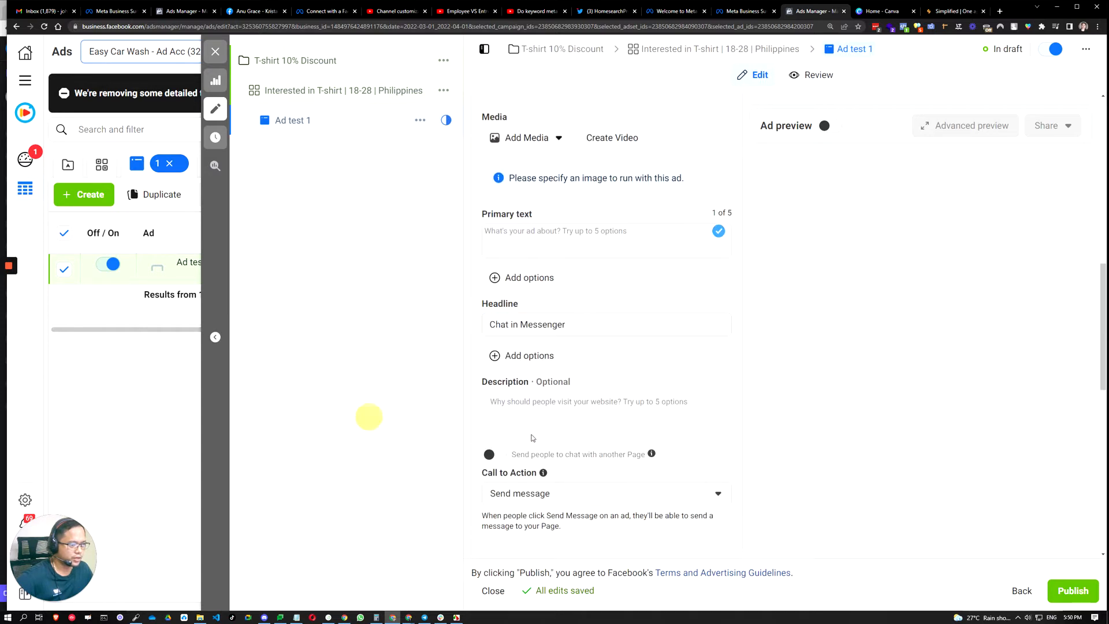
{"action": "left_click_drag", "start_coordinate": [563, 324], "coordinate": [473, 327]}
{"action": "left_click", "coordinate": [379, 424]}
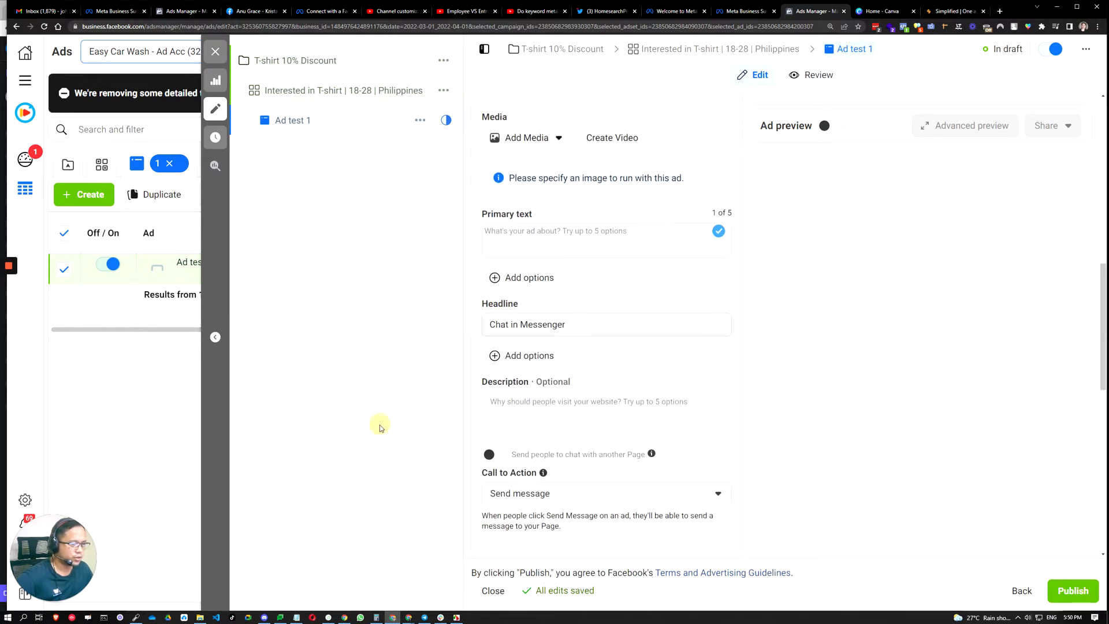
Examine the ad's Description, Call to Action, Message template and Tracking options, including Website Events and the offline event set
{"action": "scroll", "coordinate": [470, 443], "scroll_direction": "down", "scroll_amount": 1}
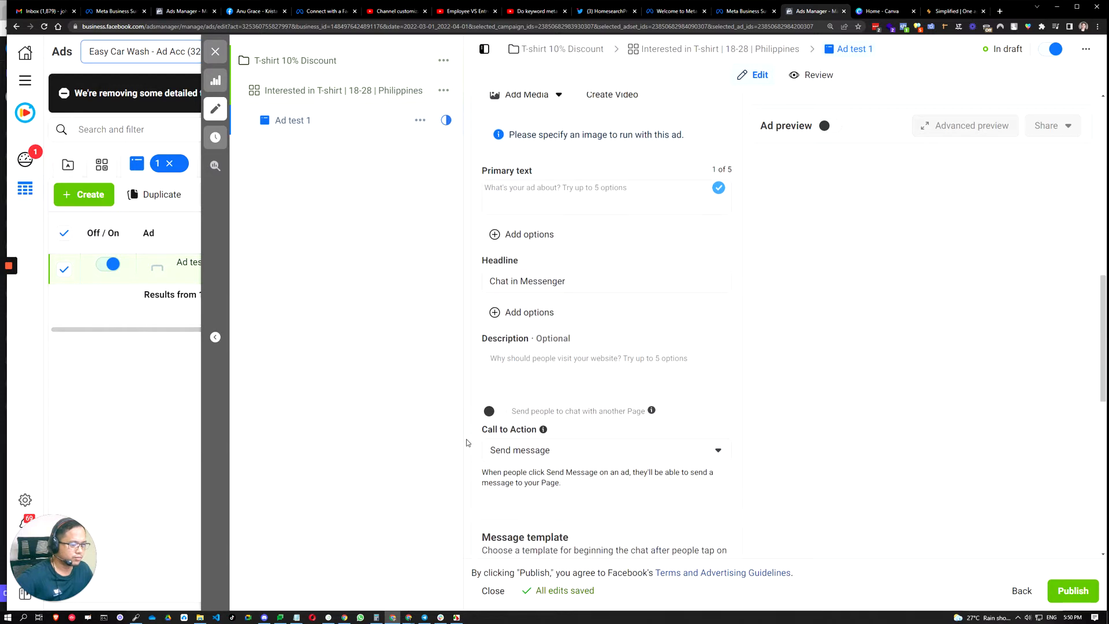
{"action": "scroll", "coordinate": [508, 404], "scroll_direction": "down", "scroll_amount": 1}
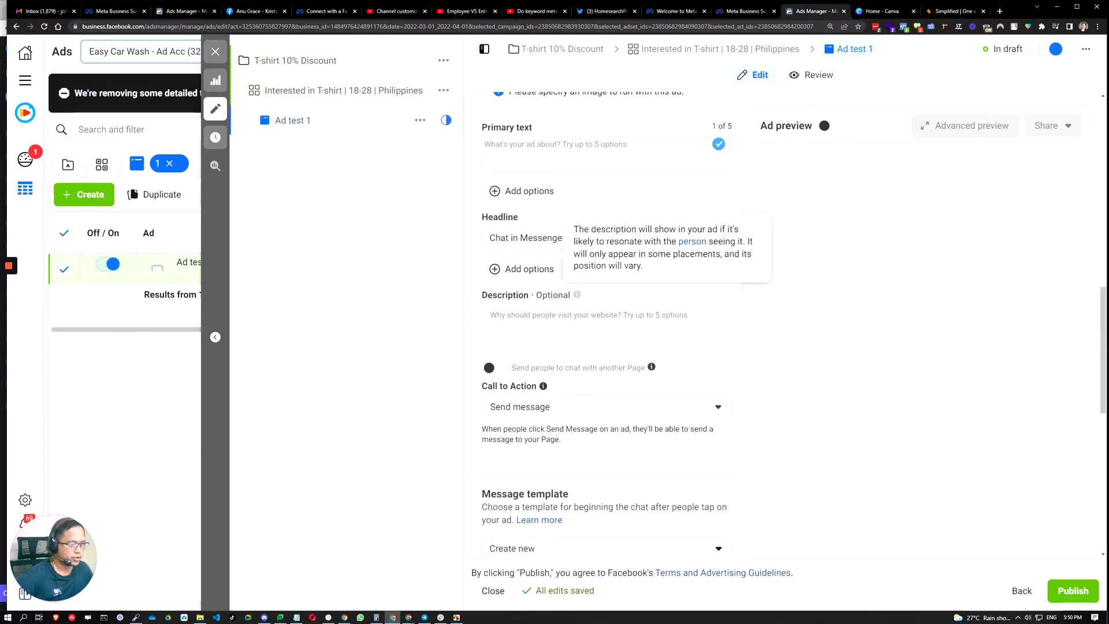
{"action": "scroll", "coordinate": [550, 413], "scroll_direction": "down", "scroll_amount": 1}
{"action": "scroll", "coordinate": [550, 413], "scroll_direction": "down", "scroll_amount": 2}
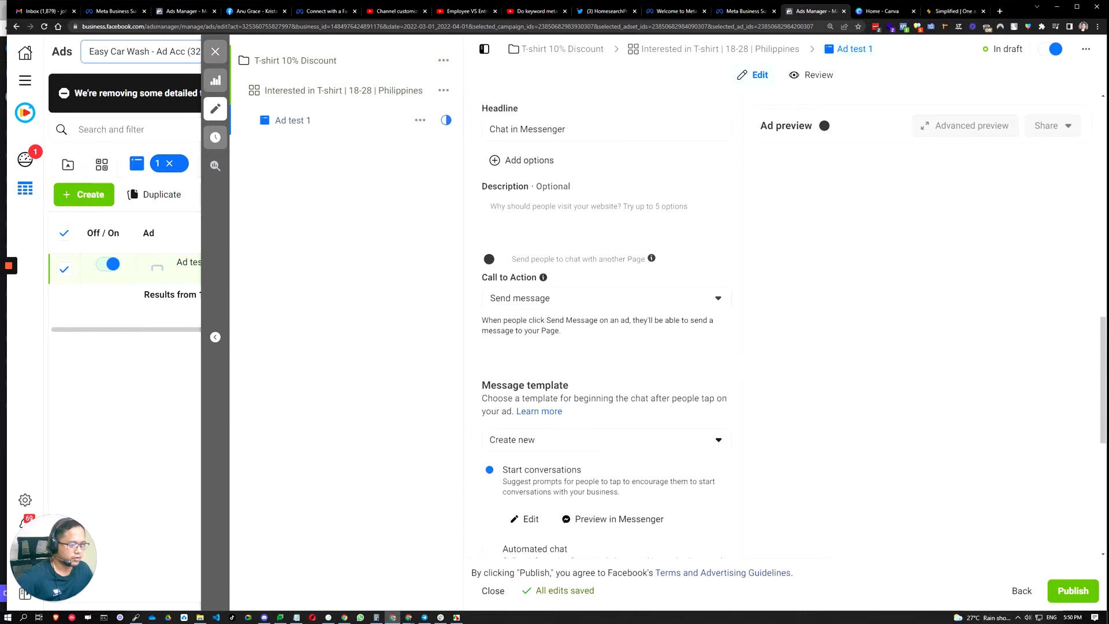
{"action": "left_click", "coordinate": [566, 275]}
{"action": "left_click", "coordinate": [566, 276]}
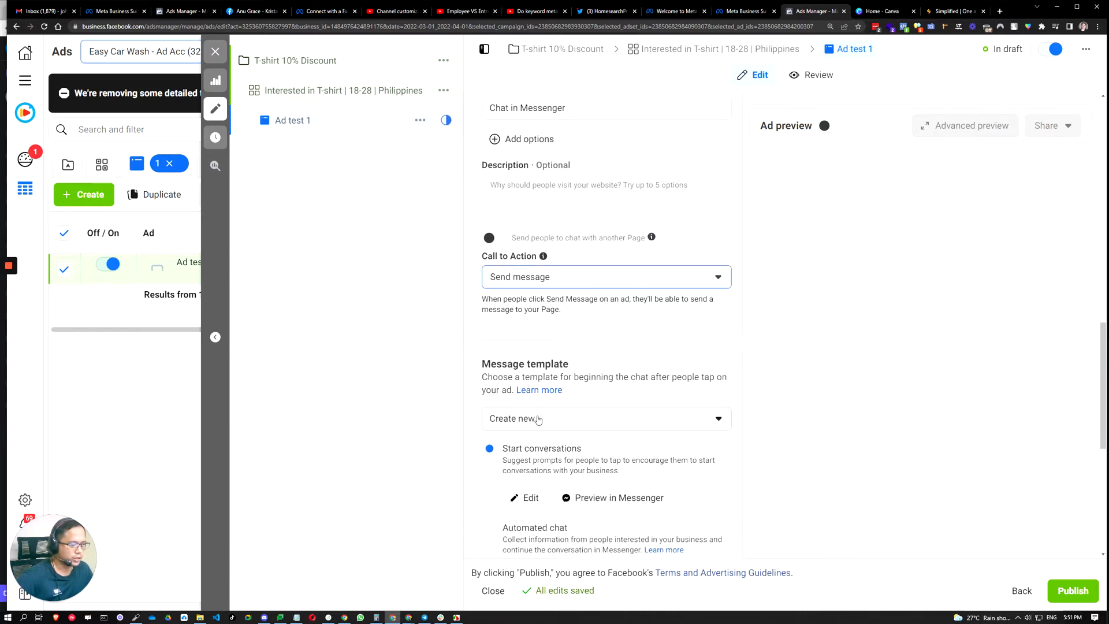
{"action": "scroll", "coordinate": [587, 333], "scroll_direction": "down", "scroll_amount": 4}
{"action": "scroll", "coordinate": [600, 374], "scroll_direction": "down", "scroll_amount": 2}
{"action": "scroll", "coordinate": [552, 248], "scroll_direction": "up", "scroll_amount": 2}
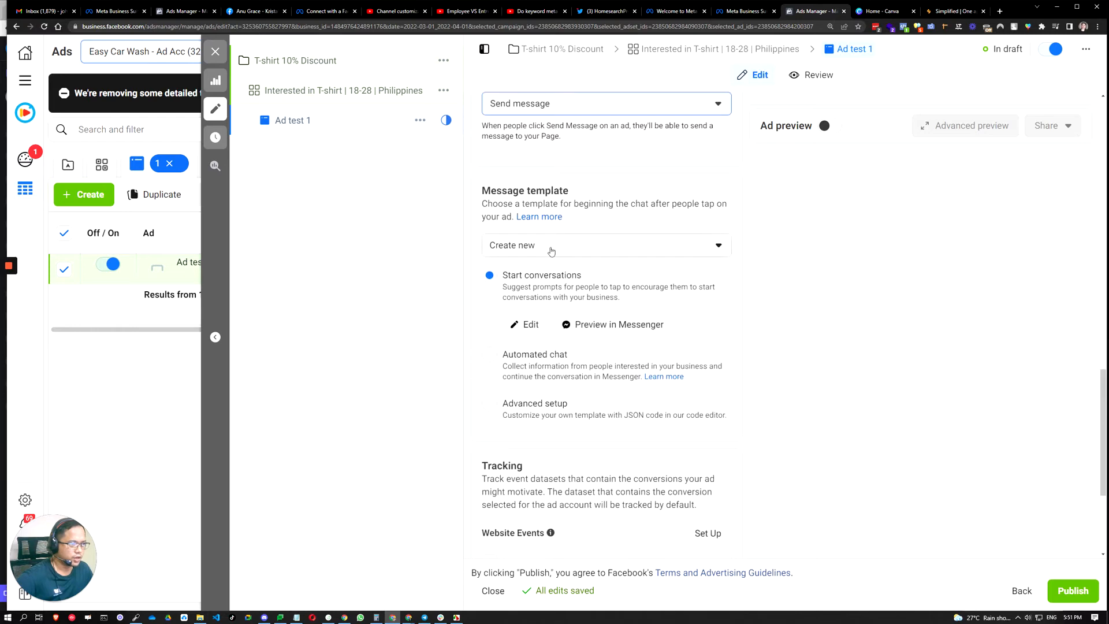
{"action": "left_click", "coordinate": [552, 244]}
{"action": "left_click", "coordinate": [591, 227]}
{"action": "scroll", "coordinate": [581, 382], "scroll_direction": "down", "scroll_amount": 3}
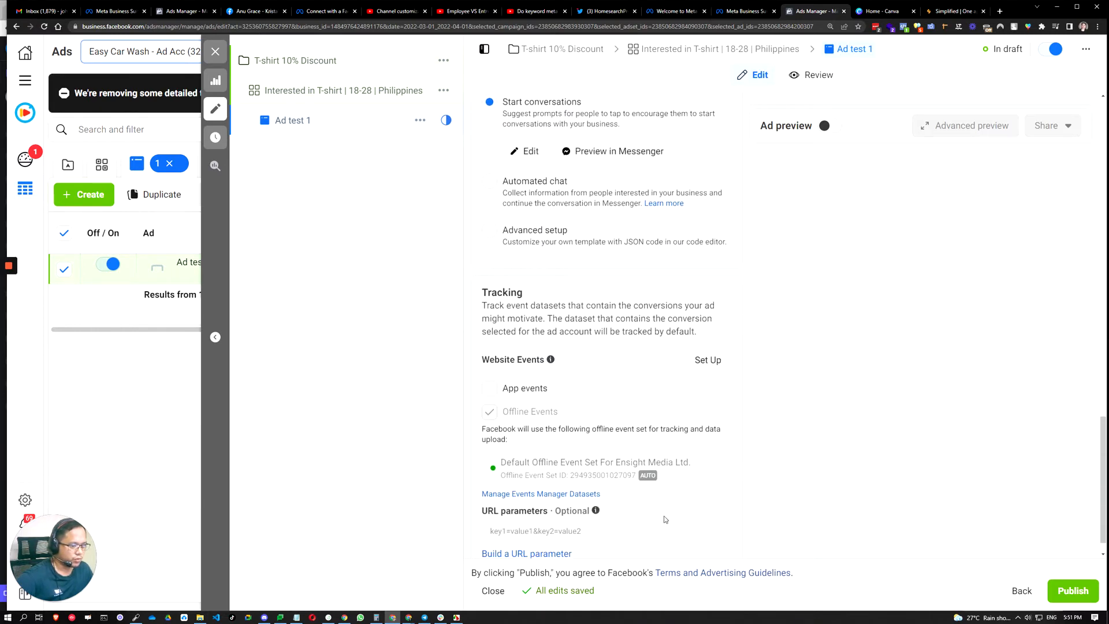
{"action": "scroll", "coordinate": [663, 517], "scroll_direction": "down", "scroll_amount": 1}
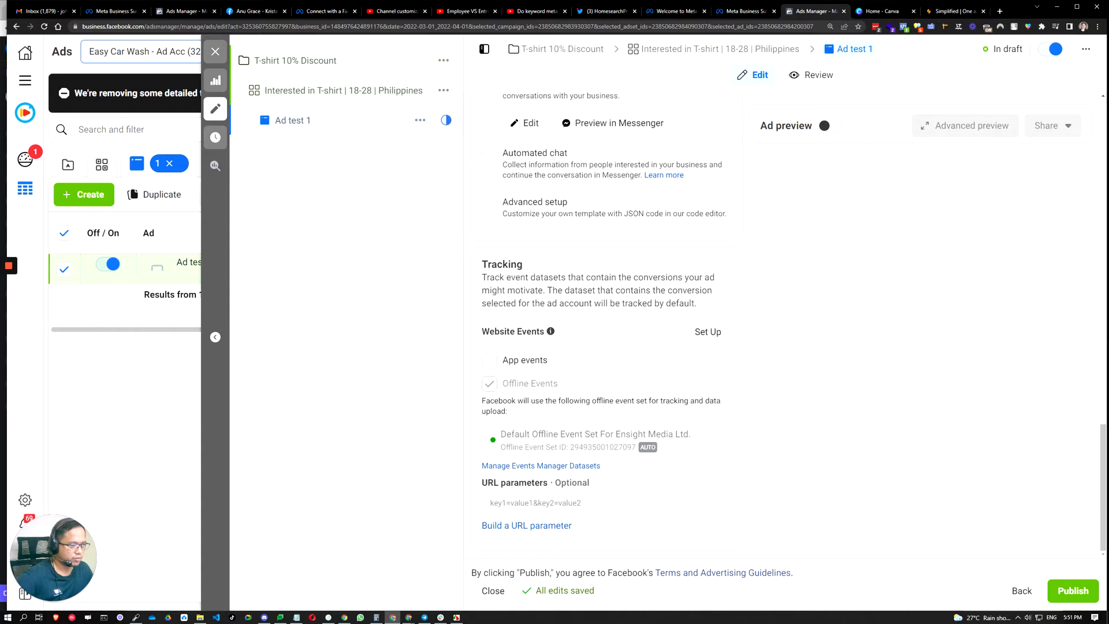
{"action": "left_click_drag", "start_coordinate": [481, 331], "coordinate": [550, 331]}
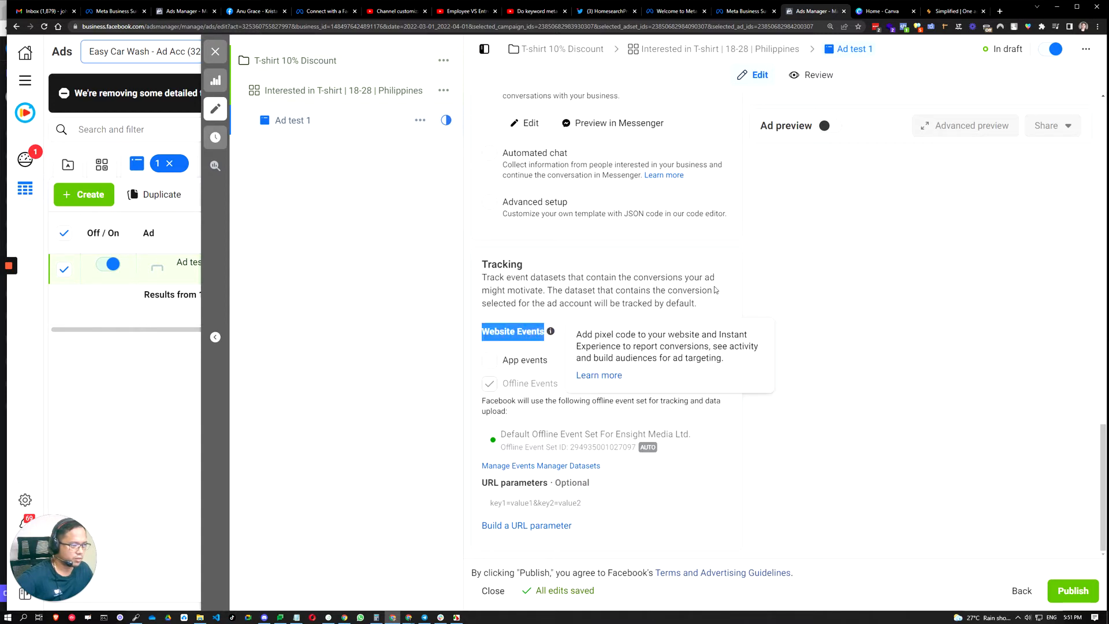
{"action": "left_click", "coordinate": [739, 358]}
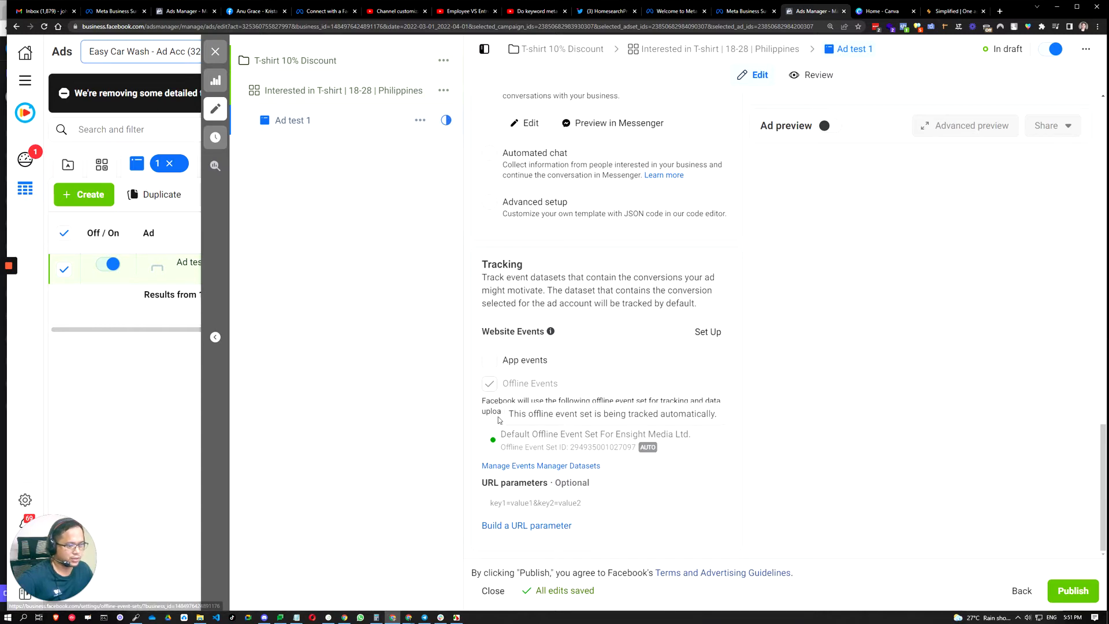
Go back over the ad form from Identity to Ad creative and open the Primary text field for editing
{"action": "scroll", "coordinate": [872, 472], "scroll_direction": "up", "scroll_amount": 10}
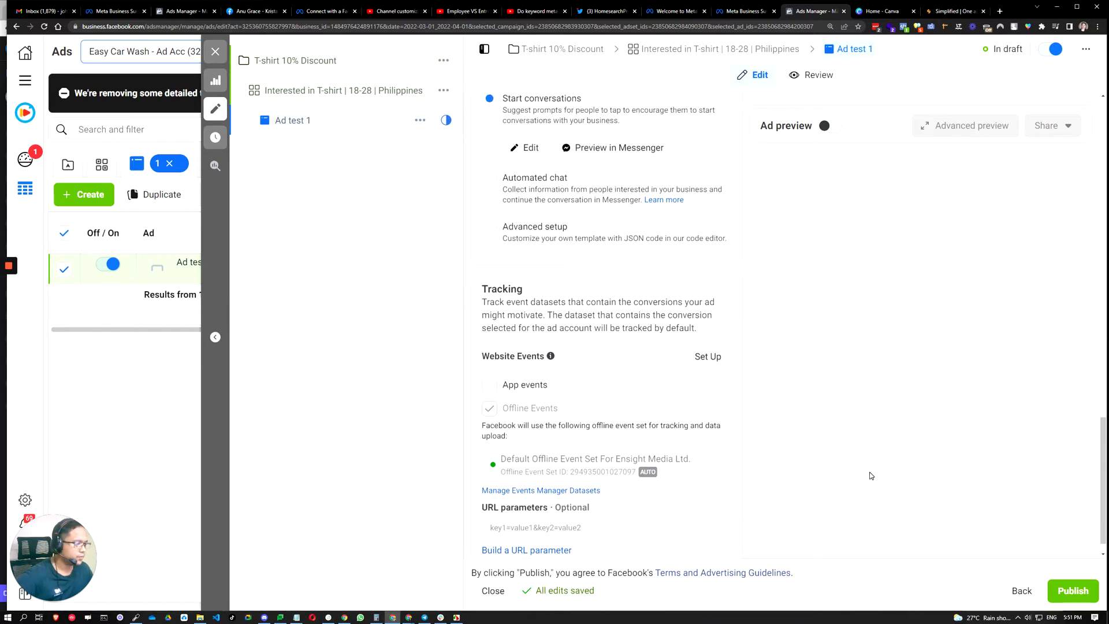
{"action": "scroll", "coordinate": [870, 475], "scroll_direction": "up", "scroll_amount": 3}
{"action": "scroll", "coordinate": [866, 473], "scroll_direction": "down", "scroll_amount": 4}
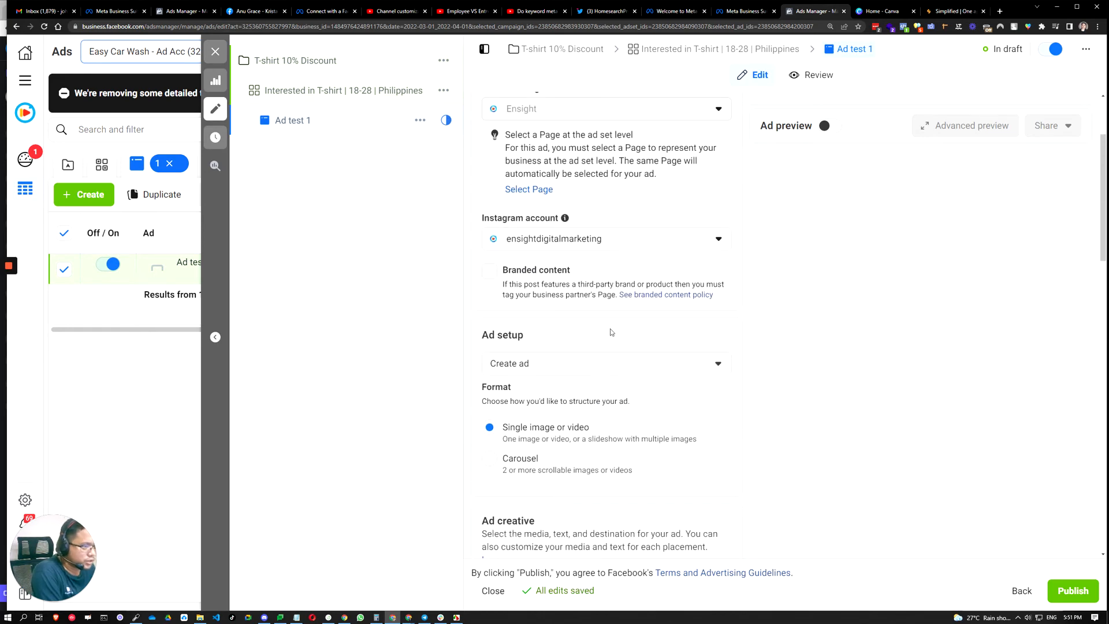
{"action": "scroll", "coordinate": [549, 358], "scroll_direction": "down", "scroll_amount": 4}
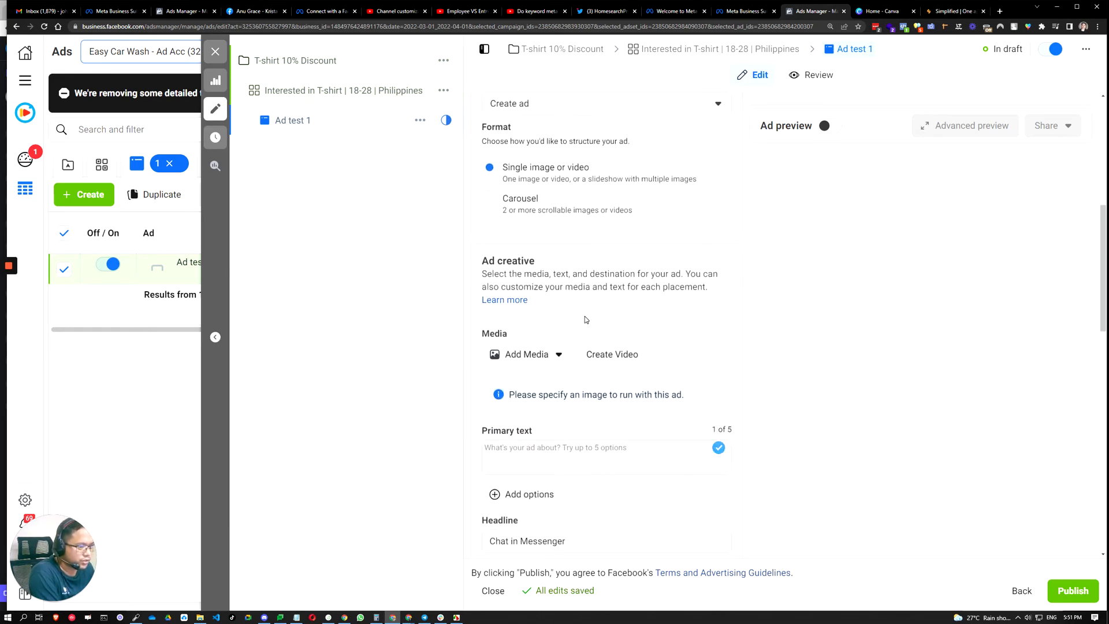
{"action": "scroll", "coordinate": [586, 318], "scroll_direction": "down", "scroll_amount": 1}
{"action": "left_click", "coordinate": [513, 361]}
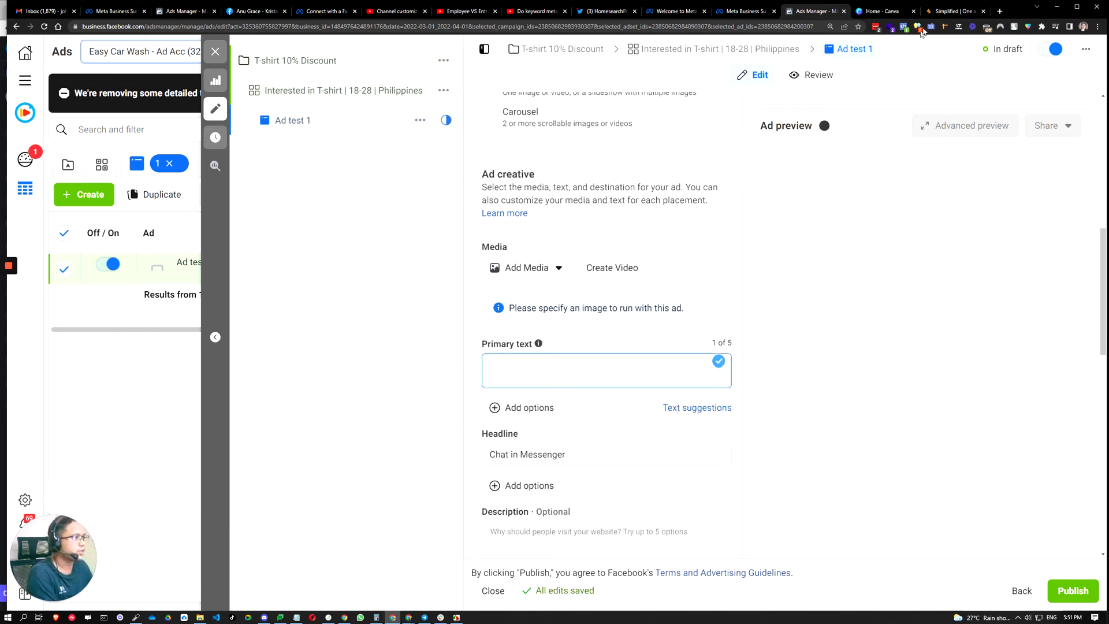
Switch to the Simplified web app and enlarge its page zoom to 125%
{"action": "left_click", "coordinate": [946, 11]}
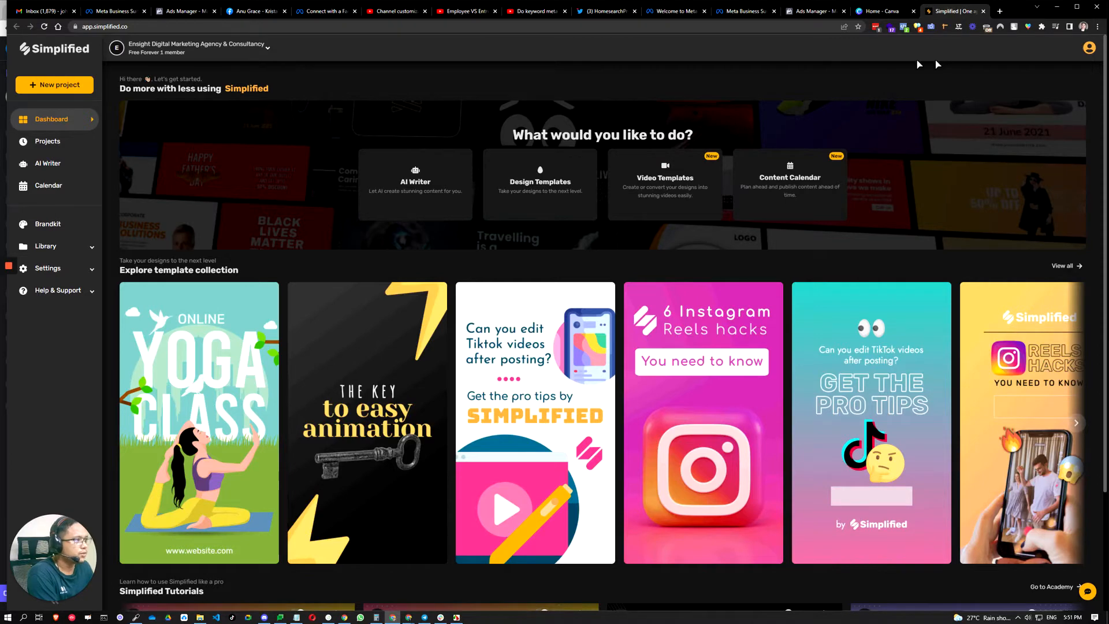
{"action": "left_click", "coordinate": [1097, 27]}
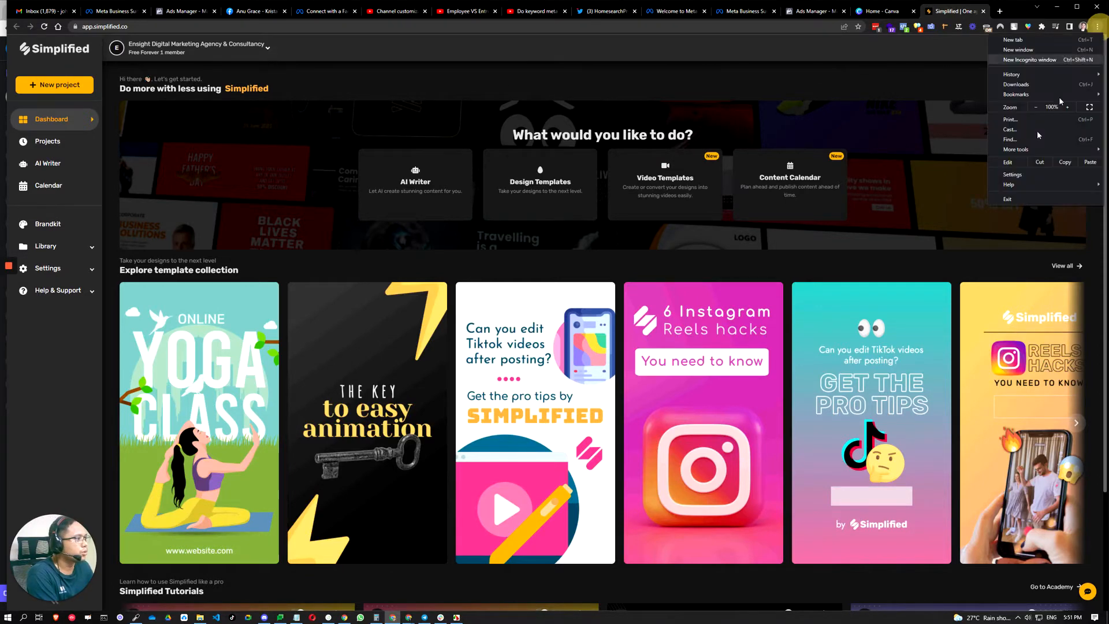
{"action": "left_click", "coordinate": [1067, 107]}
{"action": "left_click", "coordinate": [1067, 107]}
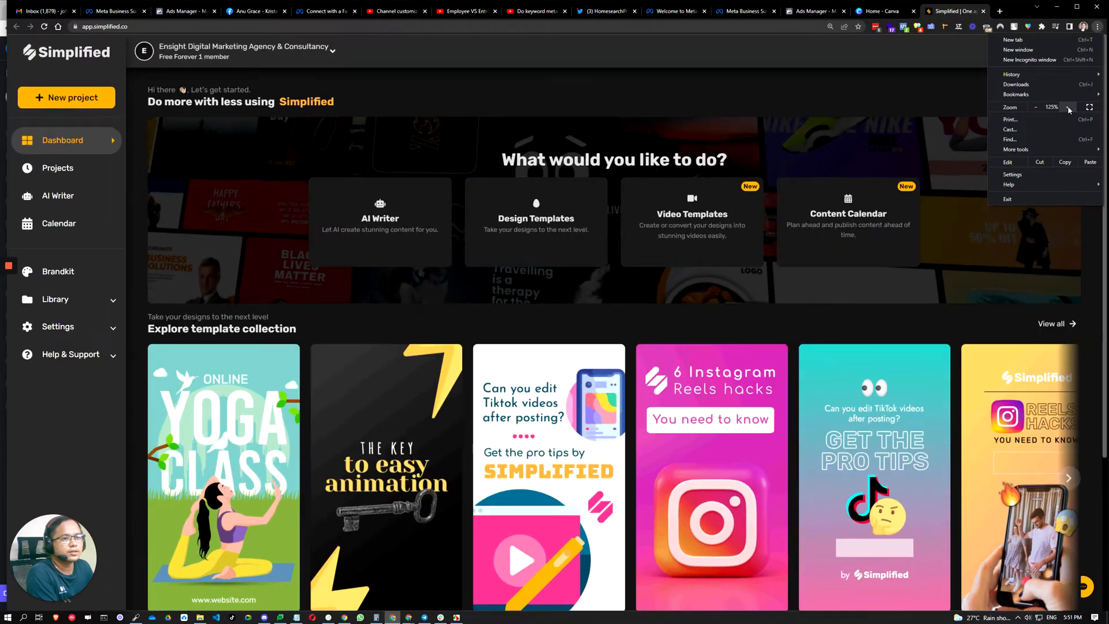
{"action": "left_click", "coordinate": [460, 153]}
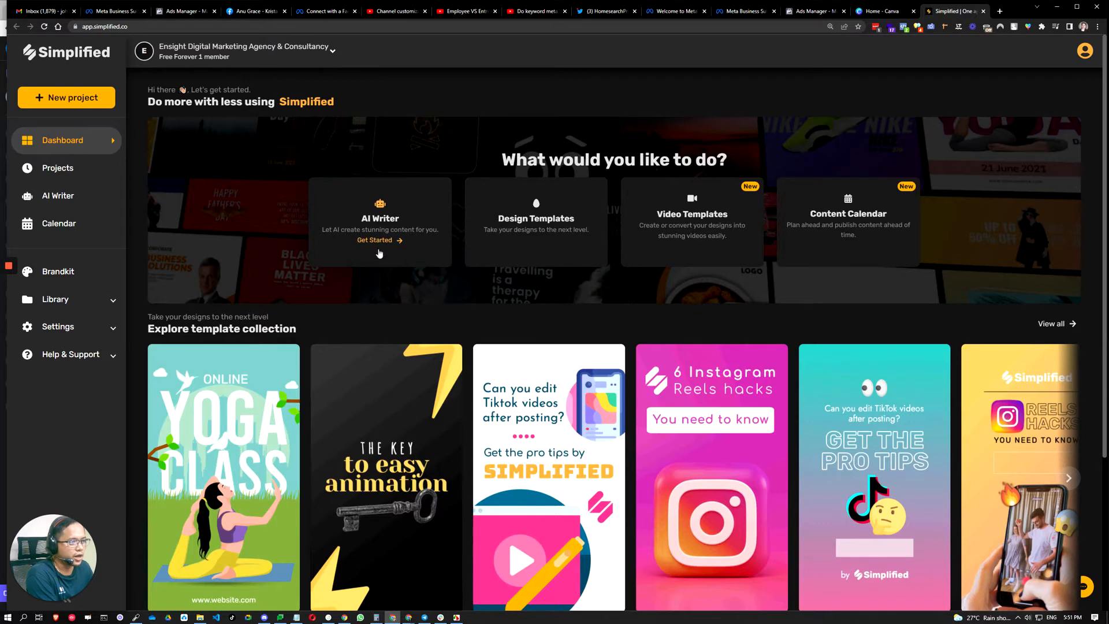
Open the Facebook ad headlines template from the Ads category of the AI Writer's Short form assistant
{"action": "left_click", "coordinate": [380, 243]}
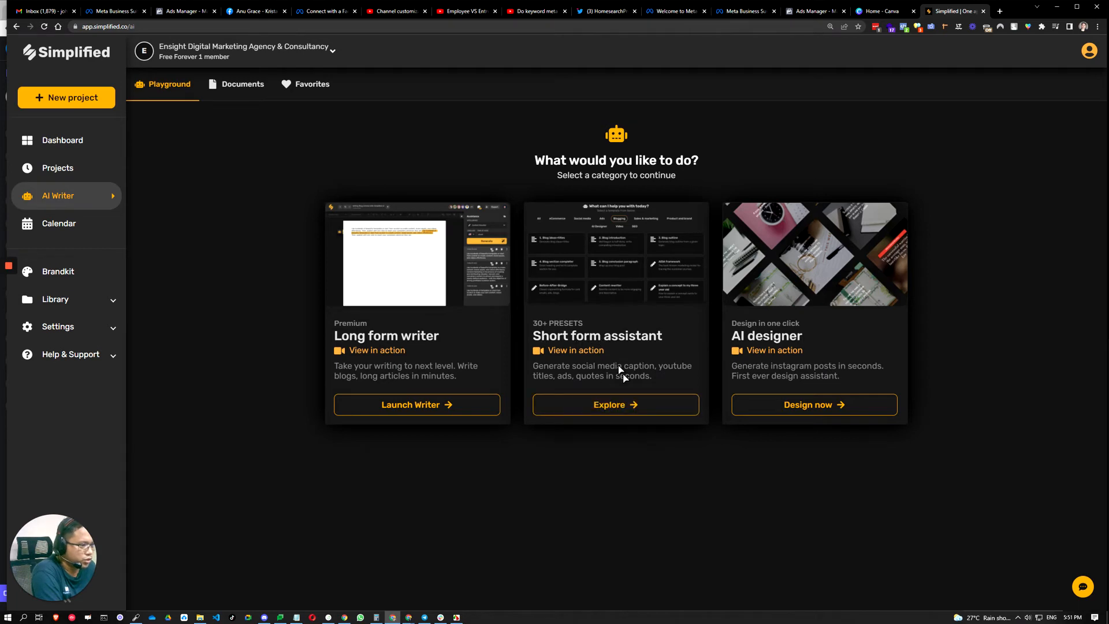
{"action": "left_click", "coordinate": [629, 404]}
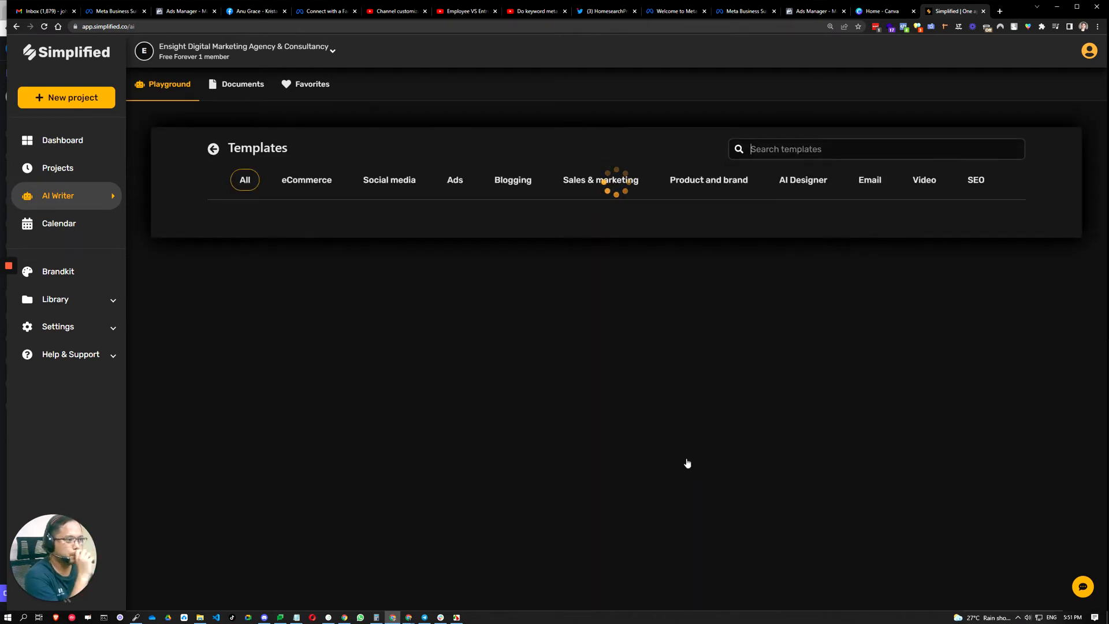
{"action": "left_click", "coordinate": [382, 189]}
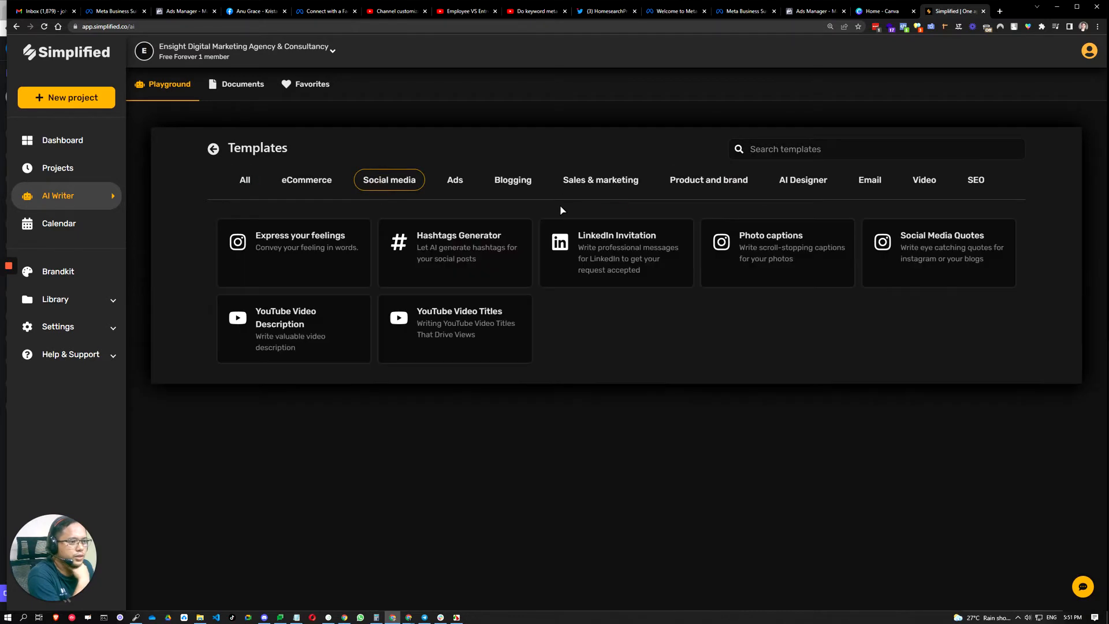
{"action": "left_click", "coordinate": [455, 182]}
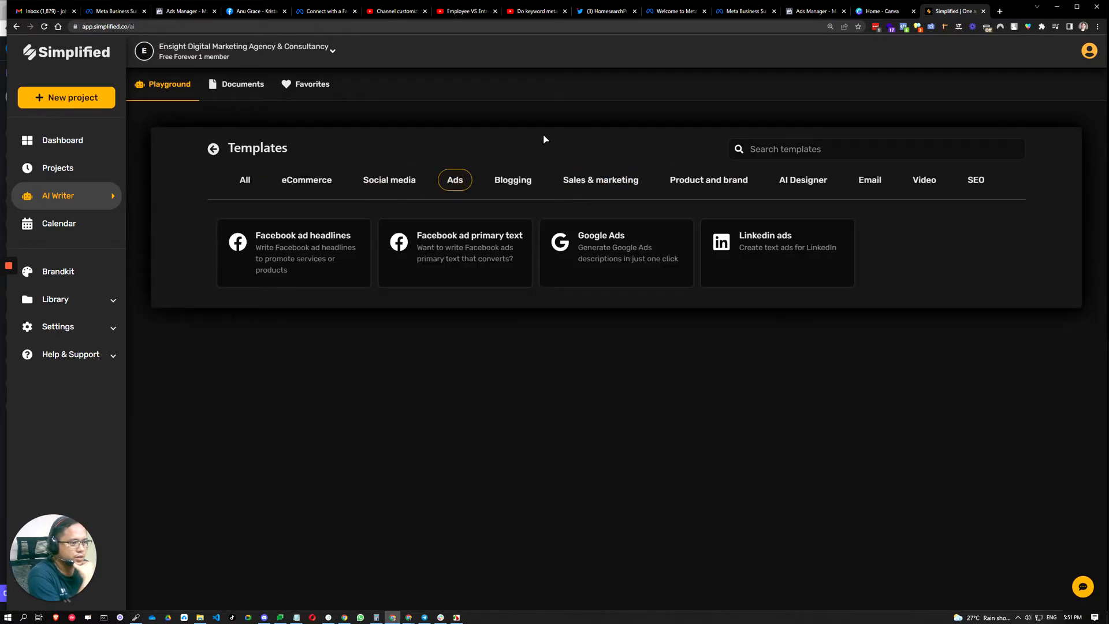
{"action": "left_click", "coordinate": [298, 272]}
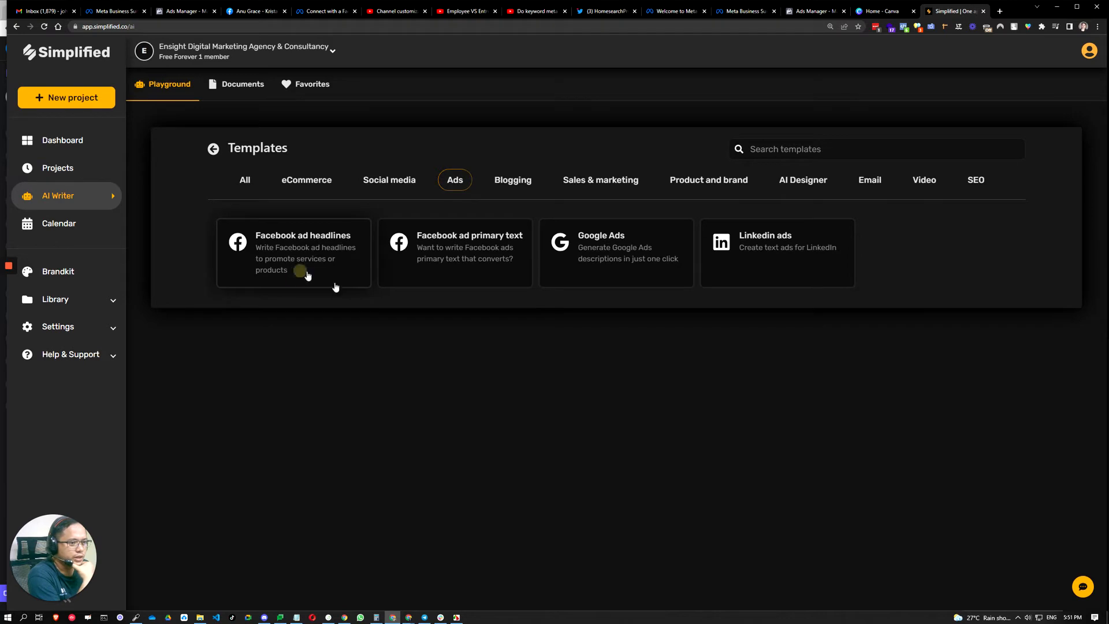
Enter Ensight as the company/brand name in the Facebook Ad headlines form
{"action": "left_click", "coordinate": [335, 235]}
{"action": "left_click", "coordinate": [247, 304]}
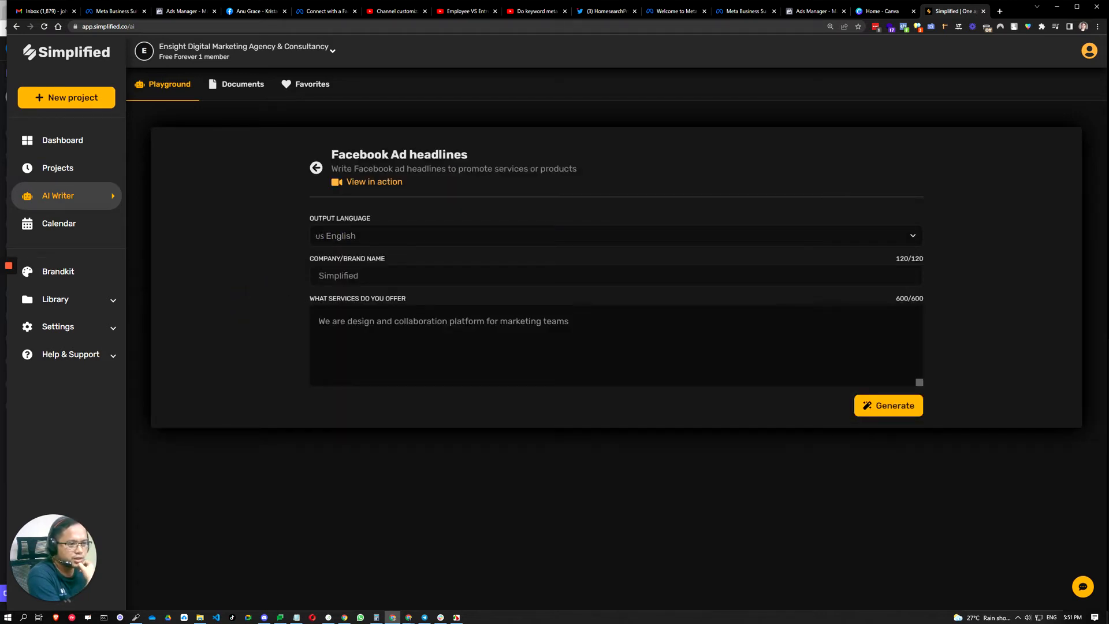
{"action": "left_click", "coordinate": [385, 275]}
{"action": "type", "text": "E"}
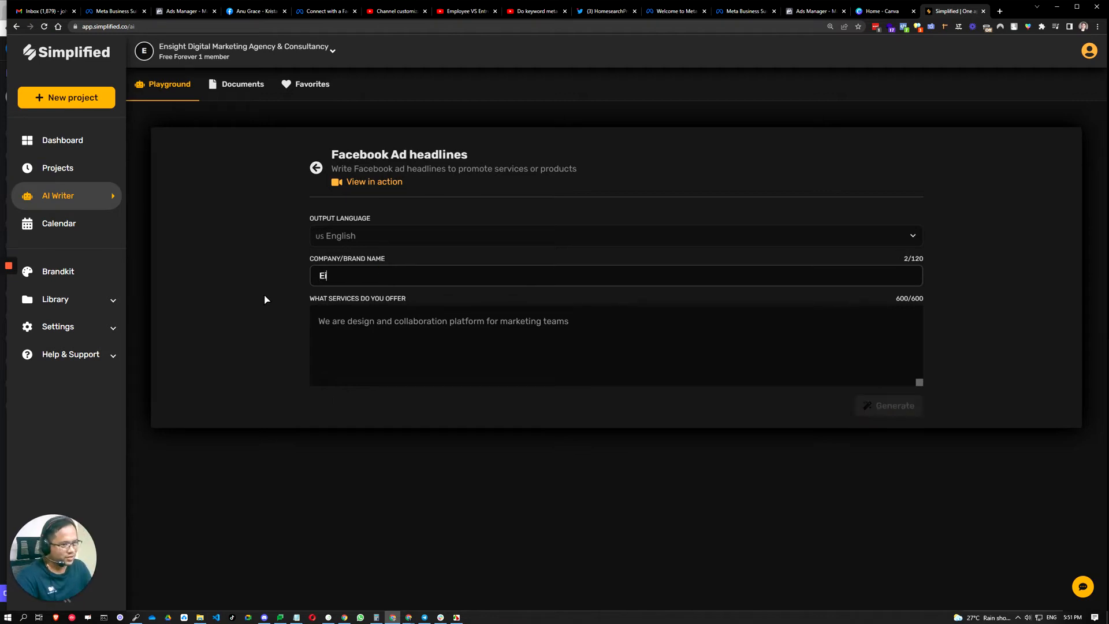
{"action": "type", "text": "nsight"}
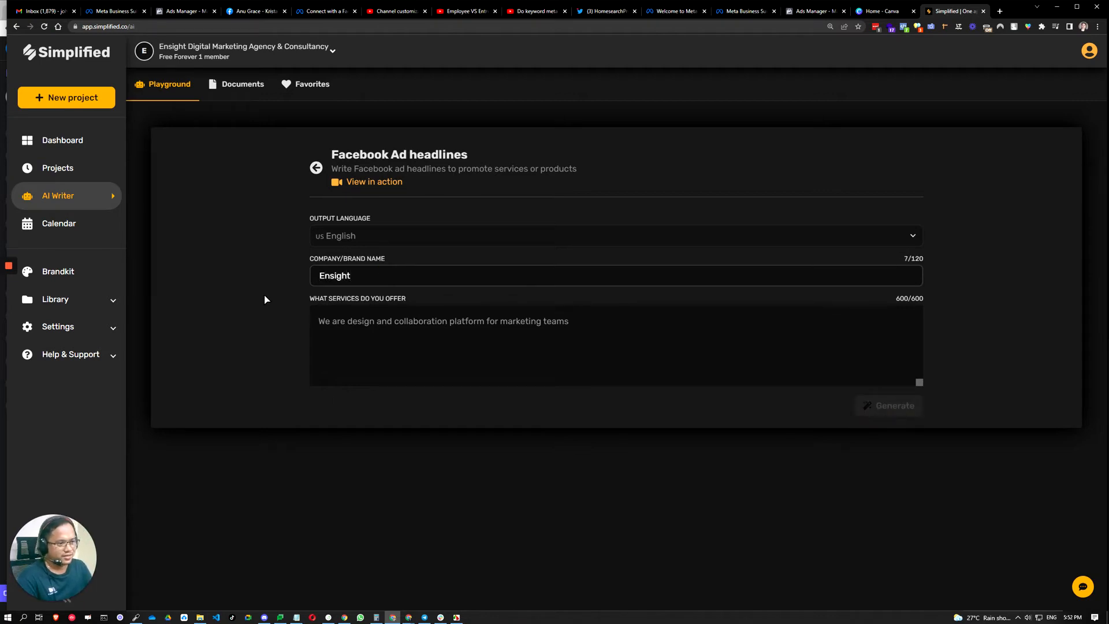
{"action": "left_click", "coordinate": [264, 333]}
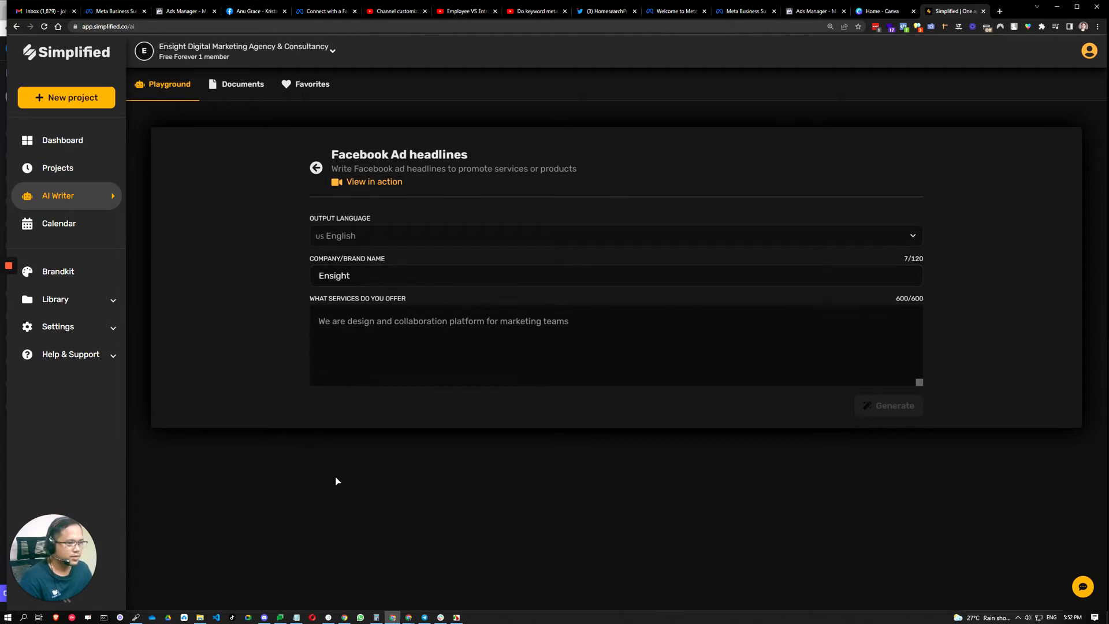
Describe the services offered as "Ensight print and sell T shirt that is best for businessmen and entrepreneur"
{"action": "left_click", "coordinate": [356, 357]}
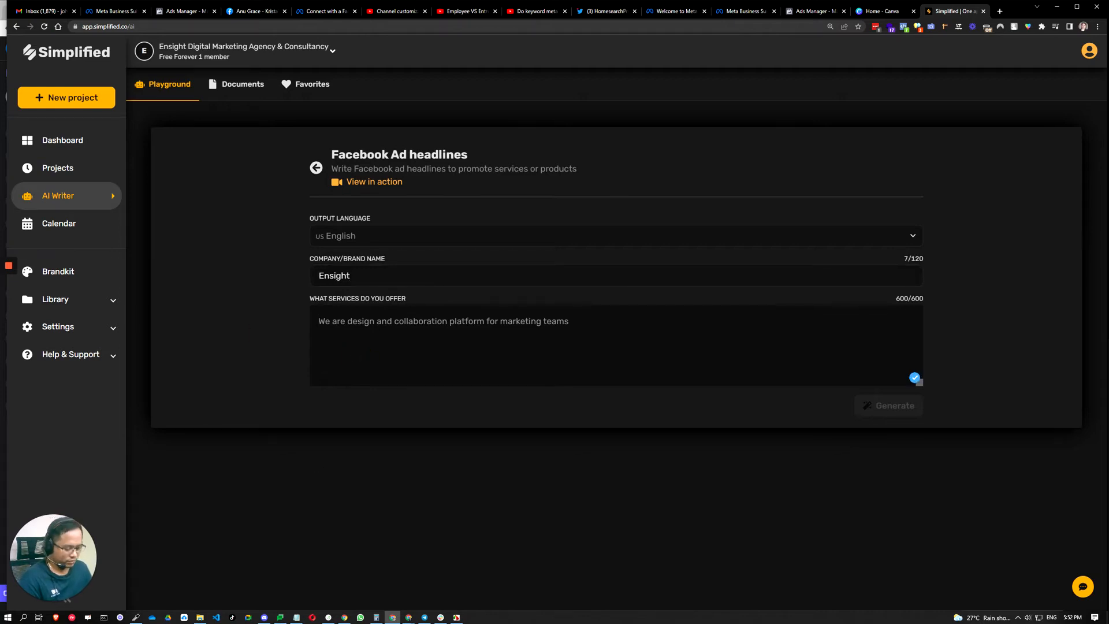
{"action": "type", "text": "We"}
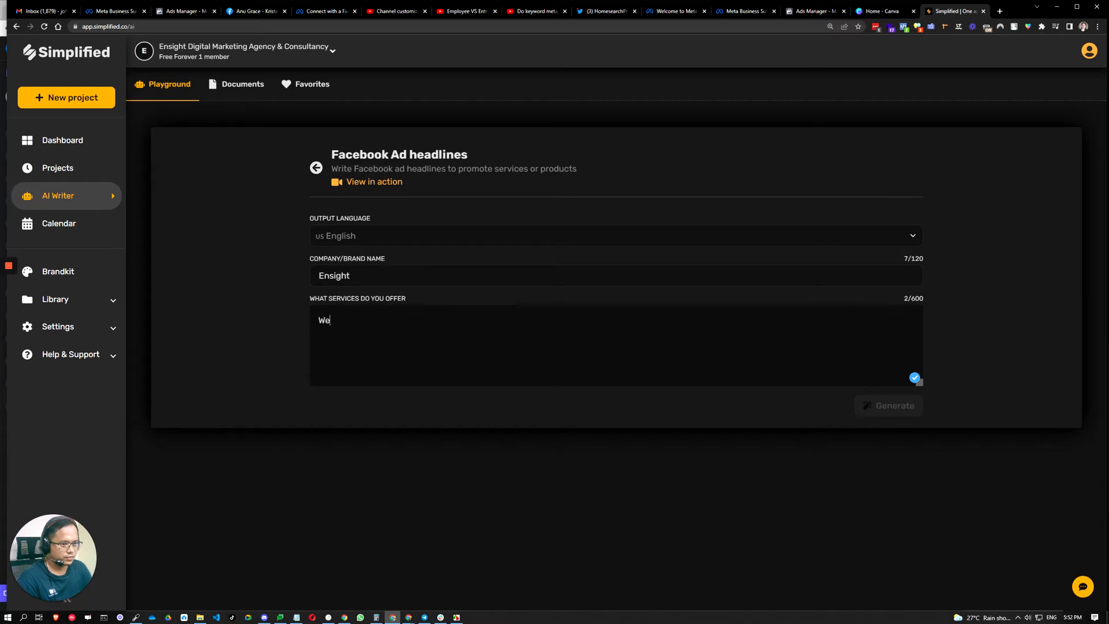
{"action": "key", "text": "BackSpace"}
{"action": "type", "text": "Ensight "}
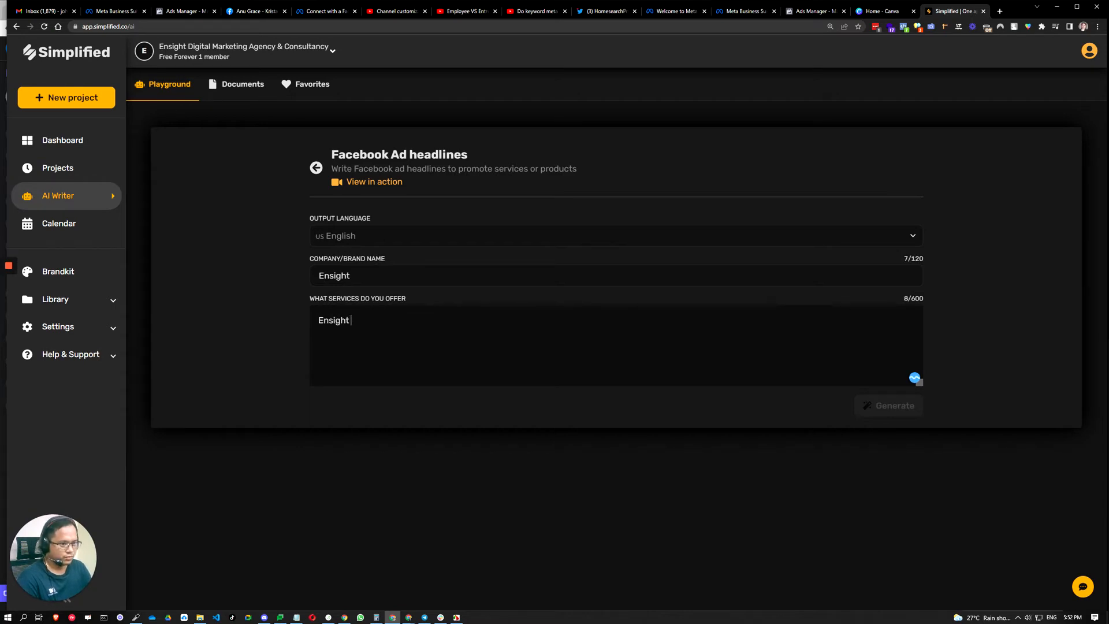
{"action": "type", "text": "print an"}
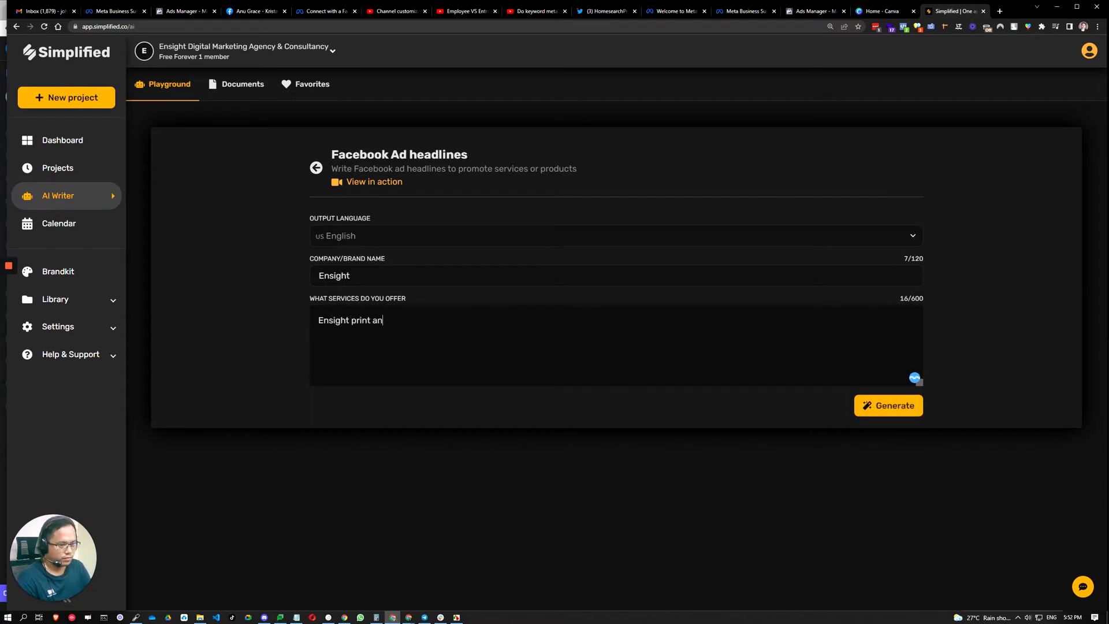
{"action": "type", "text": "d sell T"}
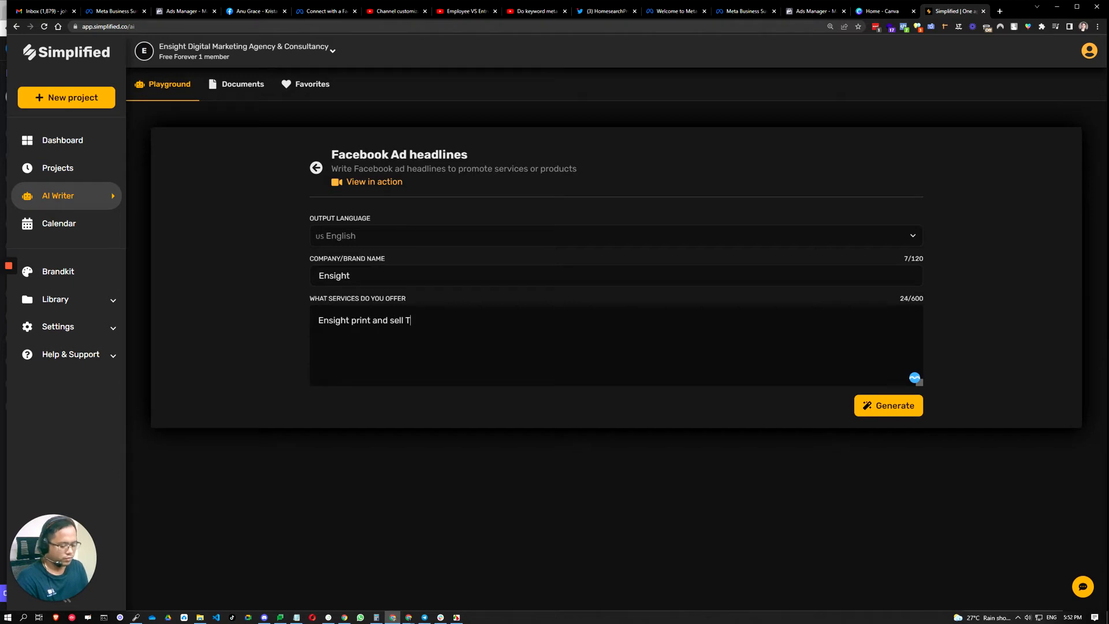
{"action": "type", "text": " sg"}
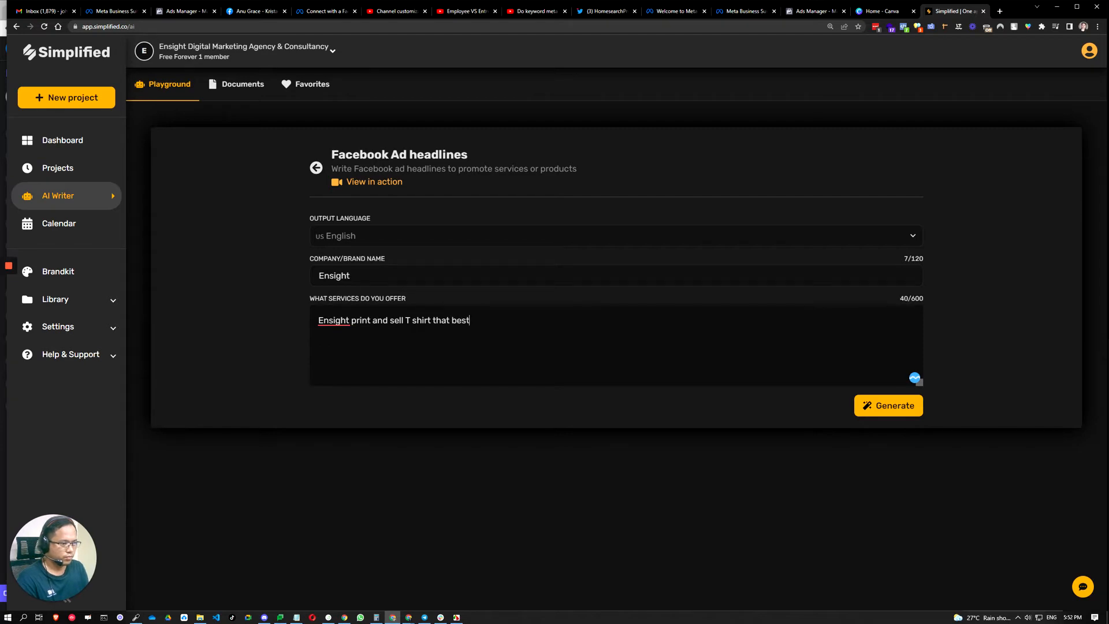
{"action": "type", "text": "best f"}
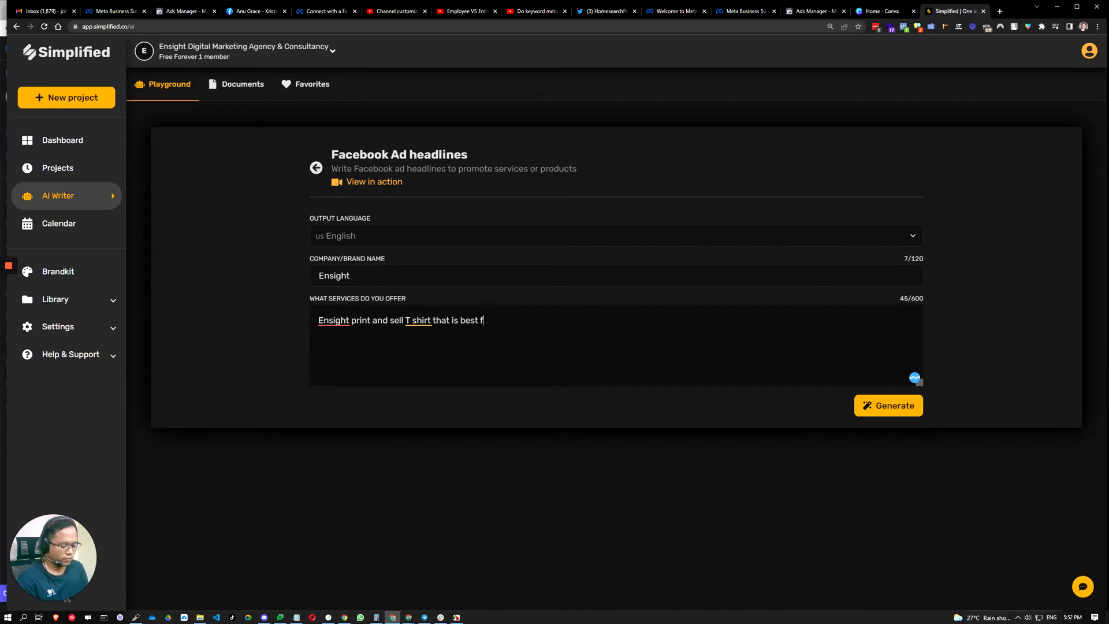
{"action": "type", "text": "or busine"}
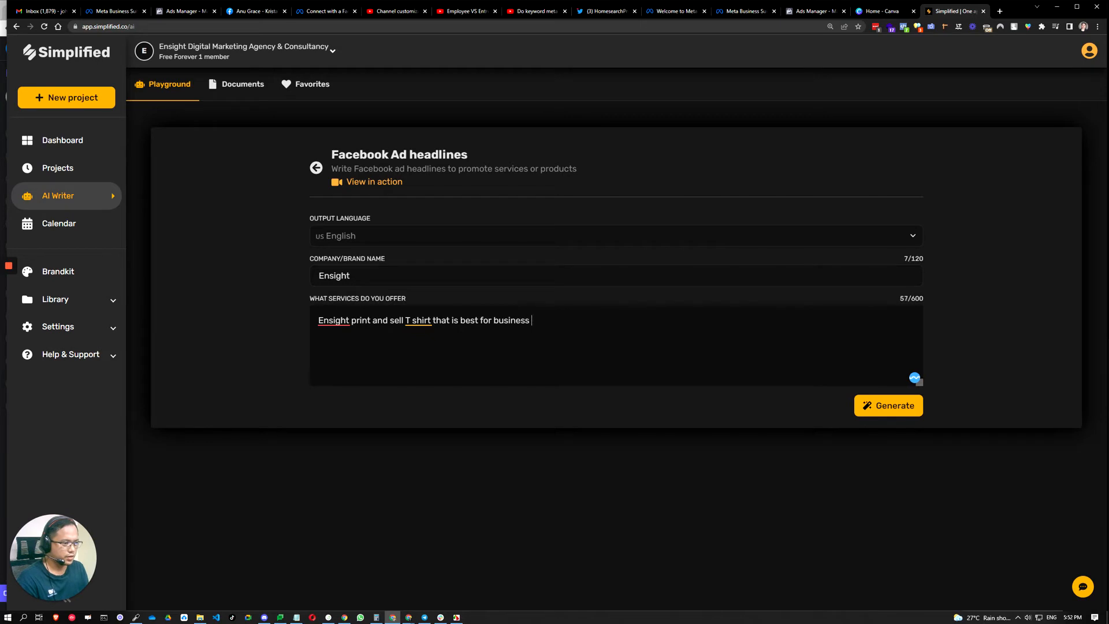
{"action": "type", "text": "ssmen ad"}
{"action": "key", "text": "BackSpace"}
{"action": "key", "text": "BackSpace"}
{"action": "type", "text": "nd entrepreneur"}
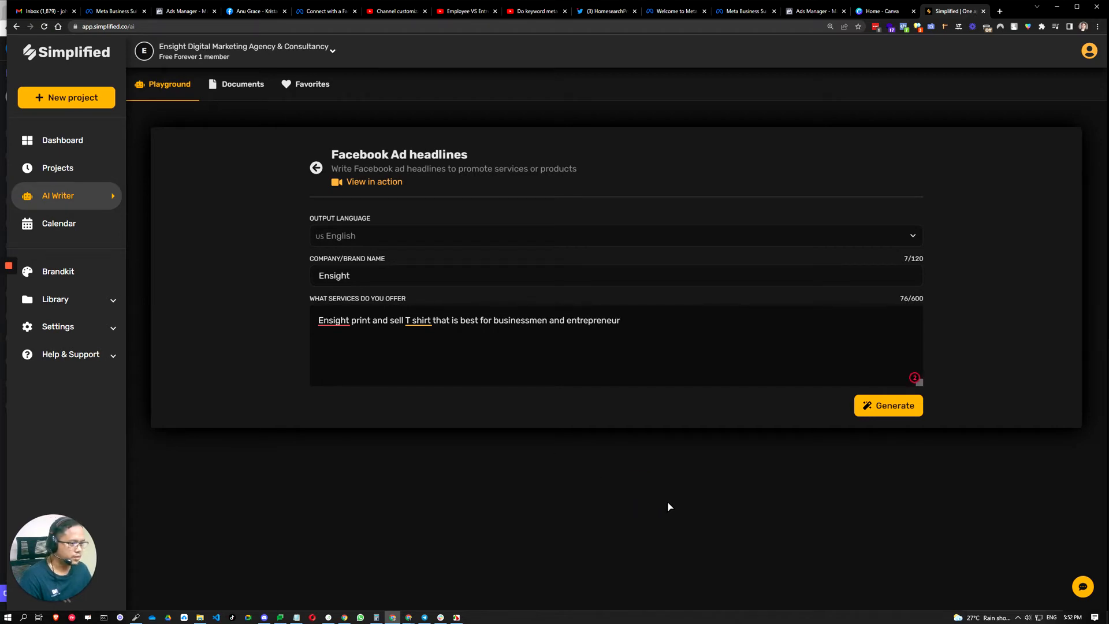
Correct the services description to begin "Ensight prints and sells T-shirt" and generate the ad headlines
{"action": "left_click", "coordinate": [370, 321]}
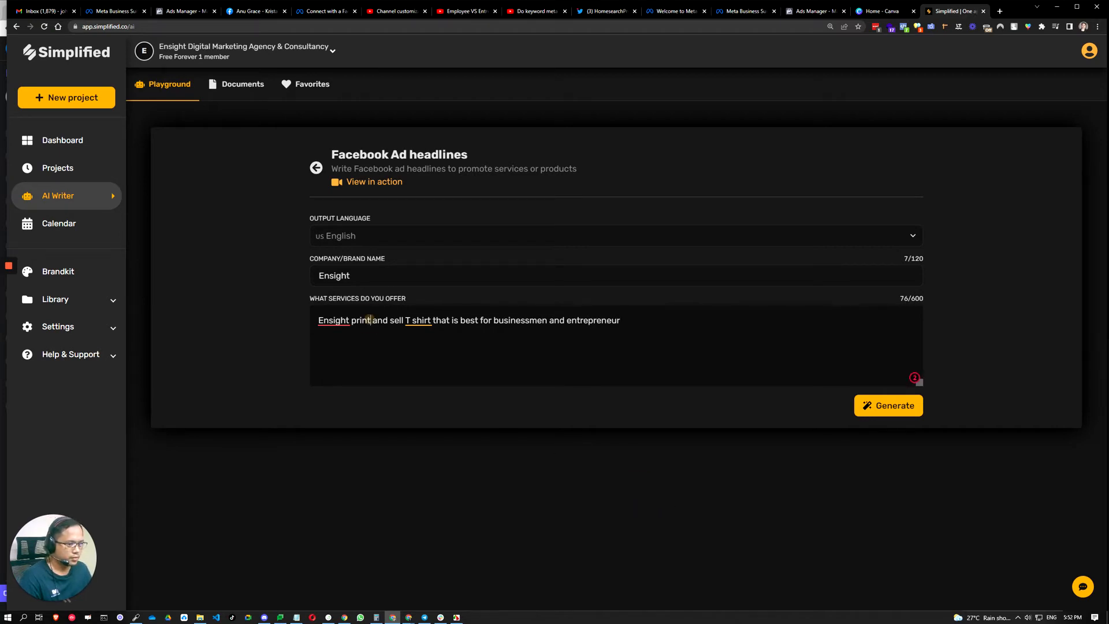
{"action": "type", "text": "s"}
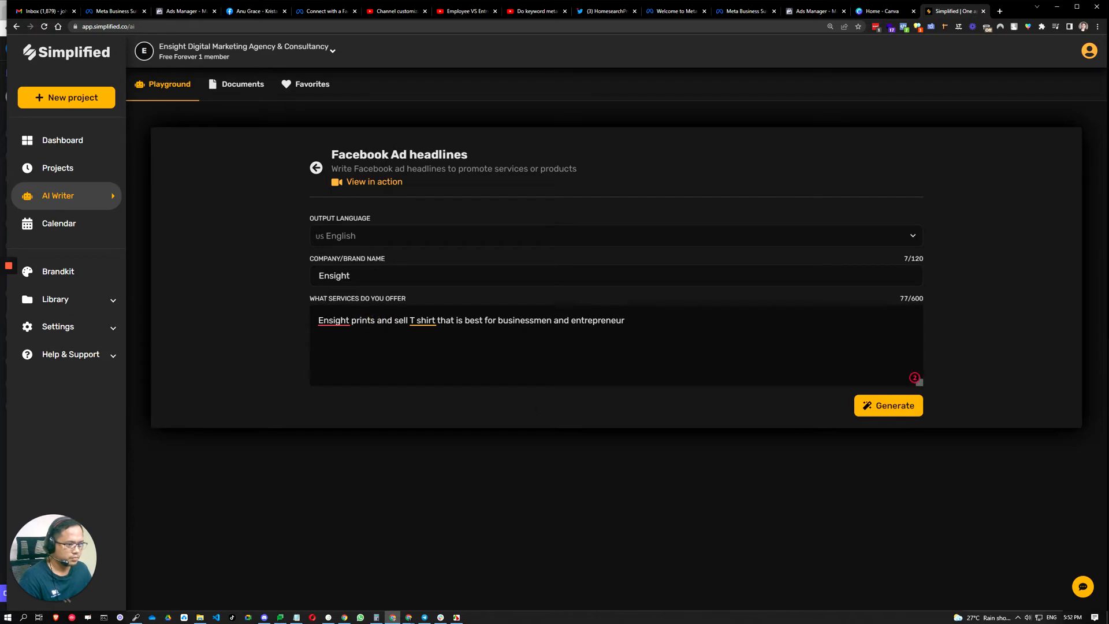
{"action": "left_click", "coordinate": [408, 320]}
{"action": "type", "text": "s"}
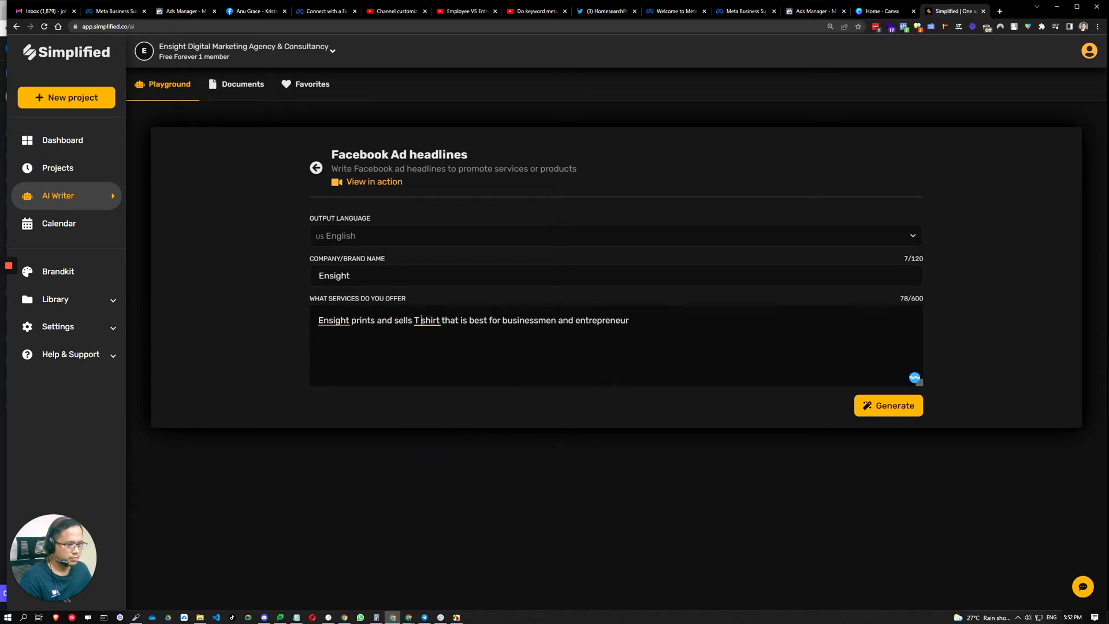
{"action": "key", "text": "BackSpace"}
{"action": "type", "text": "-"}
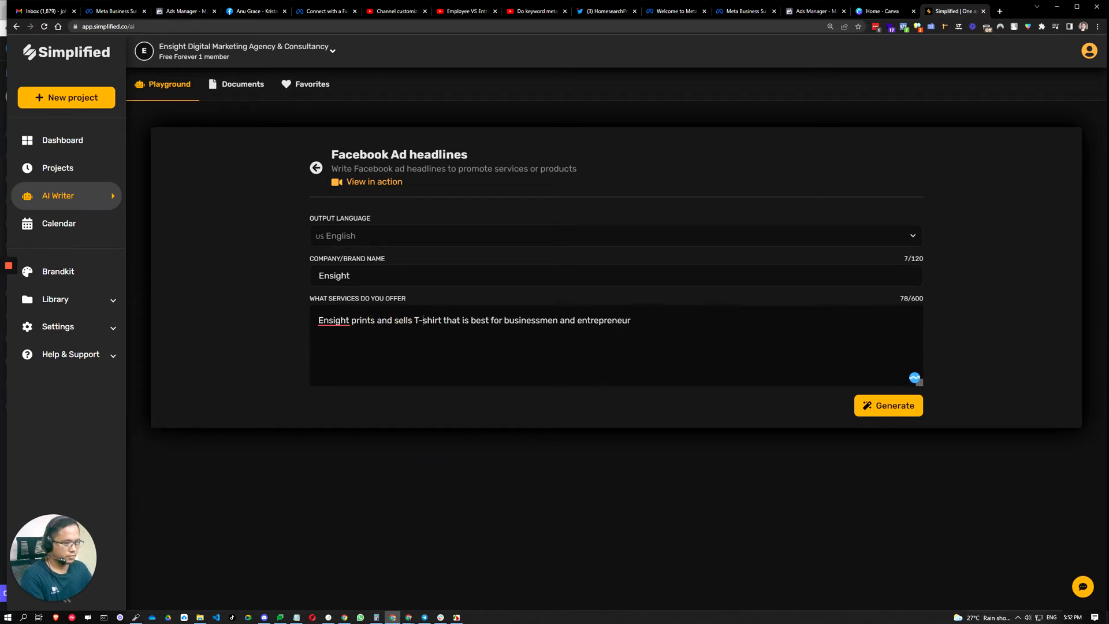
{"action": "left_click", "coordinate": [889, 414]}
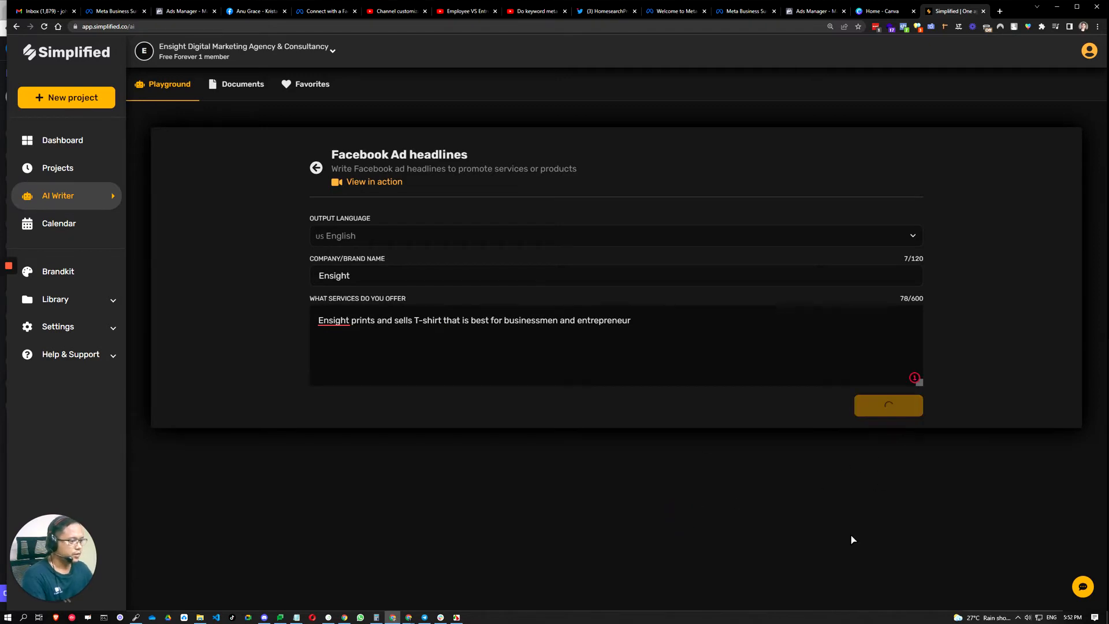
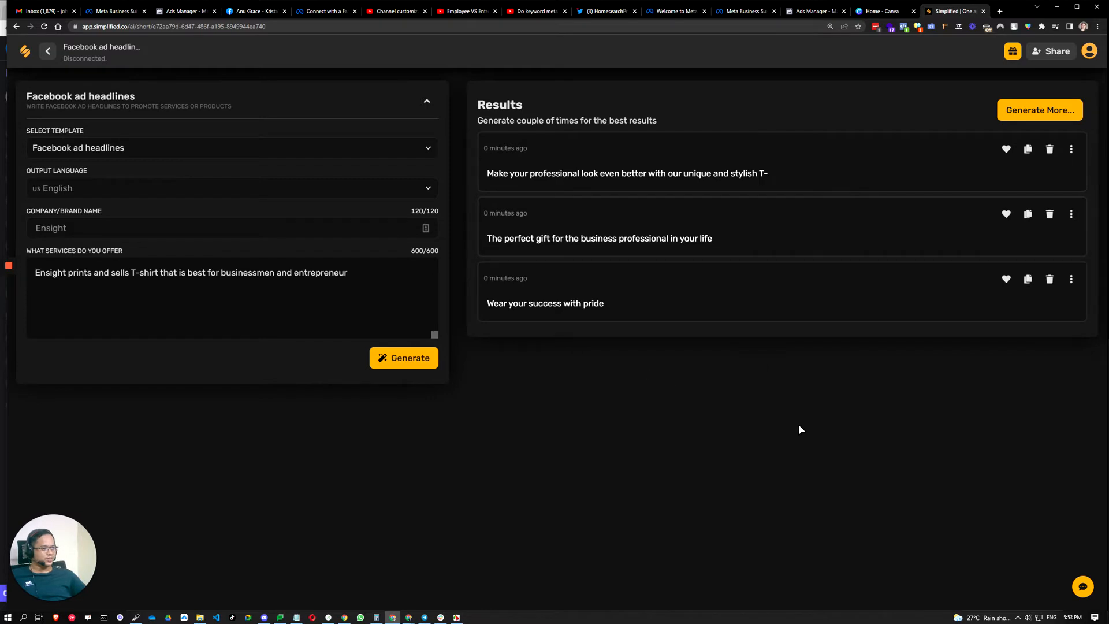
Copy the generated headline "Wear your success with pride" and use it in Meta Ads Manager to replace the ad's headline
{"action": "left_click", "coordinate": [1027, 278]}
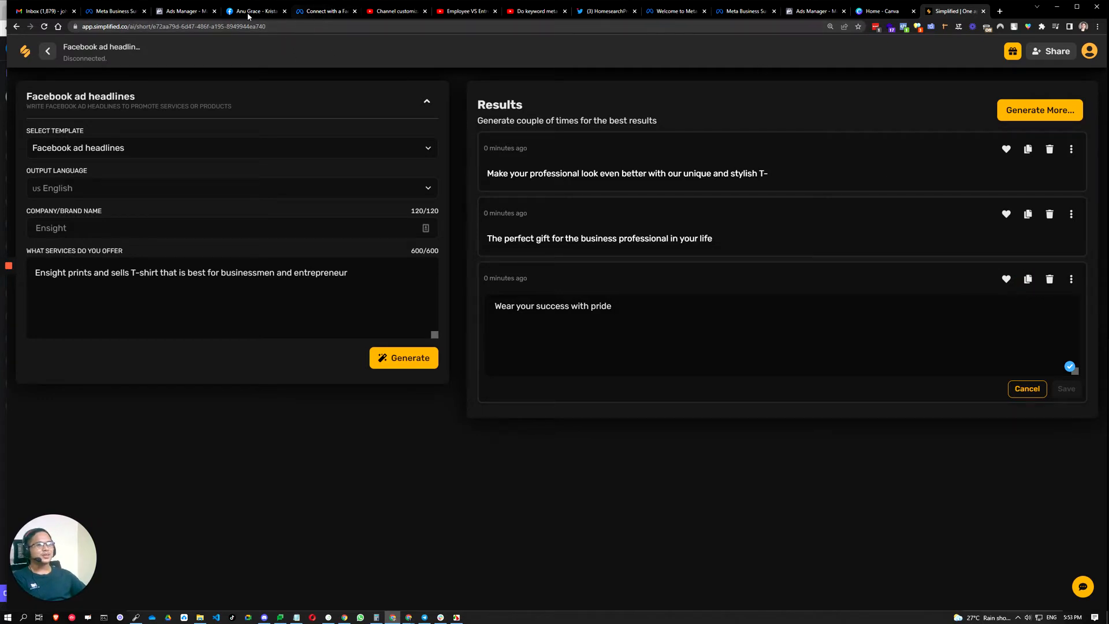
{"action": "left_click", "coordinate": [814, 12]}
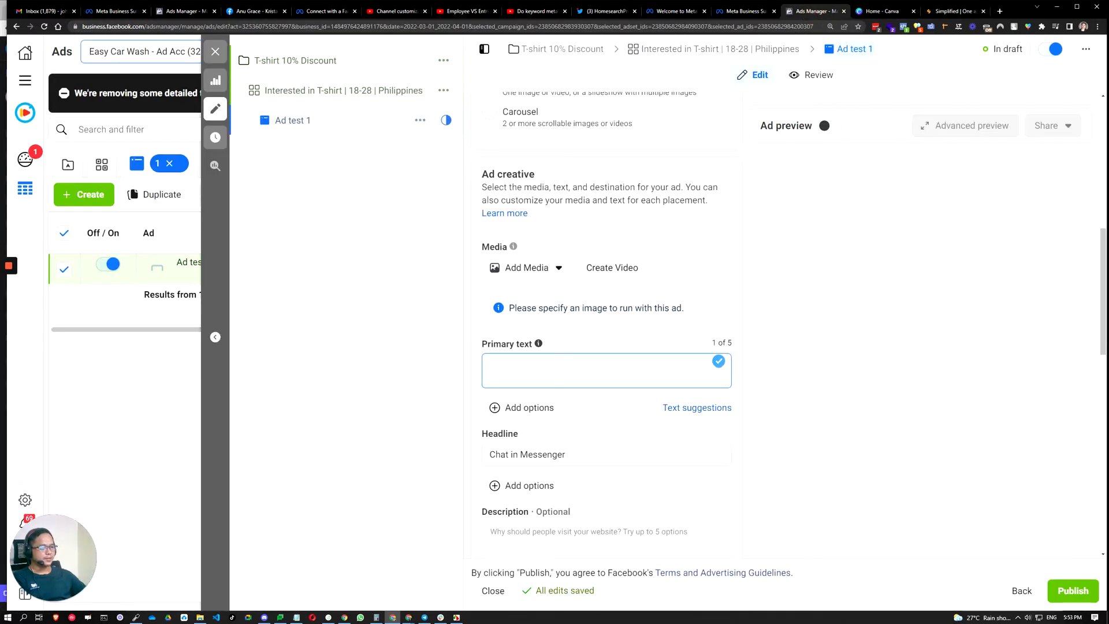
{"action": "left_click_drag", "start_coordinate": [569, 456], "coordinate": [482, 457]}
{"action": "type", "text": "Wear your success with pride"}
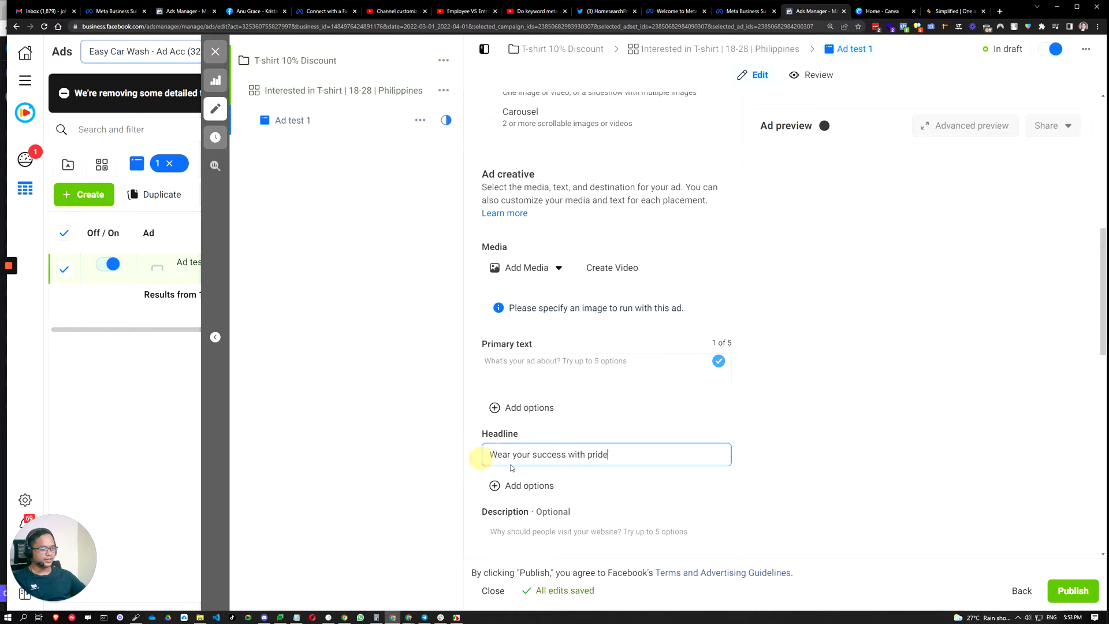
{"action": "left_click", "coordinate": [378, 479]}
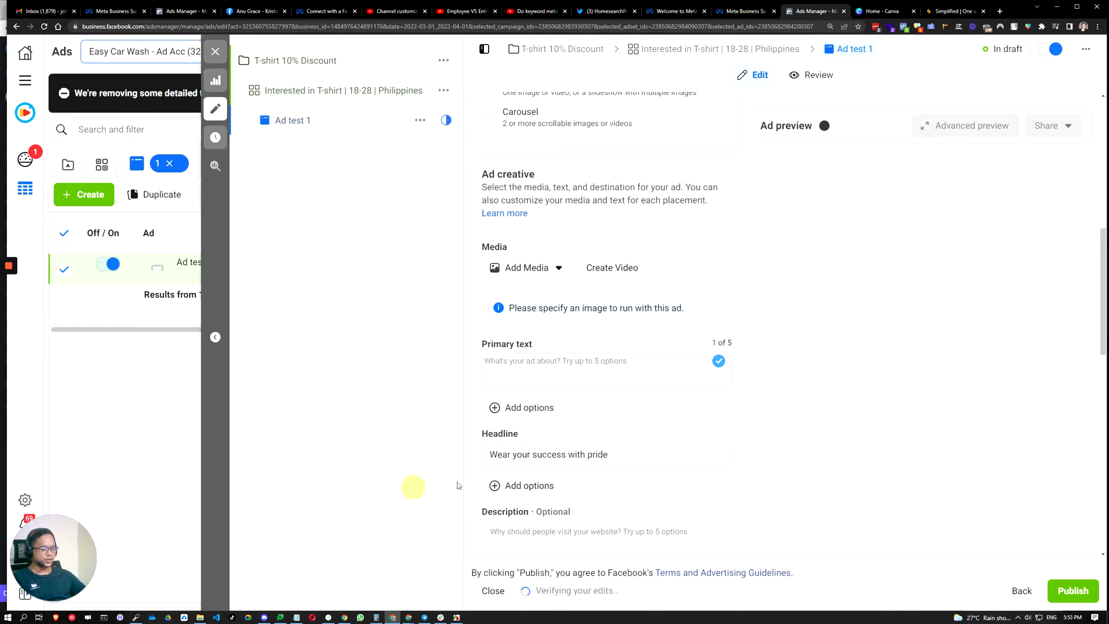
Add a second headline option to the ad reading "10% discount unique T-shirt"
{"action": "scroll", "coordinate": [628, 477], "scroll_direction": "down", "scroll_amount": 1}
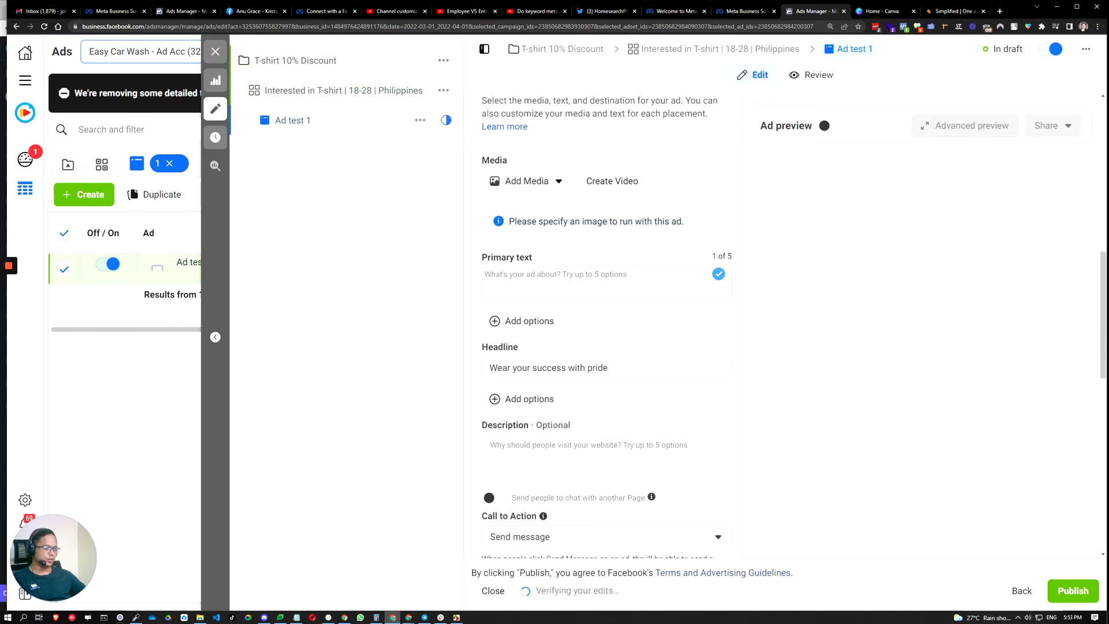
{"action": "left_click", "coordinate": [563, 408]}
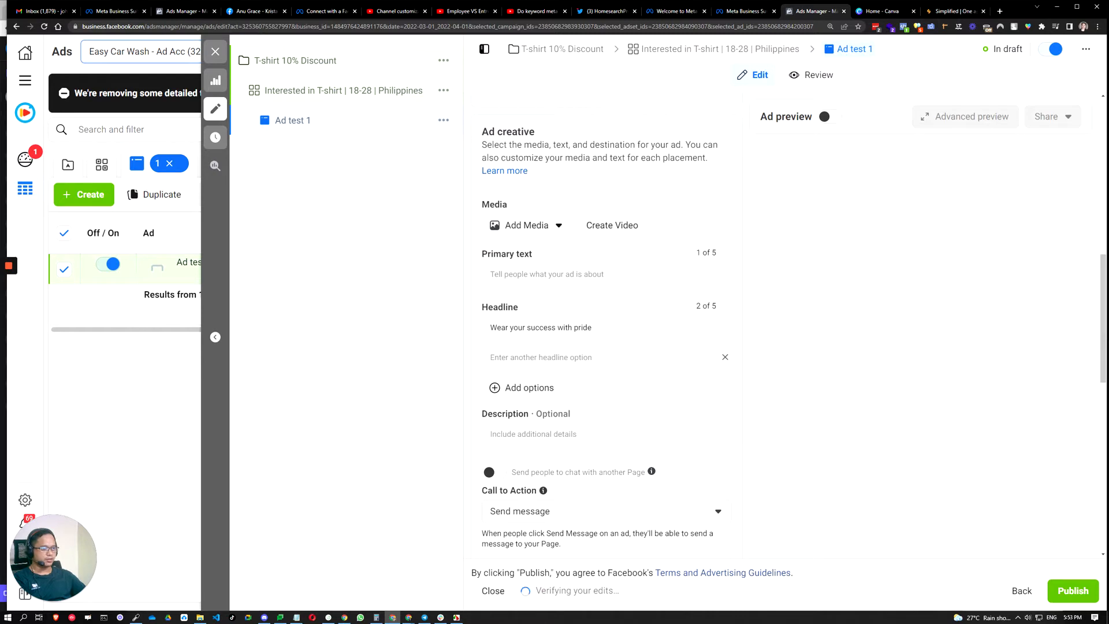
{"action": "left_click_drag", "start_coordinate": [490, 327], "coordinate": [606, 323]}
{"action": "left_click", "coordinate": [532, 357]}
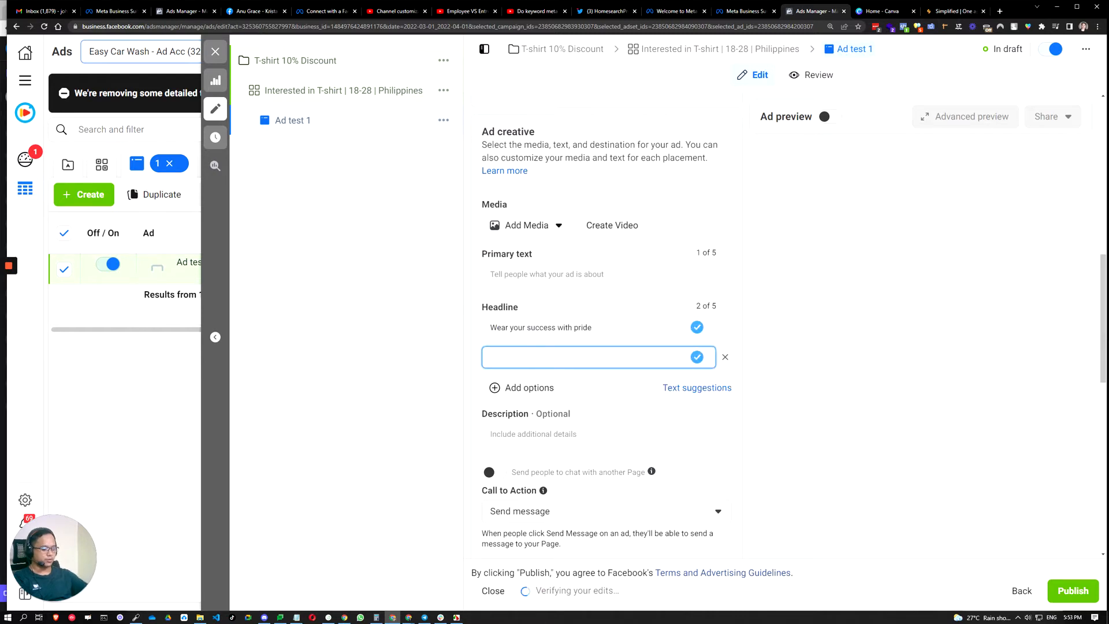
{"action": "type", "text": "10% "}
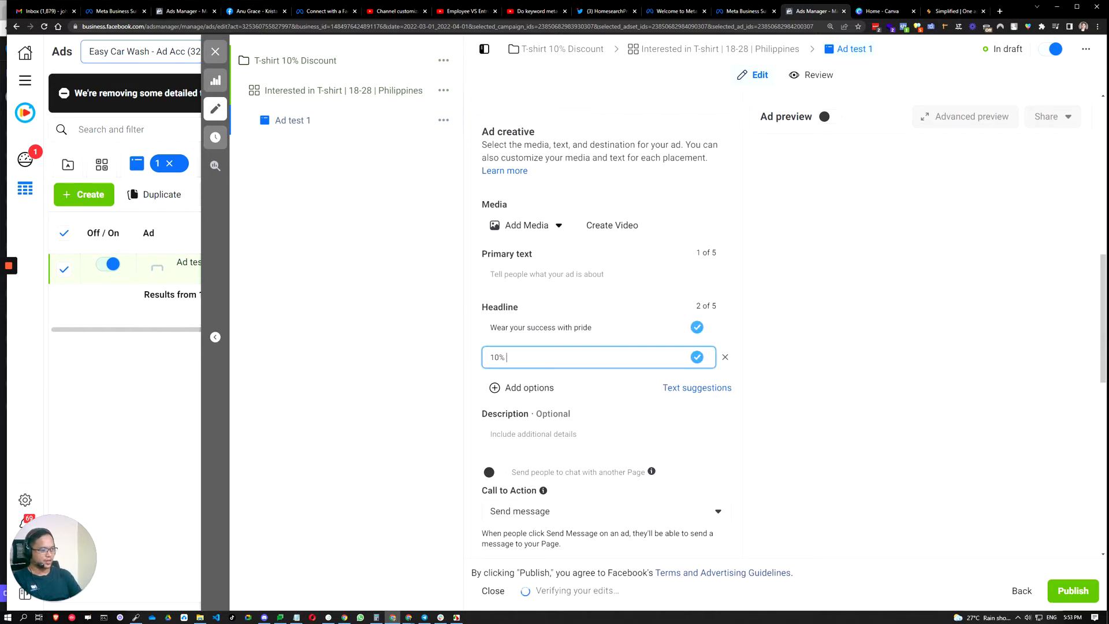
{"action": "type", "text": "discount"}
{"action": "type", "text": "-sgi"}
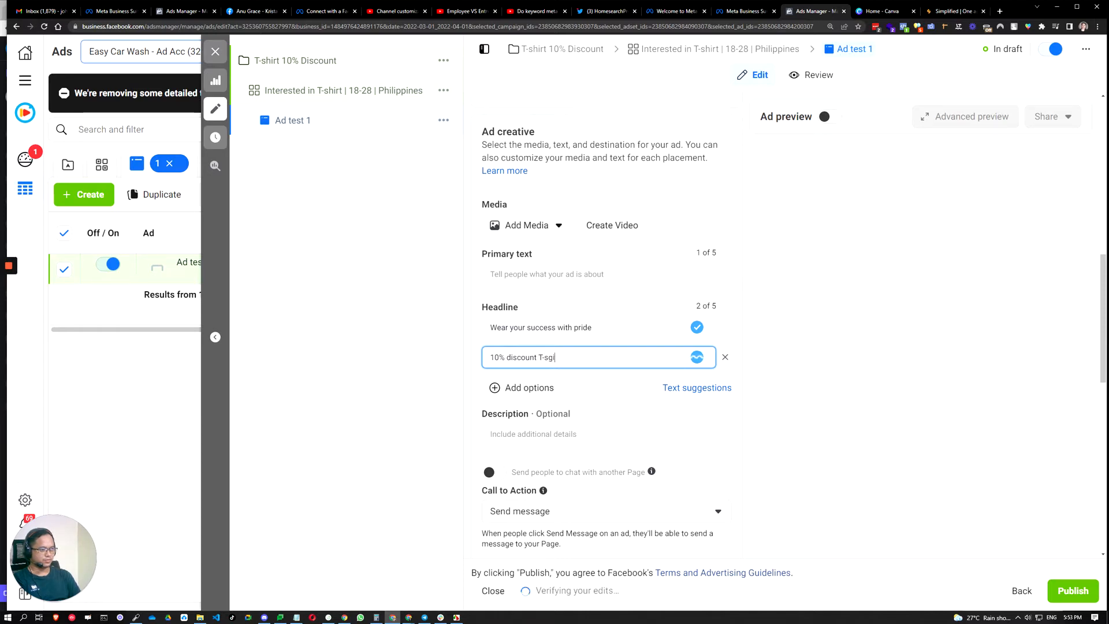
{"action": "type", "text": "y"}
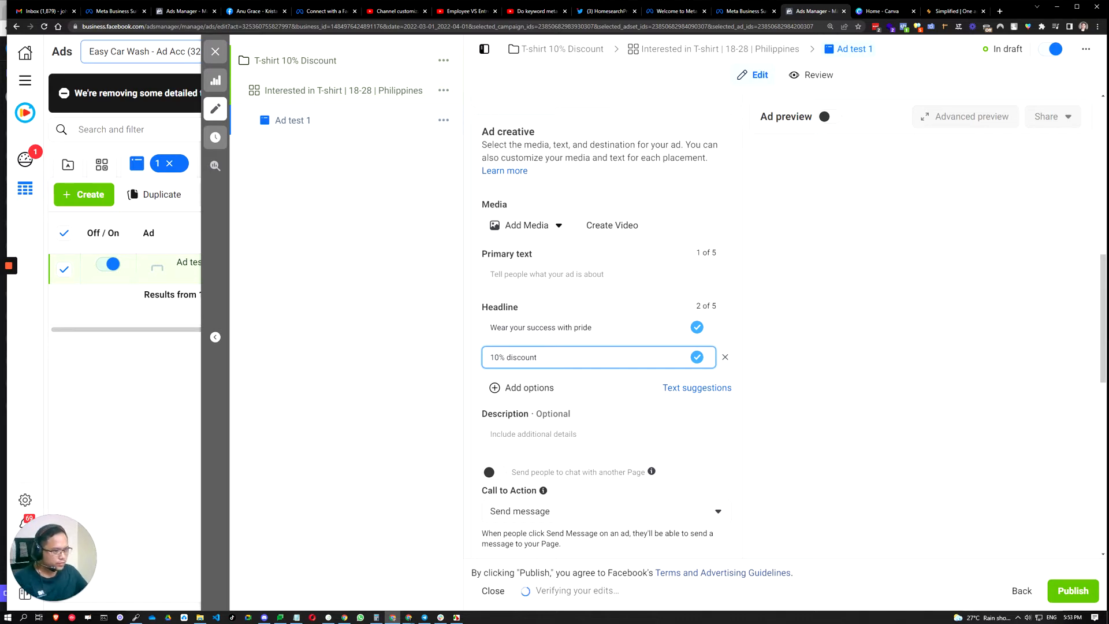
{"action": "type", "text": "iqu"}
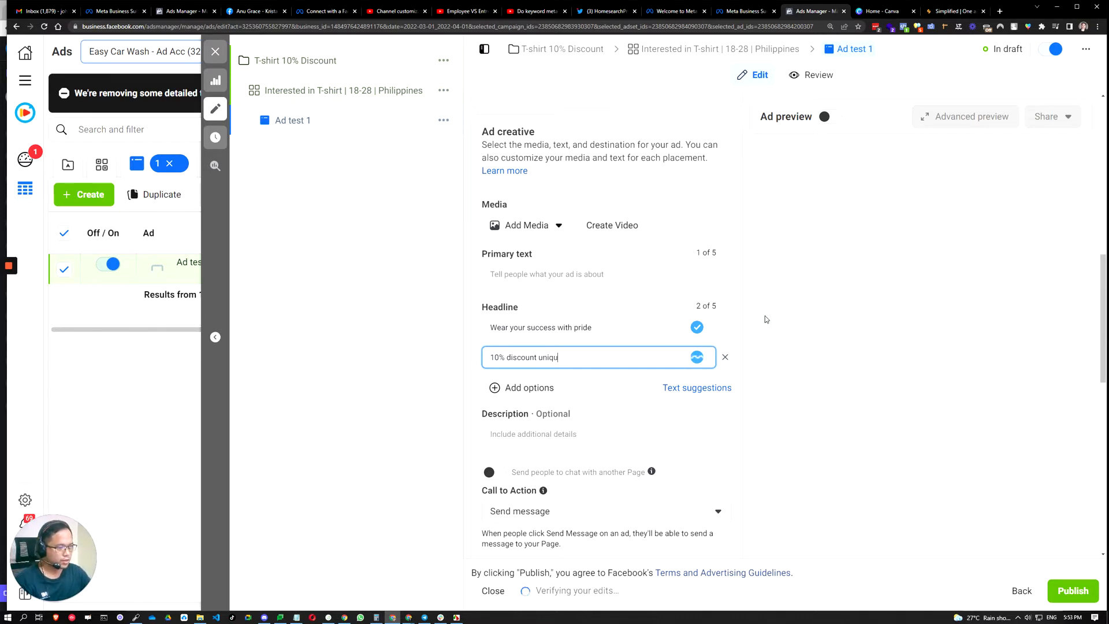
{"action": "type", "text": "e T"}
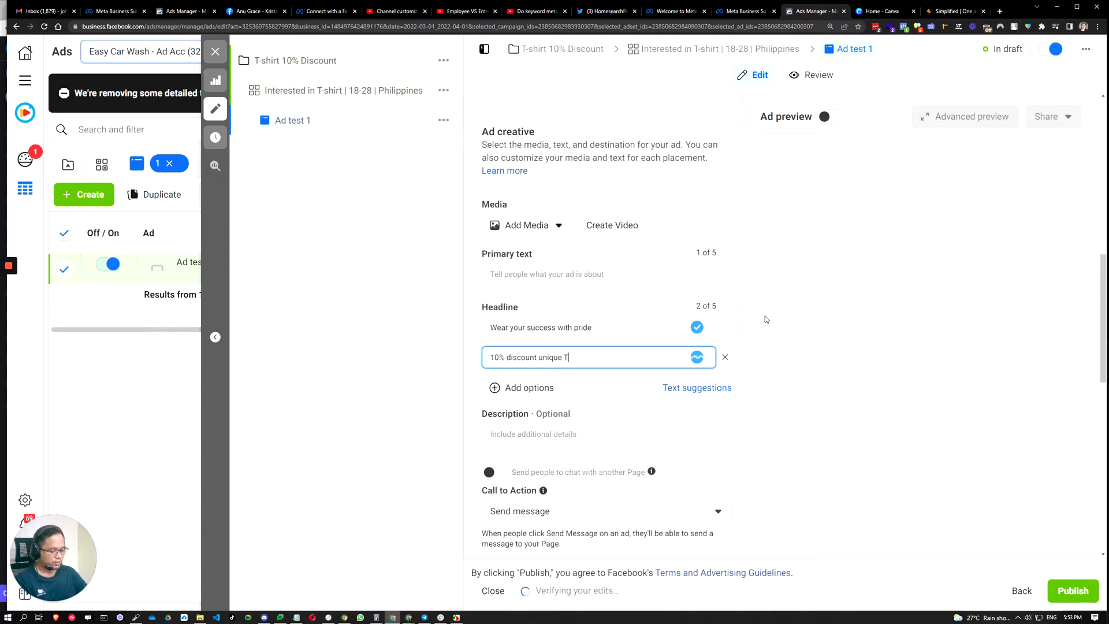
{"action": "type", "text": "-shirt"}
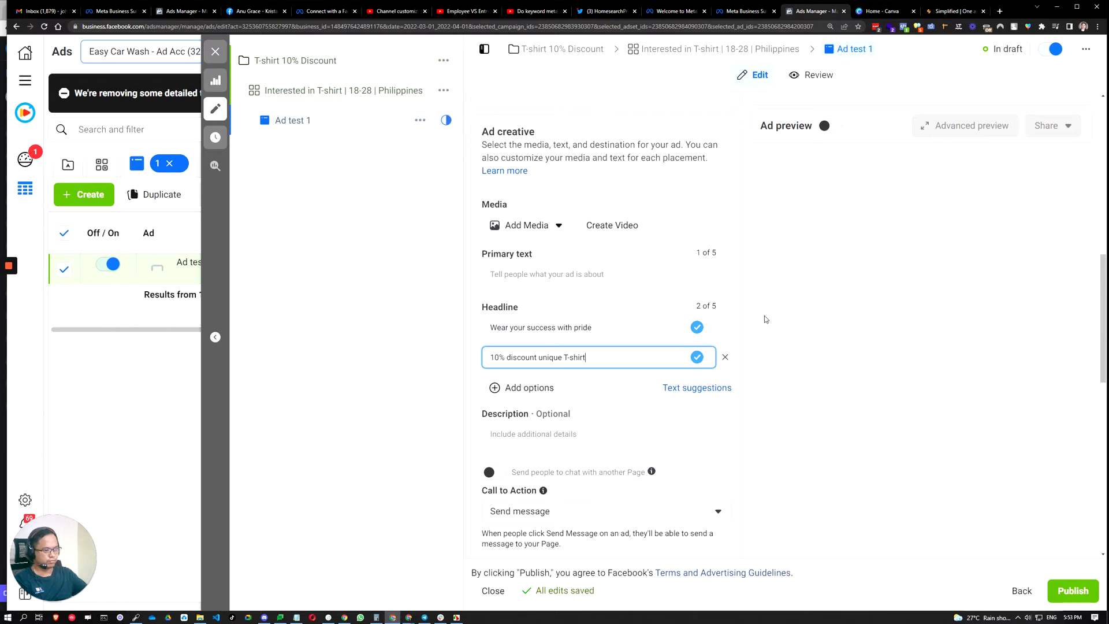
Reword the second headline option to "10% OFF, unique T-shirt for biz pro"
{"action": "left_click_drag", "start_coordinate": [538, 356], "coordinate": [506, 356]}
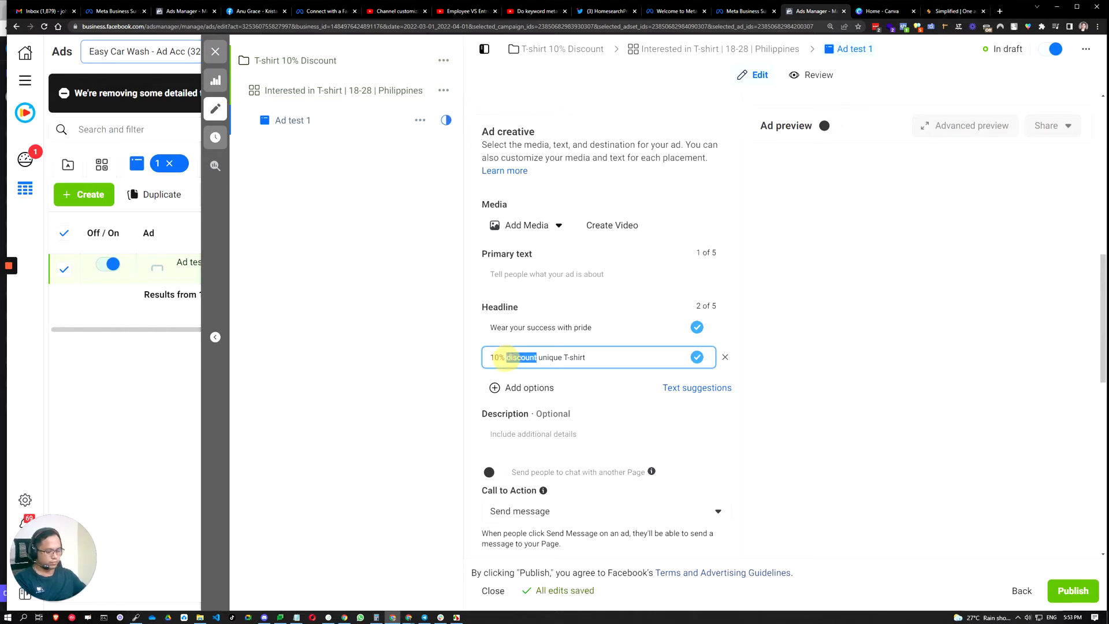
{"action": "type", "text": "OFF"}
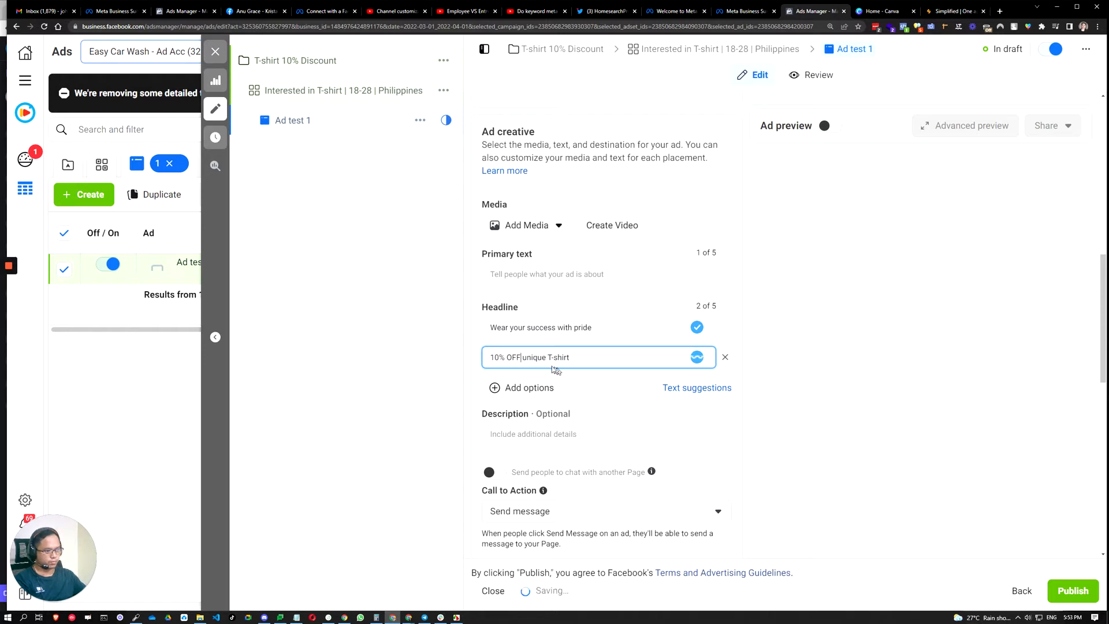
{"action": "left_click_drag", "start_coordinate": [570, 357], "coordinate": [530, 357]}
{"action": "left_click", "coordinate": [534, 357]}
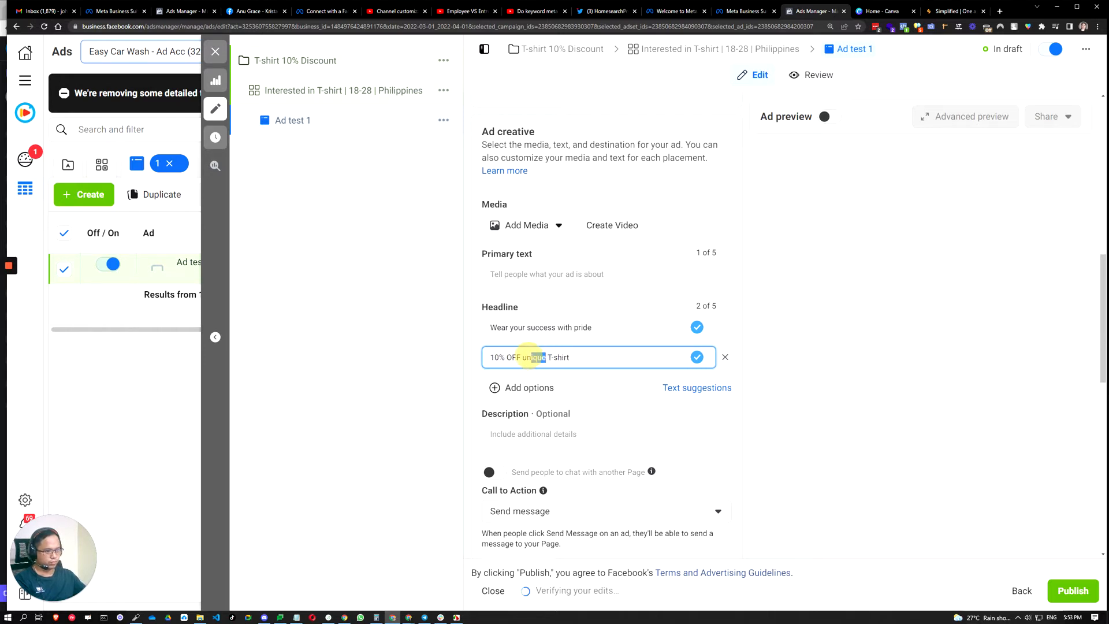
{"action": "left_click", "coordinate": [521, 357]}
{"action": "type", "text": ","}
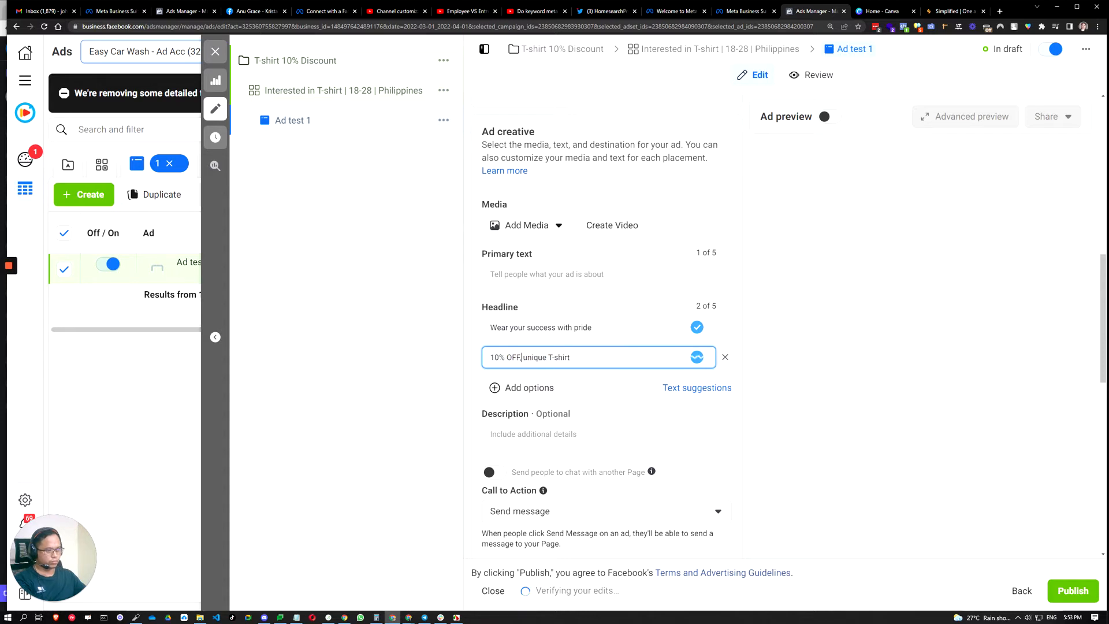
{"action": "left_click", "coordinate": [596, 357]}
{"action": "type", "text": "for busin"}
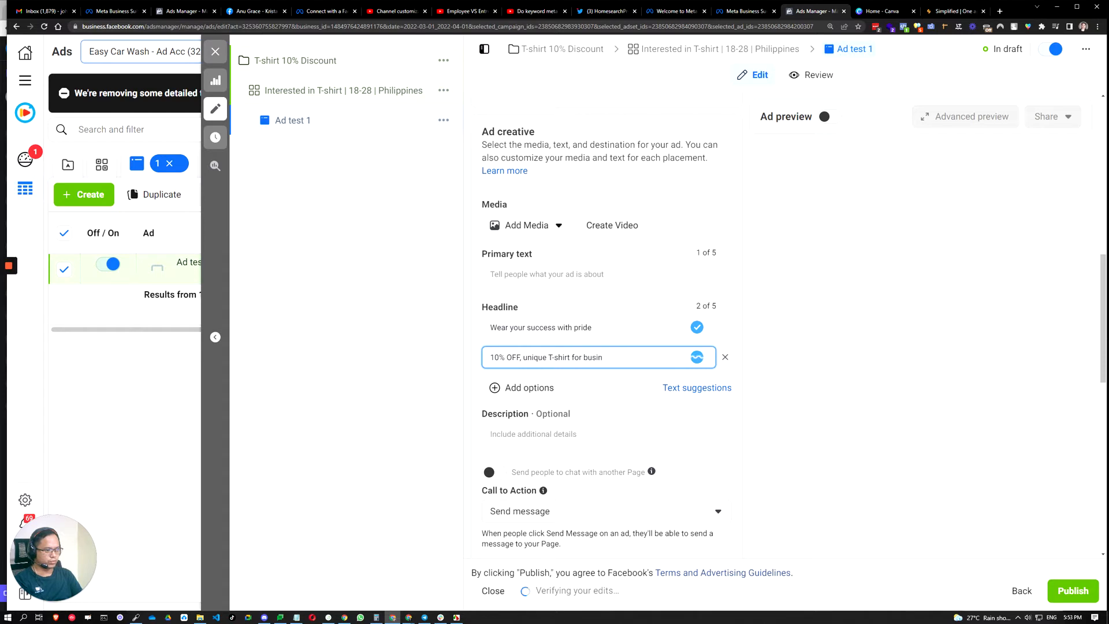
{"action": "type", "text": "buz"}
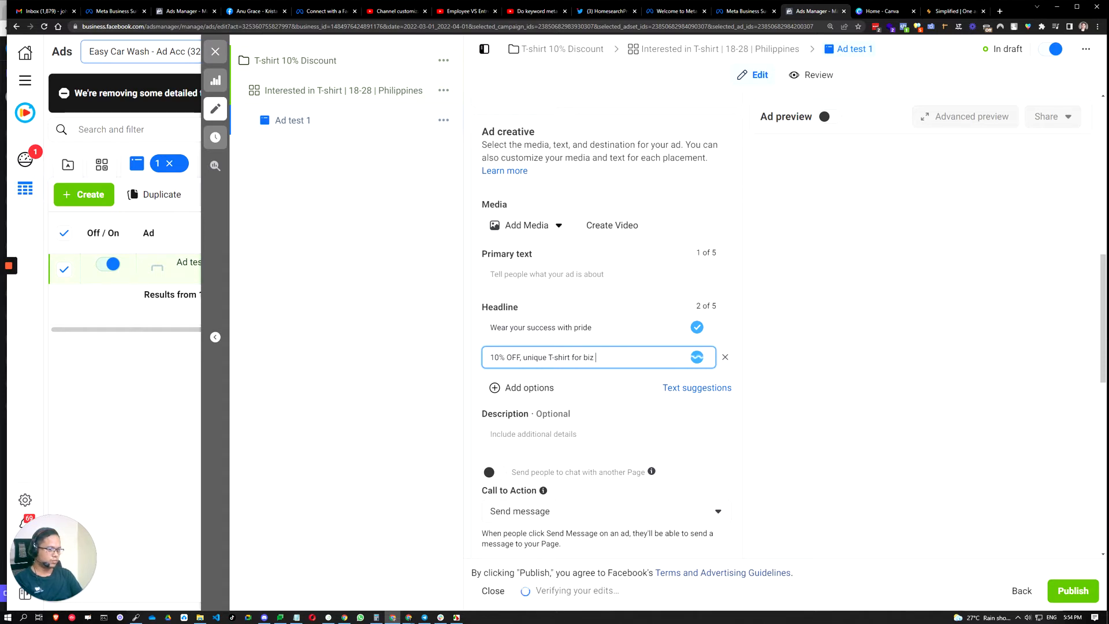
{"action": "left_click", "coordinate": [439, 437]}
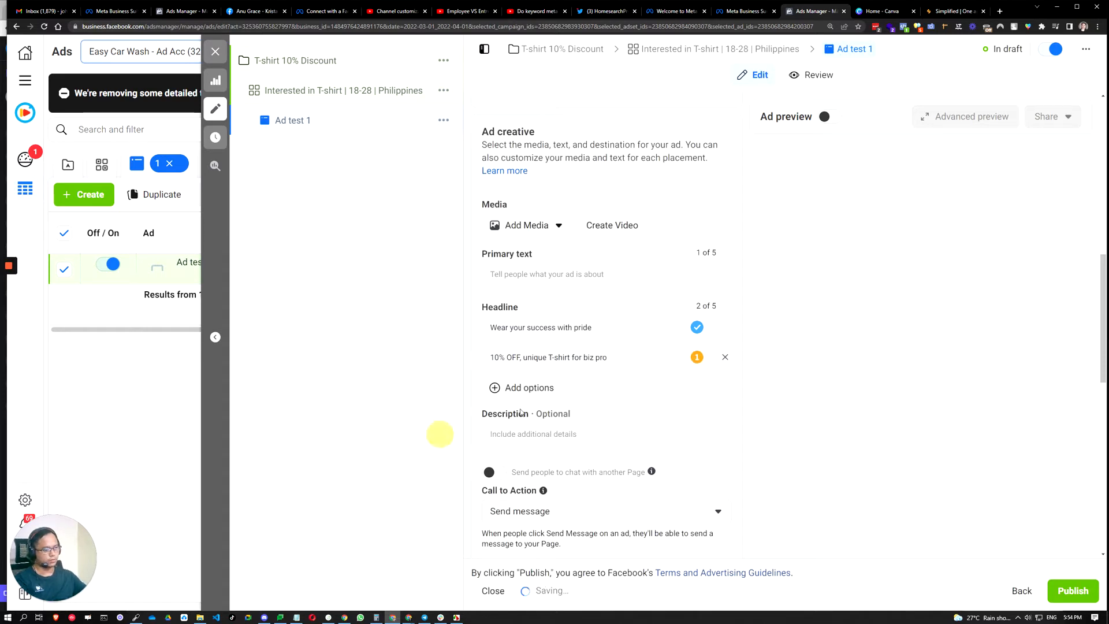
{"action": "scroll", "coordinate": [723, 410], "scroll_direction": "down", "scroll_amount": 1}
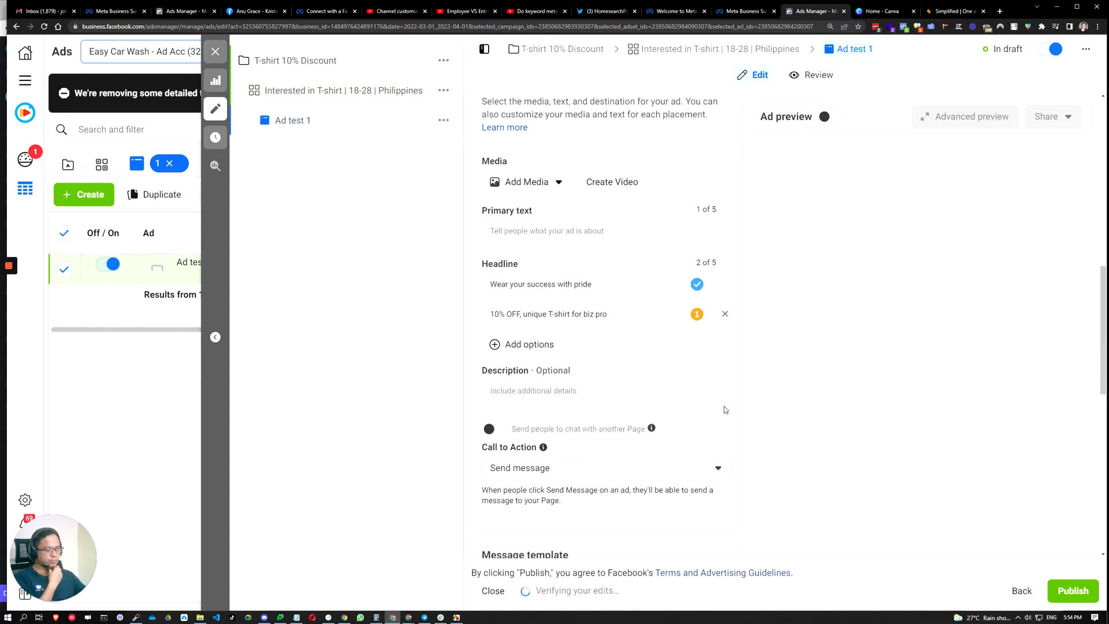
{"action": "mouse_move", "coordinate": [652, 428]}
{"action": "scroll", "coordinate": [568, 455], "scroll_direction": "down", "scroll_amount": 8}
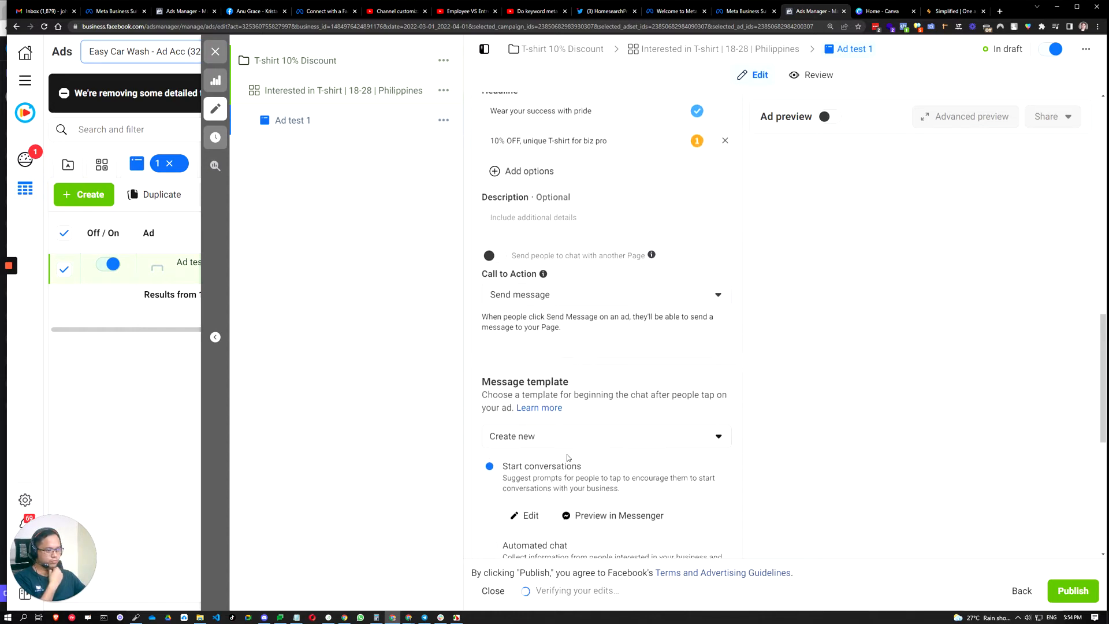
{"action": "scroll", "coordinate": [601, 429], "scroll_direction": "up", "scroll_amount": 12}
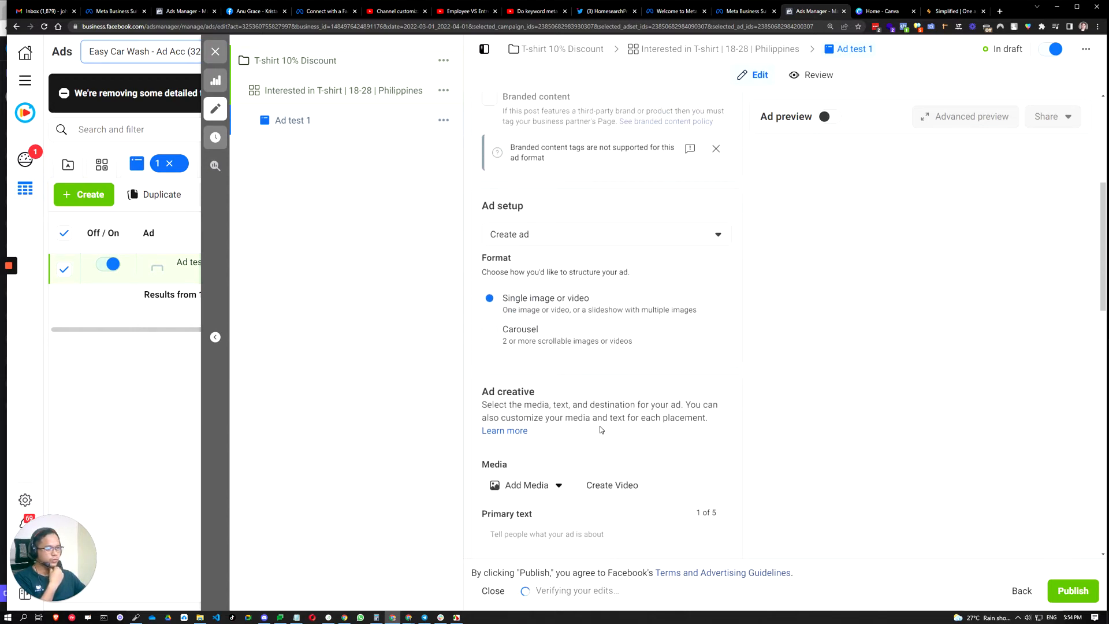
{"action": "scroll", "coordinate": [600, 430], "scroll_direction": "down", "scroll_amount": 3}
{"action": "left_click", "coordinate": [950, 11]}
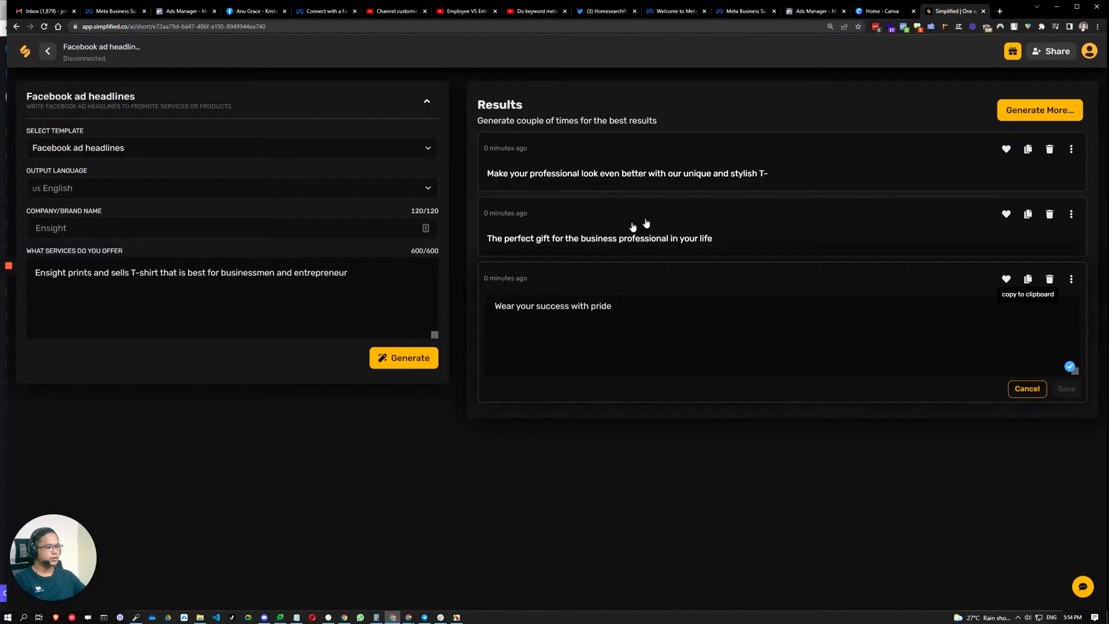
{"action": "left_click", "coordinate": [671, 475]}
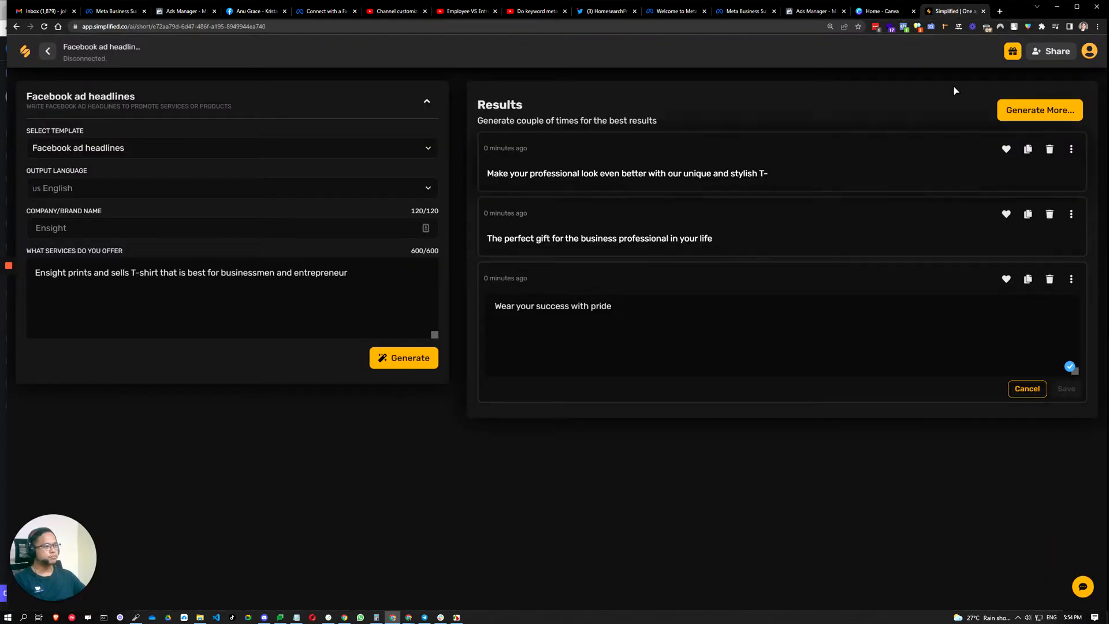
Switch to the Canva home page and enlarge the browser's page zoom by one level
{"action": "left_click", "coordinate": [887, 14]}
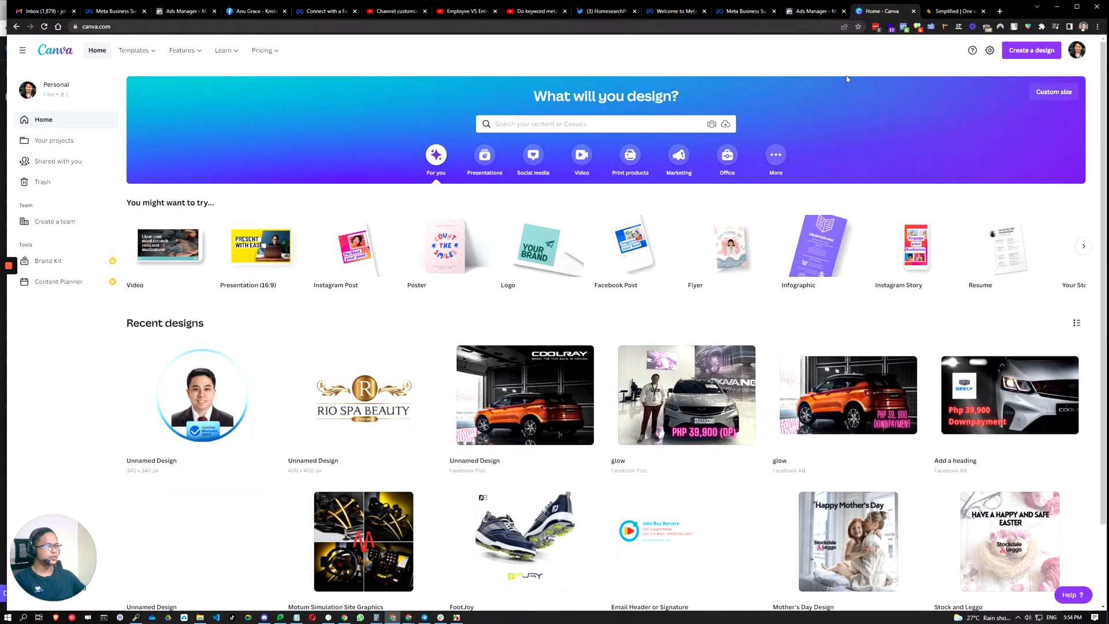
{"action": "left_click", "coordinate": [1097, 27]}
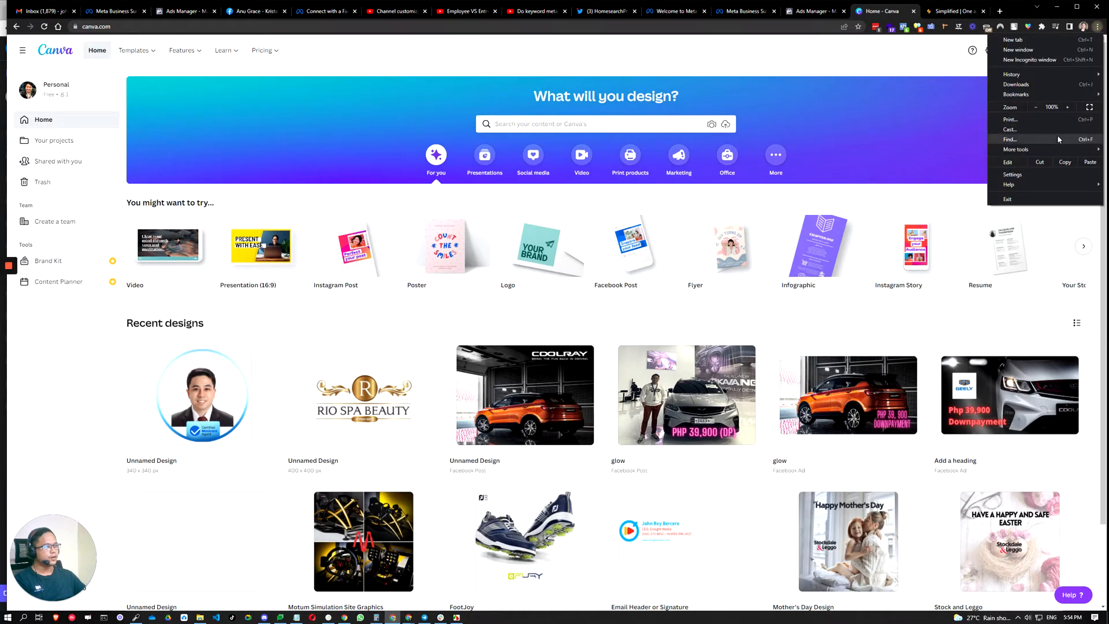
{"action": "left_click", "coordinate": [1067, 106]}
{"action": "left_click", "coordinate": [879, 59]}
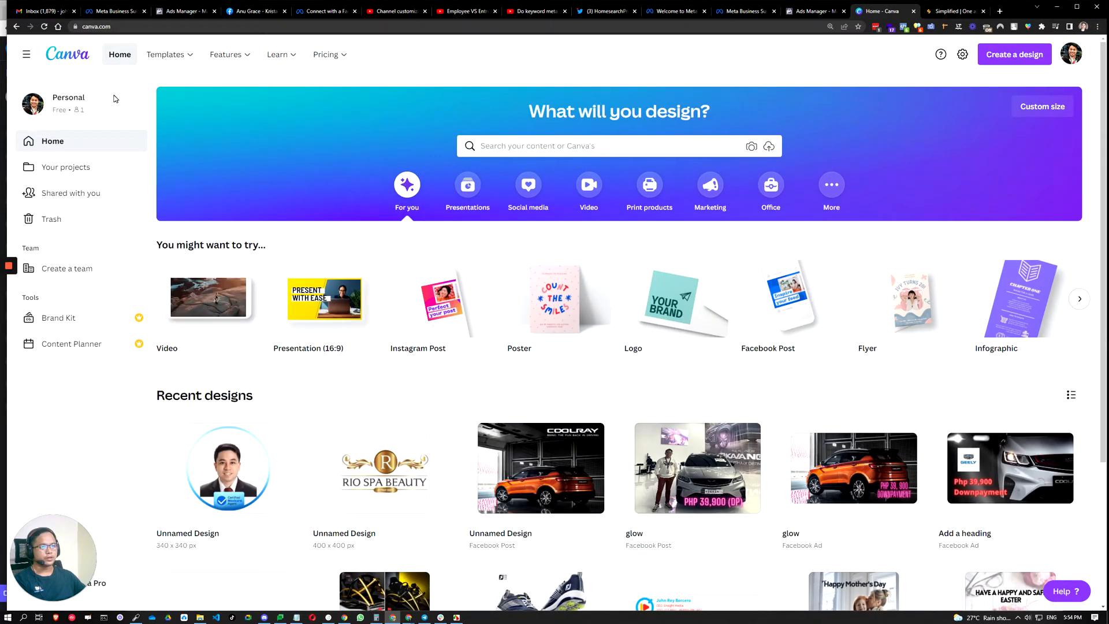
Search the design types for "facebook ad", create a blank 1200 × 628 px Facebook Ad design, and close it again
{"action": "left_click", "coordinate": [1022, 59]}
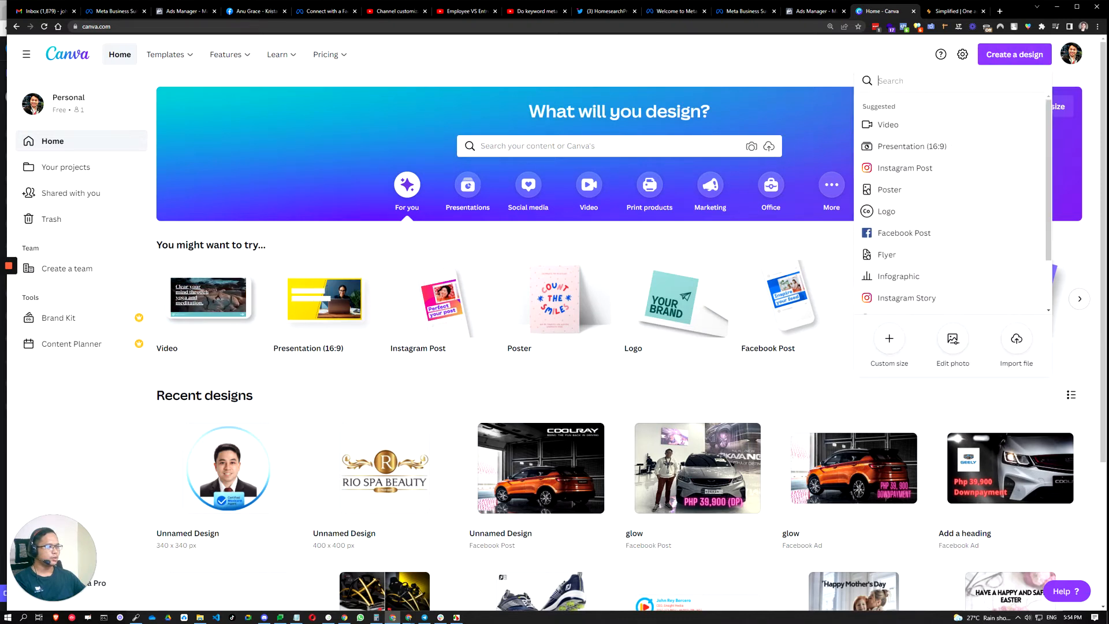
{"action": "left_click", "coordinate": [871, 53]}
{"action": "left_click", "coordinate": [996, 59]}
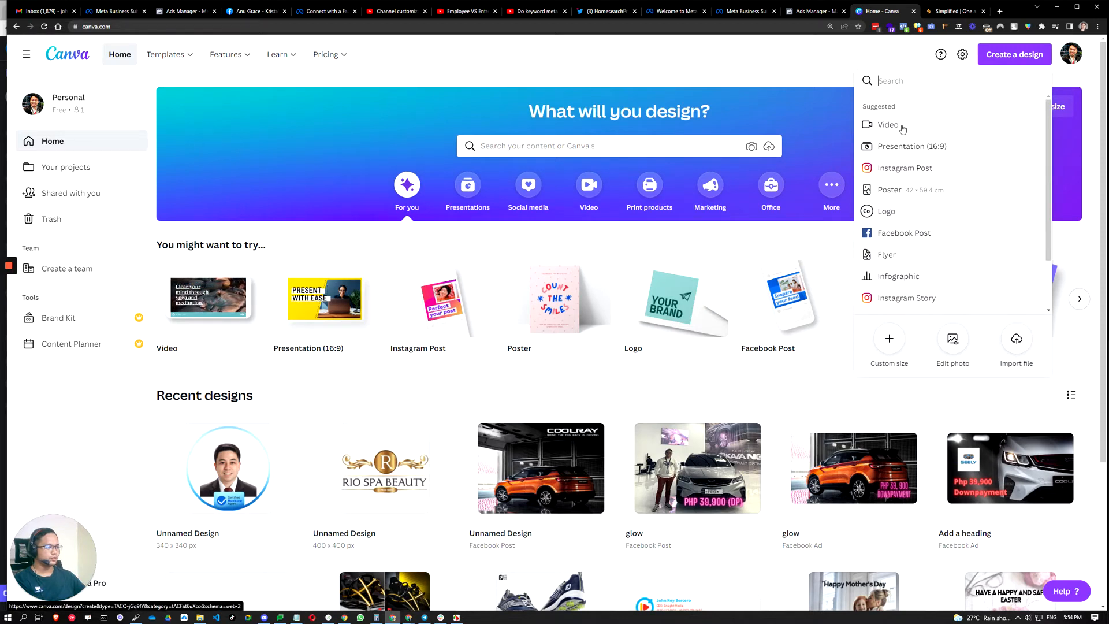
{"action": "type", "text": "ad=="}
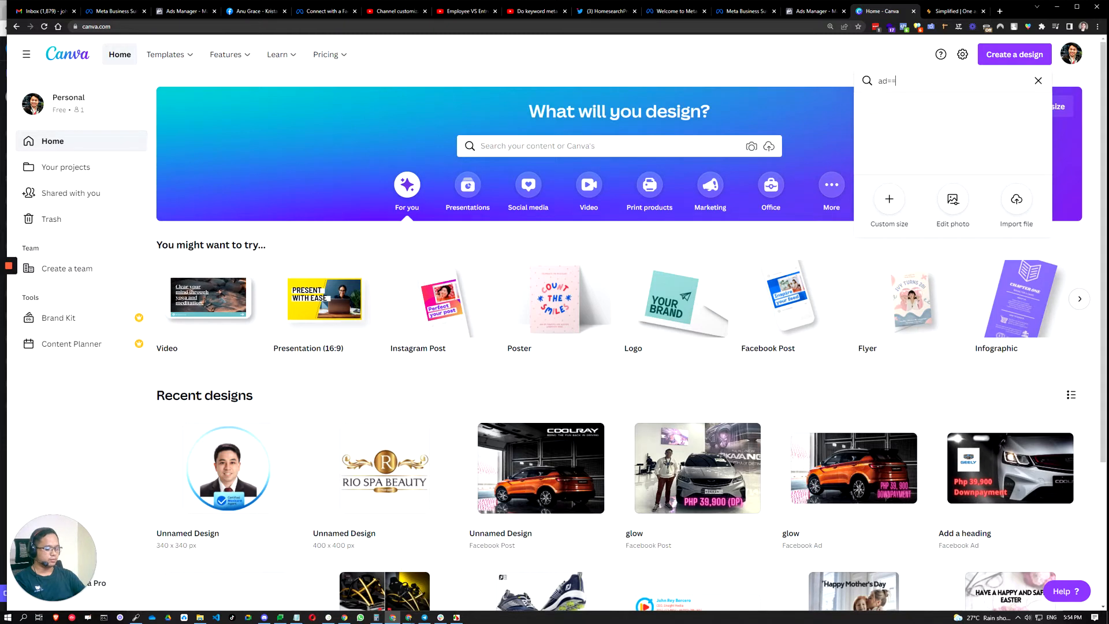
{"action": "key", "text": "BackSpace"}
{"action": "type", "text": "facebook a"}
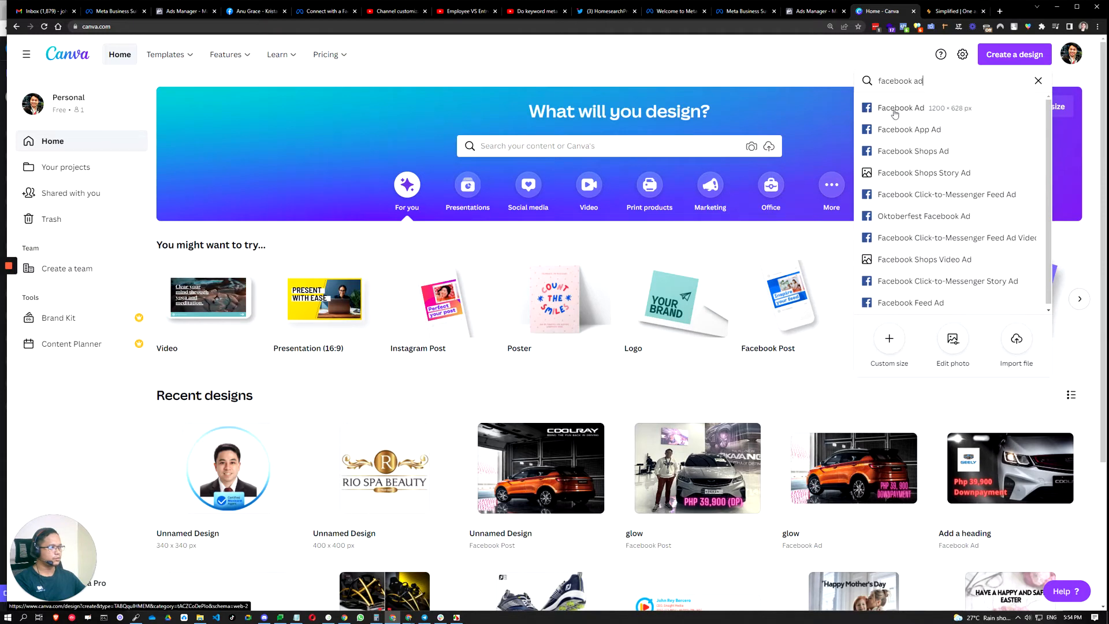
{"action": "key", "text": "ctrl+a"}
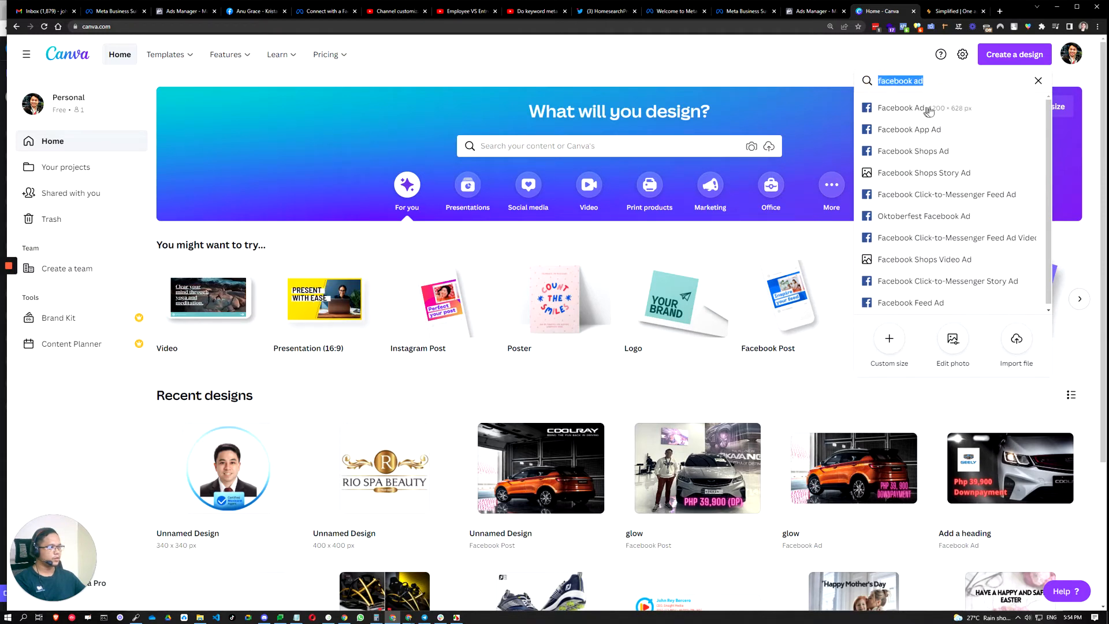
{"action": "left_click_drag", "start_coordinate": [941, 81], "coordinate": [880, 82]}
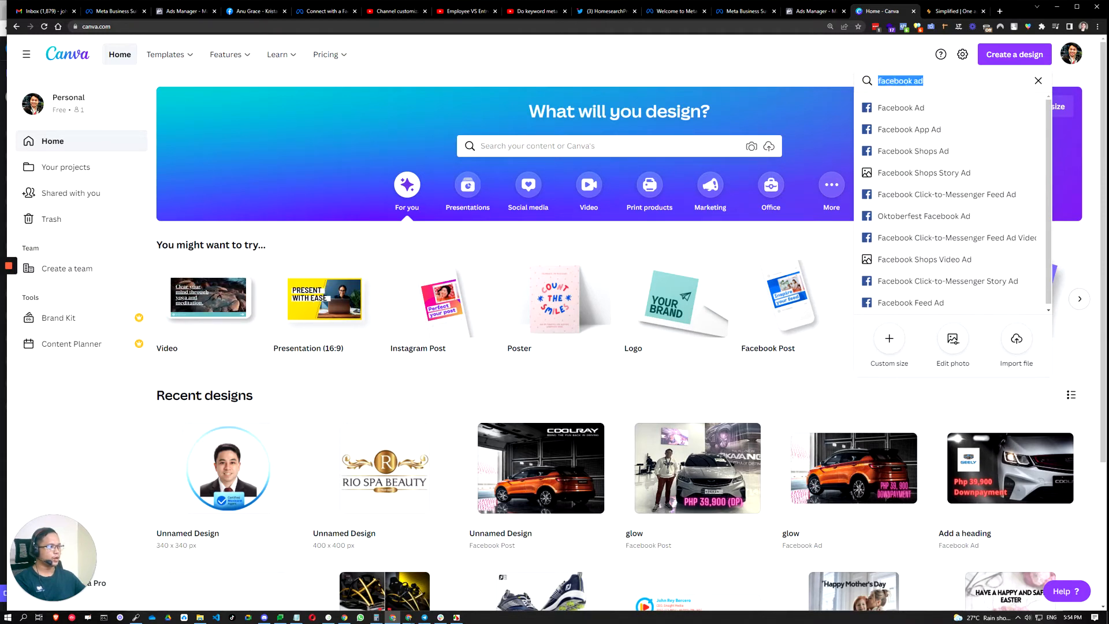
{"action": "left_click", "coordinate": [934, 82]}
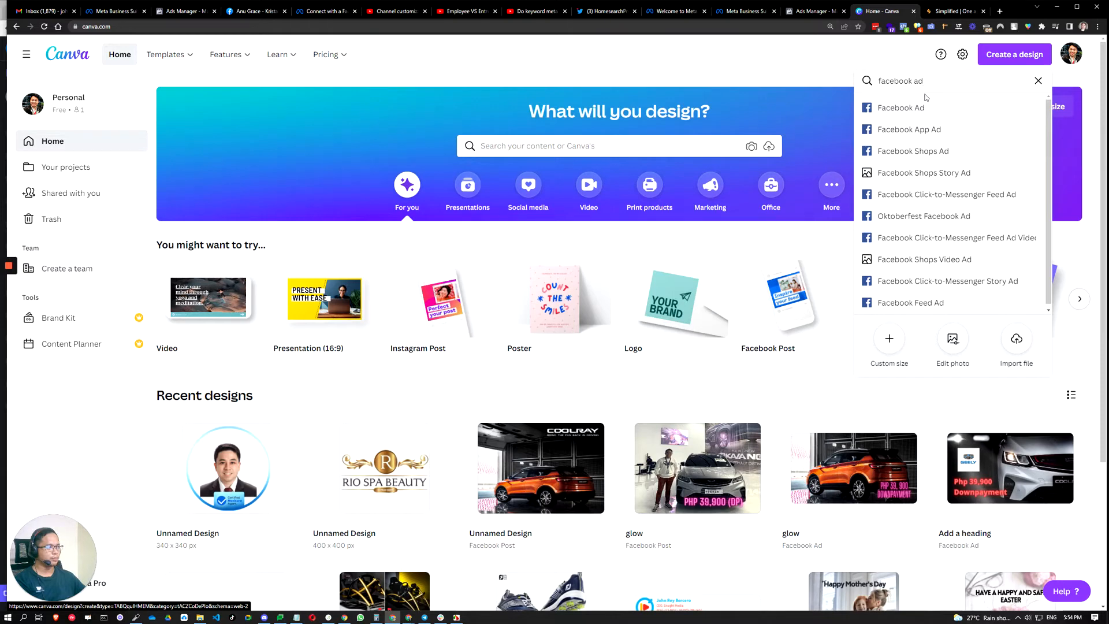
{"action": "left_click", "coordinate": [895, 112]}
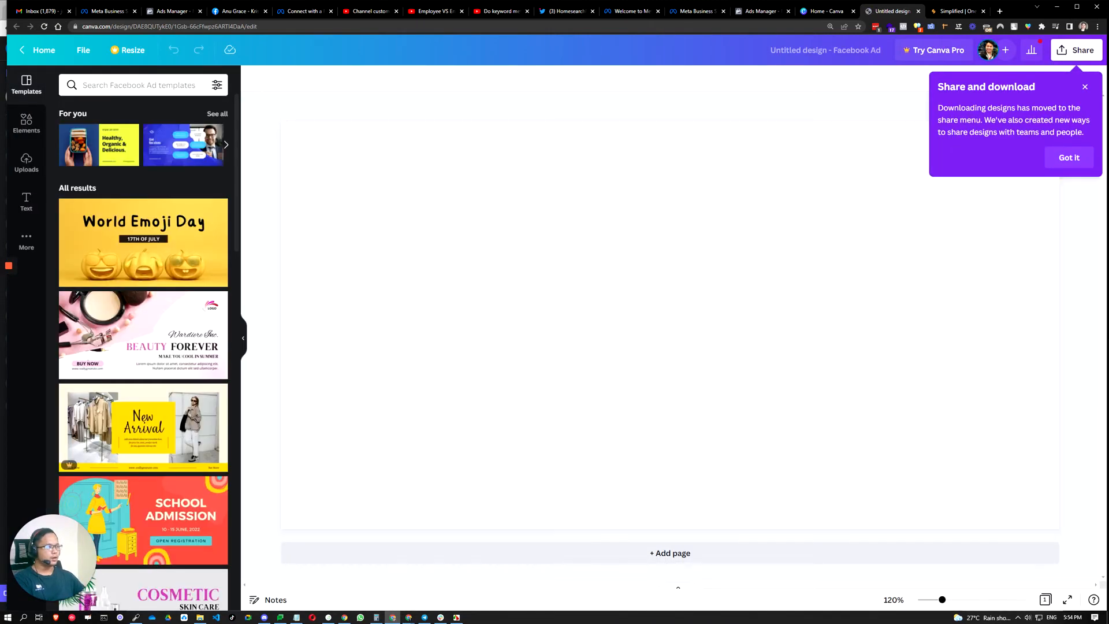
{"action": "left_click", "coordinate": [1083, 86]}
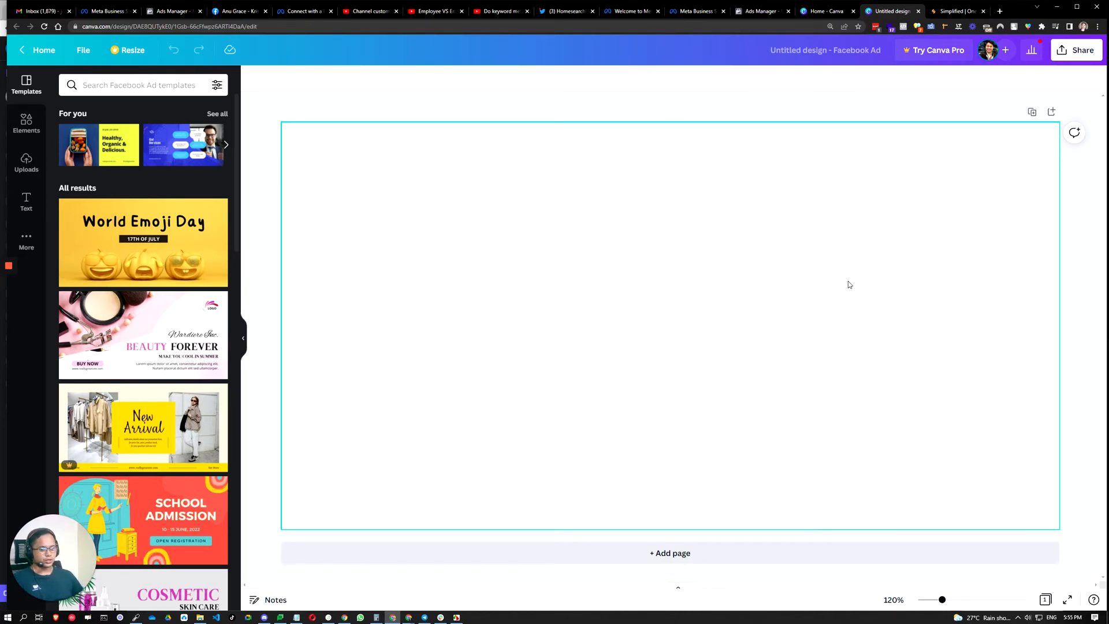
{"action": "left_click", "coordinate": [918, 11]}
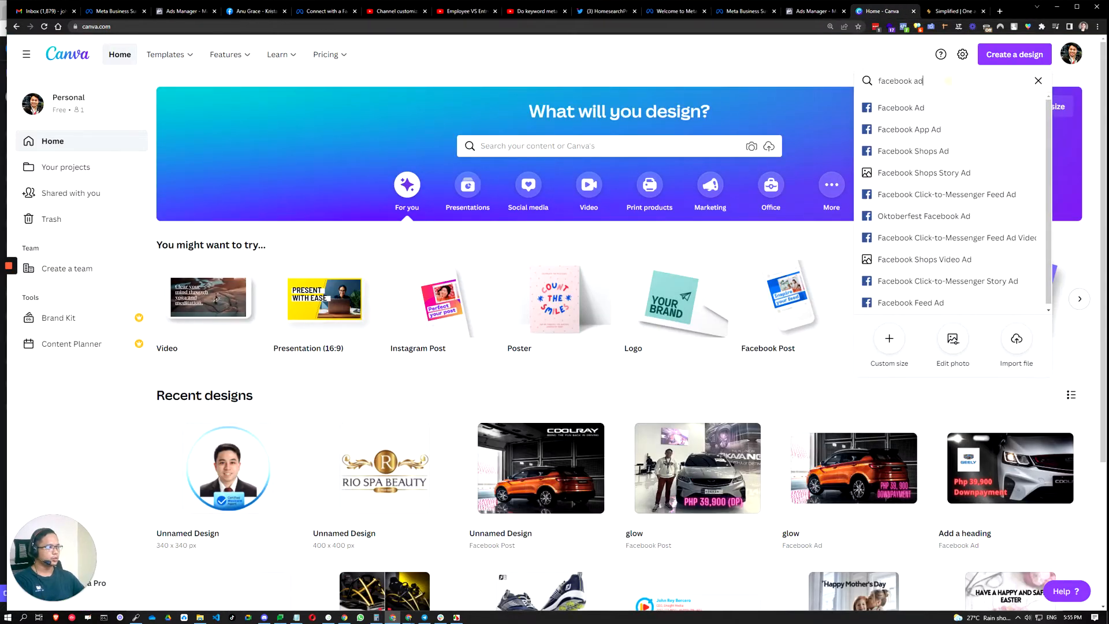
Search the design types for "Insta" and create a blank 1080 × 1080 px Instagram Post design
{"action": "key", "text": "ctrl+a"}
{"action": "type", "text": "Int"}
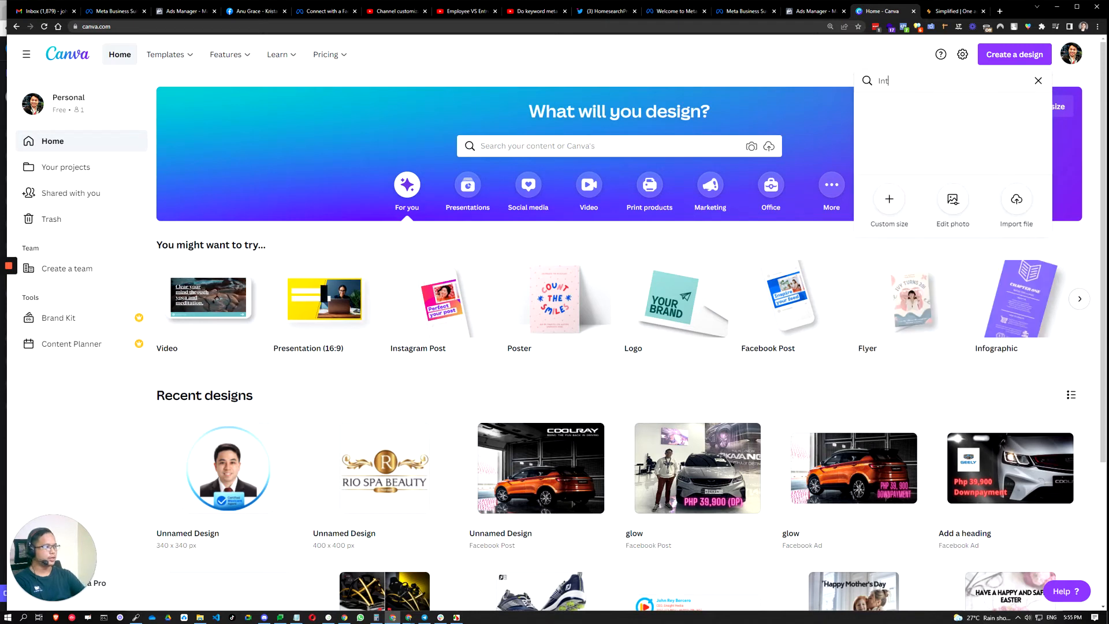
{"action": "key", "text": "BackSpace"}
{"action": "type", "text": "sta"}
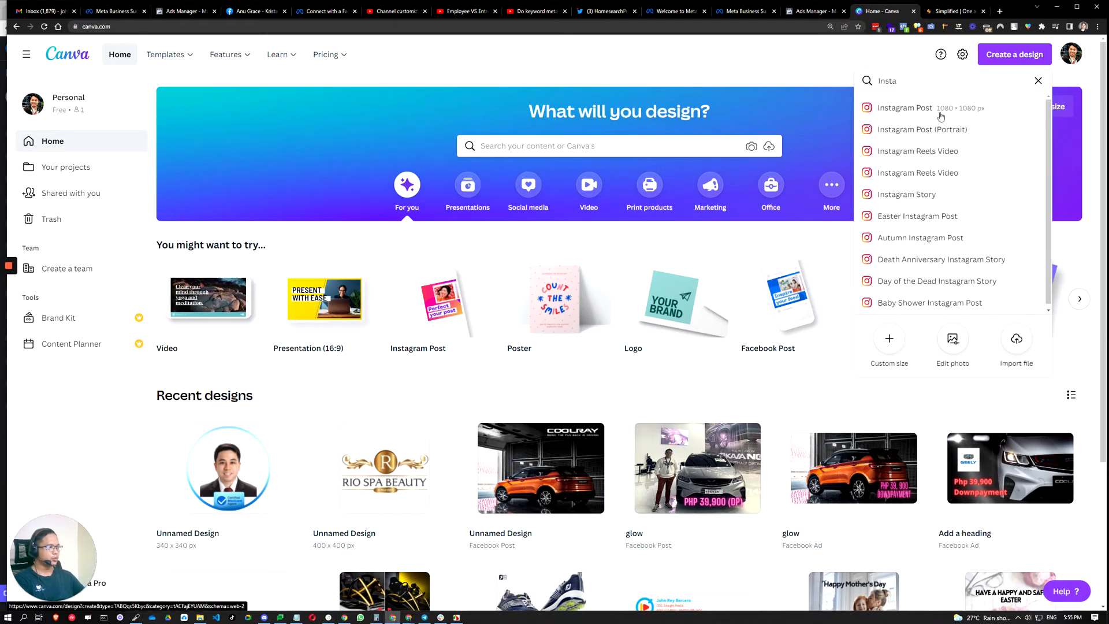
{"action": "left_click", "coordinate": [938, 109]}
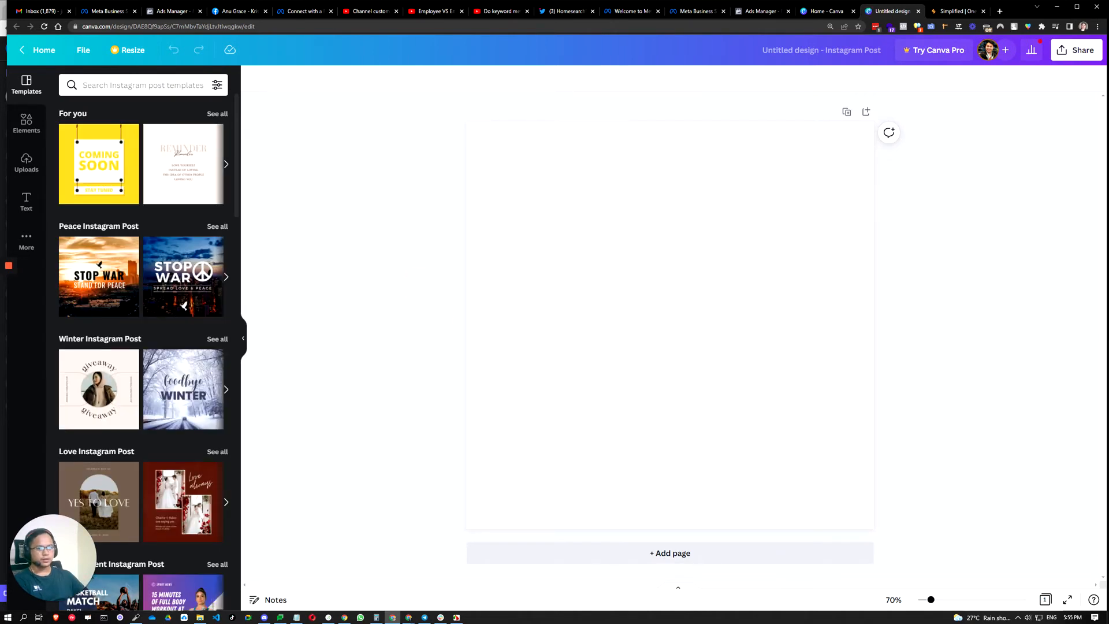
Search the Instagram post templates for "t shirt design" and browse the matching layouts
{"action": "left_click", "coordinate": [32, 88]}
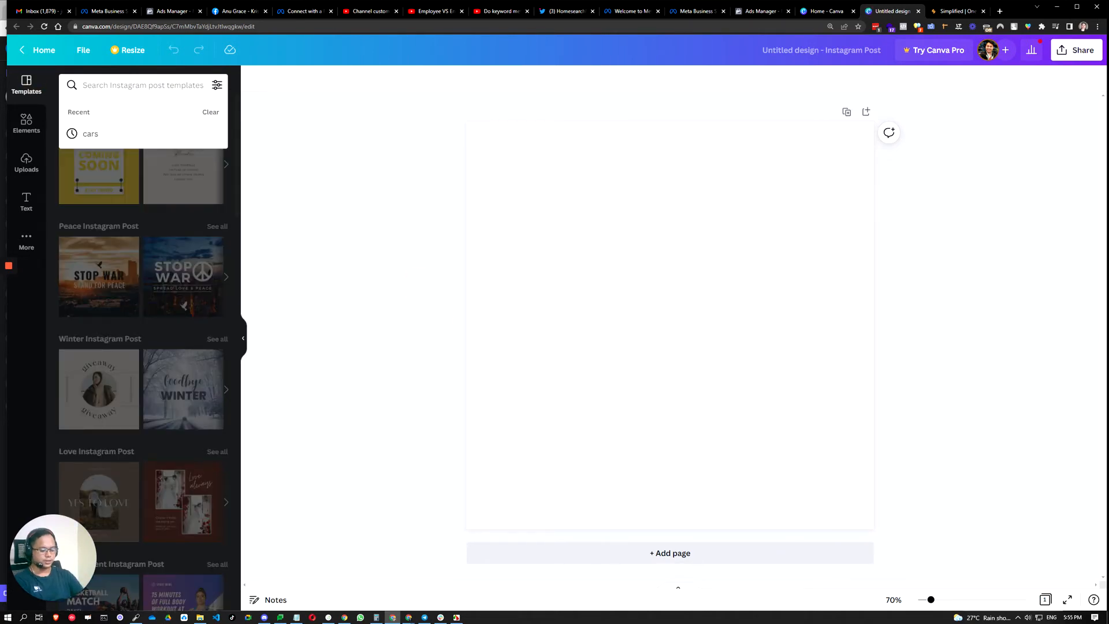
{"action": "type", "text": "T h"}
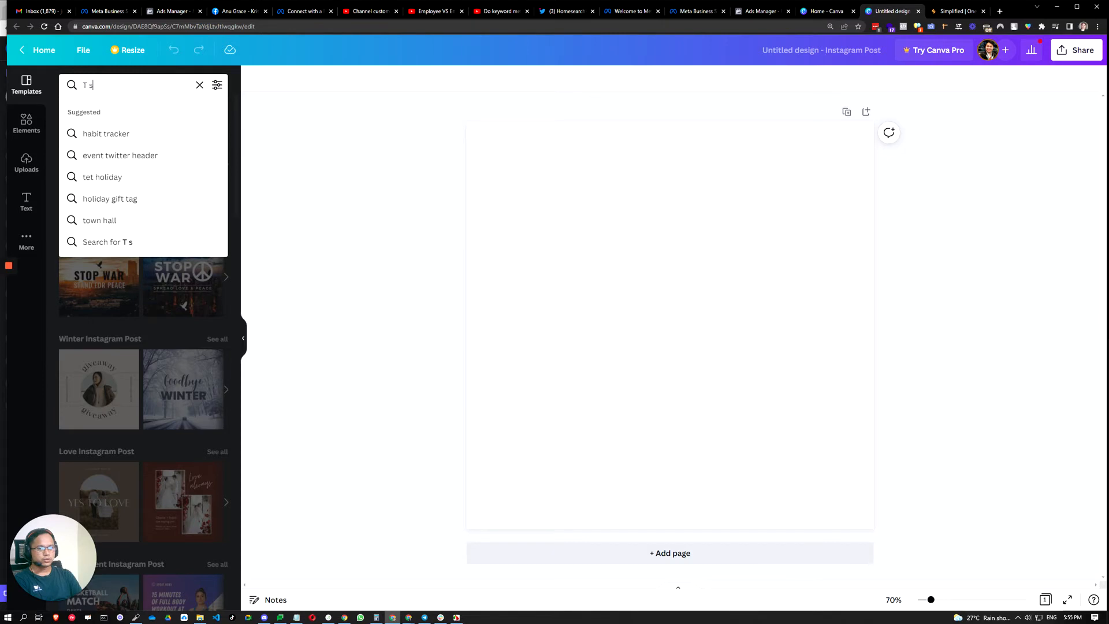
{"action": "type", "text": "hirt"}
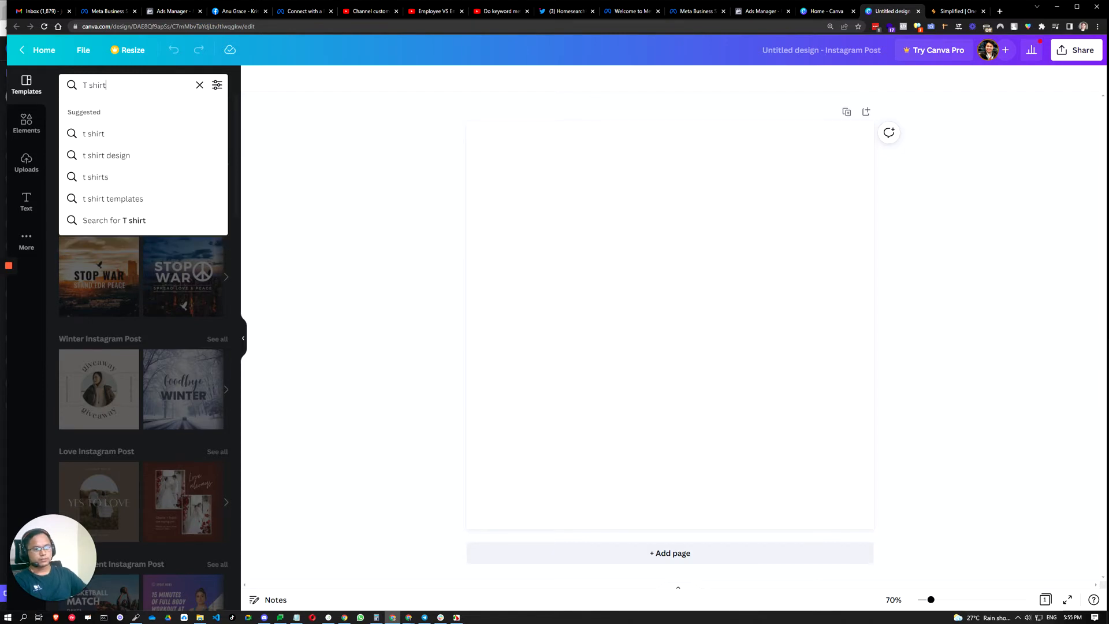
{"action": "left_click", "coordinate": [110, 156]}
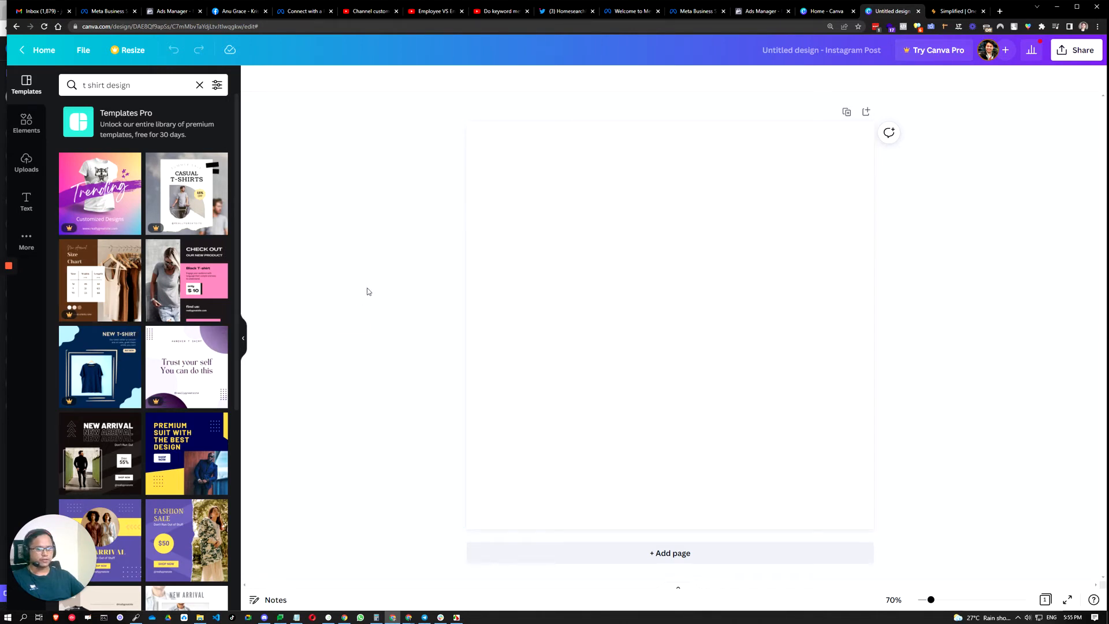
{"action": "scroll", "coordinate": [167, 401], "scroll_direction": "down", "scroll_amount": 3}
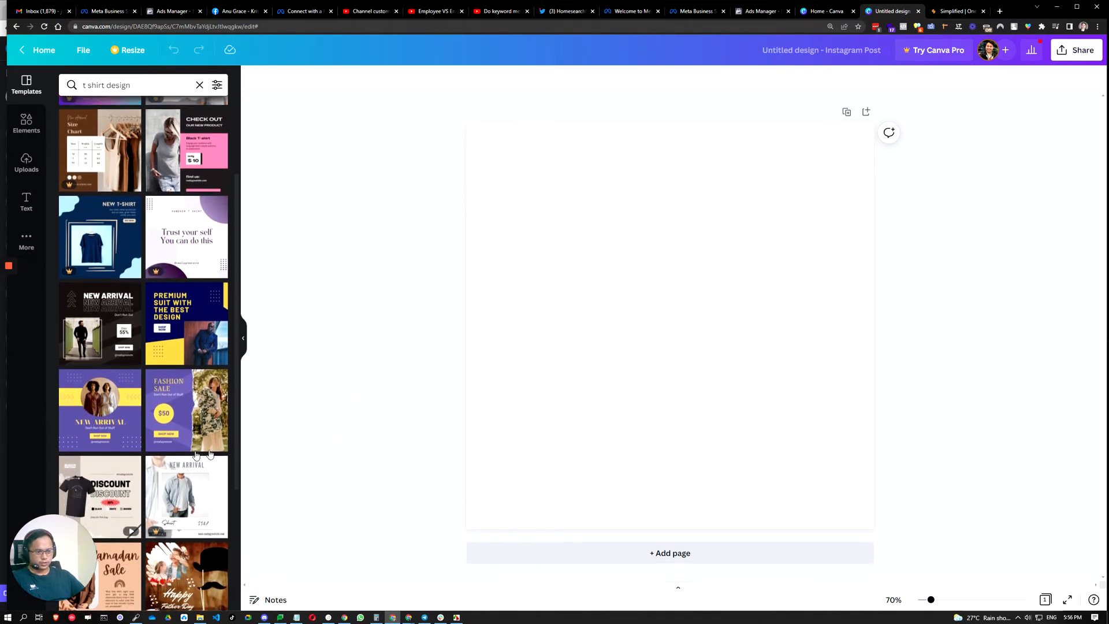
{"action": "scroll", "coordinate": [202, 450], "scroll_direction": "down", "scroll_amount": 3}
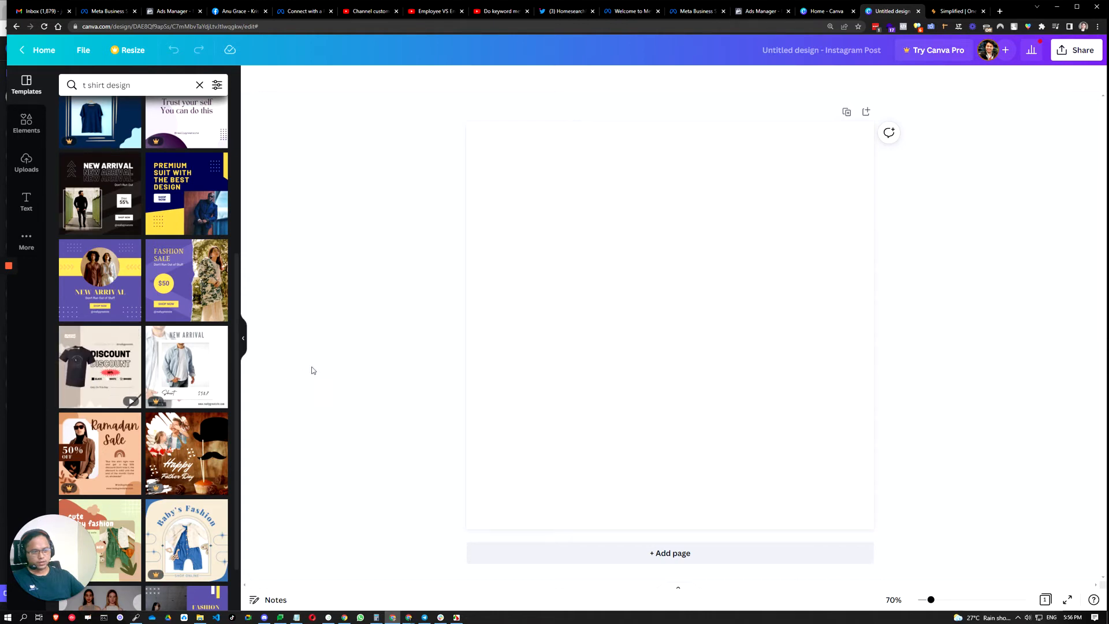
{"action": "scroll", "coordinate": [235, 432], "scroll_direction": "down", "scroll_amount": 1}
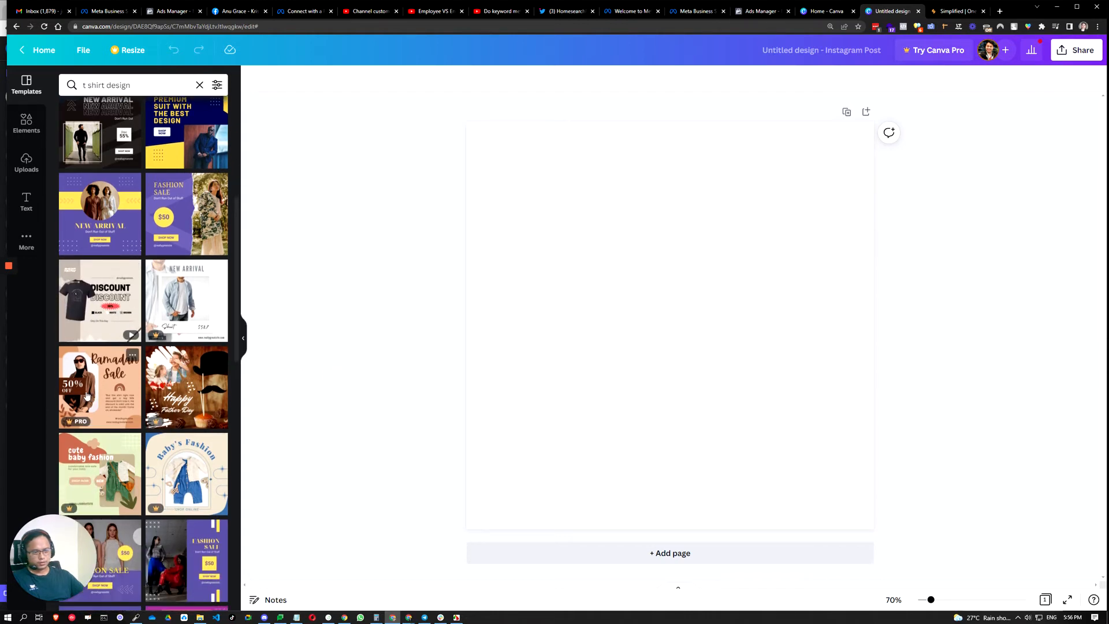
{"action": "scroll", "coordinate": [155, 430], "scroll_direction": "up", "scroll_amount": 5}
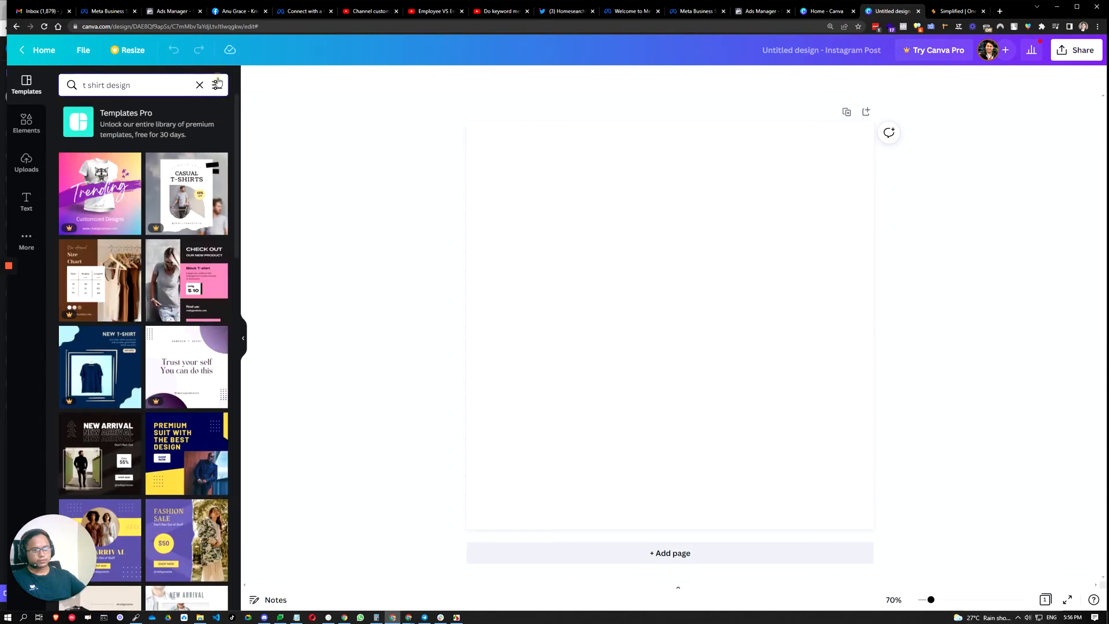
Check the language filter choices and try filtering the T-shirt design templates by blue
{"action": "left_click", "coordinate": [217, 85]}
{"action": "left_click", "coordinate": [209, 208]}
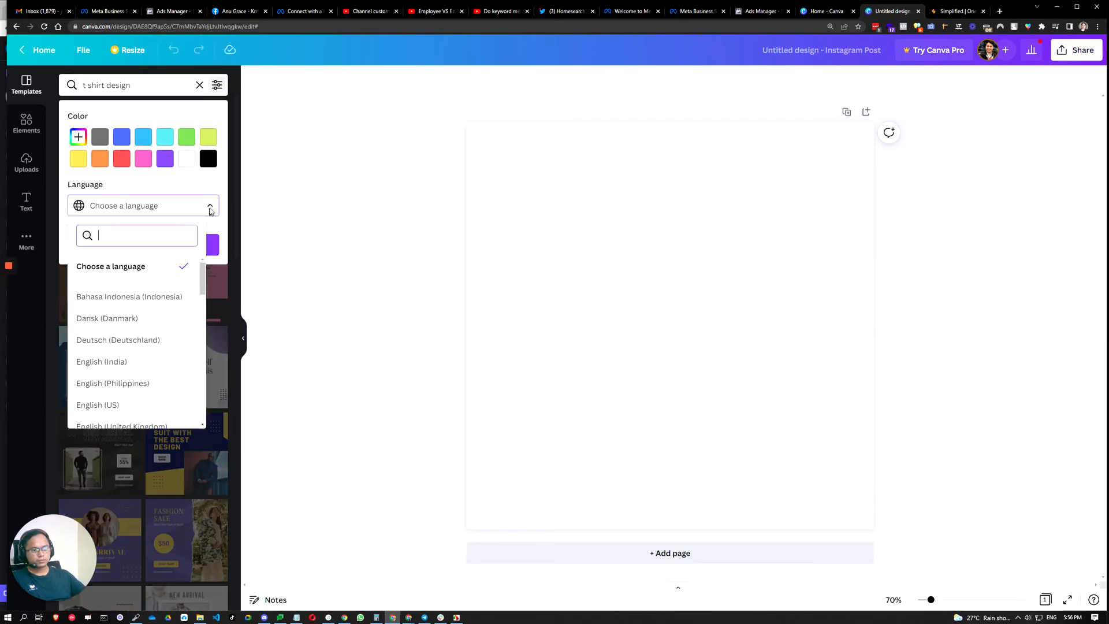
{"action": "left_click", "coordinate": [210, 211]}
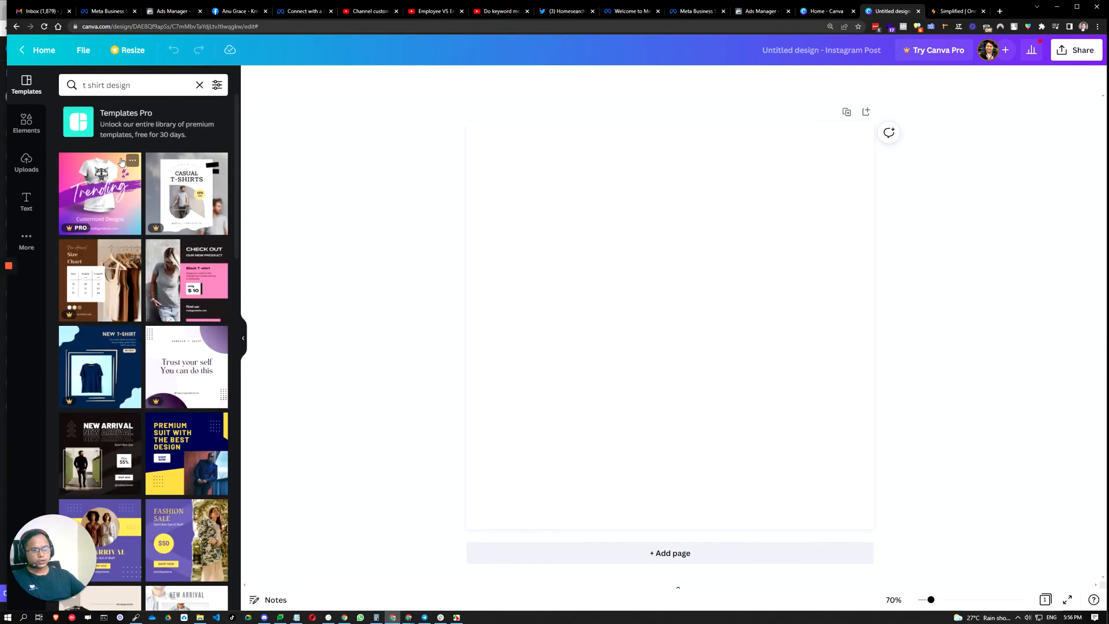
{"action": "left_click", "coordinate": [217, 87]}
{"action": "left_click", "coordinate": [119, 138]}
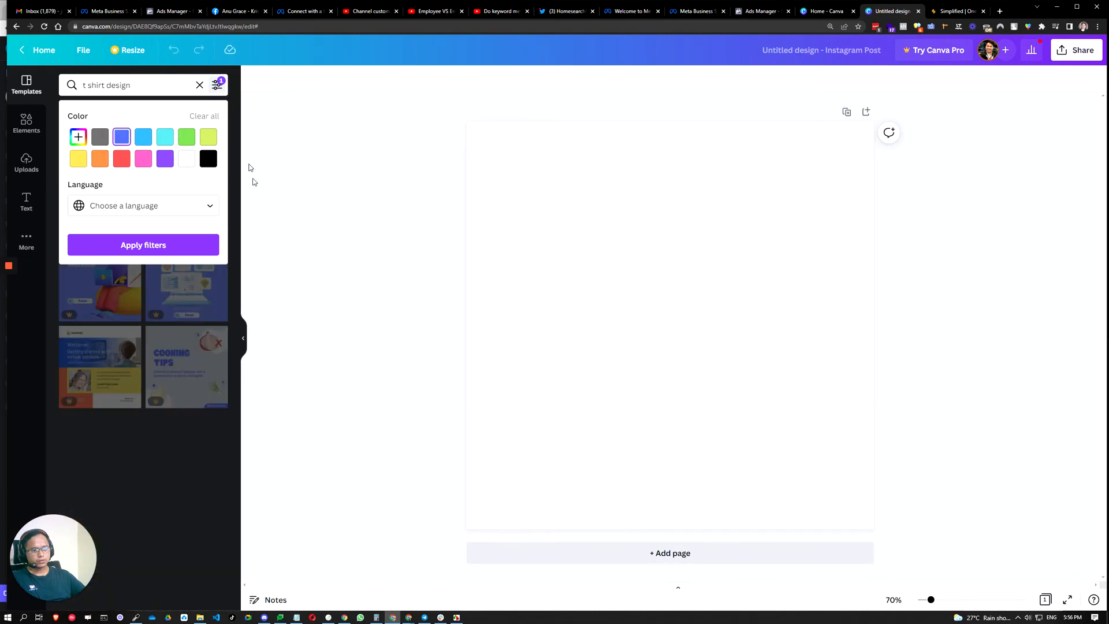
{"action": "left_click", "coordinate": [296, 228]}
{"action": "left_click", "coordinate": [216, 85]}
{"action": "left_click", "coordinate": [78, 137]}
{"action": "left_click", "coordinate": [334, 179]}
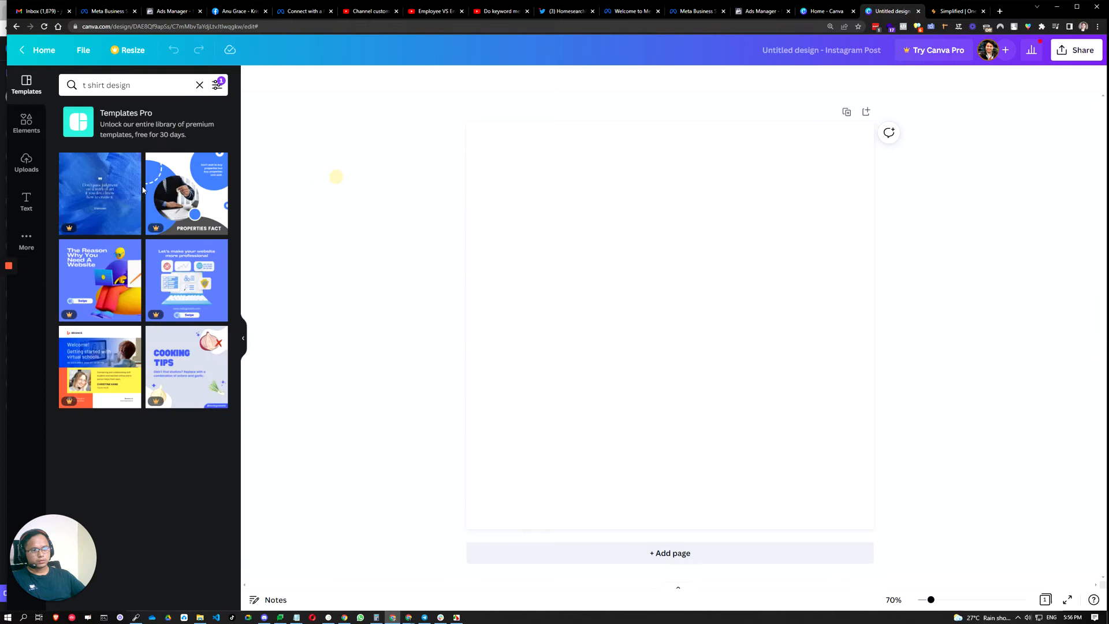
Clear the color filter from the template search and resume browsing the T-shirt designs
{"action": "left_click", "coordinate": [217, 85]}
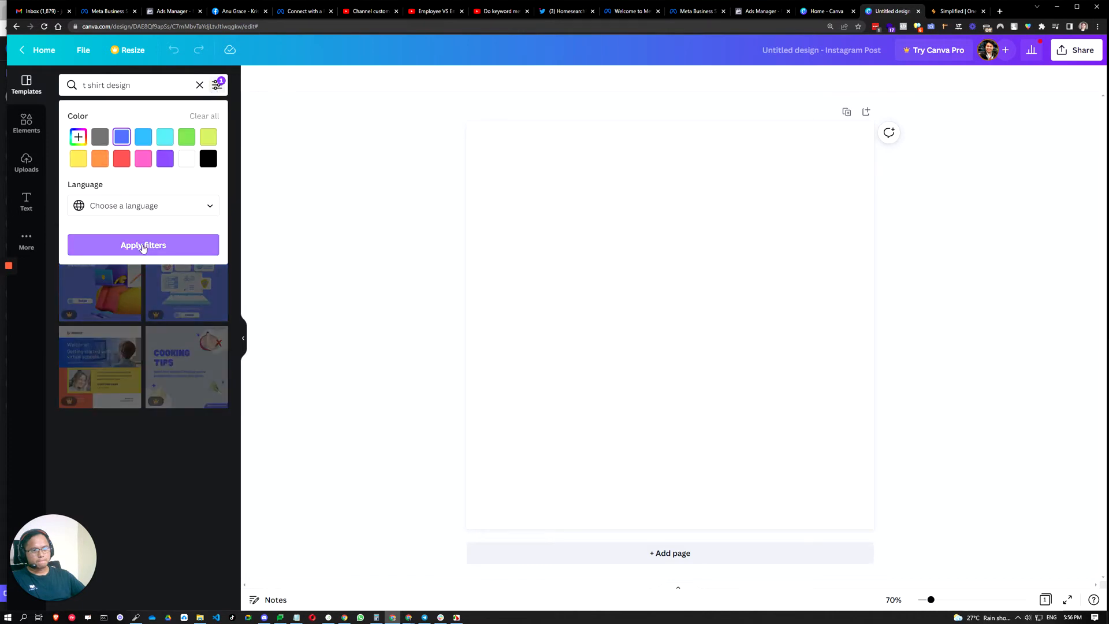
{"action": "left_click", "coordinate": [205, 117]}
{"action": "left_click", "coordinate": [347, 215]}
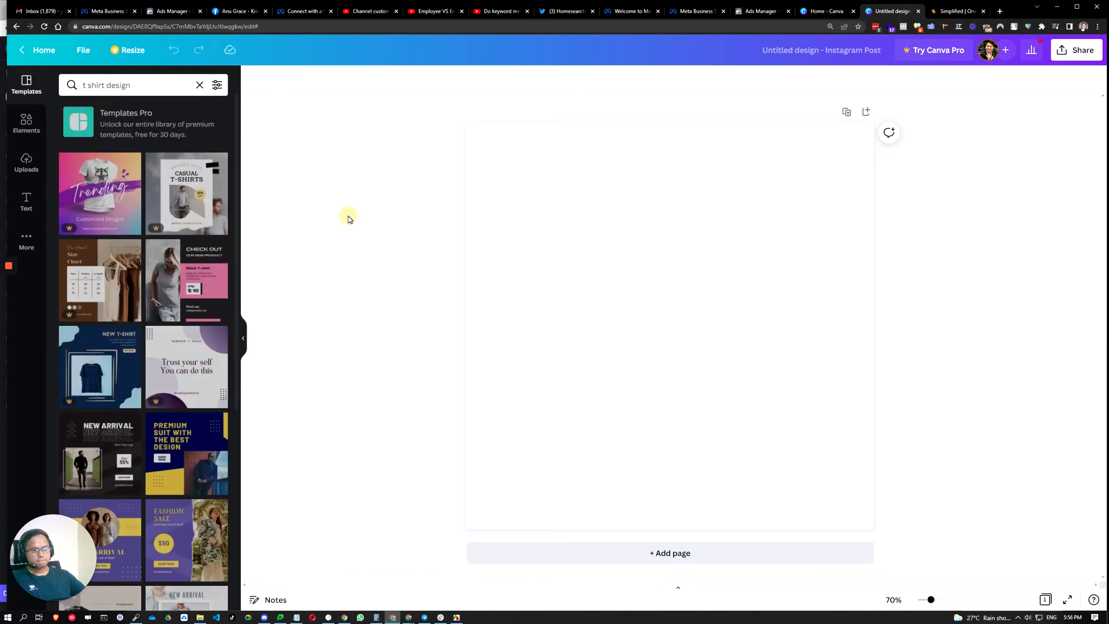
{"action": "scroll", "coordinate": [197, 339], "scroll_direction": "down", "scroll_amount": 1}
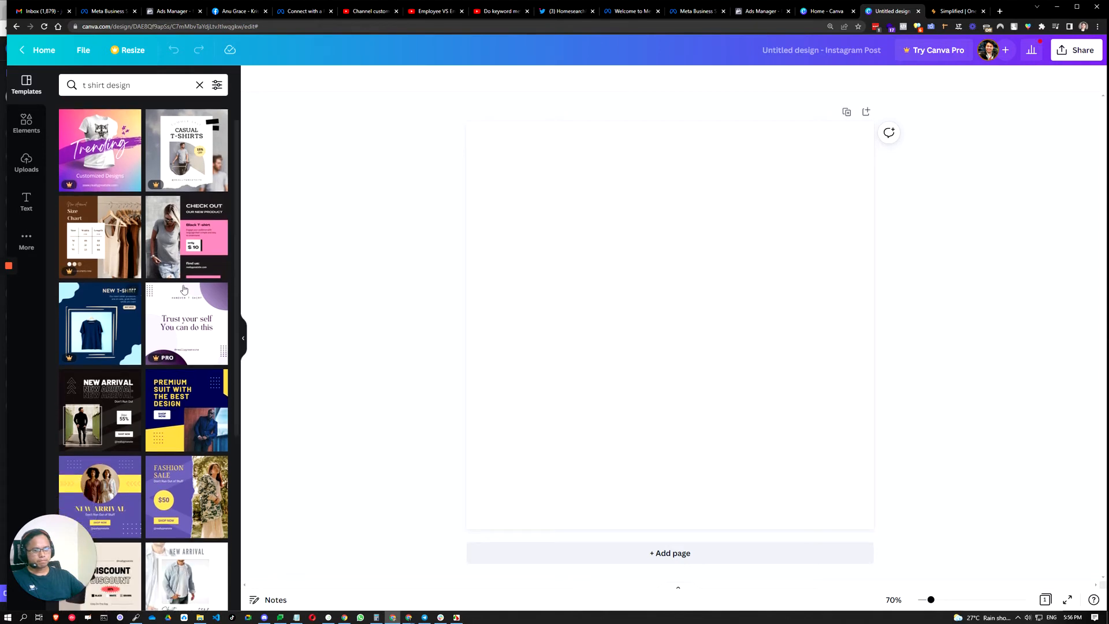
Apply the beige Discount template with the black T-shirt from the search results to the blank page
{"action": "scroll", "coordinate": [197, 339], "scroll_direction": "down", "scroll_amount": 3}
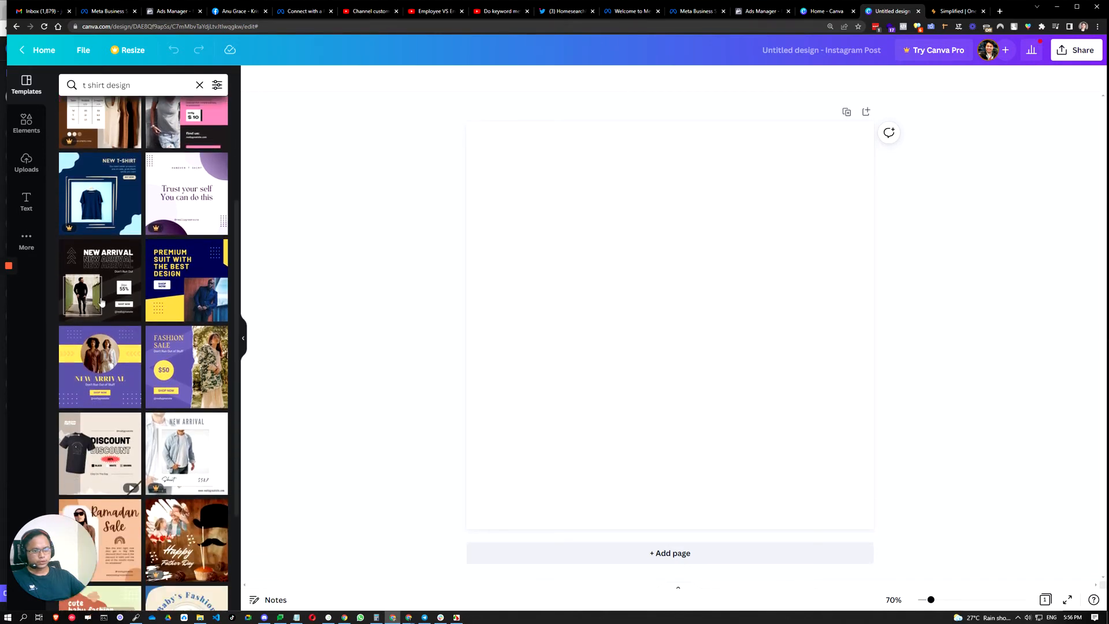
{"action": "scroll", "coordinate": [97, 326], "scroll_direction": "down", "scroll_amount": 3}
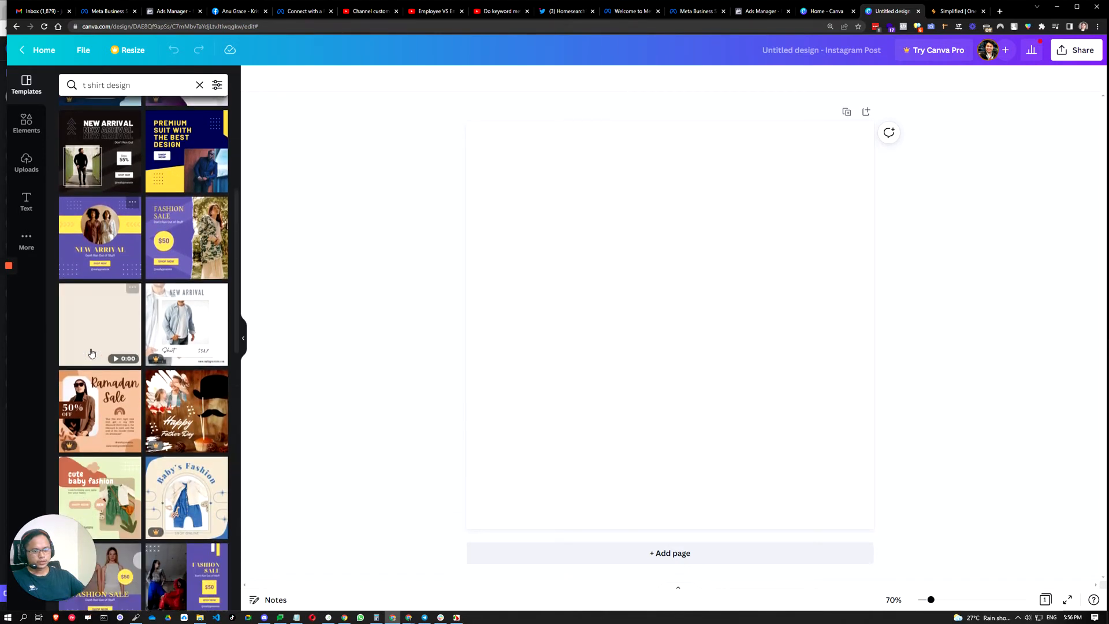
{"action": "left_click", "coordinate": [98, 338]}
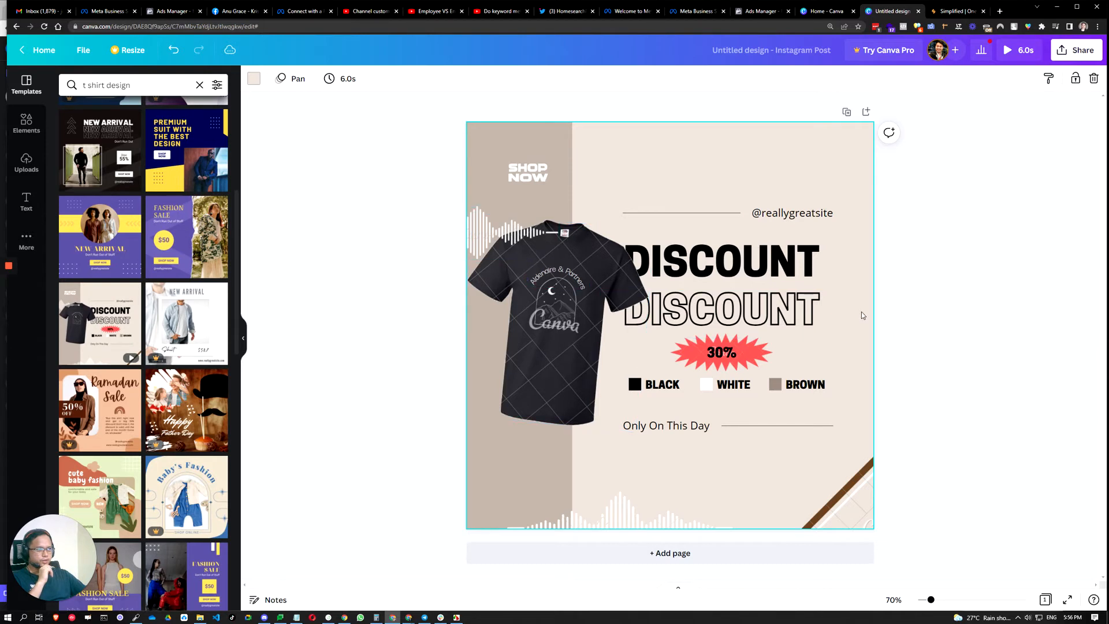
Select the black T-shirt image to examine it as a separate element of the Discount template
{"action": "left_click", "coordinate": [1045, 270]}
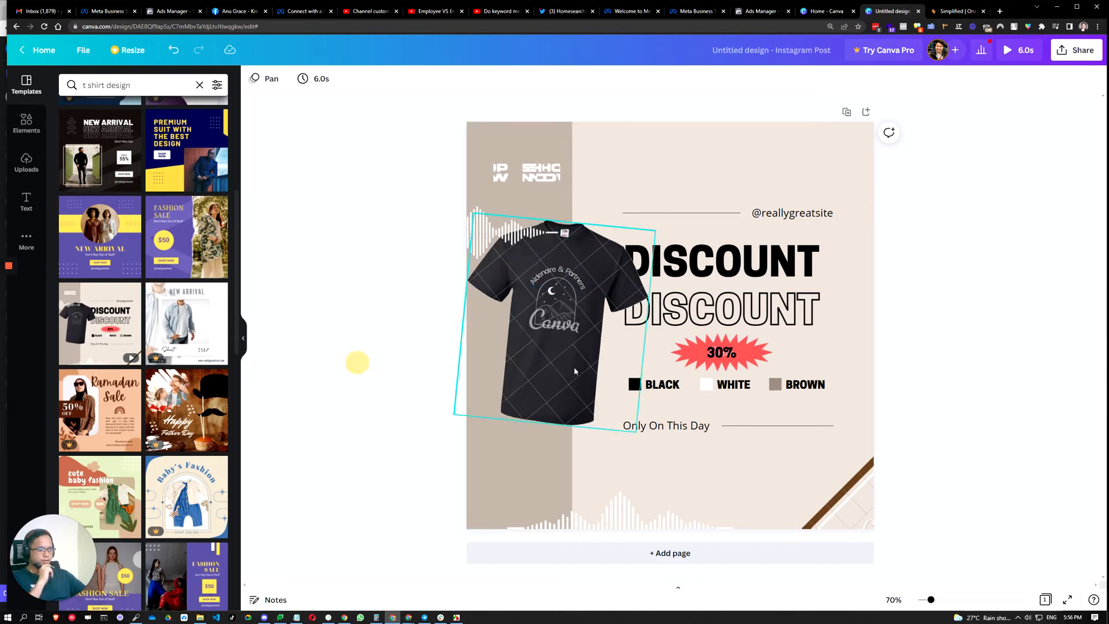
{"action": "left_click", "coordinate": [555, 376]}
{"action": "left_click", "coordinate": [361, 386]}
{"action": "left_click", "coordinate": [577, 393]}
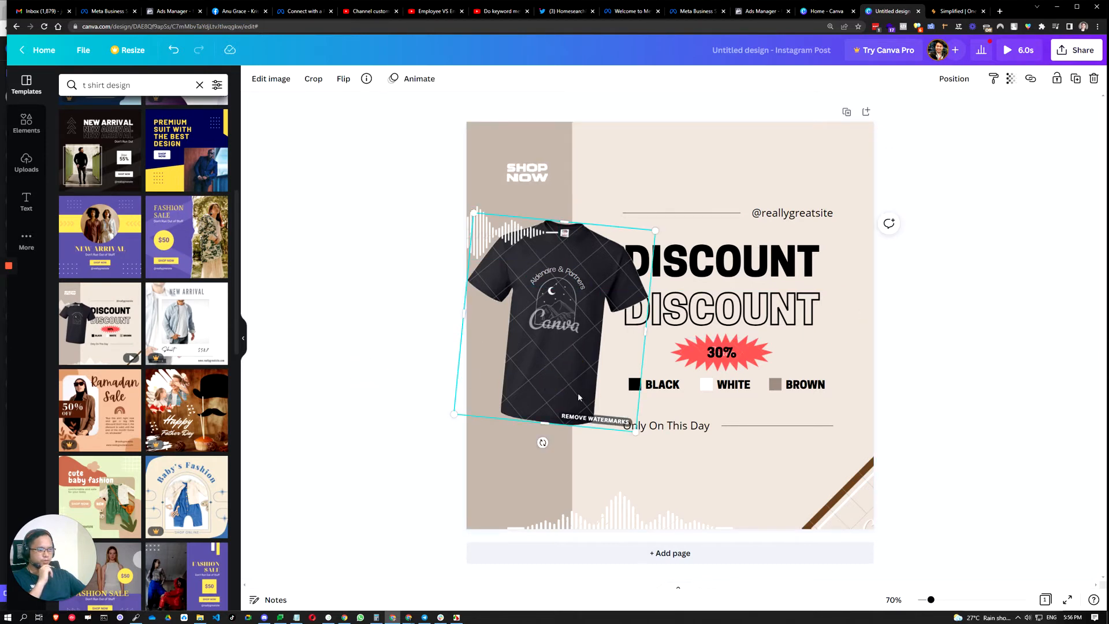
{"action": "left_click", "coordinate": [362, 422]}
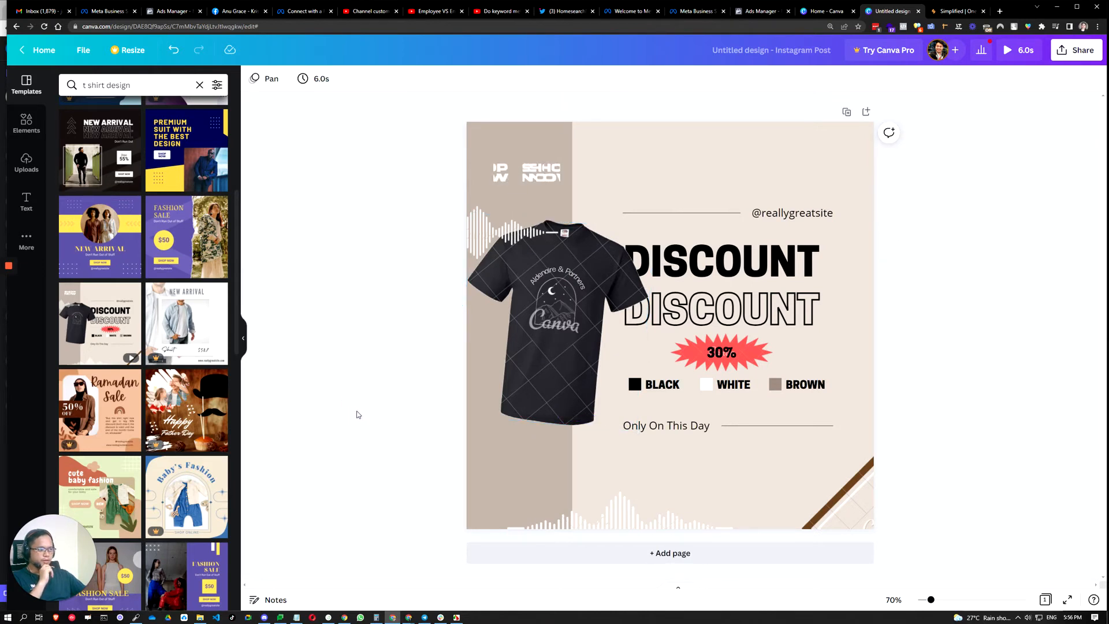
{"action": "left_click", "coordinate": [545, 355]}
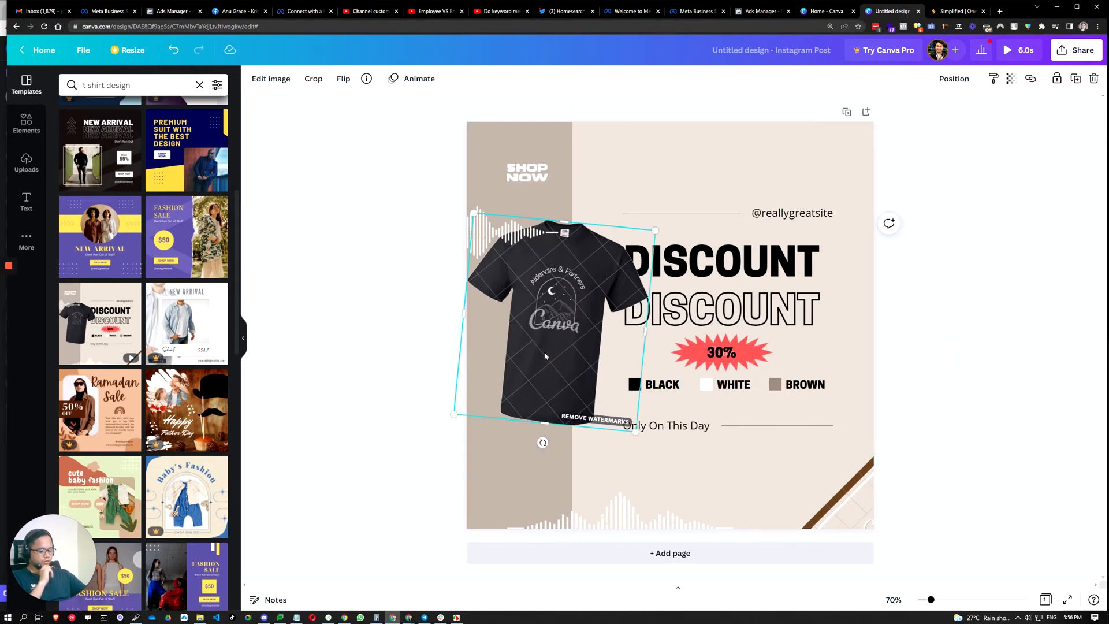
{"action": "key", "text": "ctrl+z"}
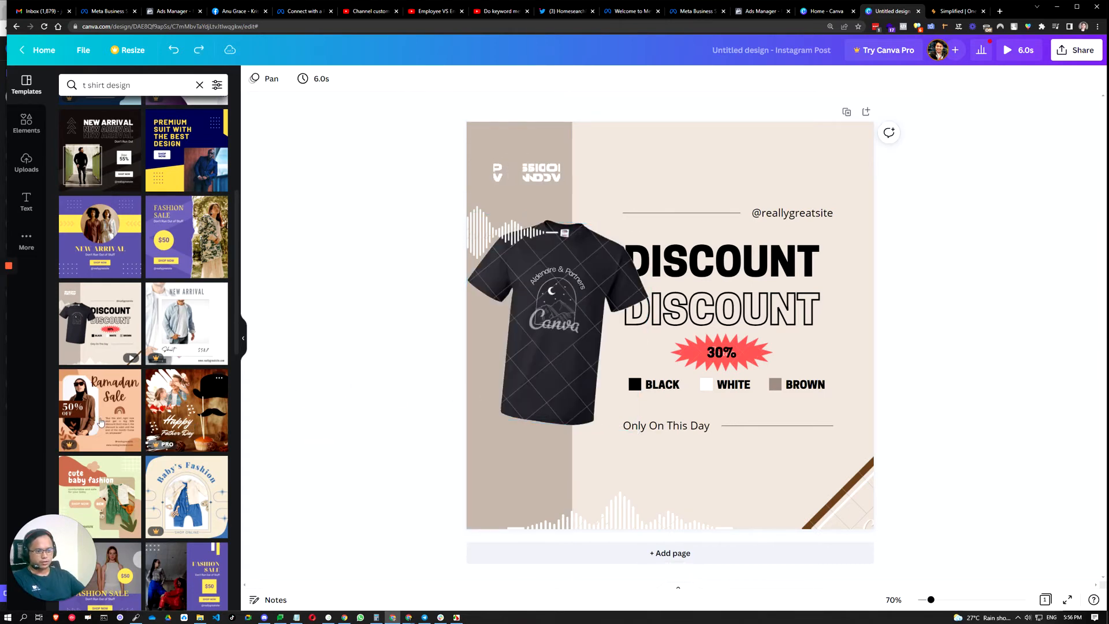
Try the black New Arrival template with the seated man on the Discount page and undo the replacement
{"action": "scroll", "coordinate": [101, 421], "scroll_direction": "down", "scroll_amount": 3}
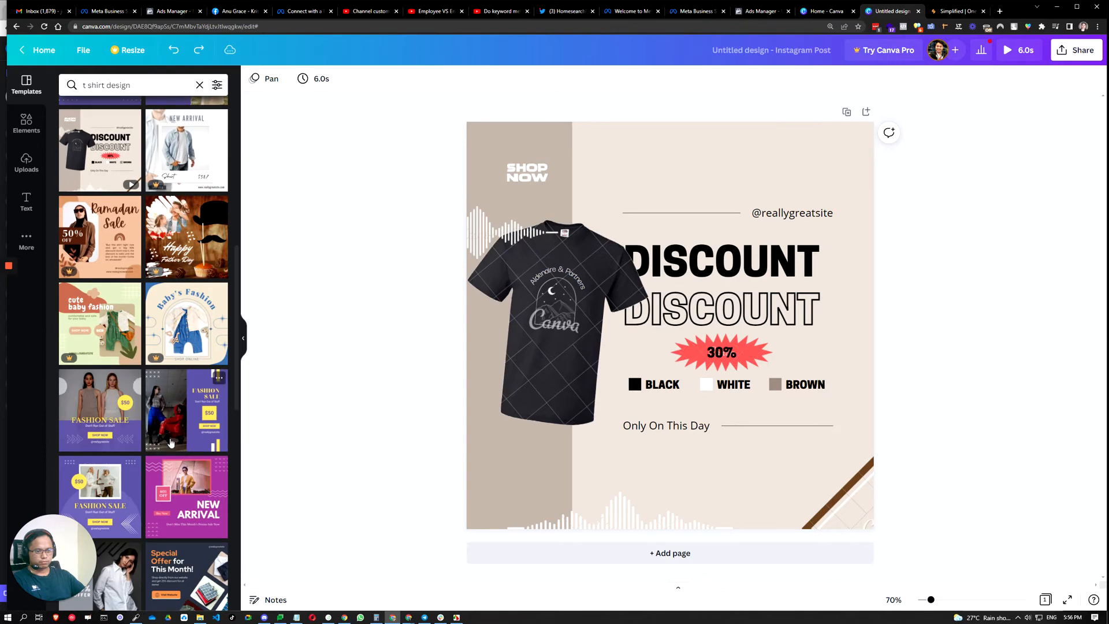
{"action": "scroll", "coordinate": [171, 443], "scroll_direction": "down", "scroll_amount": 5}
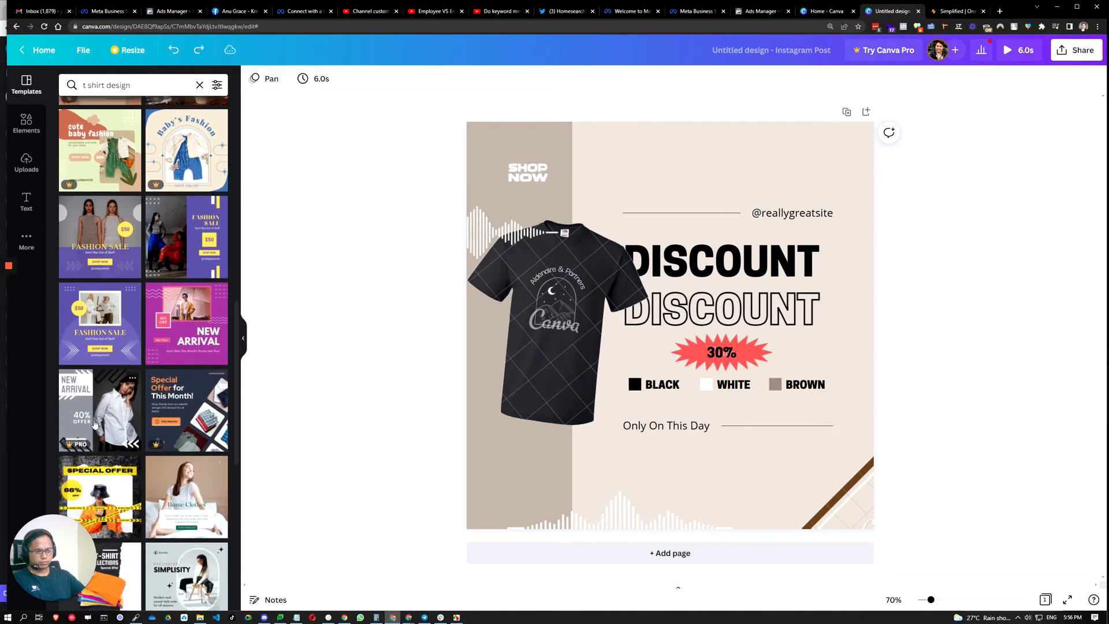
{"action": "scroll", "coordinate": [124, 466], "scroll_direction": "down", "scroll_amount": 3}
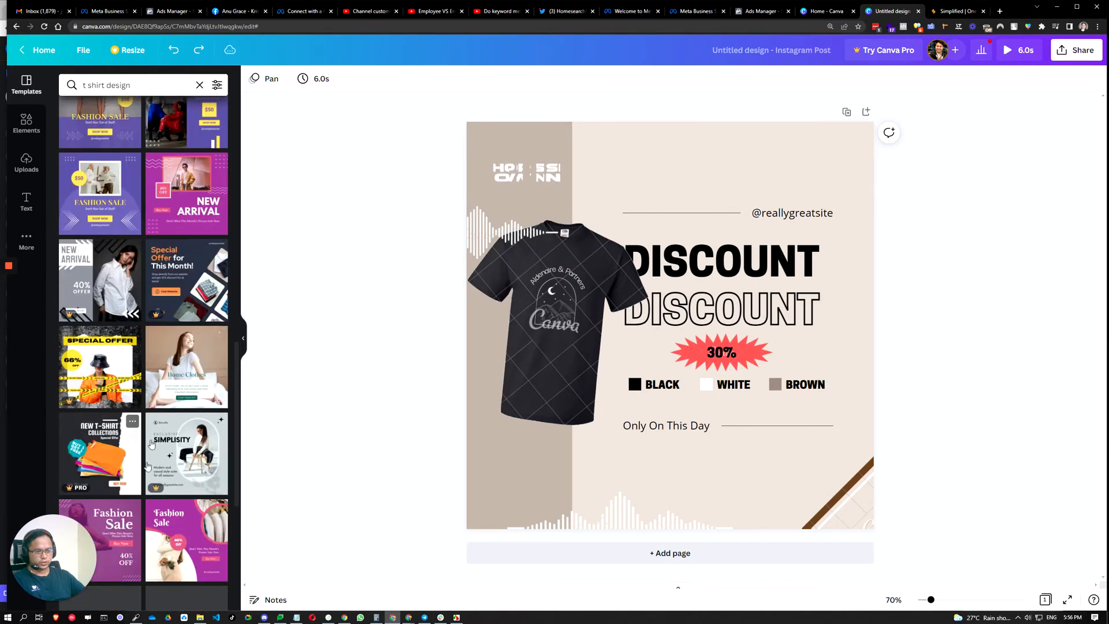
{"action": "scroll", "coordinate": [151, 444], "scroll_direction": "down", "scroll_amount": 4}
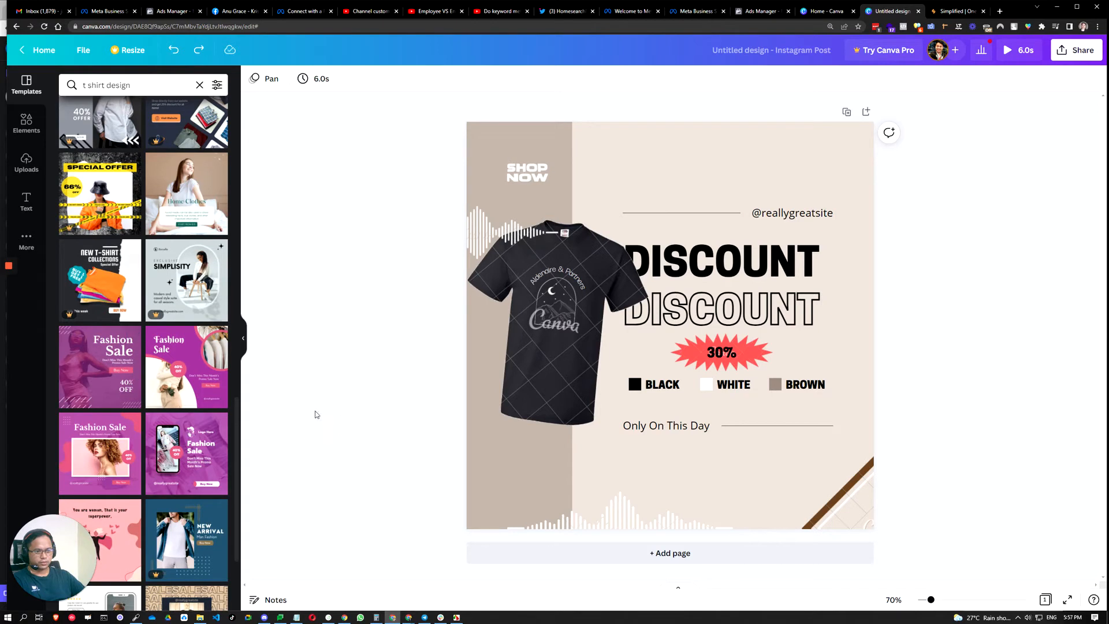
{"action": "scroll", "coordinate": [169, 443], "scroll_direction": "down", "scroll_amount": 3}
{"action": "scroll", "coordinate": [162, 443], "scroll_direction": "down", "scroll_amount": 3}
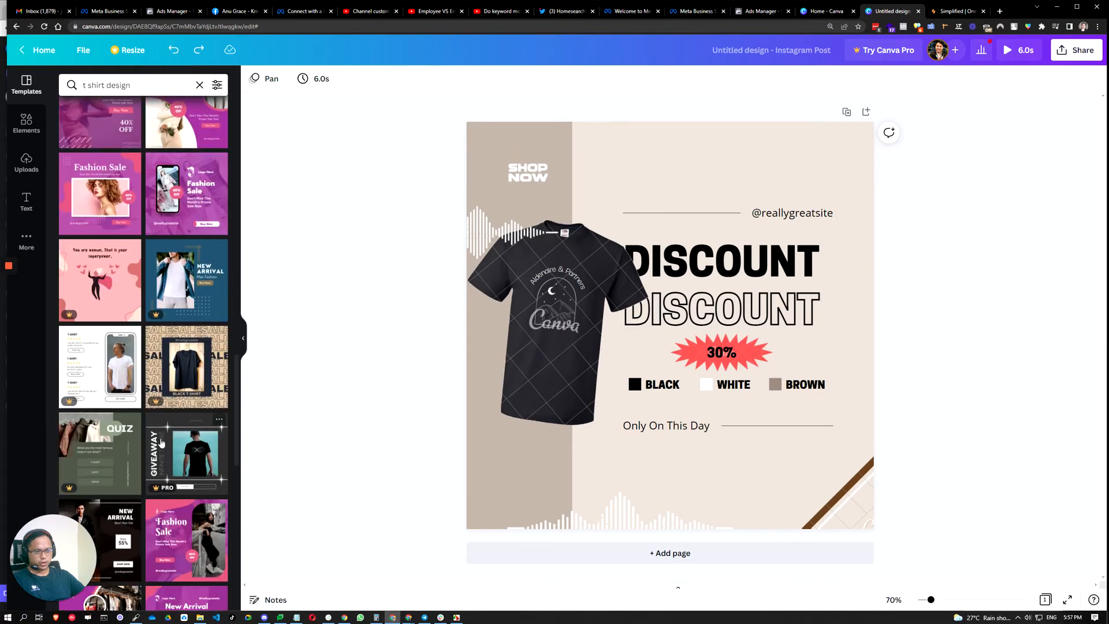
{"action": "scroll", "coordinate": [161, 442], "scroll_direction": "down", "scroll_amount": 3}
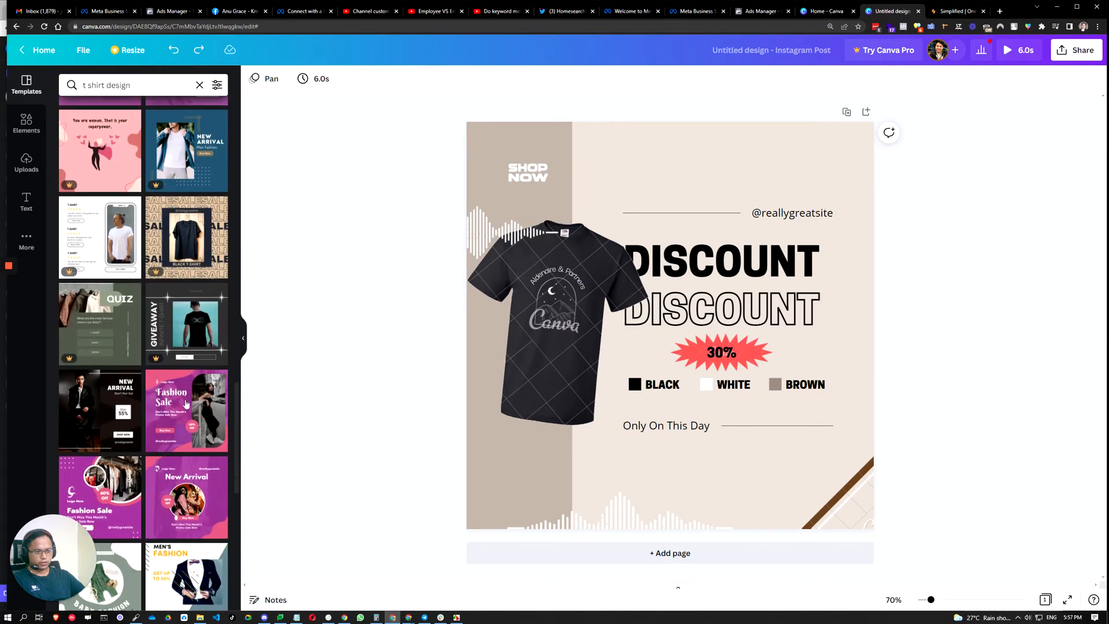
{"action": "left_click", "coordinate": [91, 416]}
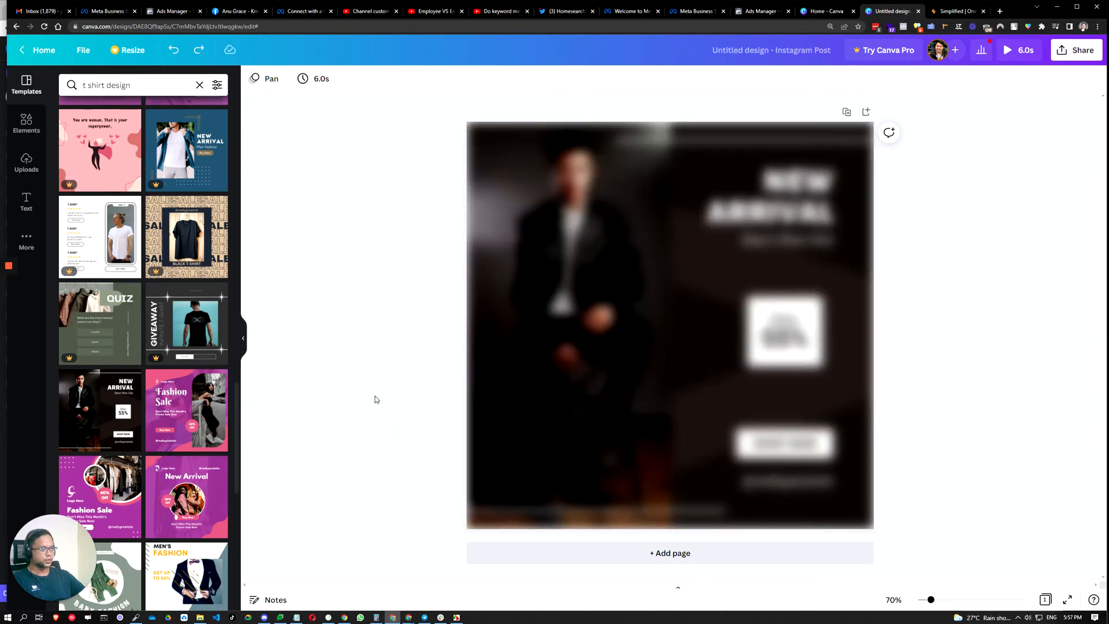
{"action": "key", "text": "ctrl+z"}
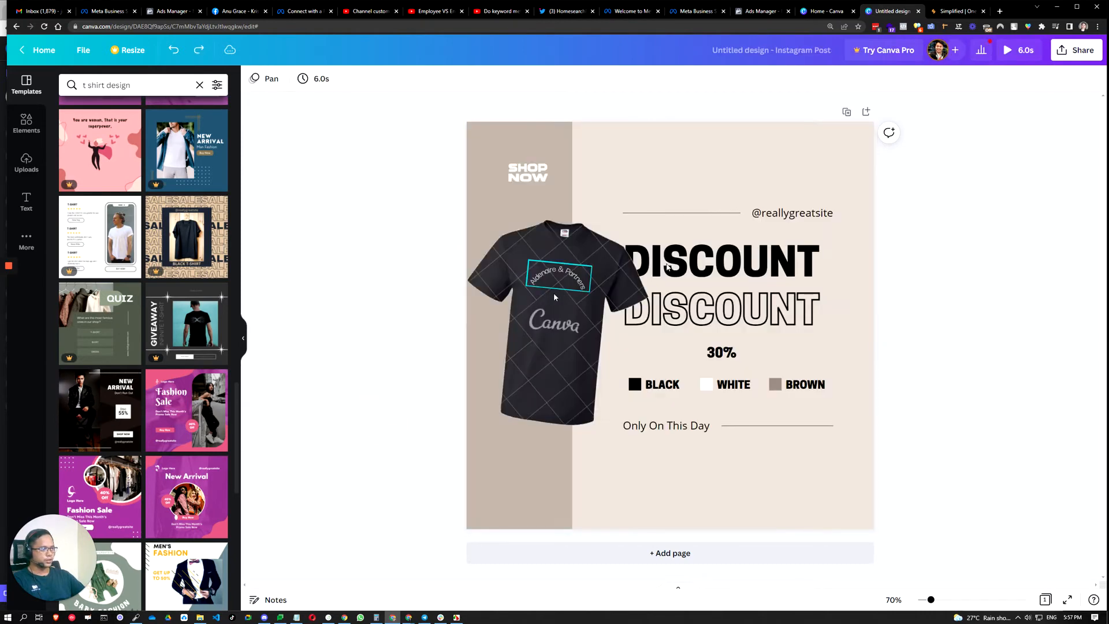
Duplicate the Discount page and replace the copy's contents with the black New Arrival template
{"action": "left_click", "coordinate": [845, 111]}
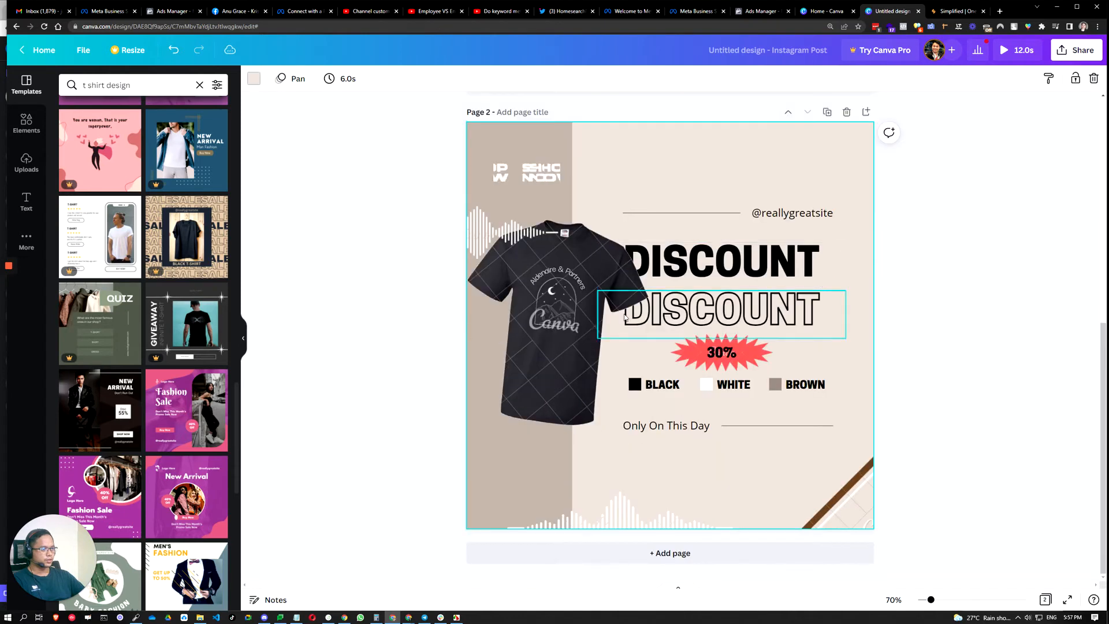
{"action": "left_click_drag", "start_coordinate": [384, 139], "coordinate": [952, 560]}
{"action": "key", "text": "Delete"}
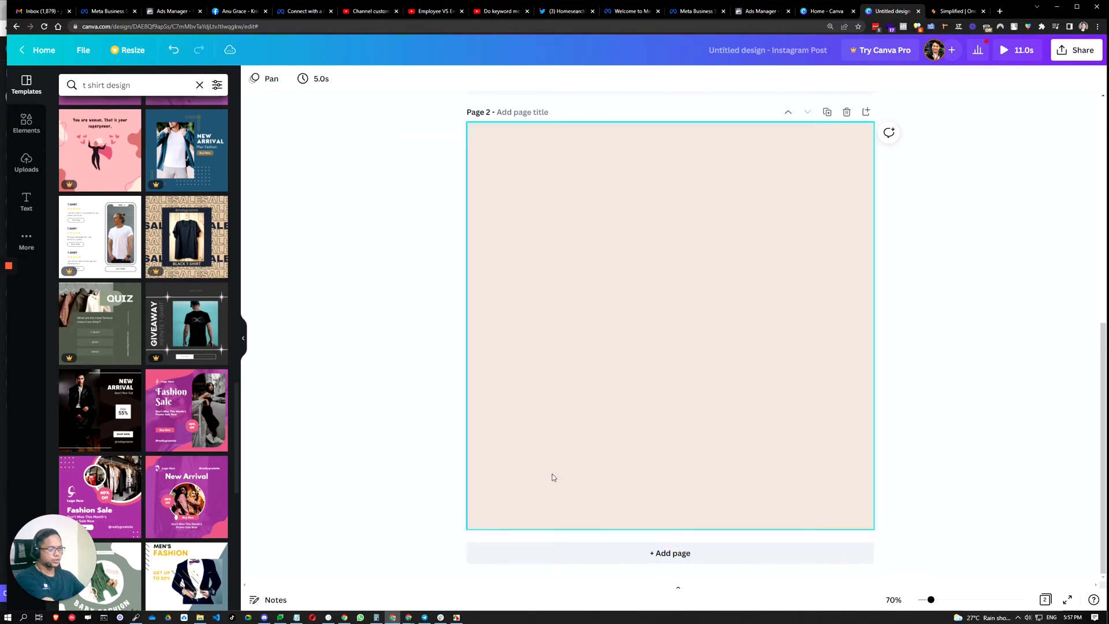
{"action": "left_click", "coordinate": [92, 402]}
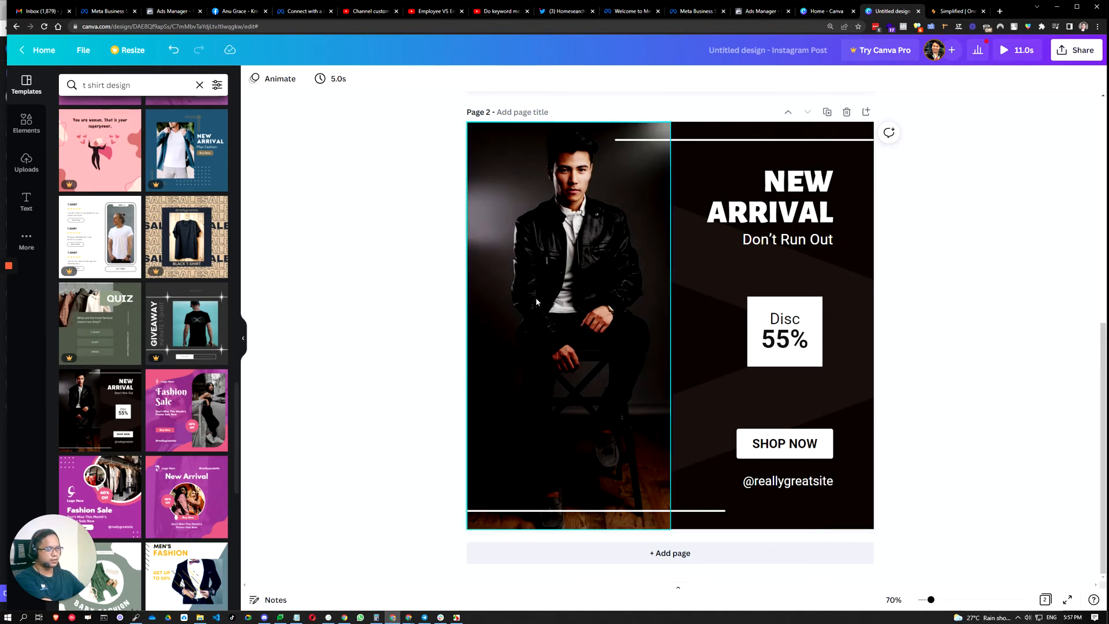
Try removing the seated man's photo from the New Arrival page and undo the deletion
{"action": "left_click", "coordinate": [555, 295]}
{"action": "key", "text": "Delete"}
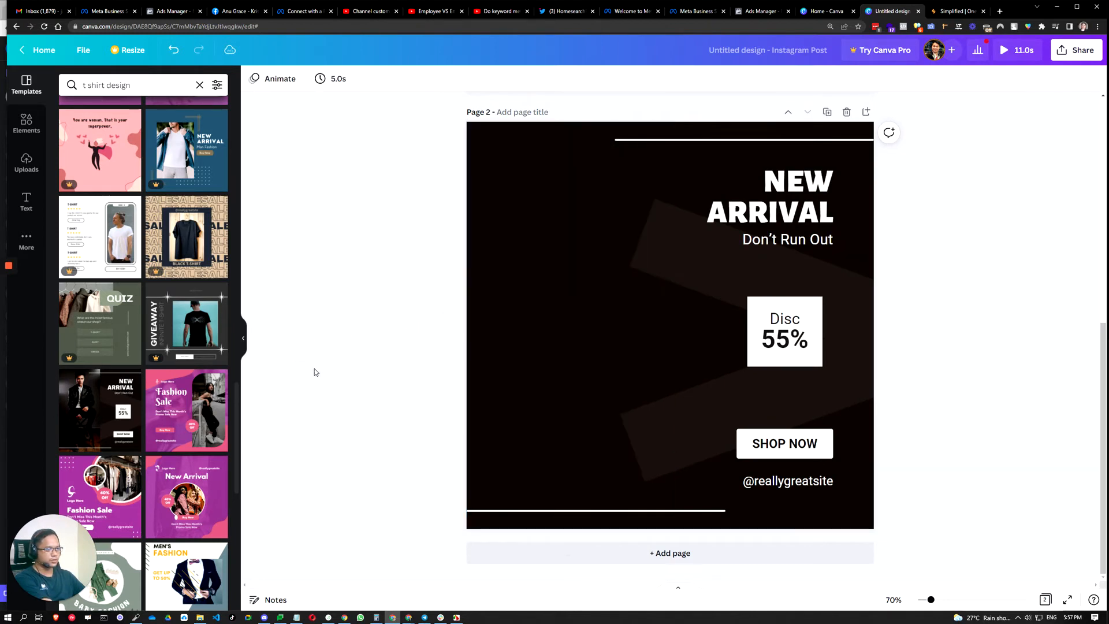
{"action": "scroll", "coordinate": [111, 432], "scroll_direction": "down", "scroll_amount": 3}
{"action": "scroll", "coordinate": [112, 433], "scroll_direction": "down", "scroll_amount": 8}
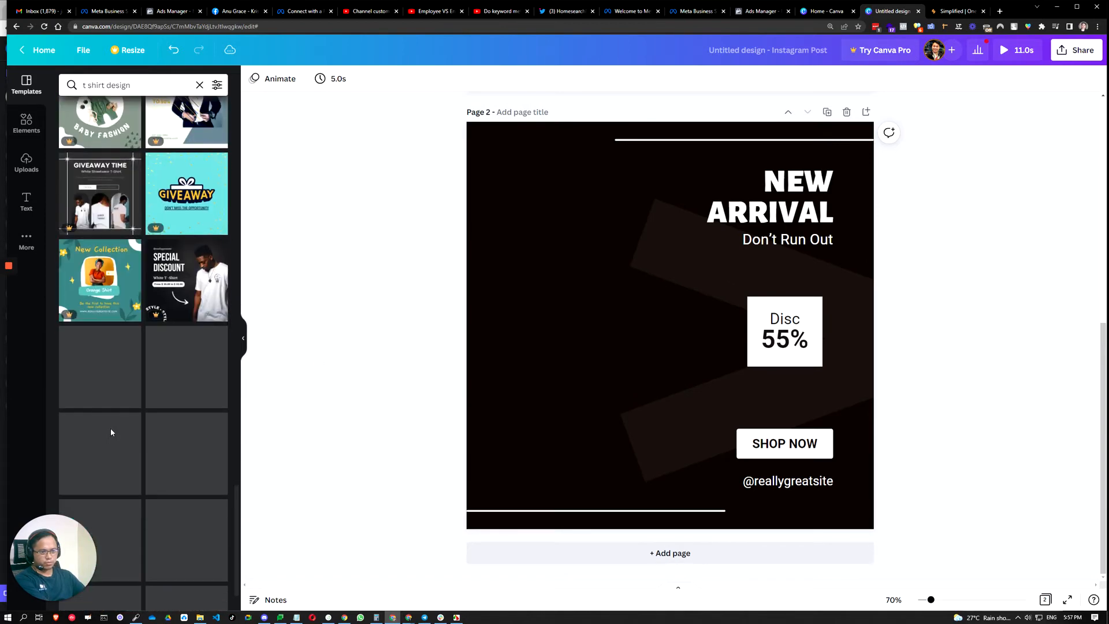
{"action": "scroll", "coordinate": [110, 431], "scroll_direction": "up", "scroll_amount": 6}
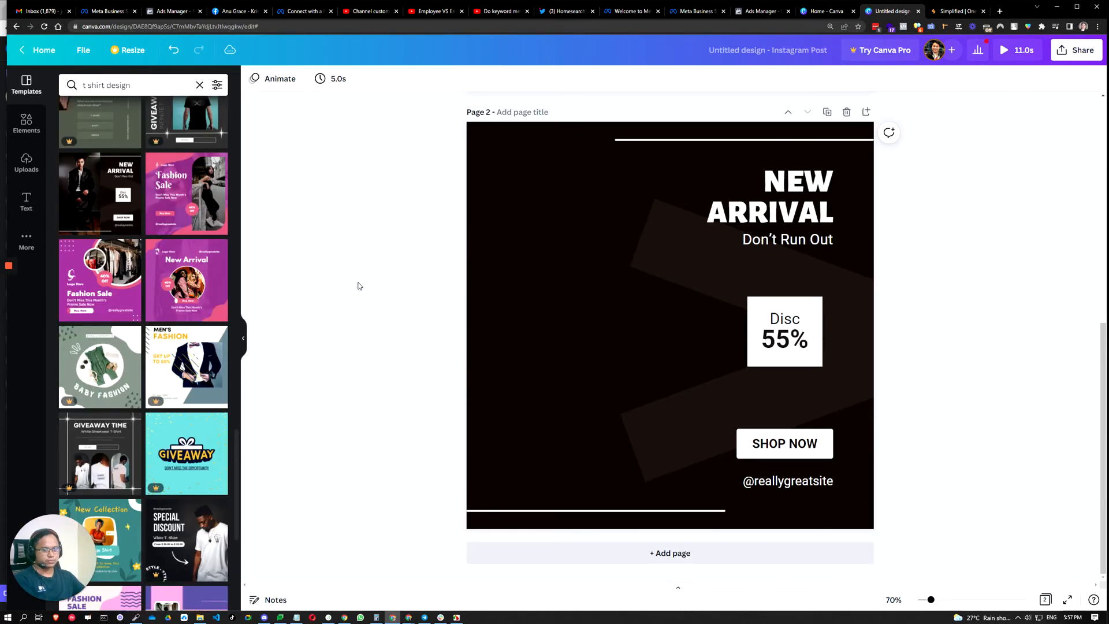
{"action": "key", "text": "ctrl+z"}
Preview the Special Discount white T-shirt template, dismiss the Pro upgrade offer and browse further T-shirt templates
{"action": "scroll", "coordinate": [167, 405], "scroll_direction": "down", "scroll_amount": 6}
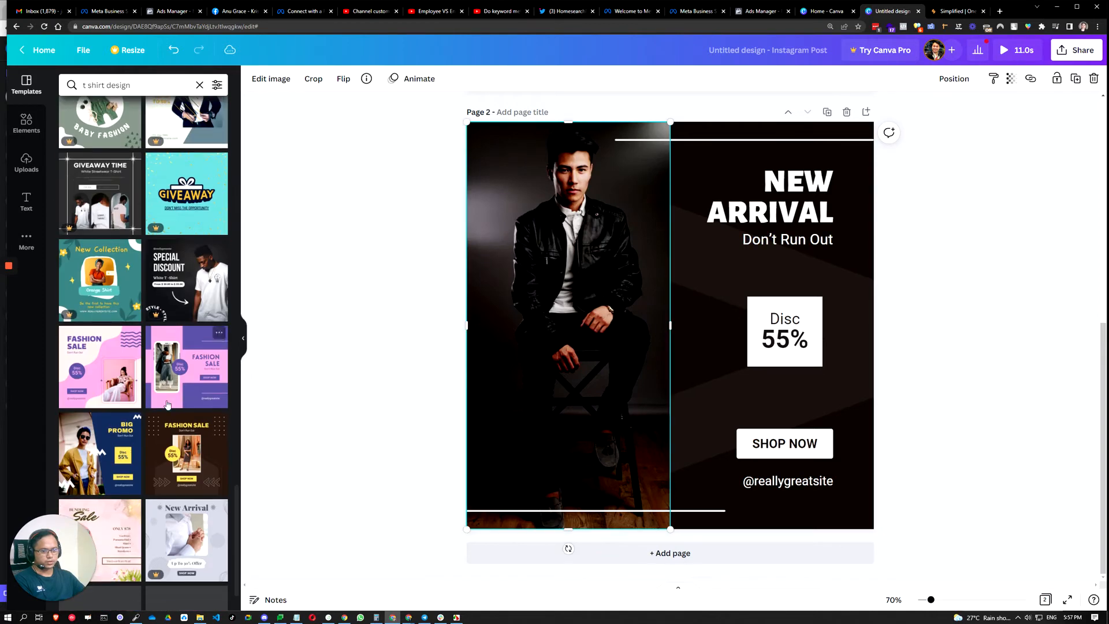
{"action": "left_click", "coordinate": [221, 287]}
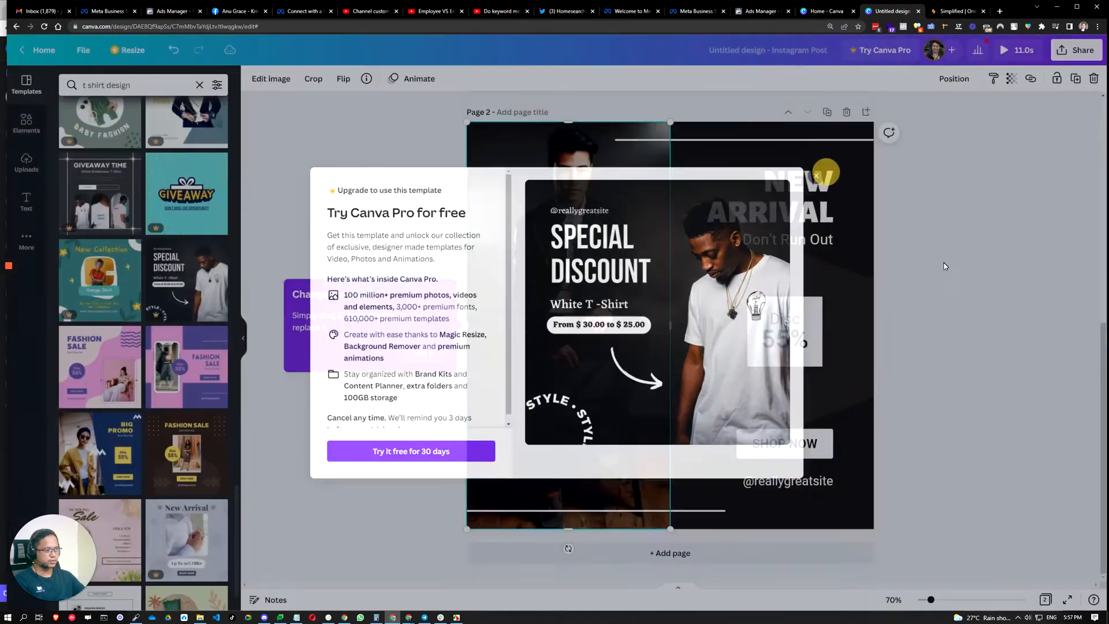
{"action": "left_click", "coordinate": [944, 266]}
{"action": "scroll", "coordinate": [87, 450], "scroll_direction": "down", "scroll_amount": 3}
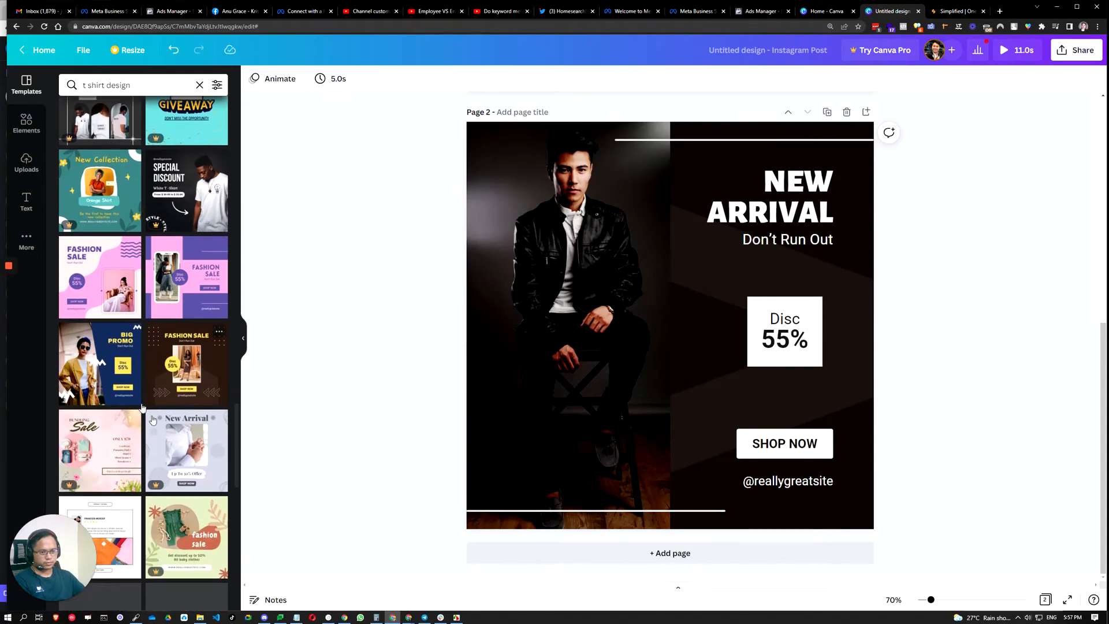
{"action": "scroll", "coordinate": [84, 453], "scroll_direction": "down", "scroll_amount": 2}
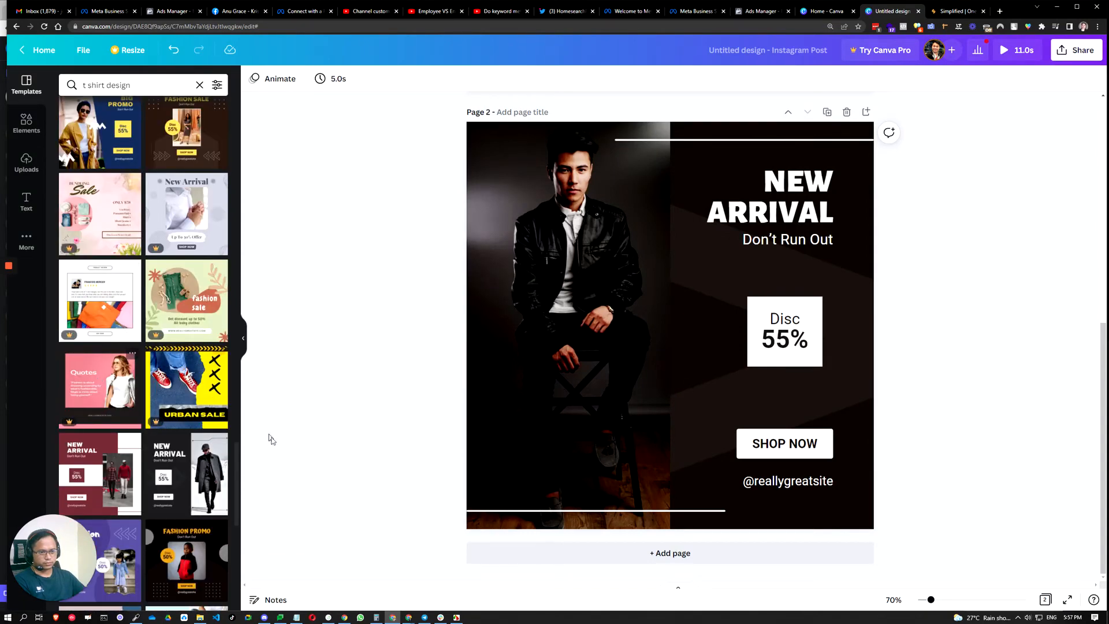
{"action": "scroll", "coordinate": [165, 439], "scroll_direction": "down", "scroll_amount": 3}
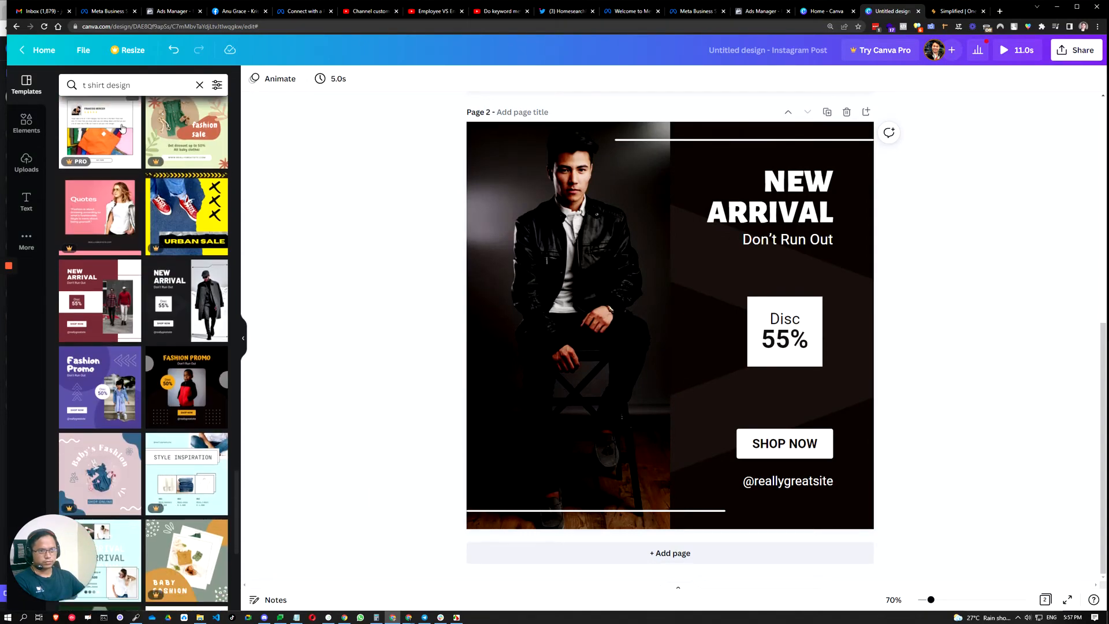
Shorten the template search to "t shirt" and run it
{"action": "left_click_drag", "start_coordinate": [130, 85], "coordinate": [112, 84]}
{"action": "key", "text": "BackSpace"}
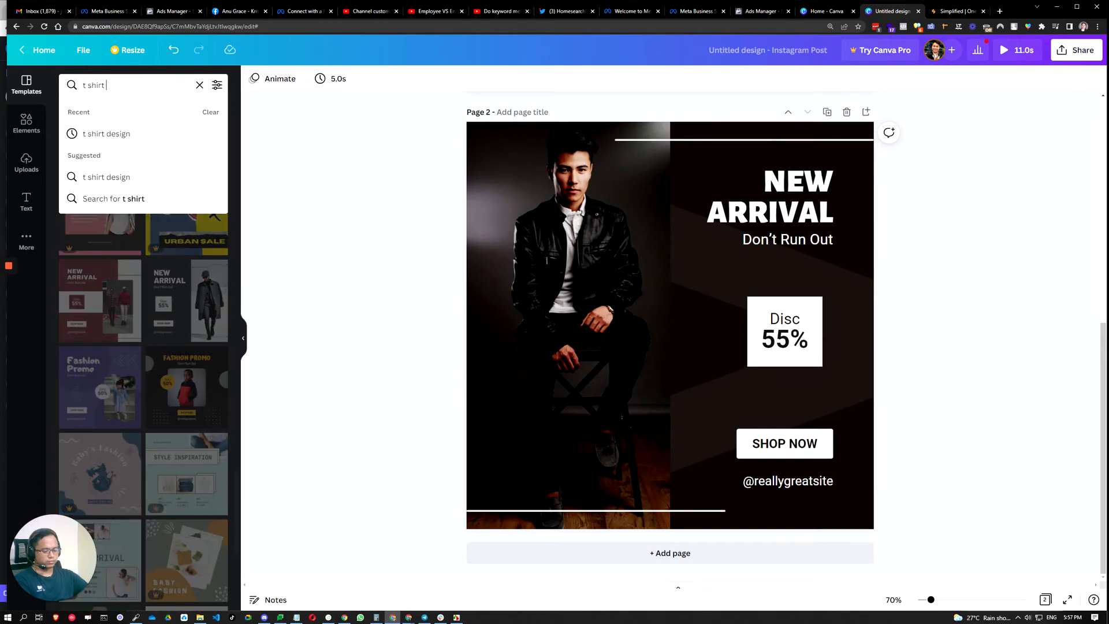
{"action": "key", "text": "Return"}
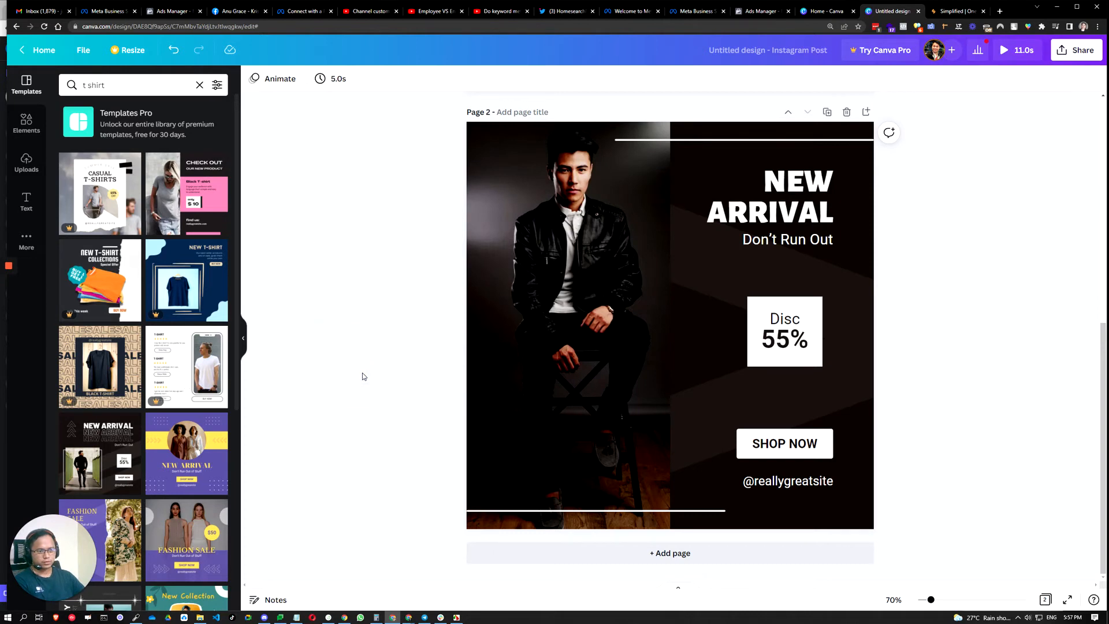
Duplicate the New Arrival page and delete all elements and the background from the copy on page 3
{"action": "left_click", "coordinate": [826, 111]}
{"action": "scroll", "coordinate": [155, 443], "scroll_direction": "down", "scroll_amount": 2}
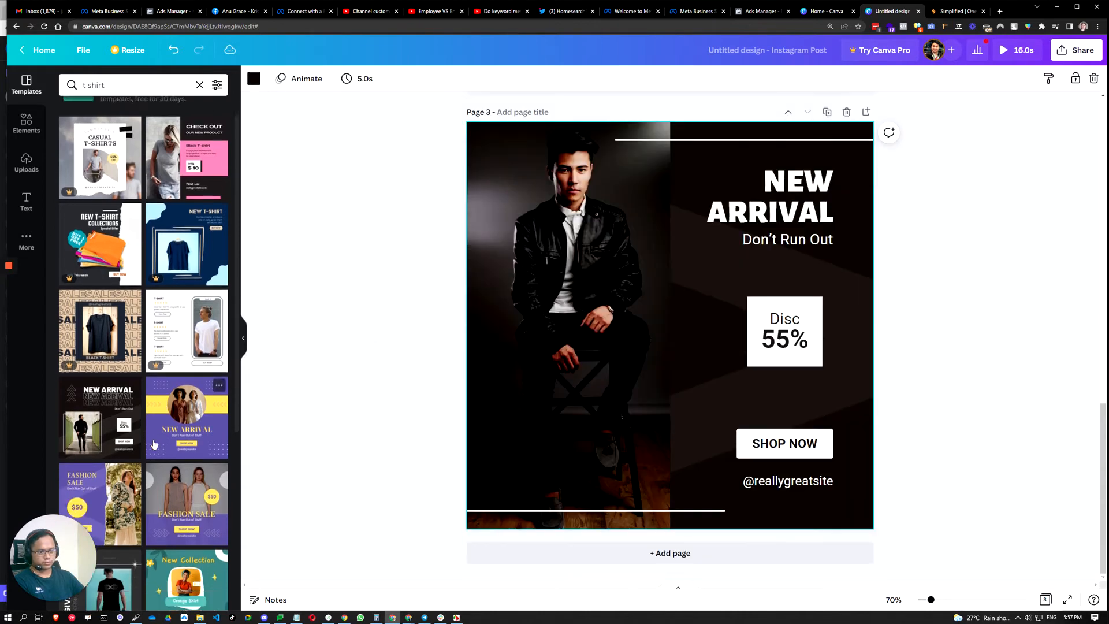
{"action": "scroll", "coordinate": [155, 443], "scroll_direction": "up", "scroll_amount": 2}
{"action": "left_click", "coordinate": [349, 419]}
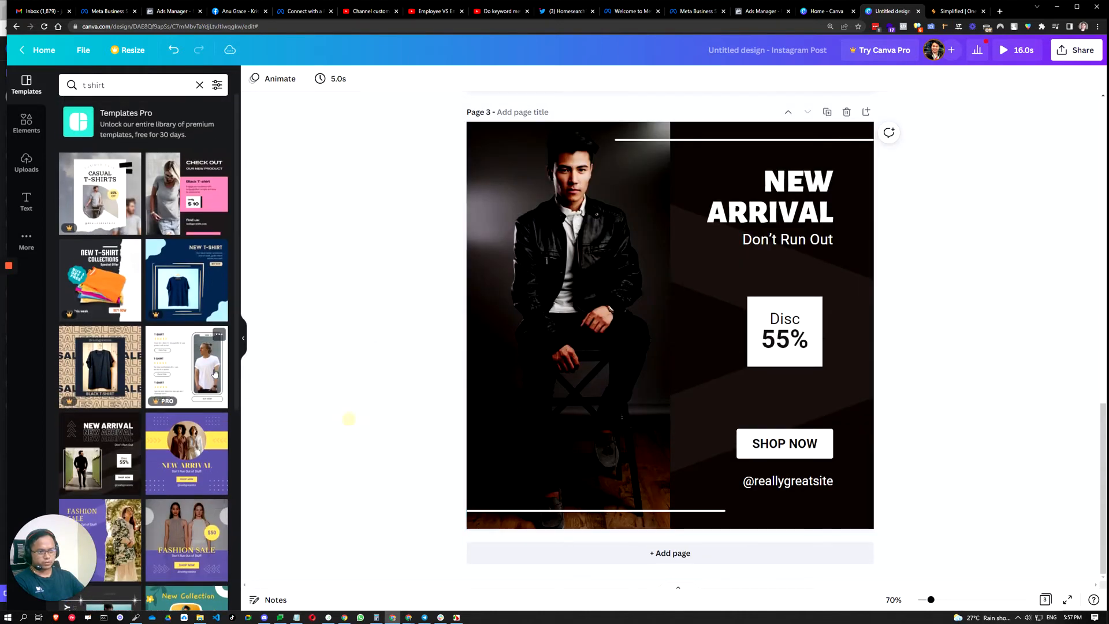
{"action": "left_click_drag", "start_coordinate": [333, 137], "coordinate": [869, 532]}
{"action": "key", "text": "Delete"}
{"action": "left_click", "coordinate": [490, 428]}
{"action": "key", "text": "Delete"}
{"action": "left_click", "coordinate": [364, 429]}
Preview the T-shirt reviews template with the phone frame, dismiss the Pro upgrade offer and browse more T-shirt templates
{"action": "left_click", "coordinate": [190, 373]}
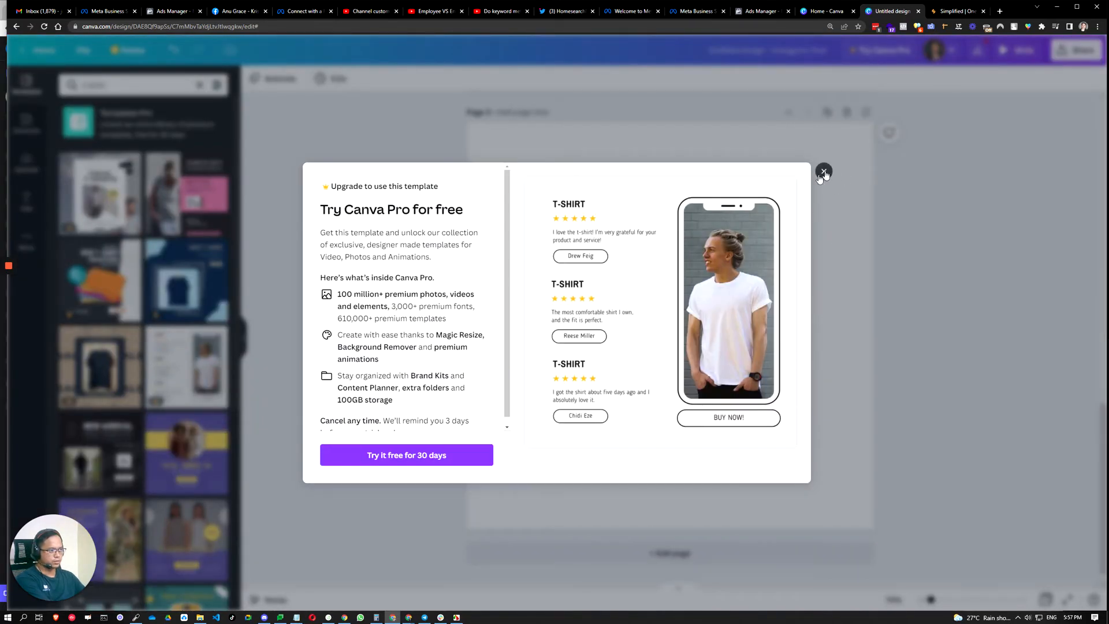
{"action": "left_click", "coordinate": [823, 172]}
{"action": "left_click", "coordinate": [209, 373]}
{"action": "left_click", "coordinate": [818, 173]}
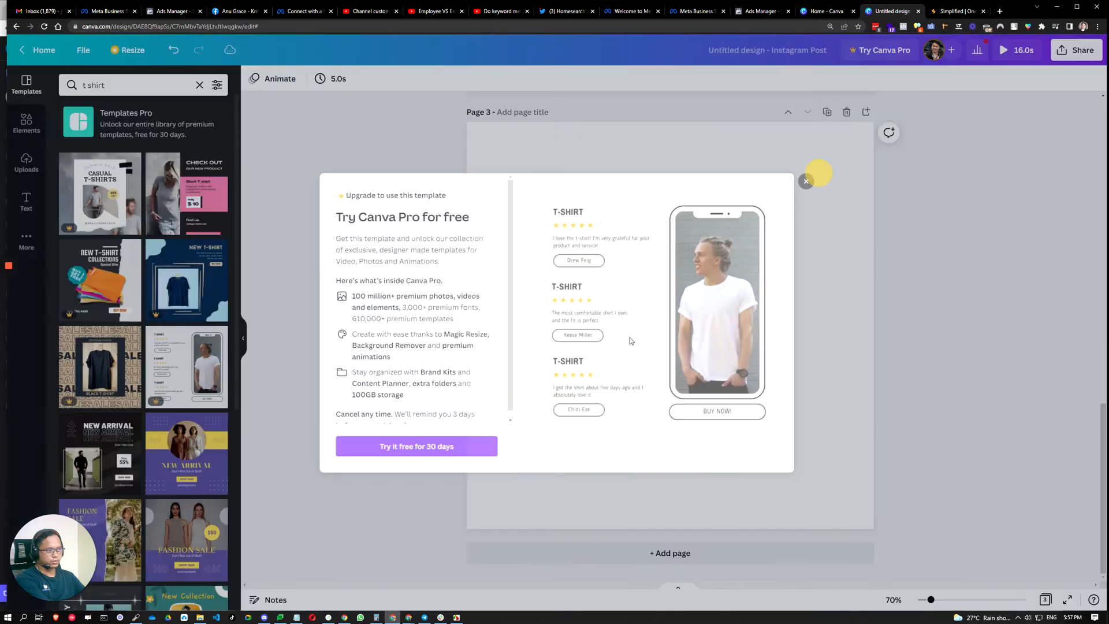
{"action": "scroll", "coordinate": [130, 461], "scroll_direction": "down", "scroll_amount": 3}
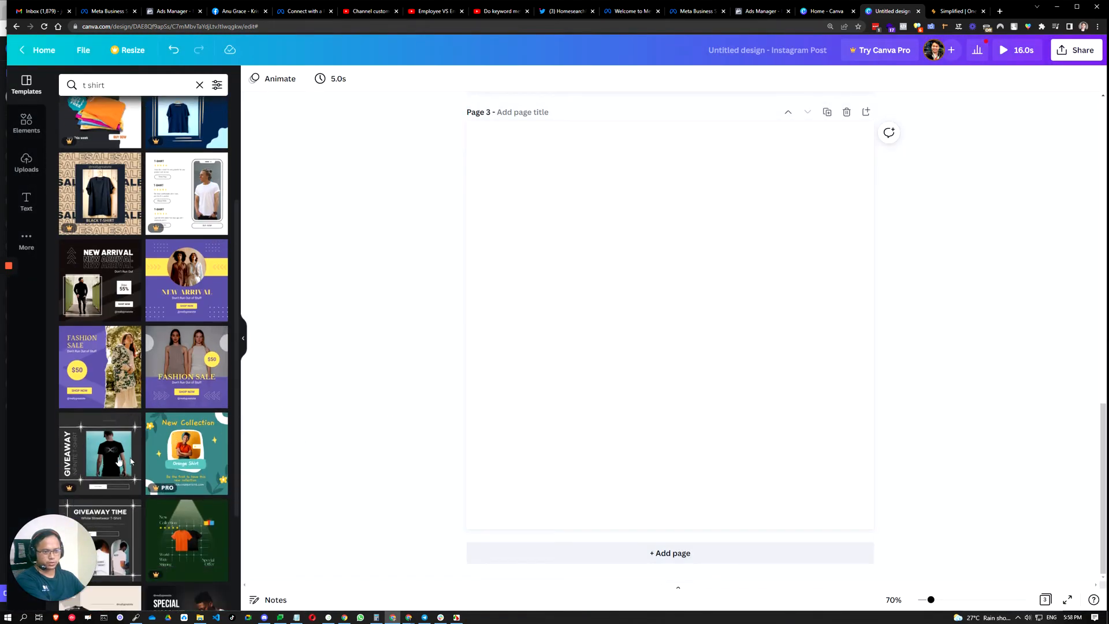
{"action": "scroll", "coordinate": [120, 460], "scroll_direction": "down", "scroll_amount": 2}
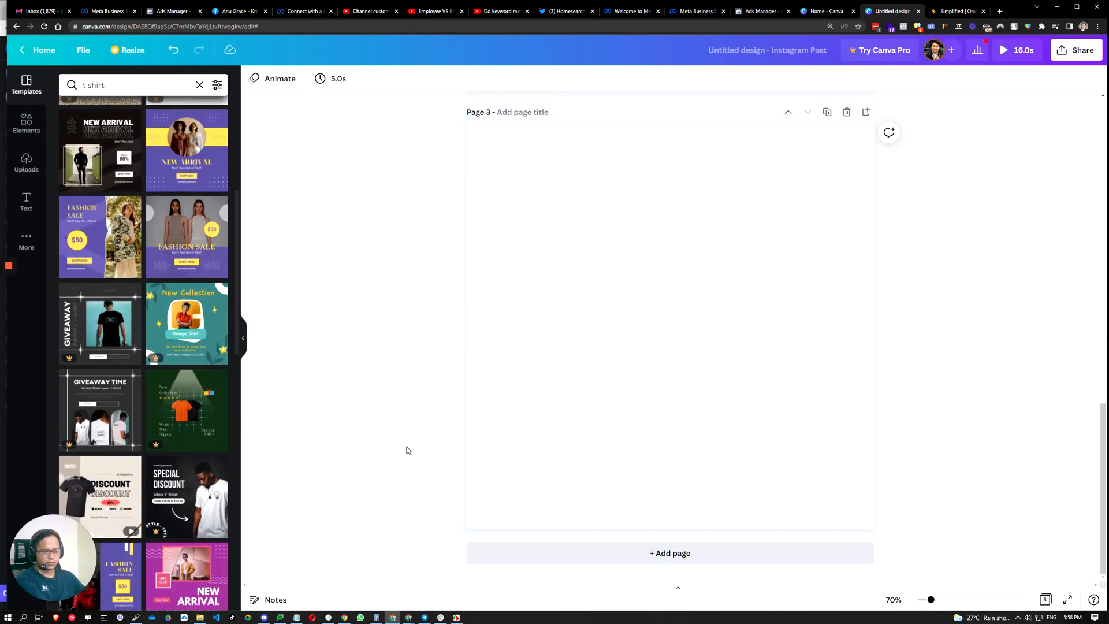
Browse more T-shirt templates and check the language options in the template search filters
{"action": "scroll", "coordinate": [199, 479], "scroll_direction": "down", "scroll_amount": 2}
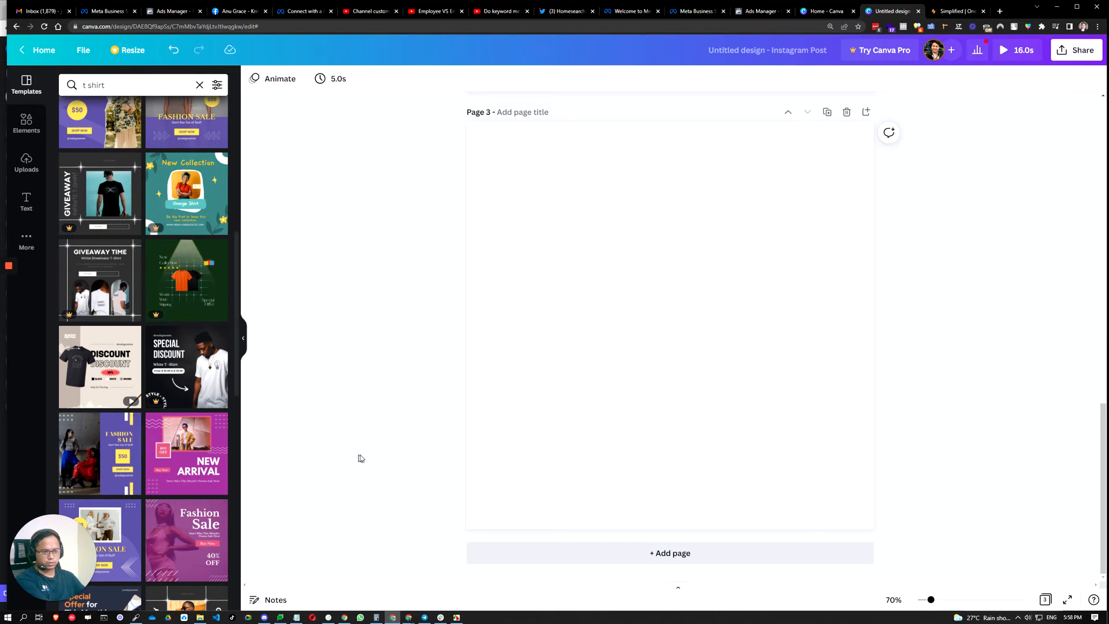
{"action": "scroll", "coordinate": [159, 519], "scroll_direction": "down", "scroll_amount": 2}
{"action": "scroll", "coordinate": [154, 509], "scroll_direction": "up", "scroll_amount": 9}
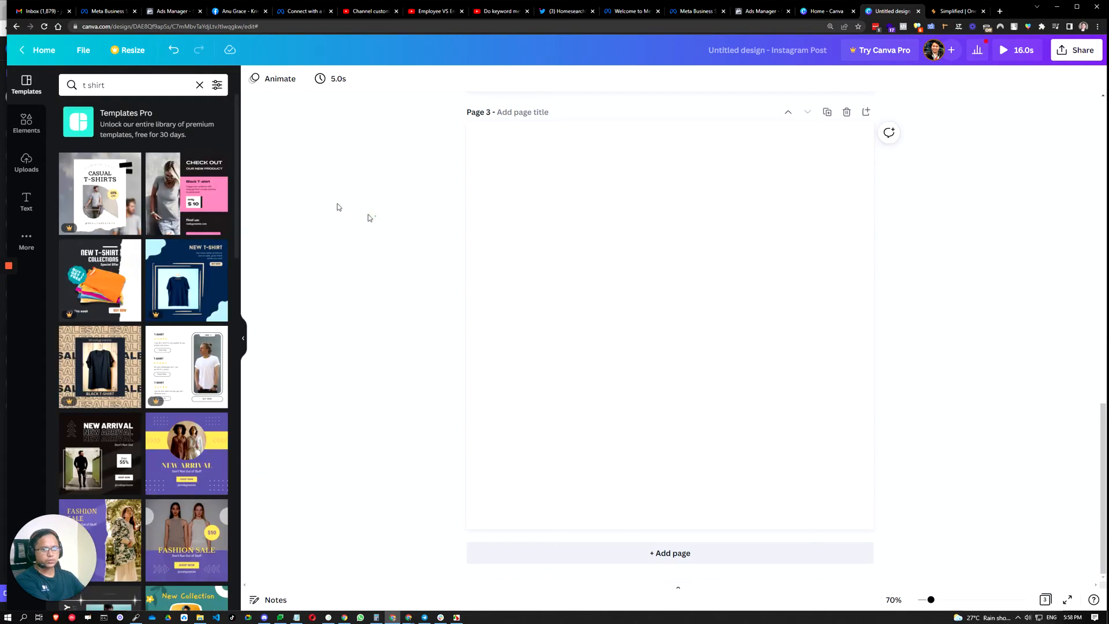
{"action": "left_click", "coordinate": [217, 85]}
{"action": "left_click", "coordinate": [208, 206]}
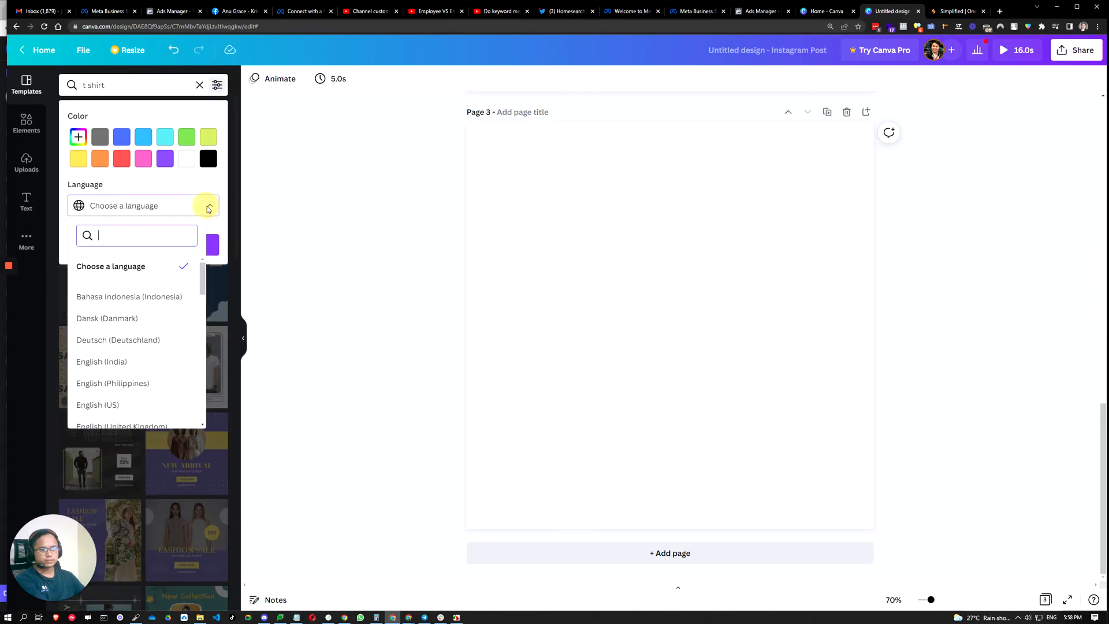
{"action": "left_click", "coordinate": [323, 230]}
{"action": "left_click", "coordinate": [309, 271]}
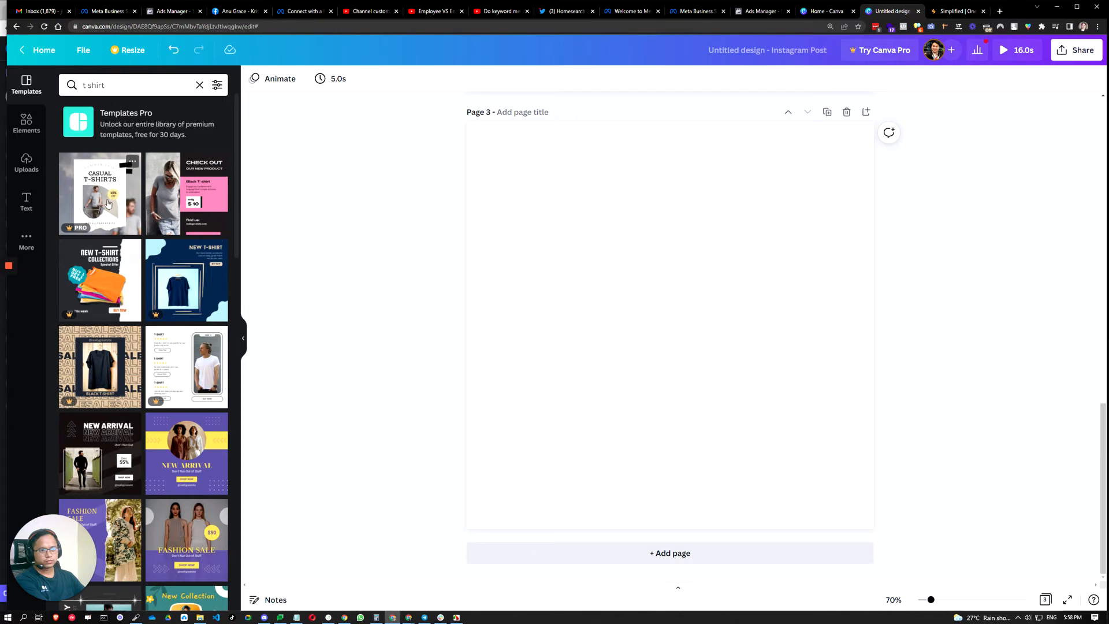
Apply the Check Out Our New Product template to page 3 and compare it with page 2
{"action": "left_click", "coordinate": [173, 197]}
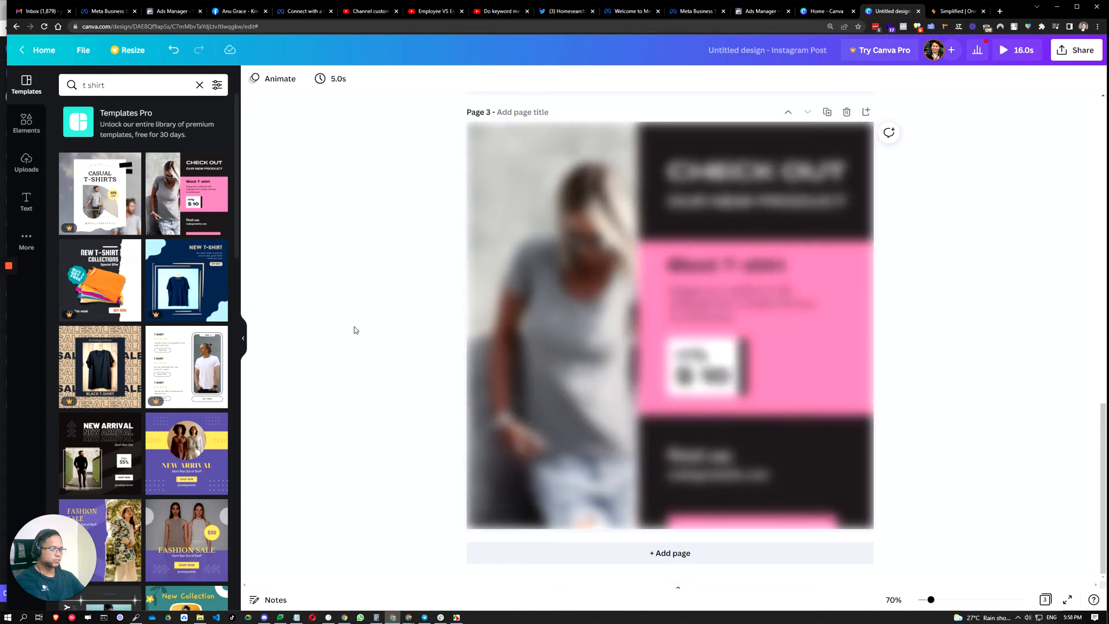
{"action": "scroll", "coordinate": [969, 335], "scroll_direction": "up", "scroll_amount": 5}
{"action": "scroll", "coordinate": [969, 331], "scroll_direction": "up", "scroll_amount": 5}
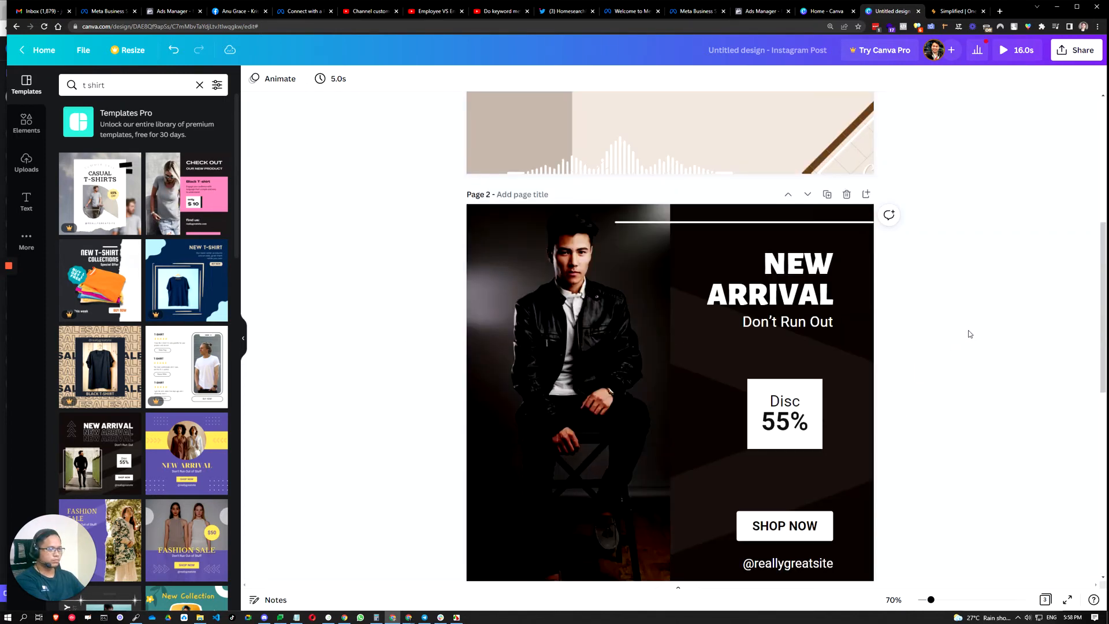
{"action": "scroll", "coordinate": [976, 313], "scroll_direction": "down", "scroll_amount": 10}
Delete the photo, its frame, all remaining elements and the background from page 3
{"action": "left_click", "coordinate": [560, 361]}
{"action": "key", "text": "Delete"}
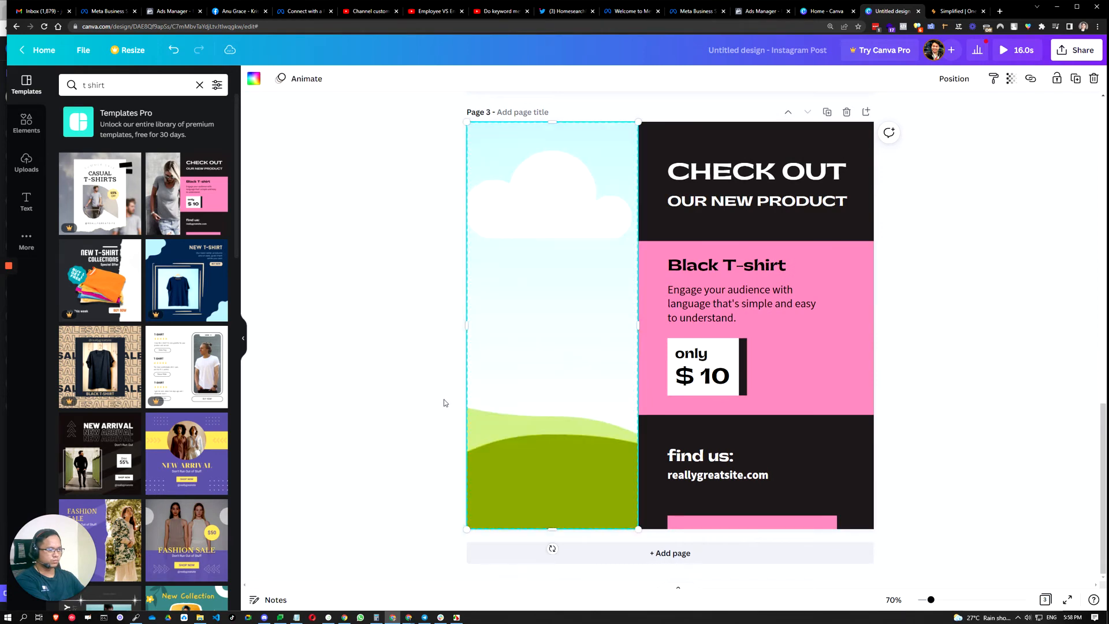
{"action": "key", "text": "Delete"}
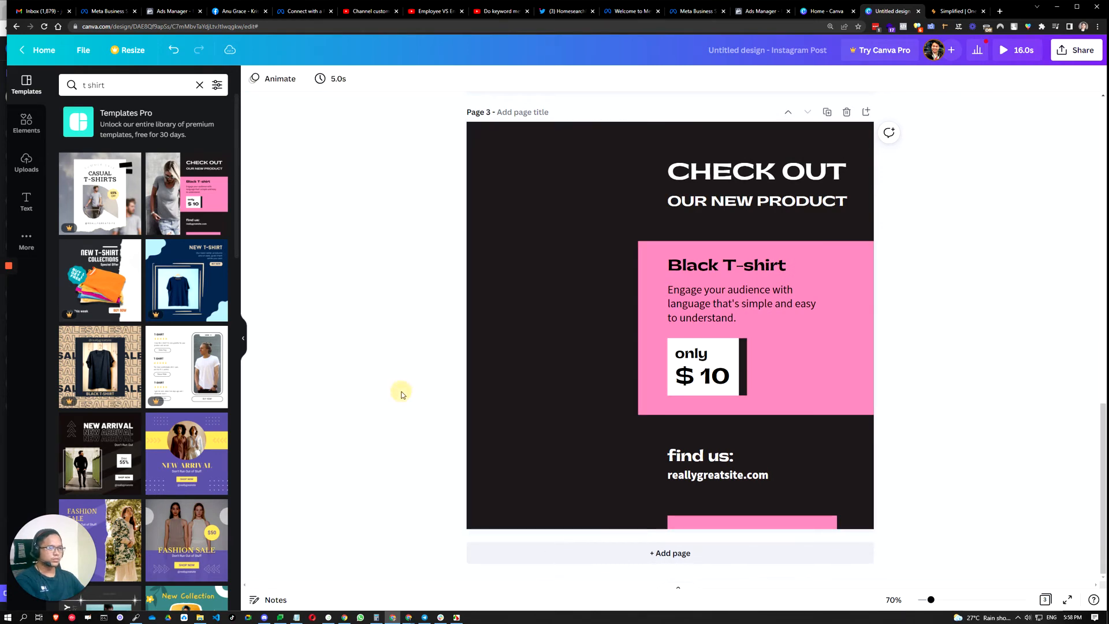
{"action": "scroll", "coordinate": [402, 395], "scroll_direction": "up", "scroll_amount": 1}
{"action": "scroll", "coordinate": [390, 387], "scroll_direction": "down", "scroll_amount": 1}
{"action": "left_click_drag", "start_coordinate": [411, 145], "coordinate": [977, 518]}
{"action": "key", "text": "Delete"}
{"action": "left_click", "coordinate": [673, 421]}
{"action": "key", "text": "Delete"}
{"action": "scroll", "coordinate": [418, 374], "scroll_direction": "up", "scroll_amount": 5}
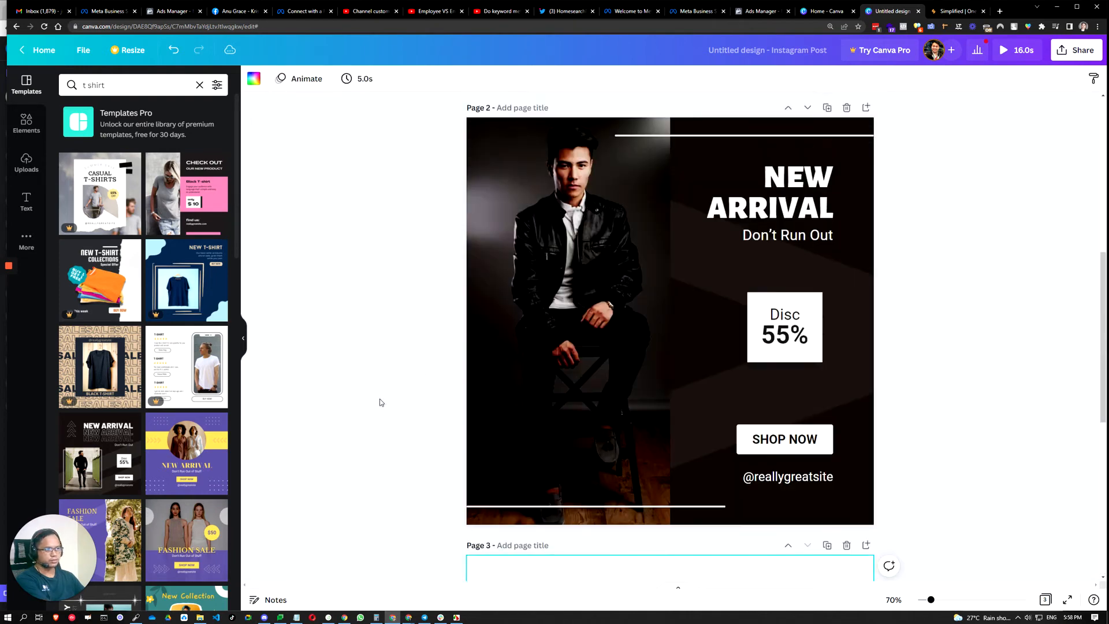
{"action": "scroll", "coordinate": [379, 402], "scroll_direction": "down", "scroll_amount": 4}
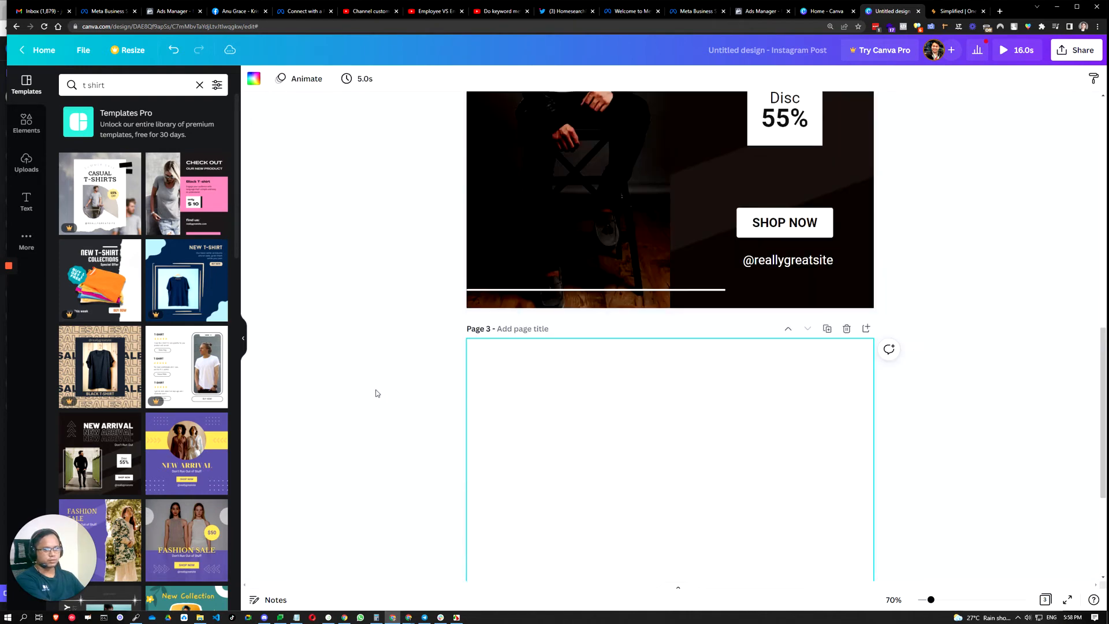
Look through the available elements, Canva apps, text and uploads for T-shirt image sources
{"action": "left_click", "coordinate": [27, 128]}
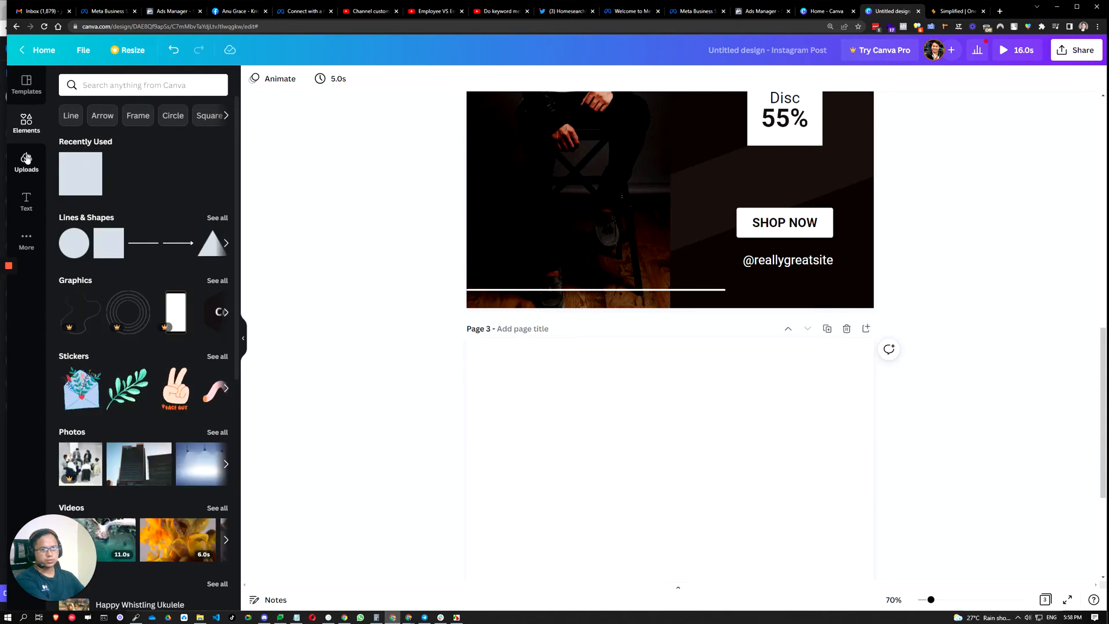
{"action": "left_click", "coordinate": [26, 239]}
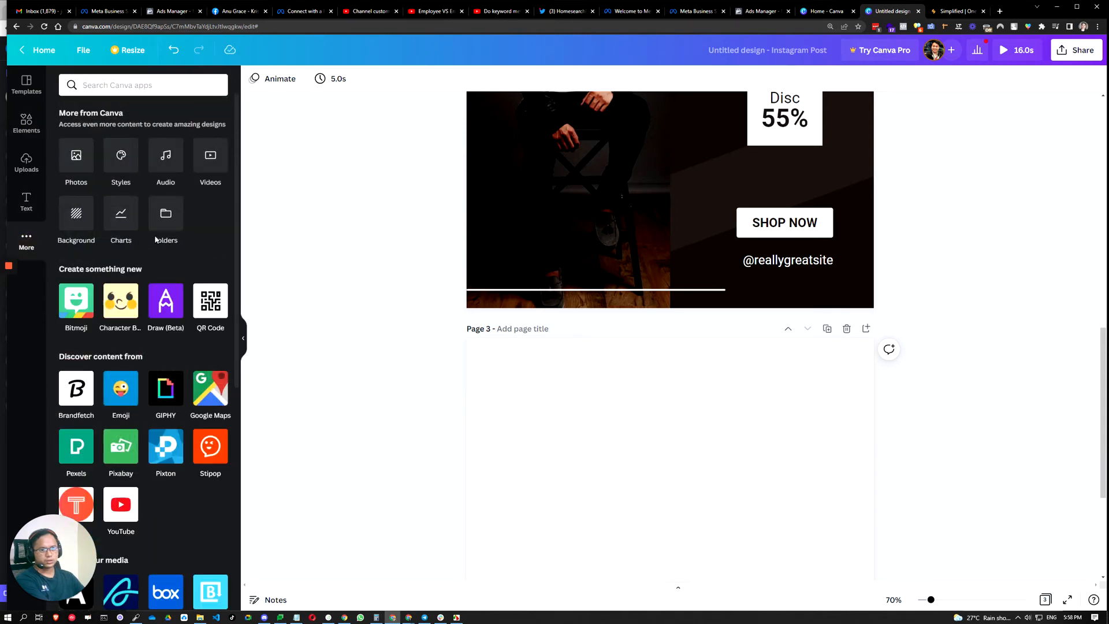
{"action": "scroll", "coordinate": [180, 343], "scroll_direction": "down", "scroll_amount": 3}
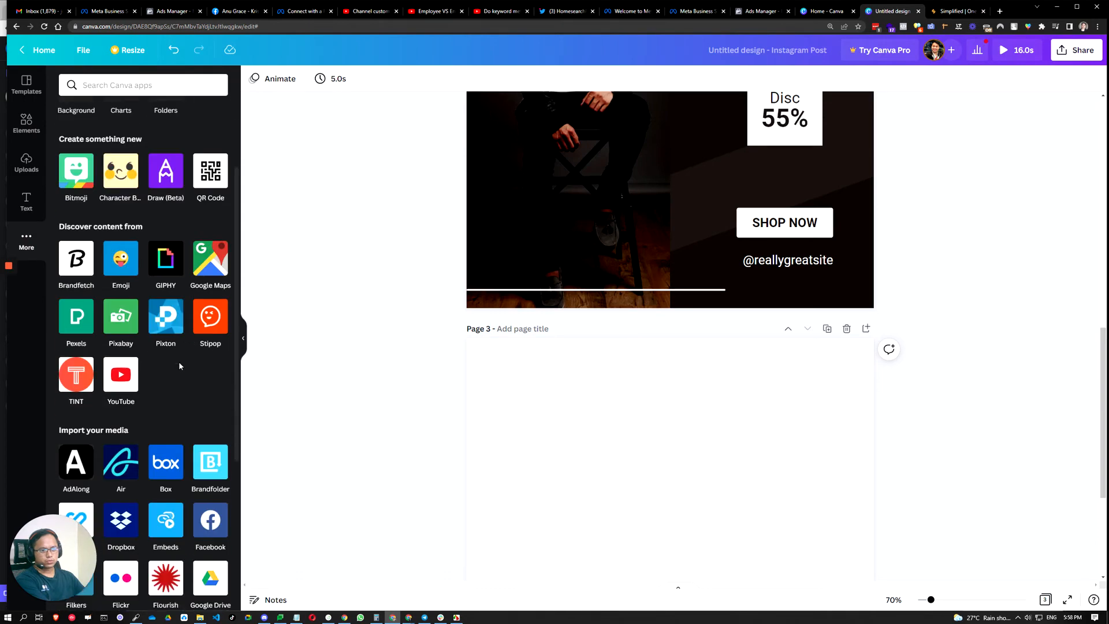
{"action": "scroll", "coordinate": [179, 363], "scroll_direction": "down", "scroll_amount": 3}
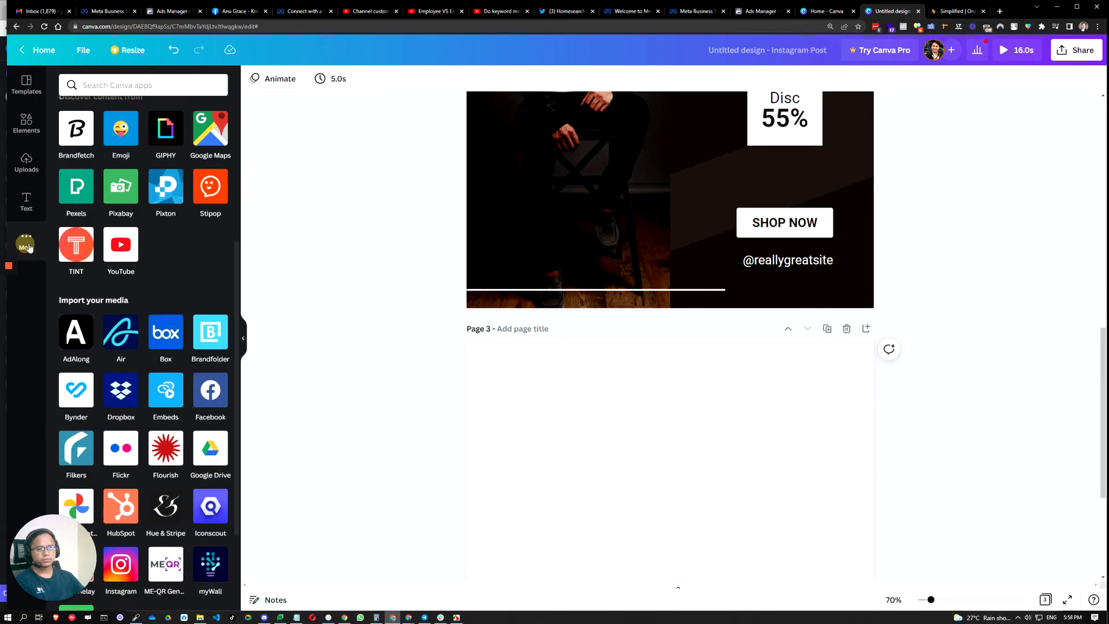
{"action": "left_click", "coordinate": [26, 202]}
{"action": "left_click", "coordinate": [26, 162]}
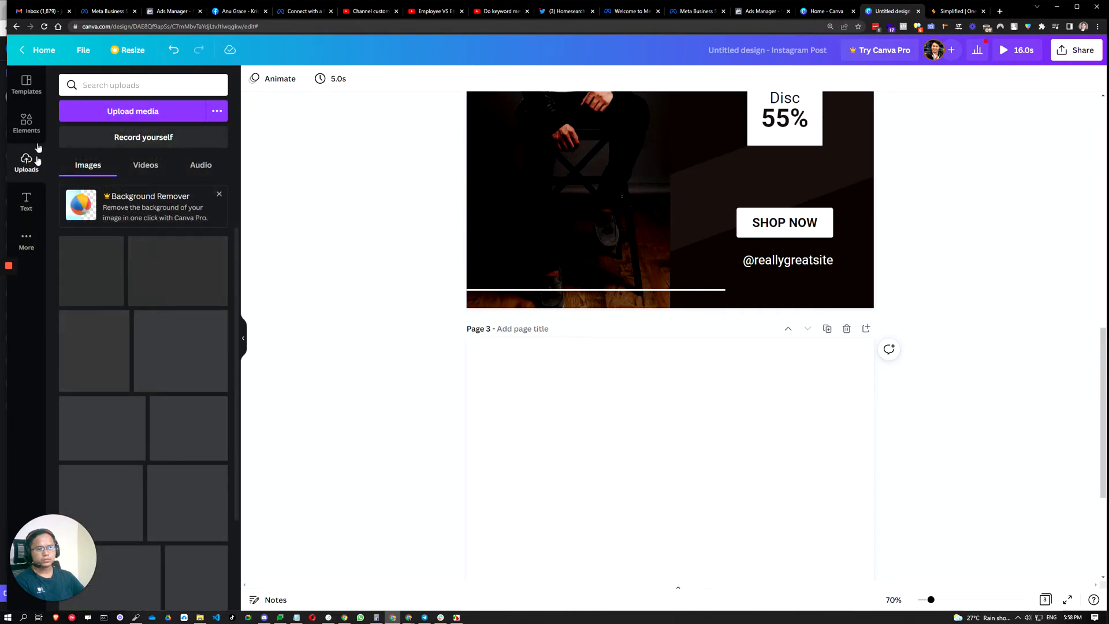
{"action": "left_click", "coordinate": [26, 123]}
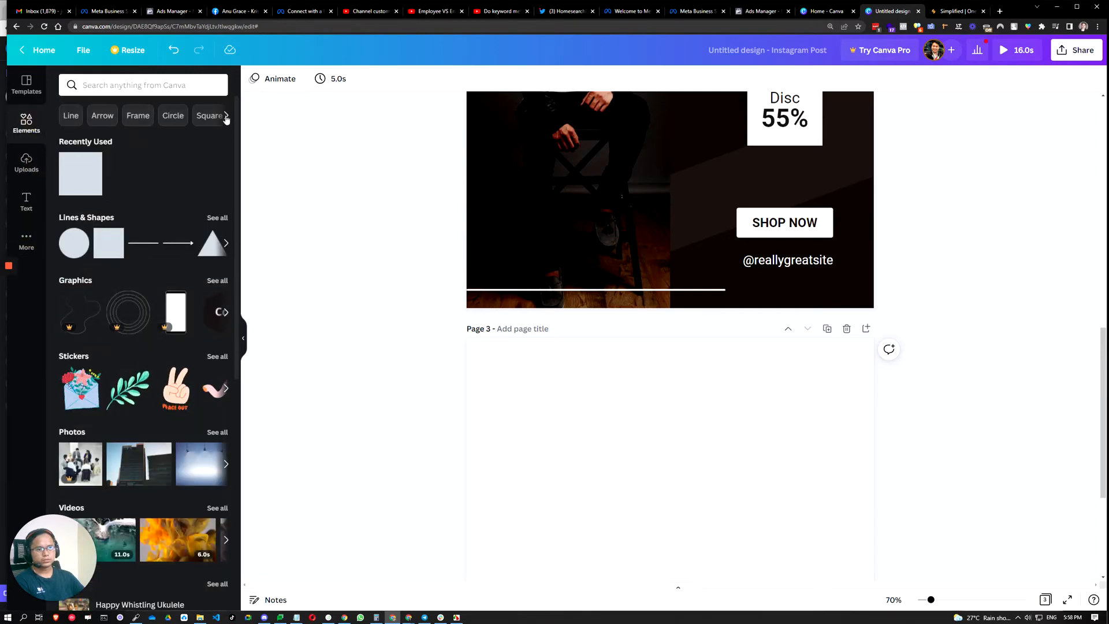
{"action": "scroll", "coordinate": [135, 203], "scroll_direction": "down", "scroll_amount": 5}
{"action": "scroll", "coordinate": [134, 203], "scroll_direction": "up", "scroll_amount": 3}
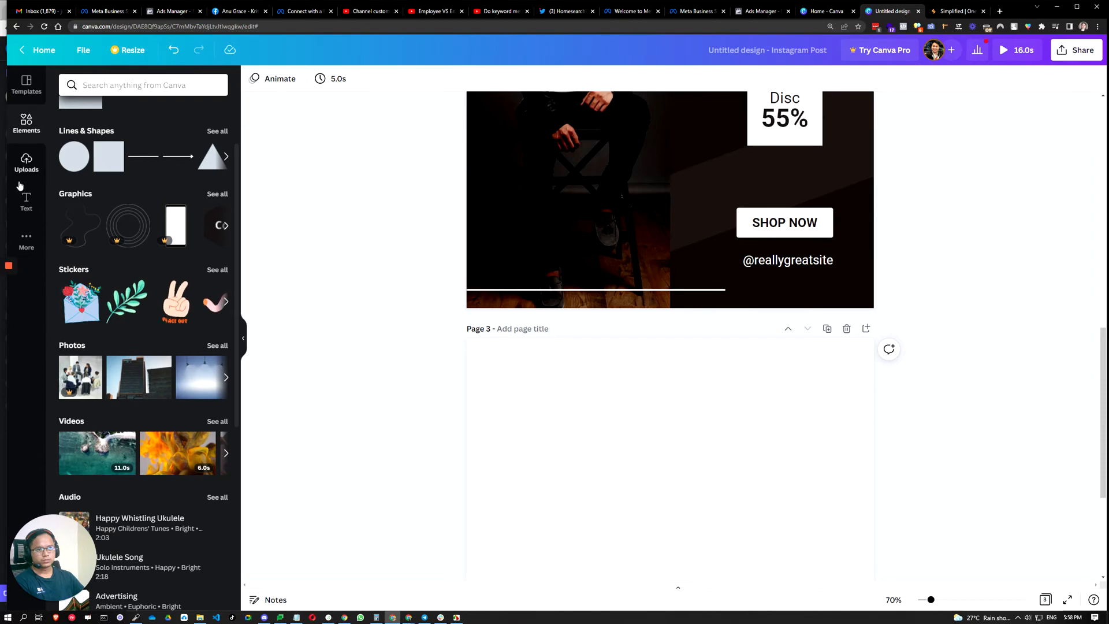
{"action": "left_click", "coordinate": [26, 84]}
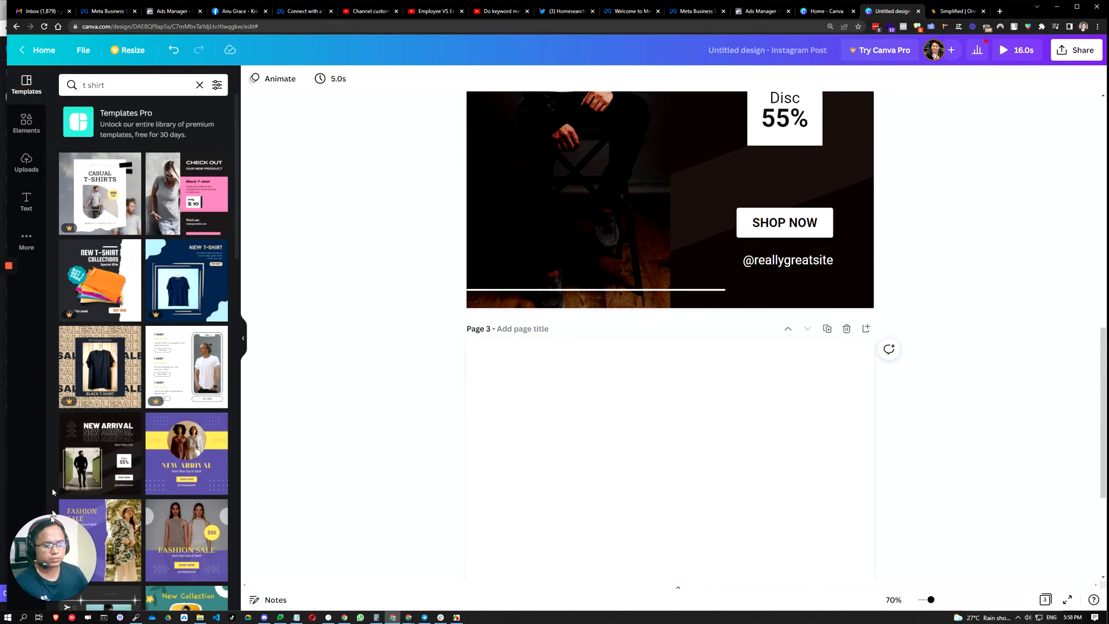
Search Canva's photo library for "t shirt"
{"action": "left_click", "coordinate": [26, 241]}
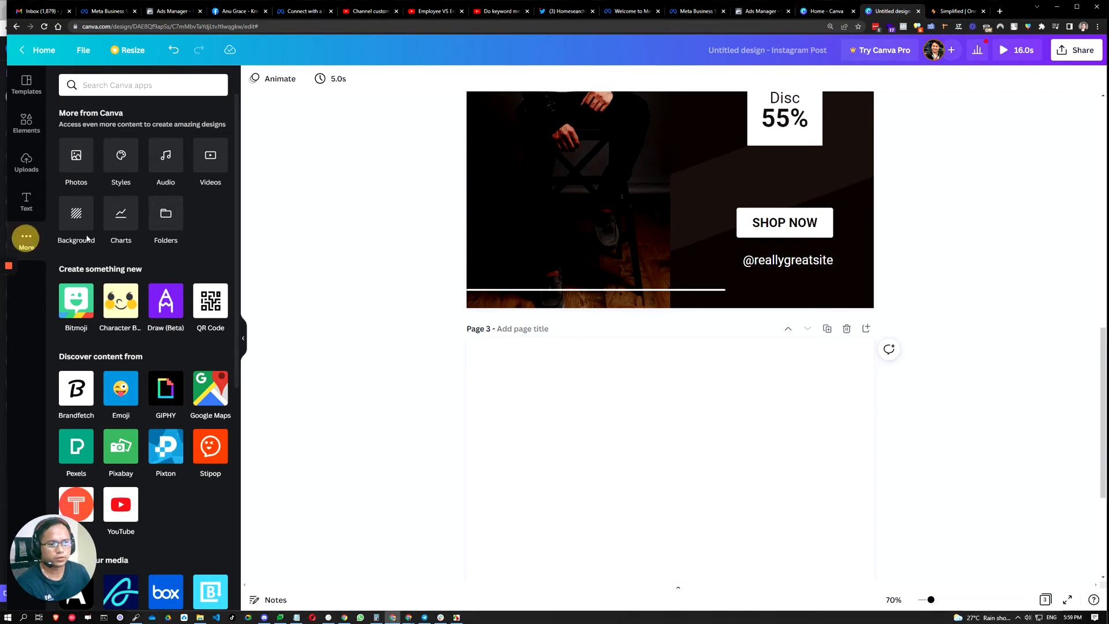
{"action": "left_click", "coordinate": [76, 160]}
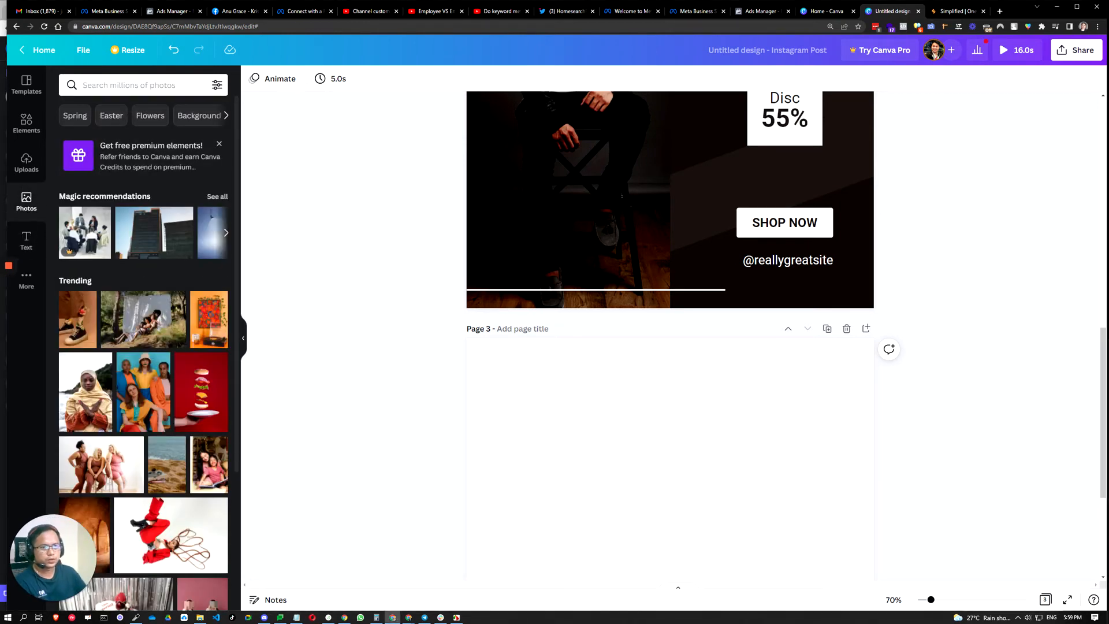
{"action": "type", "text": "t shirt"}
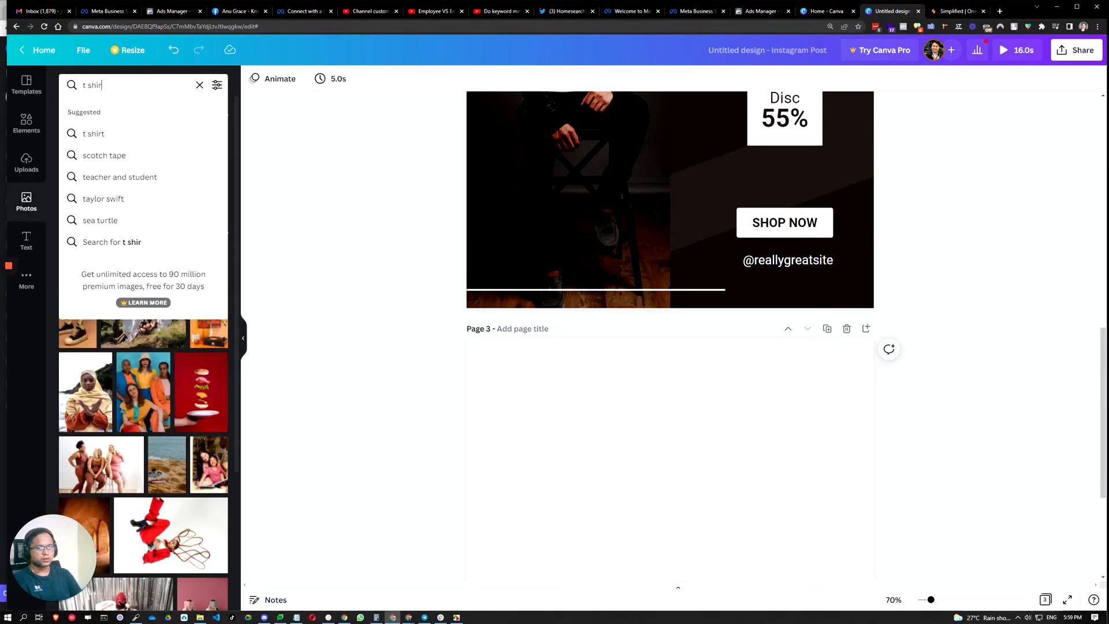
{"action": "key", "text": "Return"}
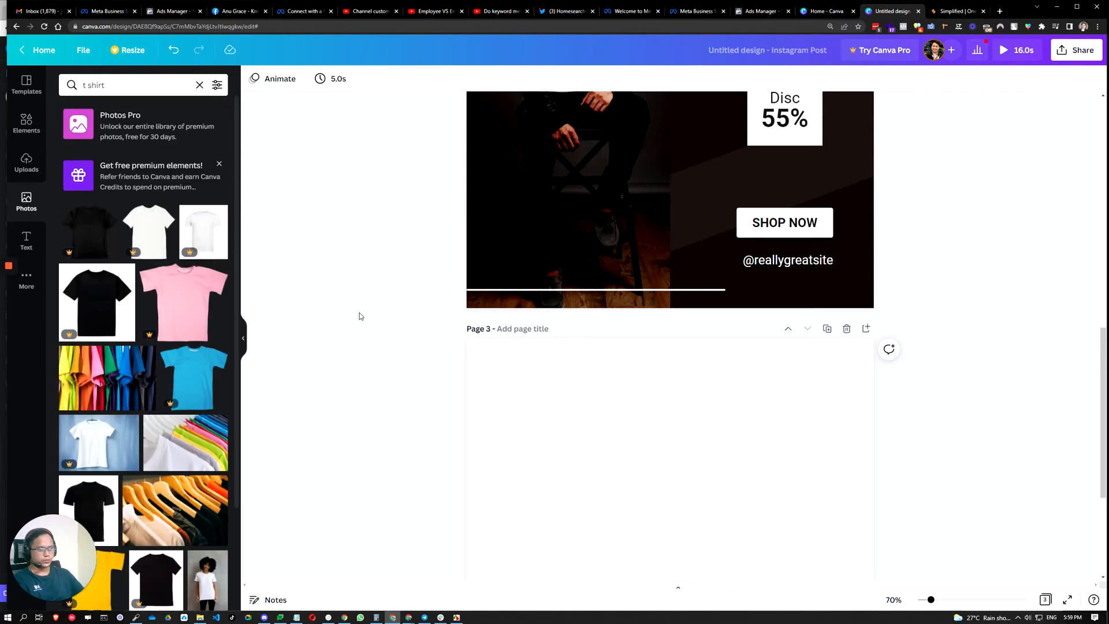
Delete the photo of the man in the leather jacket from the New Arrival design on page 2
{"action": "scroll", "coordinate": [359, 316], "scroll_direction": "up", "scroll_amount": 5}
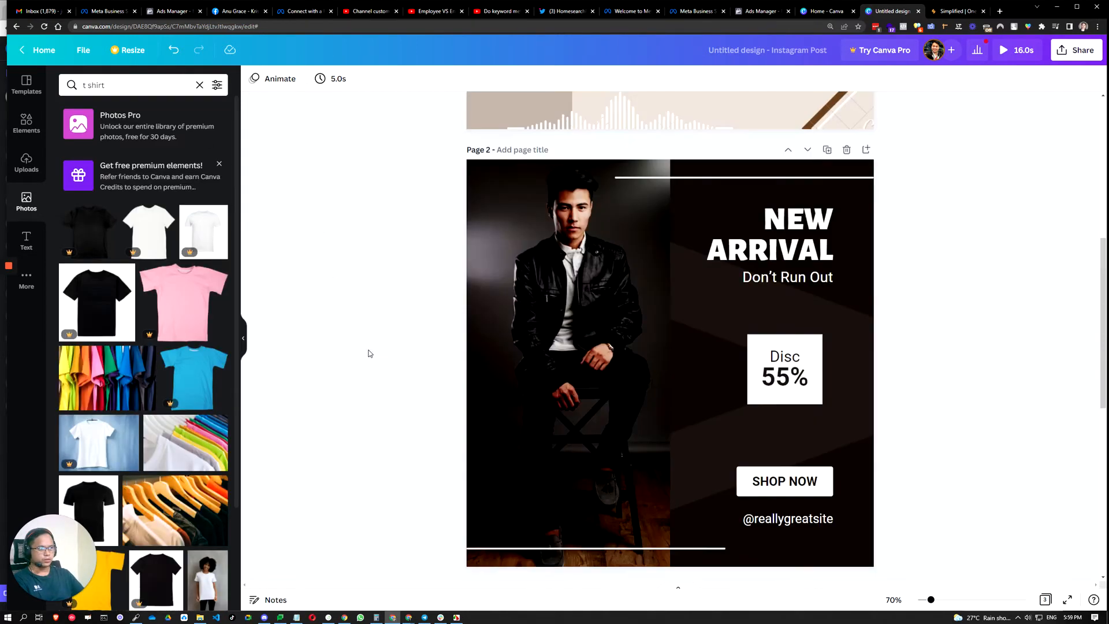
{"action": "left_click", "coordinate": [525, 329]}
{"action": "key", "text": "Delete"}
{"action": "scroll", "coordinate": [360, 383], "scroll_direction": "down", "scroll_amount": 2}
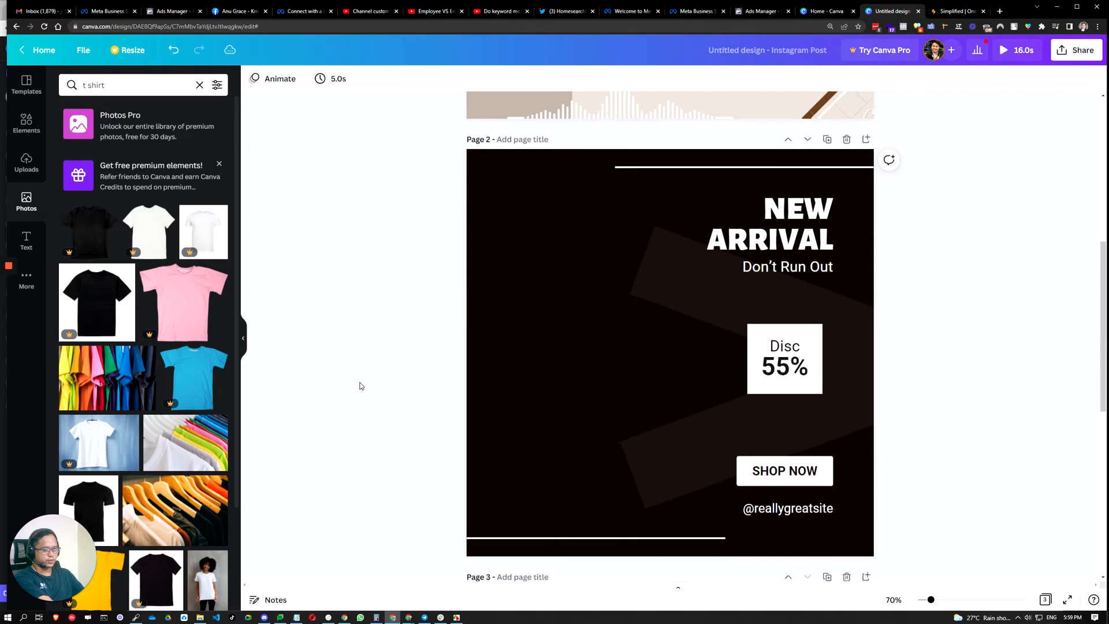
Browse the T-shirt photo results for a free image that suits the New Arrival page
{"action": "scroll", "coordinate": [142, 366], "scroll_direction": "down", "scroll_amount": 3}
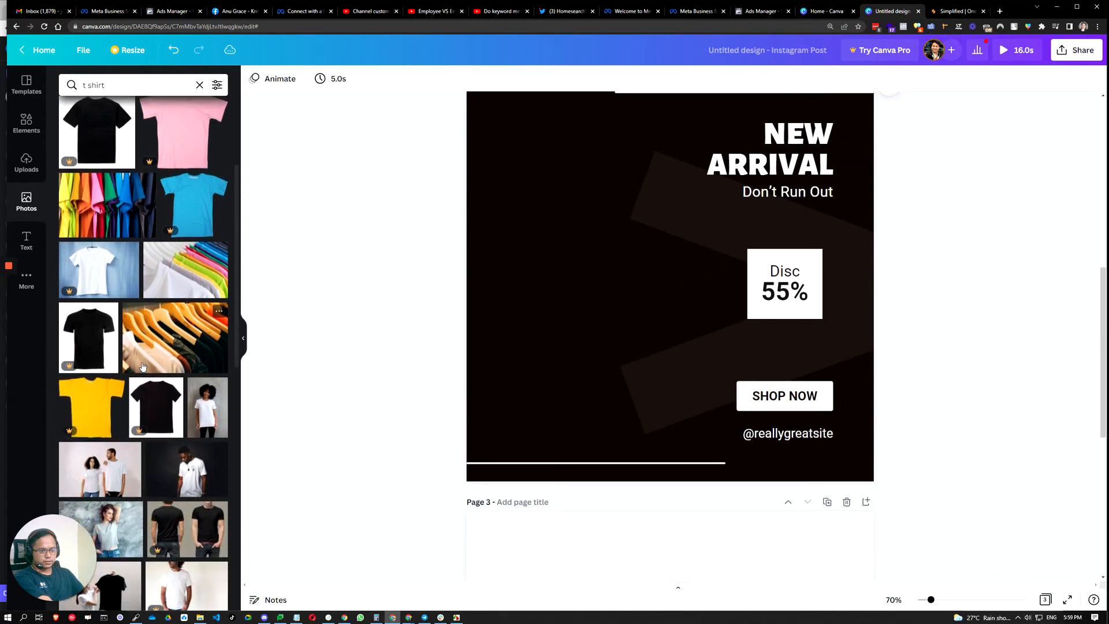
{"action": "scroll", "coordinate": [98, 266], "scroll_direction": "up", "scroll_amount": 3}
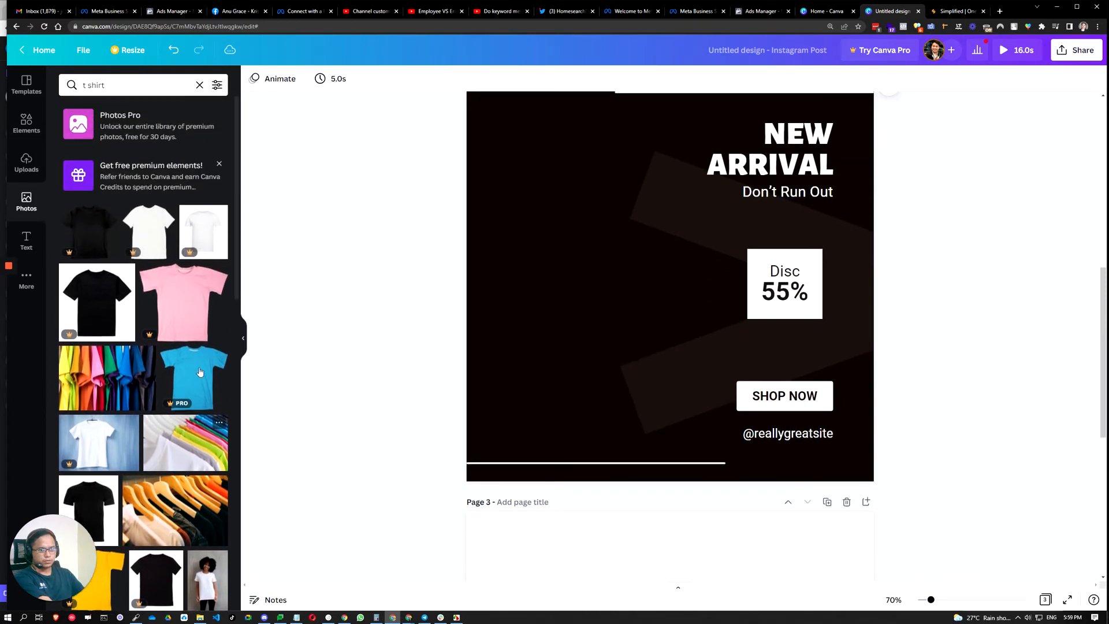
{"action": "scroll", "coordinate": [156, 384], "scroll_direction": "down", "scroll_amount": 2}
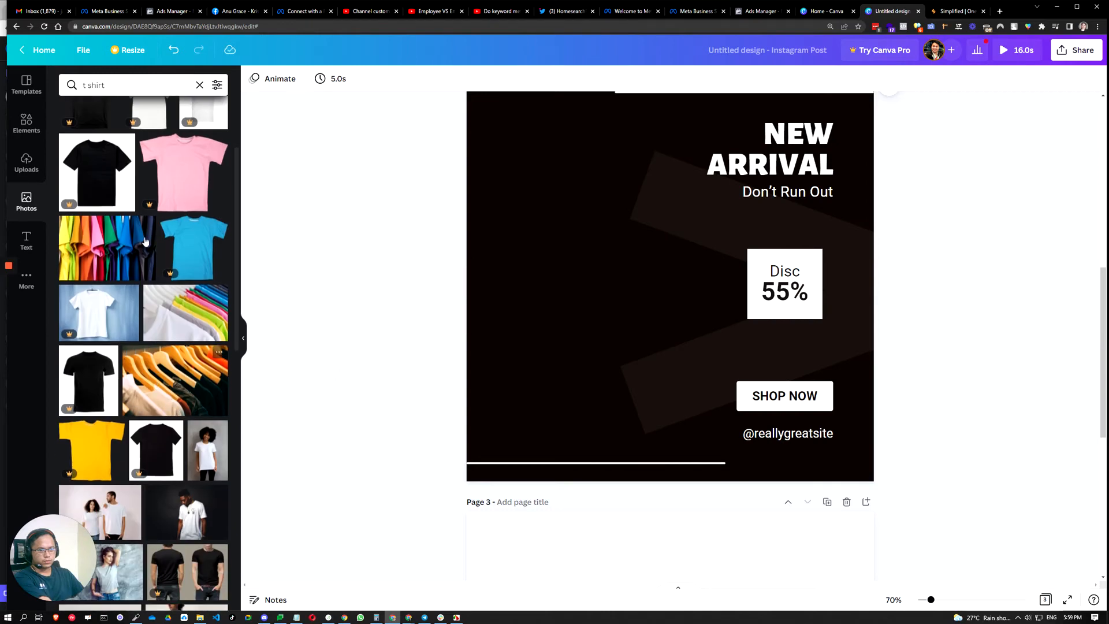
{"action": "scroll", "coordinate": [201, 421], "scroll_direction": "down", "scroll_amount": 1}
{"action": "scroll", "coordinate": [217, 378], "scroll_direction": "down", "scroll_amount": 1}
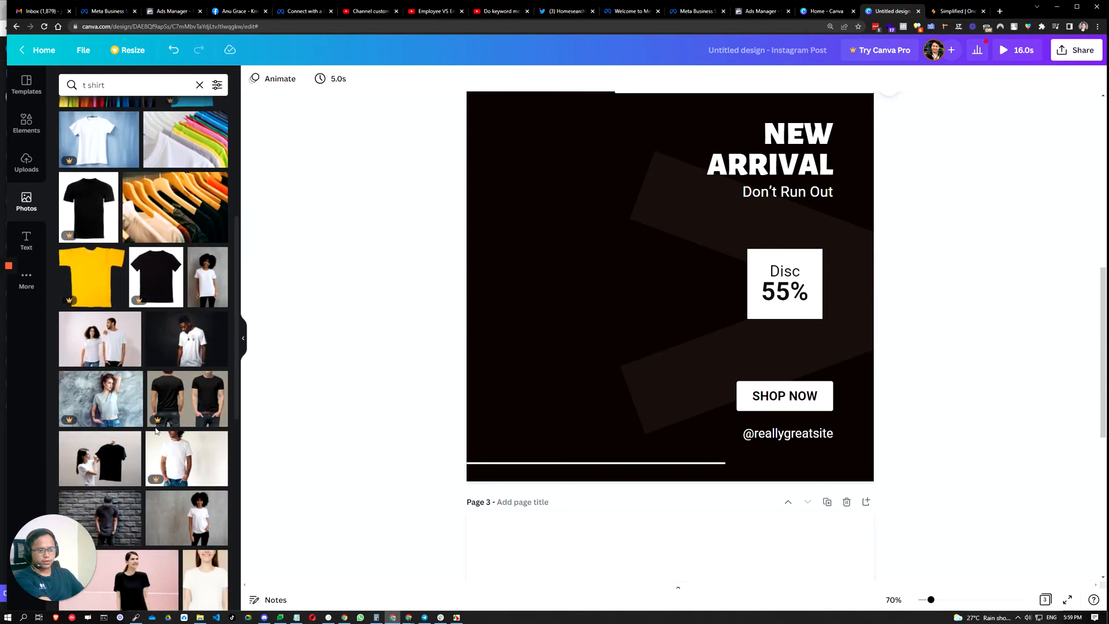
{"action": "scroll", "coordinate": [156, 430], "scroll_direction": "down", "scroll_amount": 1}
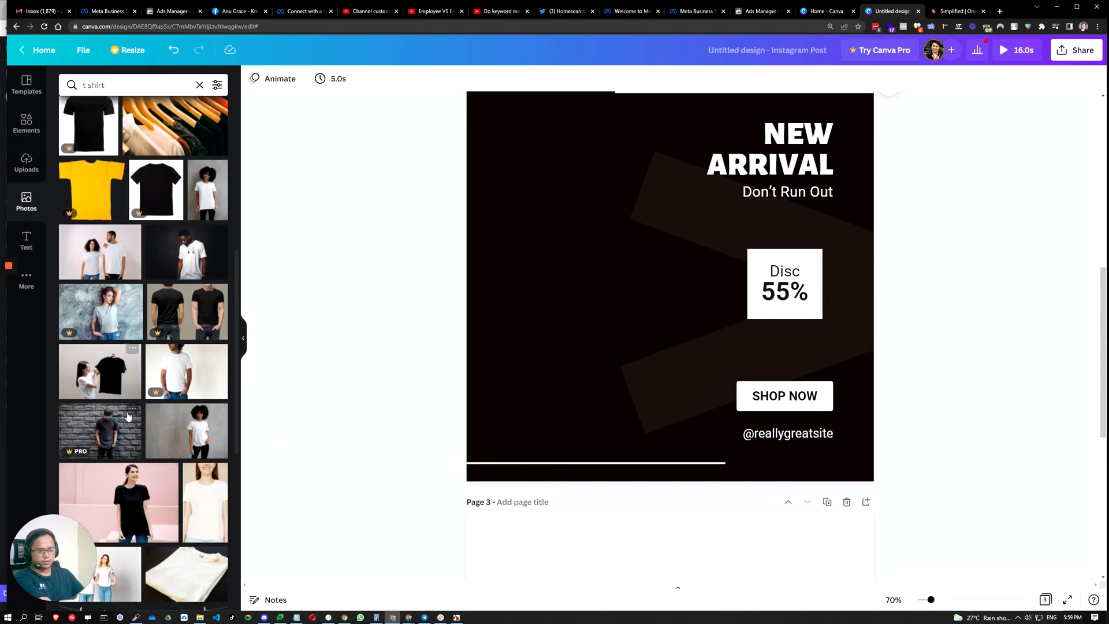
{"action": "scroll", "coordinate": [114, 384], "scroll_direction": "down", "scroll_amount": 1}
{"action": "scroll", "coordinate": [209, 449], "scroll_direction": "down", "scroll_amount": 1}
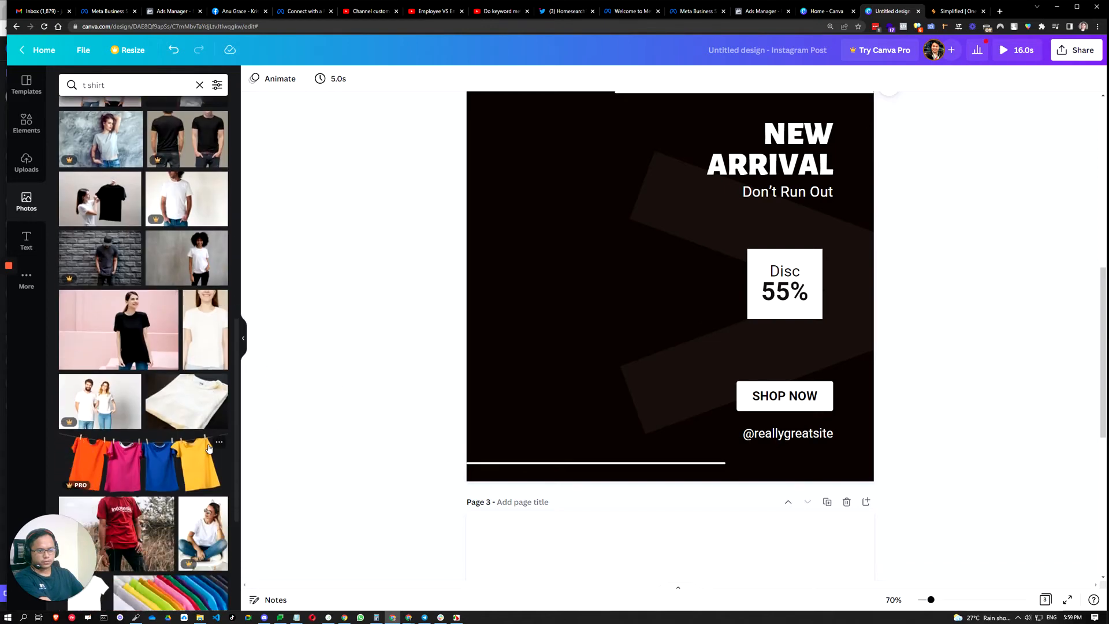
Try the cropped photo of a woman in a white T-shirt on the page, then delete it
{"action": "left_click", "coordinate": [208, 333]}
{"action": "left_click", "coordinate": [653, 375]}
{"action": "key", "text": "Delete"}
{"action": "scroll", "coordinate": [251, 403], "scroll_direction": "down", "scroll_amount": 2}
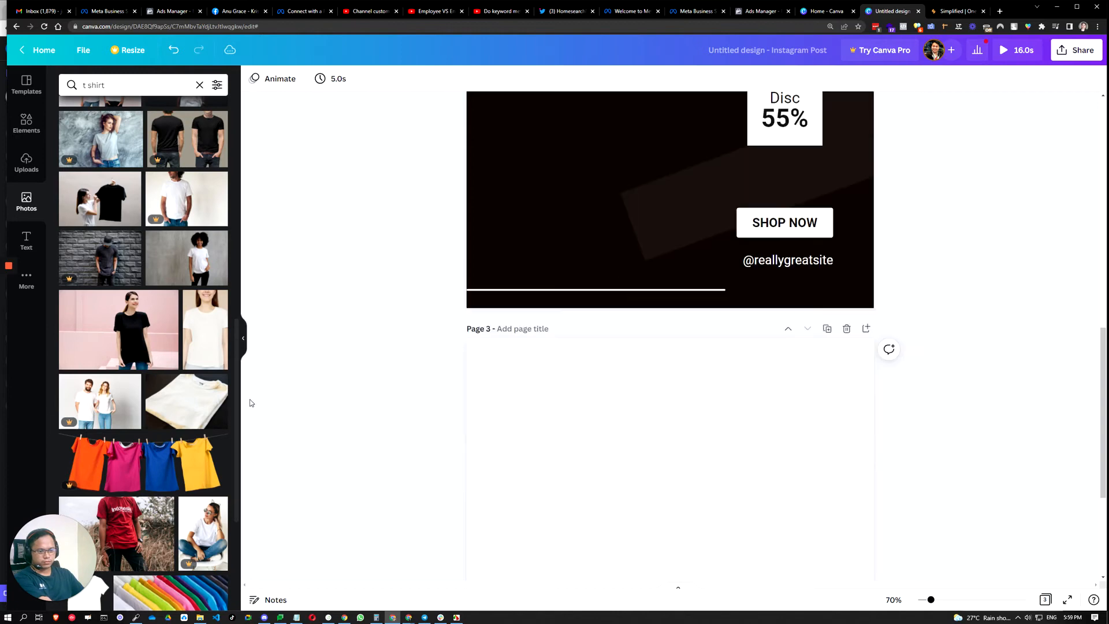
Insert the photo of a woman holding a black T-shirt on page 2 and move it to the left of the discount text
{"action": "scroll", "coordinate": [136, 448], "scroll_direction": "down", "scroll_amount": 5}
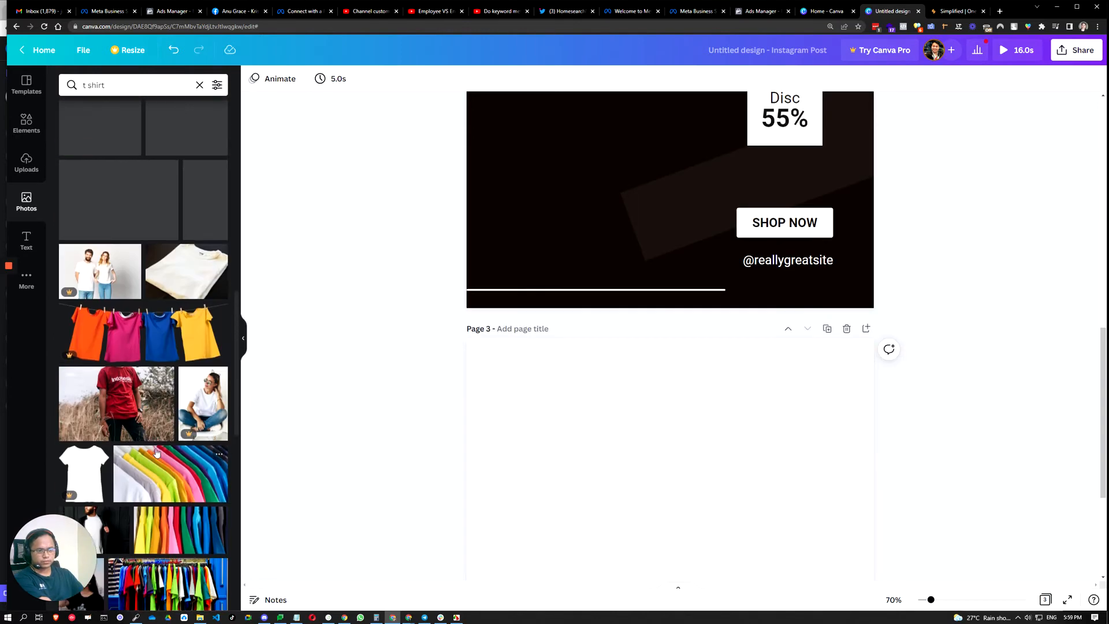
{"action": "scroll", "coordinate": [351, 407], "scroll_direction": "up", "scroll_amount": 4}
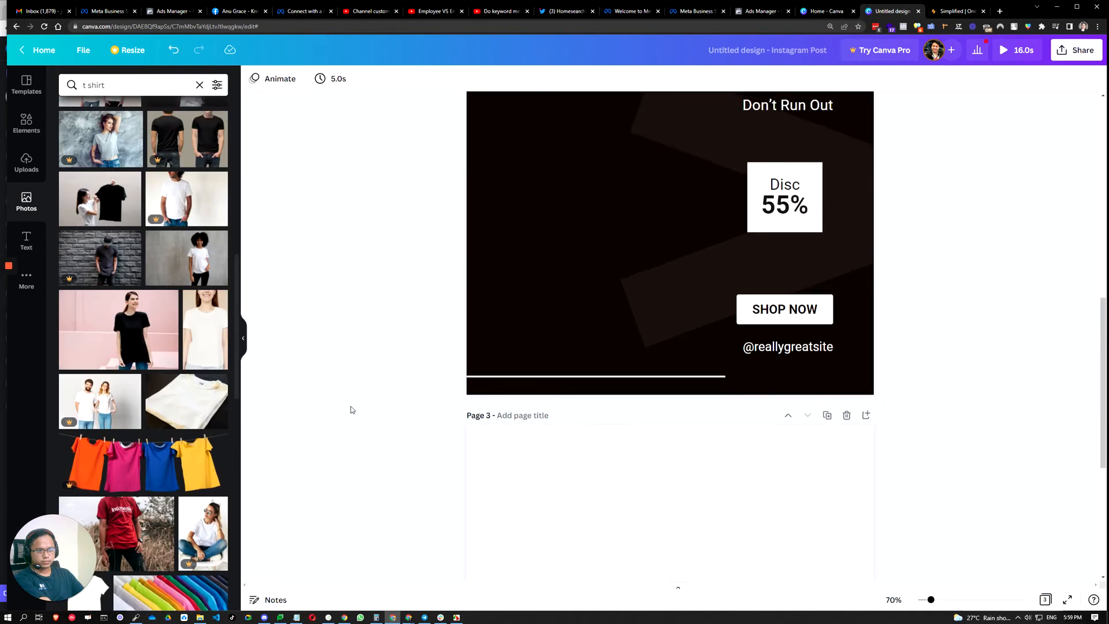
{"action": "left_click", "coordinate": [118, 208]}
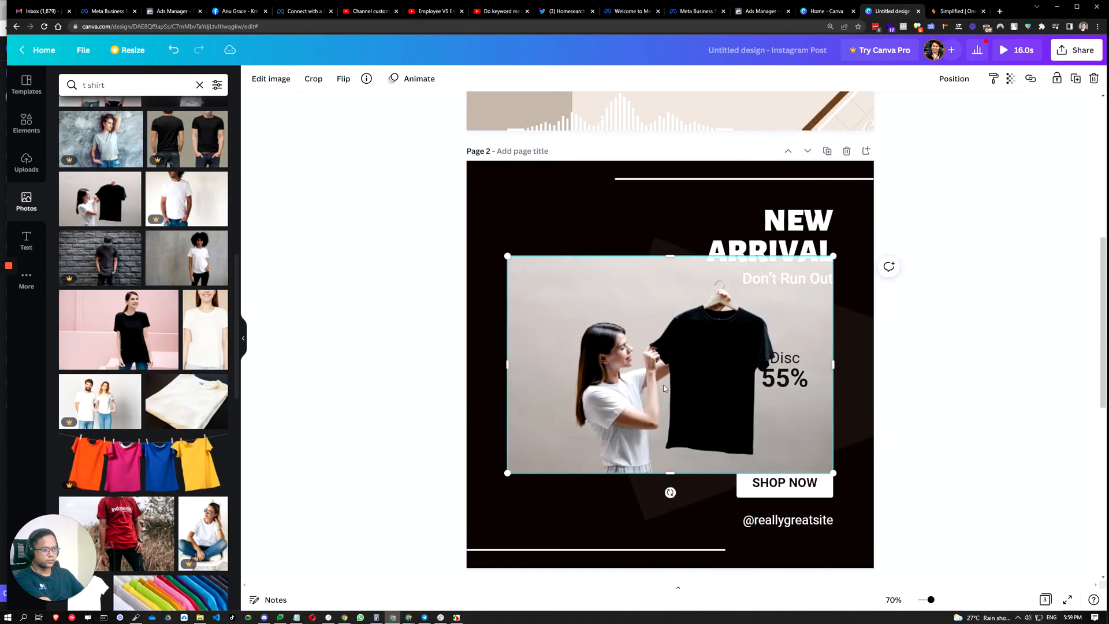
{"action": "left_click_drag", "start_coordinate": [679, 389], "coordinate": [565, 398]}
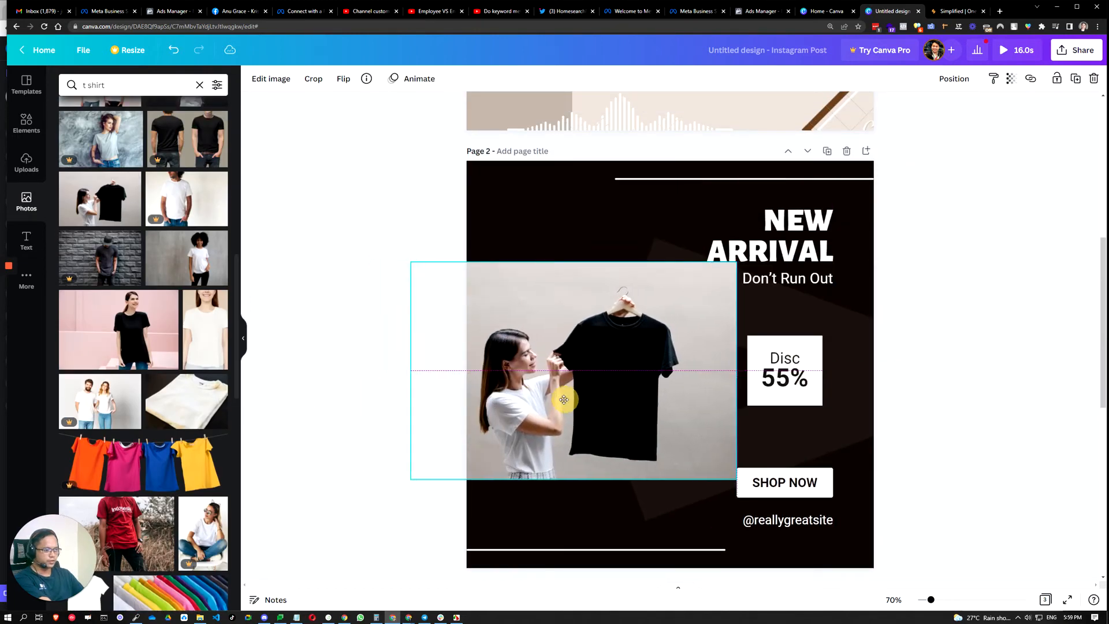
Scale down the photo of the woman holding the black T-shirt and position it to the left of the discount box
{"action": "left_click_drag", "start_coordinate": [736, 267], "coordinate": [664, 292]}
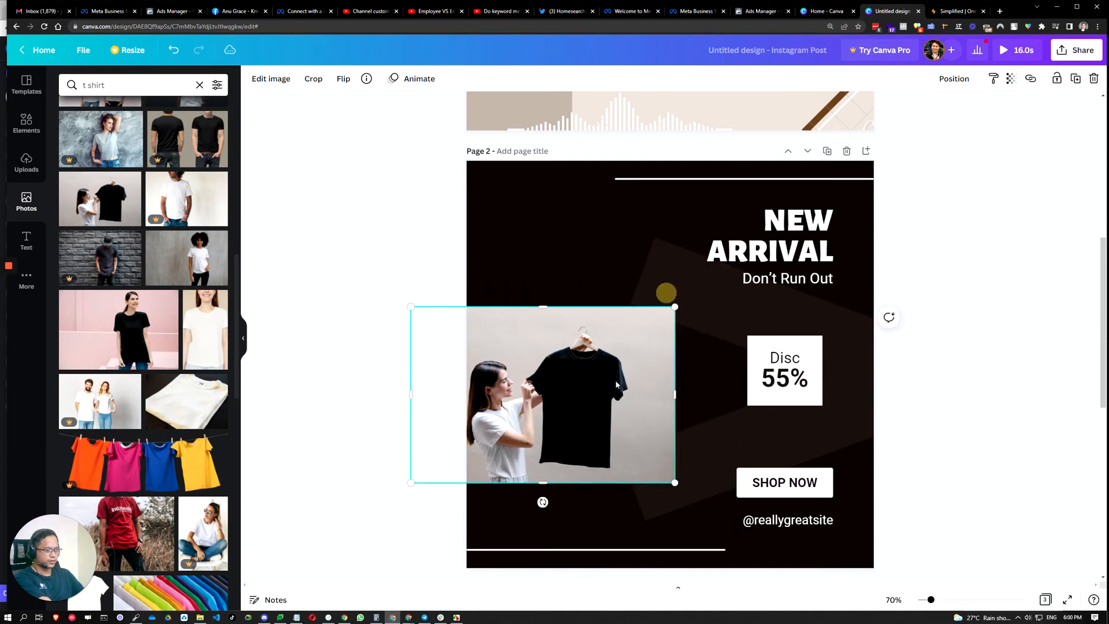
{"action": "left_click_drag", "start_coordinate": [614, 380], "coordinate": [633, 351]}
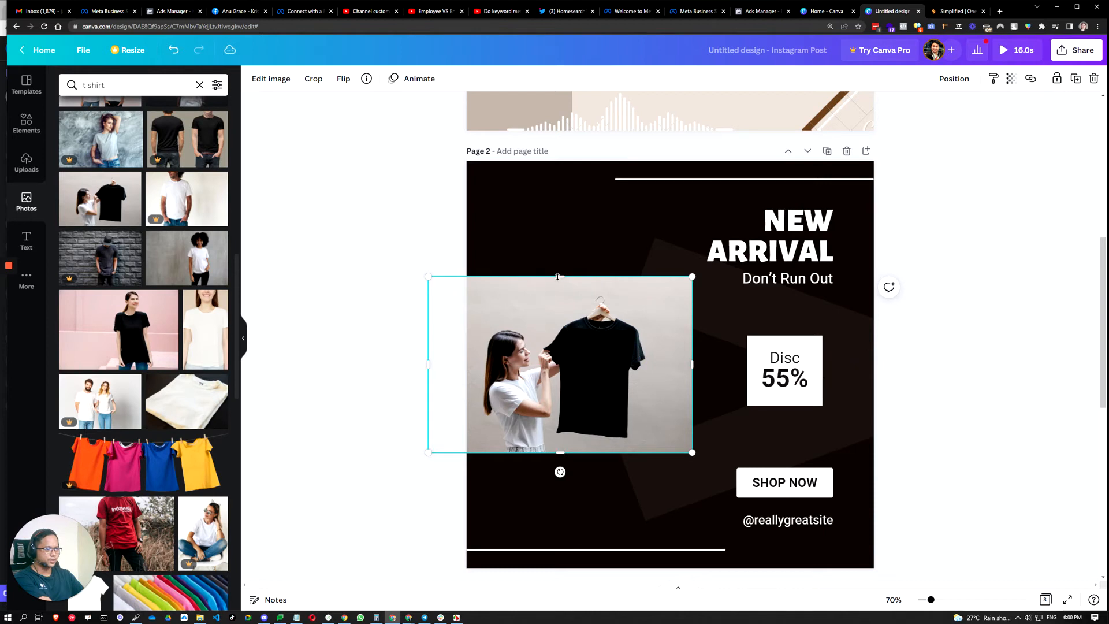
{"action": "left_click_drag", "start_coordinate": [558, 276], "coordinate": [562, 241]}
{"action": "left_click_drag", "start_coordinate": [591, 349], "coordinate": [596, 350]}
{"action": "left_click", "coordinate": [299, 302]}
{"action": "left_click", "coordinate": [607, 356]}
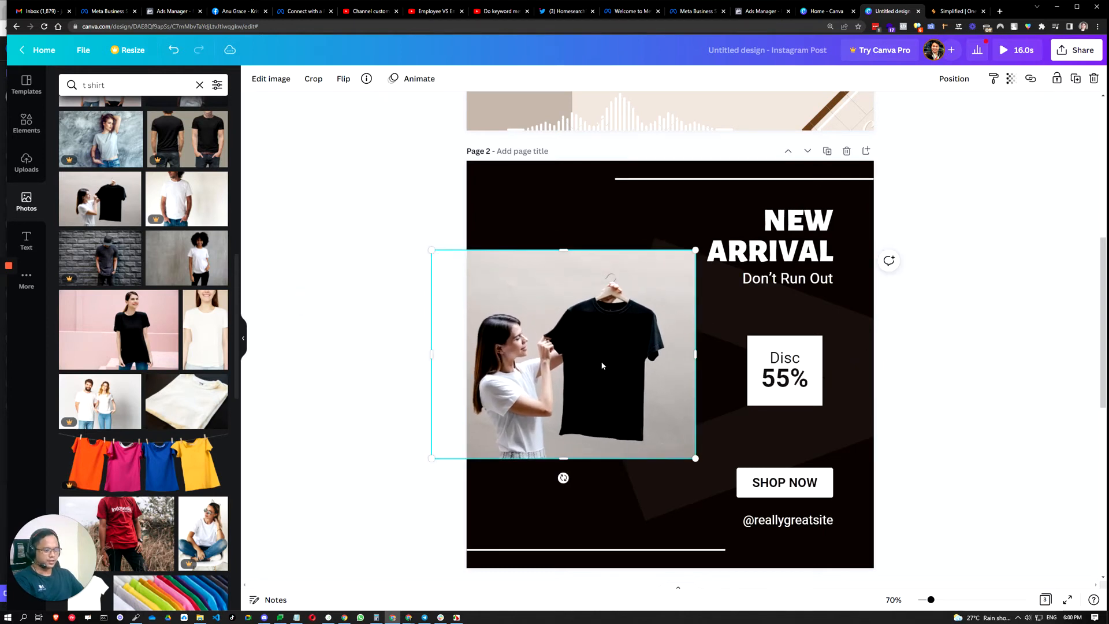
Add a new text box over the black T-shirt photo on page 2
{"action": "left_click", "coordinate": [299, 367]}
{"action": "left_click", "coordinate": [605, 341]}
{"action": "key", "text": "t"}
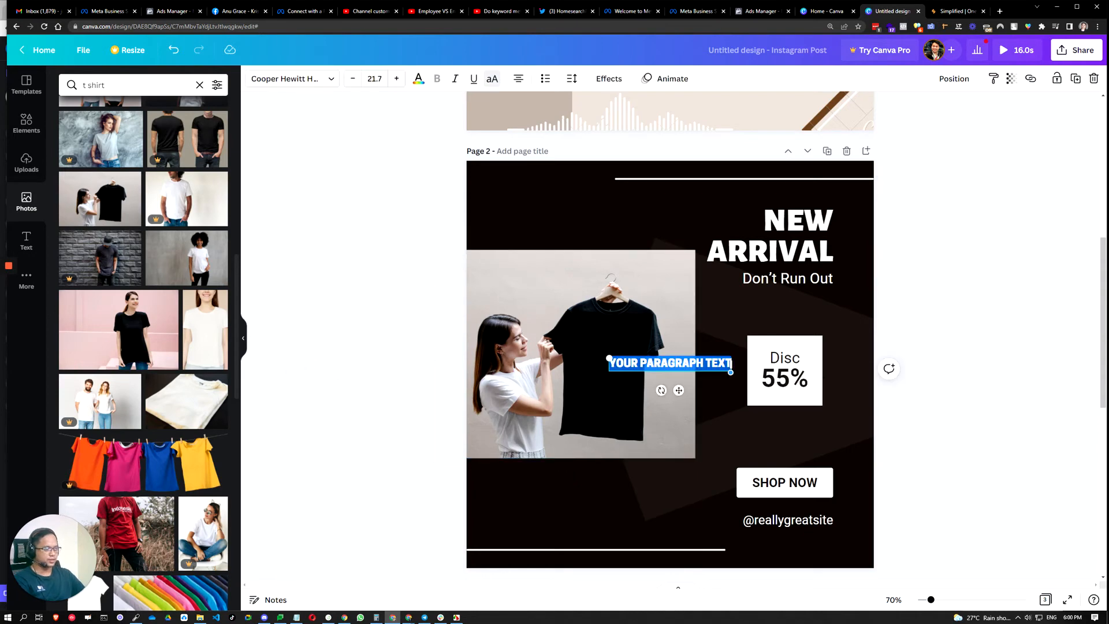
Switch to Simplified, search the AI Writer templates for "quote" and open the Social Media Quotes template
{"action": "left_click", "coordinate": [956, 11]}
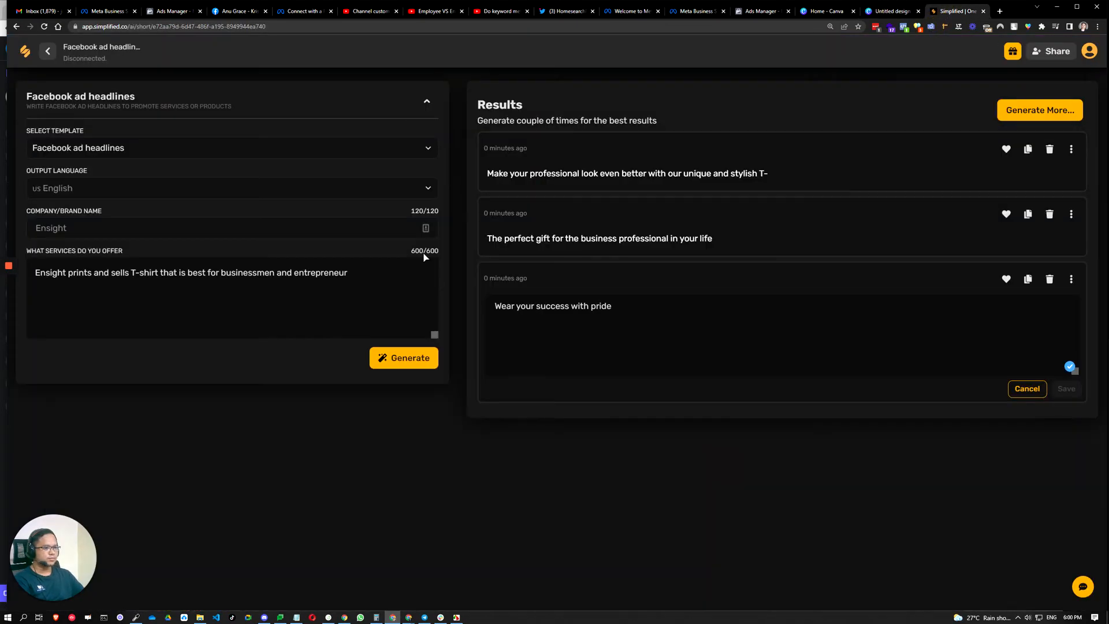
{"action": "left_click", "coordinate": [48, 50]}
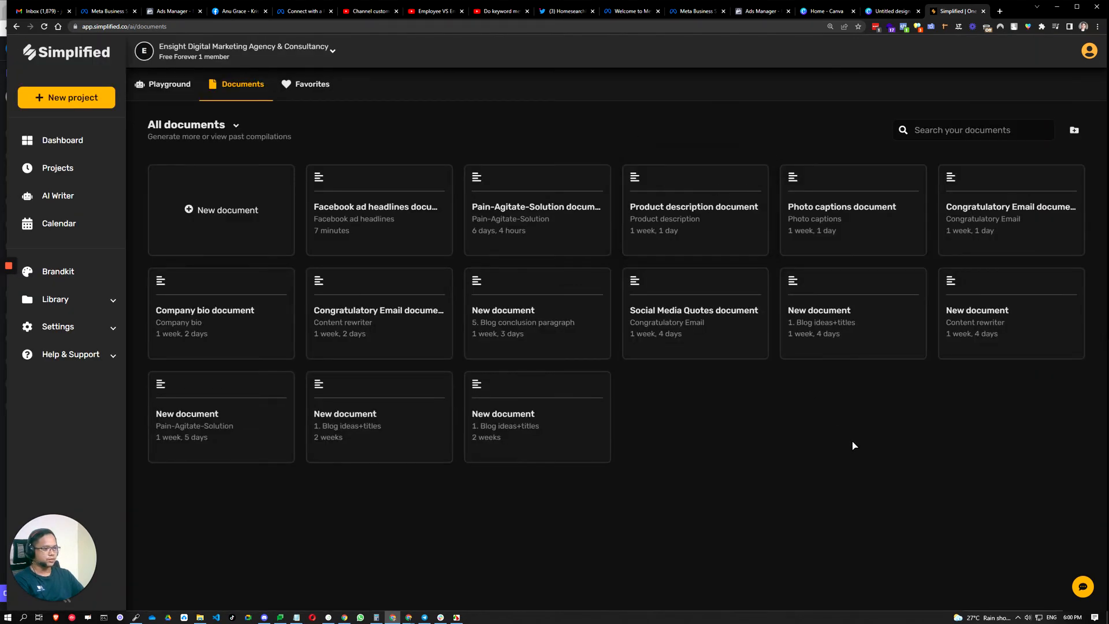
{"action": "left_click", "coordinate": [58, 140]}
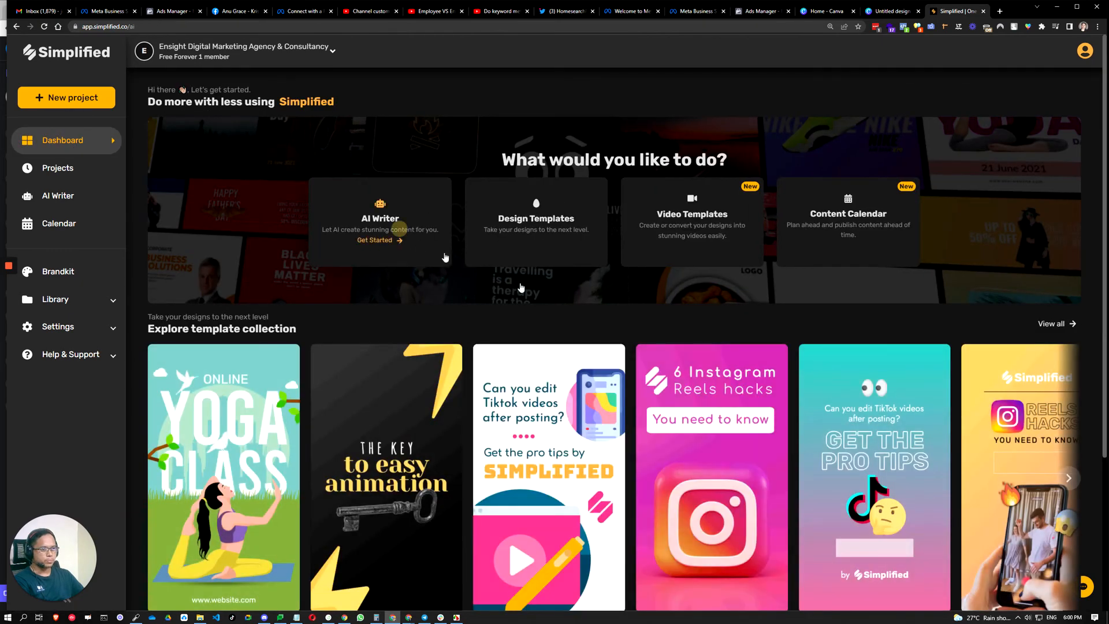
{"action": "left_click", "coordinate": [443, 255]}
{"action": "left_click", "coordinate": [610, 404]}
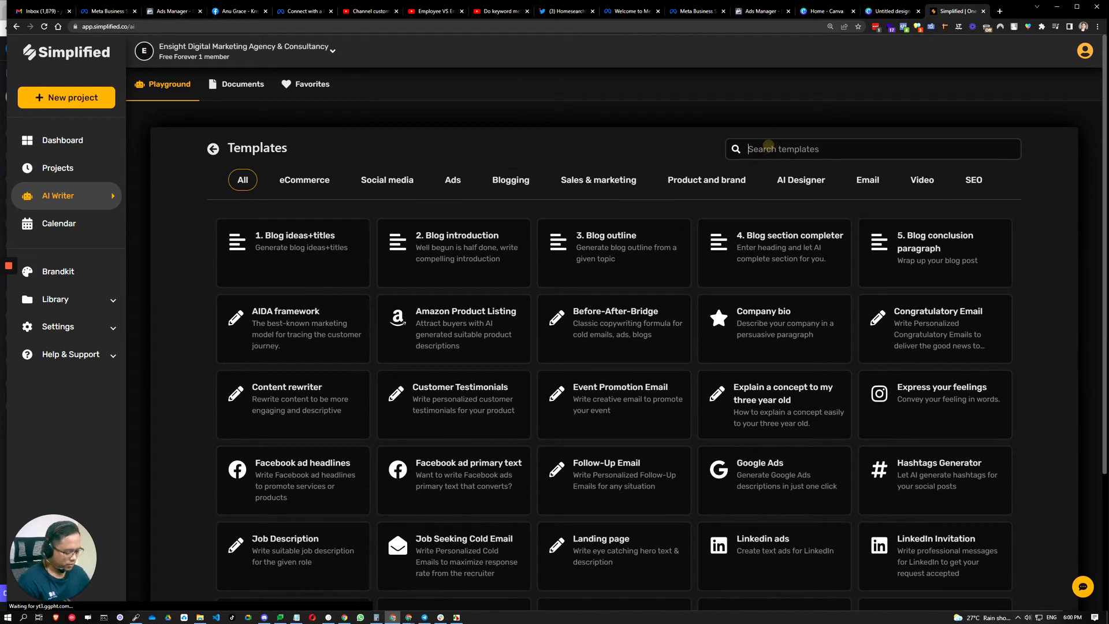
{"action": "type", "text": "quote"}
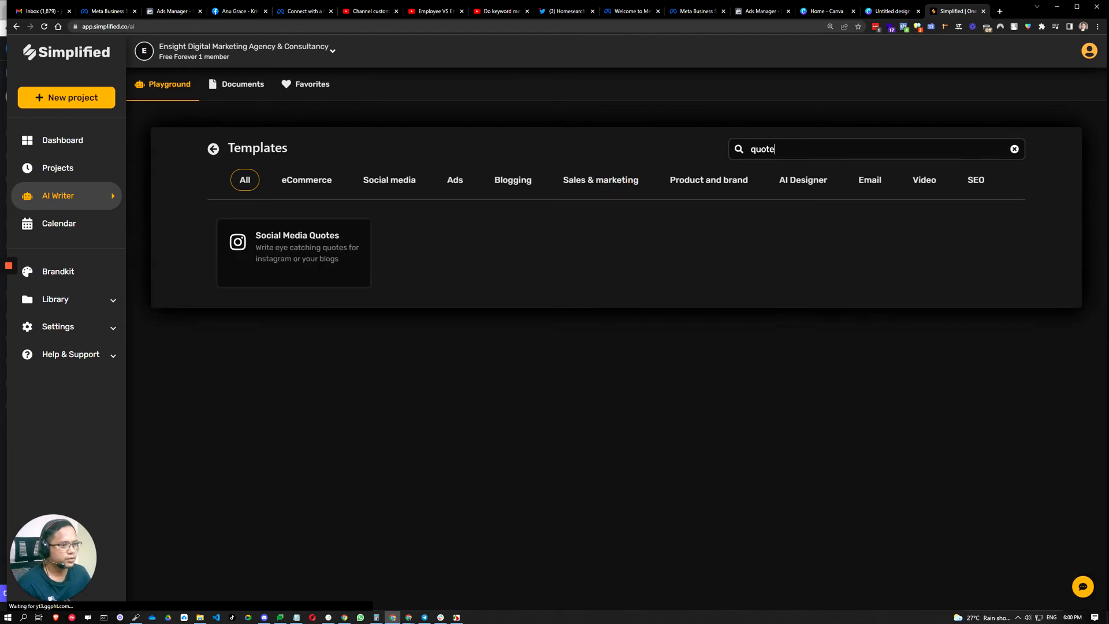
{"action": "left_click", "coordinate": [277, 235]}
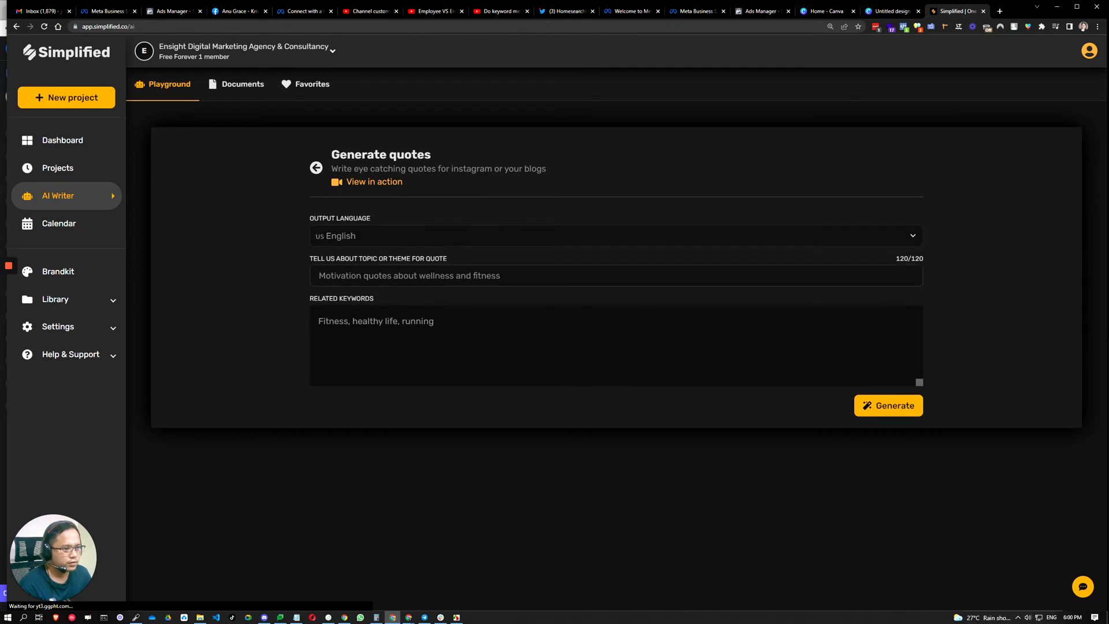
Generate quotes on the topic "Business Related Shirt" with the related keywords "Business, Entrepreneur"
{"action": "left_click", "coordinate": [370, 275]}
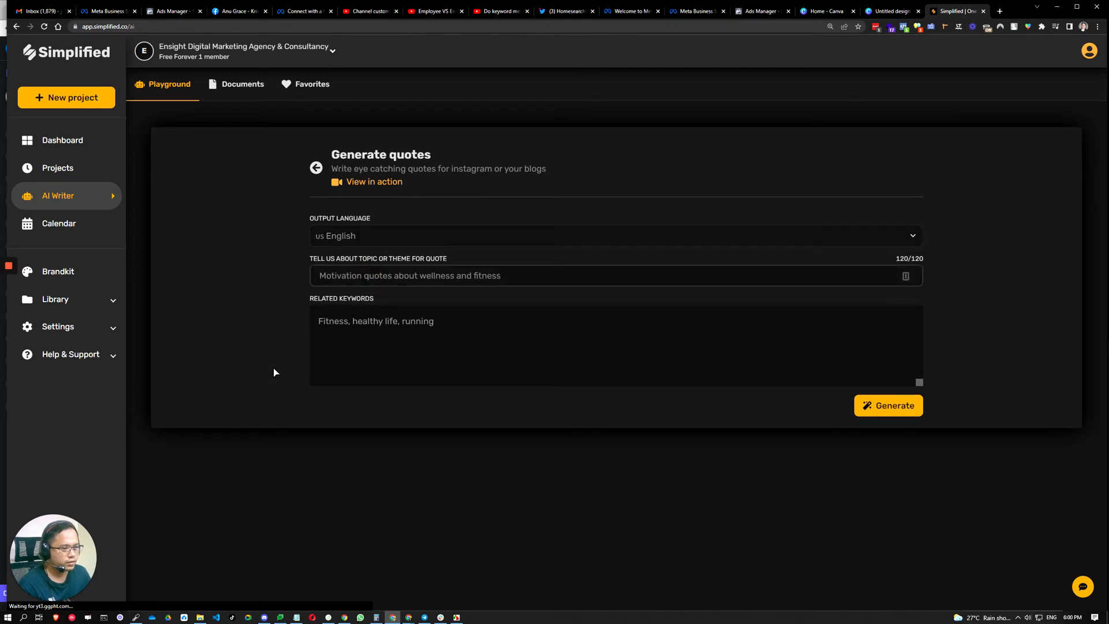
{"action": "type", "text": "usiness"}
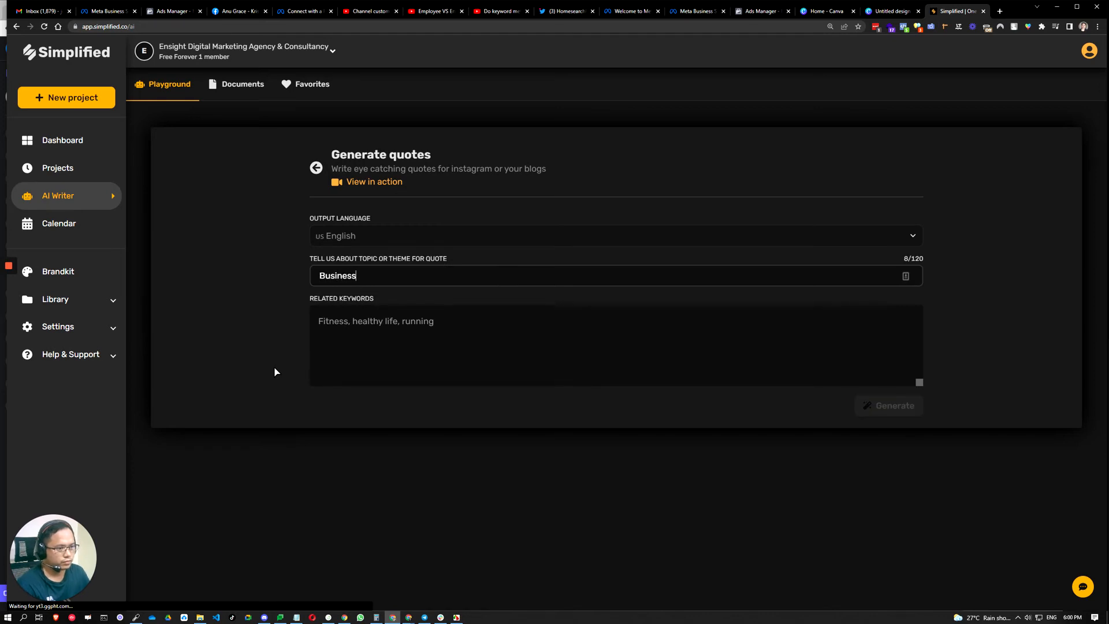
{"action": "left_click", "coordinate": [371, 322]}
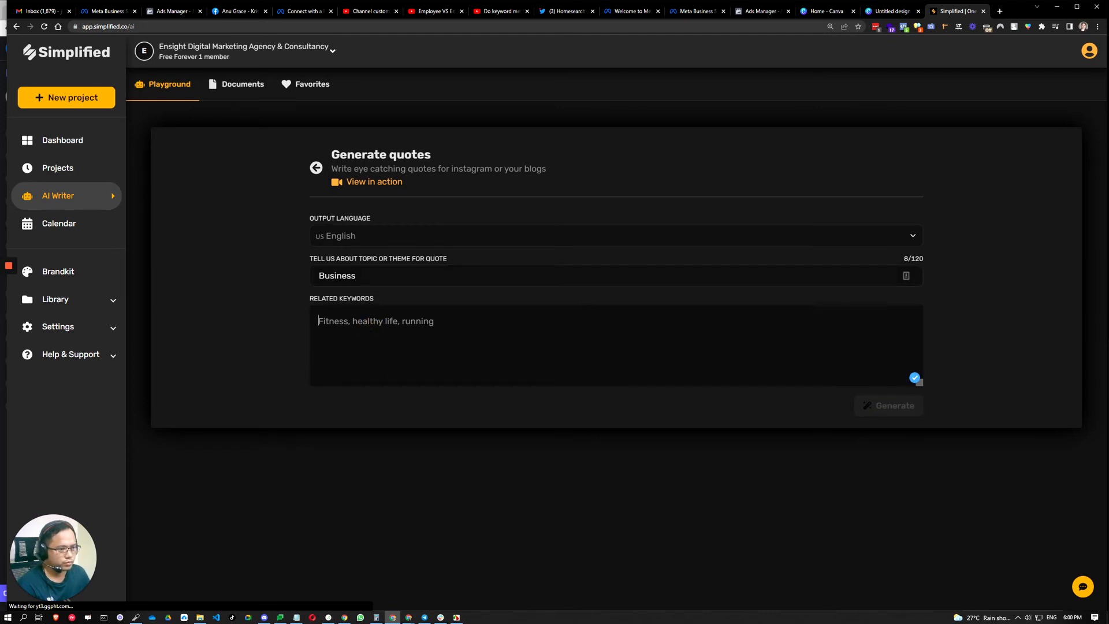
{"action": "left_click", "coordinate": [382, 275]}
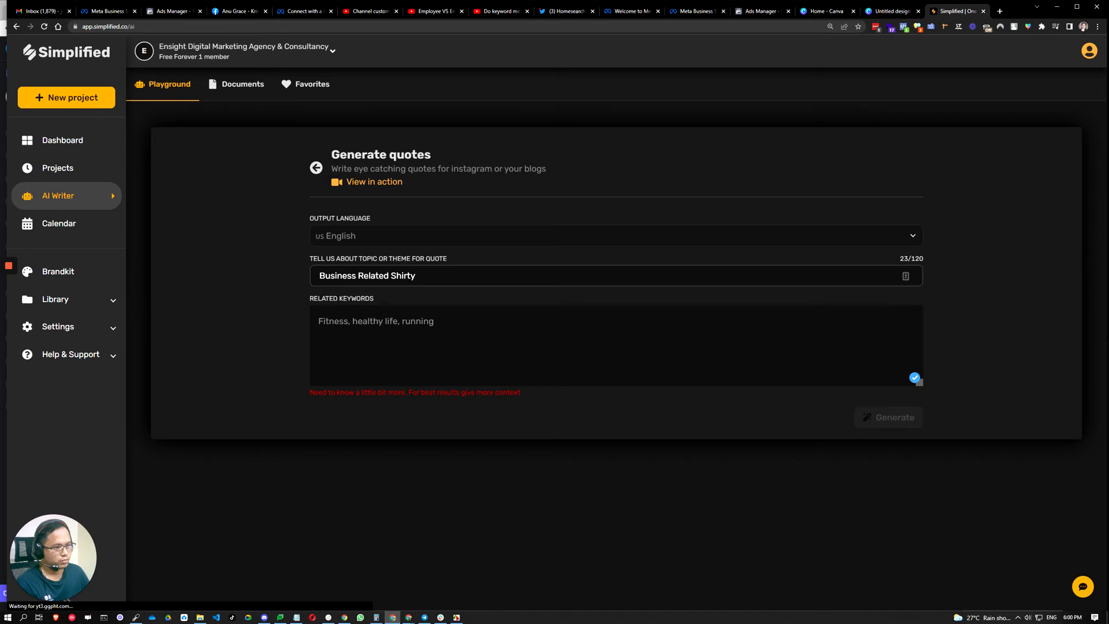
{"action": "left_click", "coordinate": [376, 332]}
{"action": "type", "text": "Business, Entreprene"}
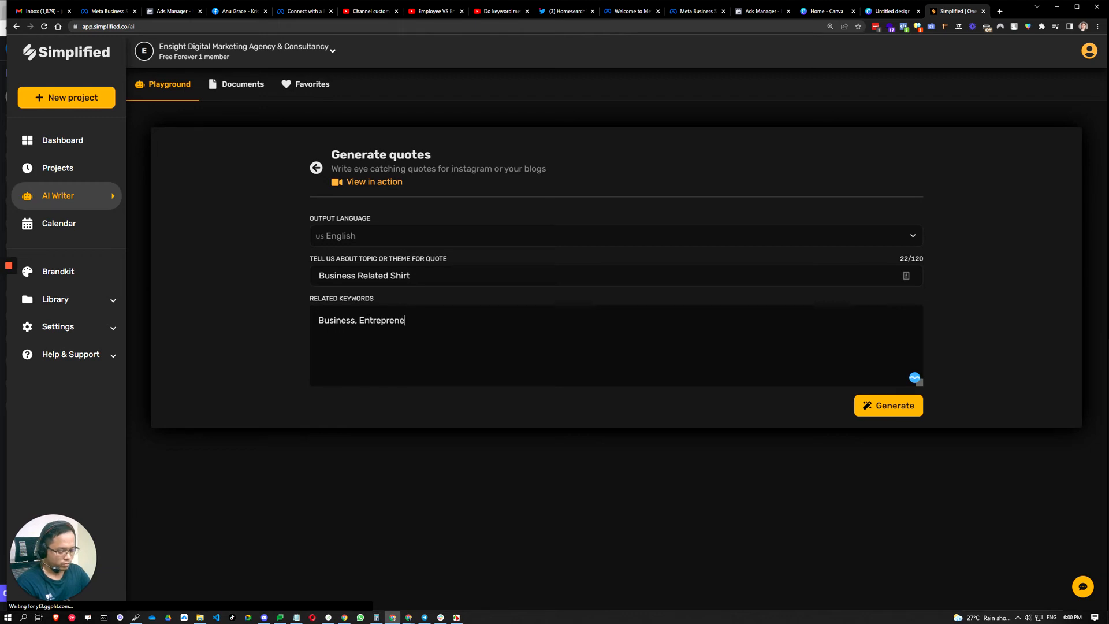
{"action": "type", "text": "ur"}
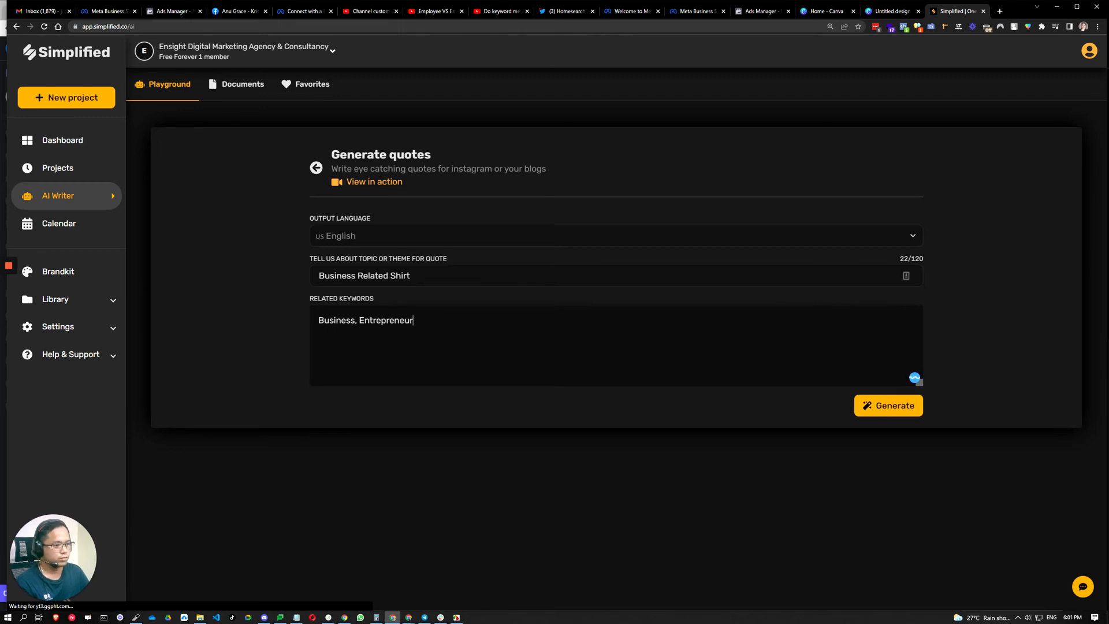
{"action": "left_click", "coordinate": [875, 409]}
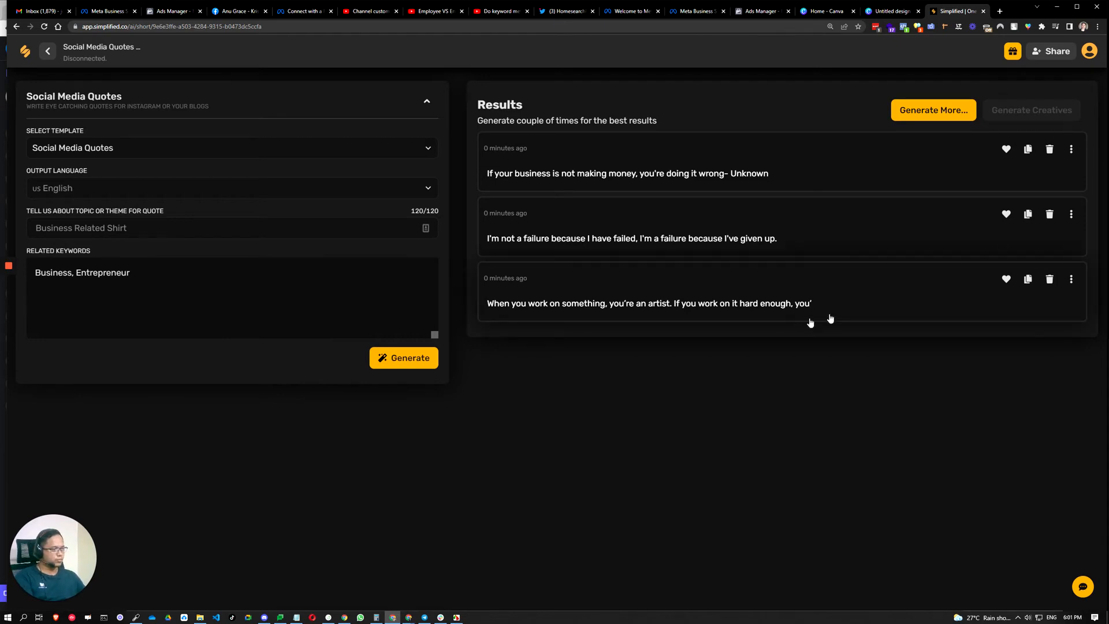
Compare the second and third generated quotes as candidates for the shirt text
{"action": "left_click", "coordinate": [897, 298]}
{"action": "left_click", "coordinate": [890, 293]}
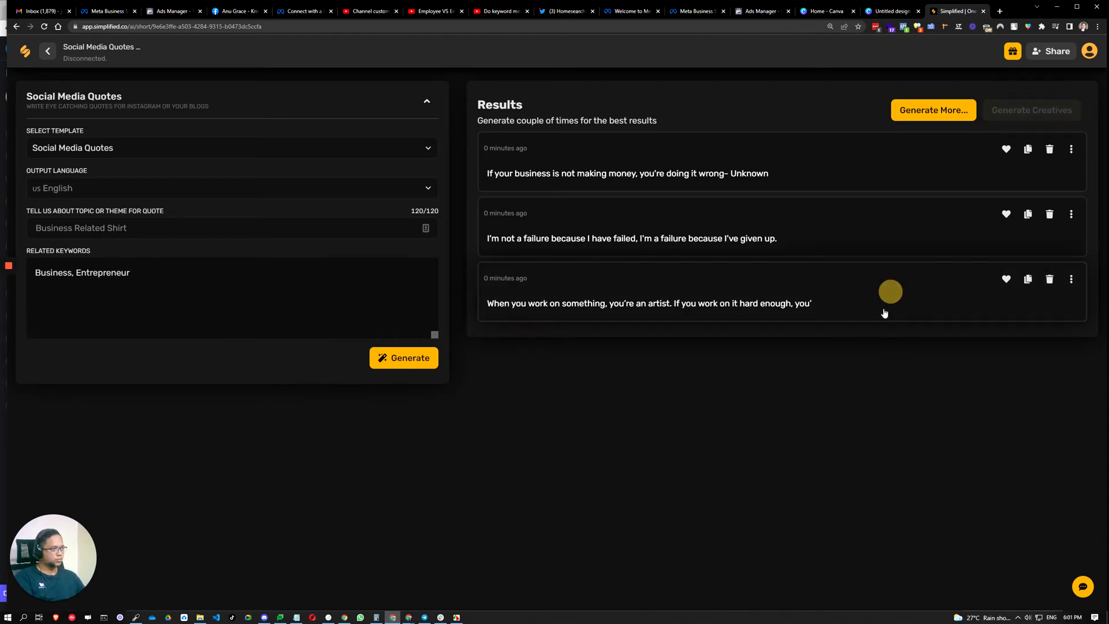
{"action": "left_click", "coordinate": [874, 293]}
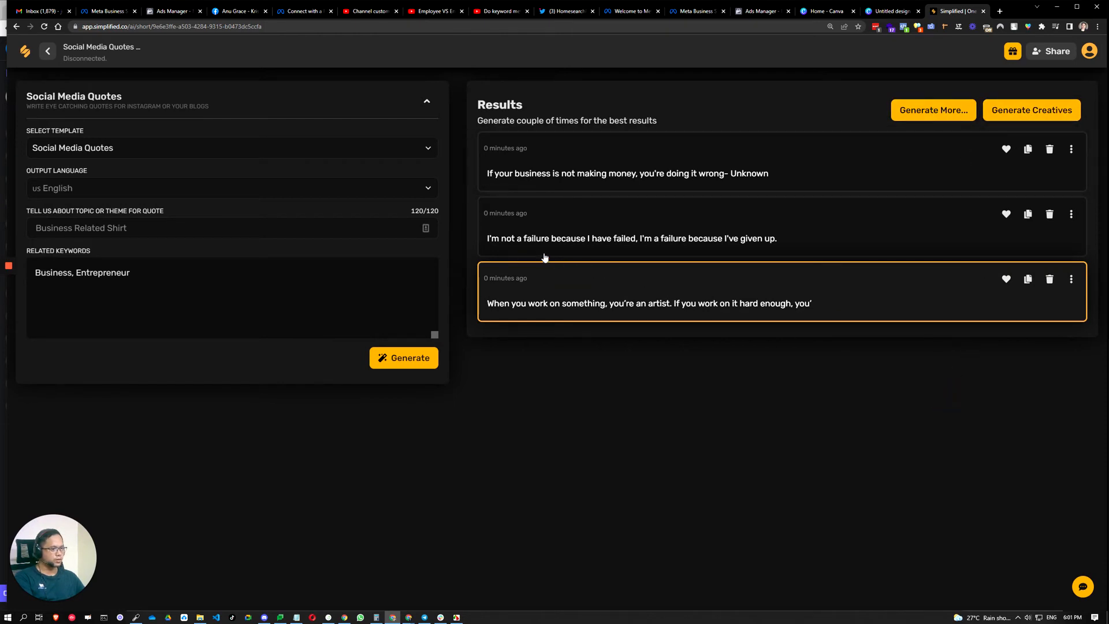
{"action": "left_click", "coordinate": [846, 241]}
{"action": "left_click", "coordinate": [869, 293]}
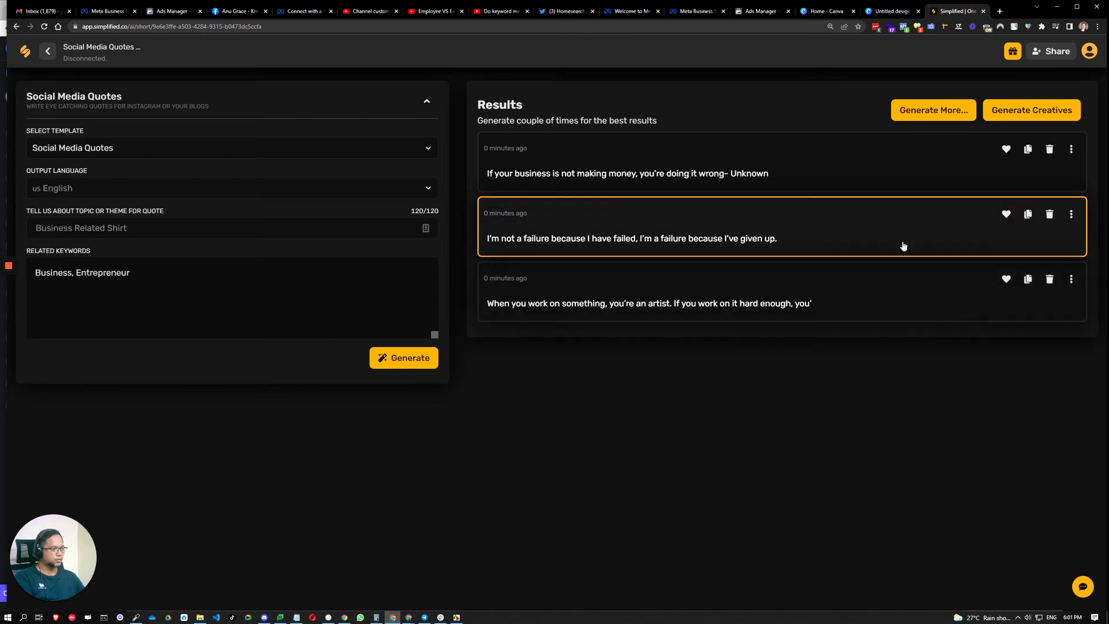
{"action": "left_click", "coordinate": [889, 230]}
{"action": "left_click", "coordinate": [888, 292]}
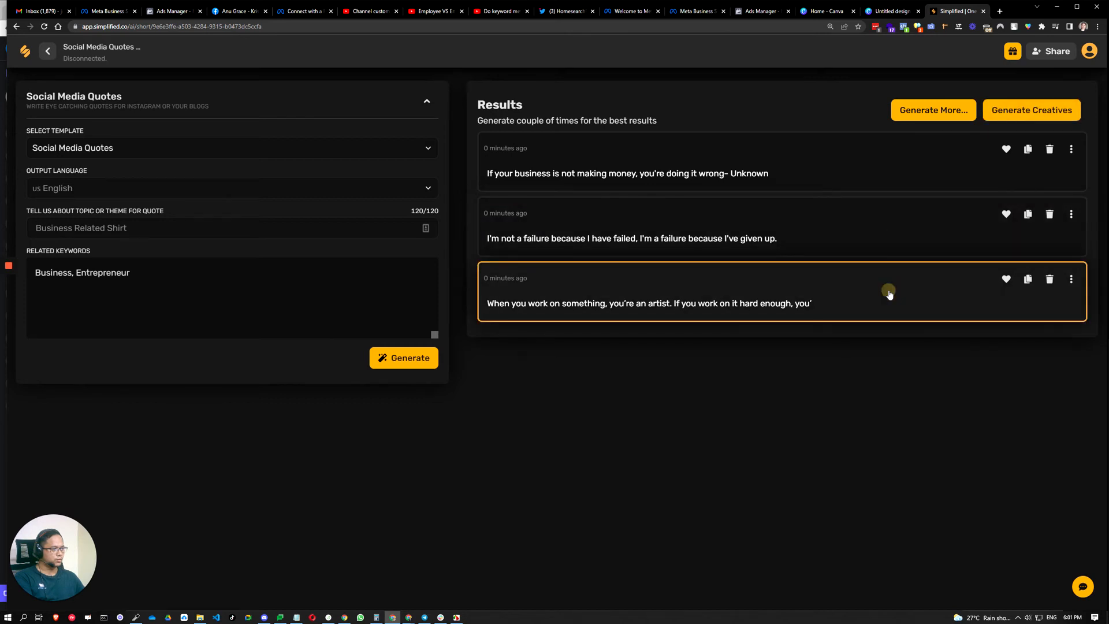
Copy the "When you work on something, you're an artist" quote and paste it into the placeholder text box in Canva
{"action": "left_click", "coordinate": [1071, 279]}
{"action": "left_click", "coordinate": [978, 306]}
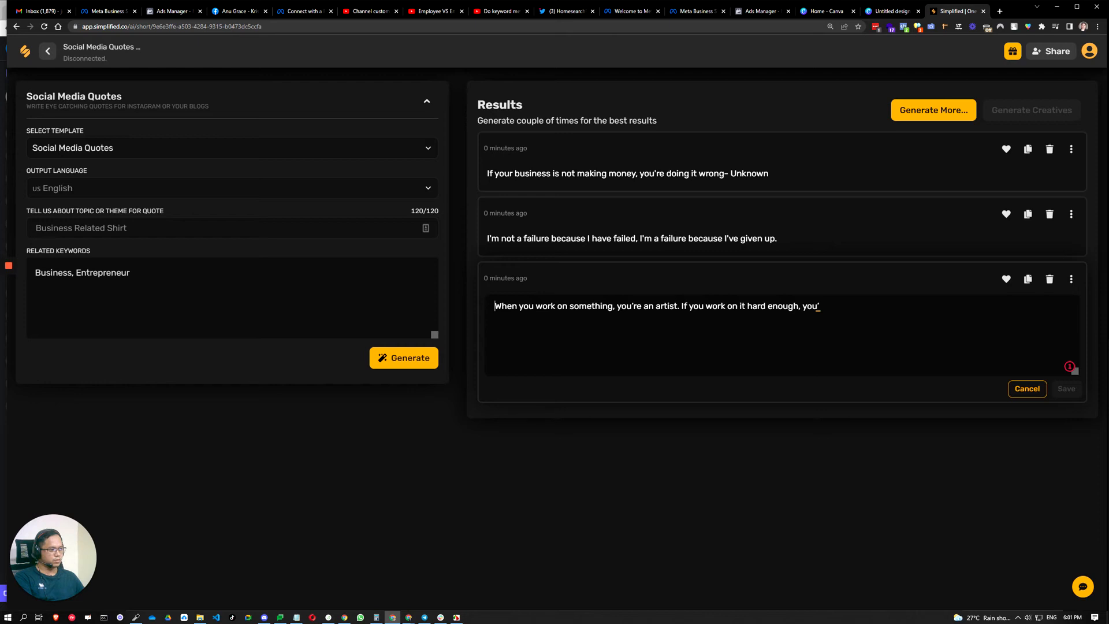
{"action": "left_click", "coordinate": [827, 322]}
{"action": "key", "text": "ctrl+a"}
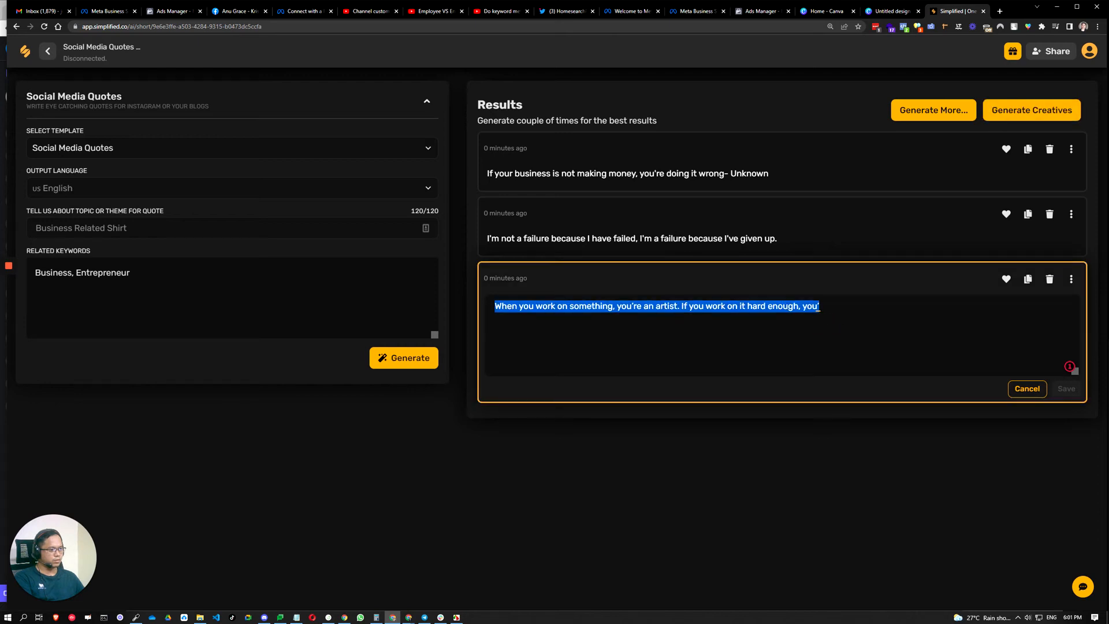
{"action": "left_click", "coordinate": [877, 14]}
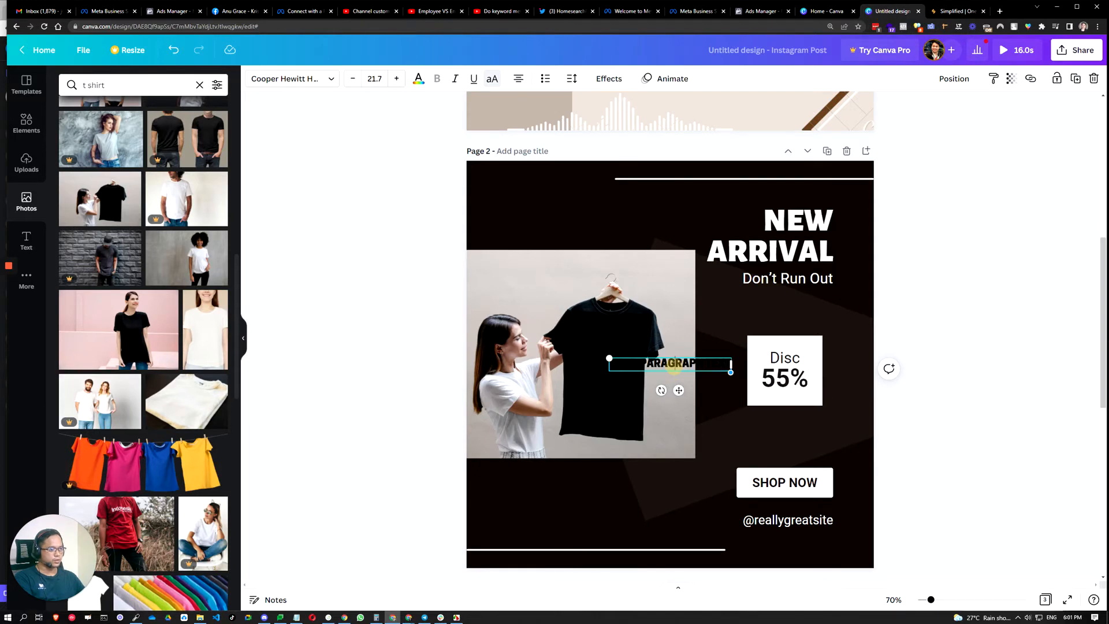
{"action": "key", "text": "ctrl+v"}
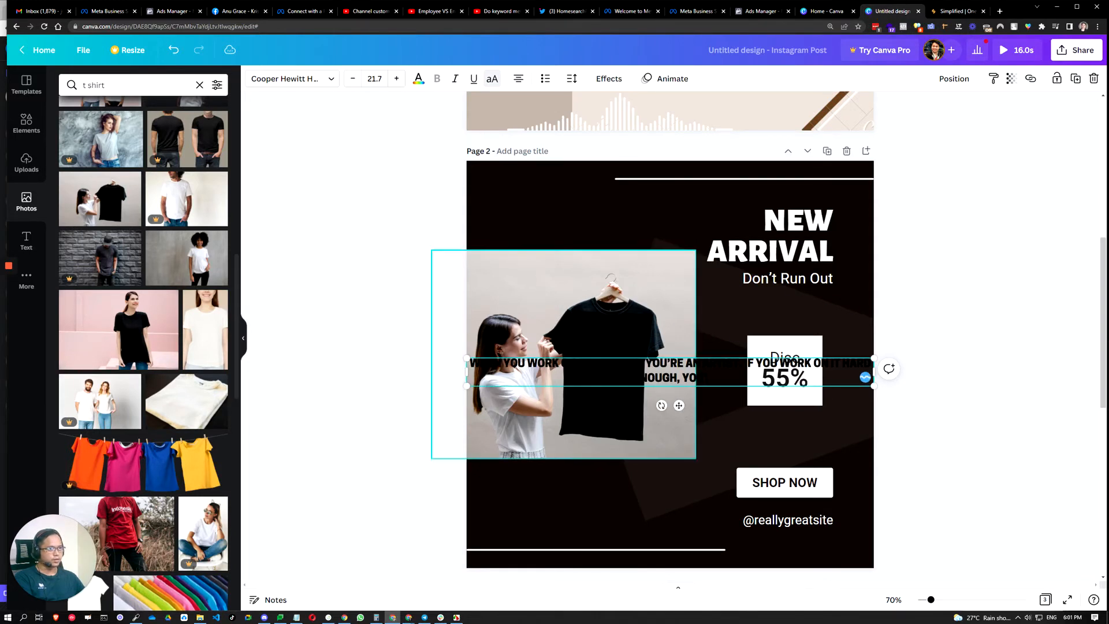
Narrow the pasted quote's text box to wrap onto three lines and colour the text white
{"action": "left_click_drag", "start_coordinate": [876, 370], "coordinate": [679, 378]}
{"action": "left_click", "coordinate": [418, 78]}
{"action": "left_click", "coordinate": [216, 164]}
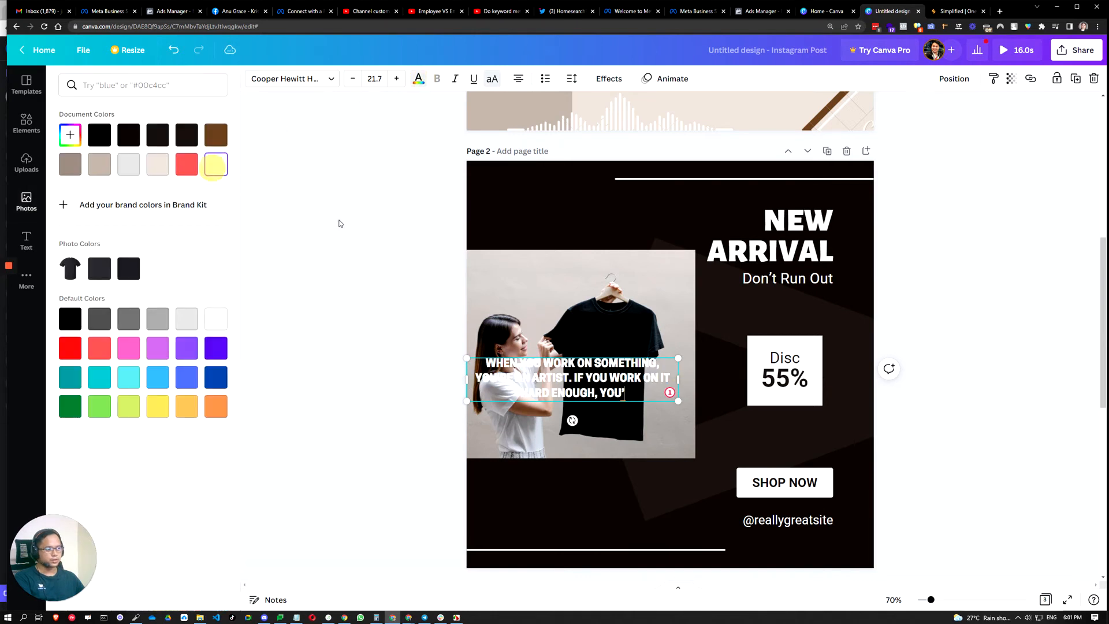
Complete the end of the quote so that it reads "you're a genius"
{"action": "type", "text": "re a"}
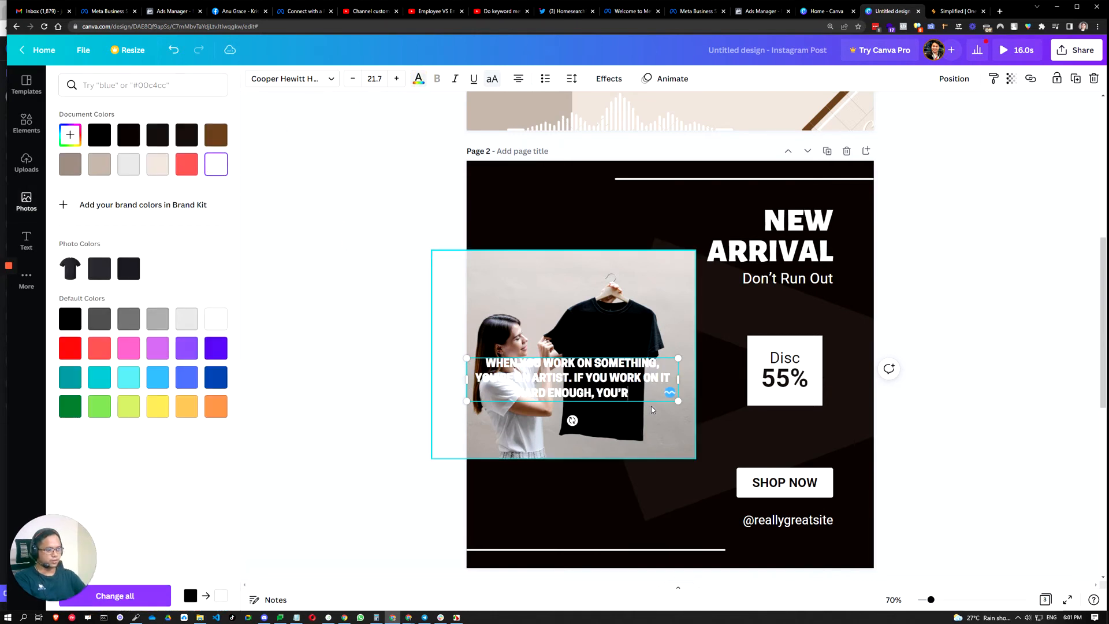
{"action": "type", "text": " gen"}
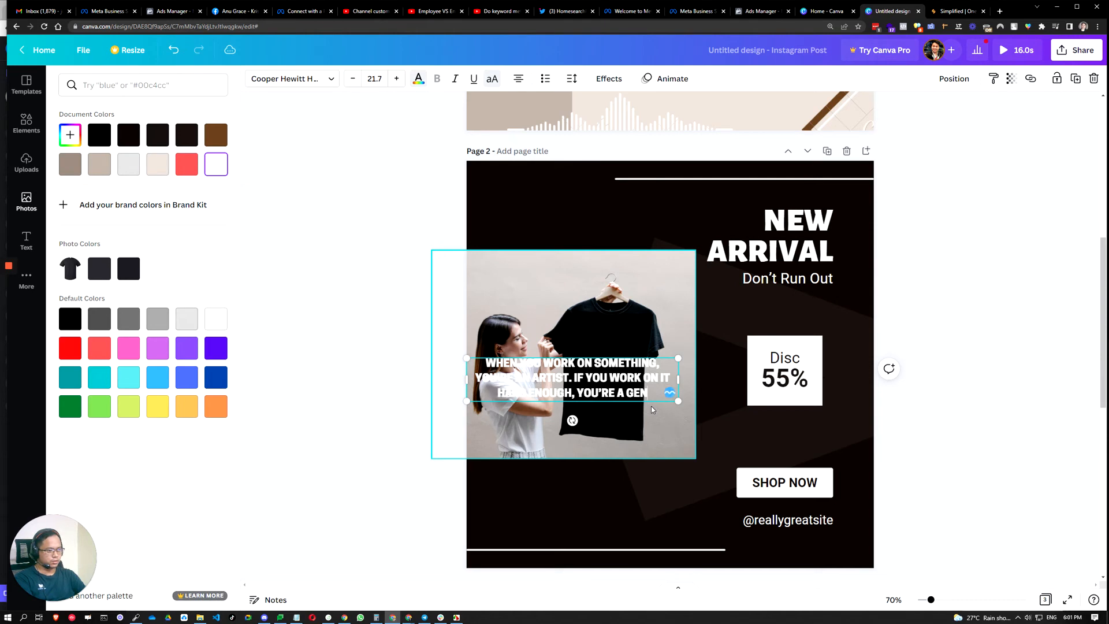
{"action": "type", "text": "ius"}
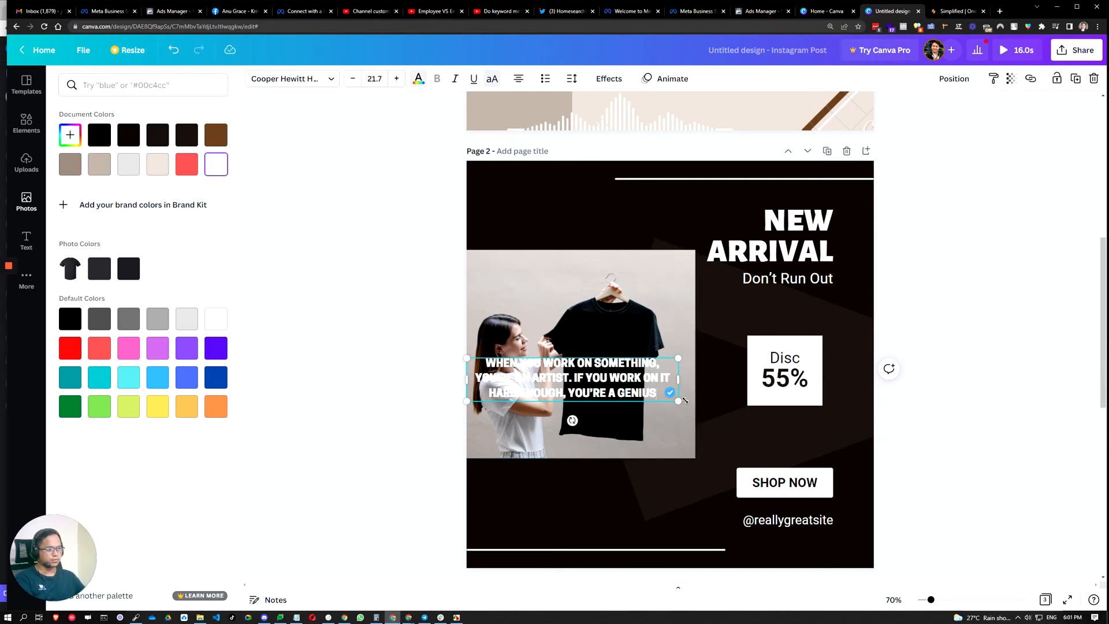
Shrink the quote text and place it on the chest of the black T-shirt in the photo
{"action": "left_click_drag", "start_coordinate": [678, 399], "coordinate": [613, 347]}
{"action": "left_click", "coordinate": [415, 391]}
{"action": "left_click", "coordinate": [414, 409]}
{"action": "left_click", "coordinate": [539, 375]}
{"action": "left_click", "coordinate": [839, 359]}
{"action": "left_click", "coordinate": [925, 319]}
{"action": "left_click", "coordinate": [897, 314]}
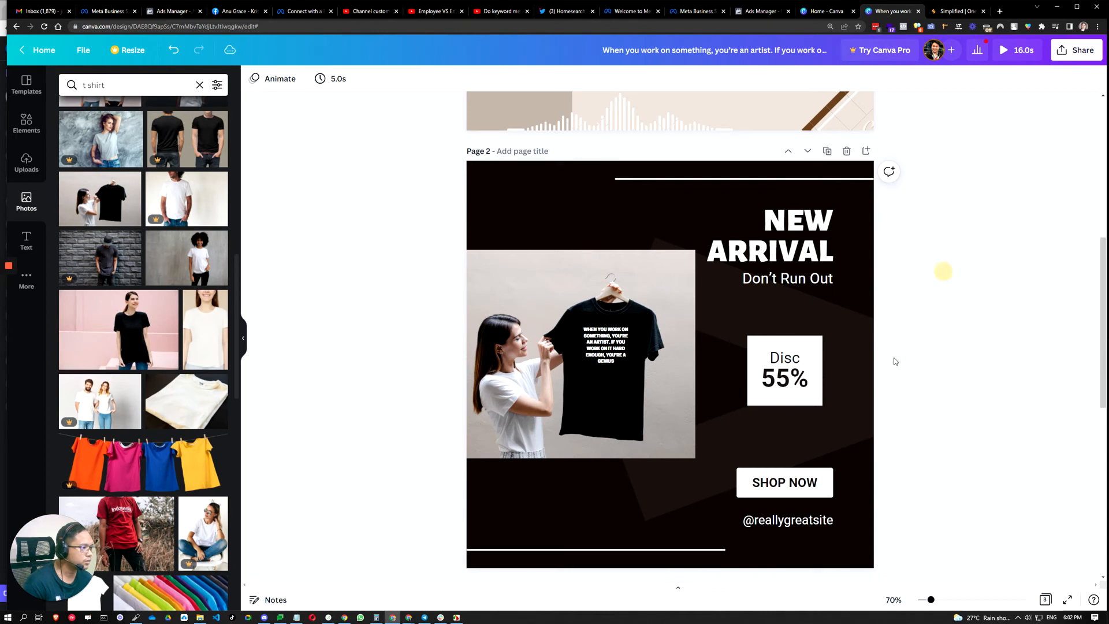
Change the discount in the white box on page 2 to 10%
{"action": "left_click", "coordinate": [791, 378]}
{"action": "left_click", "coordinate": [792, 379]}
{"action": "left_click", "coordinate": [790, 377]}
{"action": "left_click_drag", "start_coordinate": [789, 378], "coordinate": [758, 377]}
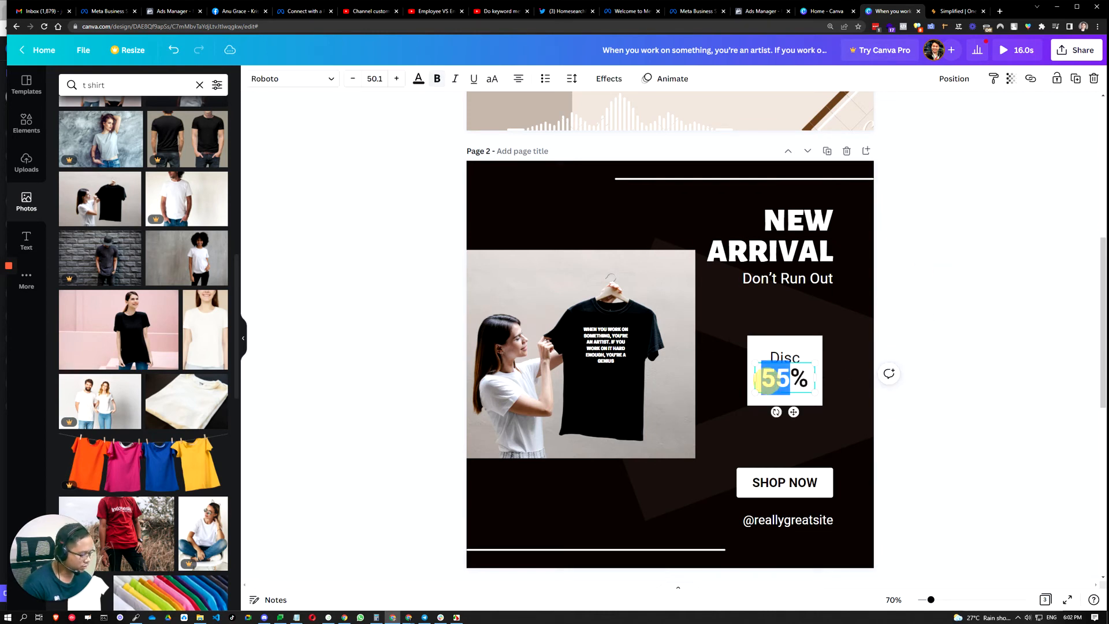
{"action": "type", "text": "10"}
{"action": "left_click", "coordinate": [1002, 325]}
{"action": "left_click", "coordinate": [965, 396]}
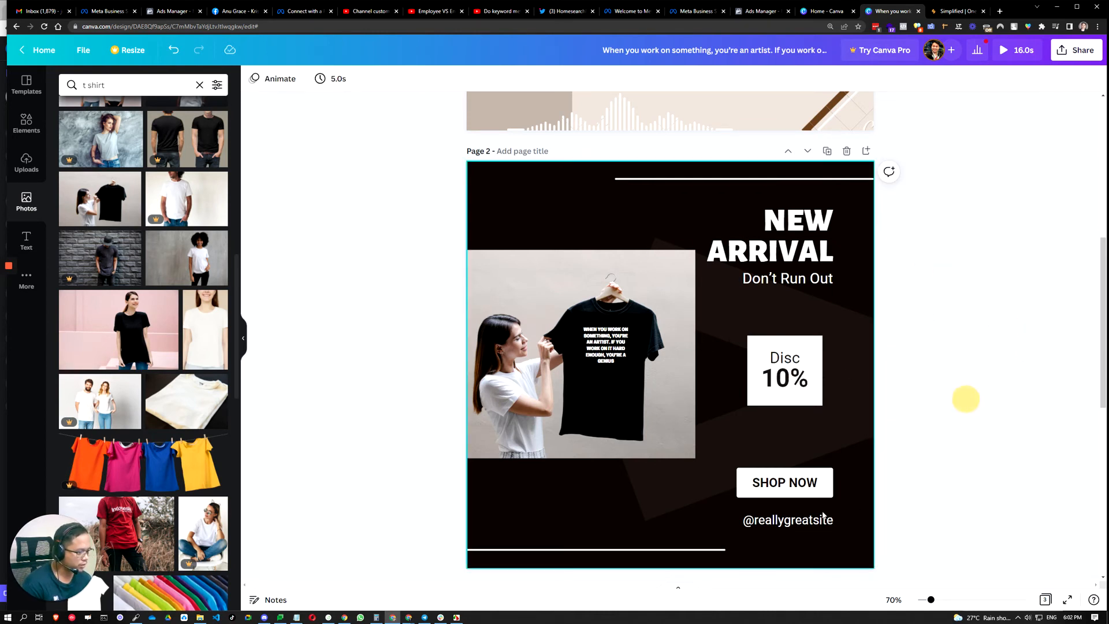
{"action": "left_click", "coordinate": [791, 523]}
{"action": "double_click", "coordinate": [791, 521]}
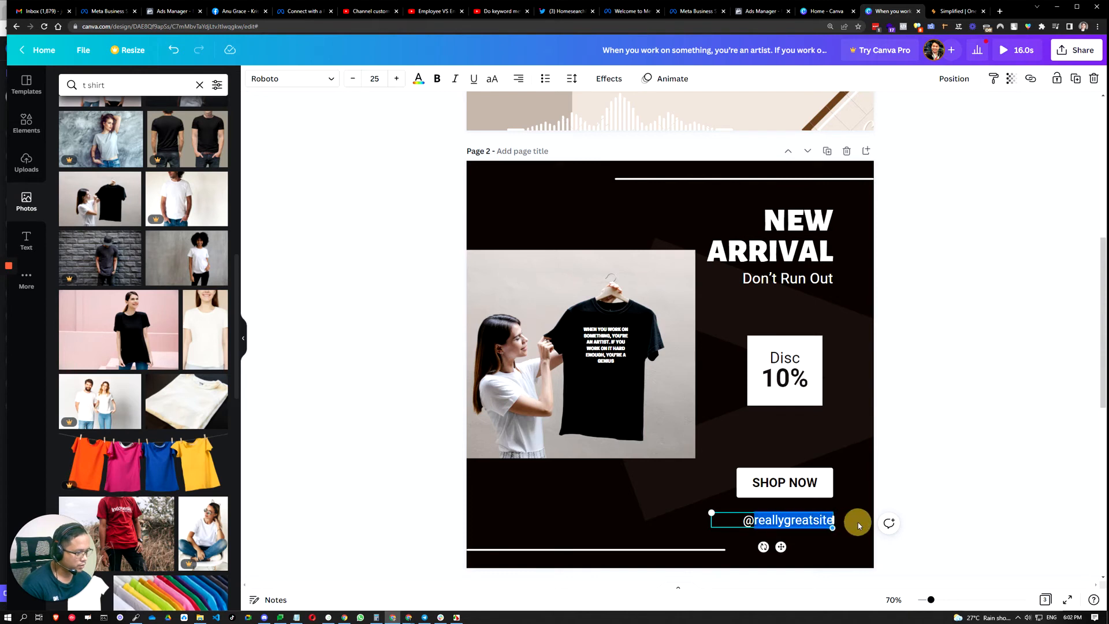
{"action": "type", "text": "t"}
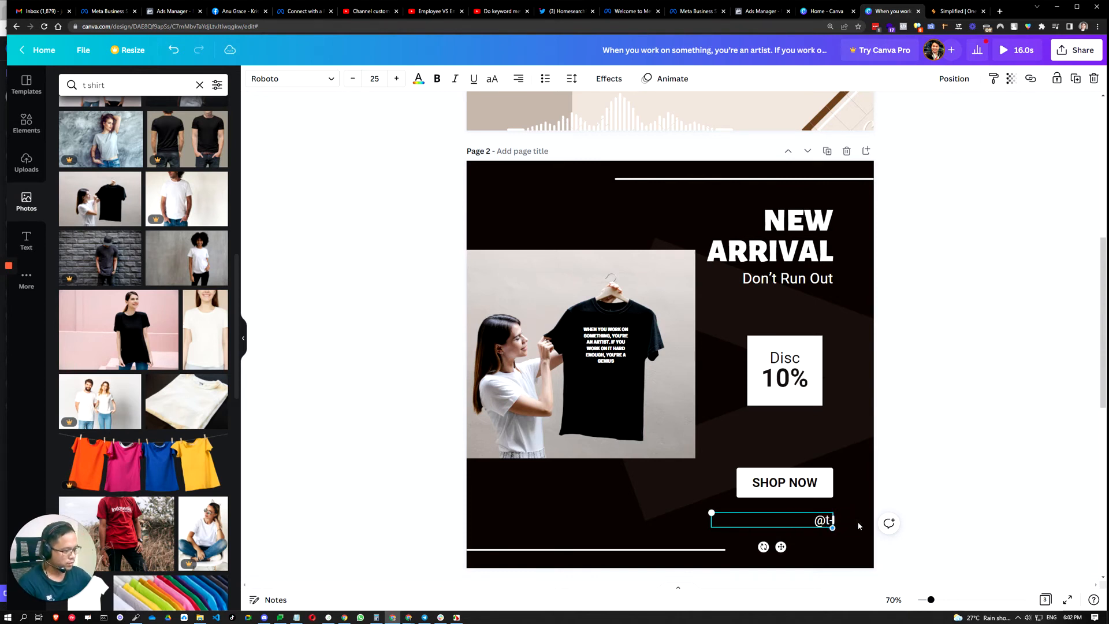
{"action": "type", "text": "shirt"}
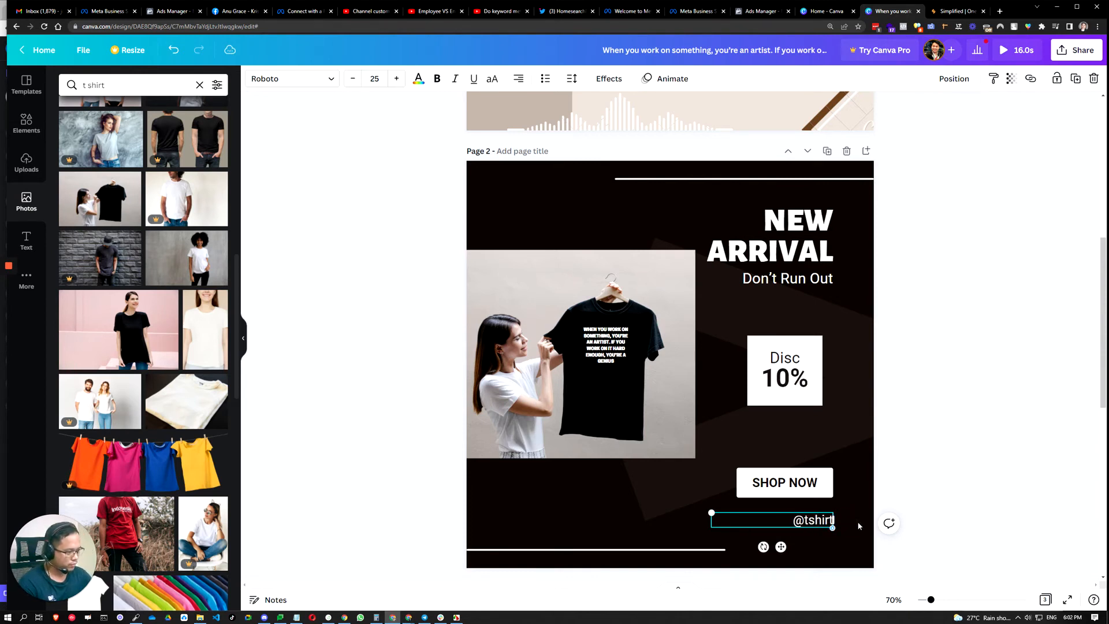
{"action": "type", "text": "forbiz"}
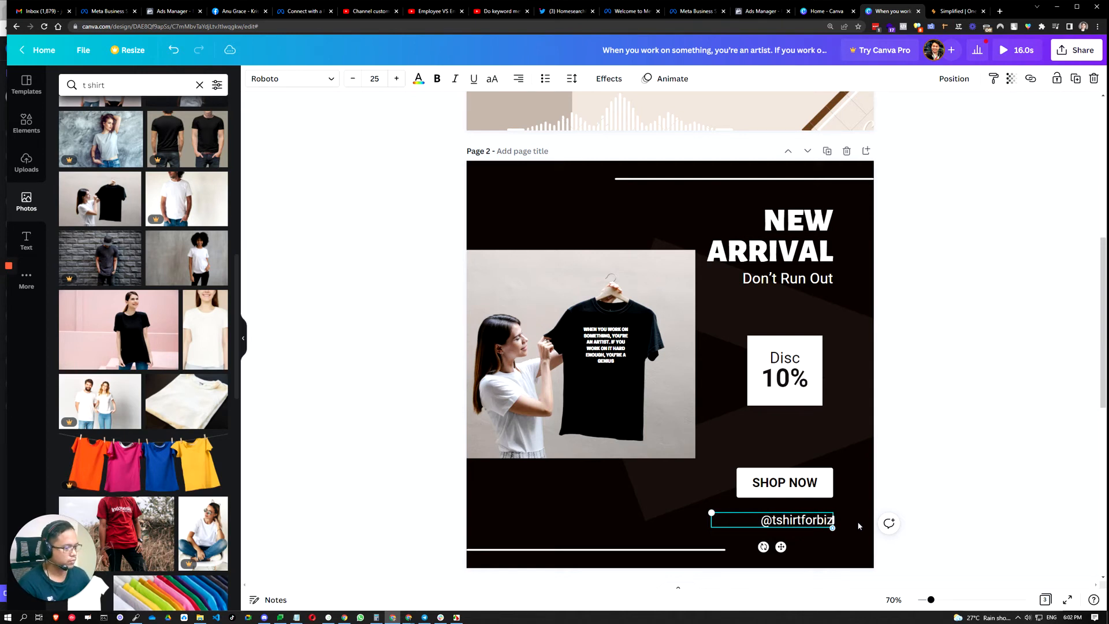
{"action": "left_click", "coordinate": [948, 393]}
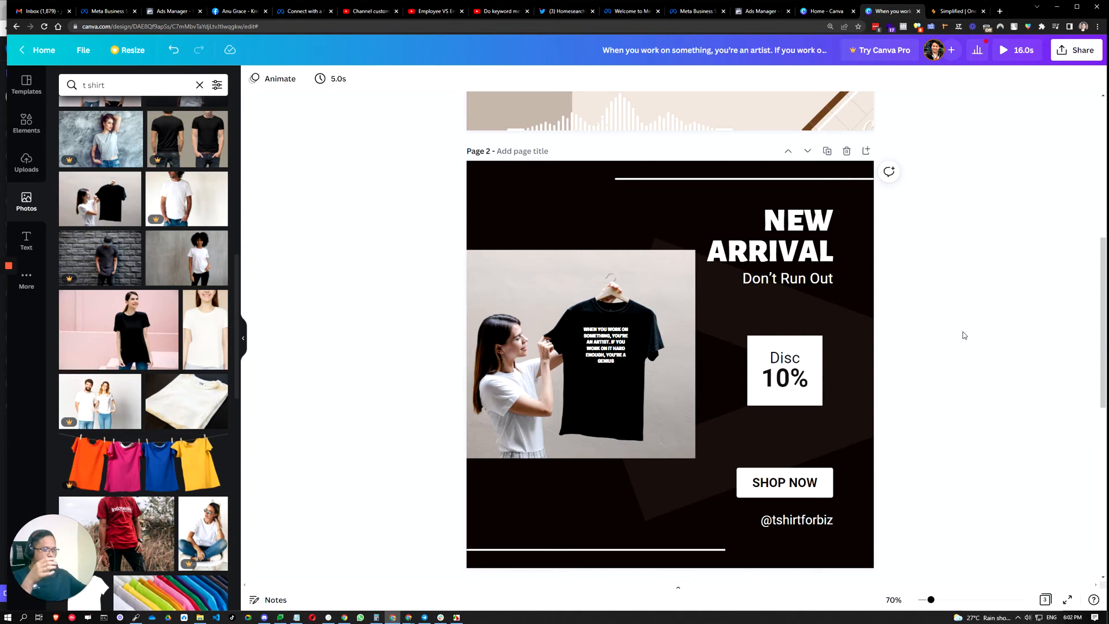
Enlarge the white quote text on the black T-shirt slightly, to font size 9.7
{"action": "left_click", "coordinate": [624, 358]}
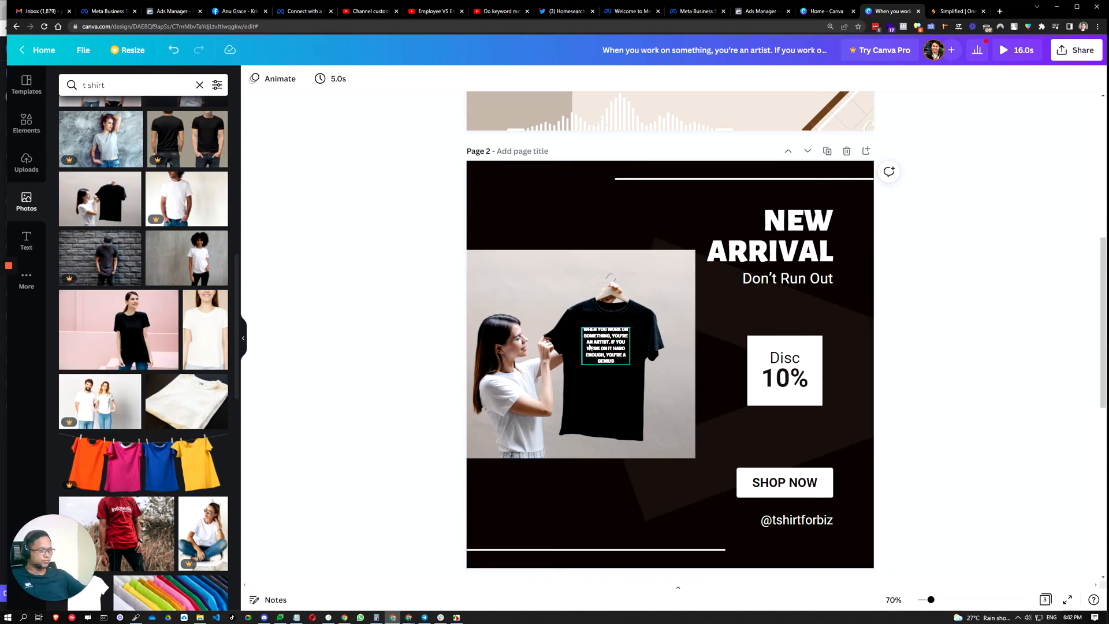
{"action": "mouse_move", "coordinate": [630, 365]}
{"action": "left_mouse_down"}
{"action": "mouse_move", "coordinate": [648, 366]}
{"action": "mouse_move", "coordinate": [633, 368]}
{"action": "left_mouse_up"}
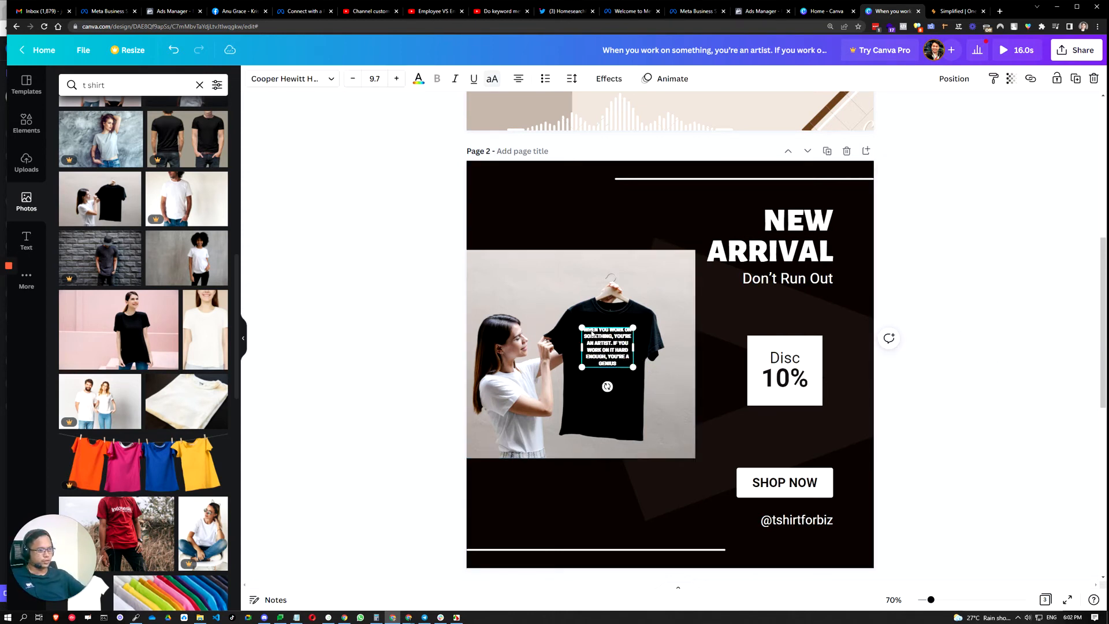
{"action": "left_click", "coordinate": [946, 354]}
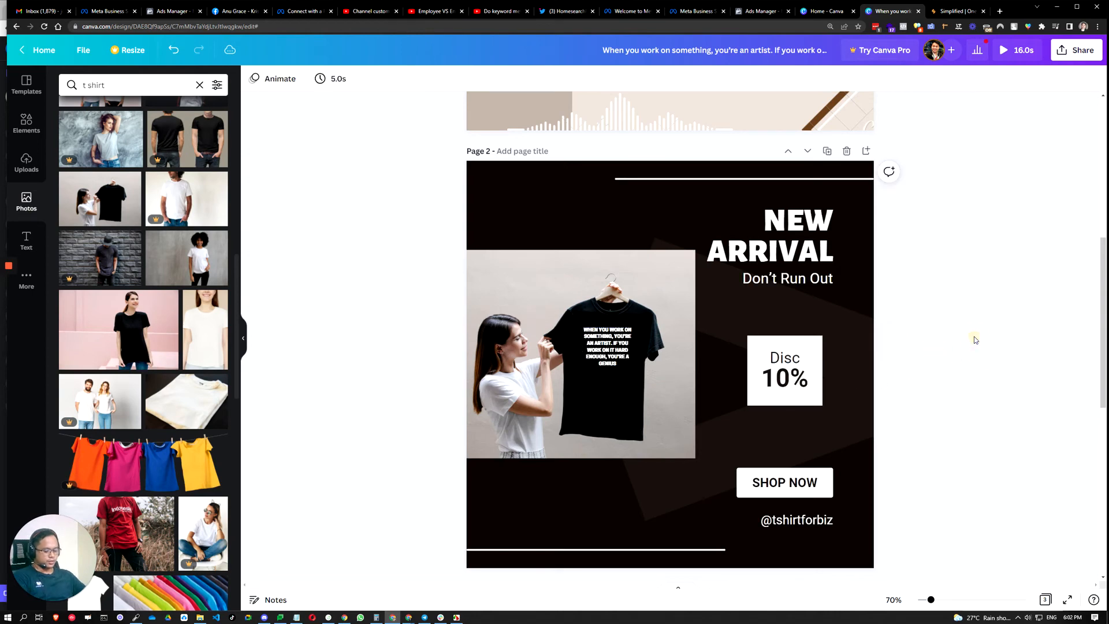
Move the dark NEW ARRIVAL page up one place so that it becomes page 1
{"action": "left_click", "coordinate": [788, 151]}
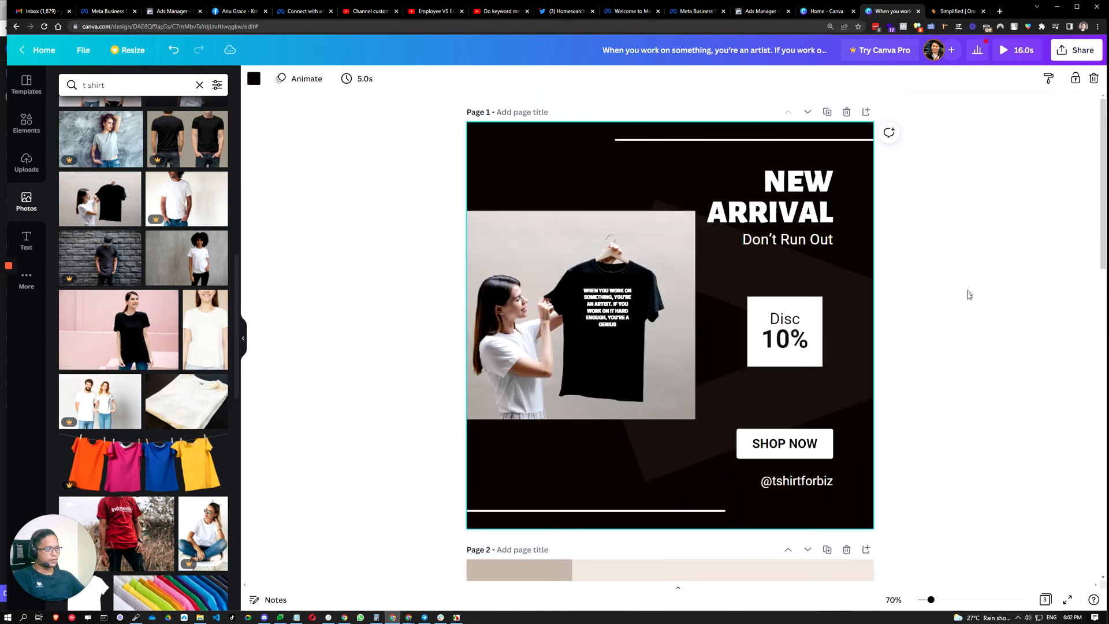
{"action": "left_click", "coordinate": [970, 325]}
{"action": "left_click", "coordinate": [1011, 232]}
{"action": "left_click", "coordinate": [540, 177]}
{"action": "left_click", "coordinate": [995, 213]}
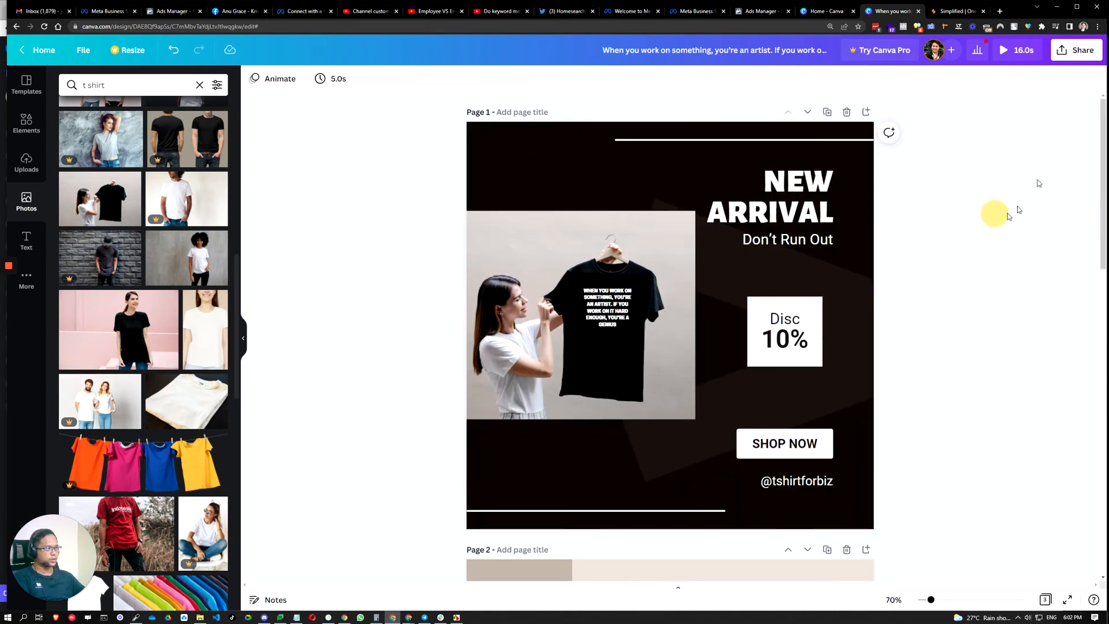
{"action": "left_click", "coordinate": [550, 186]}
Set up a download of the design as PNG with only page 1 selected
{"action": "left_click", "coordinate": [1074, 52]}
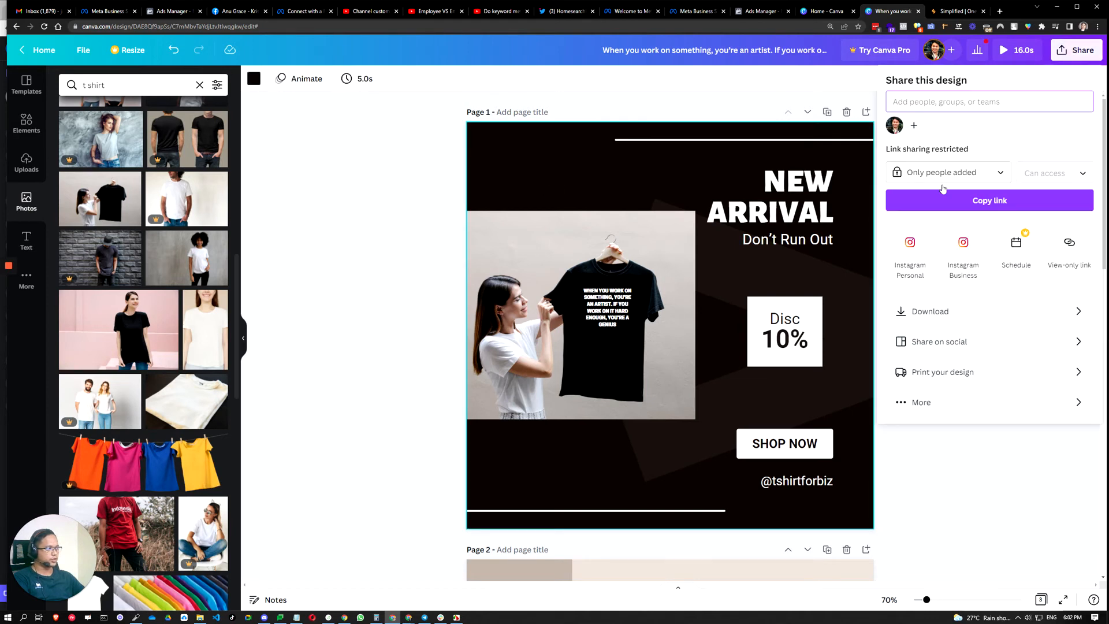
{"action": "left_click", "coordinate": [999, 314]}
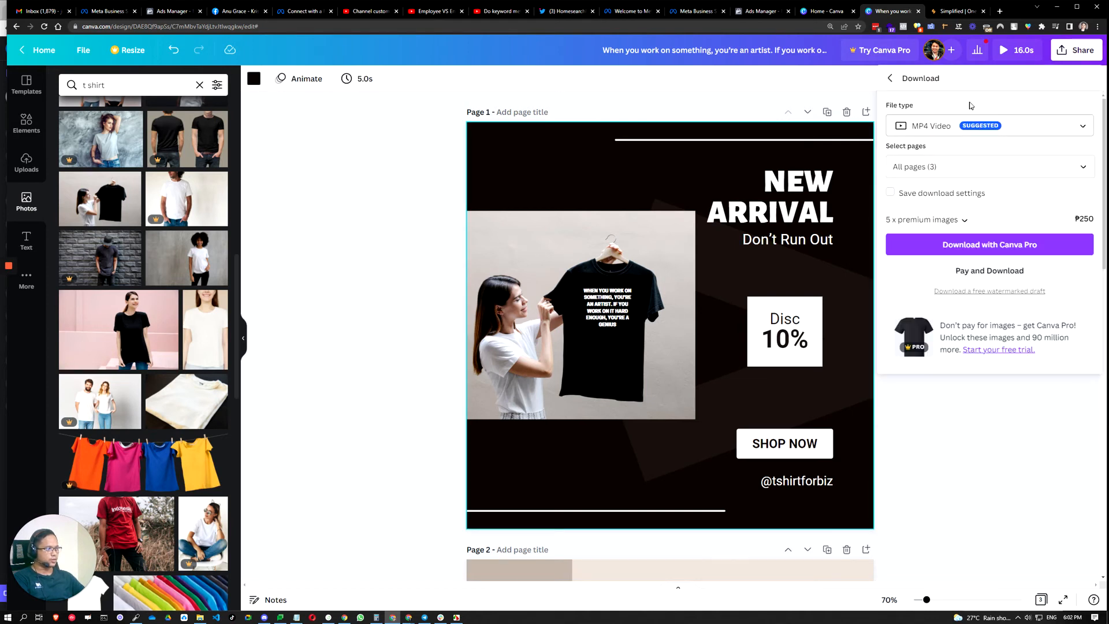
{"action": "left_click", "coordinate": [960, 132]}
{"action": "left_click", "coordinate": [947, 54]}
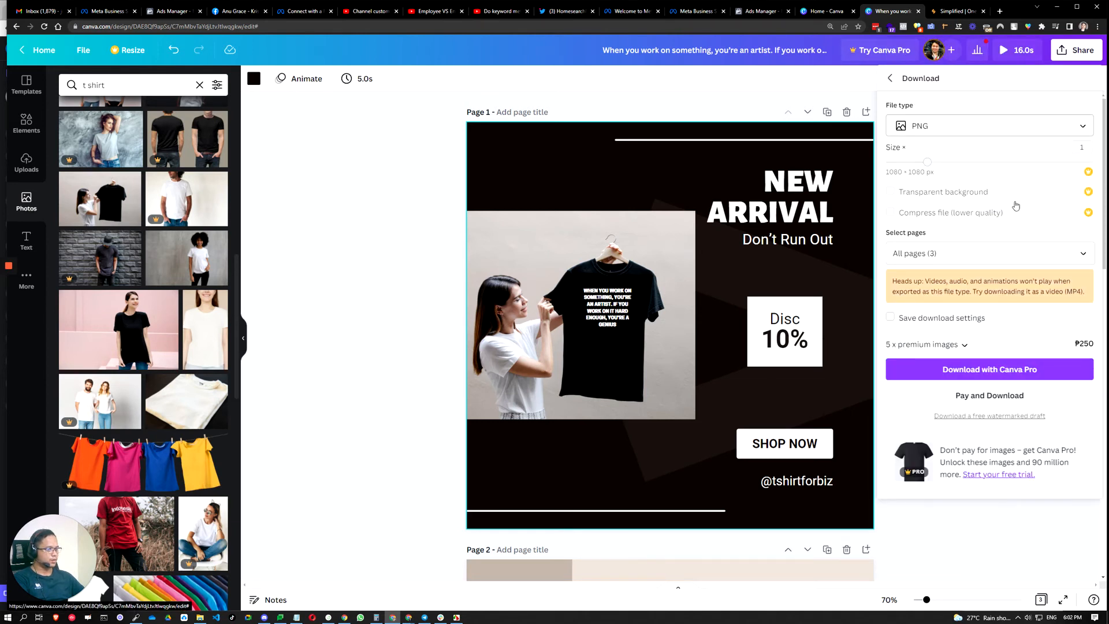
{"action": "left_click", "coordinate": [990, 255]}
{"action": "left_click", "coordinate": [1082, 283]}
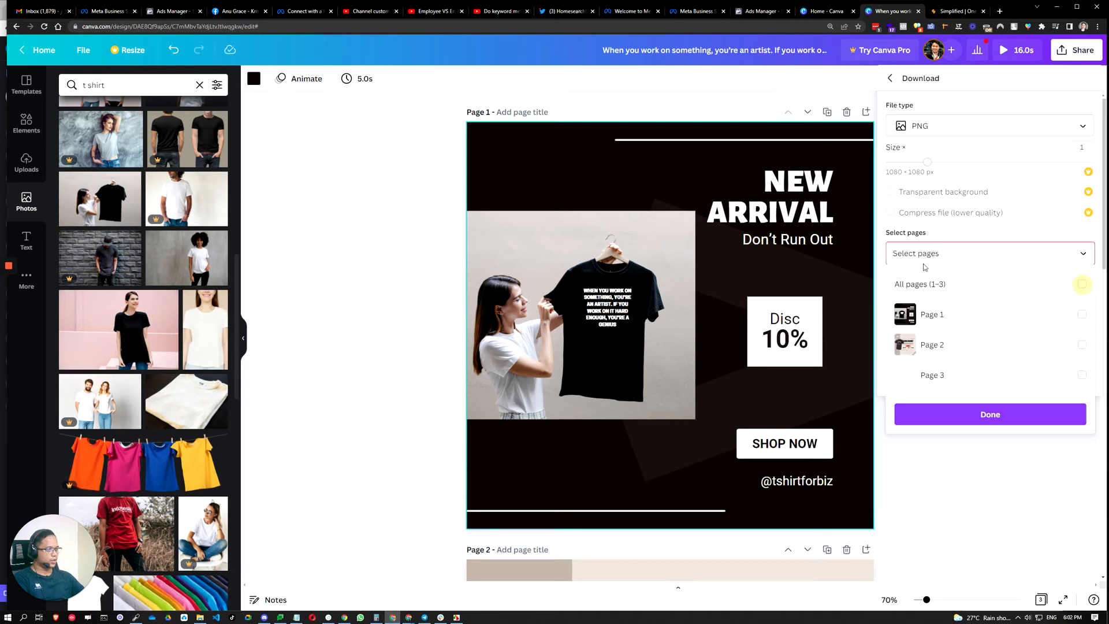
{"action": "left_click", "coordinate": [1082, 314]}
{"action": "left_click", "coordinate": [1062, 244]}
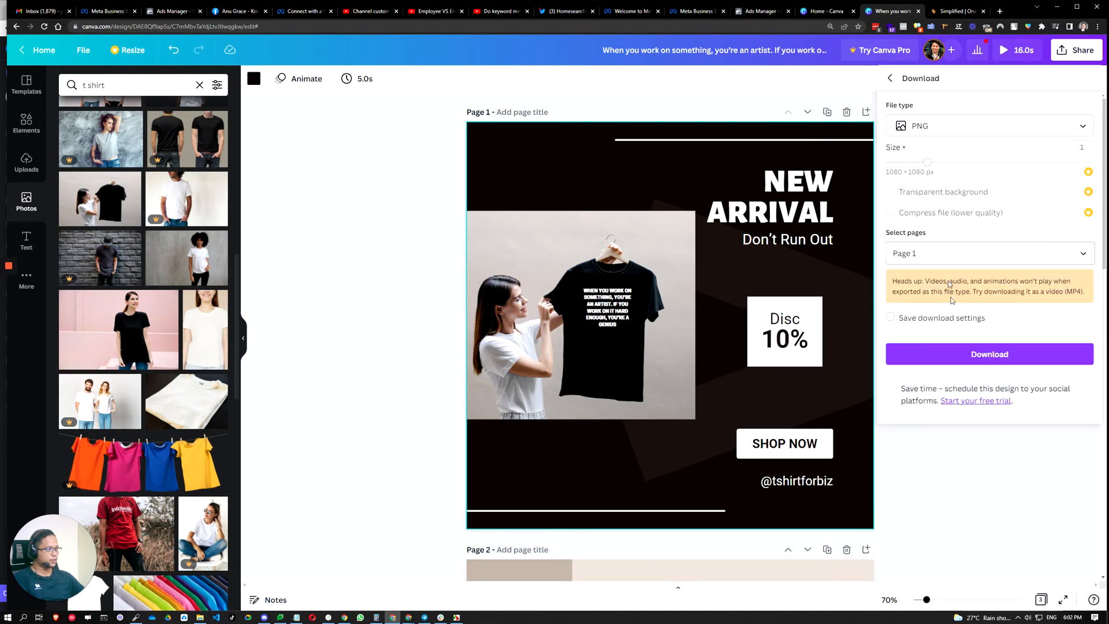
Download the image and save it in the FB Ads Raw Photos folder under the suggested file name
{"action": "left_click", "coordinate": [995, 362]}
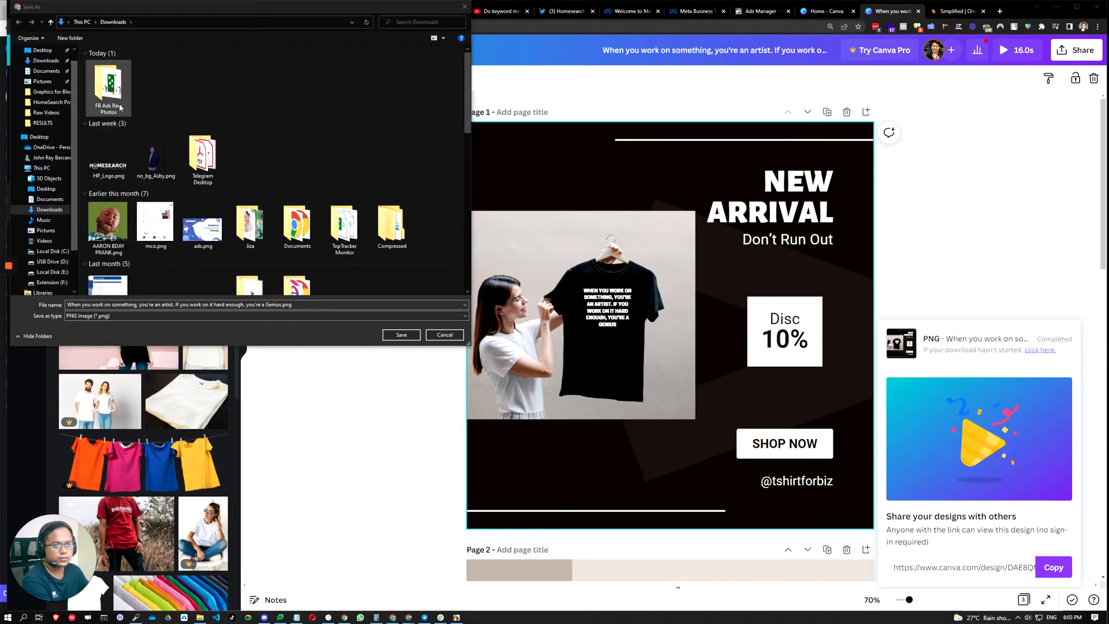
{"action": "double_click", "coordinate": [108, 87]}
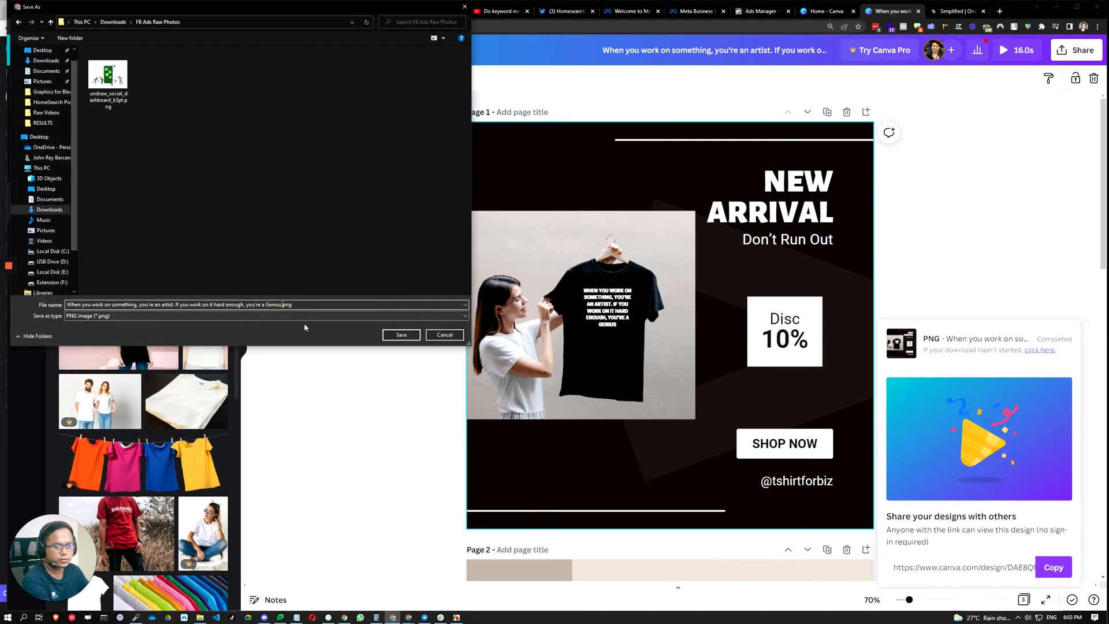
{"action": "left_click", "coordinate": [401, 336]}
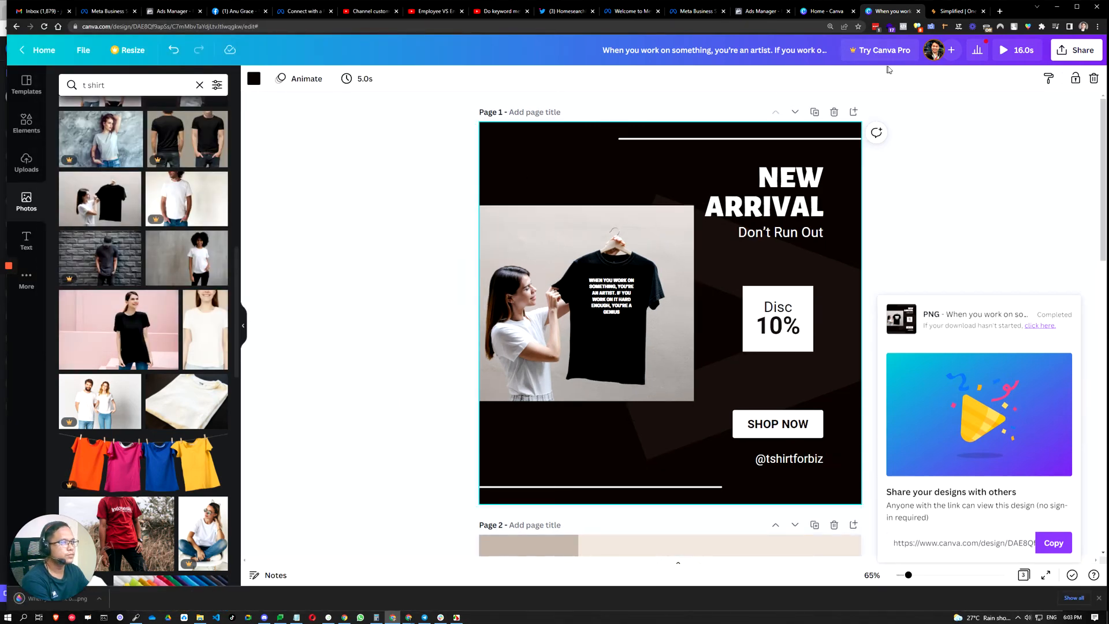
Switch to Ads Manager and check the media options and primary text field in the creative of Ad test 1
{"action": "left_click", "coordinate": [751, 12]}
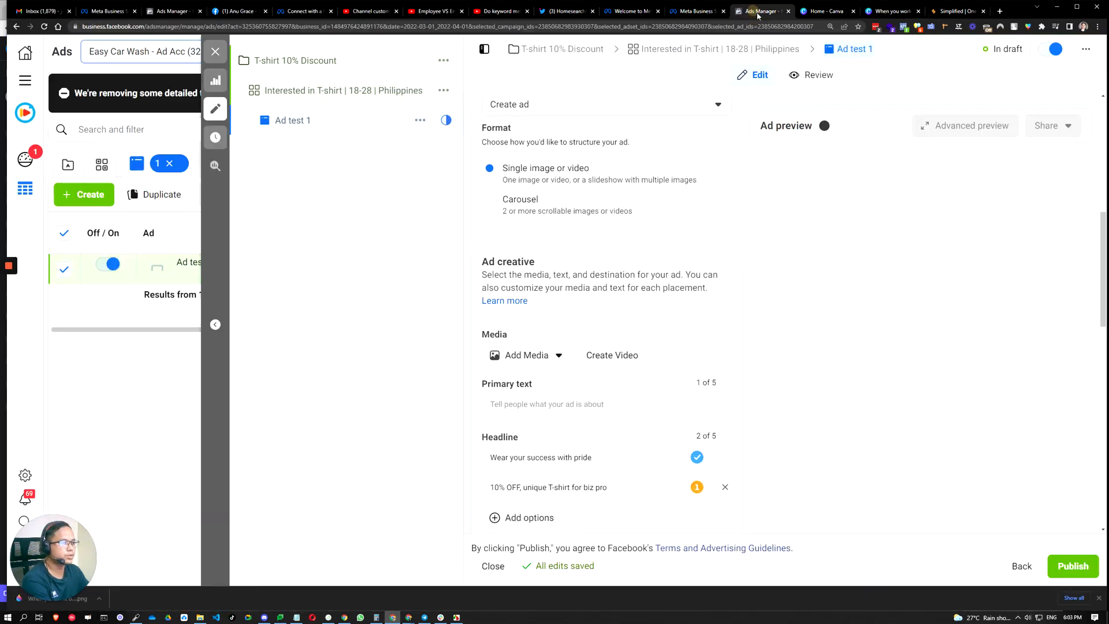
{"action": "scroll", "coordinate": [692, 277], "scroll_direction": "down", "scroll_amount": 1}
{"action": "scroll", "coordinate": [693, 277], "scroll_direction": "up", "scroll_amount": 1}
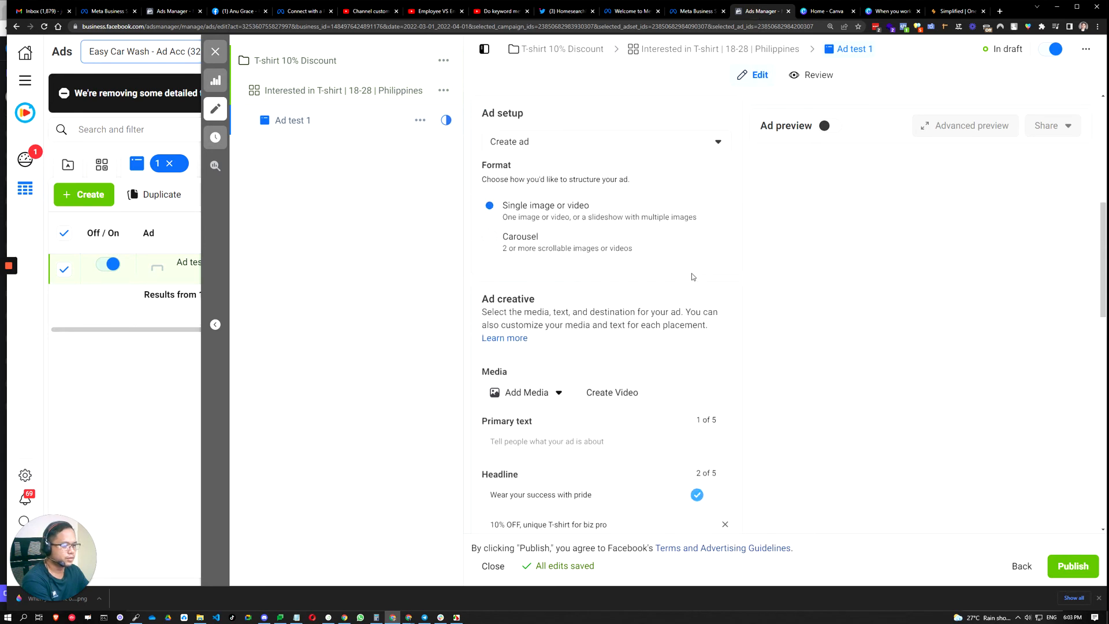
{"action": "scroll", "coordinate": [693, 277], "scroll_direction": "down", "scroll_amount": 2}
{"action": "left_click", "coordinate": [573, 321]}
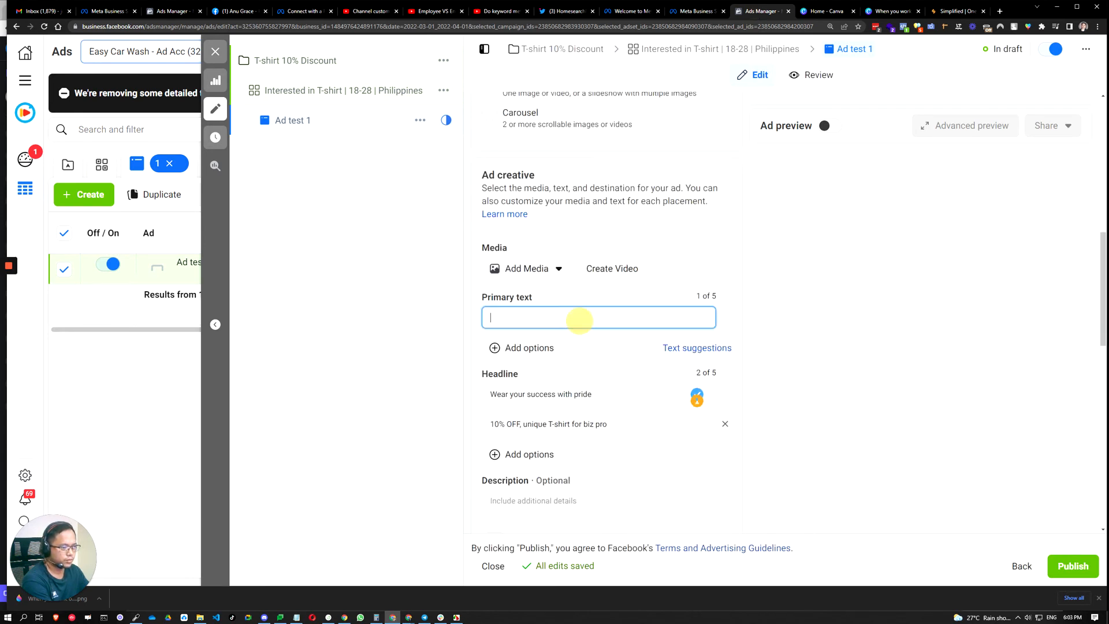
{"action": "left_click", "coordinate": [533, 270]}
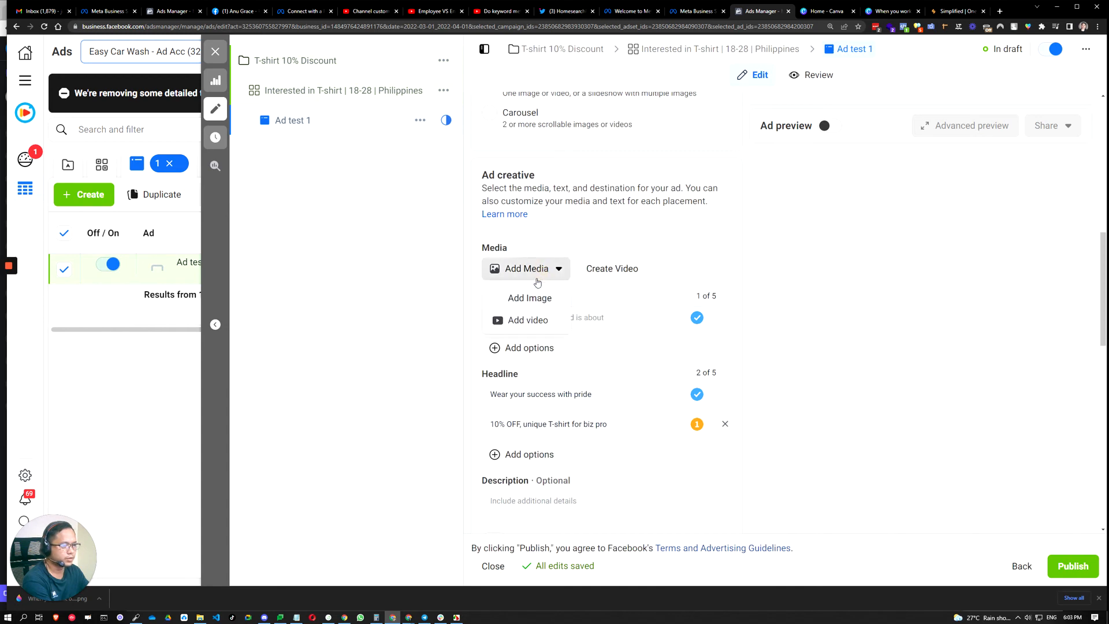
{"action": "left_click", "coordinate": [400, 349]}
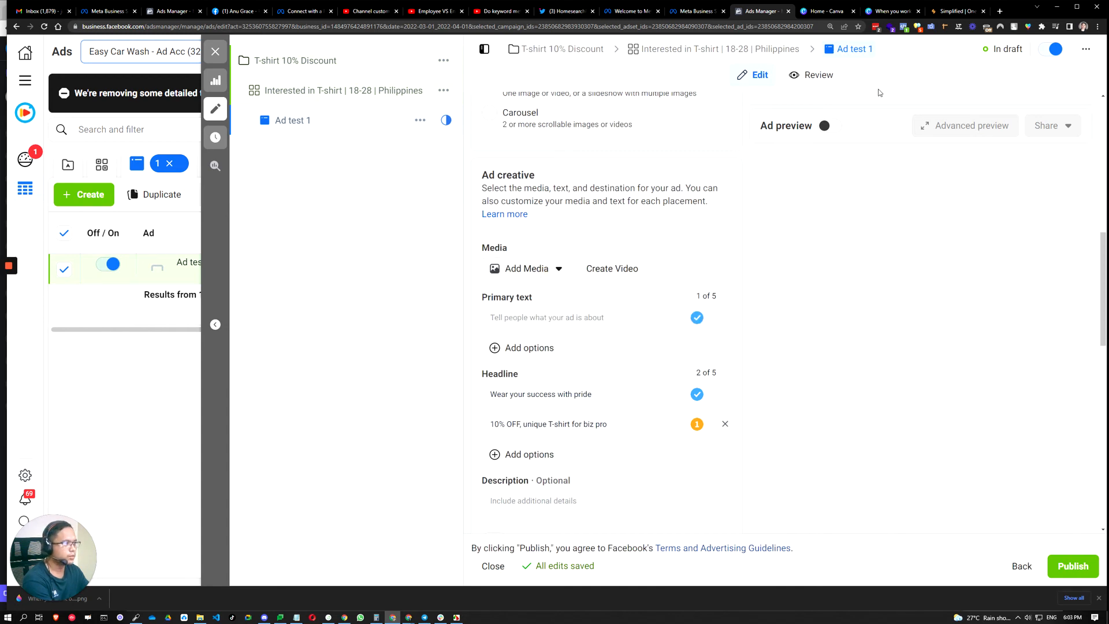
Switch to Simplified and search the saved documents for "ad"
{"action": "left_click", "coordinate": [952, 12]}
{"action": "left_click", "coordinate": [48, 51]}
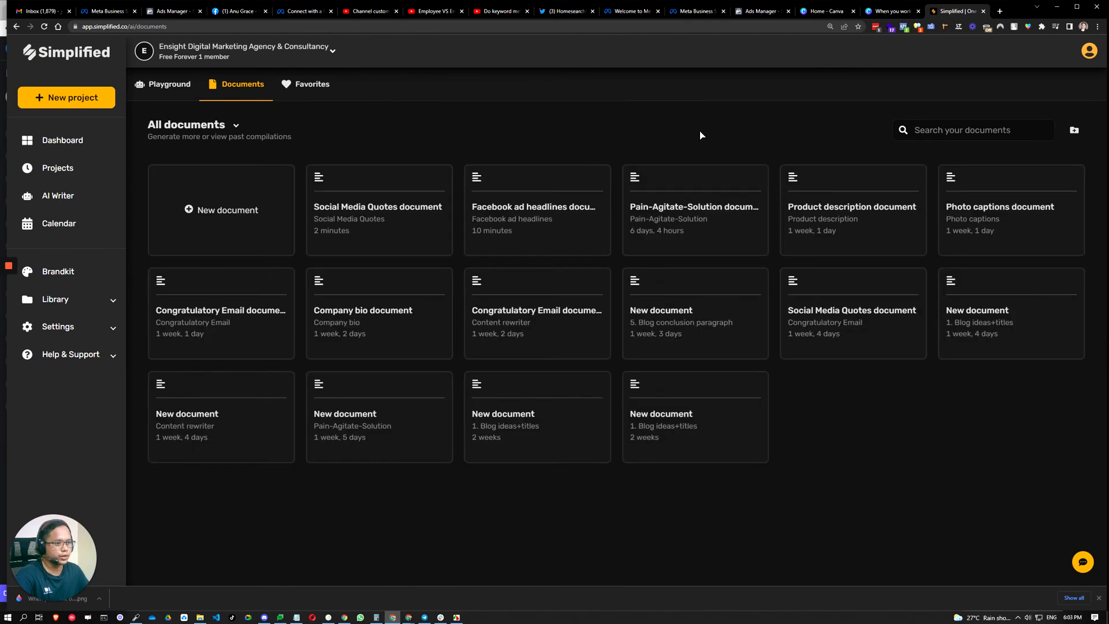
{"action": "left_click", "coordinate": [959, 130]}
{"action": "type", "text": "ad"}
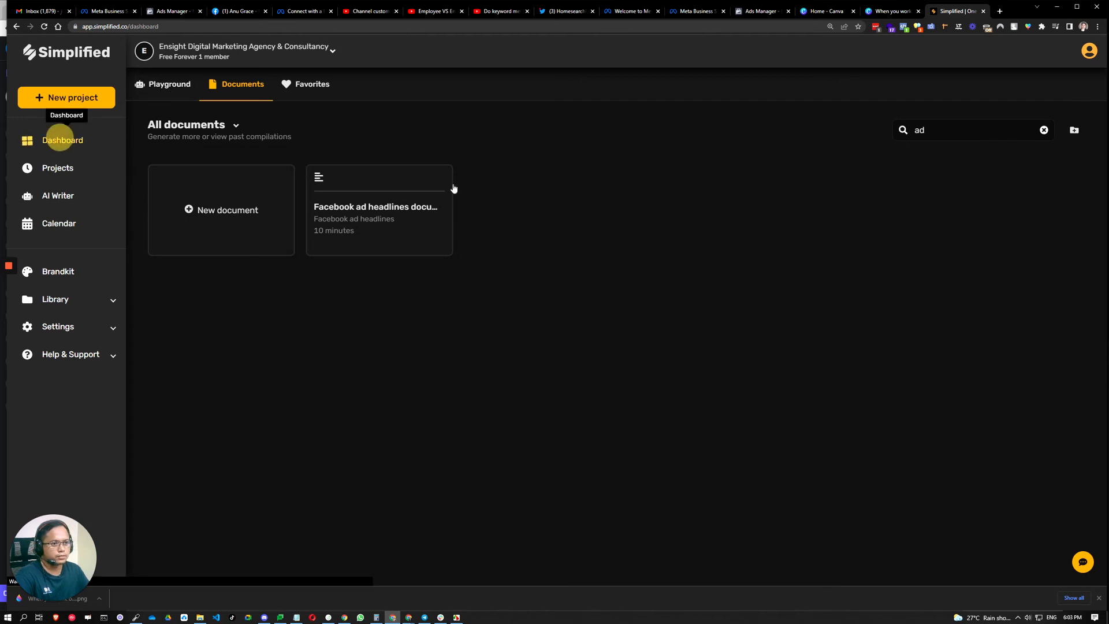
Open the Facebook ad primary text template from the Ads category of the AI Writer's short form assistant
{"action": "left_click", "coordinate": [63, 139]}
{"action": "left_click", "coordinate": [388, 249]}
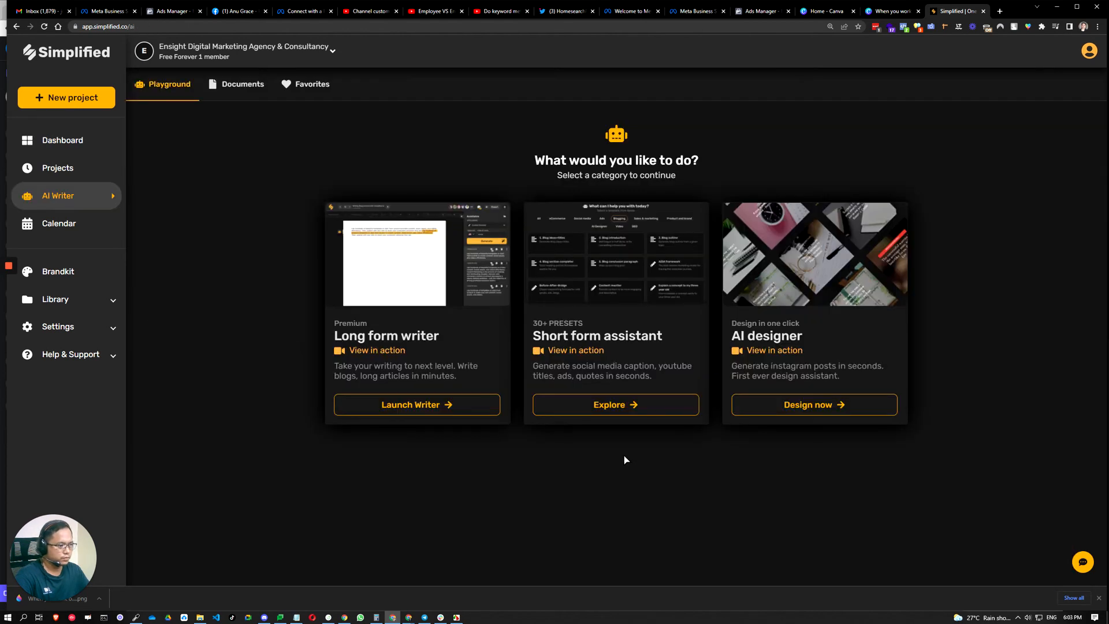
{"action": "left_click", "coordinate": [595, 405]}
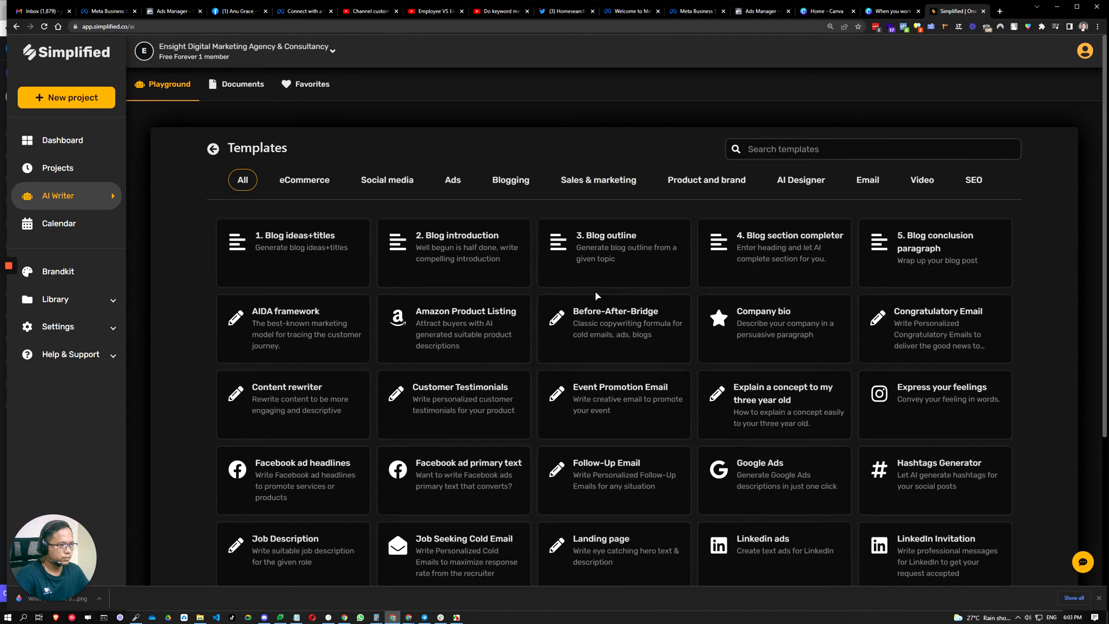
{"action": "left_click", "coordinate": [387, 180]}
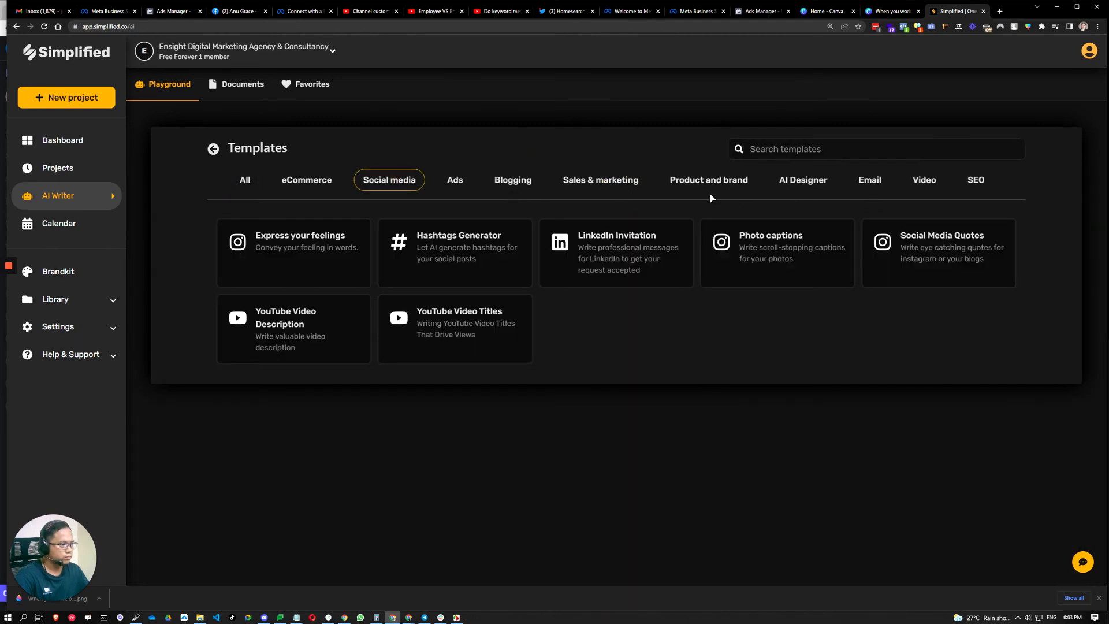
{"action": "left_click", "coordinate": [456, 181]}
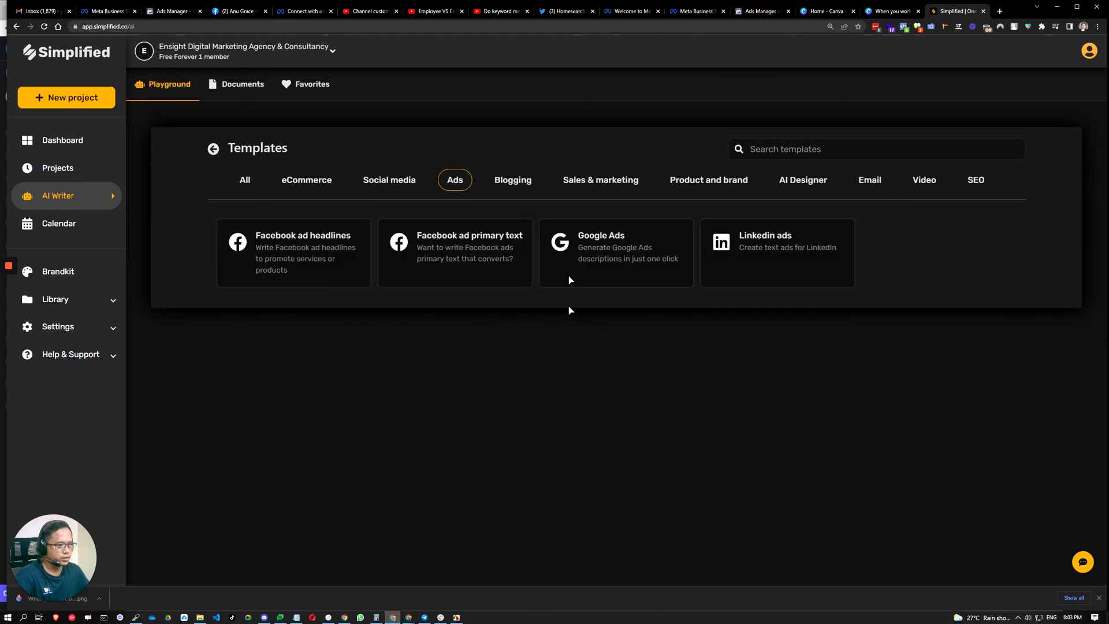
{"action": "left_click", "coordinate": [483, 271]}
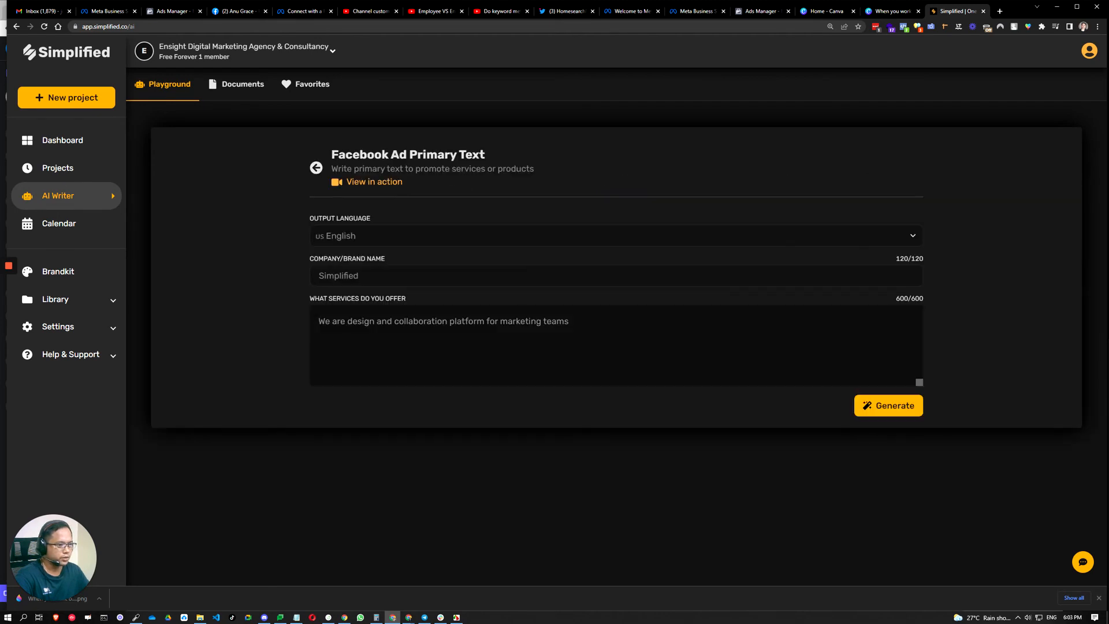
Enter "Ensight Shirt" as the company/brand name, keeping English as the output language
{"action": "left_click", "coordinate": [347, 235]}
{"action": "left_click", "coordinate": [228, 302]}
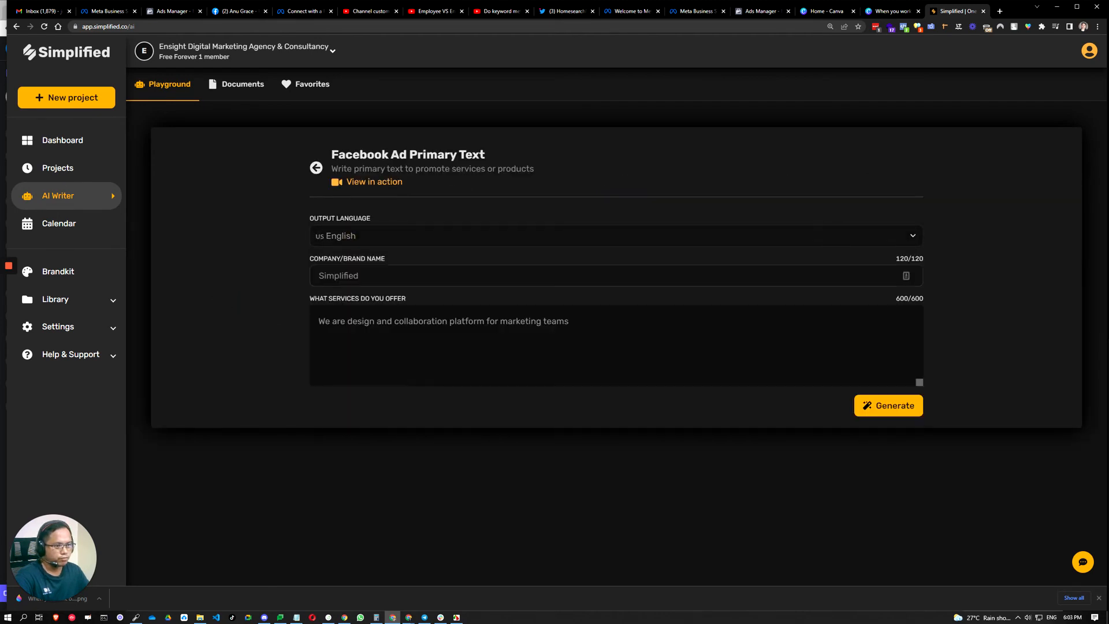
{"action": "left_click", "coordinate": [363, 276]}
{"action": "type", "text": "Ensight"}
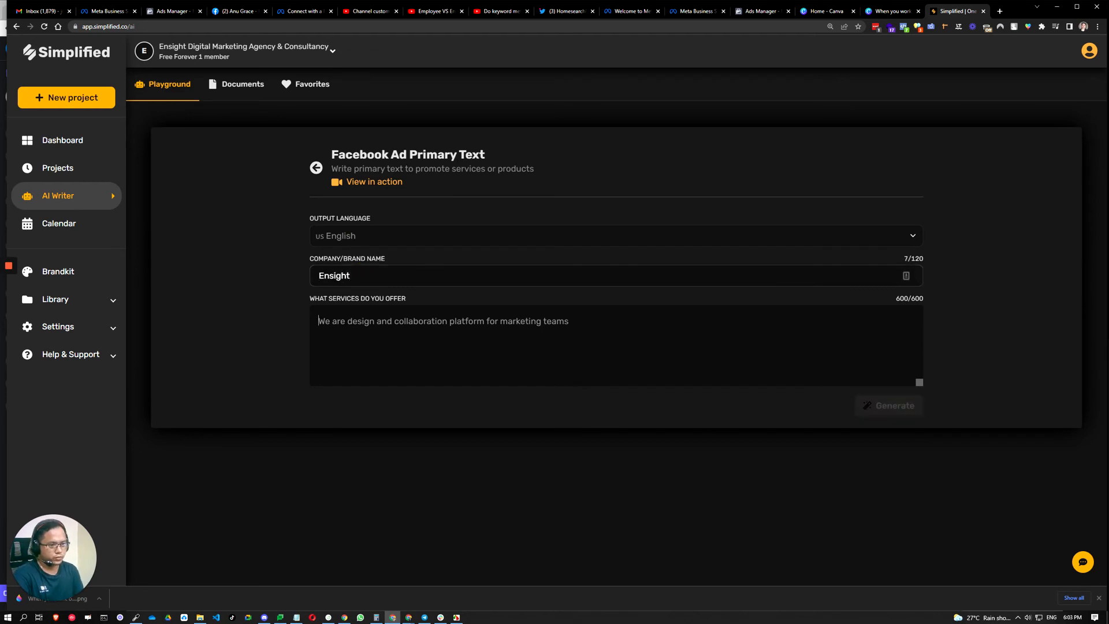
{"action": "left_click", "coordinate": [390, 280]}
{"action": "type", "text": "T"}
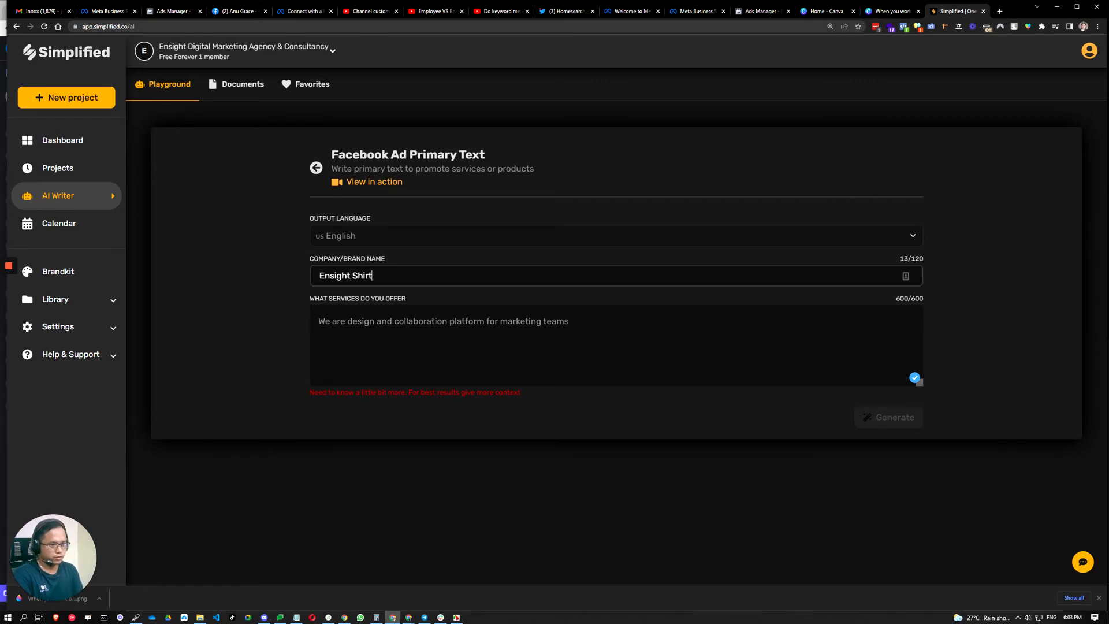
Describe the services offered as "Selling shirt for business professionals" and generate the Facebook ad primary text
{"action": "key", "text": "Tab"}
{"action": "type", "text": "f"}
{"action": "key", "text": "BackSpace"}
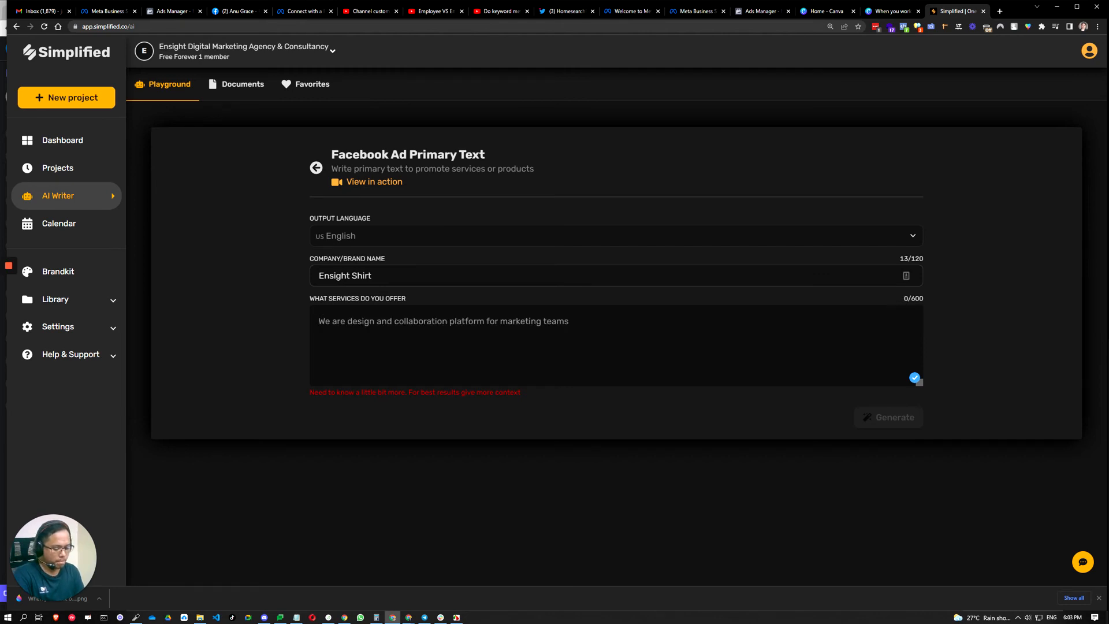
{"action": "type", "text": "We"}
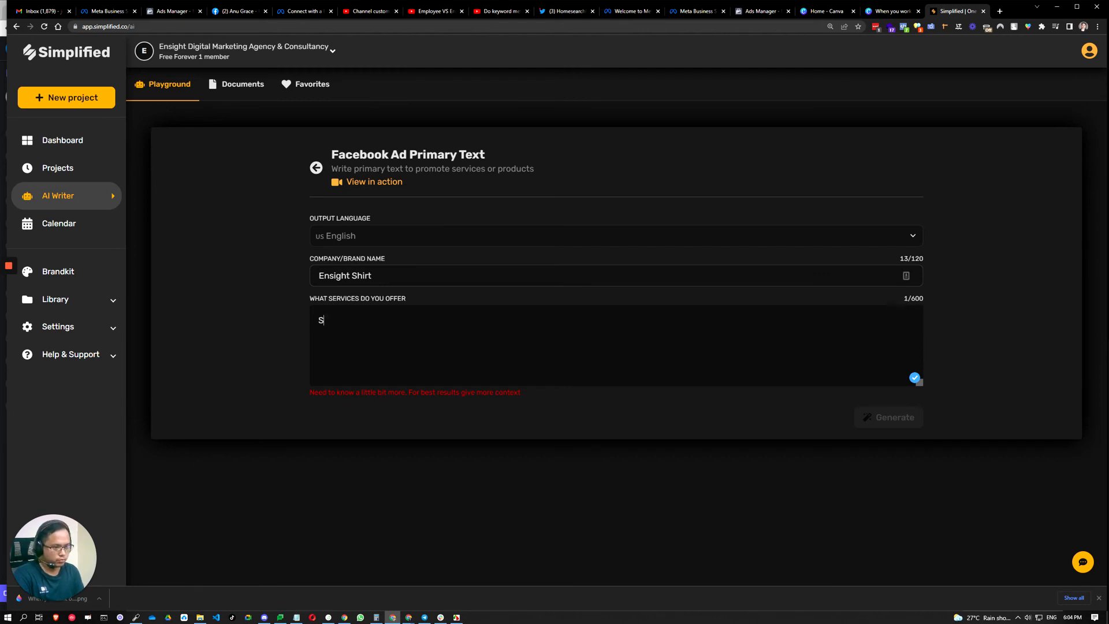
{"action": "type", "text": "lling T"}
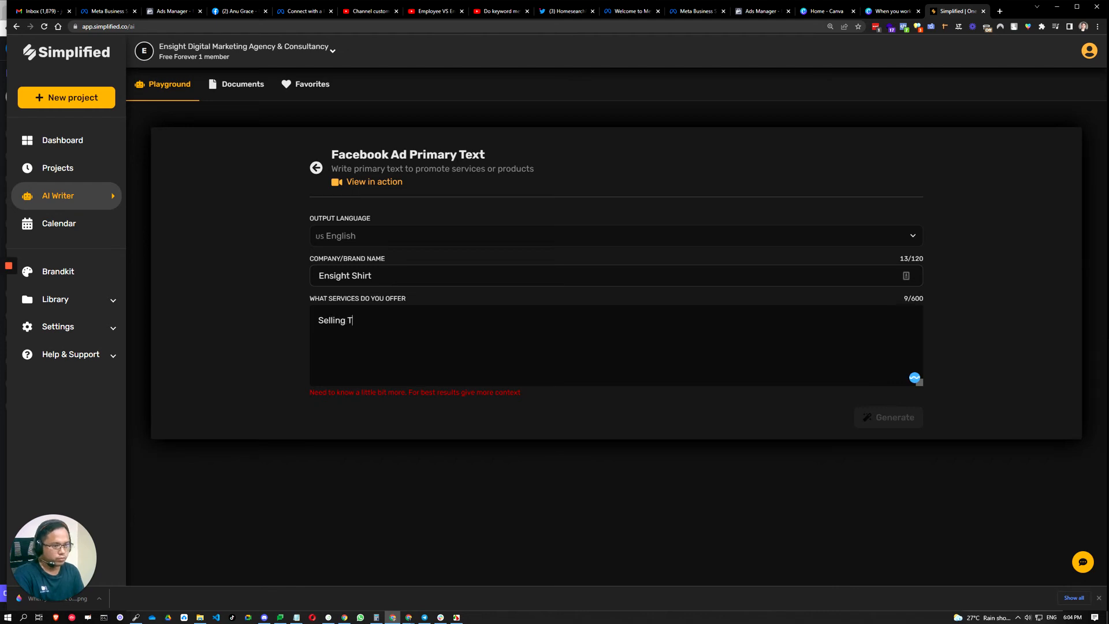
{"action": "key", "text": "BackSpace"}
{"action": "type", "text": "Shir"}
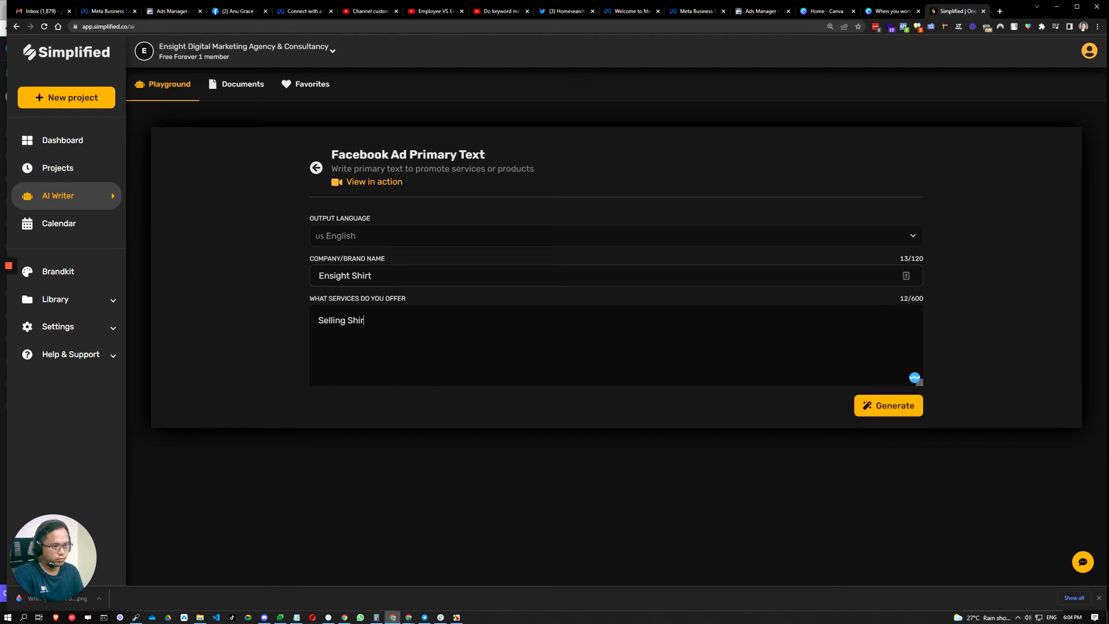
{"action": "key", "text": "BackSpace"}
{"action": "key", "text": "BackSpace"}
{"action": "key", "text": "BackSpace"}
{"action": "key", "text": "BackSpace"}
{"action": "type", "text": "shirt for business profess"}
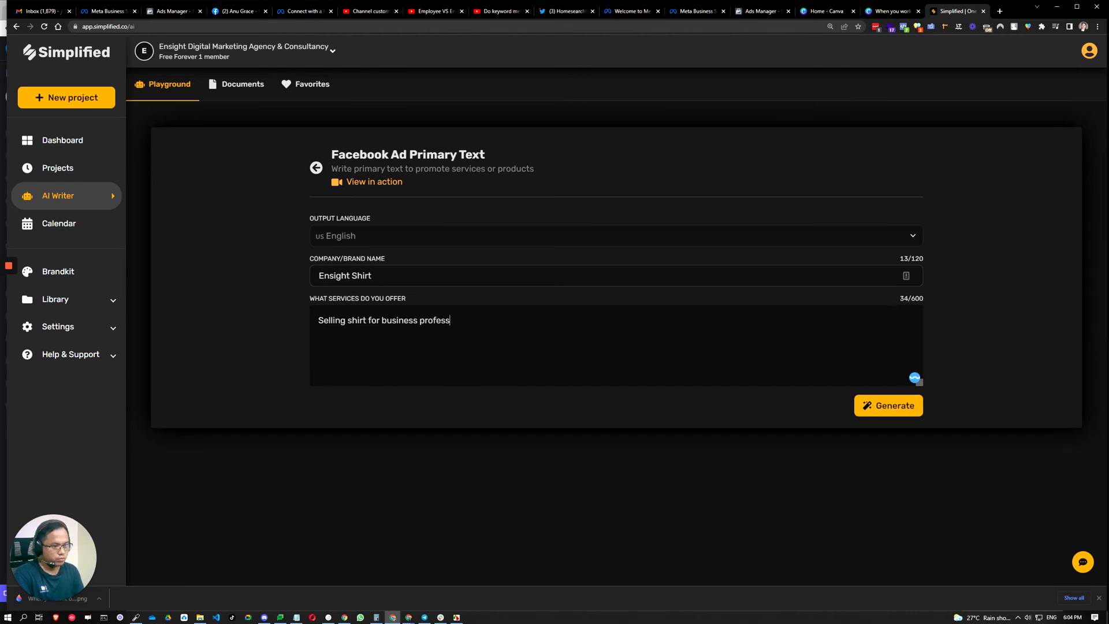
{"action": "type", "text": "ionals"}
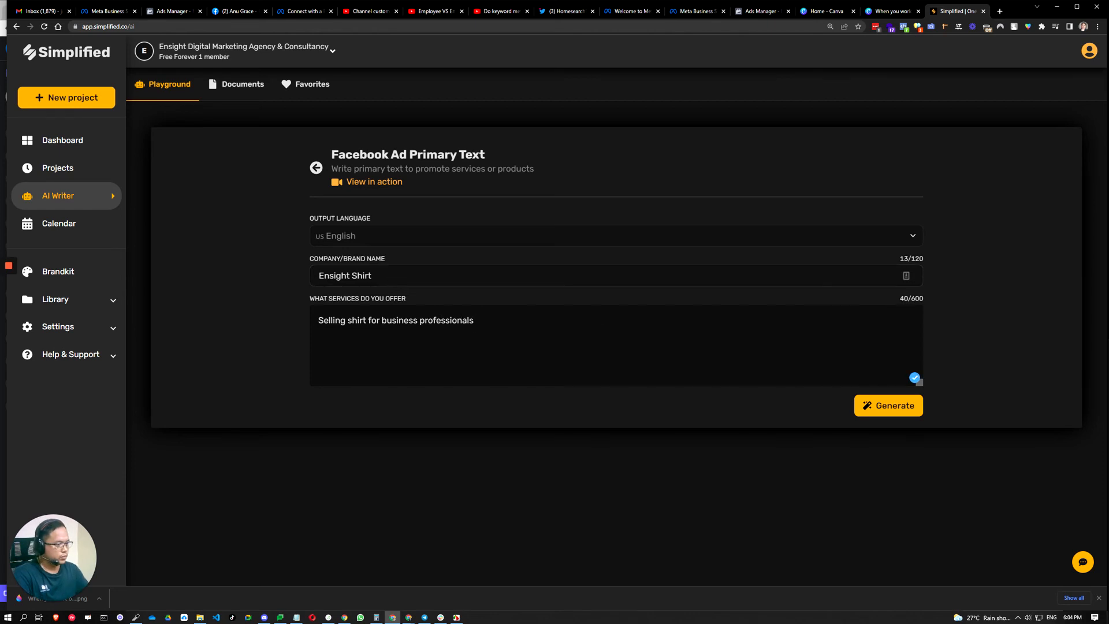
{"action": "left_click", "coordinate": [895, 408]}
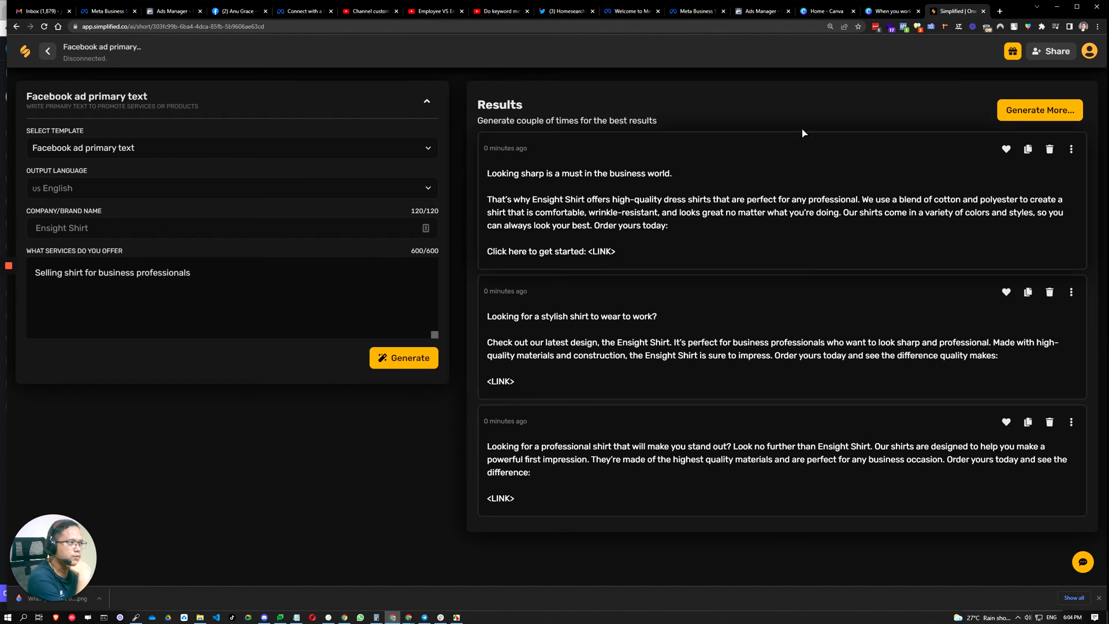
Switch to Ads Manager and upload the "When you work on something" PNG from Downloads > FB Ads Raw Photos as Ad test 1's image media
{"action": "left_click", "coordinate": [753, 13]}
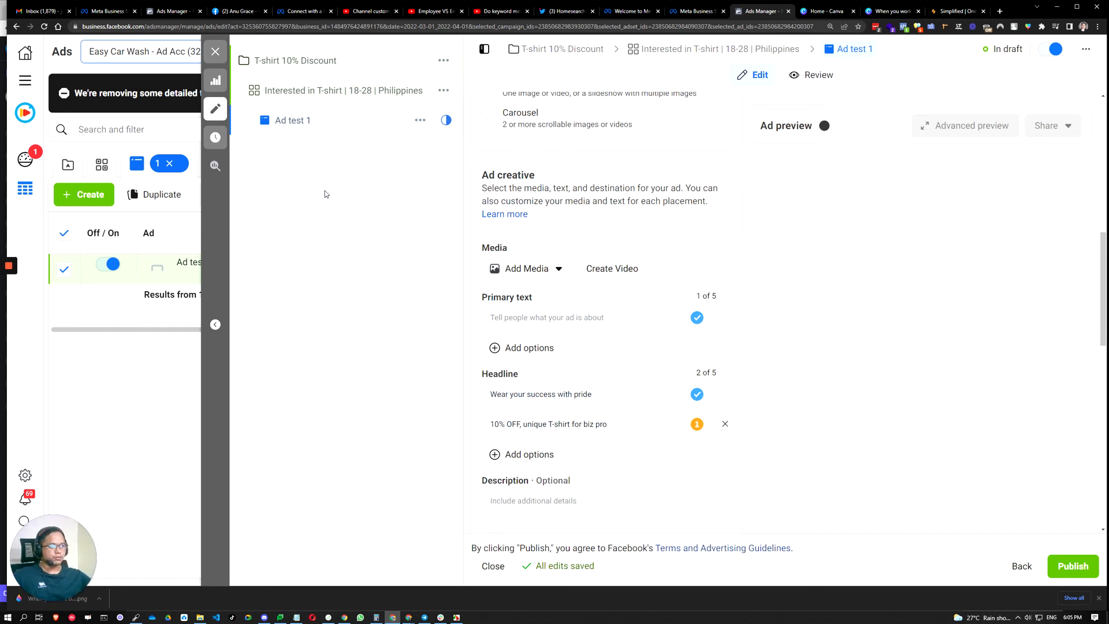
{"action": "left_click", "coordinate": [388, 231]}
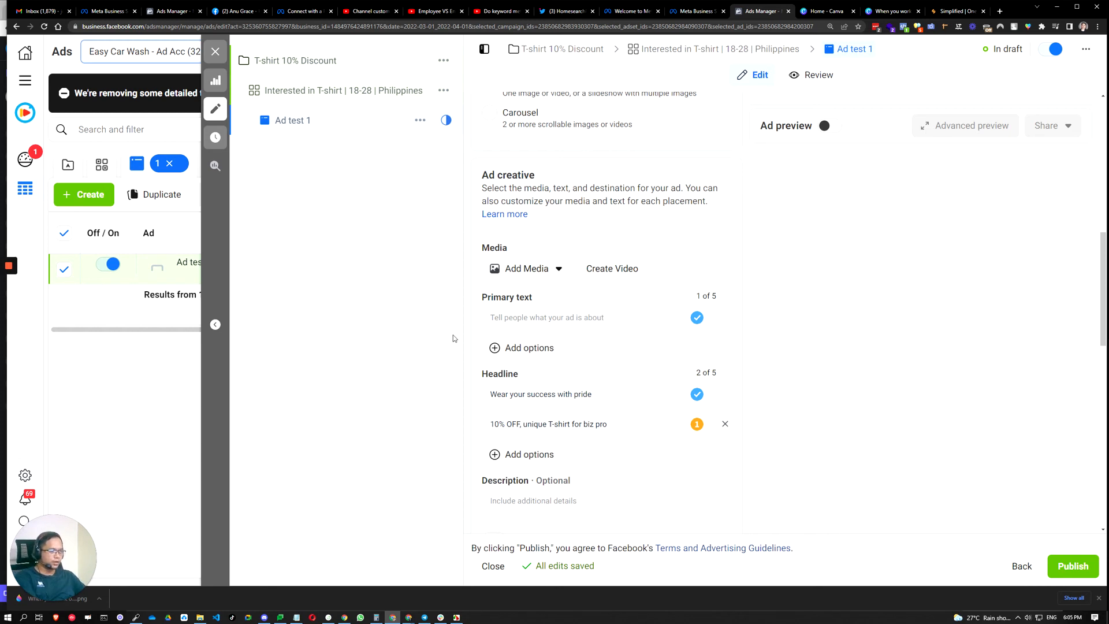
{"action": "left_click", "coordinate": [525, 268]}
{"action": "left_click", "coordinate": [521, 298]}
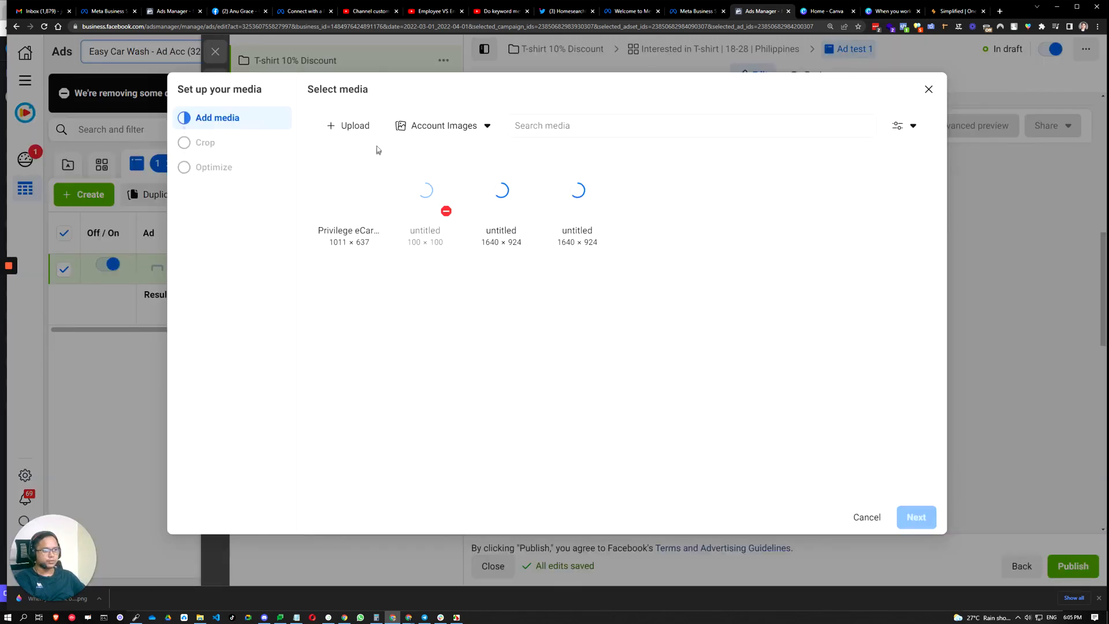
{"action": "left_click", "coordinate": [356, 128]}
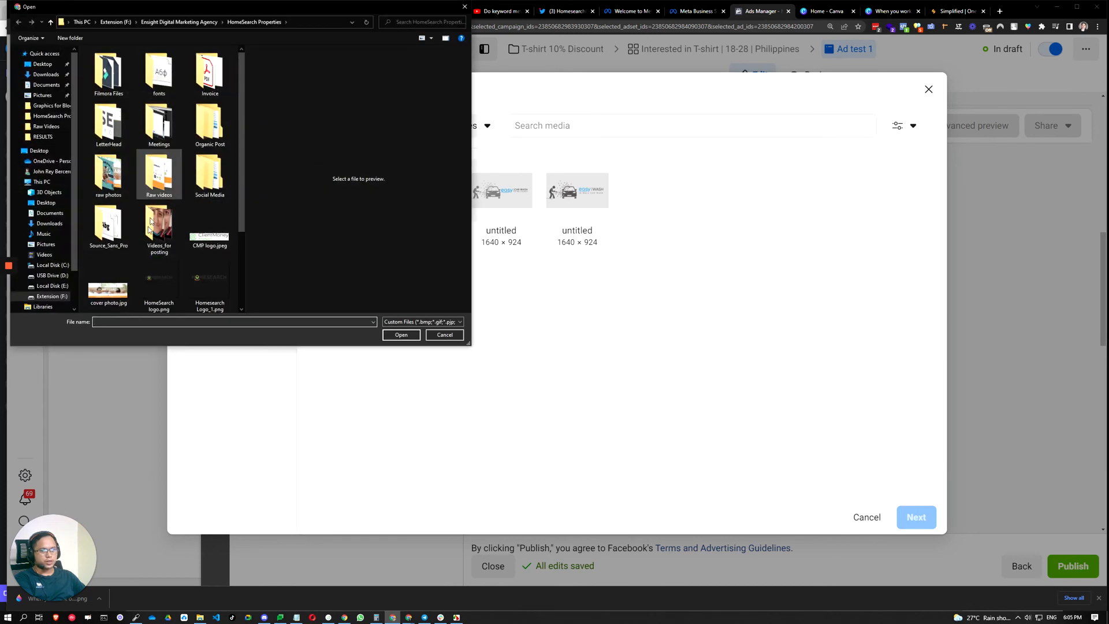
{"action": "left_click", "coordinate": [46, 74]}
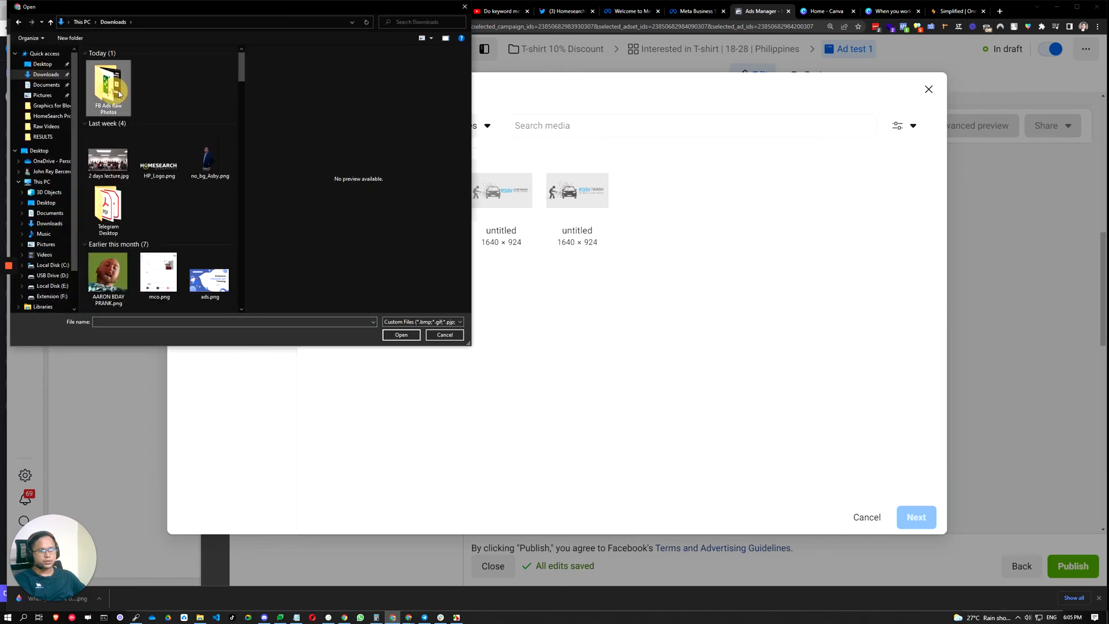
{"action": "double_click", "coordinate": [128, 92]}
{"action": "left_click", "coordinate": [161, 81]}
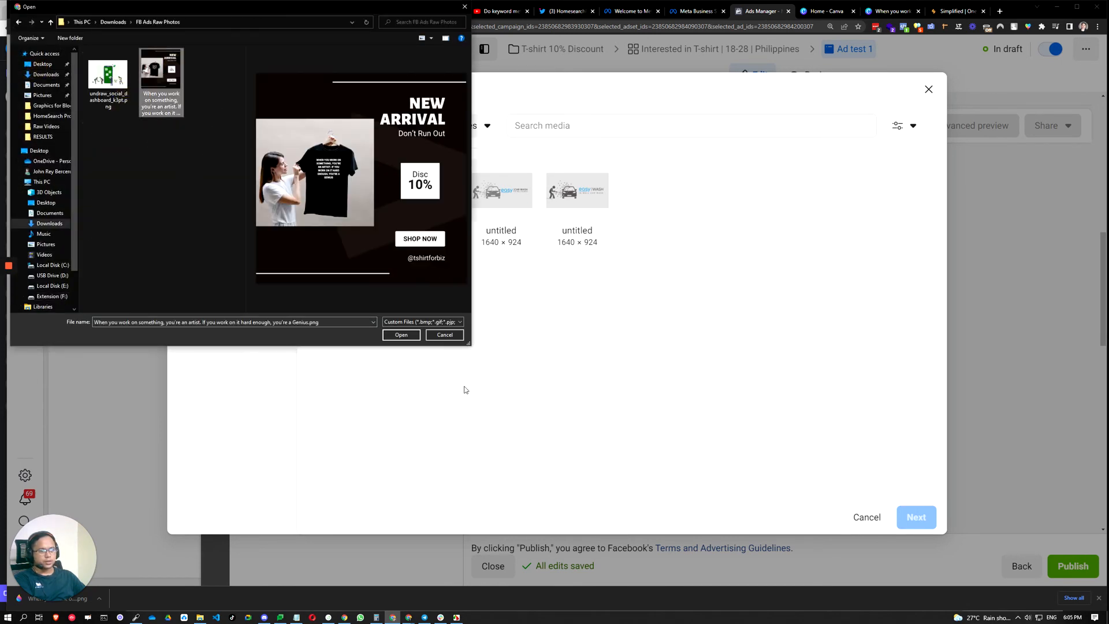
{"action": "left_click", "coordinate": [401, 335]}
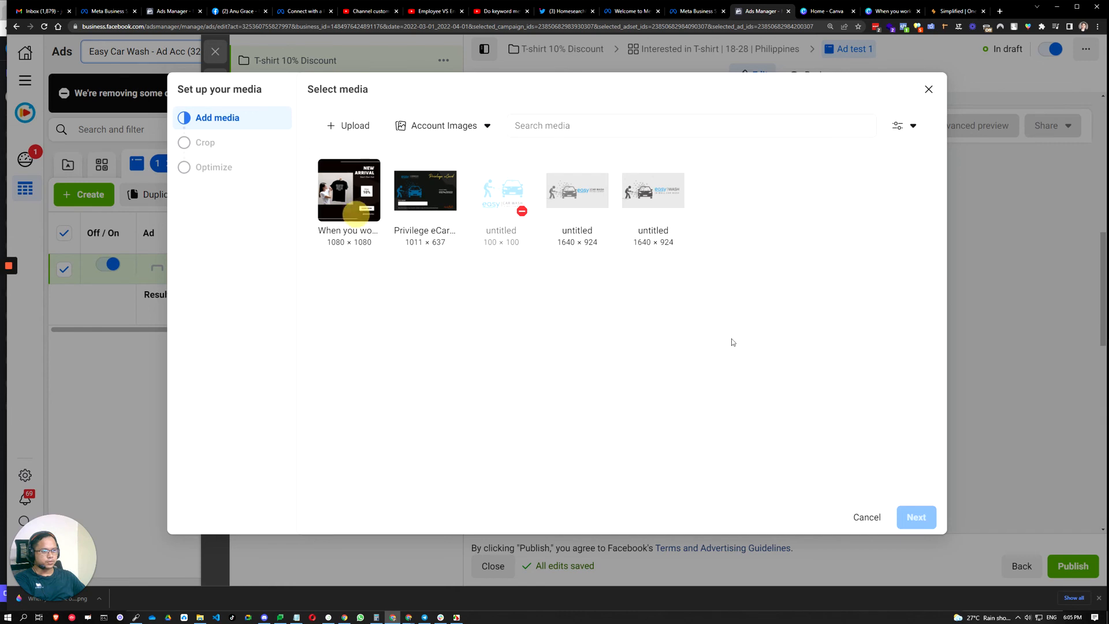
Use the uploaded 1080 × 1080 T-shirt image as the ad media, keeping the recommended crops for all placements
{"action": "left_click", "coordinate": [350, 191]}
{"action": "left_click", "coordinate": [916, 517]}
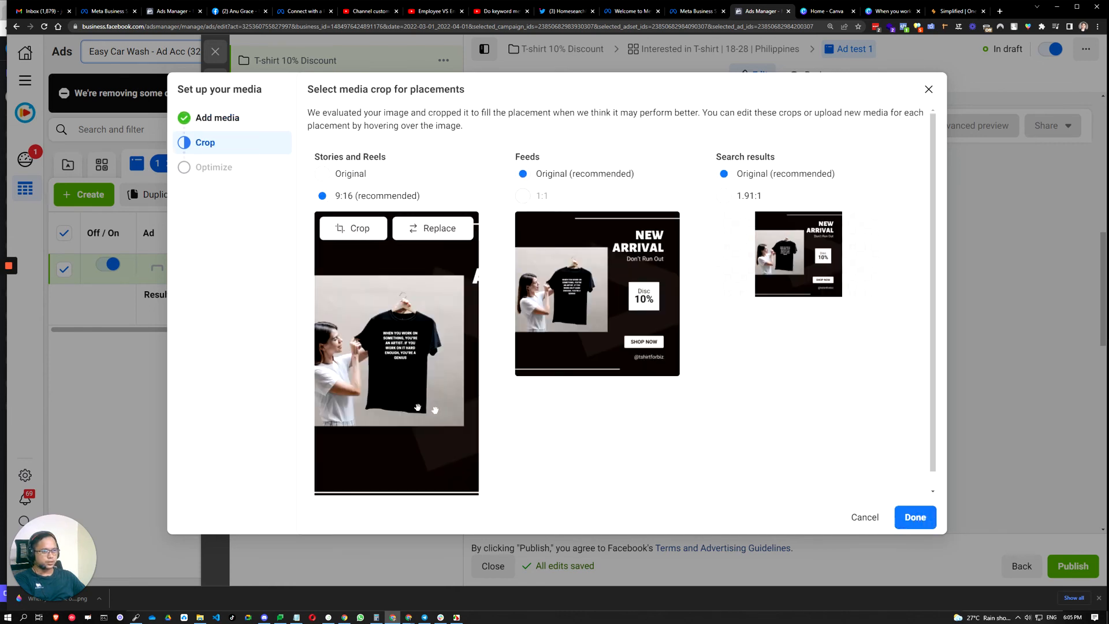
{"action": "mouse_move", "coordinate": [599, 302]}
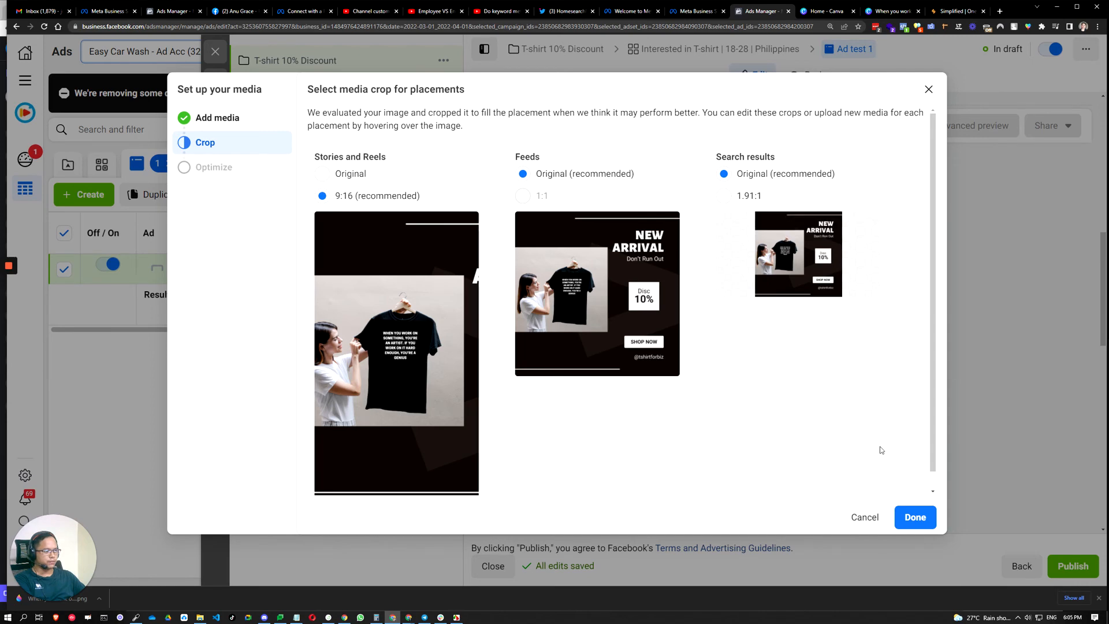
{"action": "left_click", "coordinate": [918, 520]}
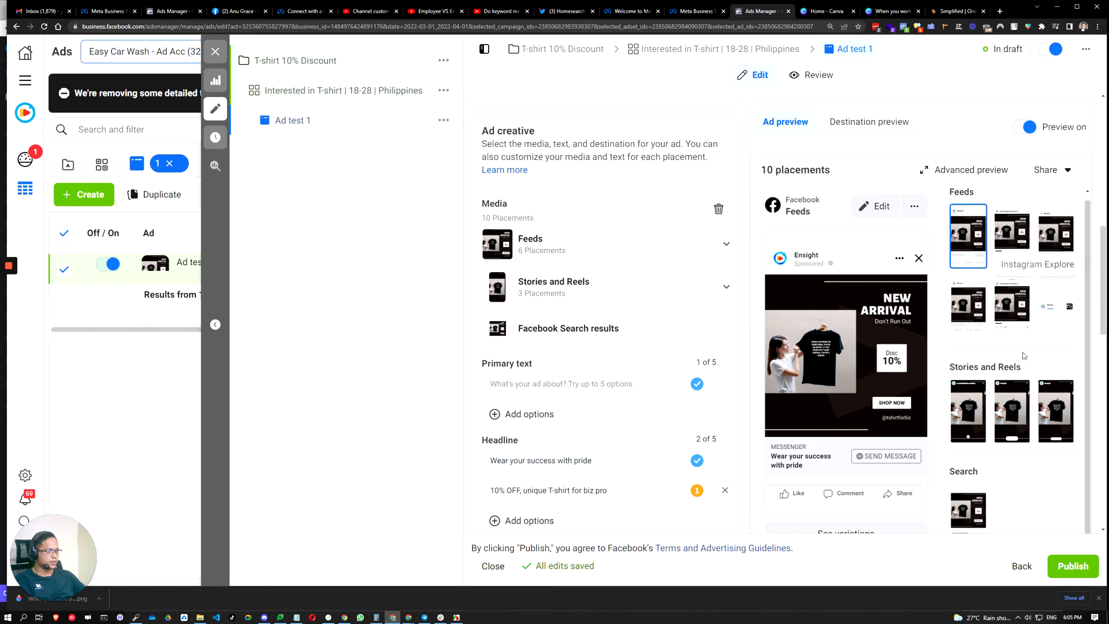
Copy the generated result starting "Looking sharp is a must in the business world." from Simplified into Ad test 1's primary text in Ads Manager
{"action": "left_click", "coordinate": [540, 377]}
{"action": "left_click", "coordinate": [954, 11]}
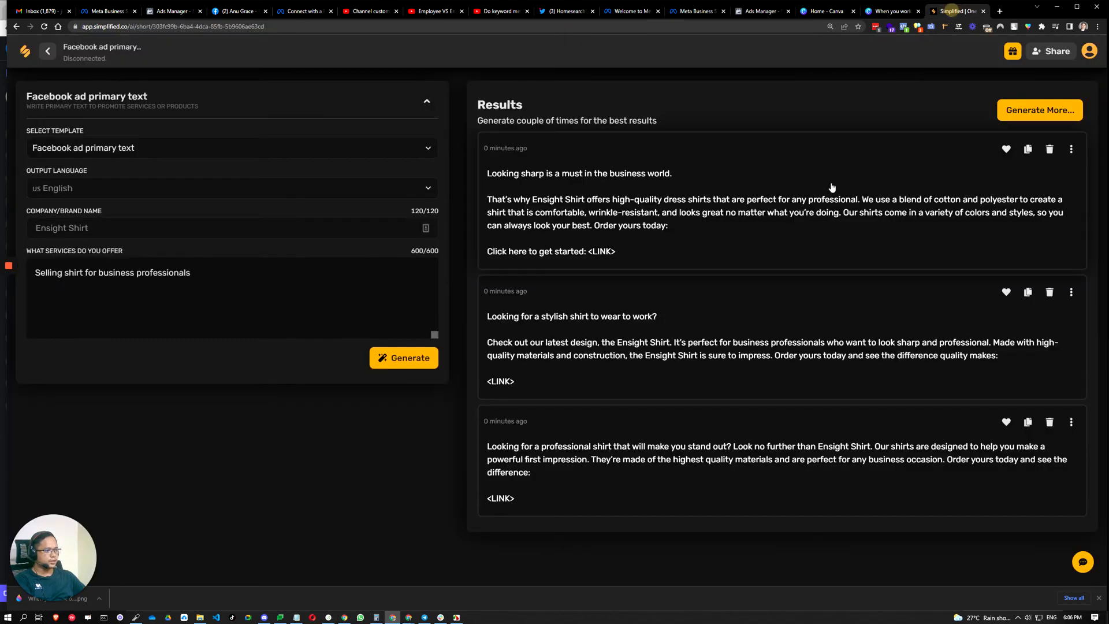
{"action": "left_click", "coordinate": [1028, 149]}
{"action": "scroll", "coordinate": [780, 208], "scroll_direction": "down", "scroll_amount": 1}
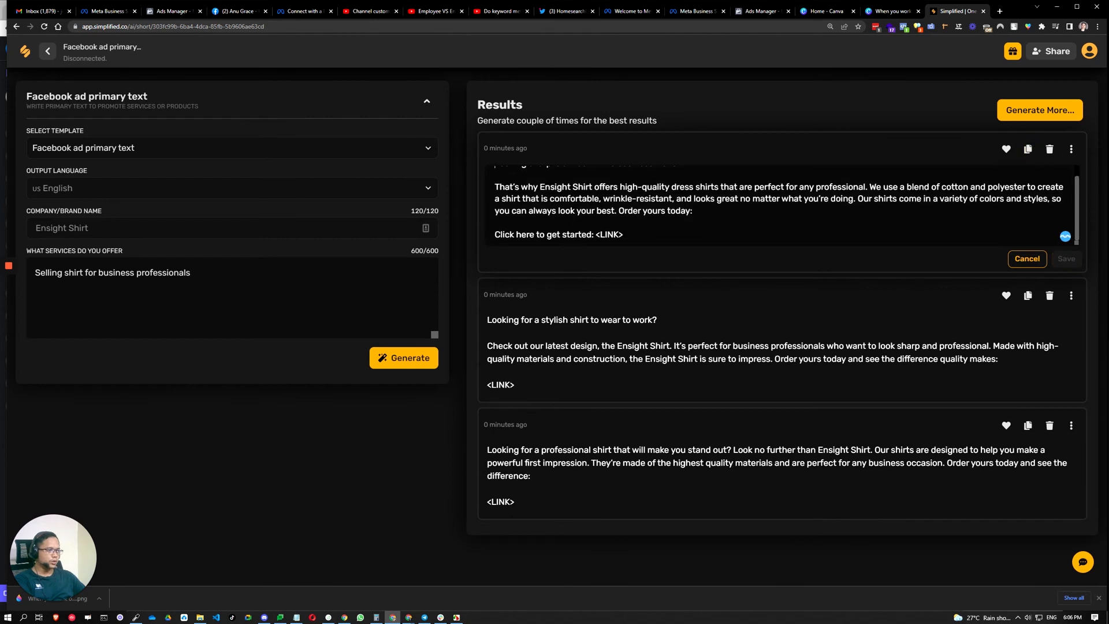
{"action": "scroll", "coordinate": [779, 205], "scroll_direction": "up", "scroll_amount": 1}
{"action": "scroll", "coordinate": [779, 205], "scroll_direction": "down", "scroll_amount": 1}
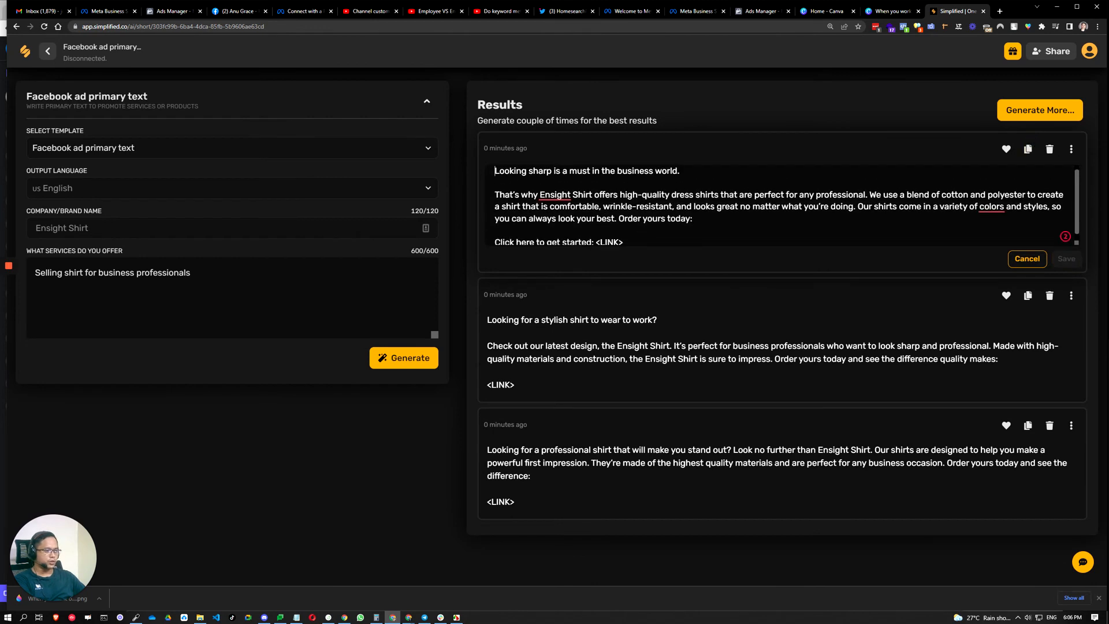
{"action": "scroll", "coordinate": [779, 205], "scroll_direction": "up", "scroll_amount": 1}
{"action": "scroll", "coordinate": [780, 205], "scroll_direction": "down", "scroll_amount": 1}
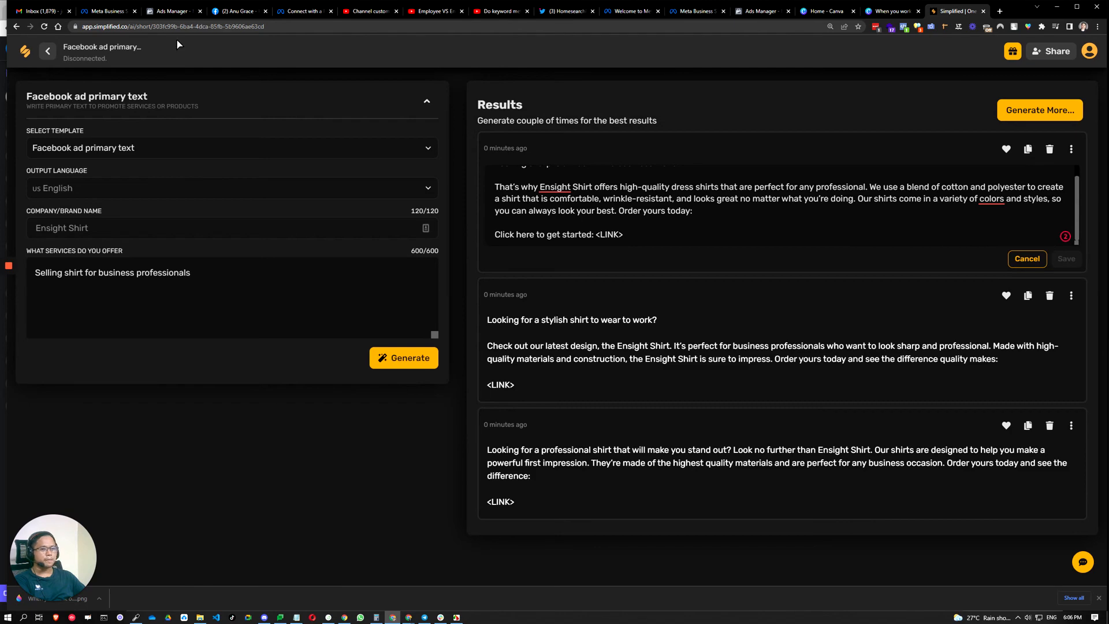
{"action": "left_click", "coordinate": [761, 11]}
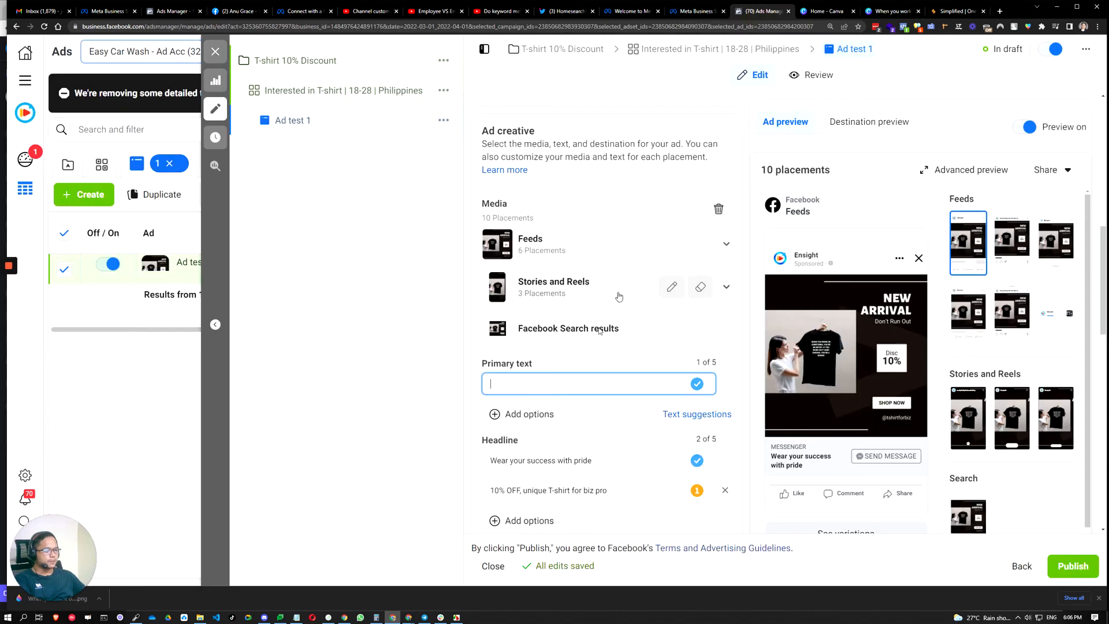
{"action": "type", "text": "Looking sharp is a must in the business world.  That's why Ensight Shirt offers high-quality dress shirts that are perfect for any professional. We use a blend of cotton and polyester to create a shirt that is comfortable, wrinkle-resistant, and looks great no matter what you're doing. Our shirts come in a variety of colors and styles, so you can always look your best. Order yours today:  Click here to get started: <LINK>"}
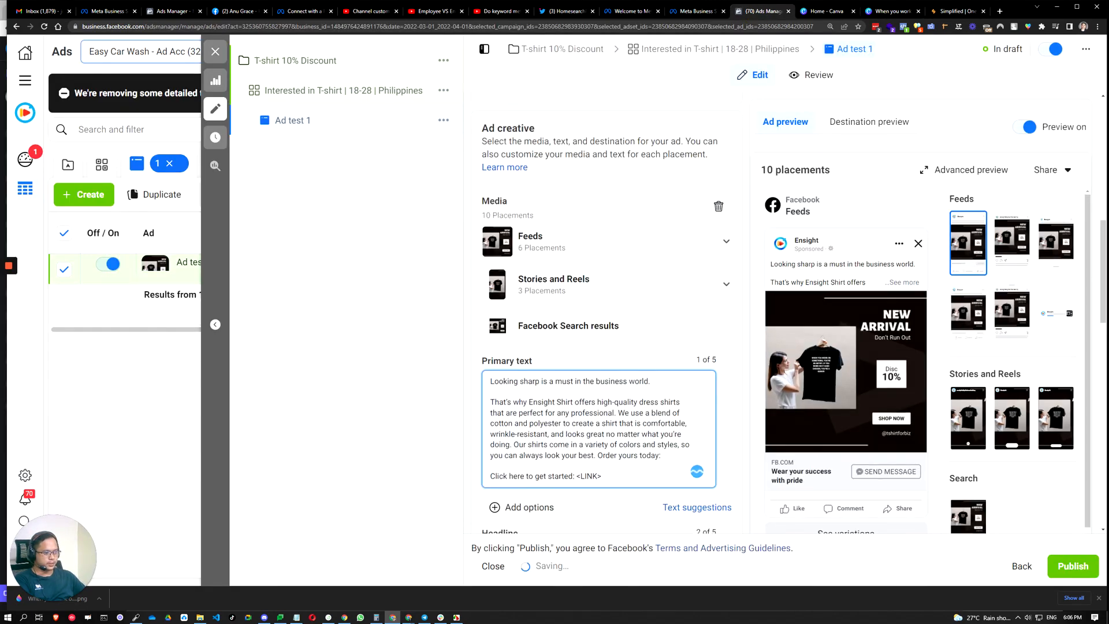
Select the <LINK> placeholder after "Click here to get started:" in the primary text
{"action": "scroll", "coordinate": [603, 420], "scroll_direction": "down", "scroll_amount": 2}
{"action": "left_click_drag", "start_coordinate": [602, 392], "coordinate": [575, 392]}
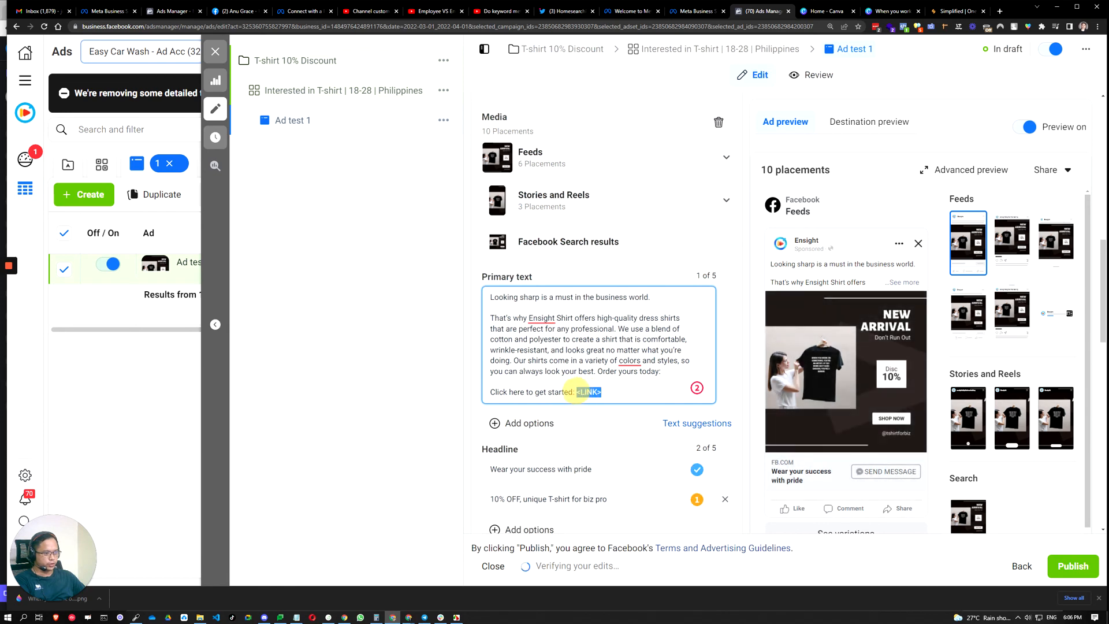
{"action": "left_click", "coordinate": [634, 399]}
{"action": "left_click", "coordinate": [611, 391]}
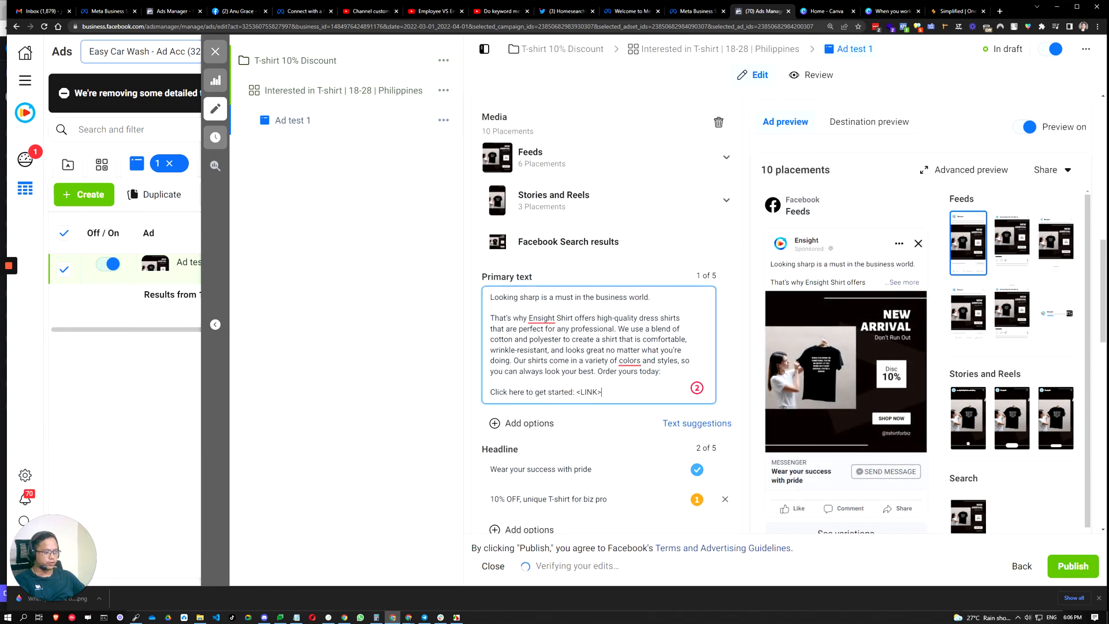
{"action": "left_click_drag", "start_coordinate": [605, 391], "coordinate": [576, 392]}
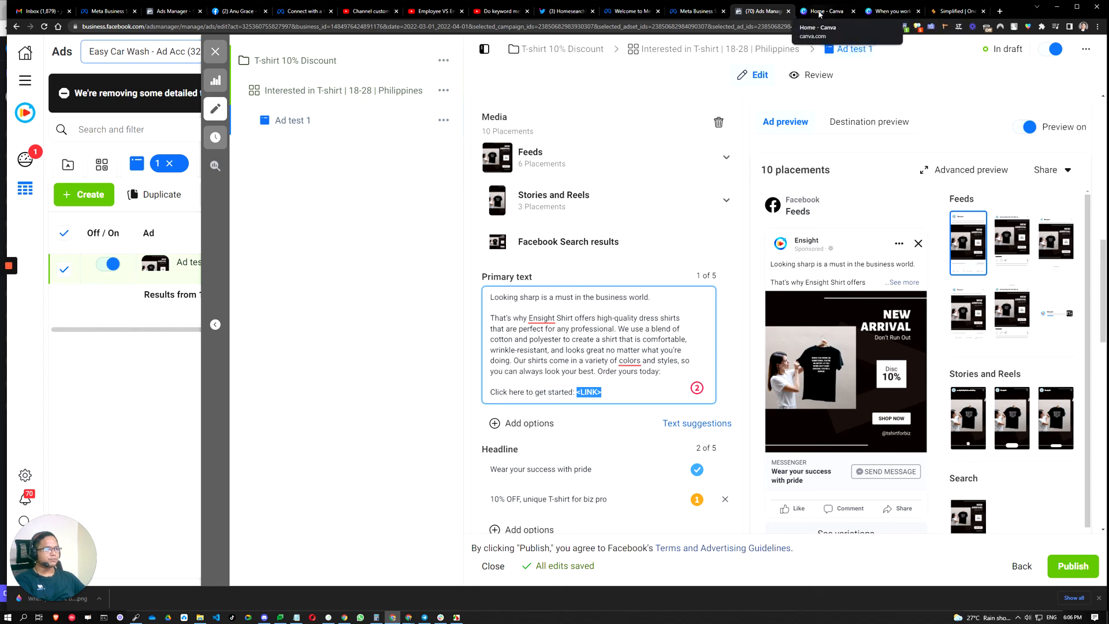
Switch to the Meta Business Suite home page and load facebook.com in its place
{"action": "left_click", "coordinate": [698, 11]}
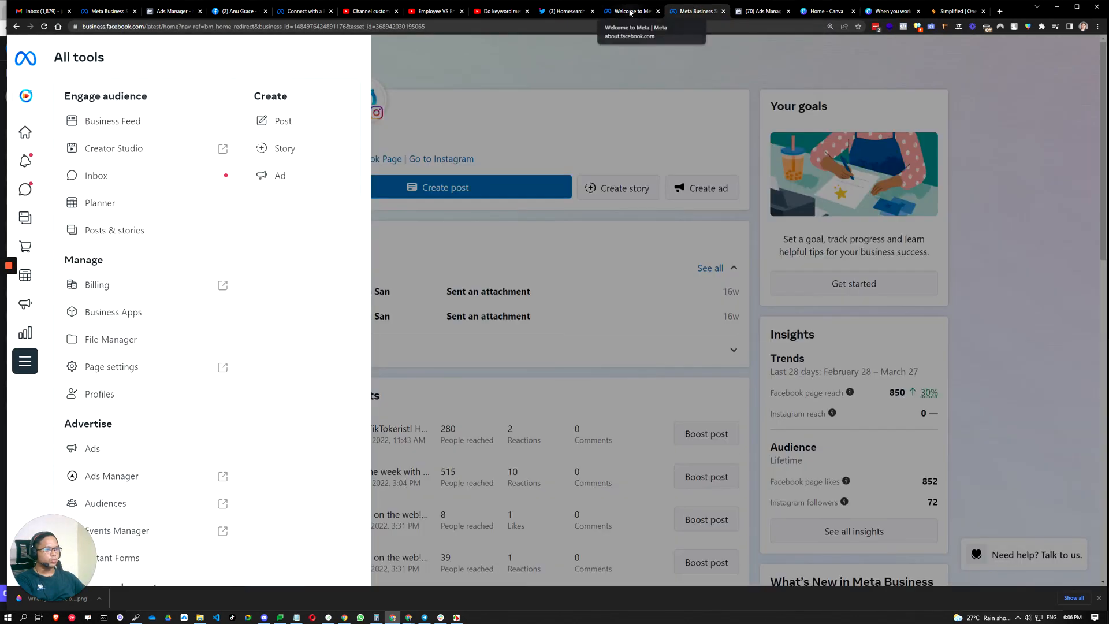
{"action": "left_click", "coordinate": [631, 11]}
{"action": "left_click", "coordinate": [699, 10]}
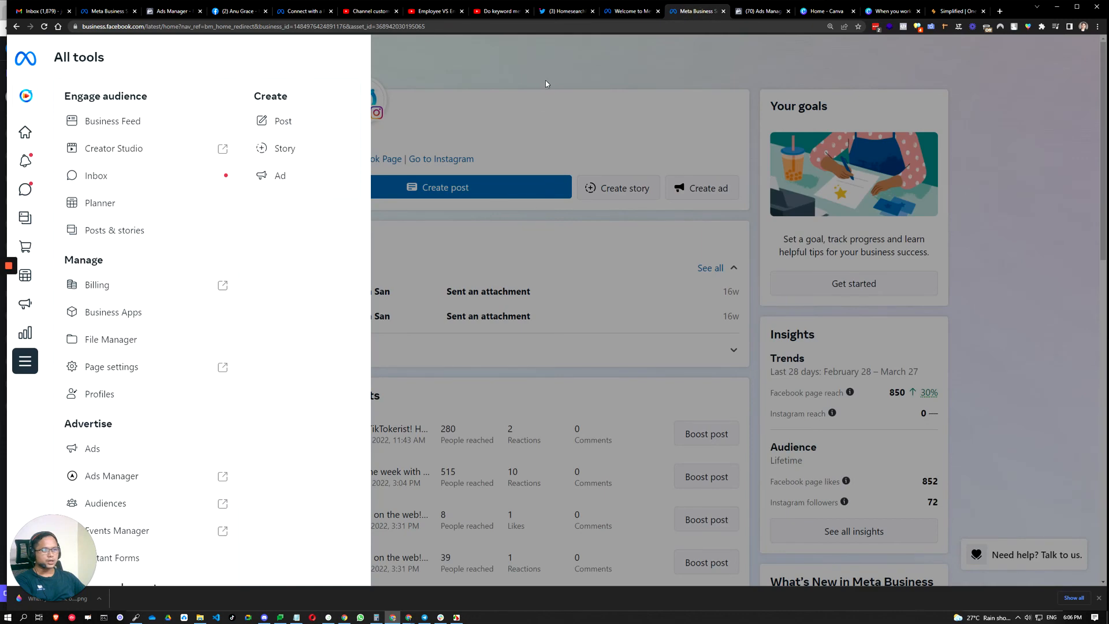
{"action": "left_click", "coordinate": [491, 101]}
{"action": "left_click_drag", "start_coordinate": [333, 27], "coordinate": [329, 28]}
{"action": "type", "text": "face"}
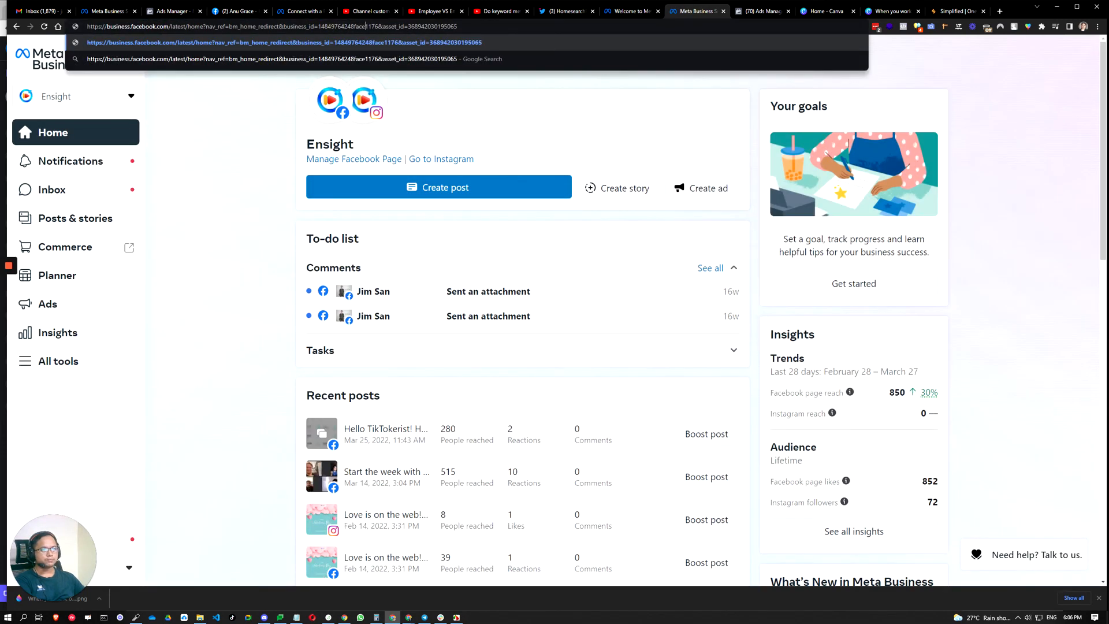
{"action": "key", "text": "ctrl+a"}
{"action": "type", "text": "facebook.com"}
{"action": "key", "text": "Return"}
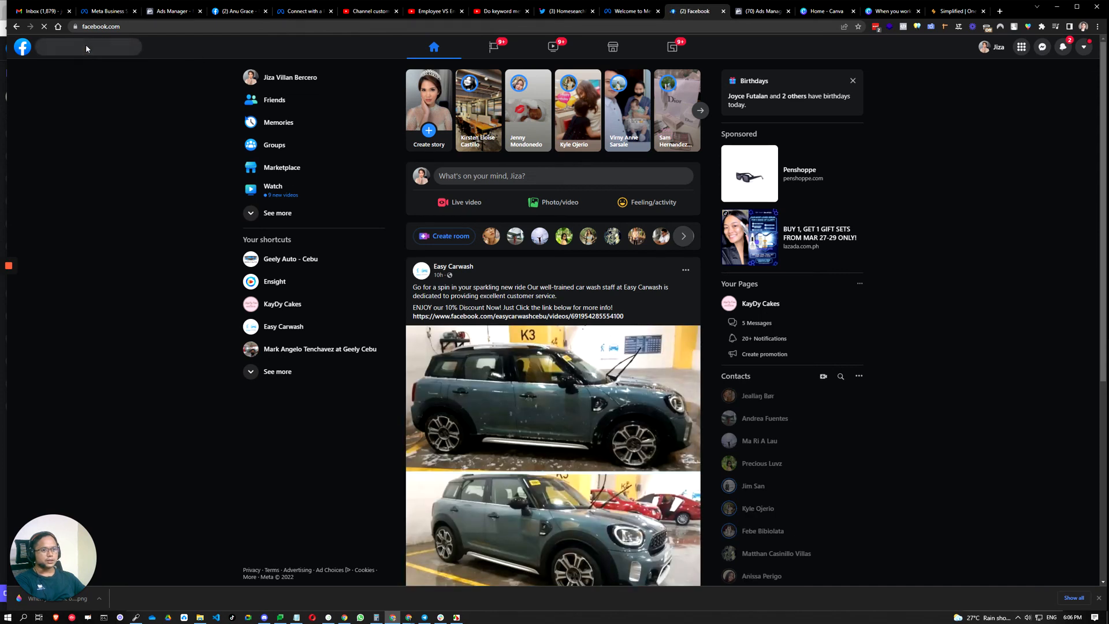
Search Facebook for "ensight" and open the settings of the Ensight social media agency page
{"action": "left_click", "coordinate": [87, 48]}
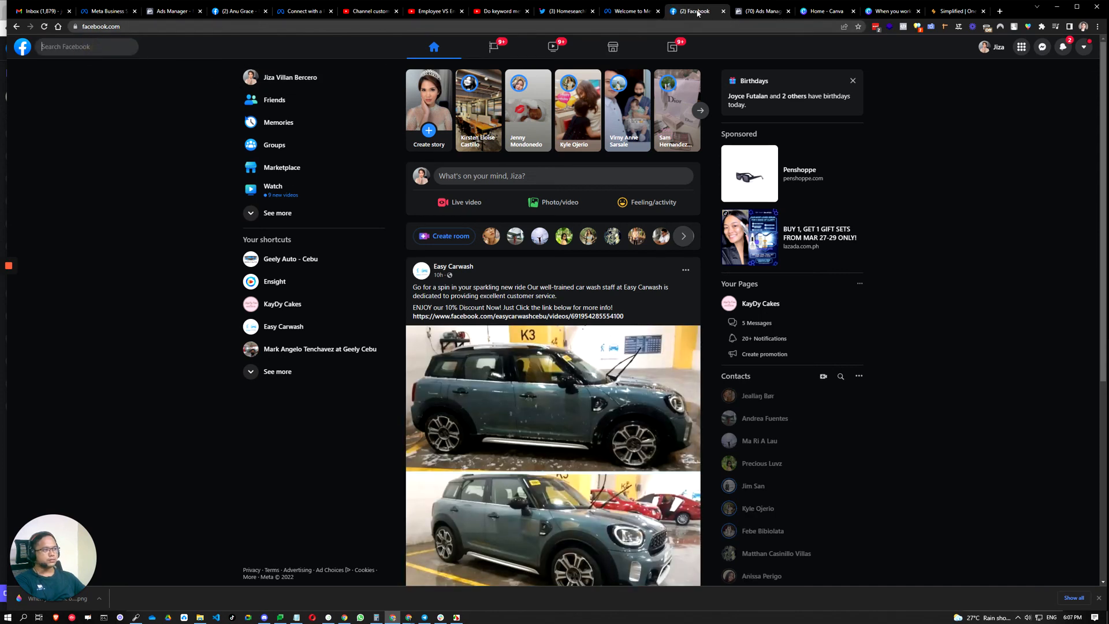
{"action": "type", "text": "ensight"}
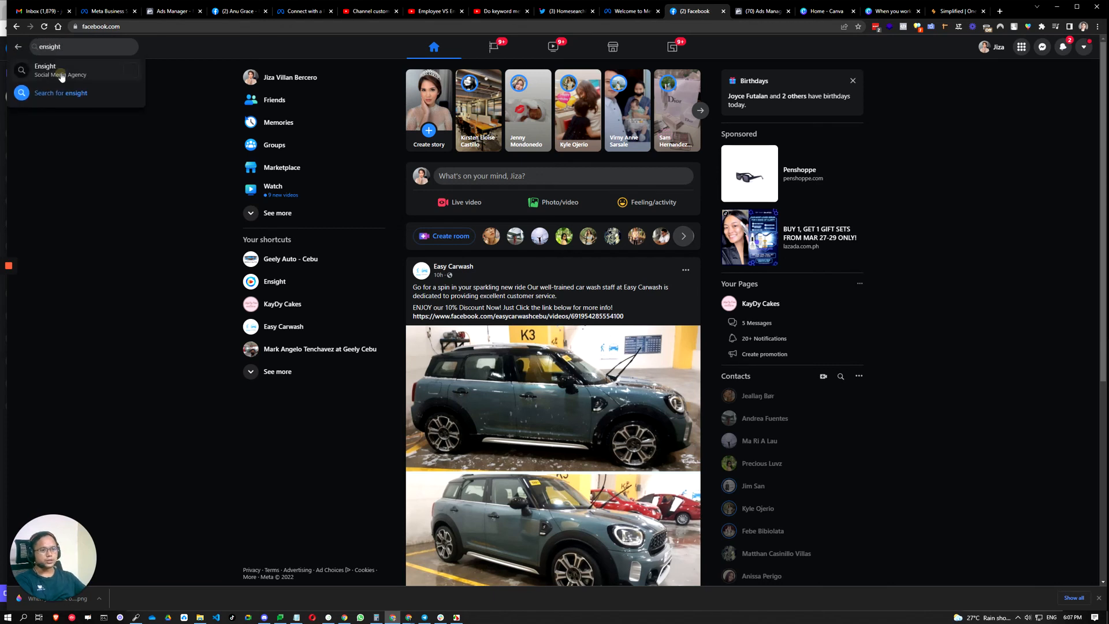
{"action": "left_click", "coordinate": [61, 76]}
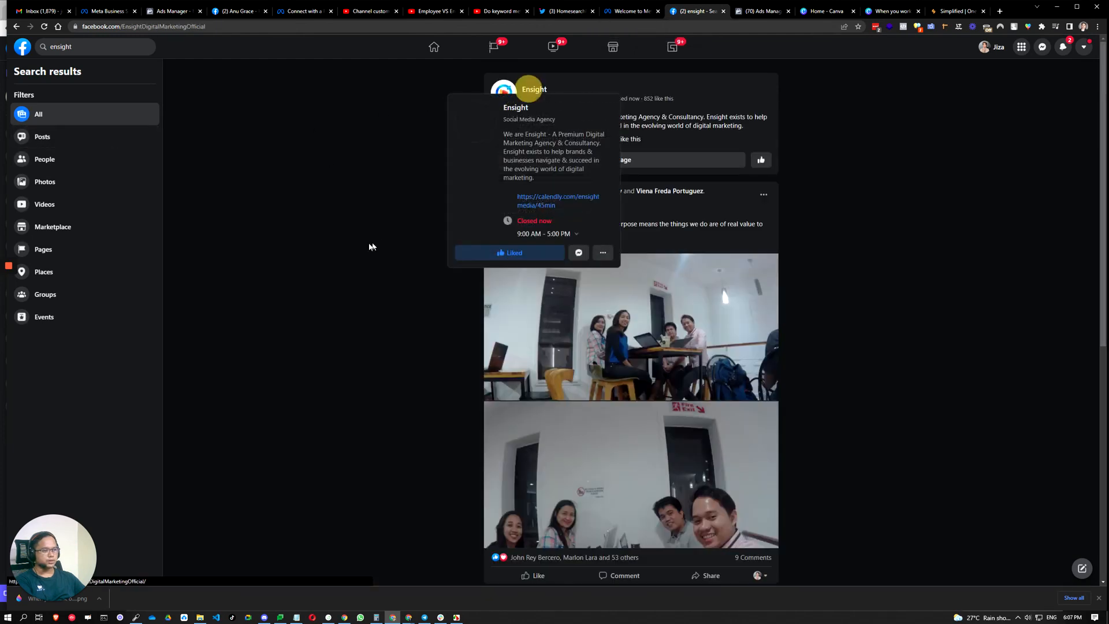
{"action": "left_click", "coordinate": [537, 91]}
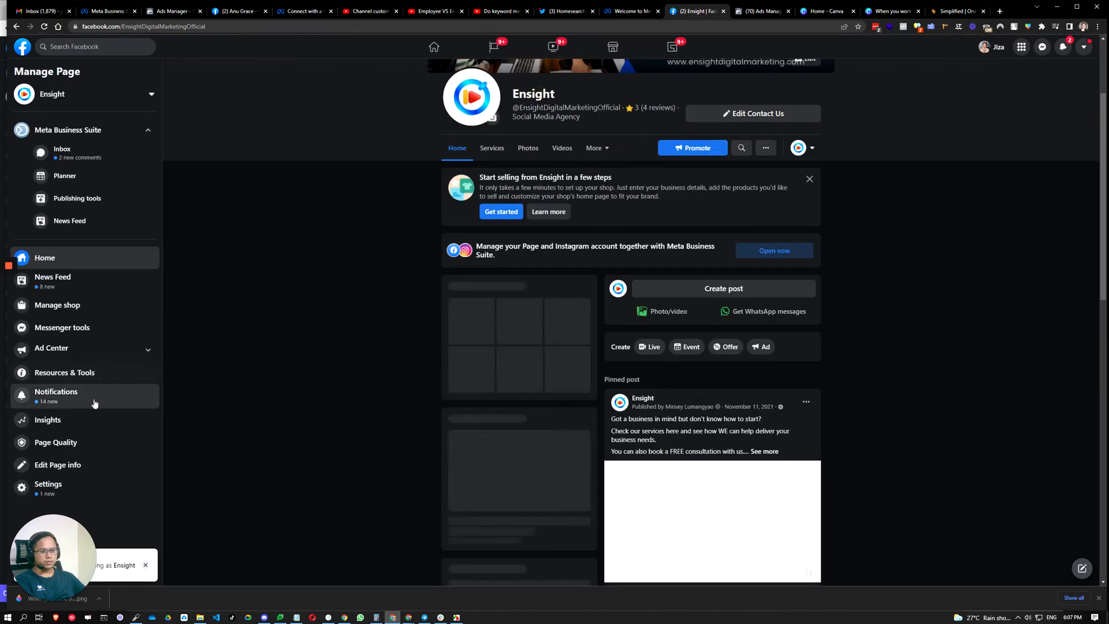
{"action": "left_click", "coordinate": [48, 485]}
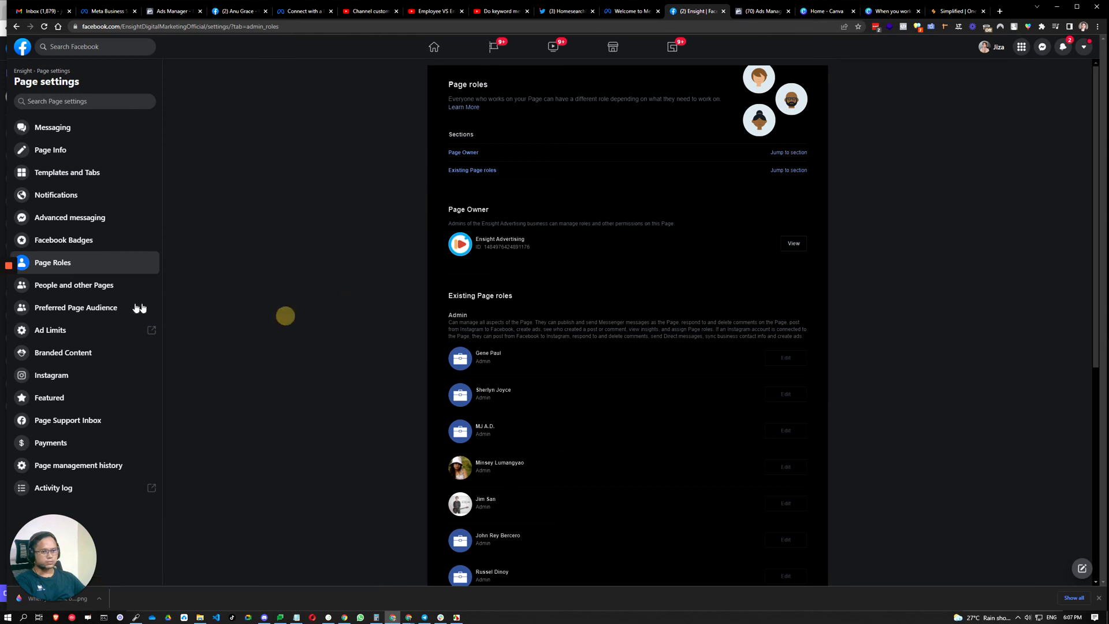
Copy the Messenger link from the Ensight page's Messaging settings
{"action": "left_click", "coordinate": [58, 137]}
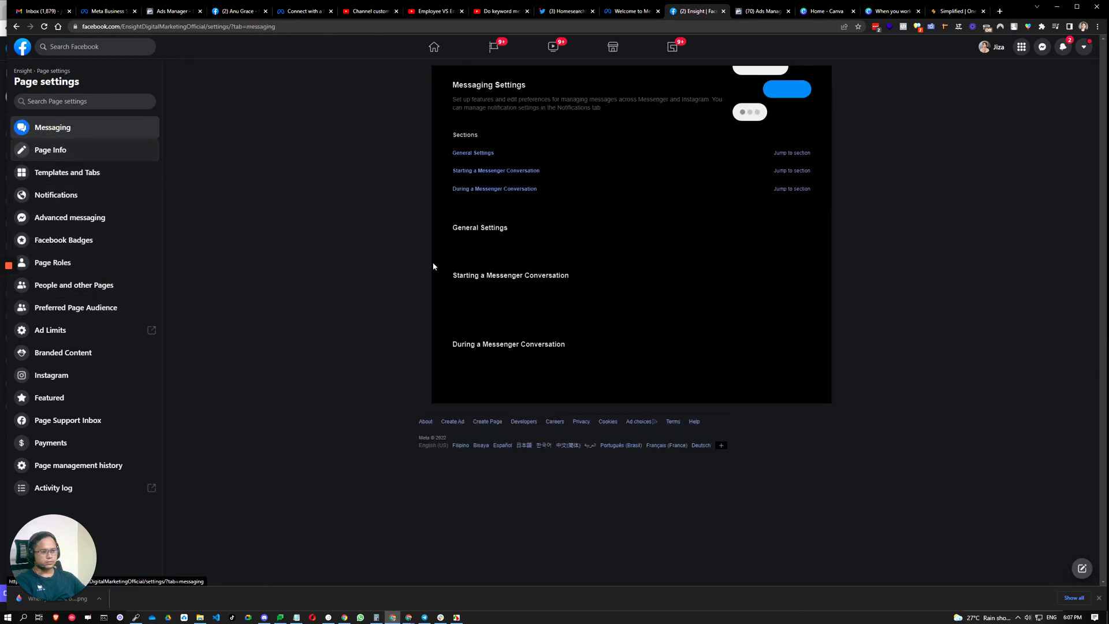
{"action": "left_click", "coordinate": [341, 299]}
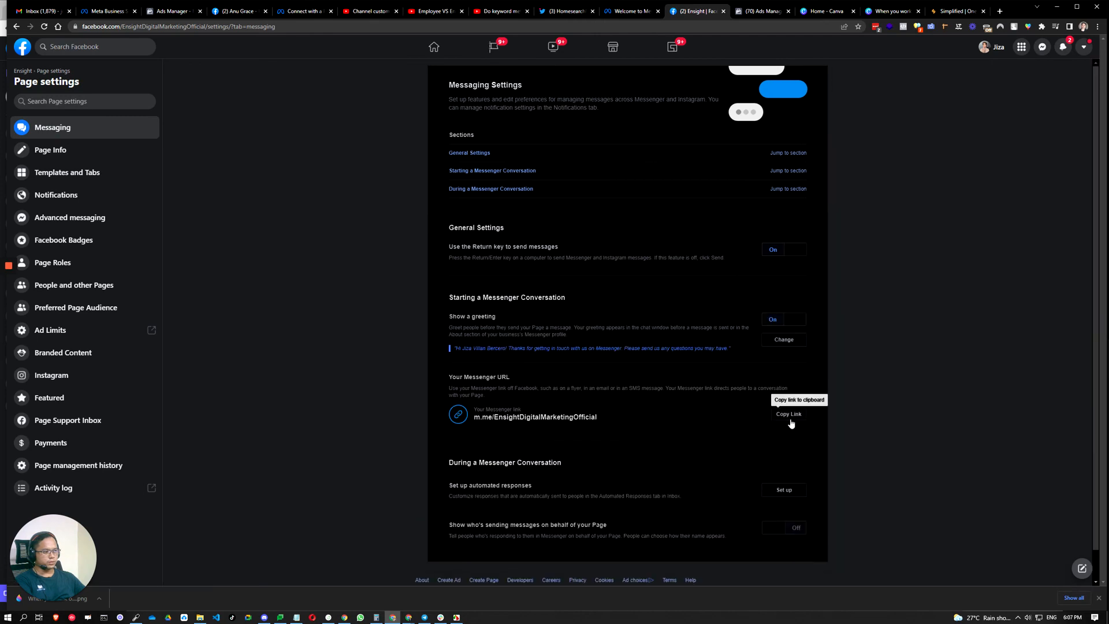
{"action": "left_click", "coordinate": [875, 408]}
Switch back to Ads Manager and replace the <LINK> placeholder in the primary text with m.me/EnsightDigitalMarketingOfficial
{"action": "left_click", "coordinate": [950, 11]}
{"action": "left_click", "coordinate": [902, 10]}
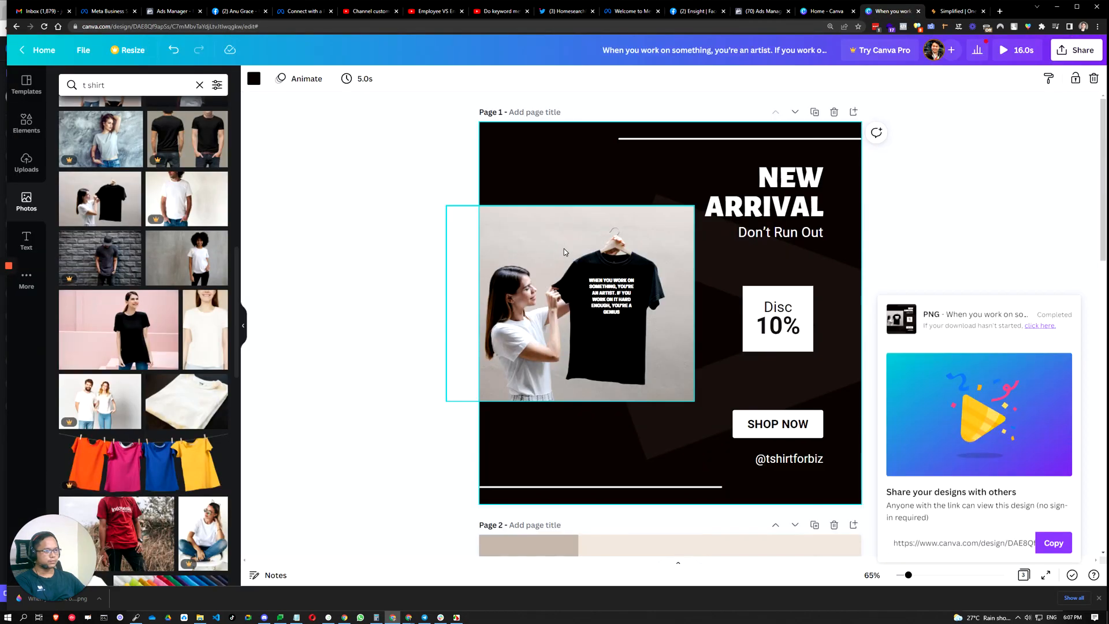
{"action": "left_click", "coordinate": [760, 11]}
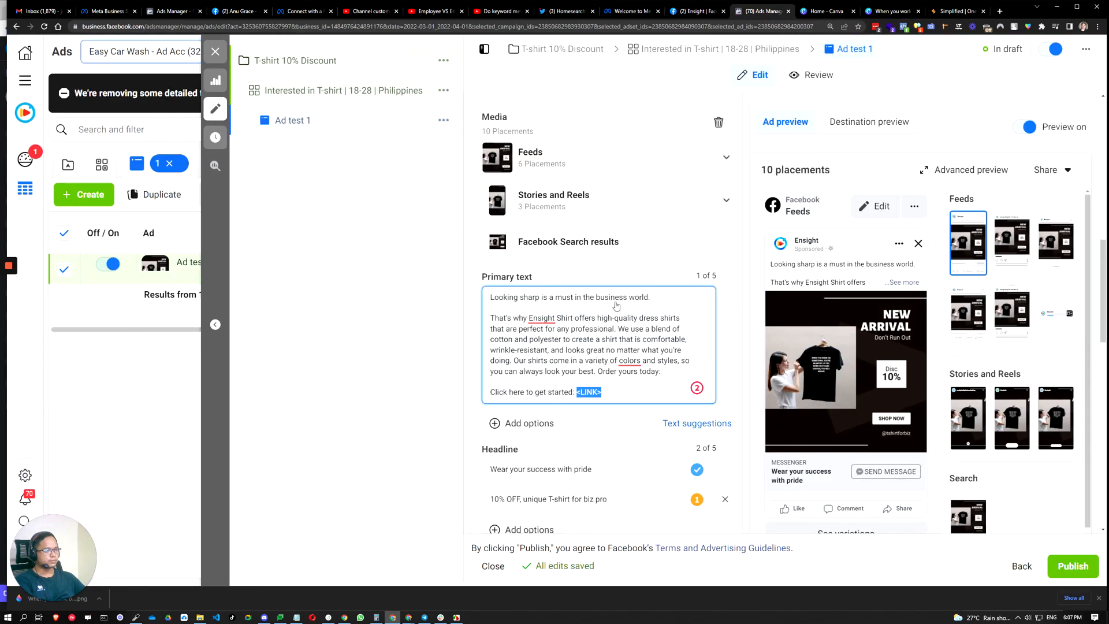
{"action": "left_click", "coordinate": [606, 393]}
{"action": "left_click_drag", "start_coordinate": [604, 393], "coordinate": [578, 394]}
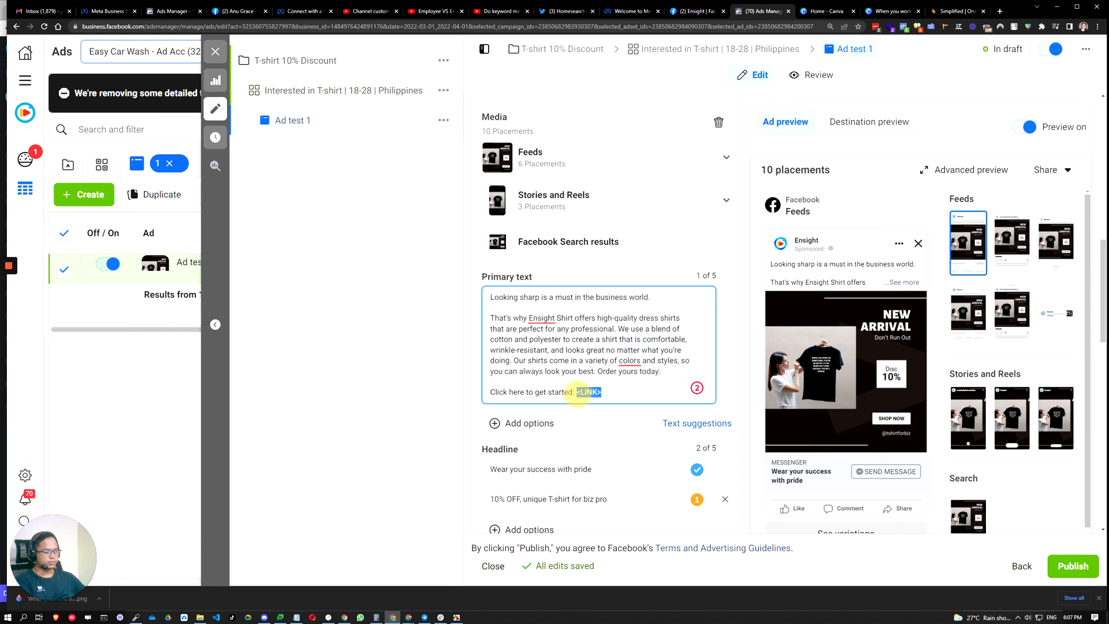
{"action": "key", "text": "BackSpace"}
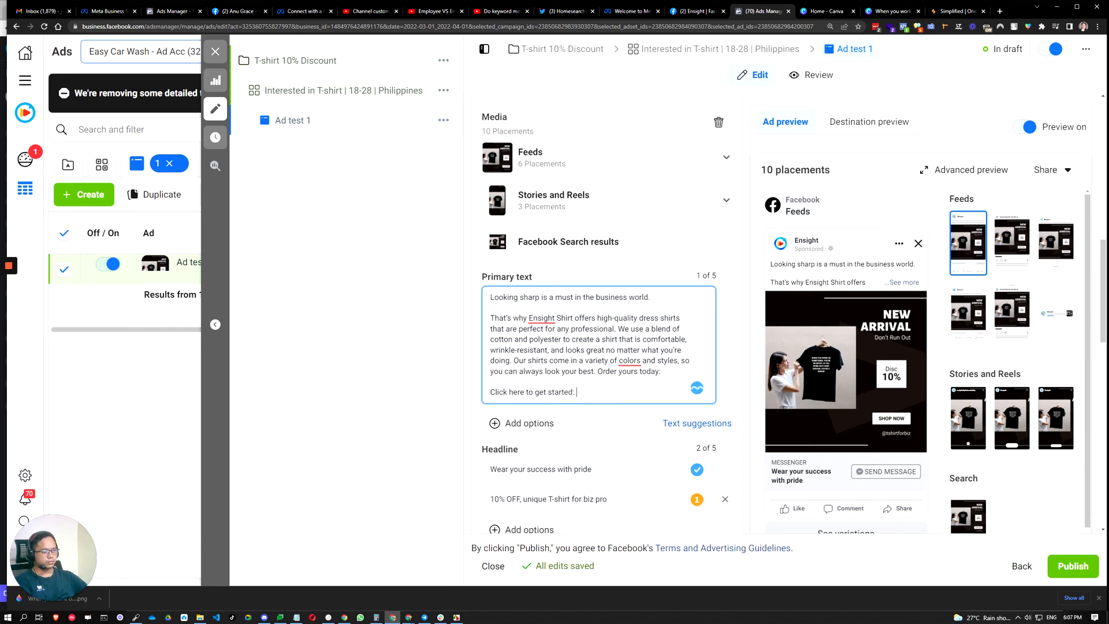
{"action": "type", "text": "m.me/EnsightDigitalMarketingOfficial"}
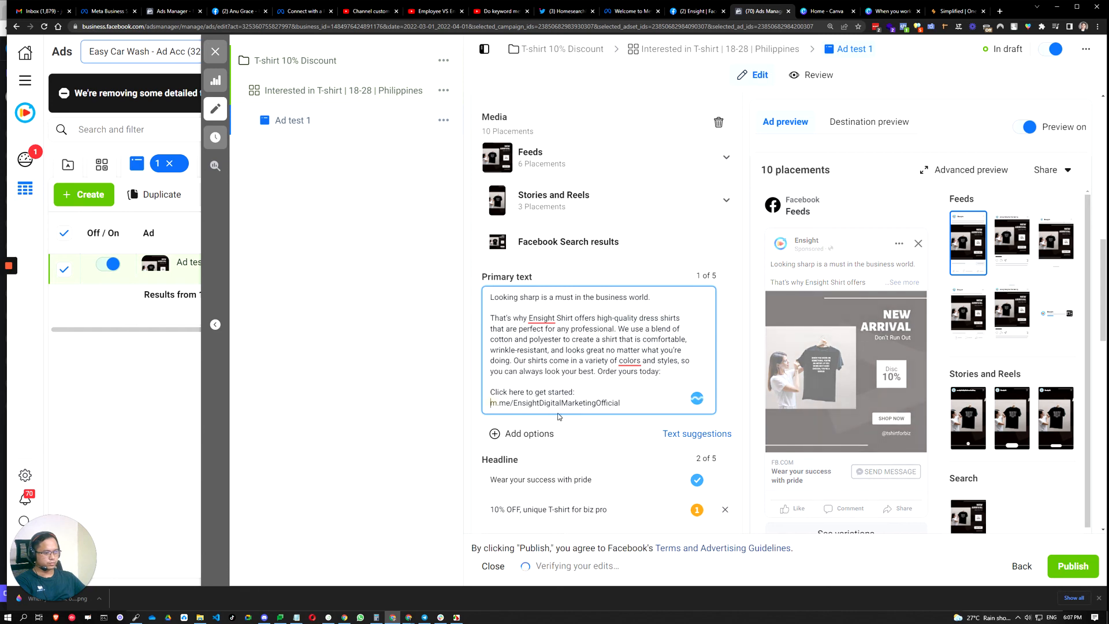
{"action": "left_click", "coordinate": [491, 402]}
{"action": "type", "text": "www."}
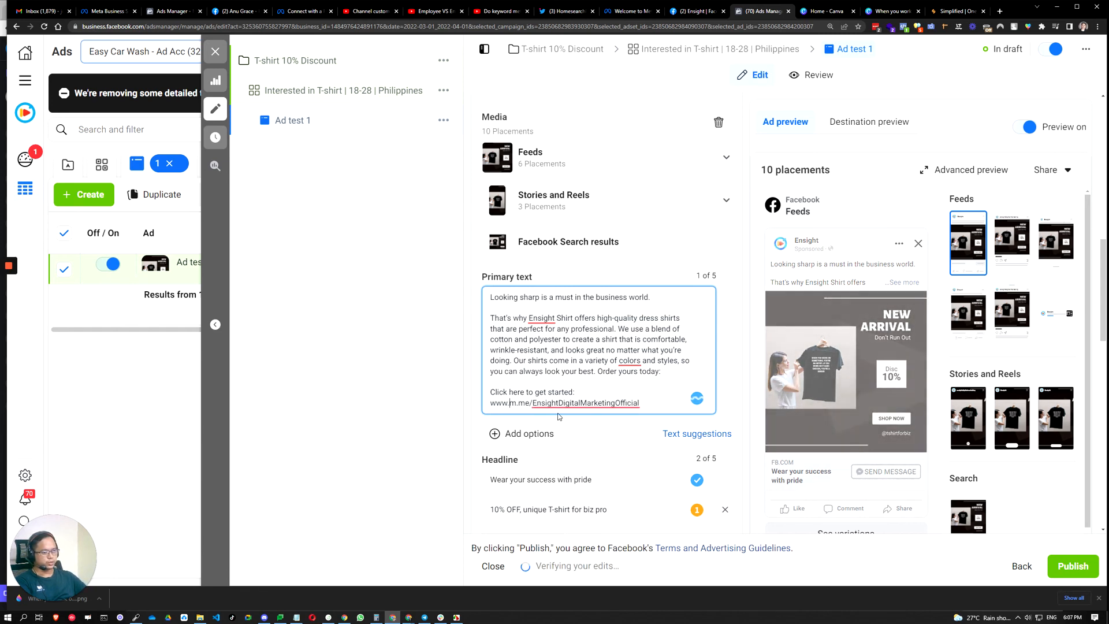
{"action": "left_click", "coordinate": [446, 412]}
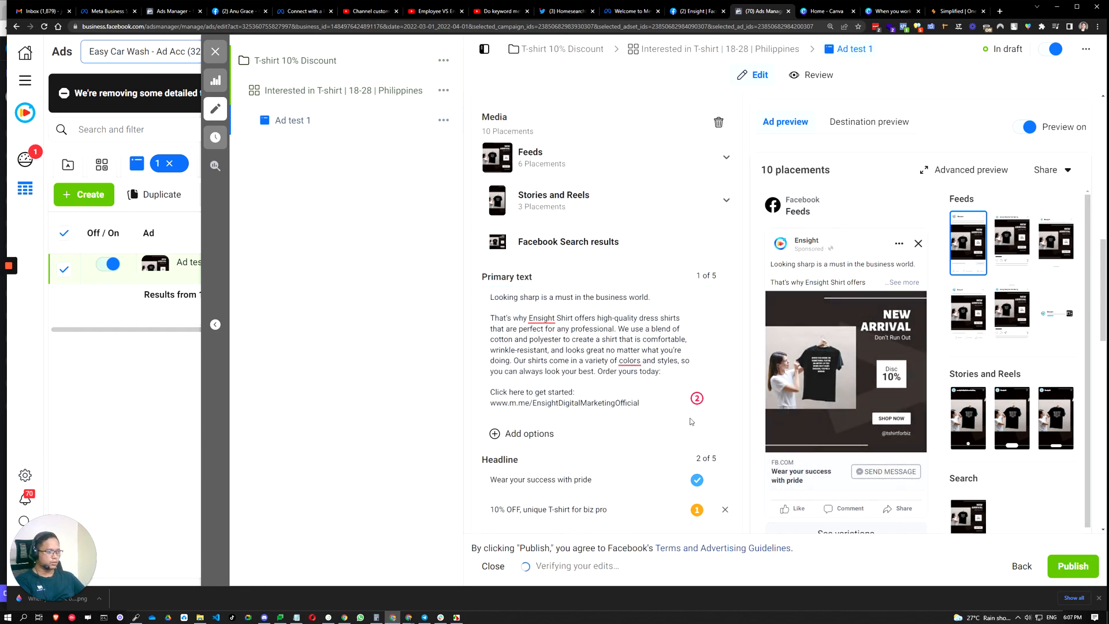
Review Ad test 1's text in the feed preview and its call to action, message template and tracking settings
{"action": "scroll", "coordinate": [692, 398], "scroll_direction": "down", "scroll_amount": 7}
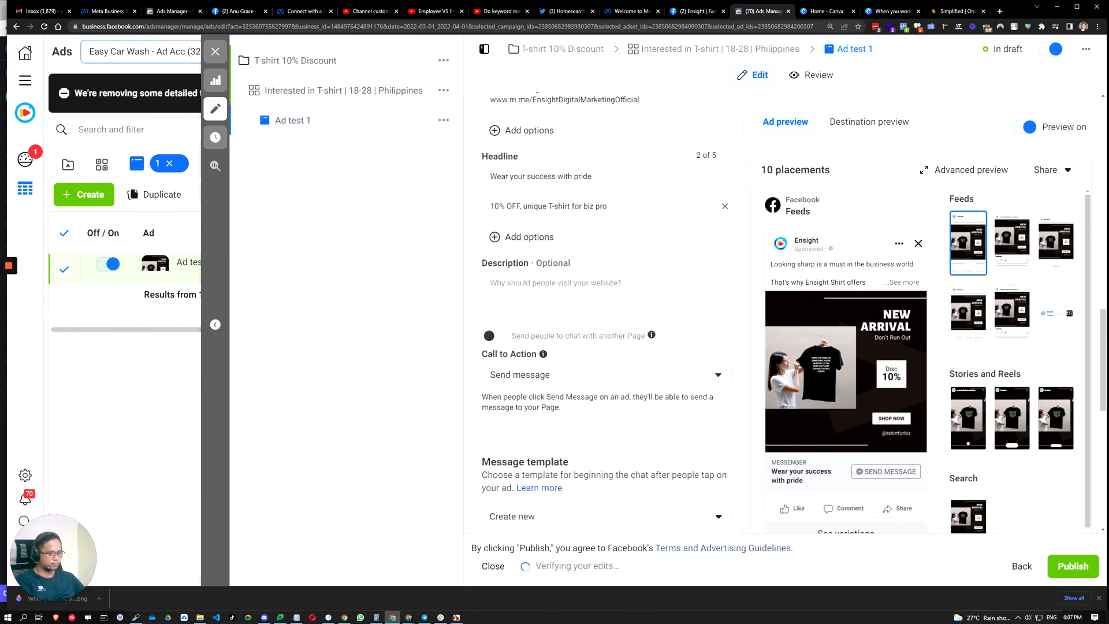
{"action": "scroll", "coordinate": [692, 398], "scroll_direction": "up", "scroll_amount": 5}
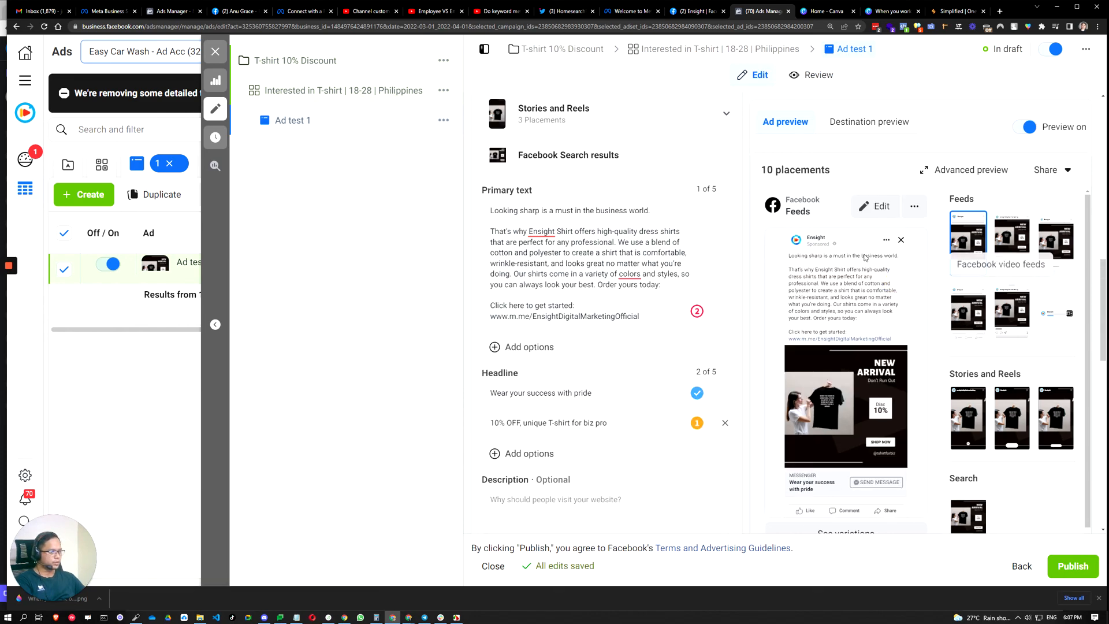
{"action": "scroll", "coordinate": [877, 364], "scroll_direction": "down", "scroll_amount": 1}
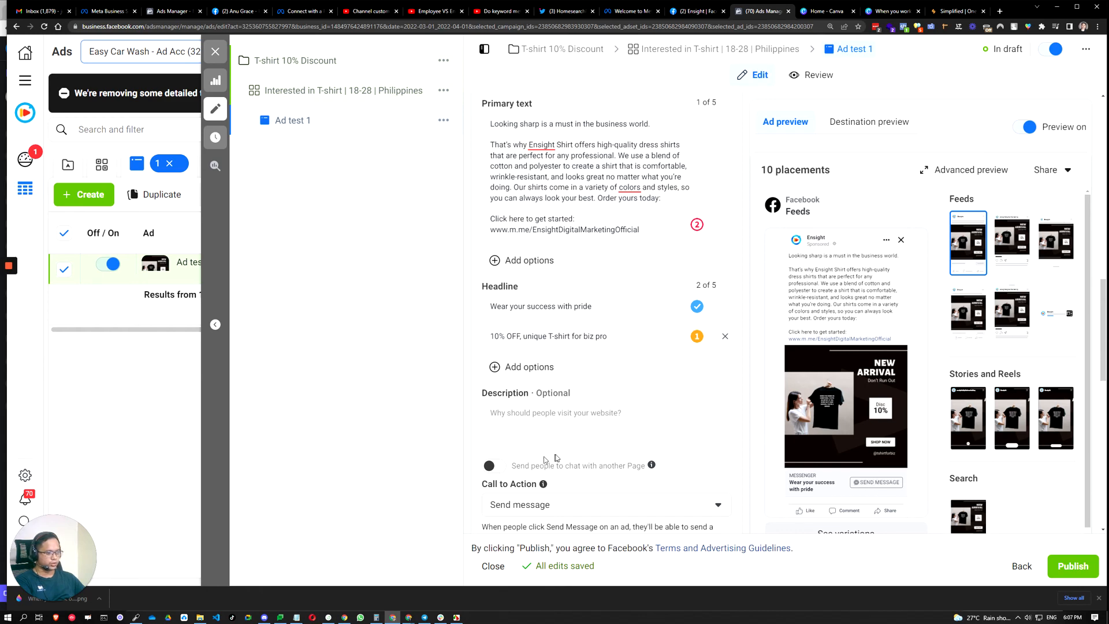
{"action": "scroll", "coordinate": [549, 458], "scroll_direction": "down", "scroll_amount": 7}
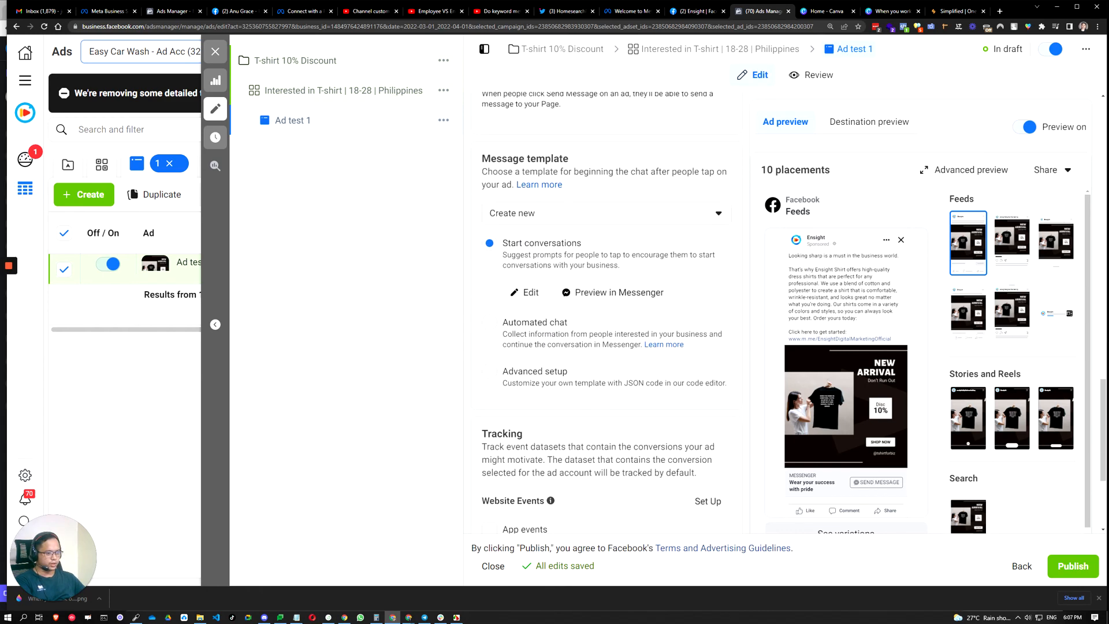
{"action": "scroll", "coordinate": [576, 443], "scroll_direction": "down", "scroll_amount": 2}
{"action": "scroll", "coordinate": [576, 443], "scroll_direction": "up", "scroll_amount": 8}
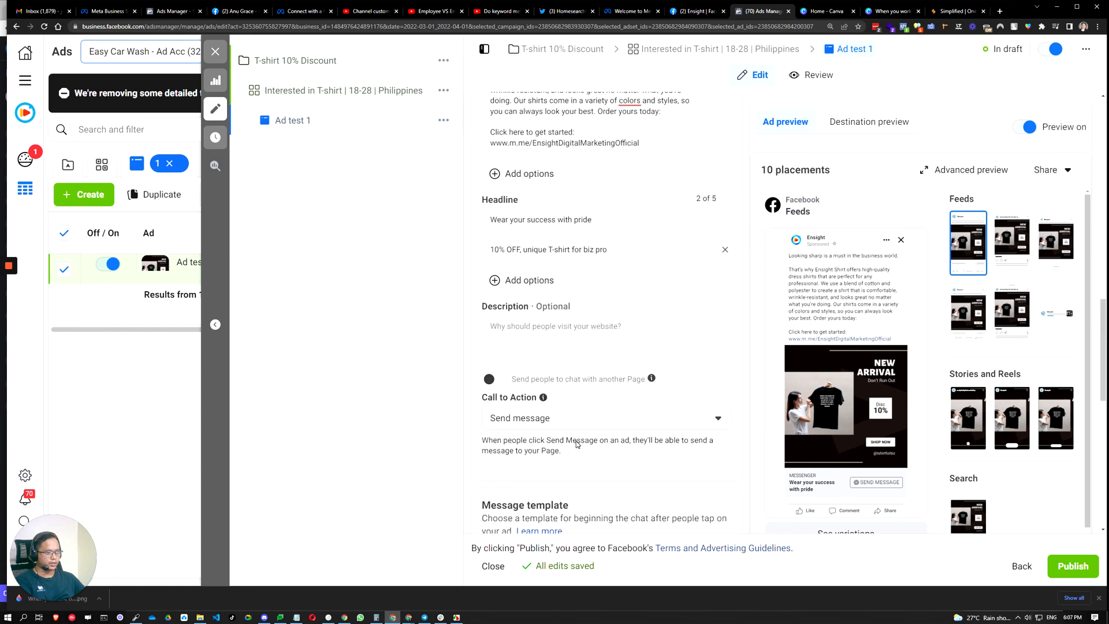
{"action": "scroll", "coordinate": [576, 443], "scroll_direction": "up", "scroll_amount": 2}
Compare the two headlines "Wear your success with pride" and "10% OFF, unique T-shirt for biz pro" with the ad preview
{"action": "left_click_drag", "start_coordinate": [613, 336], "coordinate": [483, 338]}
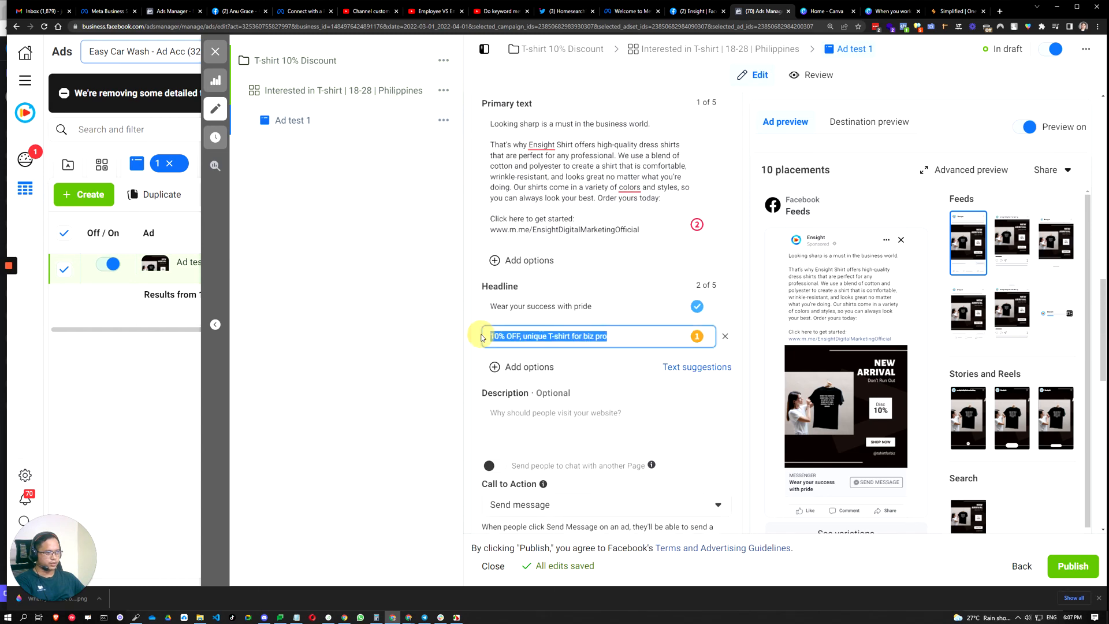
{"action": "left_click", "coordinate": [408, 381]}
{"action": "left_click", "coordinate": [626, 336]}
{"action": "left_click", "coordinate": [385, 370]}
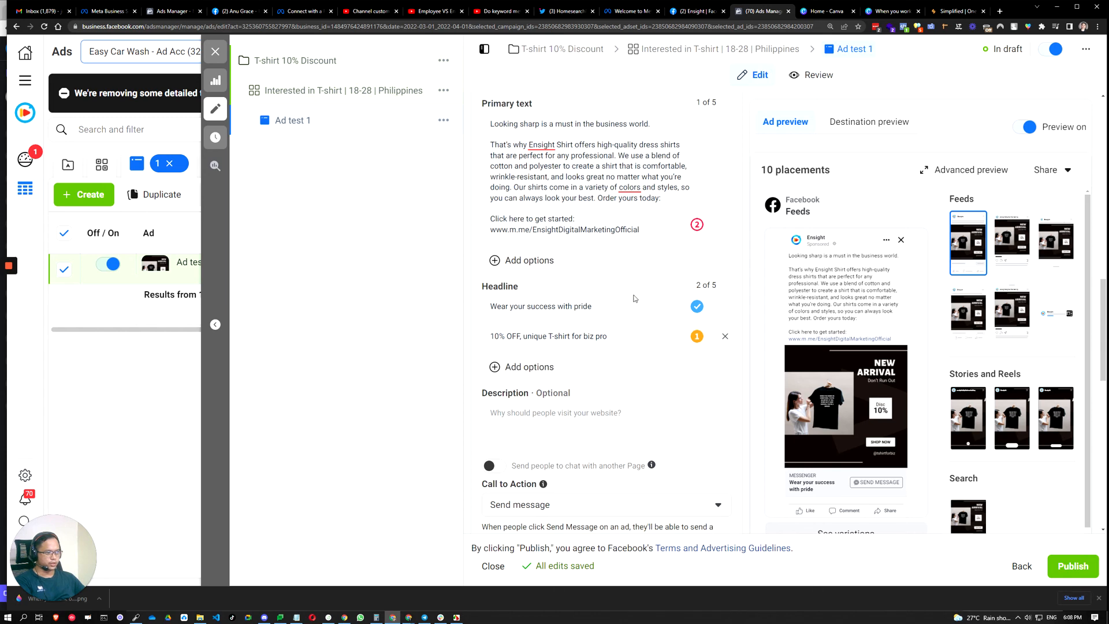
{"action": "left_click", "coordinate": [435, 362]}
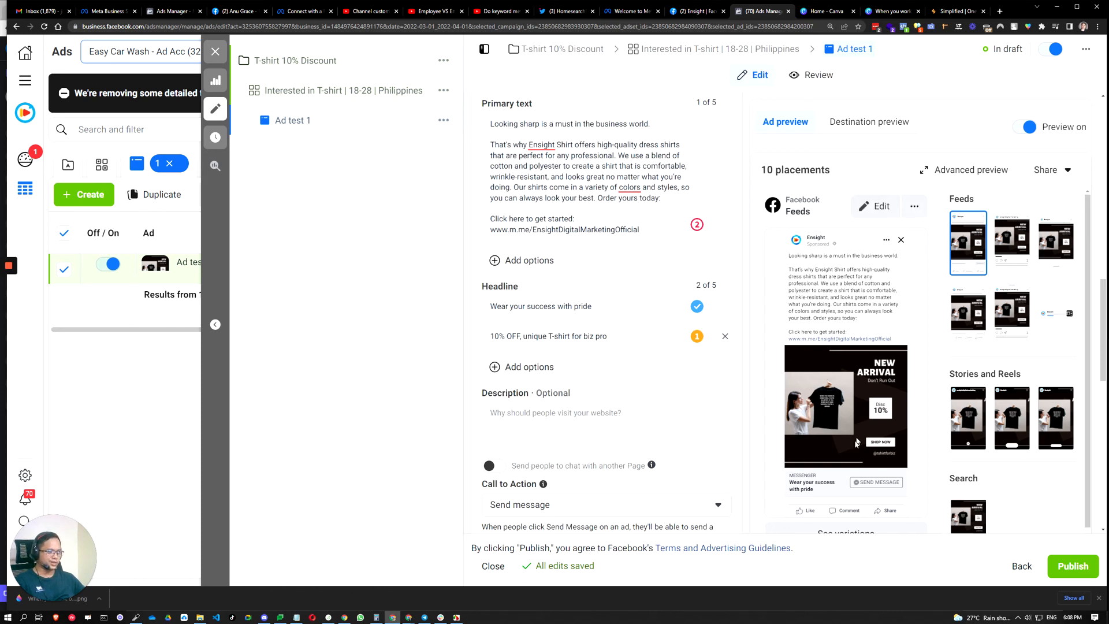
{"action": "left_click", "coordinate": [382, 350]}
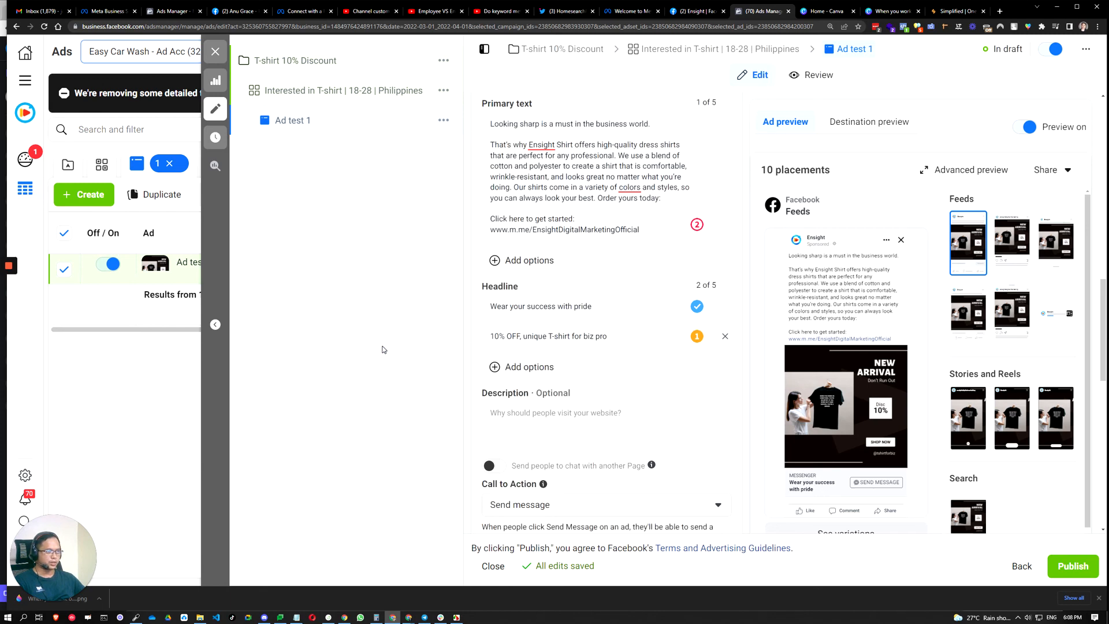
{"action": "left_click_drag", "start_coordinate": [610, 337], "coordinate": [477, 339]}
{"action": "left_click", "coordinate": [445, 317]}
{"action": "left_click_drag", "start_coordinate": [610, 337], "coordinate": [474, 349]}
{"action": "left_click", "coordinate": [413, 375]}
{"action": "left_click_drag", "start_coordinate": [598, 310], "coordinate": [477, 314]}
{"action": "left_click", "coordinate": [404, 401]}
{"action": "left_click", "coordinate": [619, 338]}
{"action": "left_click_drag", "start_coordinate": [609, 306], "coordinate": [479, 310]}
{"action": "left_click", "coordinate": [421, 361]}
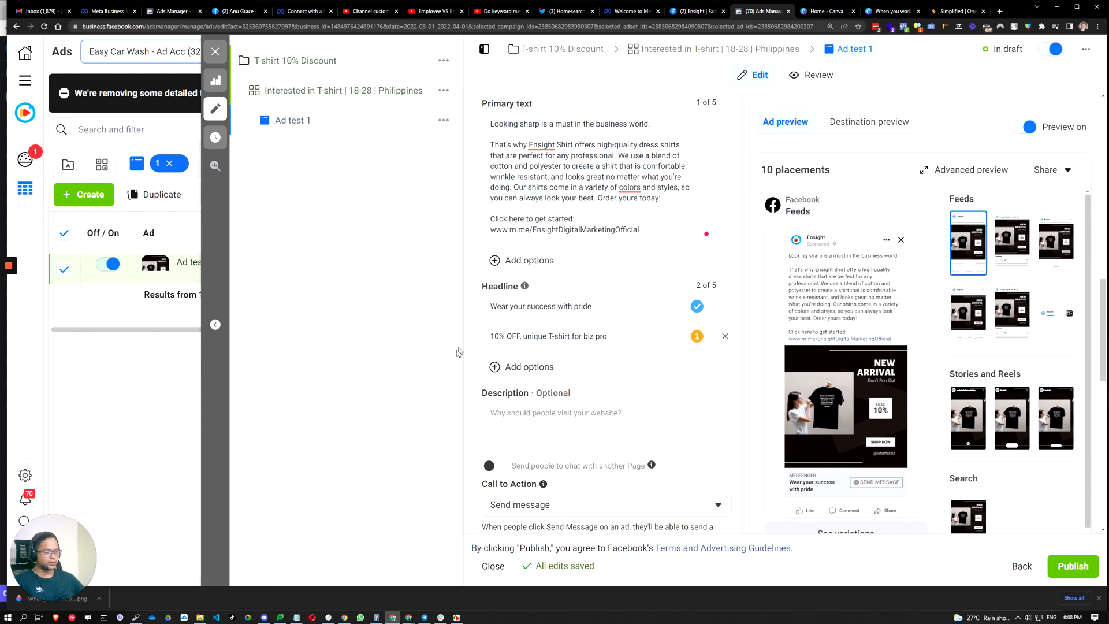
{"action": "left_click_drag", "start_coordinate": [608, 336], "coordinate": [453, 317]}
{"action": "left_click", "coordinate": [420, 323]}
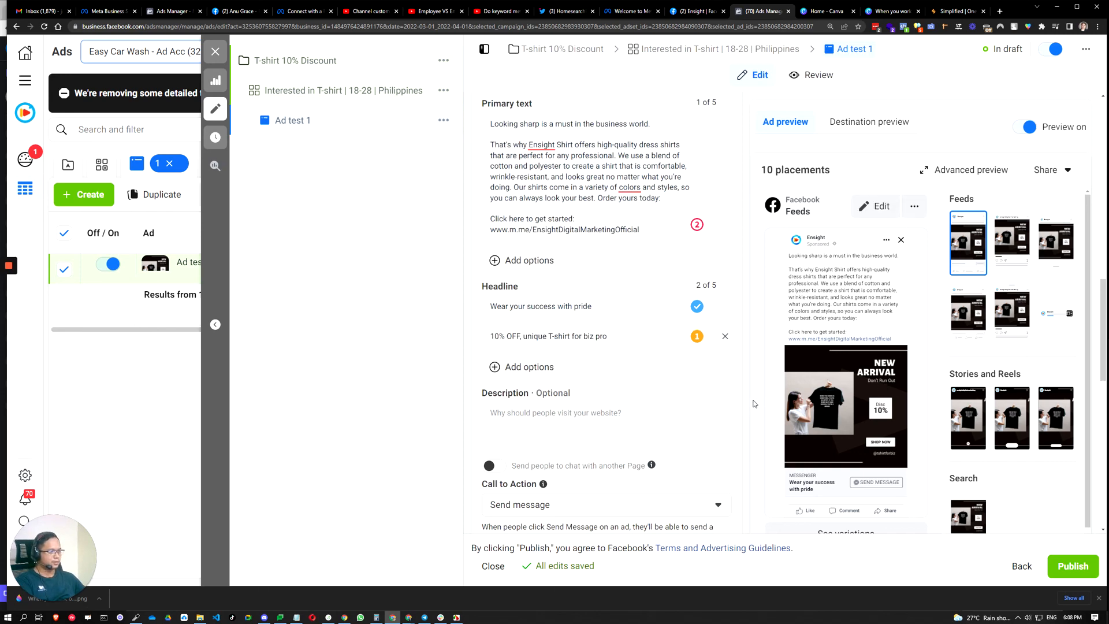
Check Ad test 1's creative and tracking sections once more and publish the T-shirt 10% Discount campaign
{"action": "scroll", "coordinate": [750, 402], "scroll_direction": "up", "scroll_amount": 10}
{"action": "scroll", "coordinate": [750, 403], "scroll_direction": "down", "scroll_amount": 7}
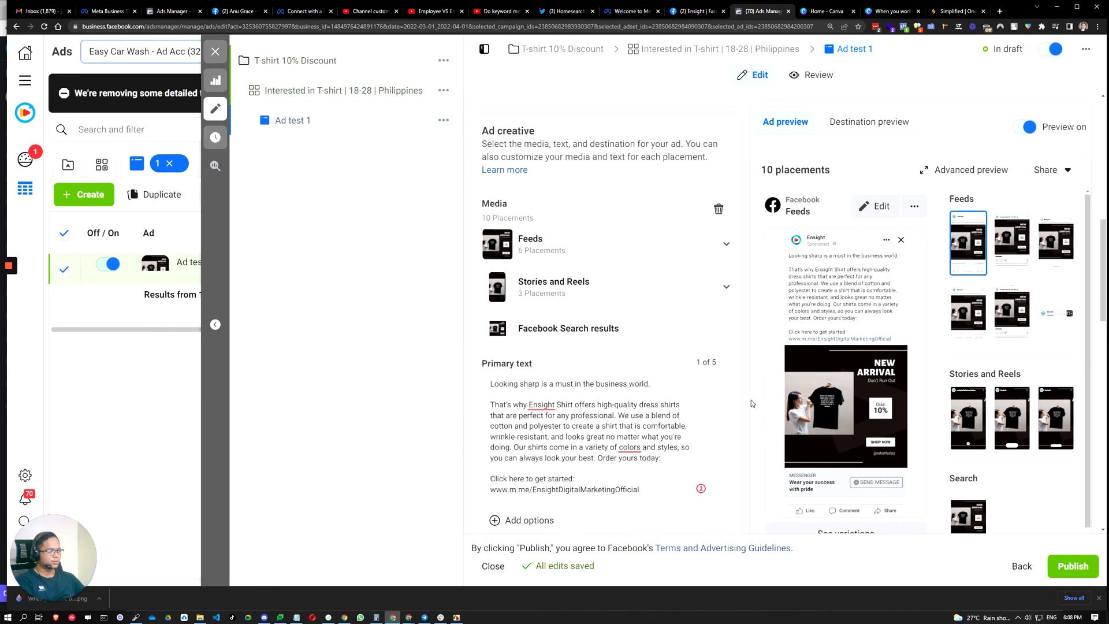
{"action": "scroll", "coordinate": [751, 400], "scroll_direction": "down", "scroll_amount": 15}
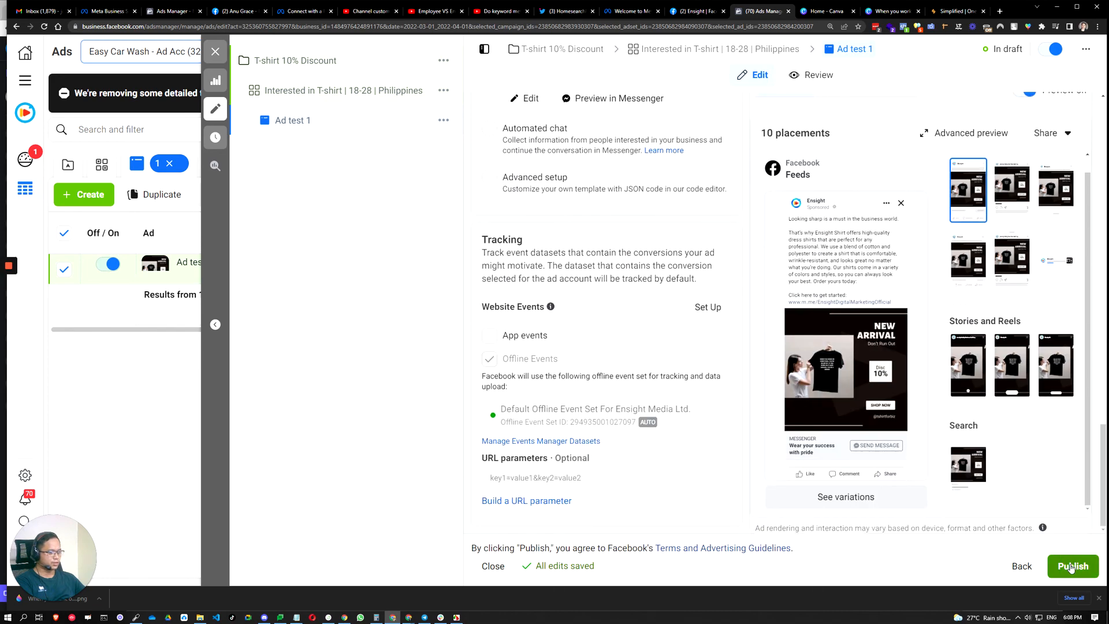
{"action": "left_click", "coordinate": [1070, 567]}
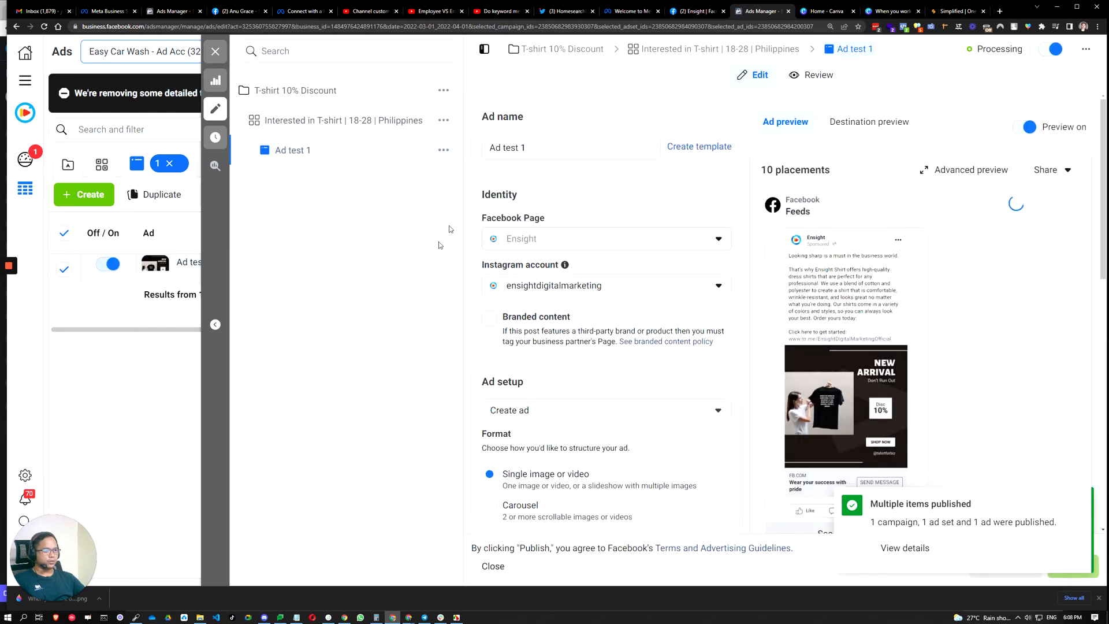
Duplicate Ad test 1 into the original campaign with 2 copies, showing existing reactions, comments and shares on the new ads
{"action": "left_click", "coordinate": [443, 149]}
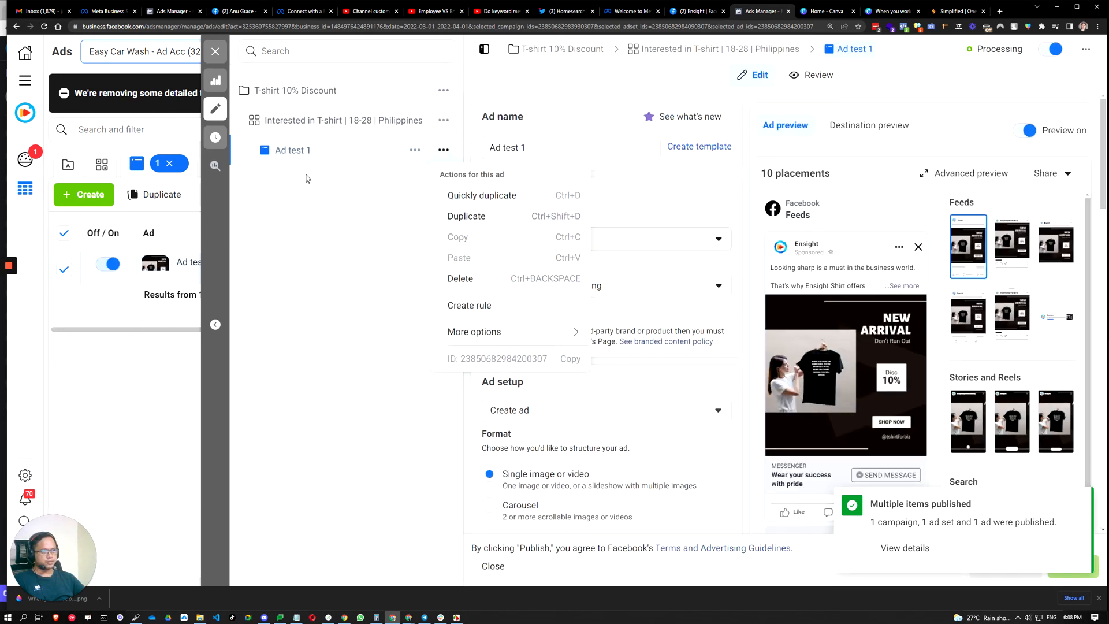
{"action": "left_click", "coordinate": [466, 216]}
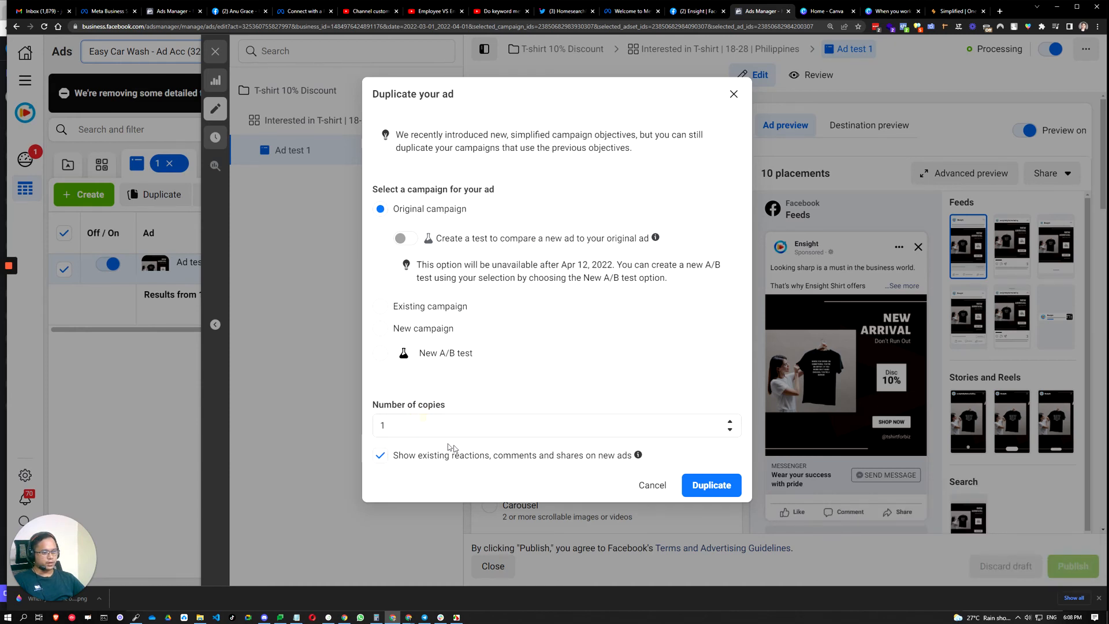
{"action": "left_click", "coordinate": [475, 425]}
{"action": "left_click", "coordinate": [729, 421]}
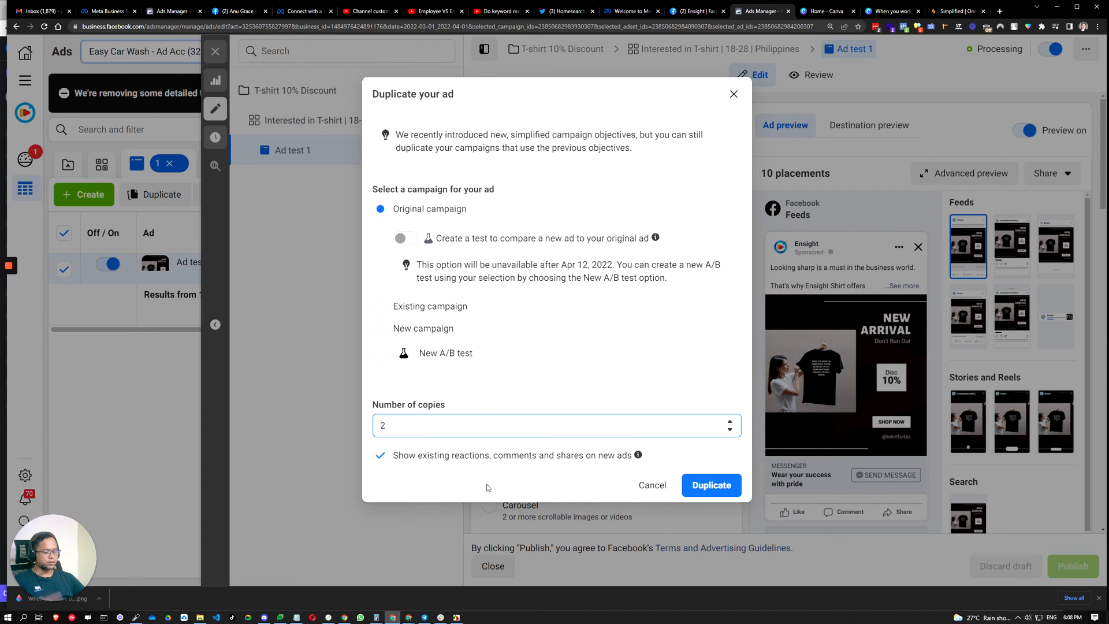
{"action": "left_click", "coordinate": [711, 485]}
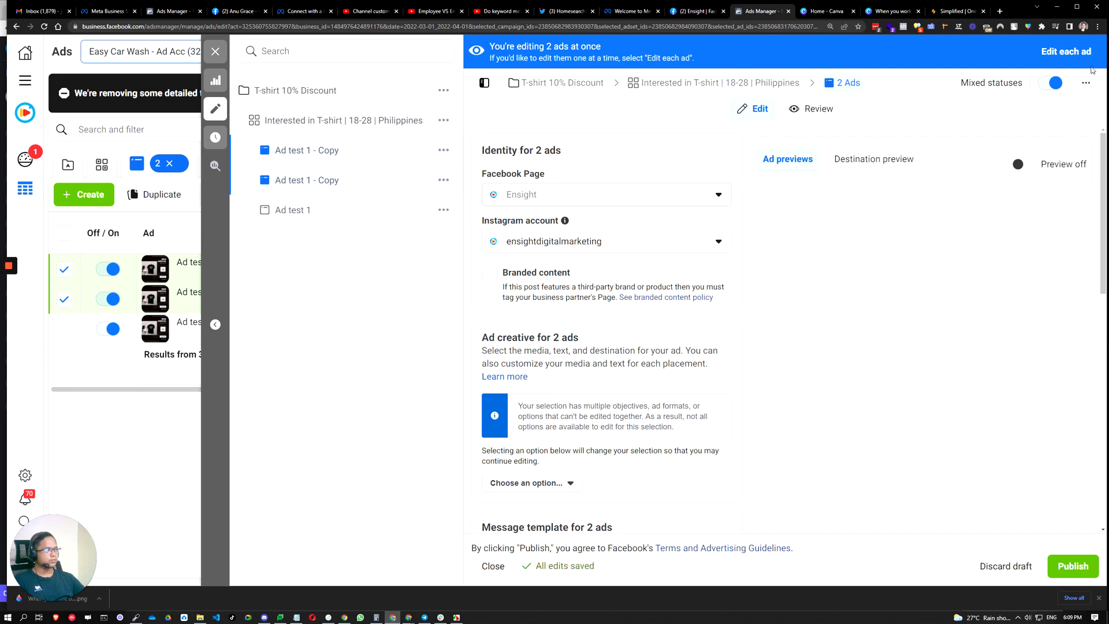
Rename the copy directly above Ad test 1 as Ad test 2
{"action": "left_click", "coordinate": [315, 150]}
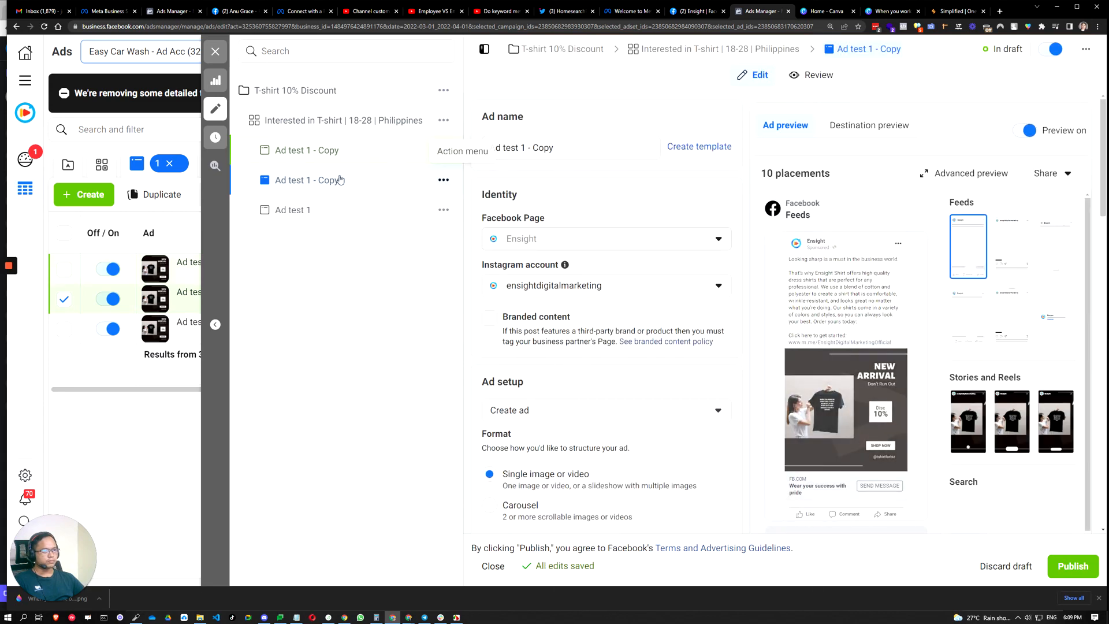
{"action": "left_click_drag", "start_coordinate": [520, 147], "coordinate": [585, 147]}
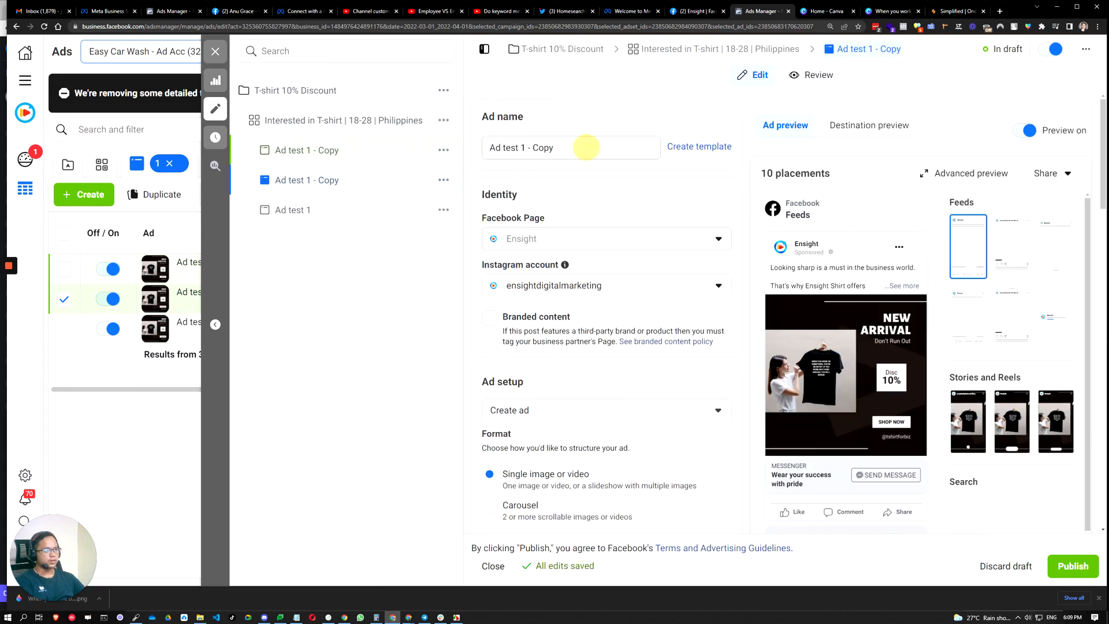
{"action": "type", "text": "2"}
{"action": "left_click", "coordinate": [391, 323]}
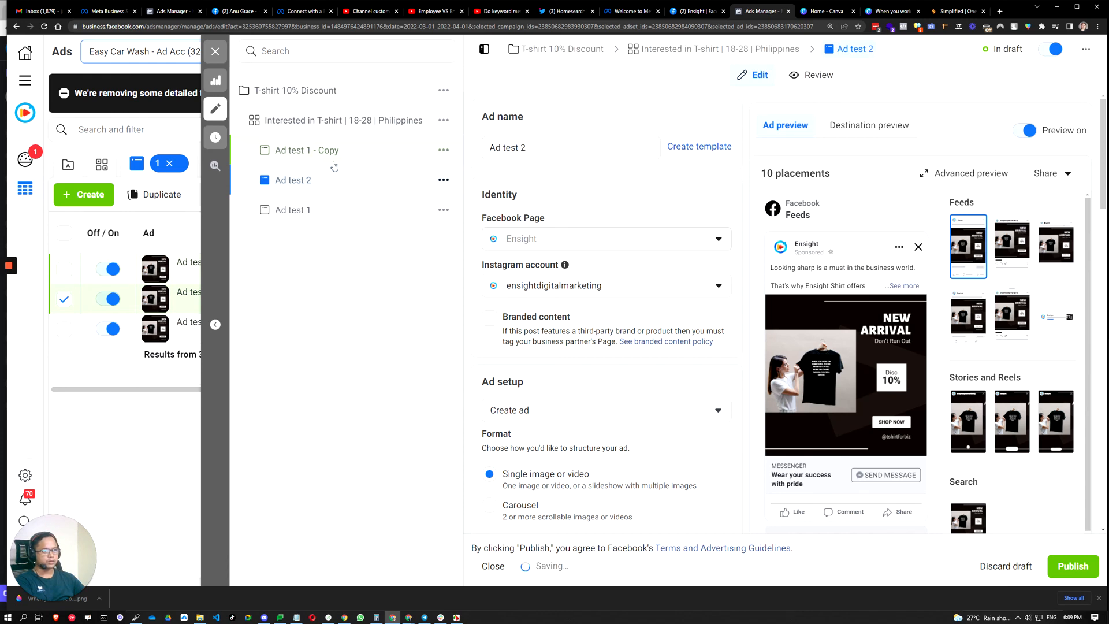
Rename the remaining Ad test 1 - Copy as Ad test 3
{"action": "left_click", "coordinate": [354, 153]}
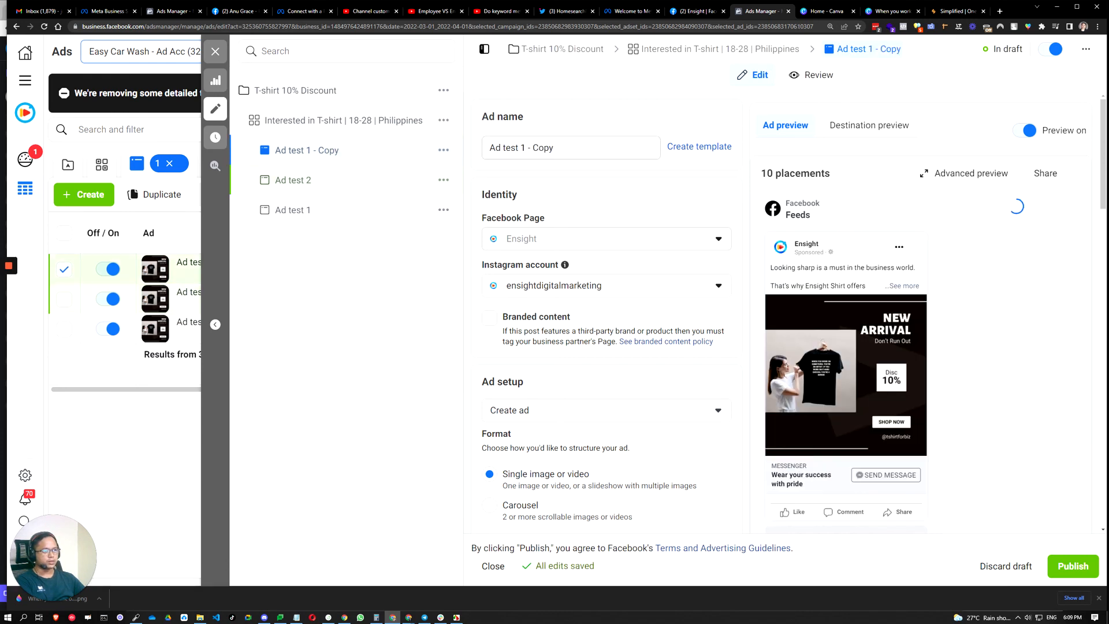
{"action": "left_click_drag", "start_coordinate": [520, 147], "coordinate": [587, 148]}
{"action": "type", "text": "3"}
{"action": "left_click", "coordinate": [402, 371]}
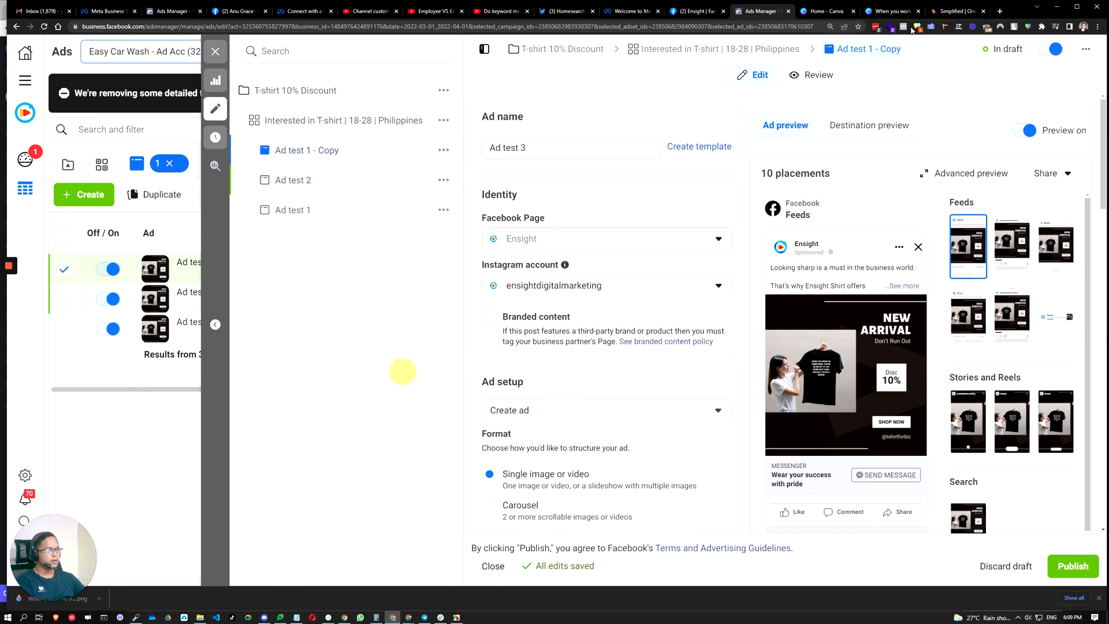
Switch to Simplified, copy the second generated primary text ("Looking for a stylish shirt to wear to work?"), and return to Ads Manager
{"action": "left_click", "coordinate": [953, 11]}
{"action": "left_click", "coordinate": [1027, 295]}
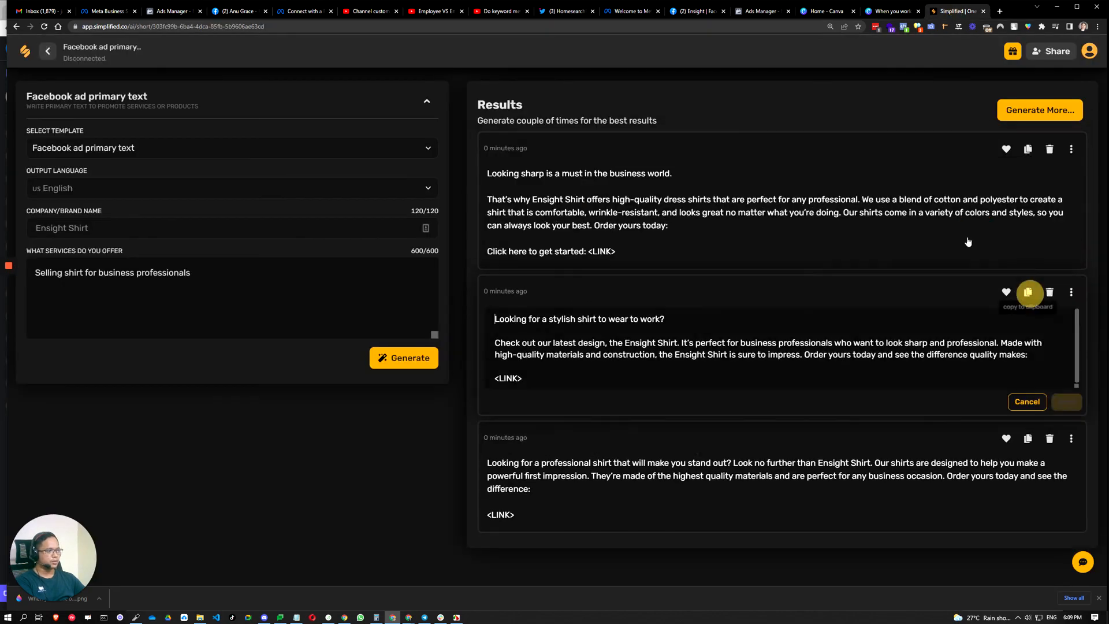
{"action": "left_click", "coordinate": [892, 13]}
{"action": "left_click", "coordinate": [758, 12]}
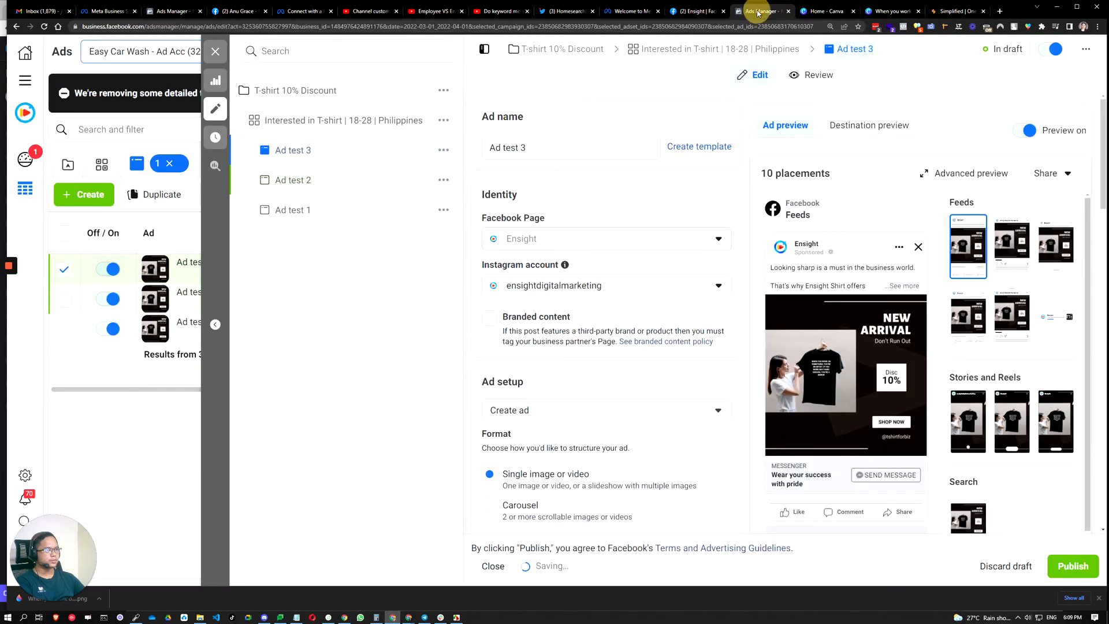
In Ad test 2, replace the primary text above the m.me link with the copied "Looking for a stylish shirt to wear to work?" text
{"action": "left_click", "coordinate": [293, 180]}
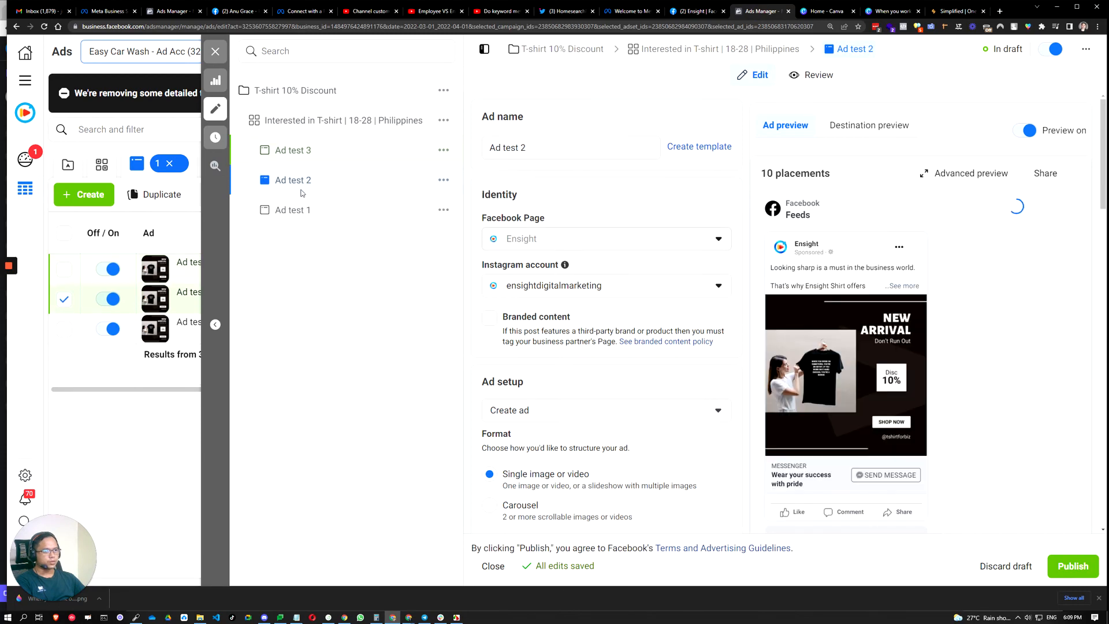
{"action": "scroll", "coordinate": [577, 363], "scroll_direction": "down", "scroll_amount": 10}
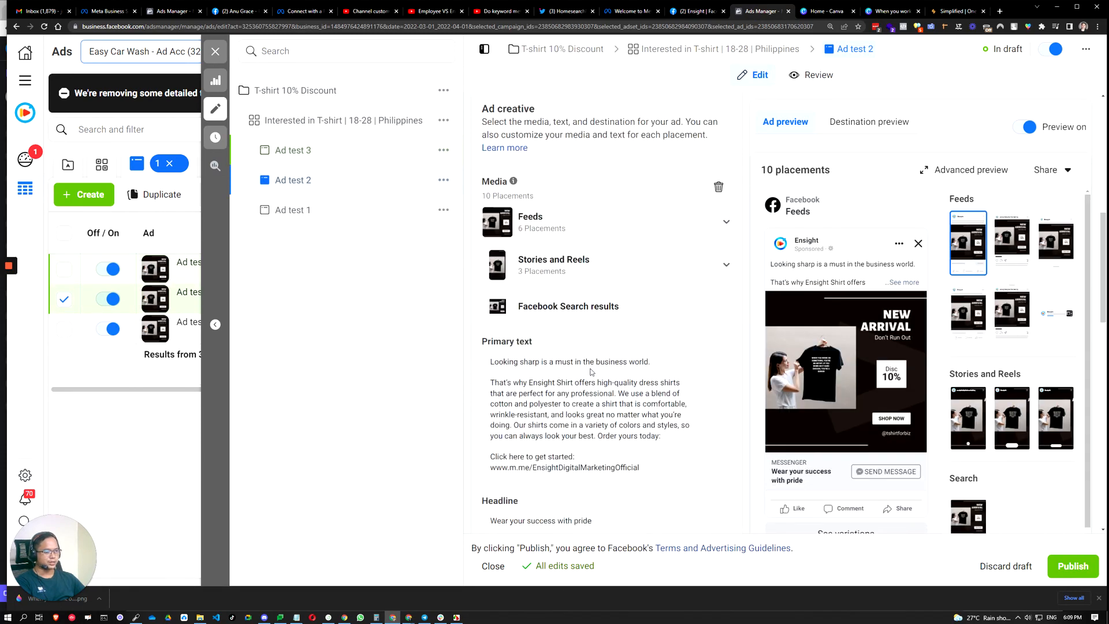
{"action": "left_click_drag", "start_coordinate": [651, 319], "coordinate": [474, 224]}
{"action": "left_click", "coordinate": [602, 268]}
{"action": "left_click_drag", "start_coordinate": [574, 309], "coordinate": [475, 214]}
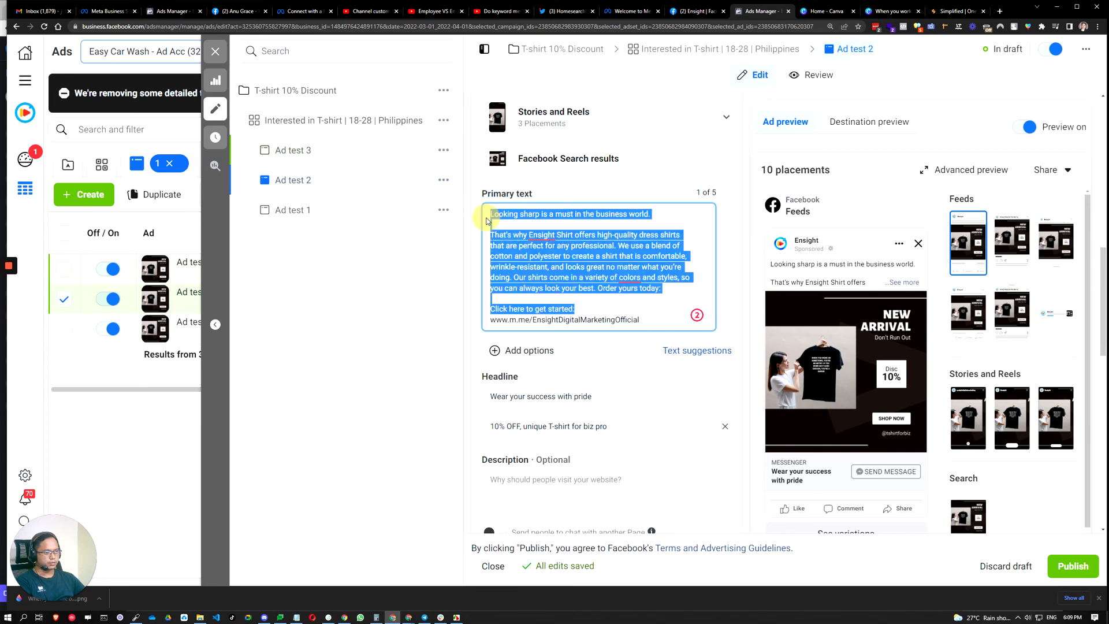
{"action": "key", "text": "ctrl+v"}
Remove the <LINK> placeholder above the m.me link in Ad test 2's primary text and expand the full text in the ad preview
{"action": "left_click_drag", "start_coordinate": [516, 298], "coordinate": [490, 300]}
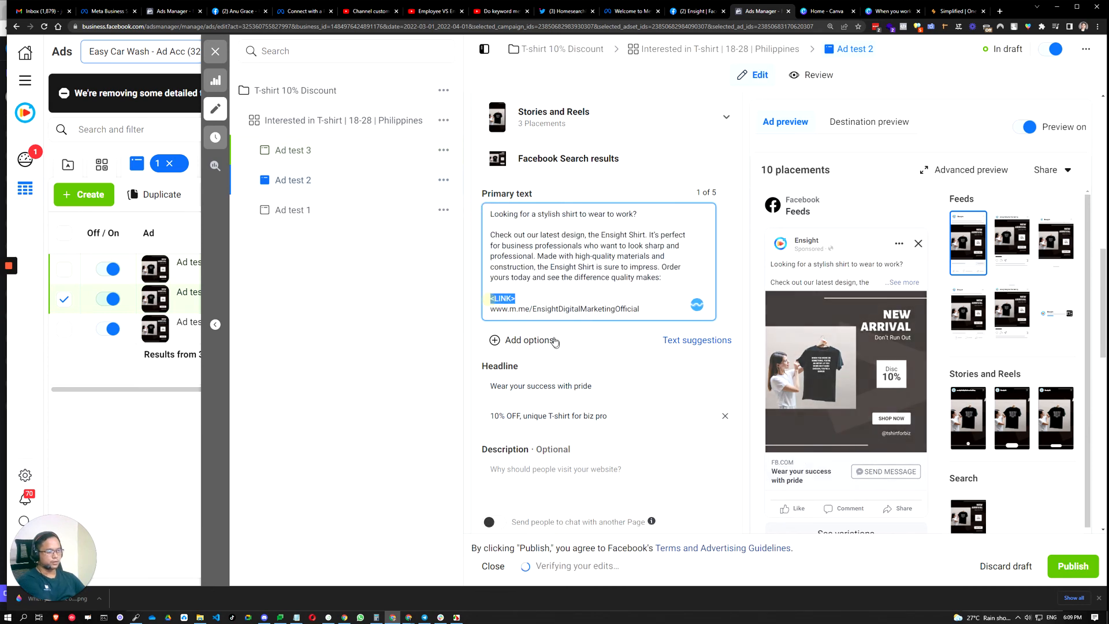
{"action": "key", "text": "BackSpace"}
{"action": "key", "text": "BackSpace"}
{"action": "left_click", "coordinate": [435, 343]}
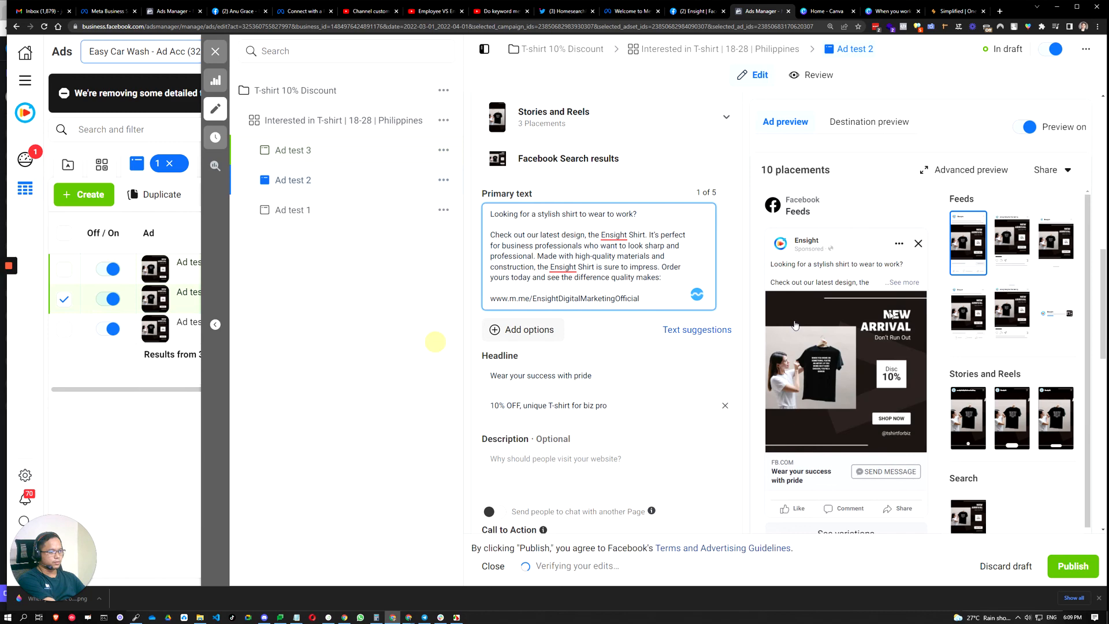
{"action": "left_click", "coordinate": [903, 283]}
{"action": "left_click", "coordinate": [425, 437]}
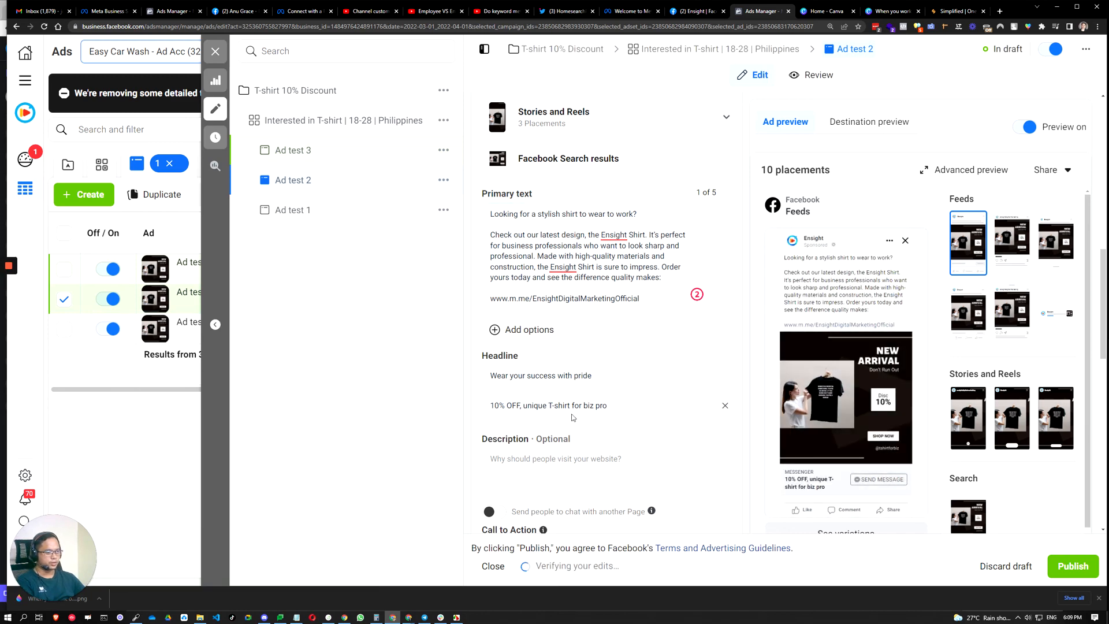
Open Ad test 3, copy the third primary text in Simplified ("Looking for a professional shirt that will make you stand out?"), and return to Ads Manager
{"action": "scroll", "coordinate": [522, 355], "scroll_direction": "down", "scroll_amount": 4}
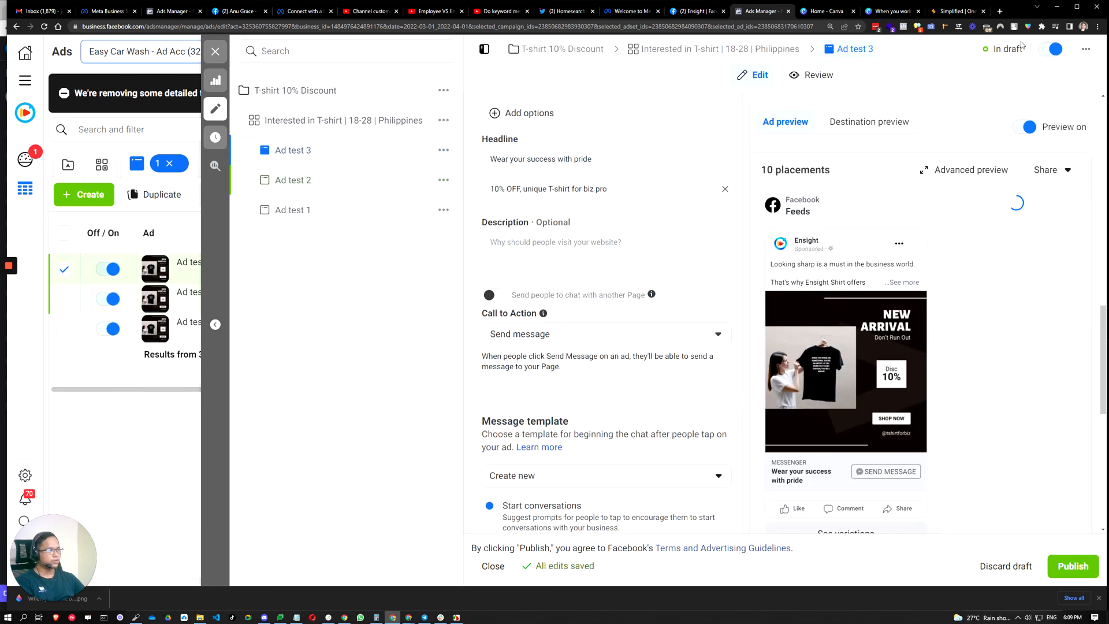
{"action": "left_click", "coordinate": [955, 11]}
{"action": "left_click", "coordinate": [1027, 438]}
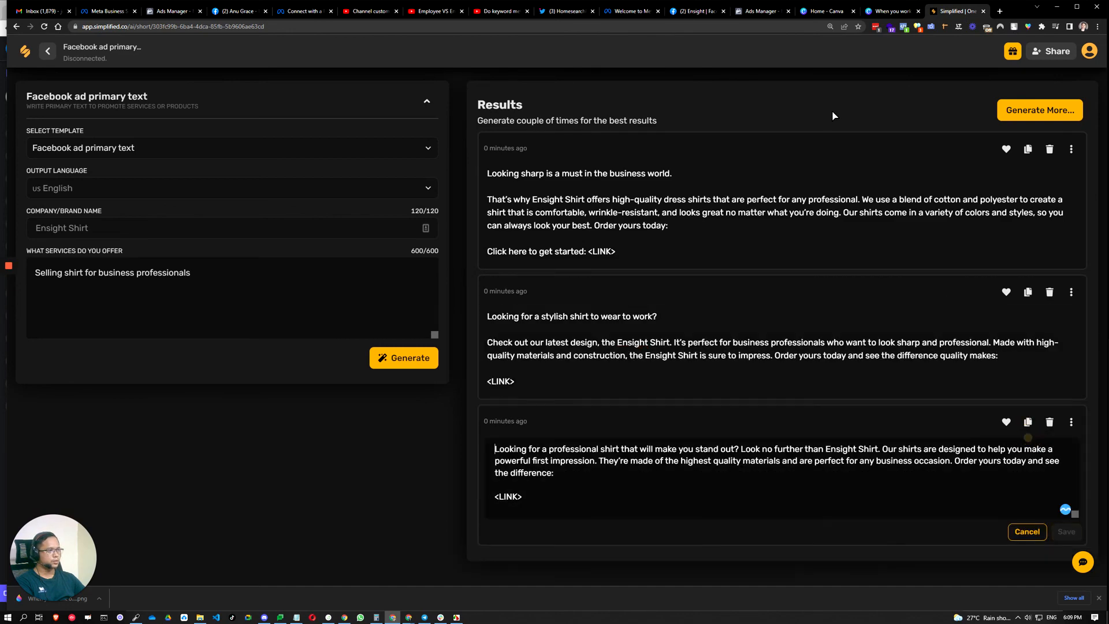
{"action": "left_click", "coordinate": [763, 11]}
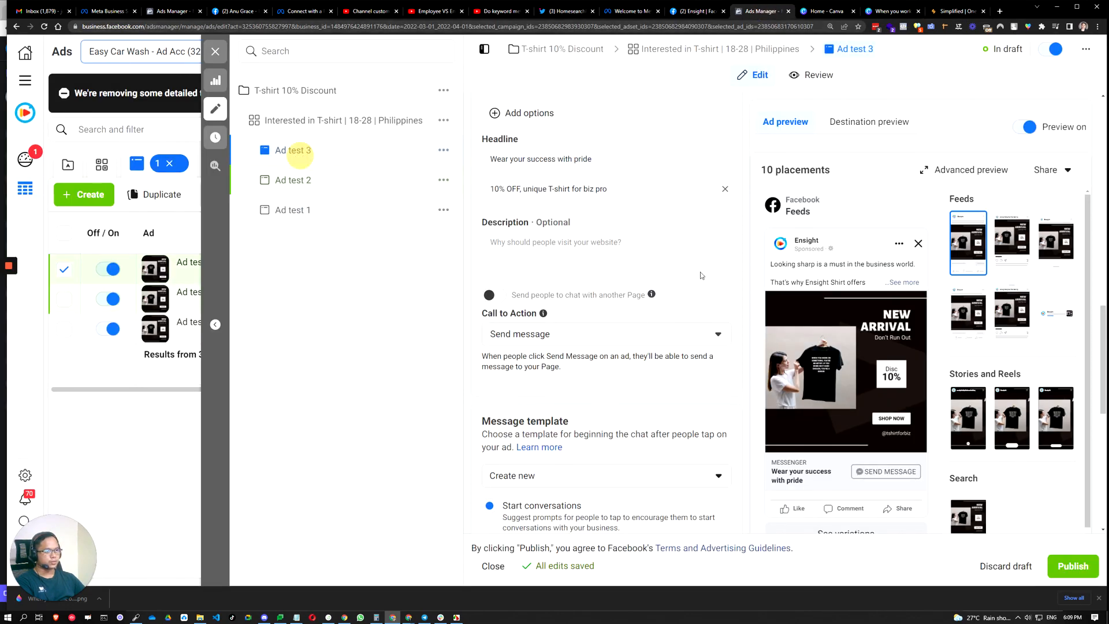
Replace Ad test 3's primary text above the m.me link with the copied "Looking for a professional shirt that will make you stand out?" text
{"action": "scroll", "coordinate": [625, 353], "scroll_direction": "down", "scroll_amount": 4}
{"action": "scroll", "coordinate": [639, 358], "scroll_direction": "up", "scroll_amount": 5}
{"action": "scroll", "coordinate": [639, 358], "scroll_direction": "up", "scroll_amount": 1}
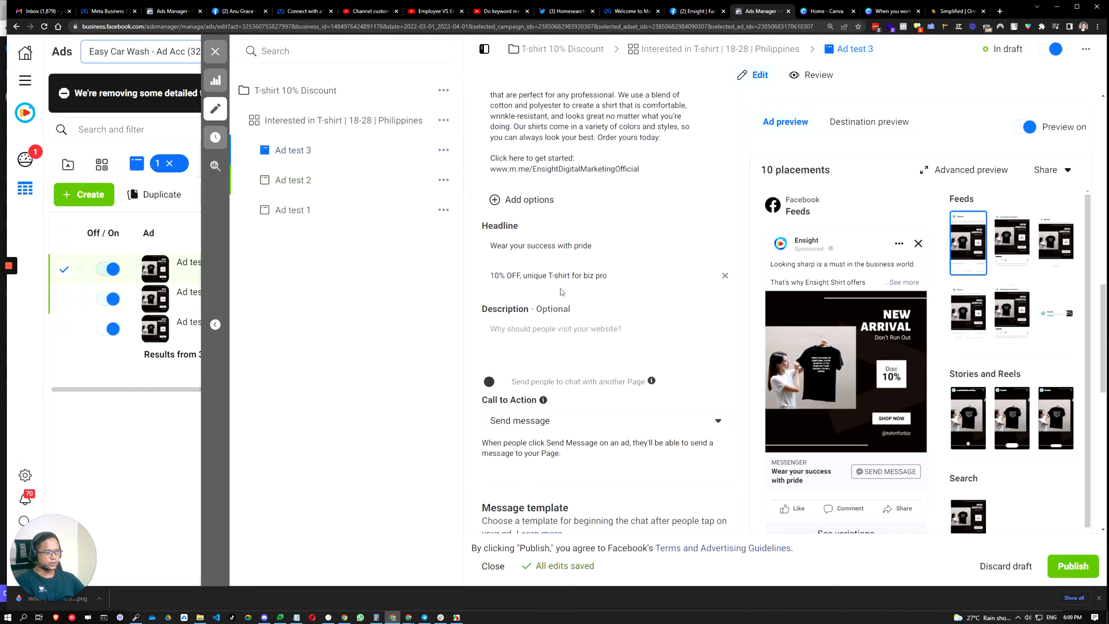
{"action": "scroll", "coordinate": [569, 318], "scroll_direction": "up", "scroll_amount": 1}
{"action": "left_click", "coordinate": [582, 222]}
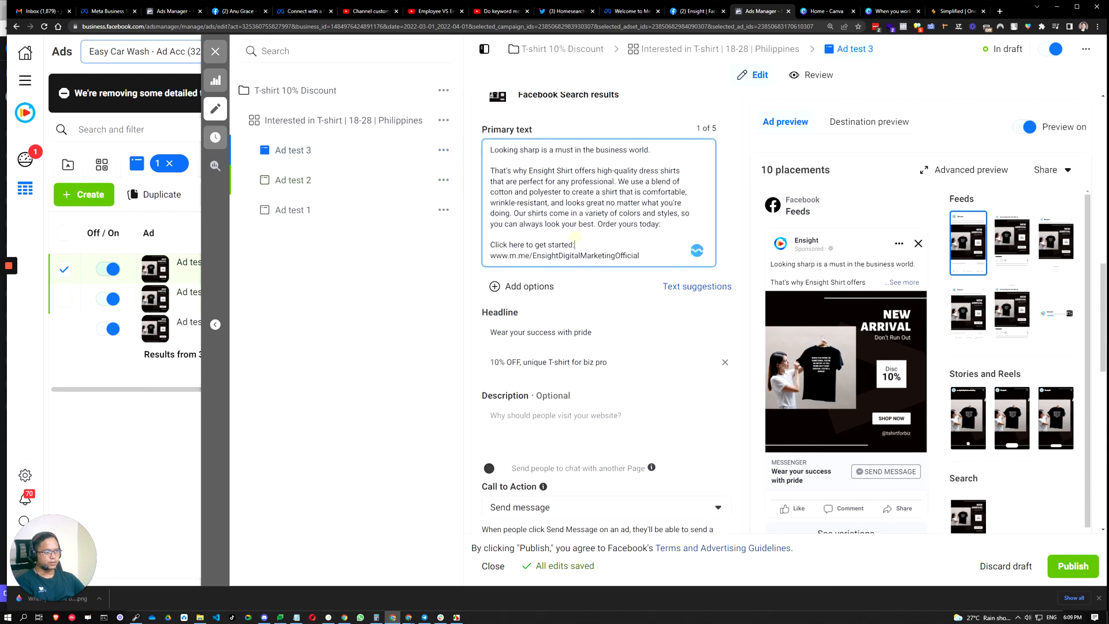
{"action": "left_click_drag", "start_coordinate": [575, 245], "coordinate": [487, 154]}
{"action": "key", "text": "ctrl+v"}
Remove the <LINK> placeholder above the m.me link in Ad test 3's primary text
{"action": "left_click_drag", "start_coordinate": [517, 224], "coordinate": [477, 224]}
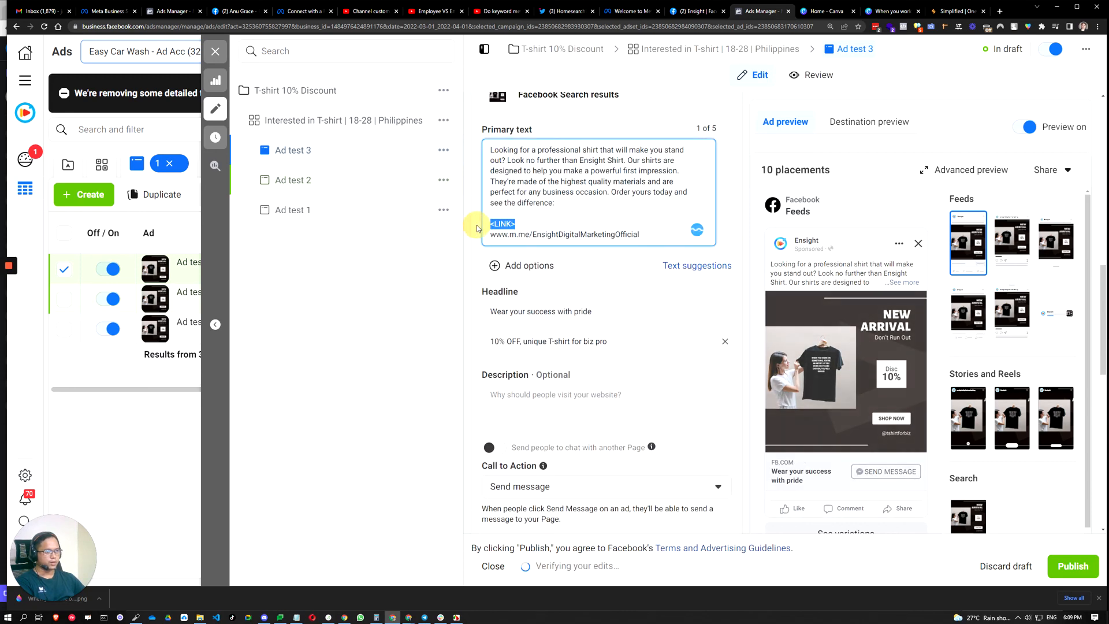
{"action": "key", "text": "BackSpace"}
{"action": "left_click", "coordinate": [384, 363]}
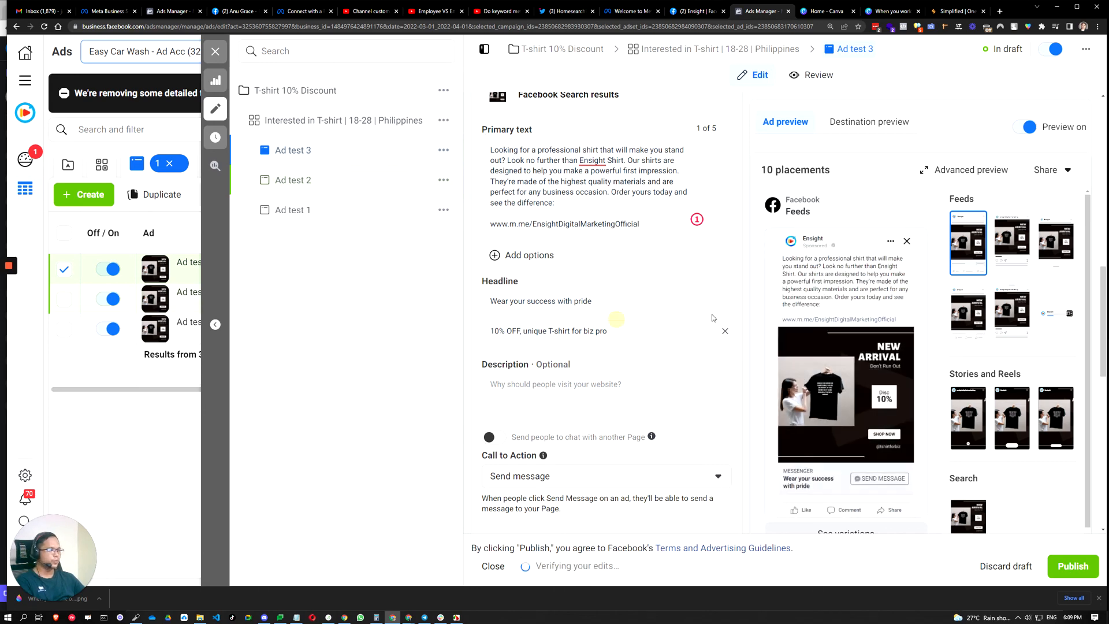
Look over Ad test 3's media, texts, call to action and message template settings
{"action": "scroll", "coordinate": [639, 441], "scroll_direction": "down", "scroll_amount": 3}
{"action": "scroll", "coordinate": [658, 422], "scroll_direction": "up", "scroll_amount": 4}
{"action": "scroll", "coordinate": [658, 424], "scroll_direction": "up", "scroll_amount": 3}
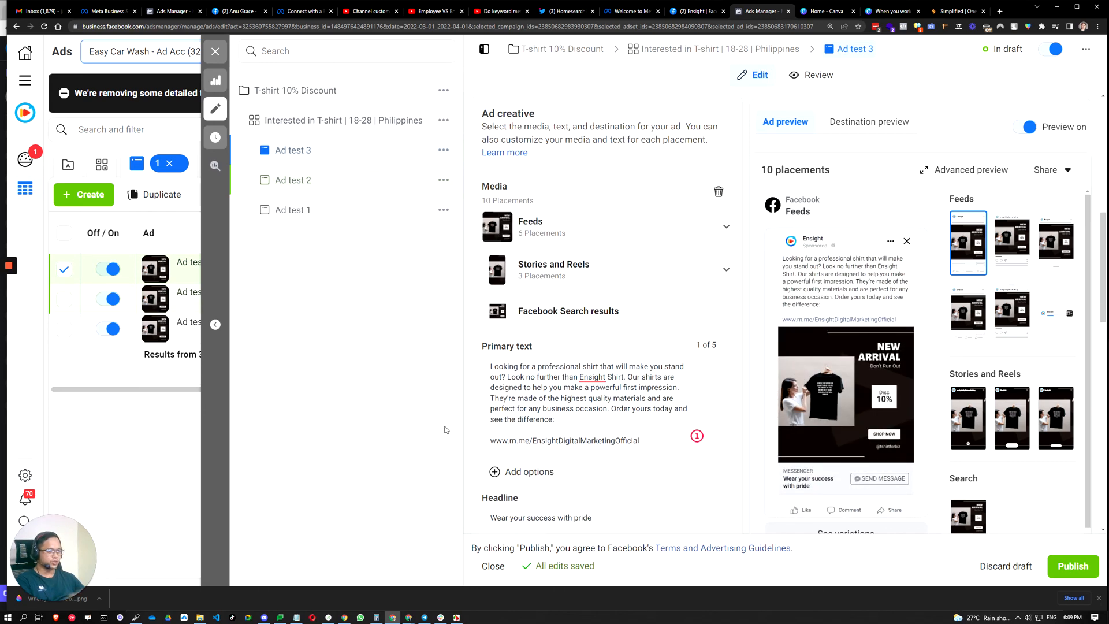
{"action": "scroll", "coordinate": [439, 430], "scroll_direction": "down", "scroll_amount": 5}
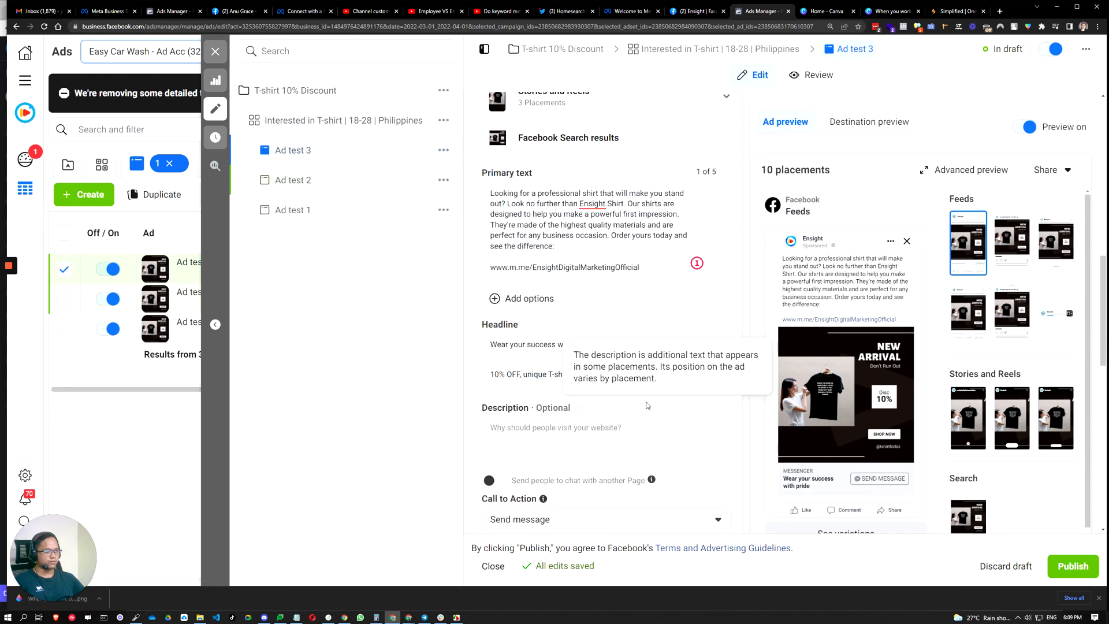
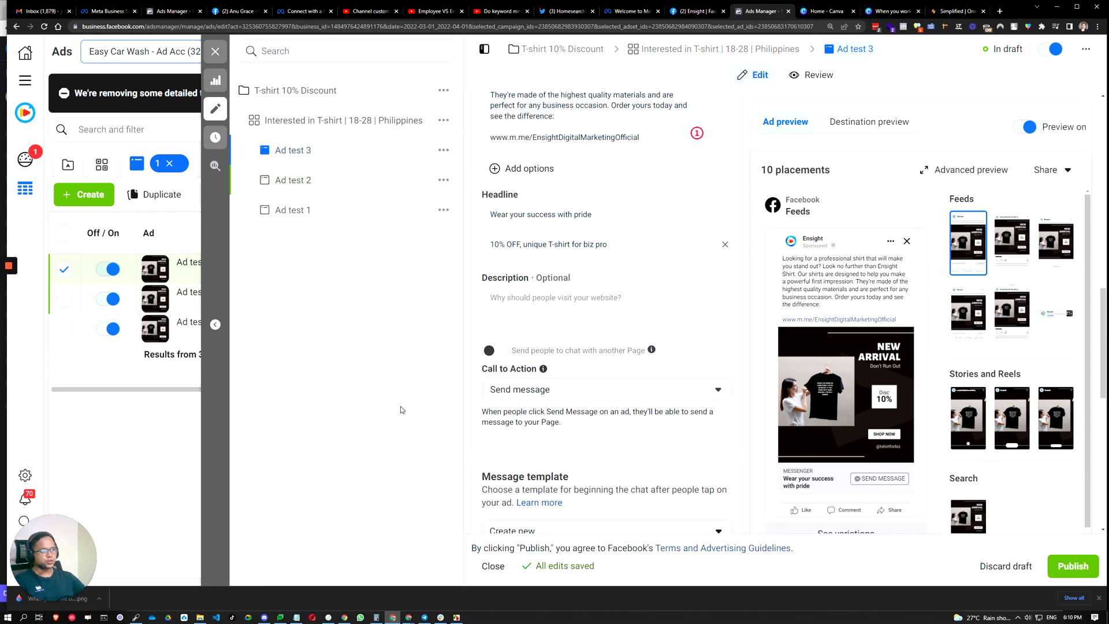
{"action": "scroll", "coordinate": [566, 435], "scroll_direction": "down", "scroll_amount": 8}
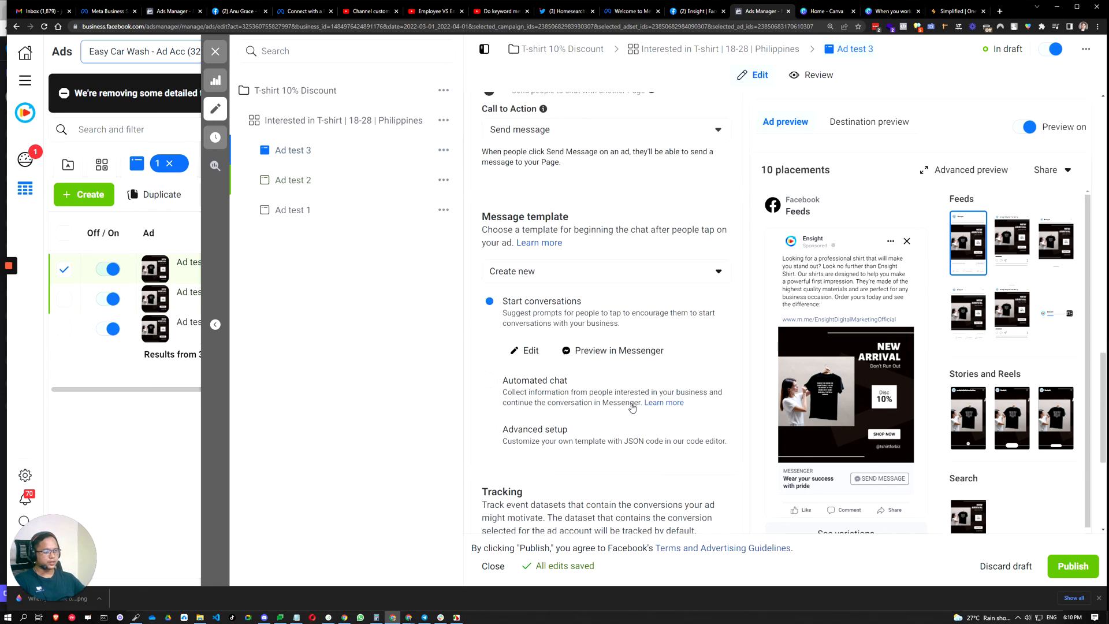
{"action": "scroll", "coordinate": [566, 434], "scroll_direction": "up", "scroll_amount": 3}
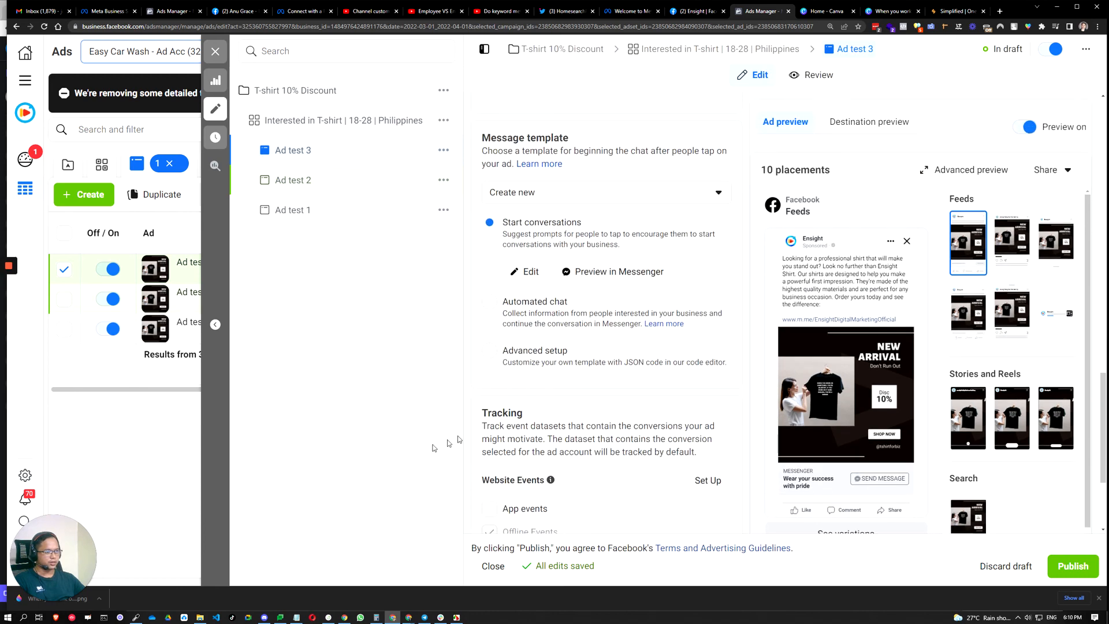
{"action": "scroll", "coordinate": [552, 324], "scroll_direction": "up", "scroll_amount": 2}
Open Ad test 3's Start conversations template for editing and examine its greeting, suggested questions and message preview
{"action": "left_click", "coordinate": [523, 362]}
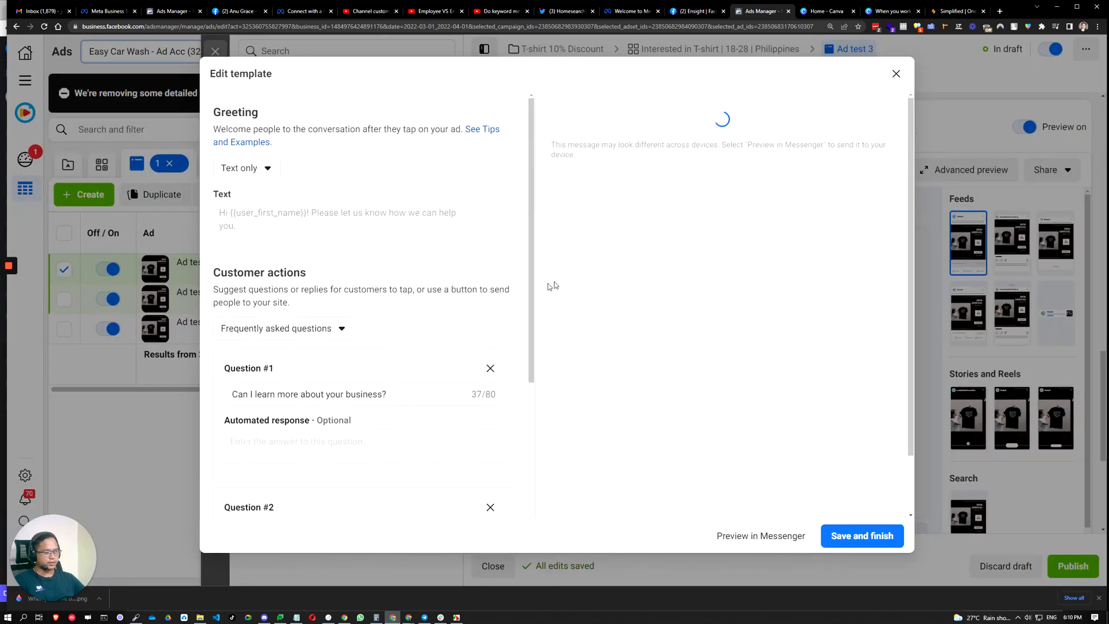
{"action": "left_click_drag", "start_coordinate": [285, 212], "coordinate": [439, 213]}
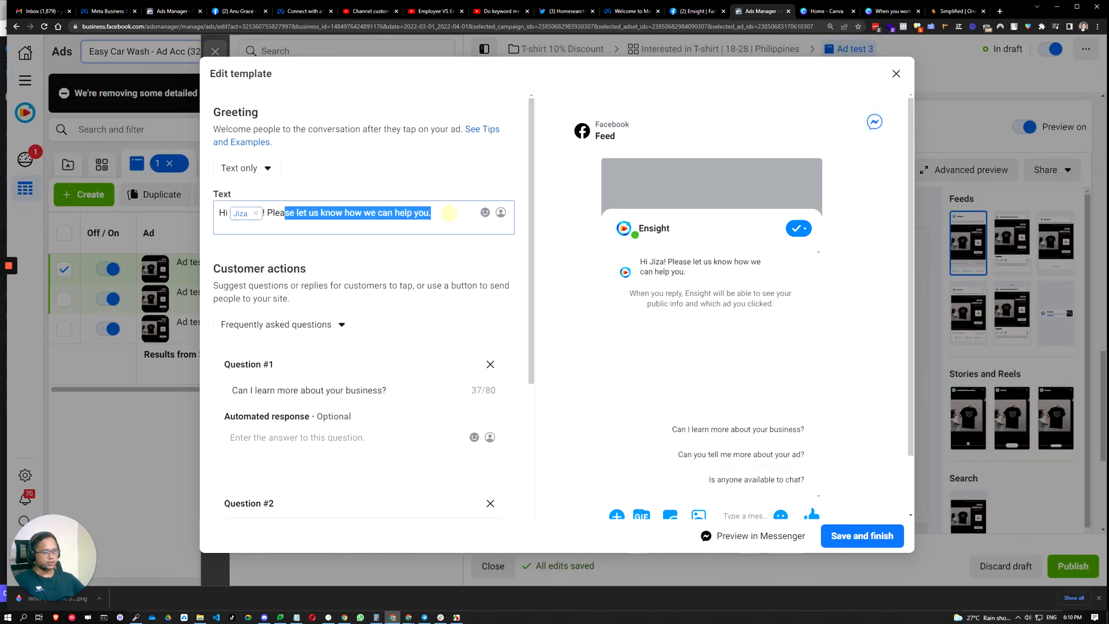
{"action": "scroll", "coordinate": [416, 324], "scroll_direction": "down", "scroll_amount": 2}
{"action": "scroll", "coordinate": [414, 324], "scroll_direction": "down", "scroll_amount": 1}
{"action": "scroll", "coordinate": [536, 404], "scroll_direction": "down", "scroll_amount": 1}
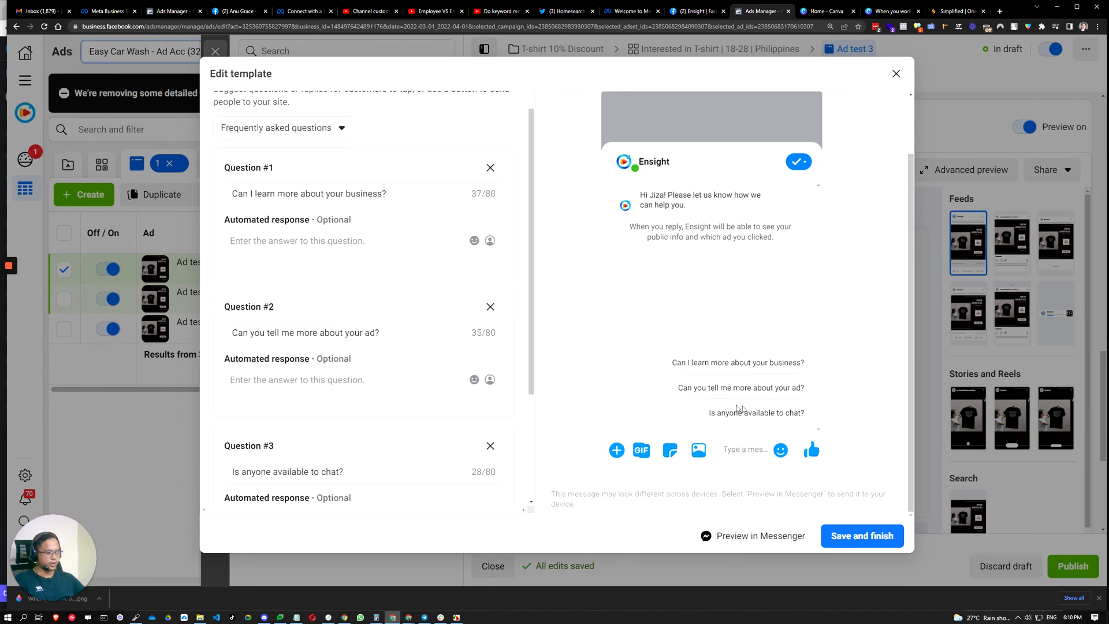
{"action": "scroll", "coordinate": [462, 369], "scroll_direction": "up", "scroll_amount": 3}
Try Quick replies as the template's customer action and look at the automated response options
{"action": "left_click", "coordinate": [283, 238]}
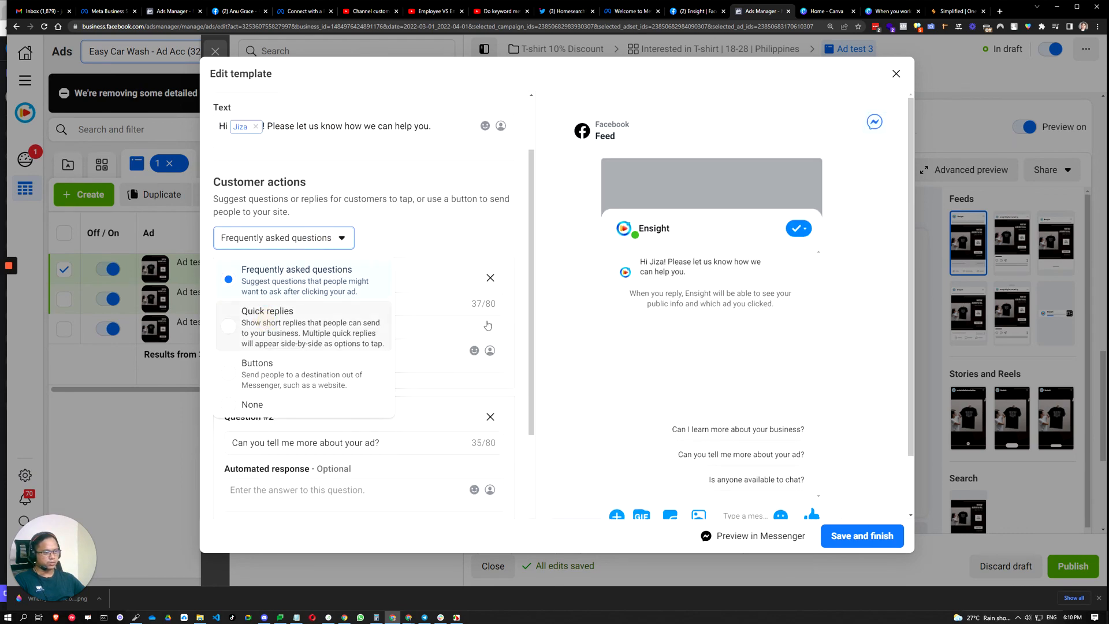
{"action": "left_click", "coordinate": [266, 323]}
{"action": "scroll", "coordinate": [345, 411], "scroll_direction": "down", "scroll_amount": 2}
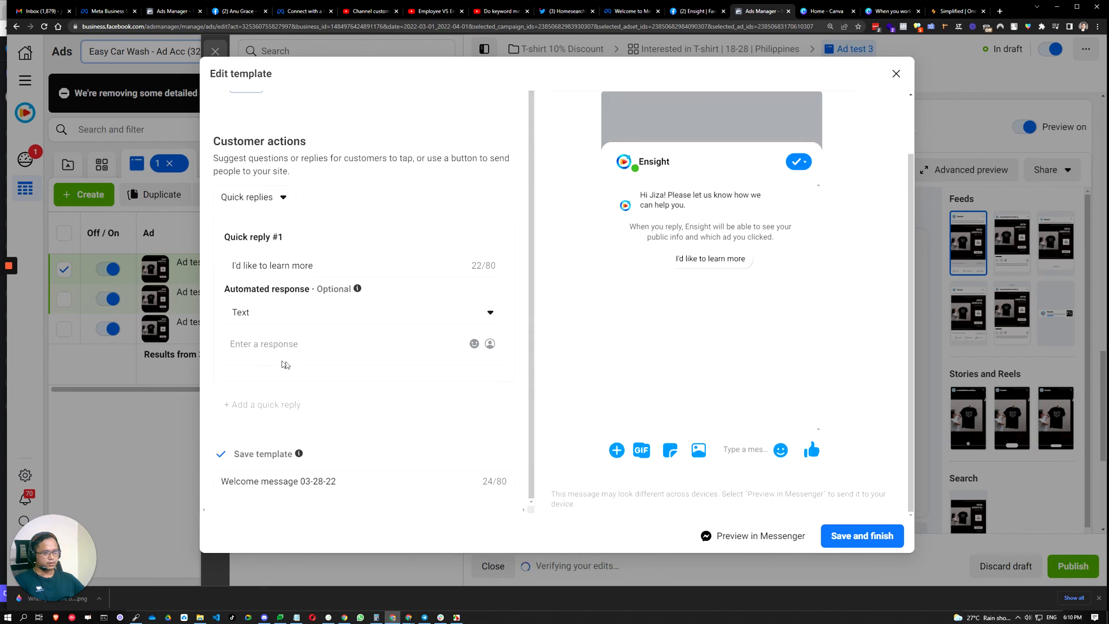
{"action": "left_click", "coordinate": [254, 312]}
{"action": "left_click", "coordinate": [387, 232]}
{"action": "scroll", "coordinate": [275, 249], "scroll_direction": "up", "scroll_amount": 1}
Try Buttons as the customer action, enter "fsafa" as the text of button 1, and clear it
{"action": "left_click", "coordinate": [274, 261]}
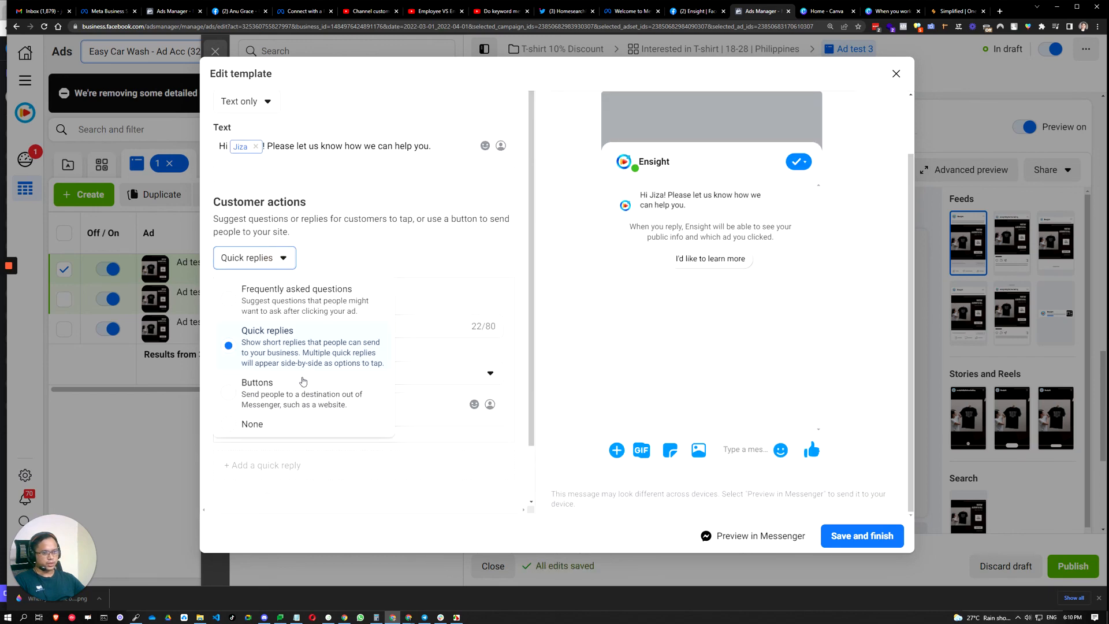
{"action": "left_click", "coordinate": [274, 402]}
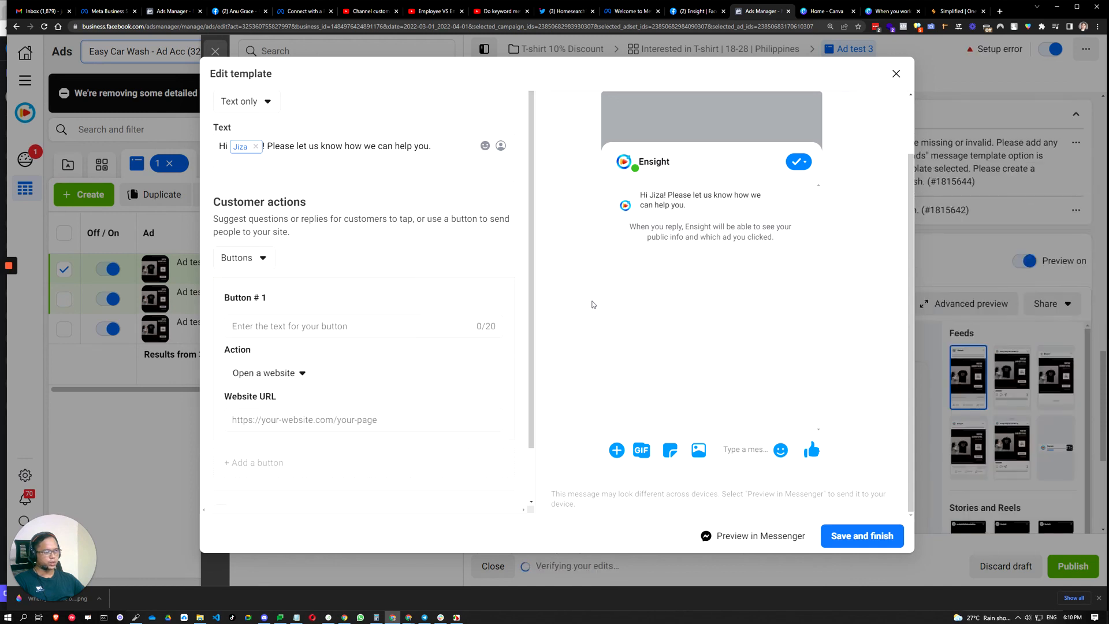
{"action": "scroll", "coordinate": [296, 315], "scroll_direction": "down", "scroll_amount": 1}
{"action": "left_click", "coordinate": [277, 261]}
{"action": "type", "text": "fsafa"}
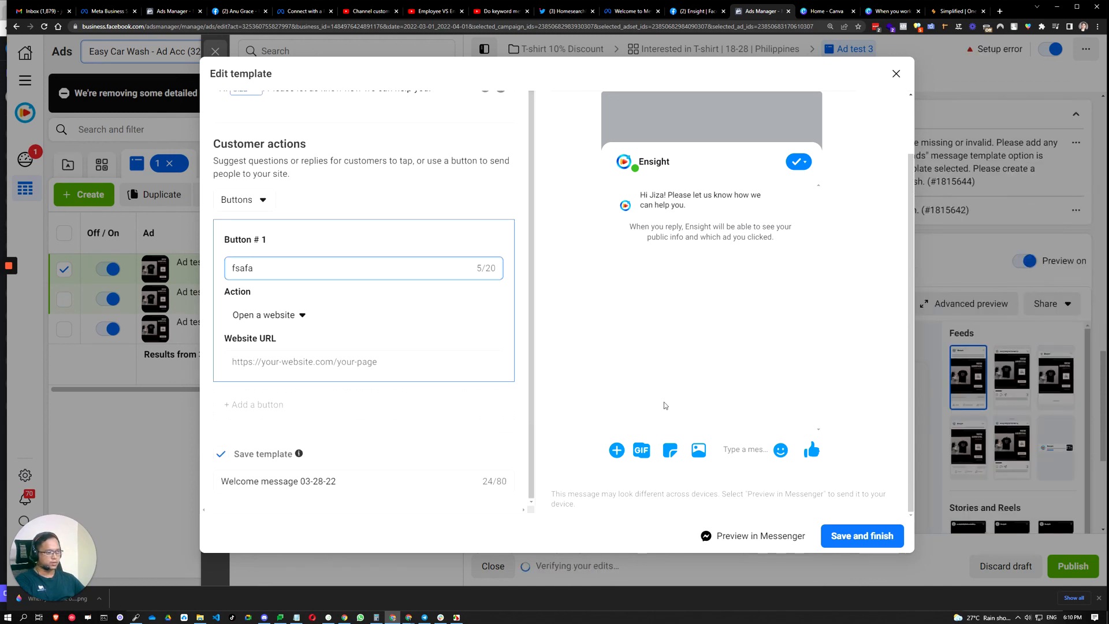
{"action": "left_click", "coordinate": [528, 332]}
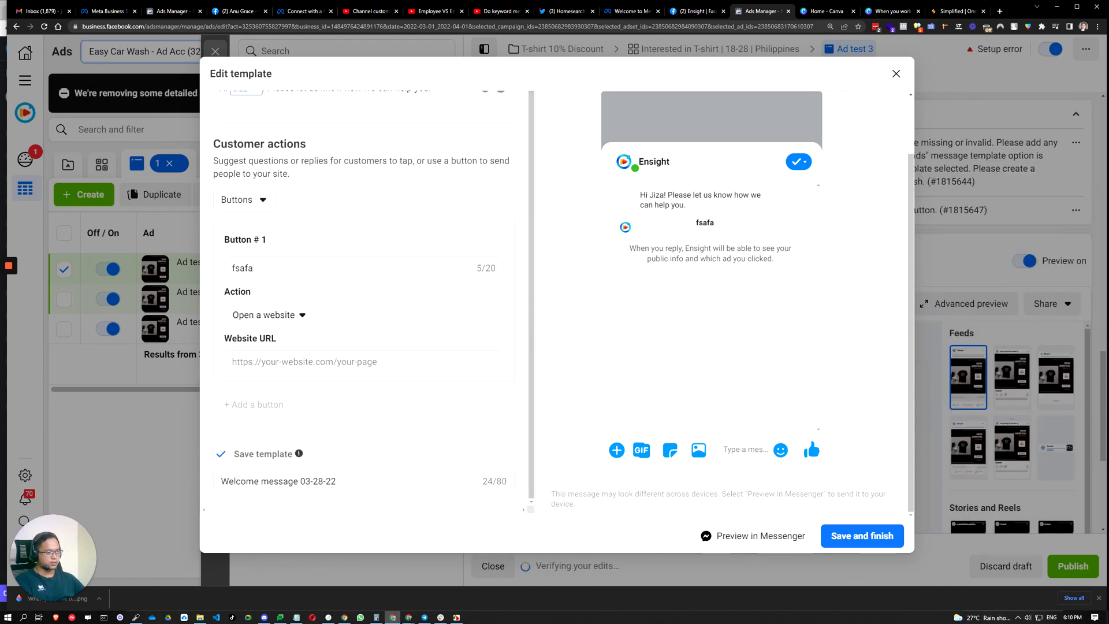
{"action": "left_click_drag", "start_coordinate": [271, 268], "coordinate": [206, 272]}
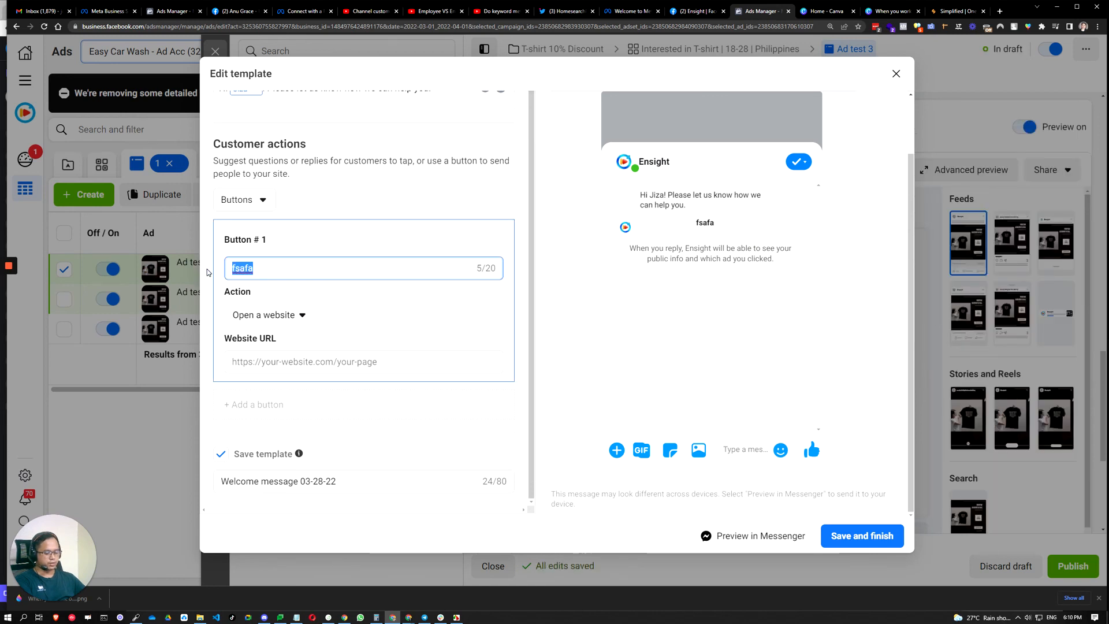
{"action": "key", "text": "BackSpace"}
Check the customer action choices again and leave the message template editor without saving the changes
{"action": "left_click", "coordinate": [260, 202]}
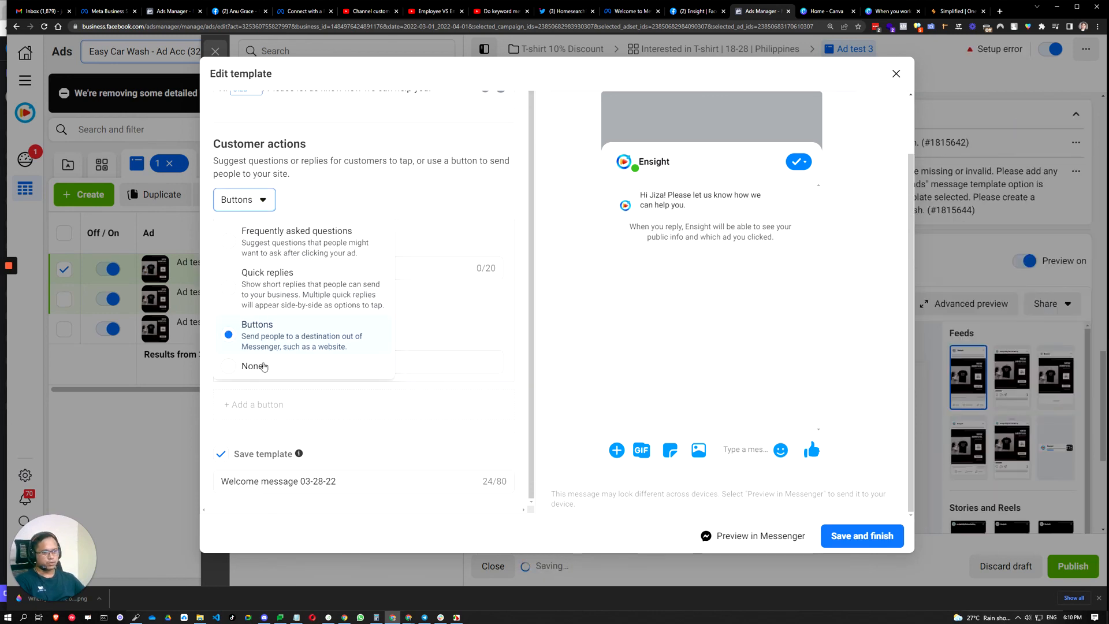
{"action": "left_click", "coordinate": [412, 182]}
{"action": "scroll", "coordinate": [369, 313], "scroll_direction": "up", "scroll_amount": 1}
{"action": "left_click", "coordinate": [896, 74]}
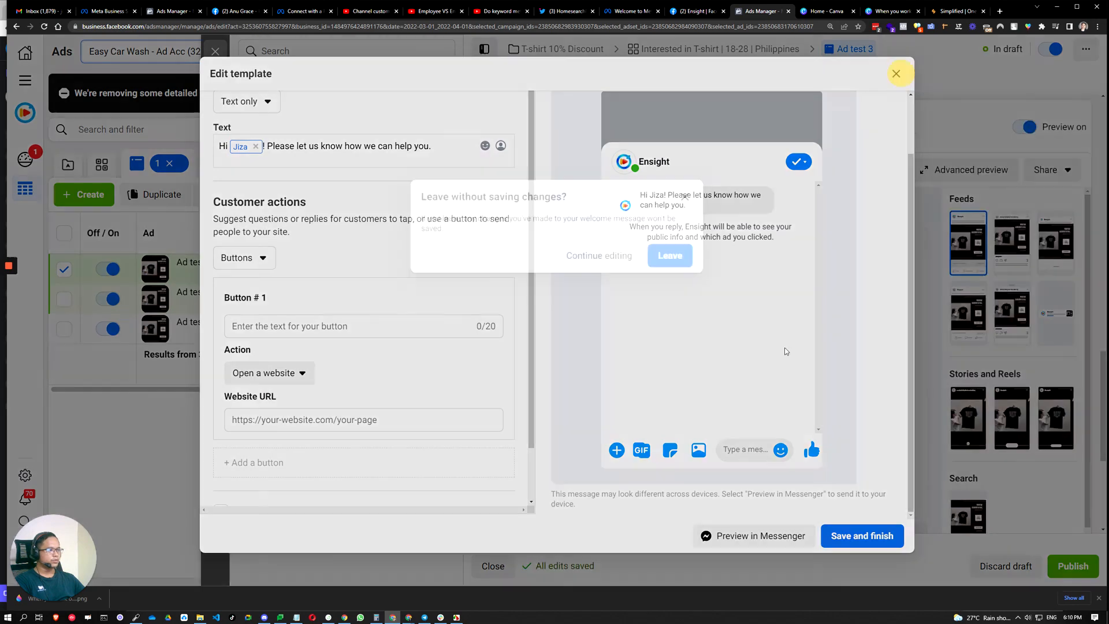
{"action": "left_click", "coordinate": [668, 255]}
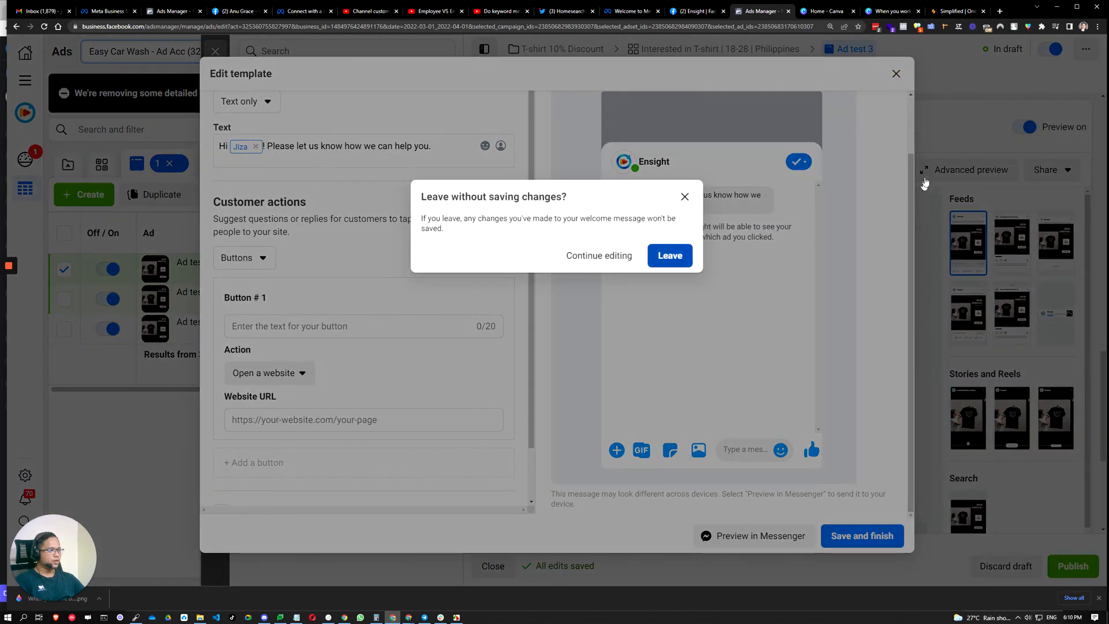
Review Ad test 3's message template and tracking settings along with its destination and ad previews
{"action": "scroll", "coordinate": [670, 295], "scroll_direction": "up", "scroll_amount": 3}
{"action": "scroll", "coordinate": [671, 294], "scroll_direction": "down", "scroll_amount": 7}
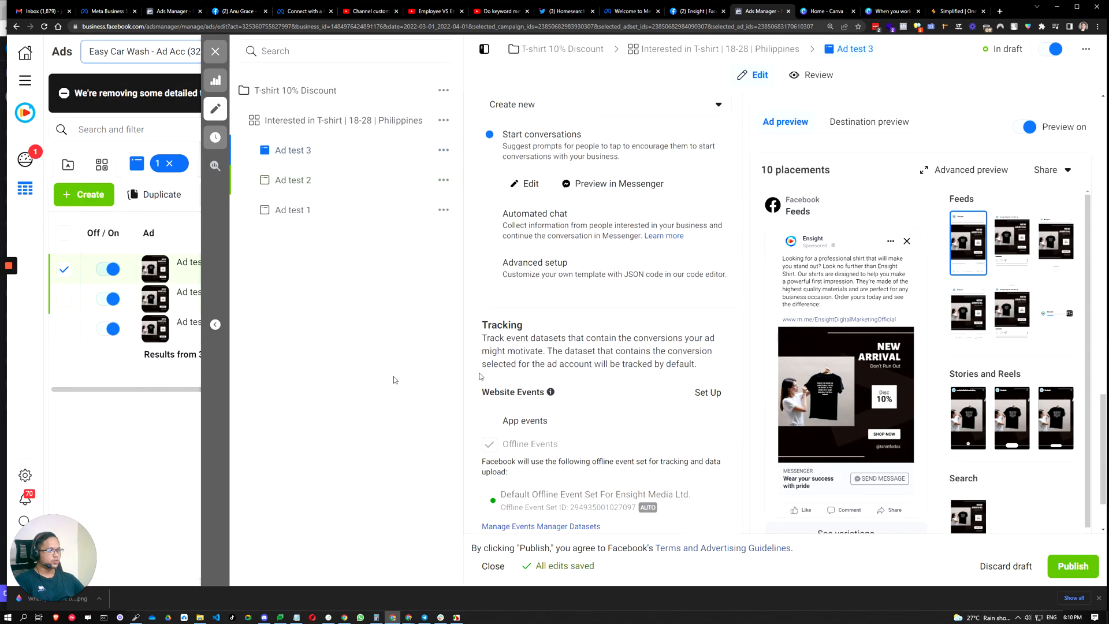
{"action": "left_click", "coordinate": [339, 382]}
{"action": "scroll", "coordinate": [794, 282], "scroll_direction": "up", "scroll_amount": 2}
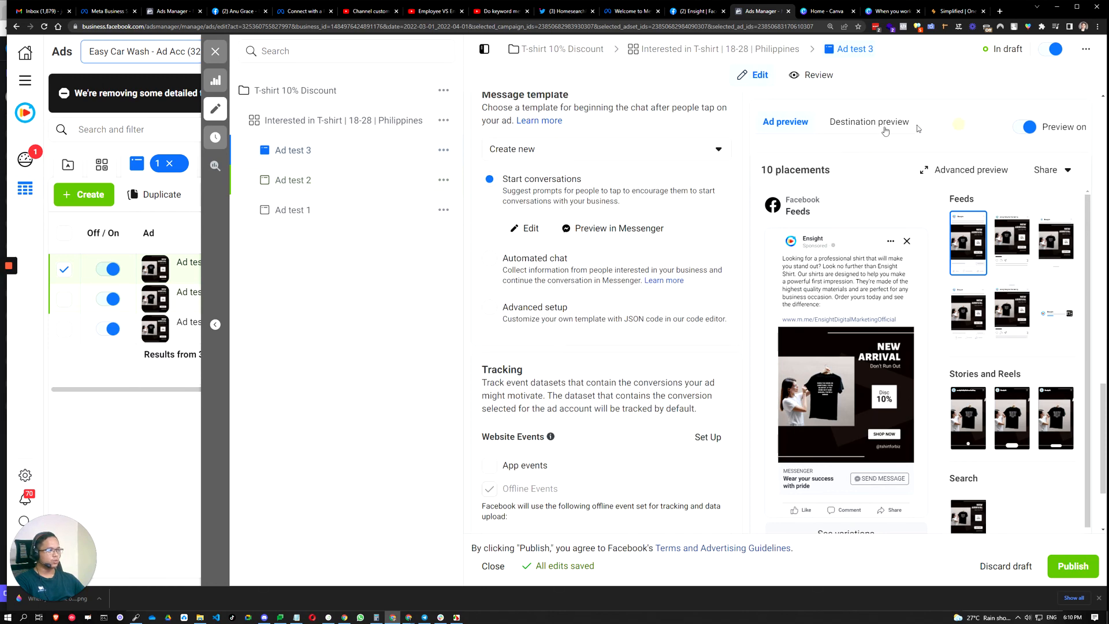
{"action": "left_click", "coordinate": [884, 130]}
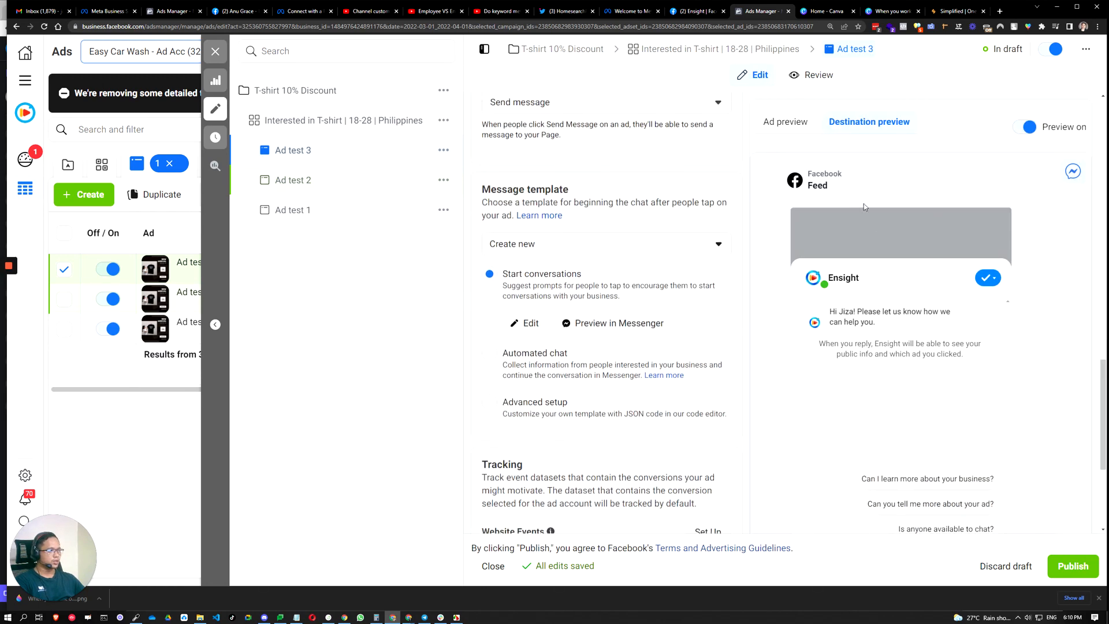
{"action": "left_click", "coordinate": [785, 122]}
{"action": "scroll", "coordinate": [830, 354], "scroll_direction": "down", "scroll_amount": 5}
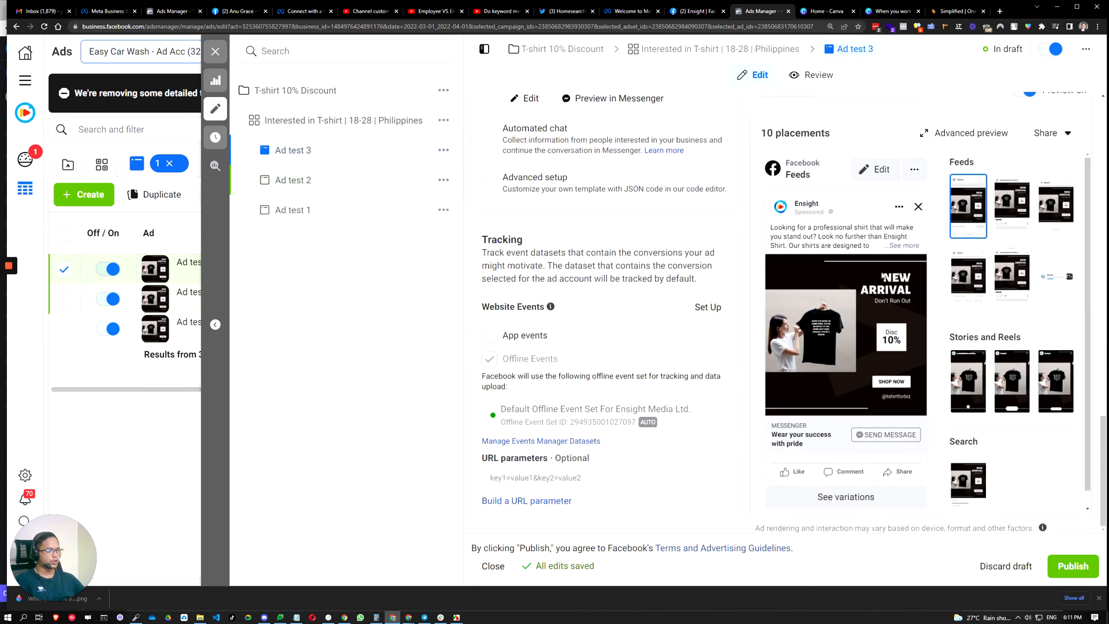
{"action": "scroll", "coordinate": [668, 431], "scroll_direction": "up", "scroll_amount": 10}
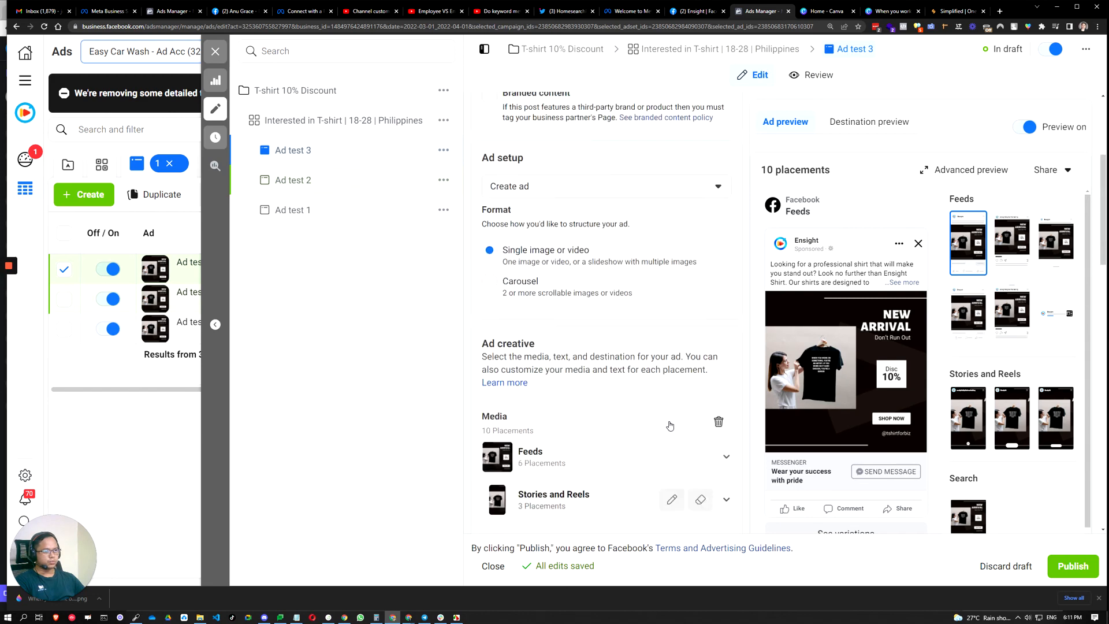